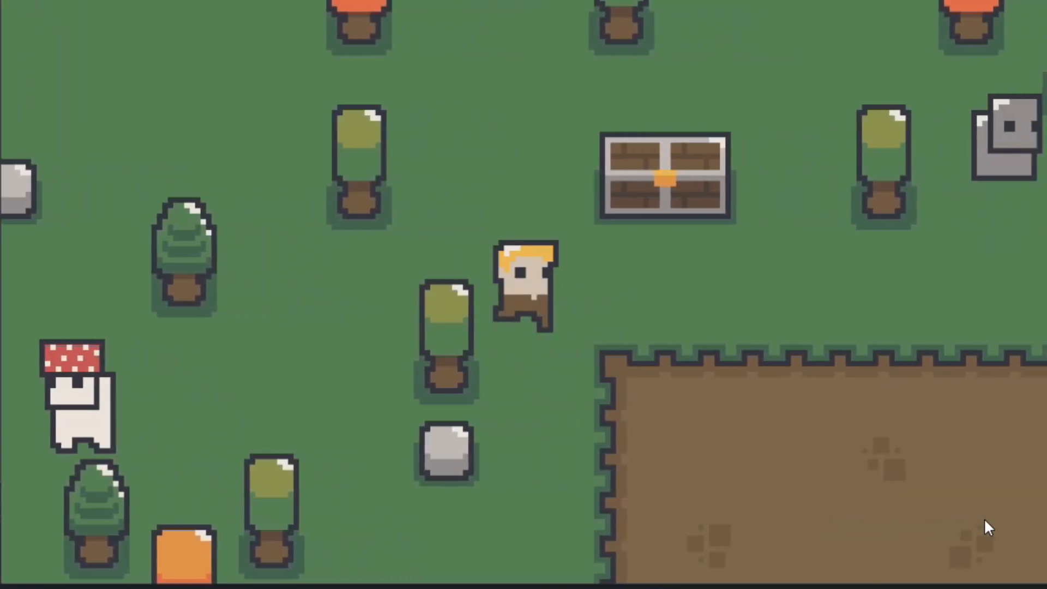
Walk the player character across the forest map past the chest, trees and rock-headed NPC to view the sorting
{"action": "key", "text": "Up"}
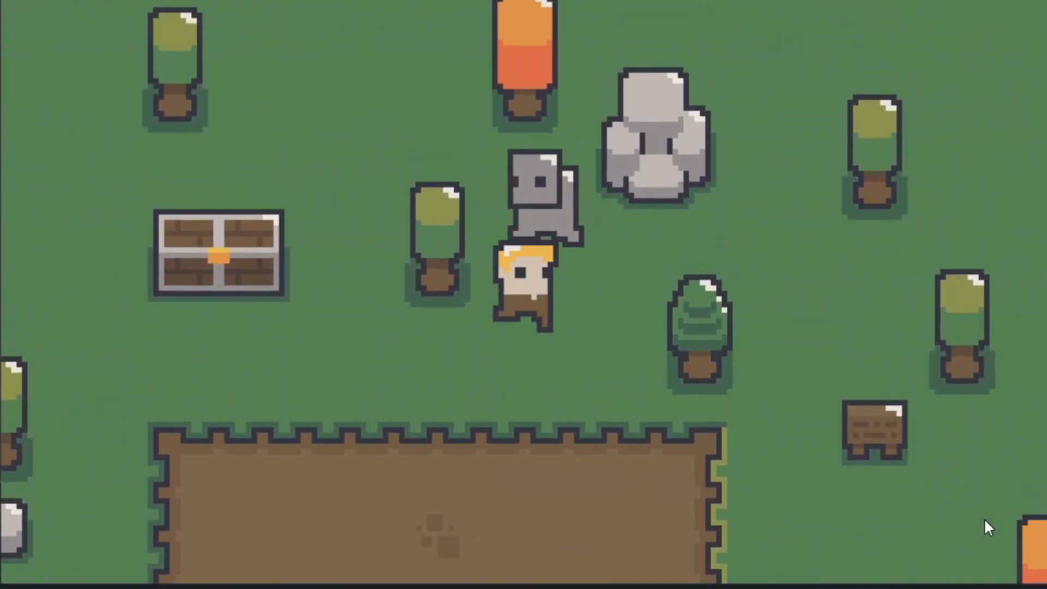
{"action": "key", "text": "Right"}
{"action": "key", "text": "Left"}
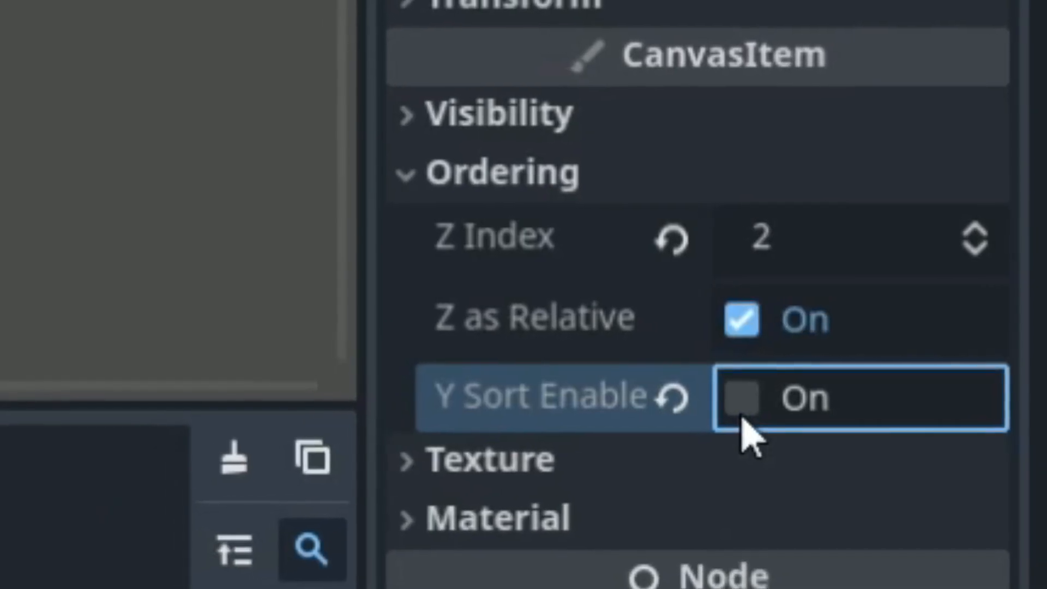
Enable Y Sort in the selected node's Ordering properties
{"action": "left_click", "coordinate": [743, 414]}
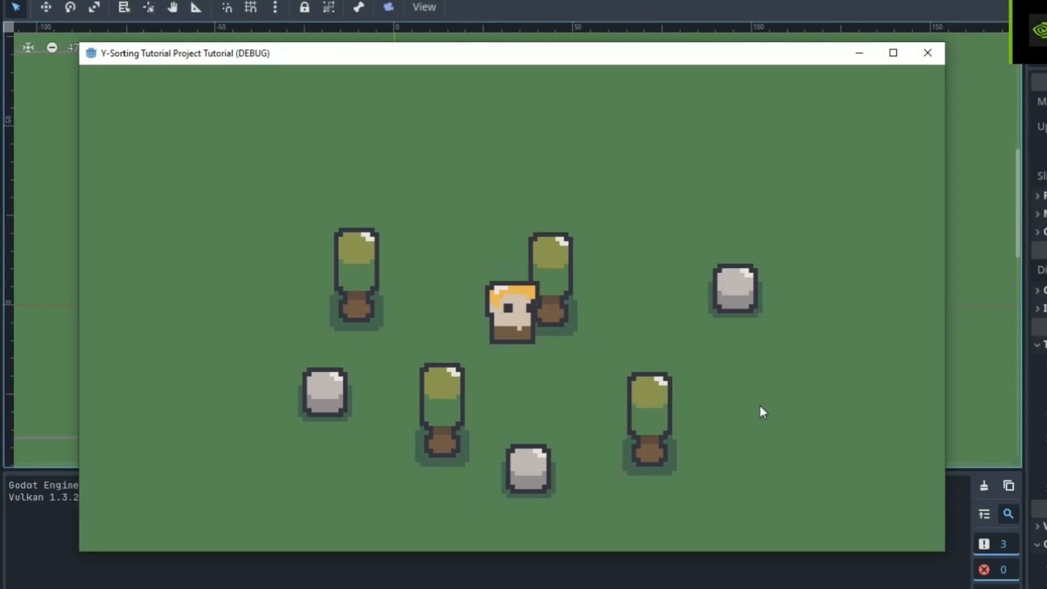
Walk the player in front of and behind the tree in the running game to examine the draw order
{"action": "key", "text": "Up"}
{"action": "key", "text": "Down"}
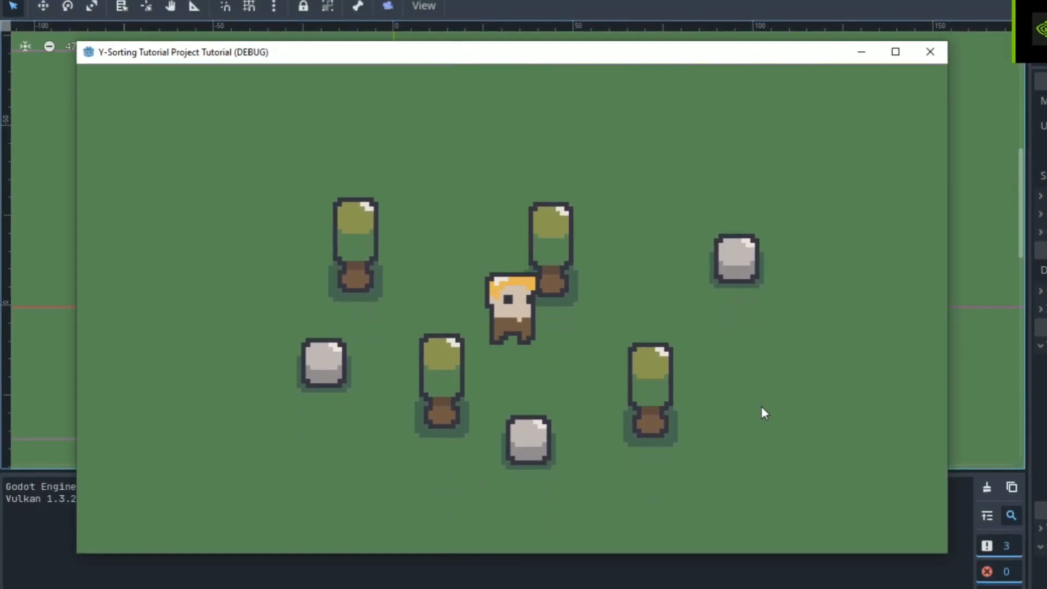
{"action": "key", "text": "Right"}
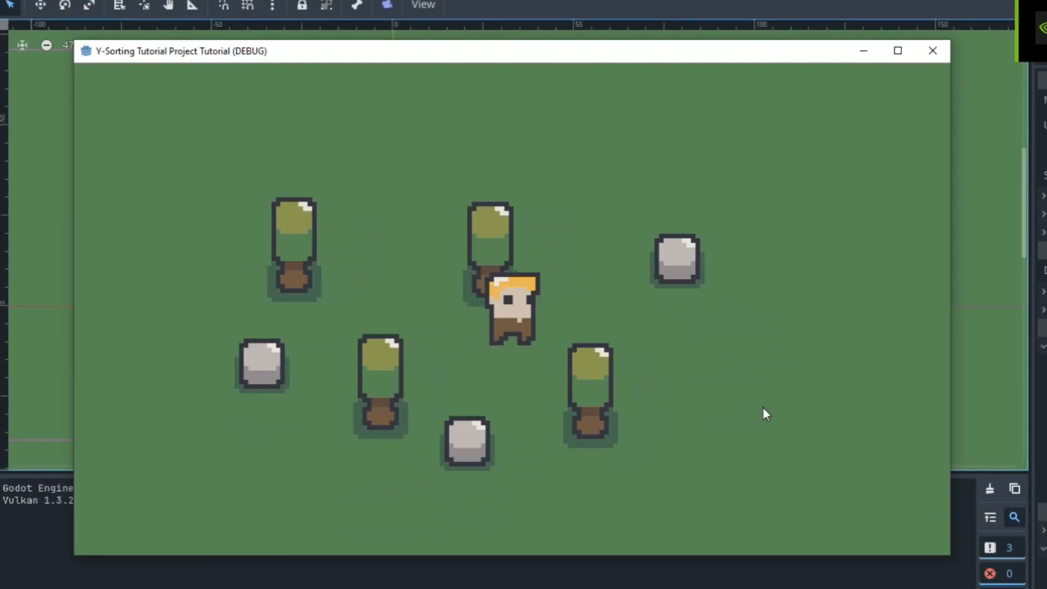
{"action": "key", "text": "Left"}
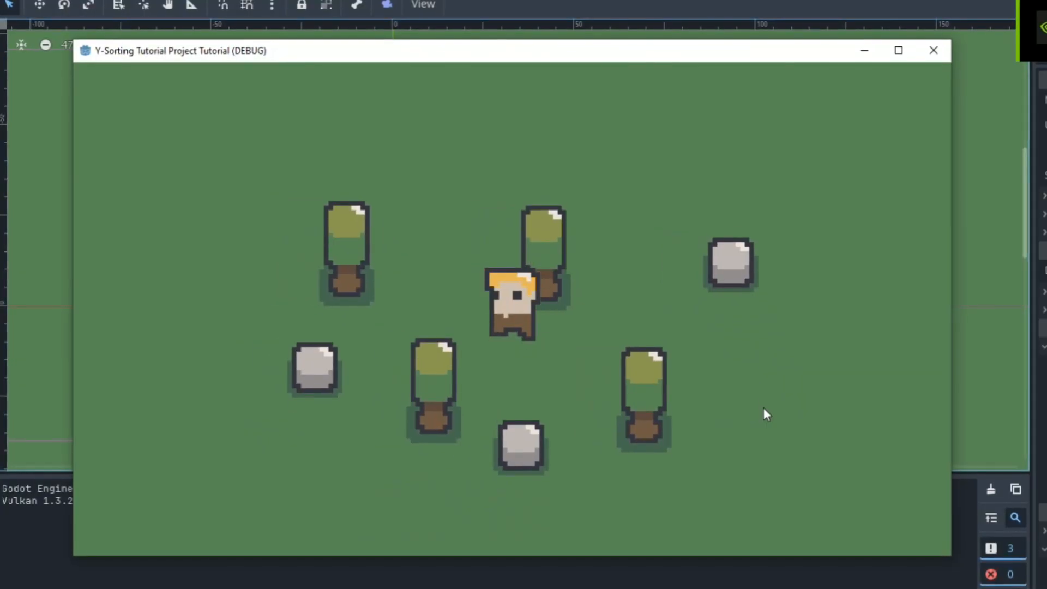
{"action": "key", "text": "Up"}
{"action": "key", "text": "Down"}
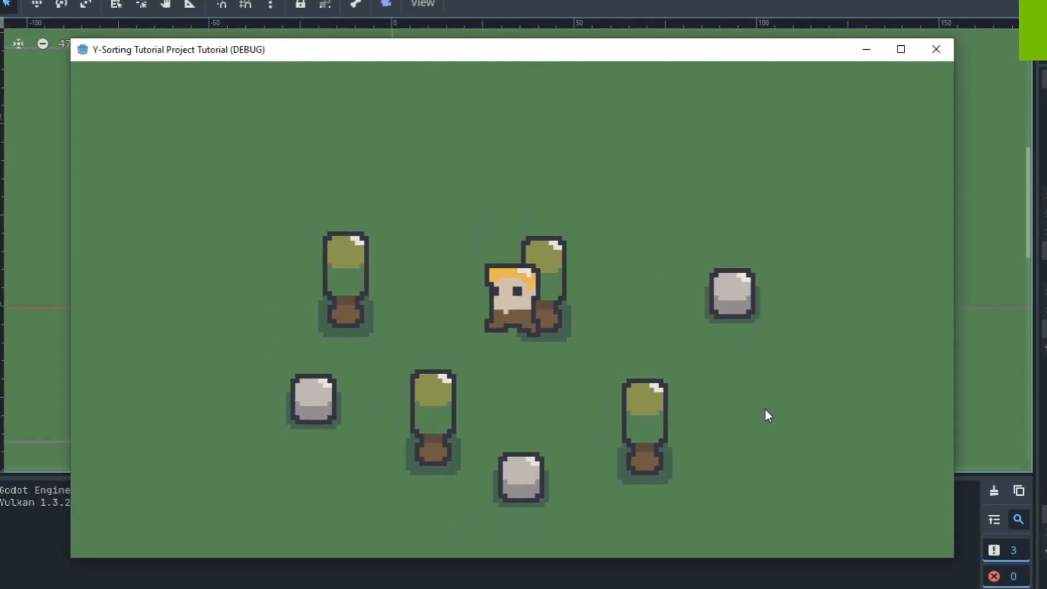
{"action": "key", "text": "Down"}
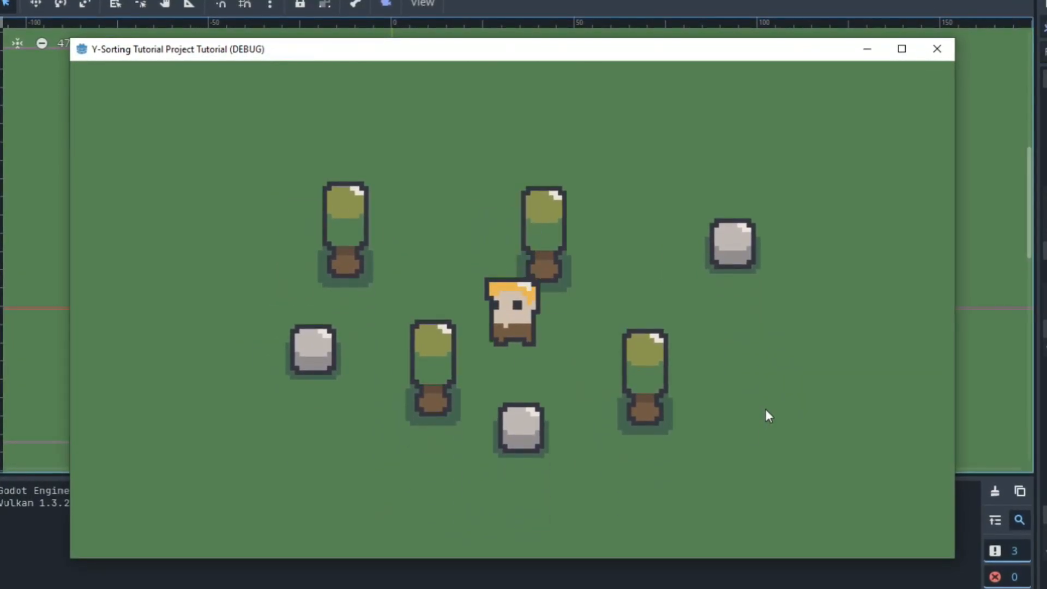
{"action": "key", "text": "Up"}
{"action": "key", "text": "Right"}
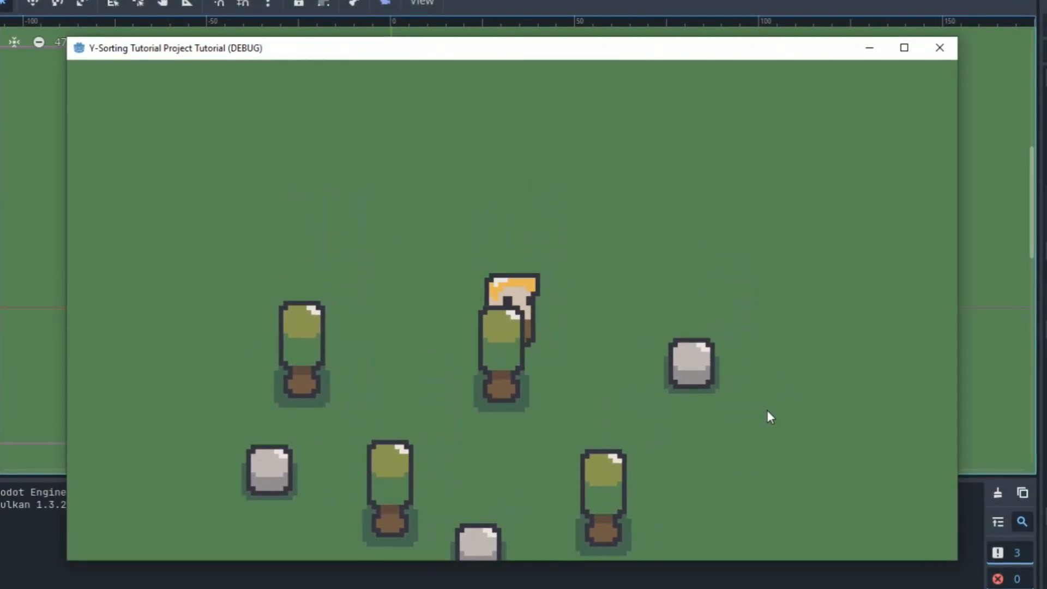
{"action": "key", "text": "Left"}
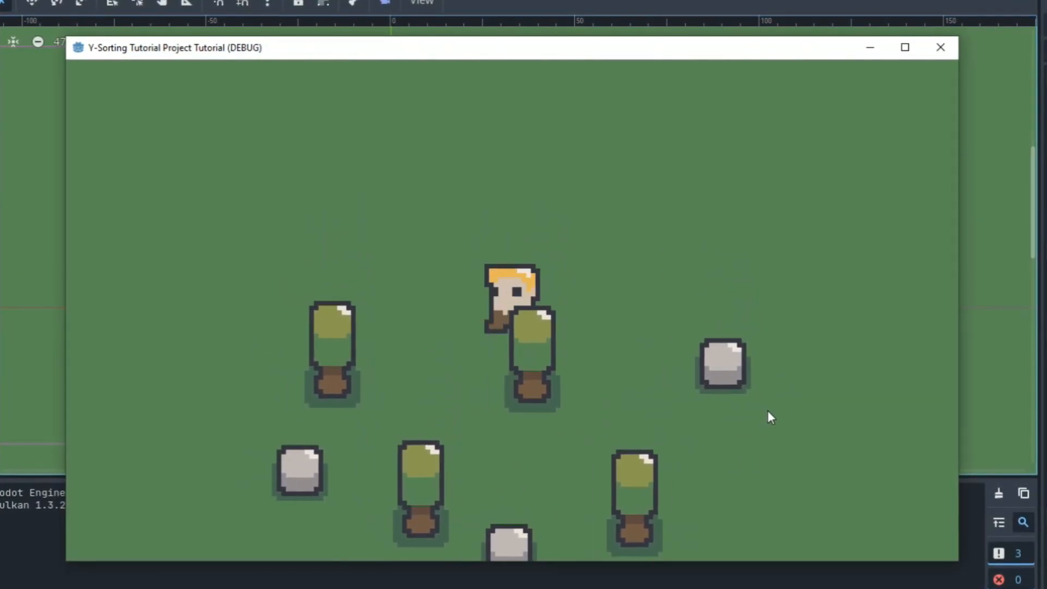
{"action": "key", "text": "Down"}
{"action": "key", "text": "Right"}
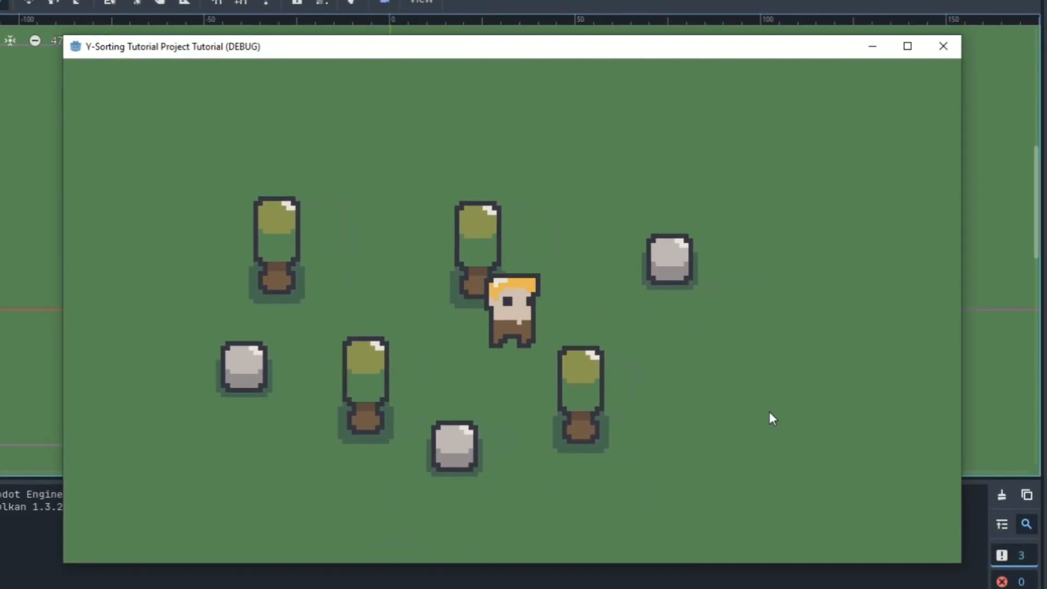
{"action": "key", "text": "Left"}
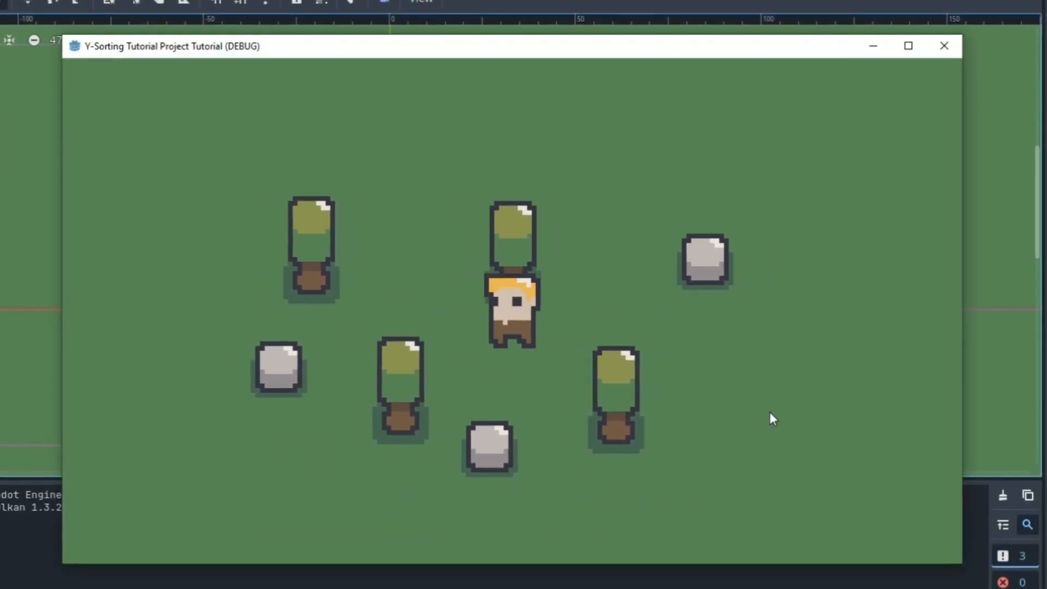
{"action": "key", "text": "Up"}
{"action": "key", "text": "Down"}
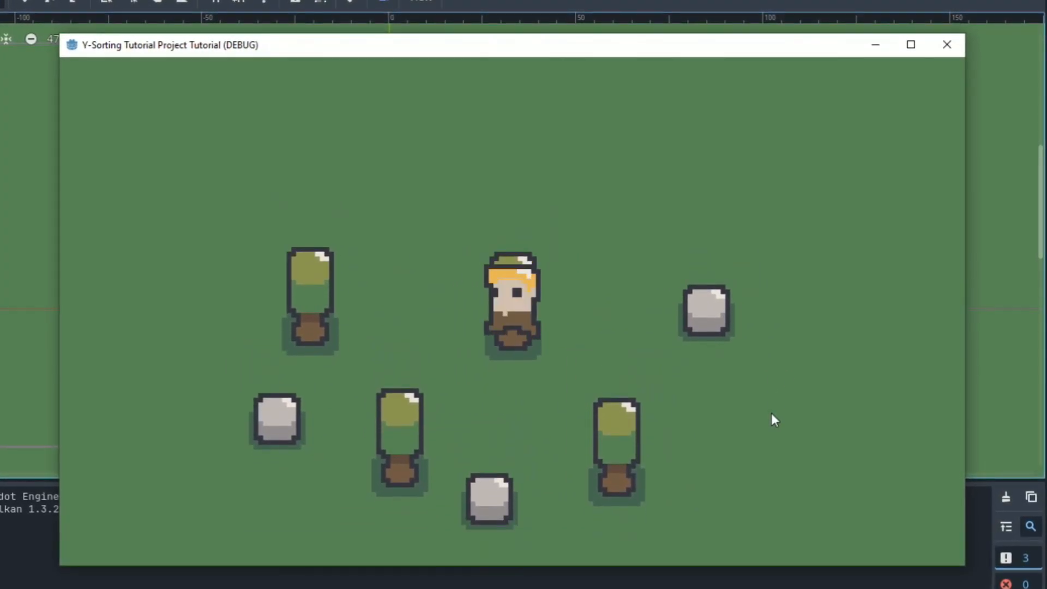
{"action": "key", "text": "Down"}
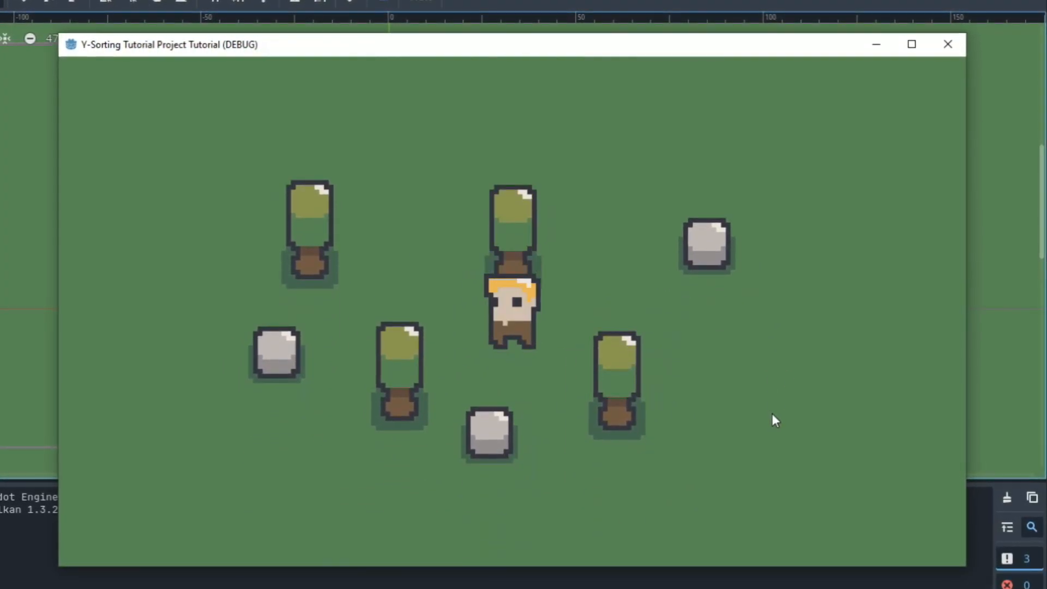
{"action": "key", "text": "Right"}
{"action": "key", "text": "Up"}
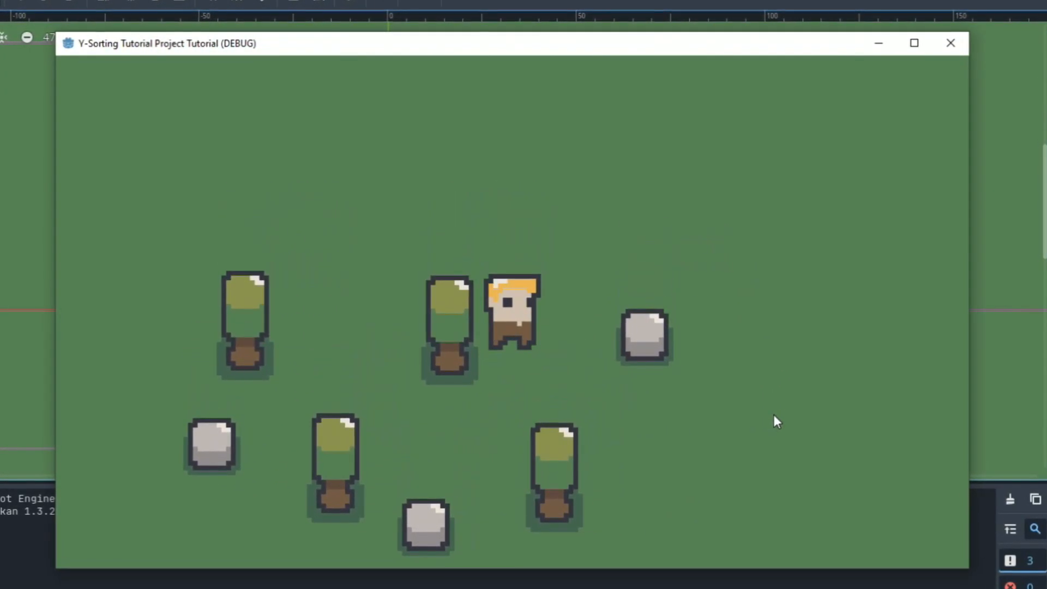
{"action": "key", "text": "Left"}
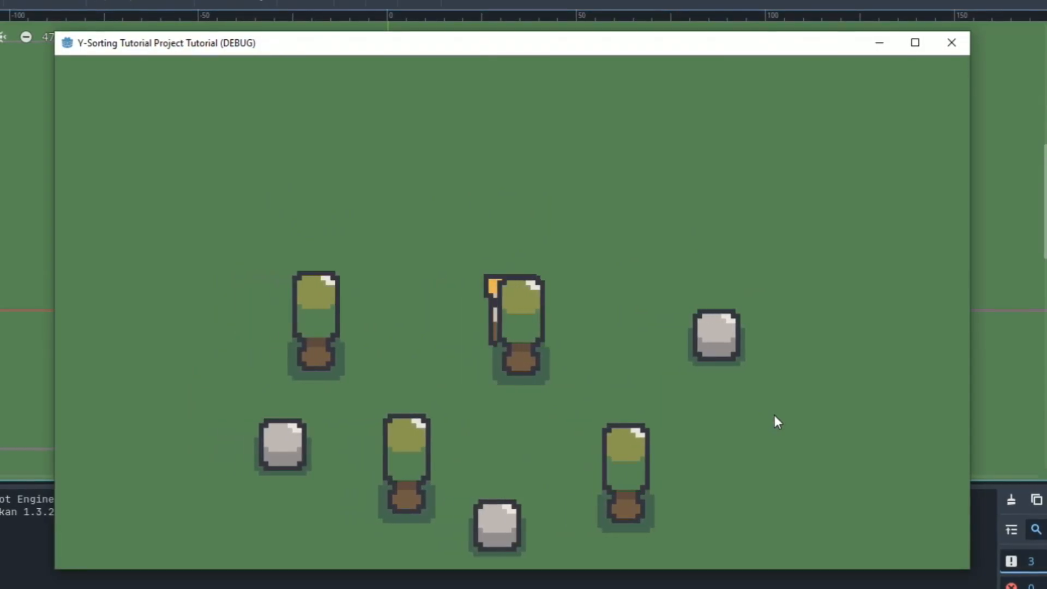
{"action": "key", "text": "Right"}
{"action": "key", "text": "Down"}
{"action": "key", "text": "Left"}
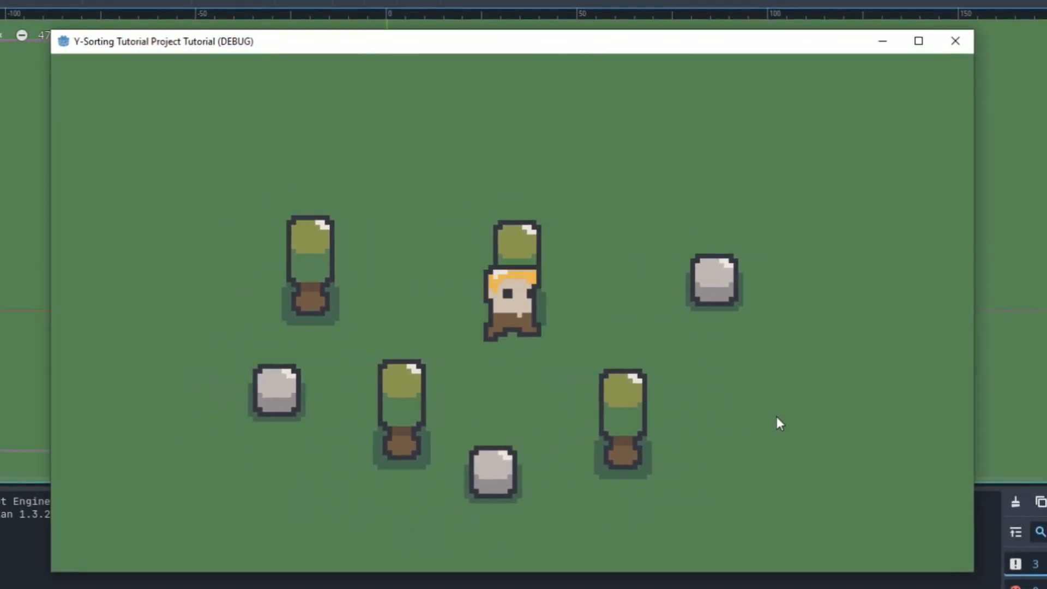
{"action": "key", "text": "Left"}
{"action": "key", "text": "Up"}
{"action": "key", "text": "Down"}
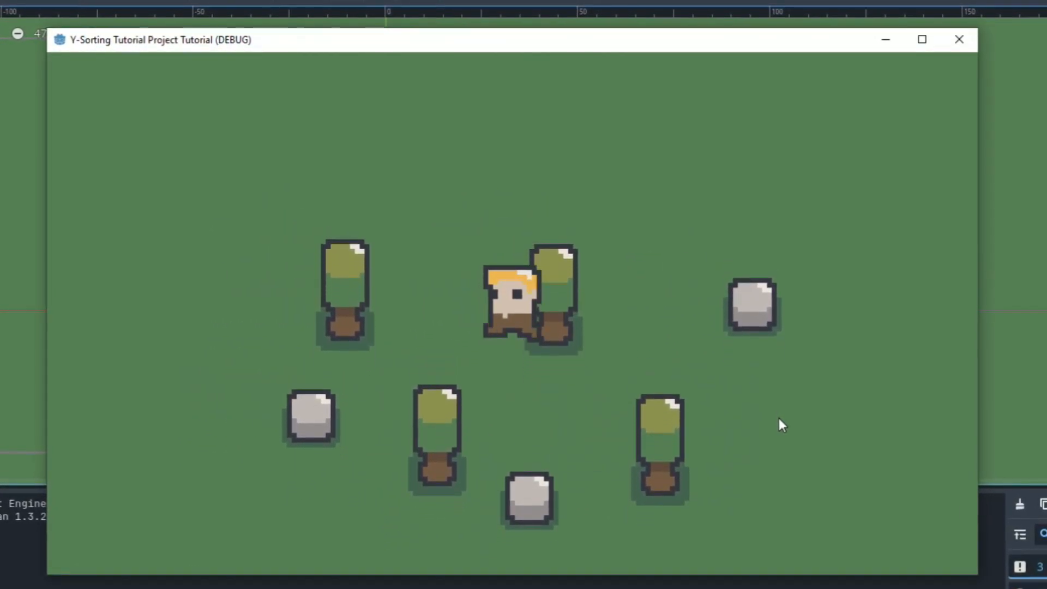
{"action": "key", "text": "Up"}
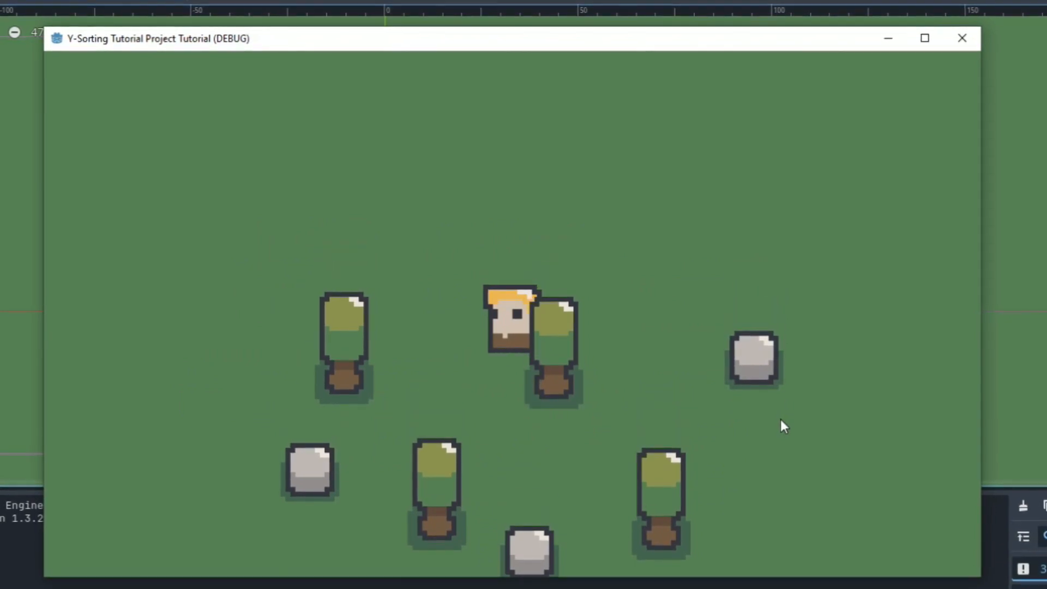
{"action": "key", "text": "Down"}
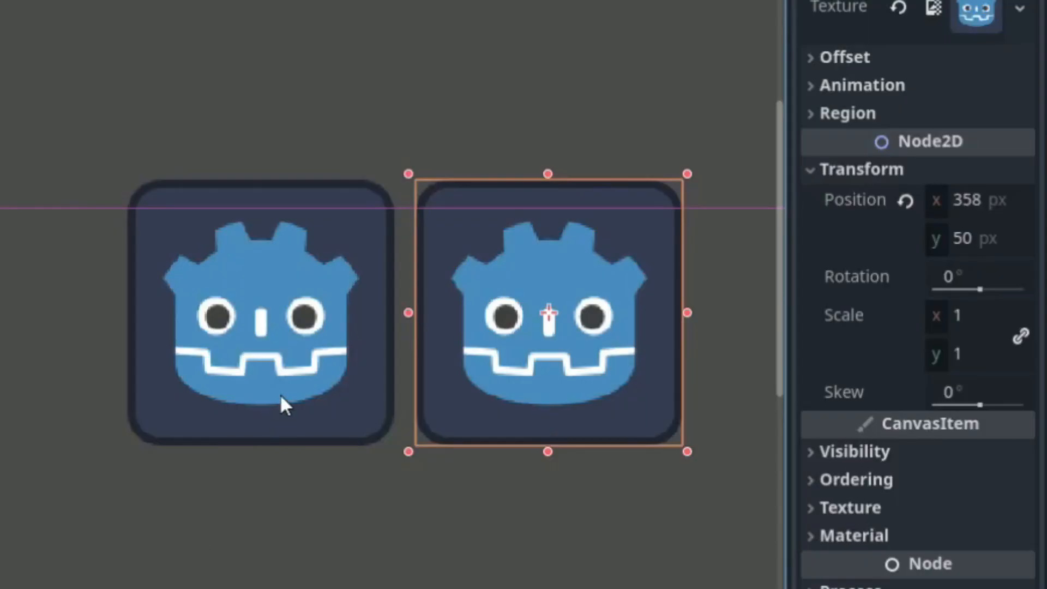
Compare the Position values of the two icon sprites and move the left sprite across the right one
{"action": "left_click", "coordinate": [281, 397]}
{"action": "left_click", "coordinate": [535, 368]}
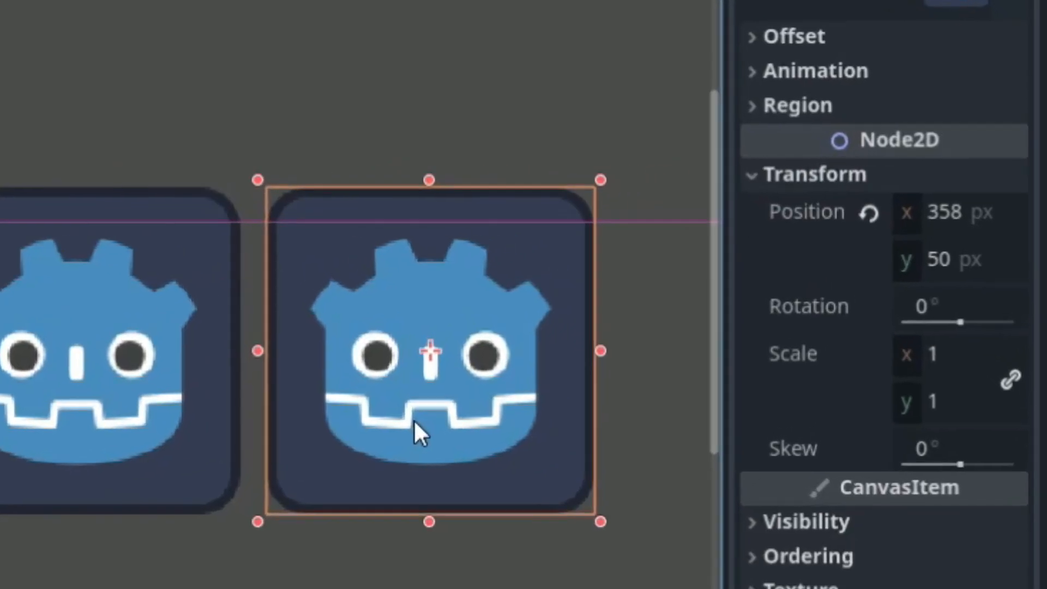
{"action": "left_click", "coordinate": [283, 382]}
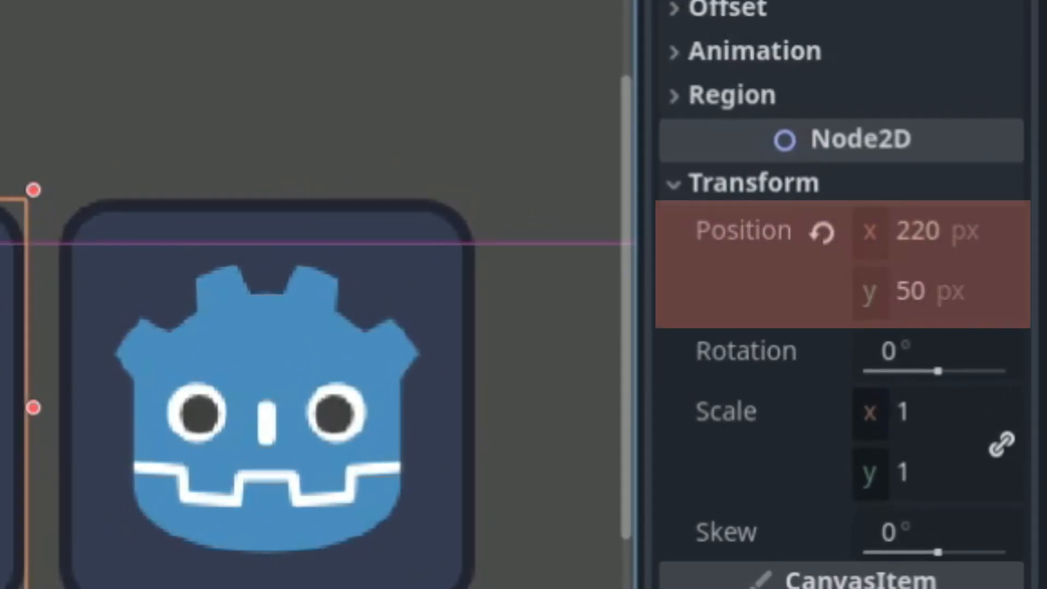
{"action": "left_click", "coordinate": [189, 501]}
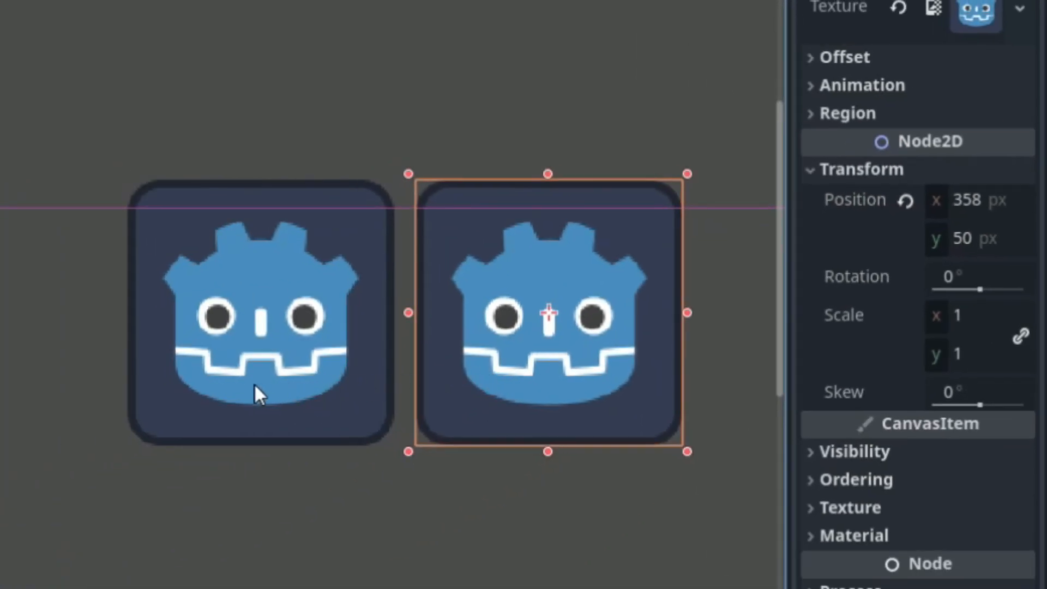
{"action": "left_click", "coordinate": [256, 390]}
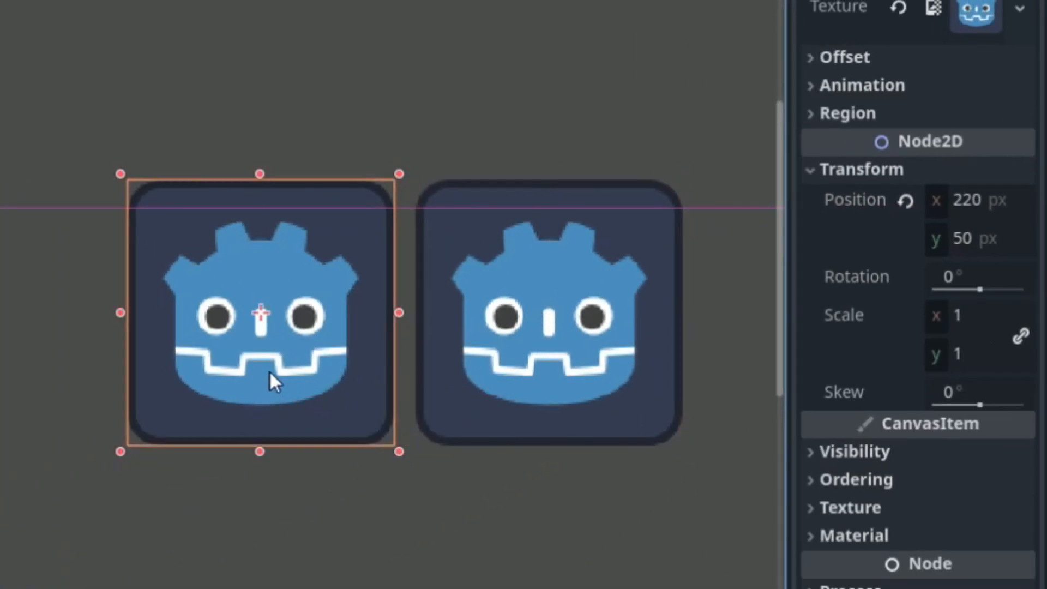
{"action": "left_click_drag", "start_coordinate": [273, 378], "coordinate": [678, 451]}
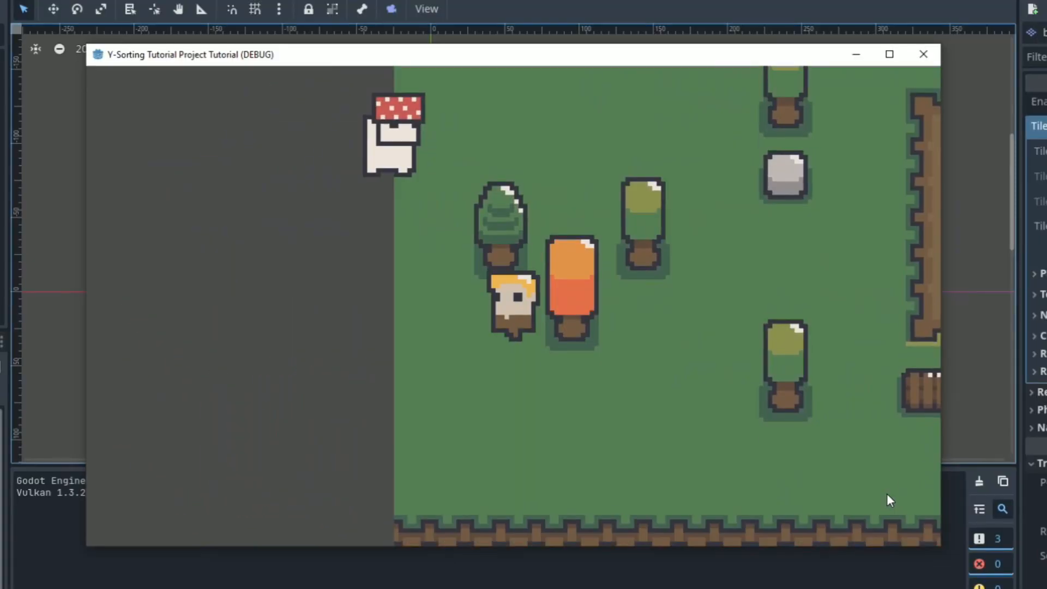
Walk the player through the larger forest map, around trees, the chest and NPCs, to check the draw order
{"action": "key", "text": "Right"}
{"action": "key", "text": "Up"}
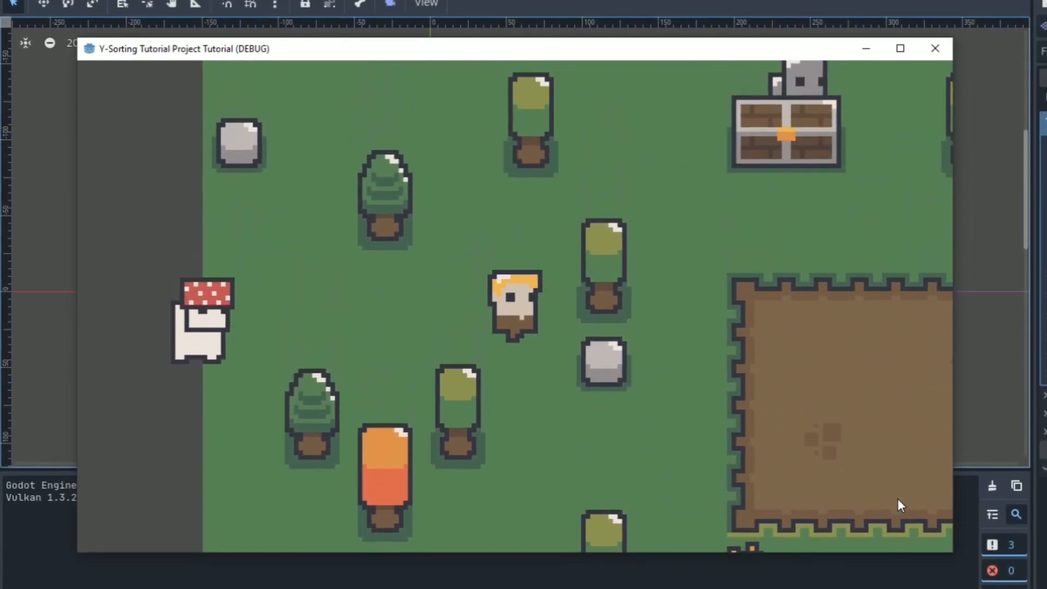
{"action": "key", "text": "Right"}
{"action": "key", "text": "Up"}
{"action": "key", "text": "Left"}
{"action": "key", "text": "Up"}
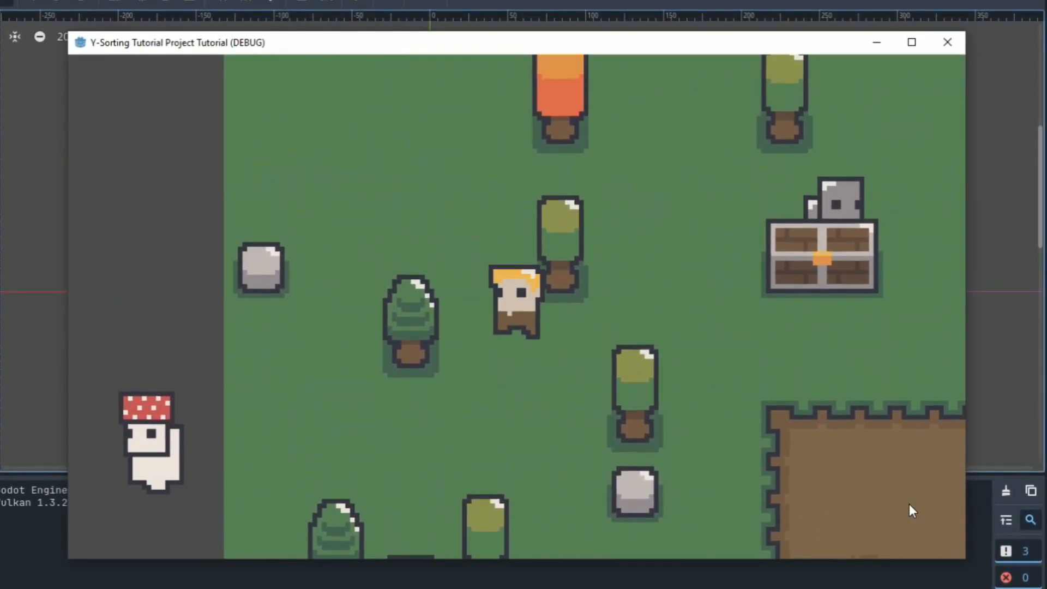
{"action": "key", "text": "Left"}
{"action": "key", "text": "Up"}
{"action": "key", "text": "Right"}
{"action": "key", "text": "Up"}
{"action": "key", "text": "Right"}
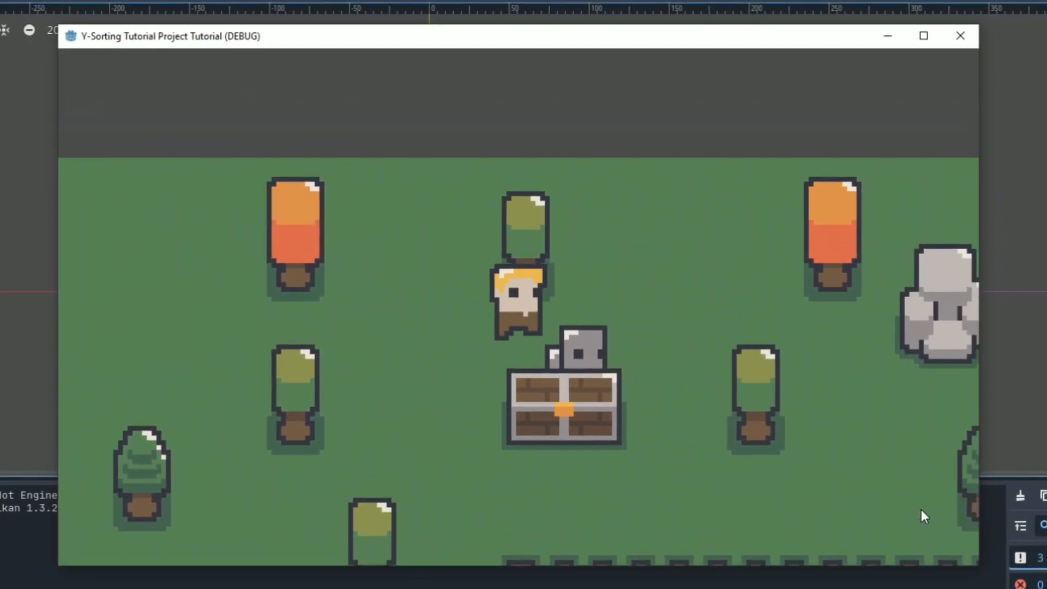
{"action": "key", "text": "Down"}
{"action": "key", "text": "Right"}
{"action": "key", "text": "Up"}
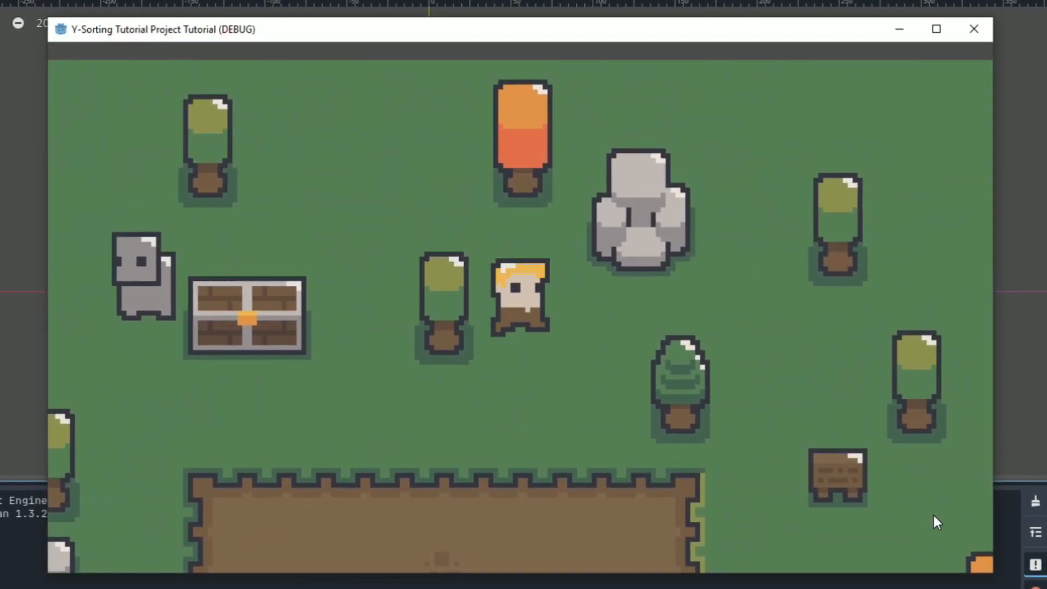
{"action": "key", "text": "Left"}
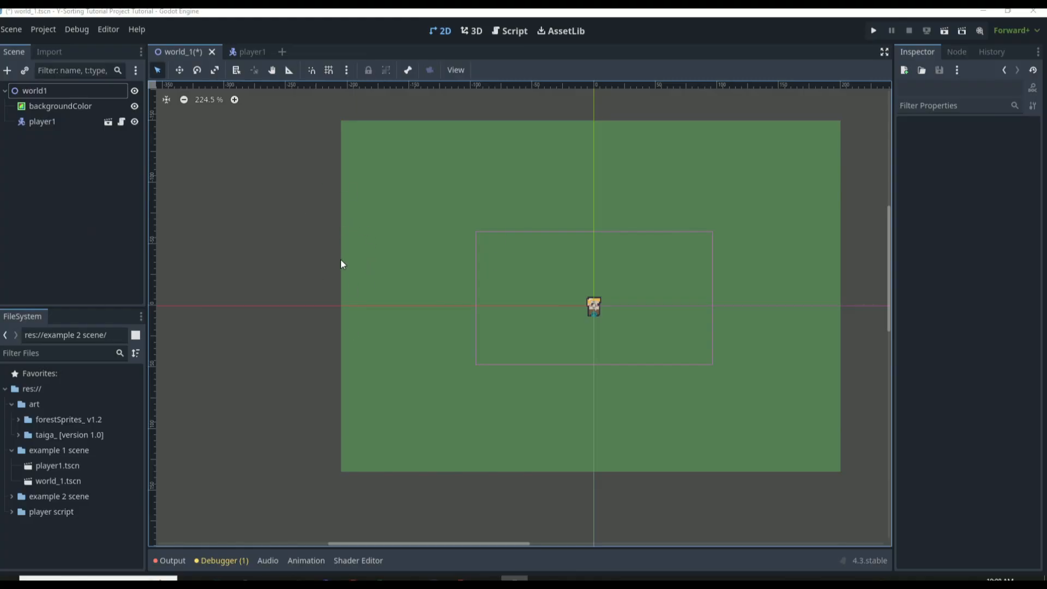
Examine the world1, backgroundColor and player1 nodes and their properties in the world_1 scene
{"action": "left_click", "coordinate": [71, 89]}
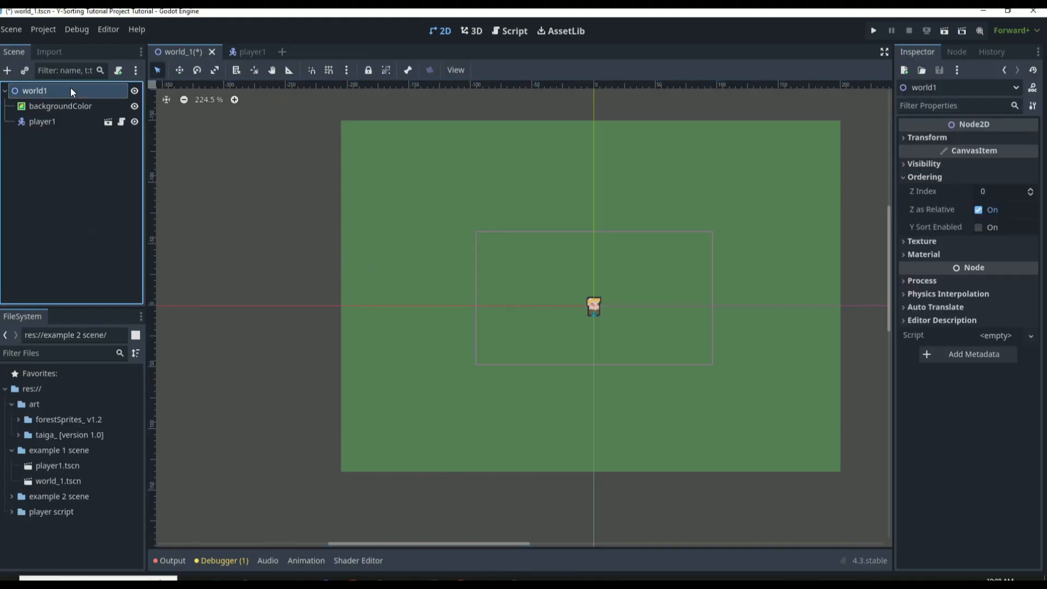
{"action": "left_click", "coordinate": [70, 106]}
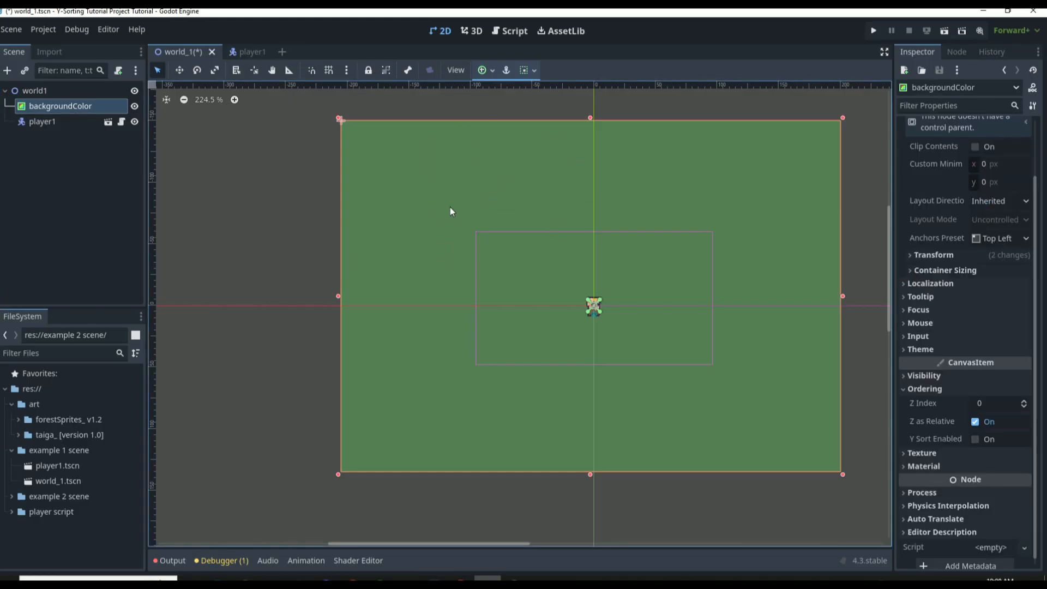
{"action": "left_click", "coordinate": [68, 121]}
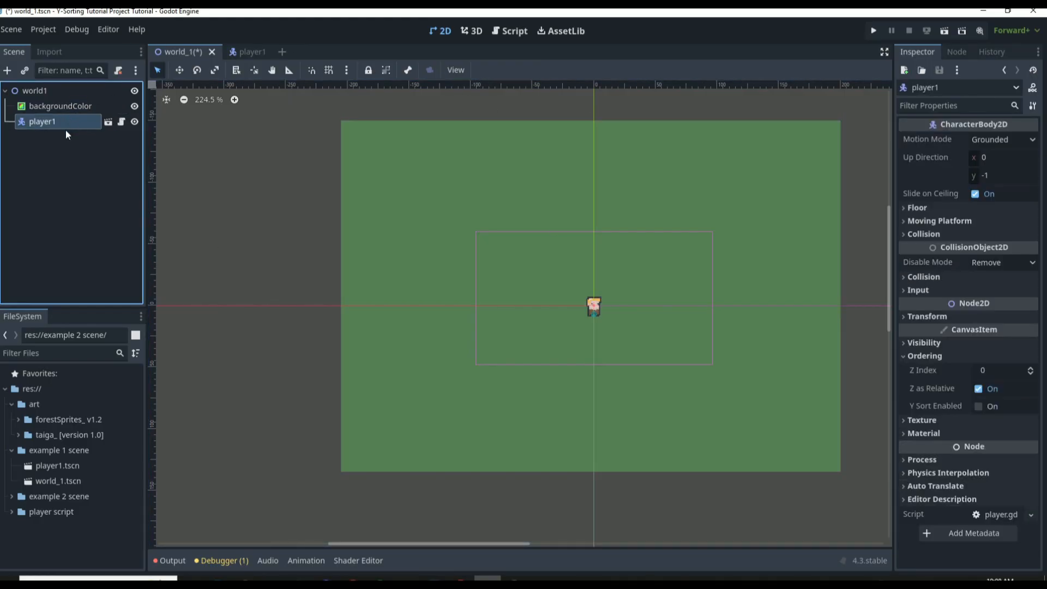
Open the player1 scene and examine its AnimatedSprite2D, CollisionShape2D and world1Camera nodes
{"action": "left_click", "coordinate": [108, 124]}
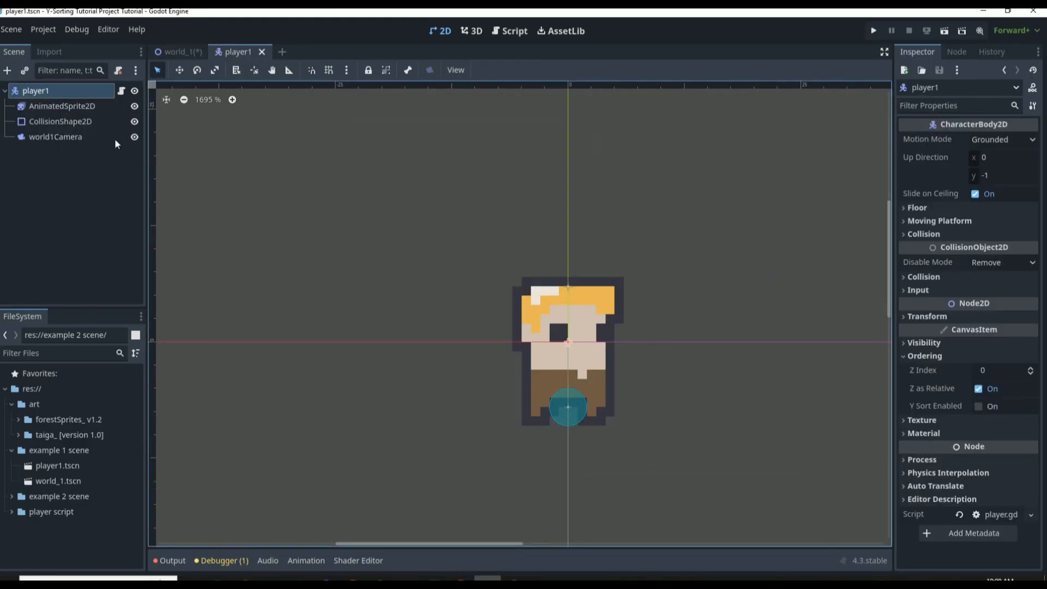
{"action": "left_click", "coordinate": [79, 107]}
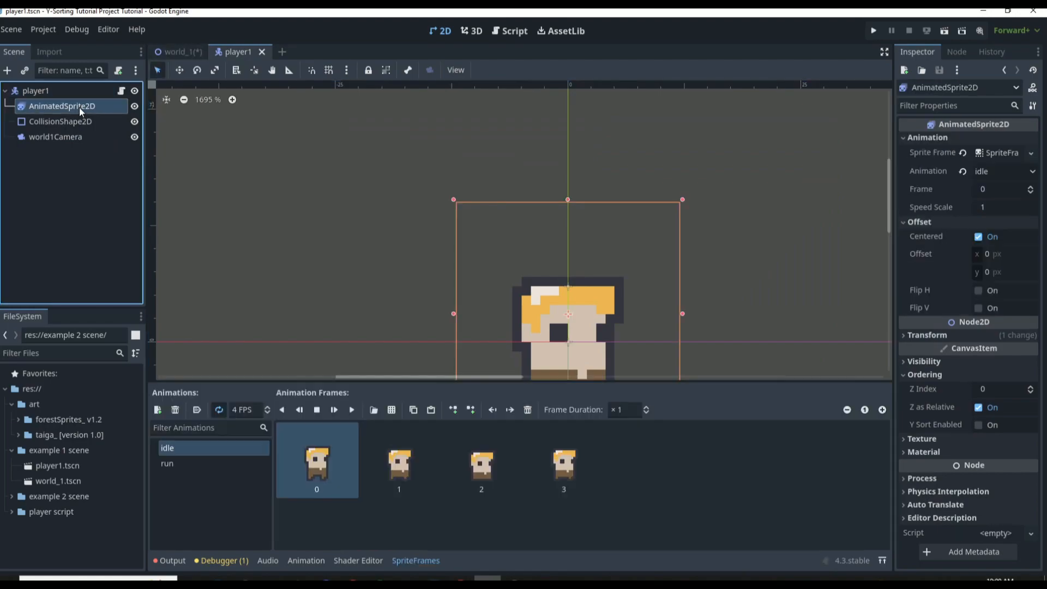
{"action": "left_click", "coordinate": [78, 121]}
{"action": "left_click", "coordinate": [77, 137]}
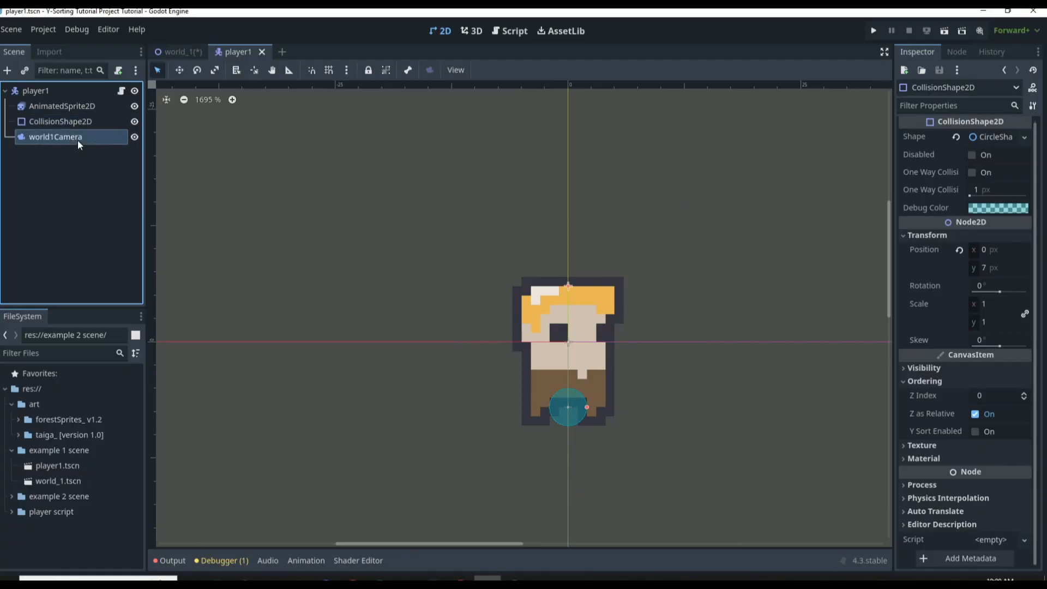
Open the player's attached script, player.gd, and review its movement and animation code
{"action": "left_click", "coordinate": [121, 91]}
{"action": "left_click_drag", "start_coordinate": [408, 421], "coordinate": [286, 87]}
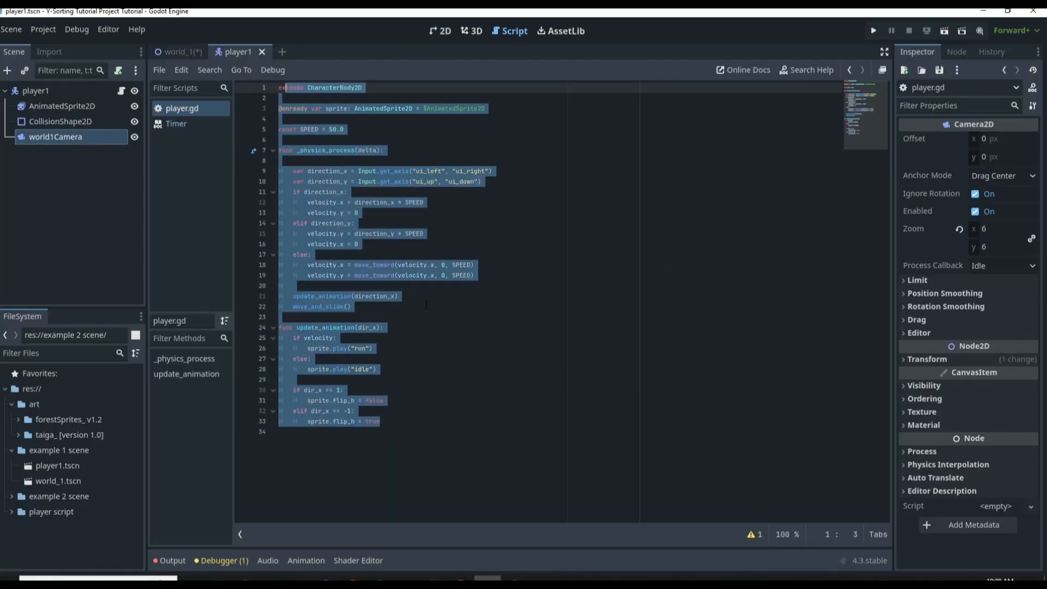
{"action": "left_click", "coordinate": [398, 458]}
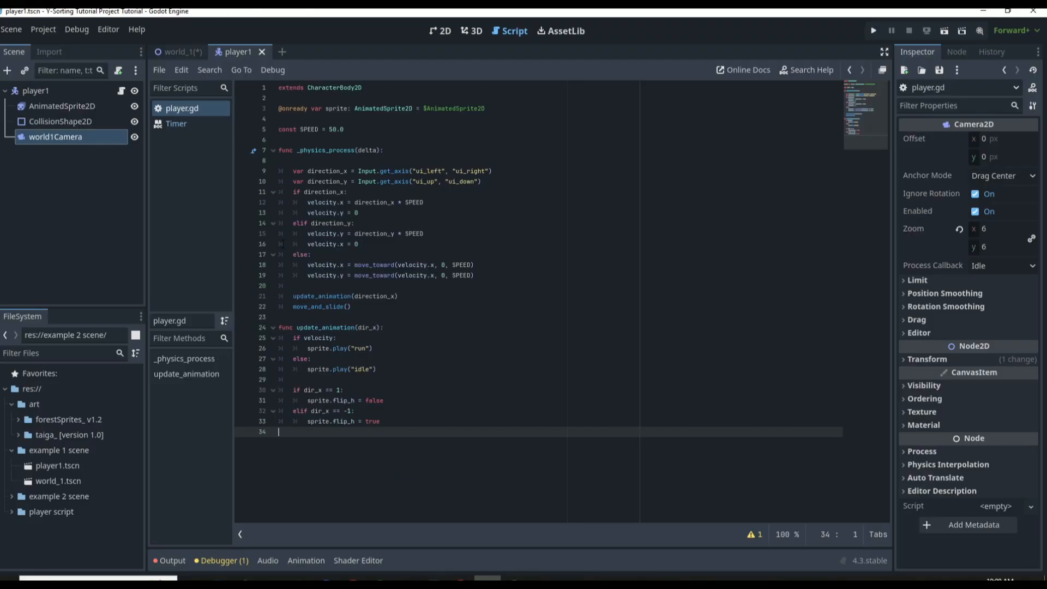
{"action": "left_click", "coordinate": [372, 307]}
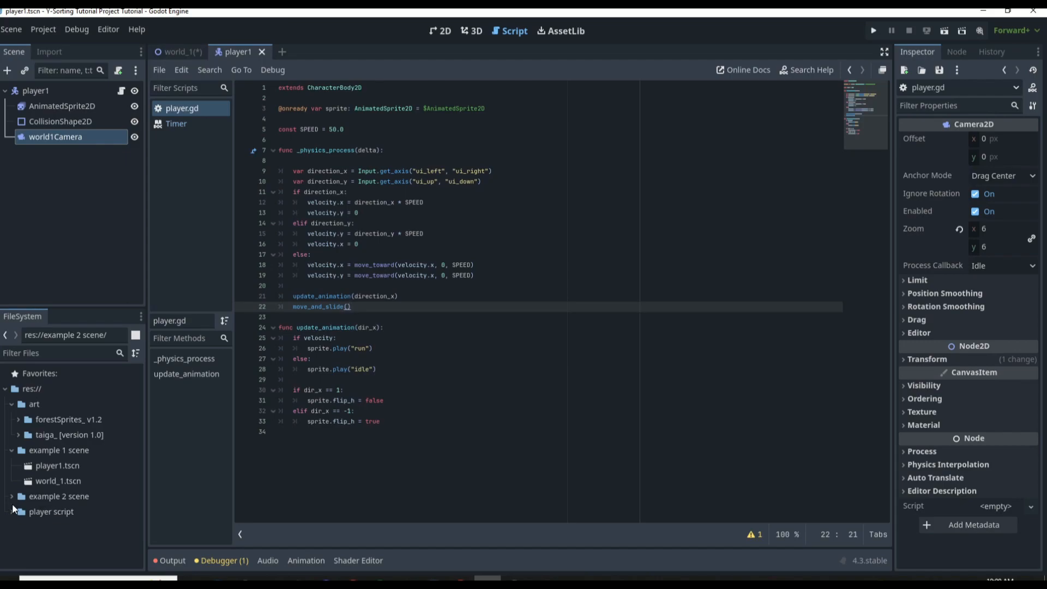
Return to the world_1 scene in the 2D view, expand the example 2 scene folder and select the example 1 scene folder
{"action": "left_click", "coordinate": [180, 51]}
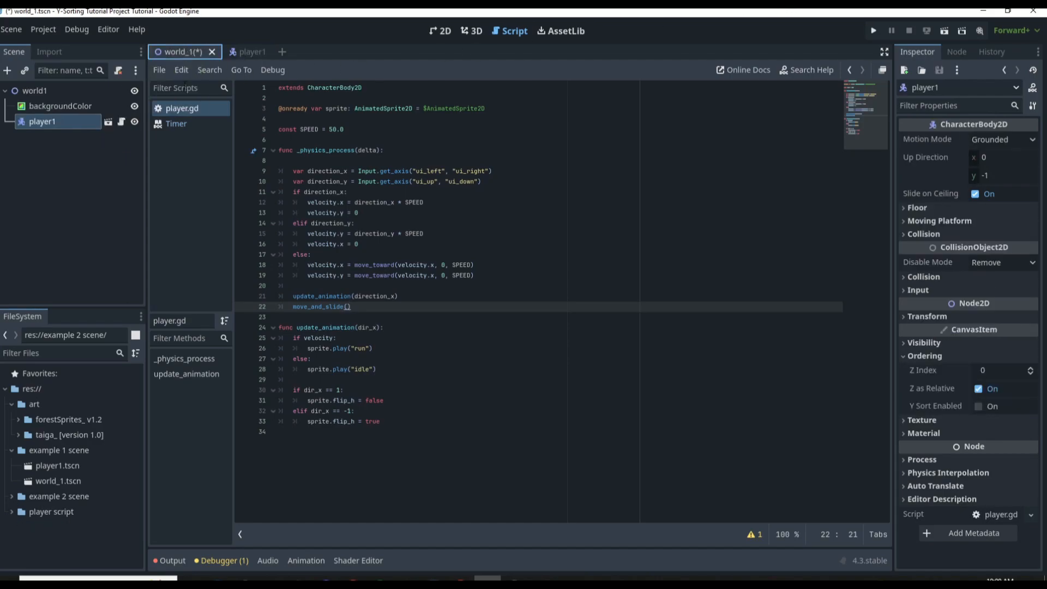
{"action": "left_click", "coordinate": [440, 31]}
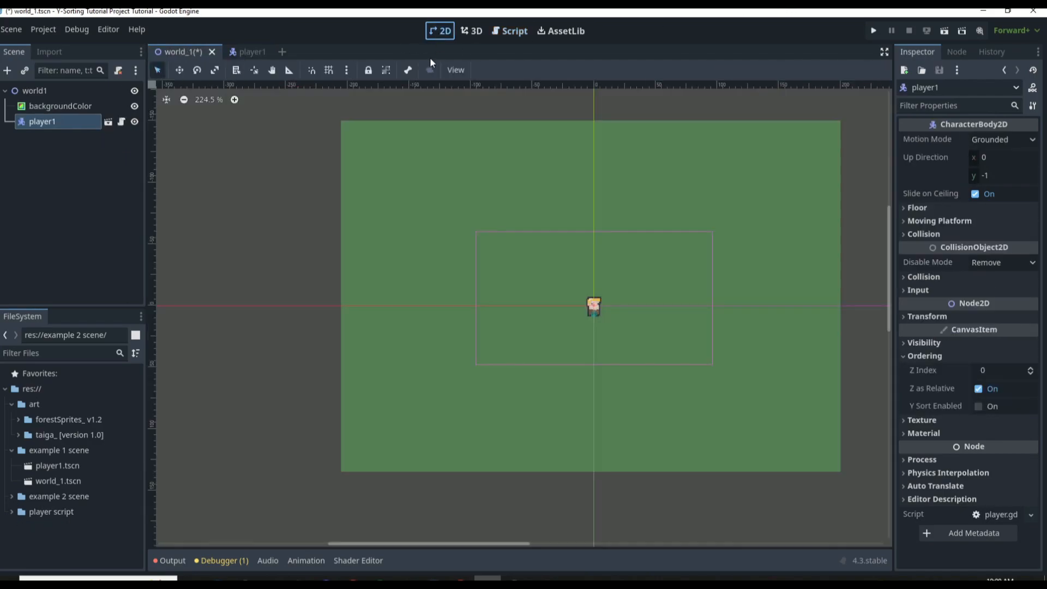
{"action": "left_click", "coordinate": [12, 496]}
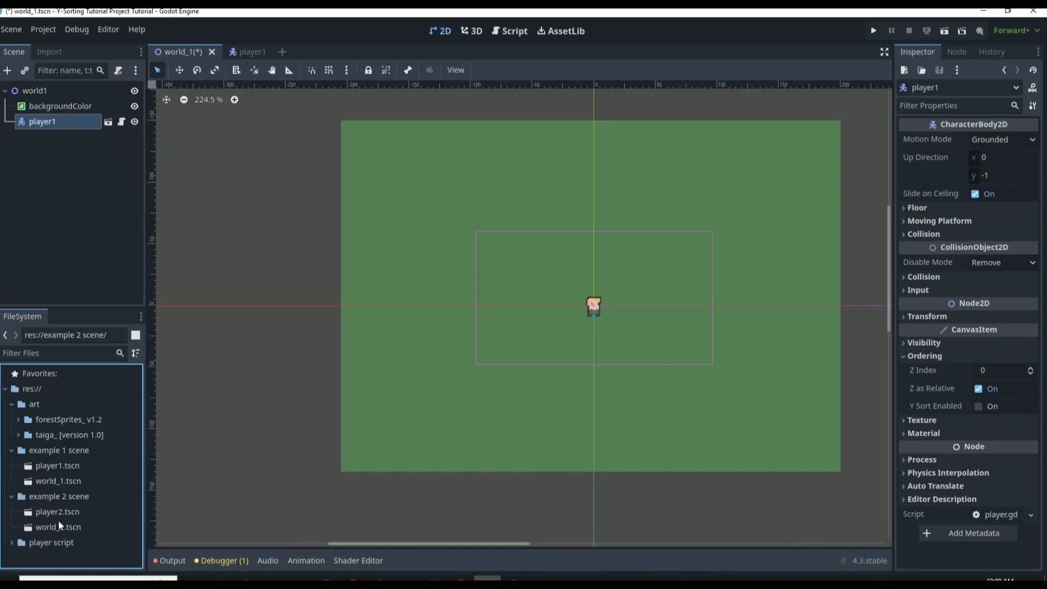
{"action": "left_click", "coordinate": [65, 452]}
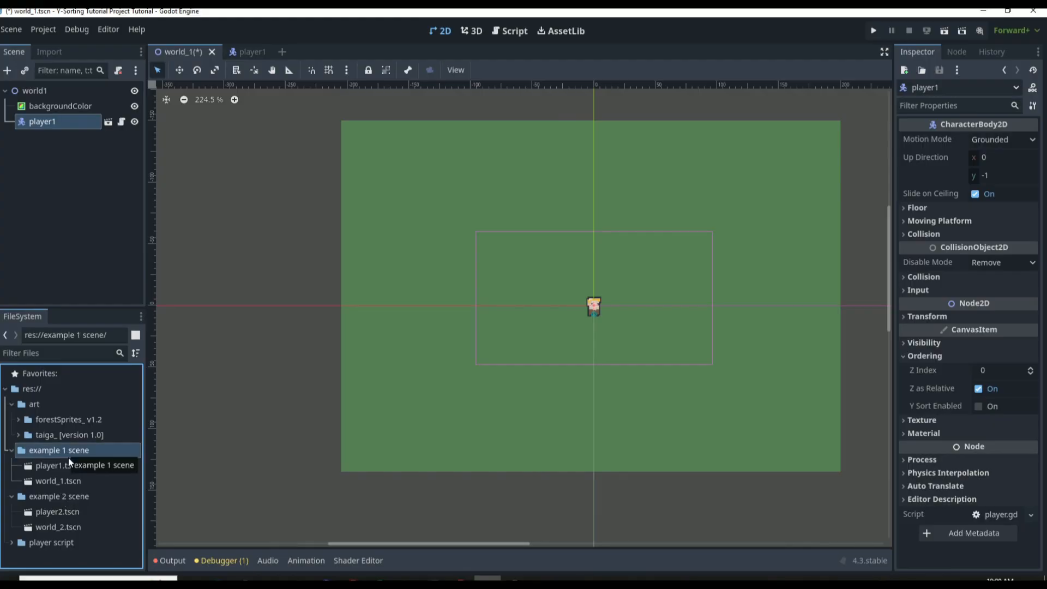
Select the example 1 scene folder, clear the node selection and save the world_1 scene
{"action": "left_click", "coordinate": [70, 493]}
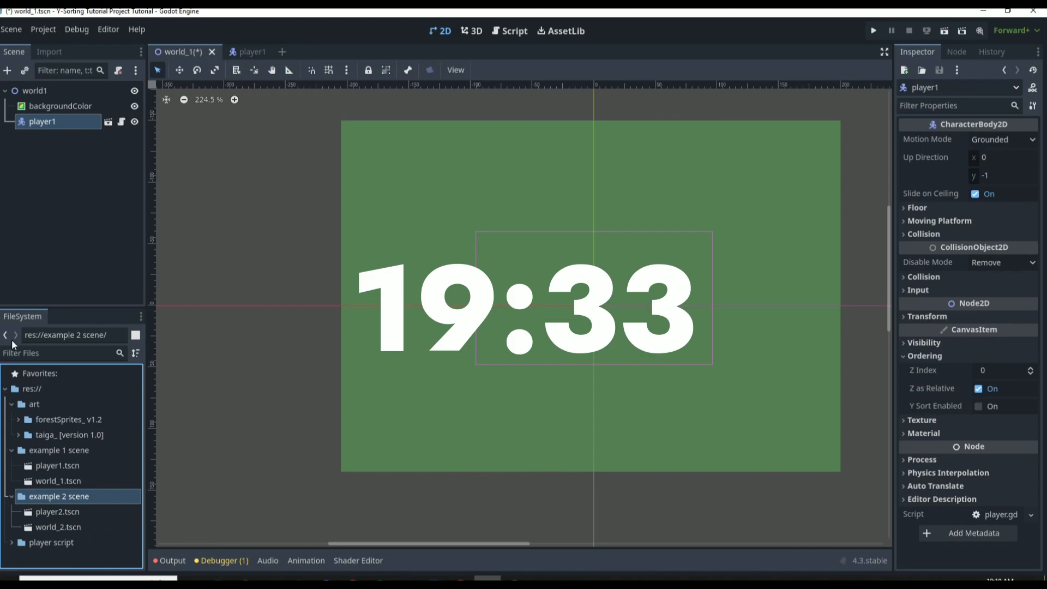
{"action": "left_click", "coordinate": [88, 453]}
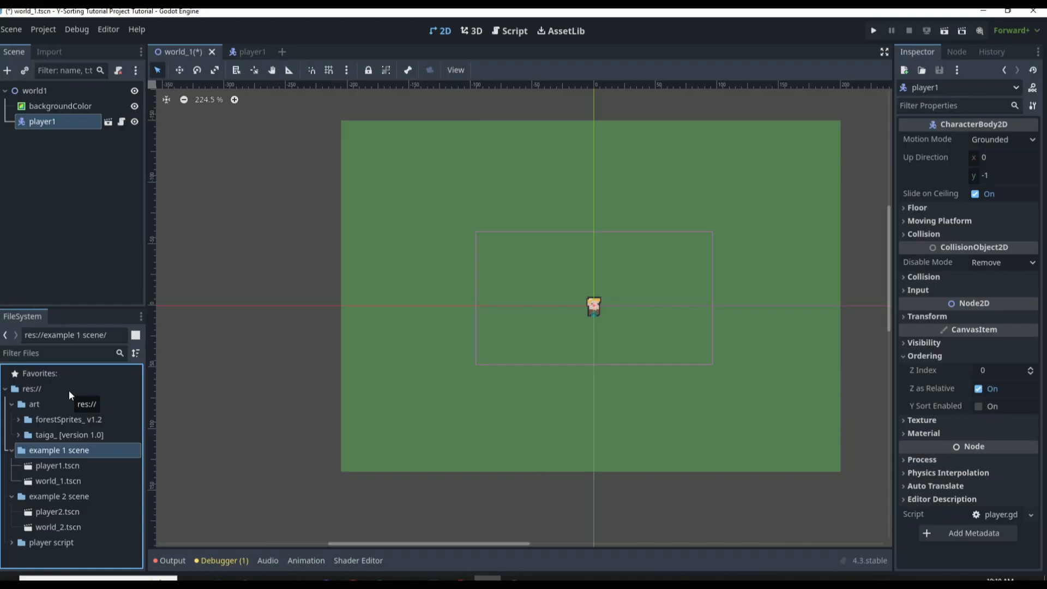
{"action": "left_click", "coordinate": [275, 287]}
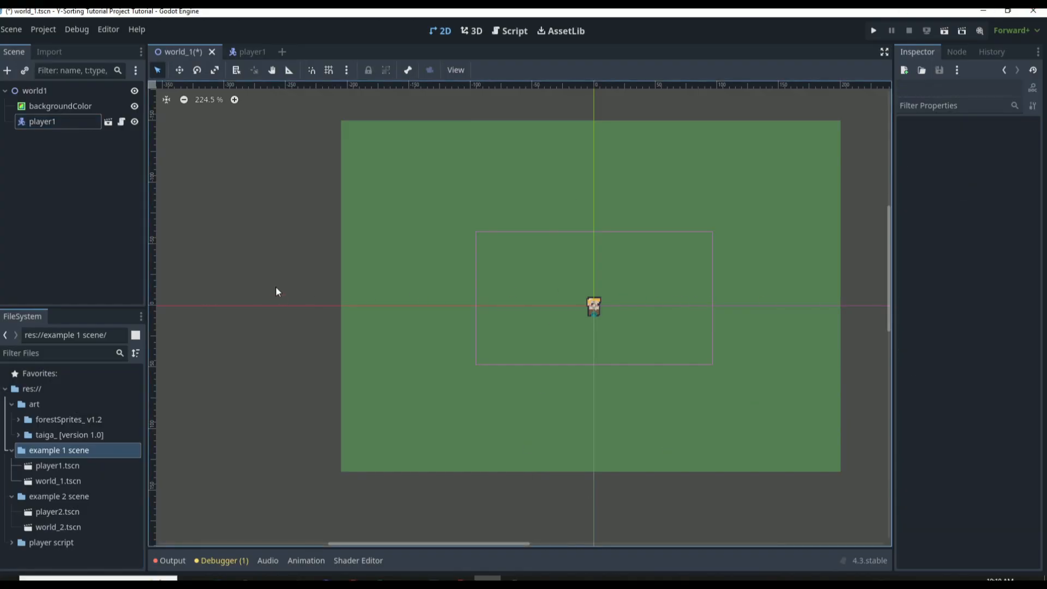
{"action": "key", "text": "ctrl+s"}
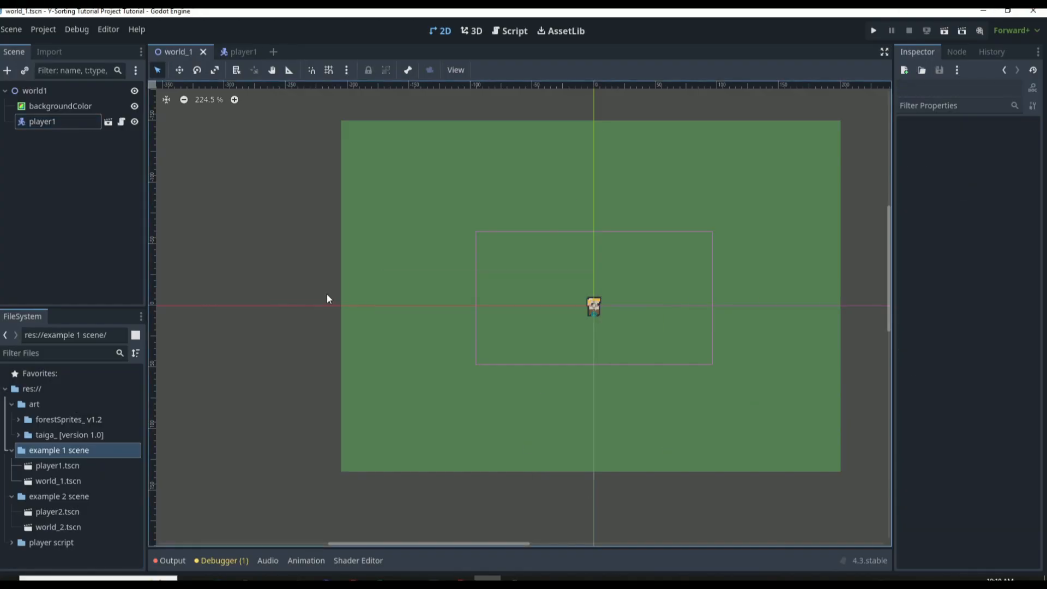
Examine the Ordering properties of the player1 and backgroundColor nodes, including Z Index and Y Sort Enabled
{"action": "left_click", "coordinate": [82, 120]}
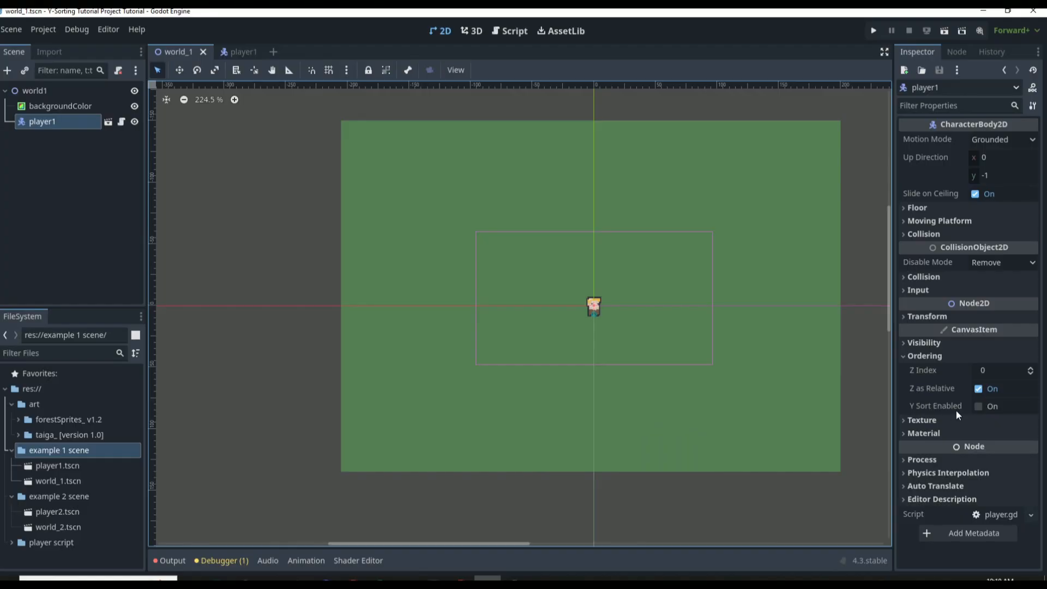
{"action": "mouse_move", "coordinate": [956, 408]}
{"action": "mouse_move", "coordinate": [927, 403]}
{"action": "mouse_move", "coordinate": [949, 389]}
{"action": "scroll", "coordinate": [670, 278], "scroll_direction": "up", "scroll_amount": 3}
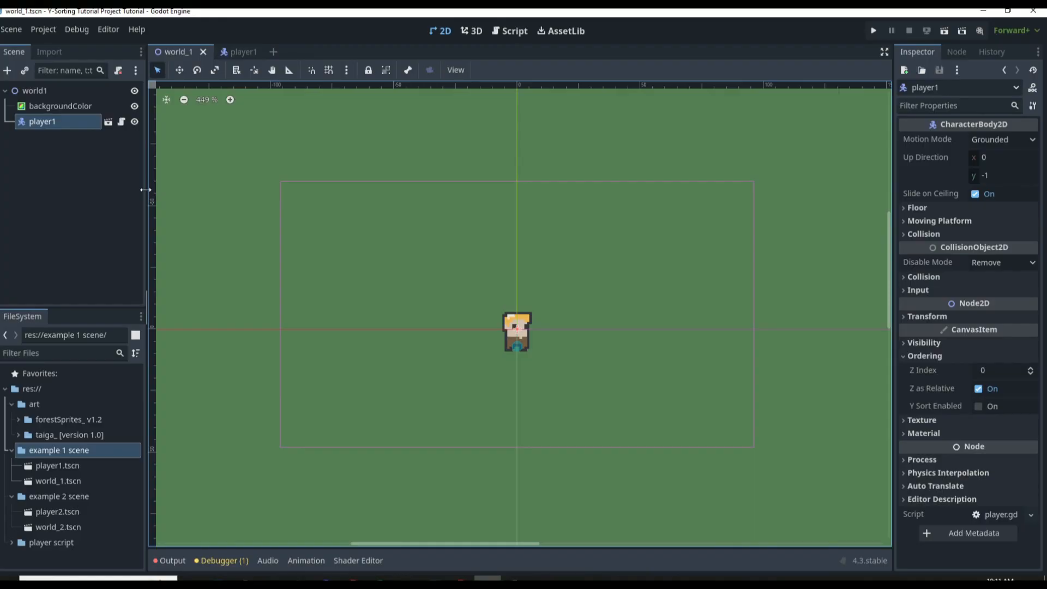
{"action": "left_click", "coordinate": [66, 108]}
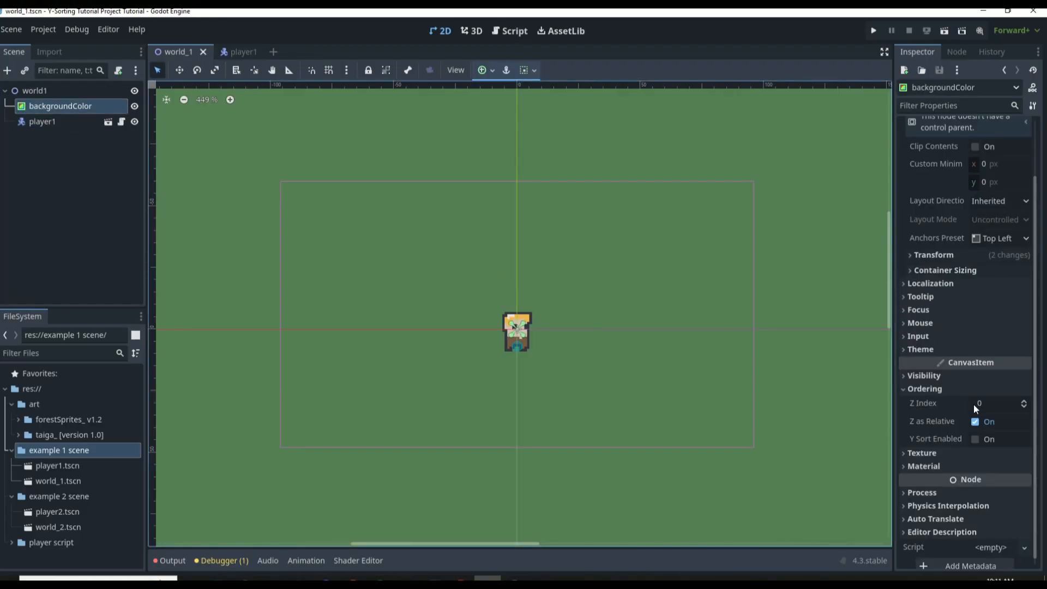
{"action": "left_click", "coordinate": [59, 124]}
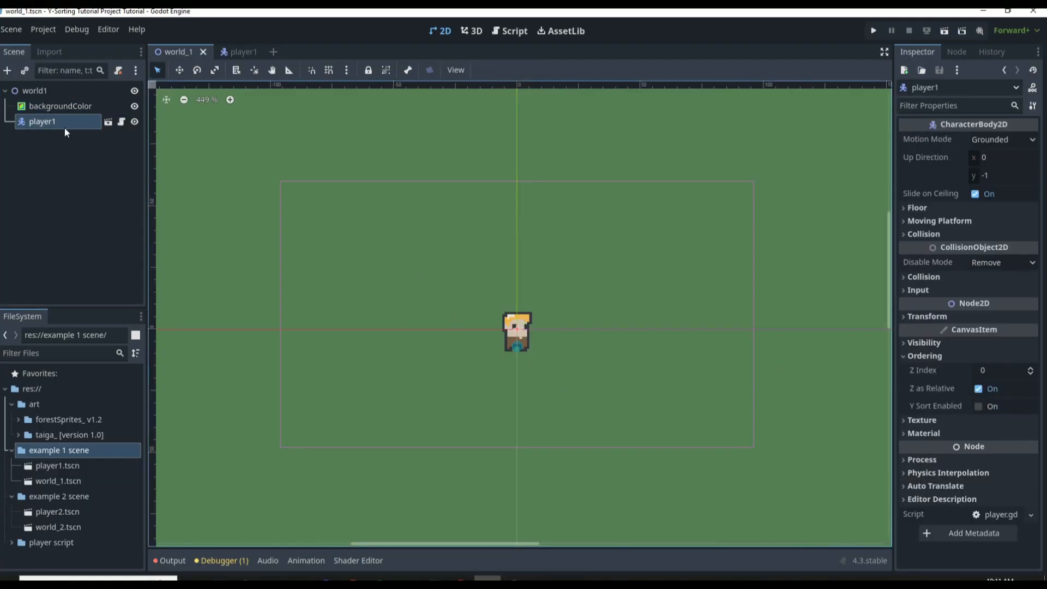
Set player1's Z Index to -1, then try a Z Index of -1 on backgroundColor and return it to 0
{"action": "mouse_move", "coordinate": [55, 123]}
{"action": "left_mouse_down"}
{"action": "mouse_move", "coordinate": [57, 100]}
{"action": "mouse_move", "coordinate": [45, 128]}
{"action": "left_mouse_up"}
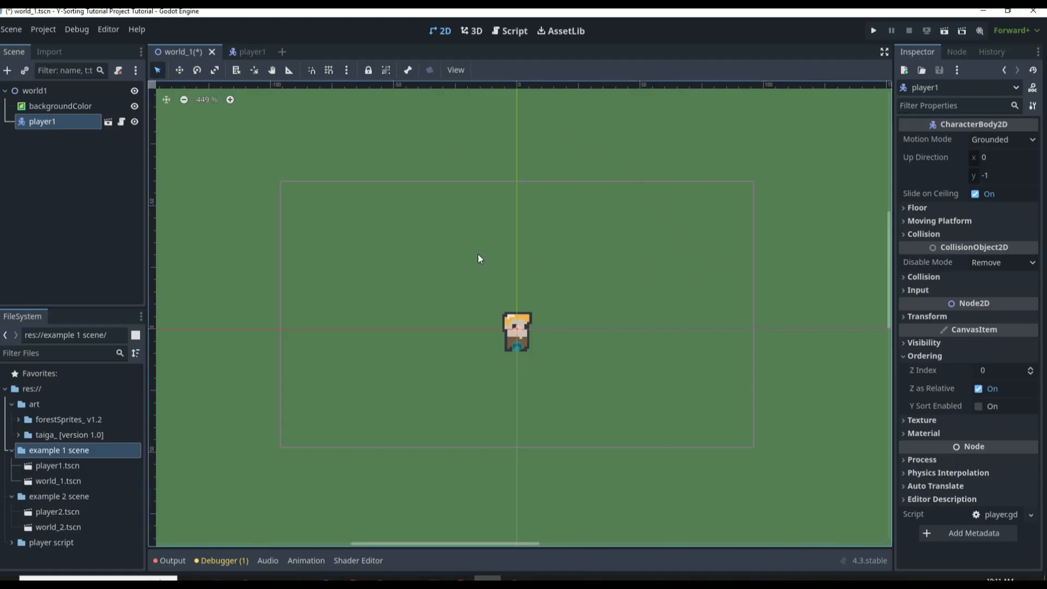
{"action": "left_click", "coordinate": [1031, 374]}
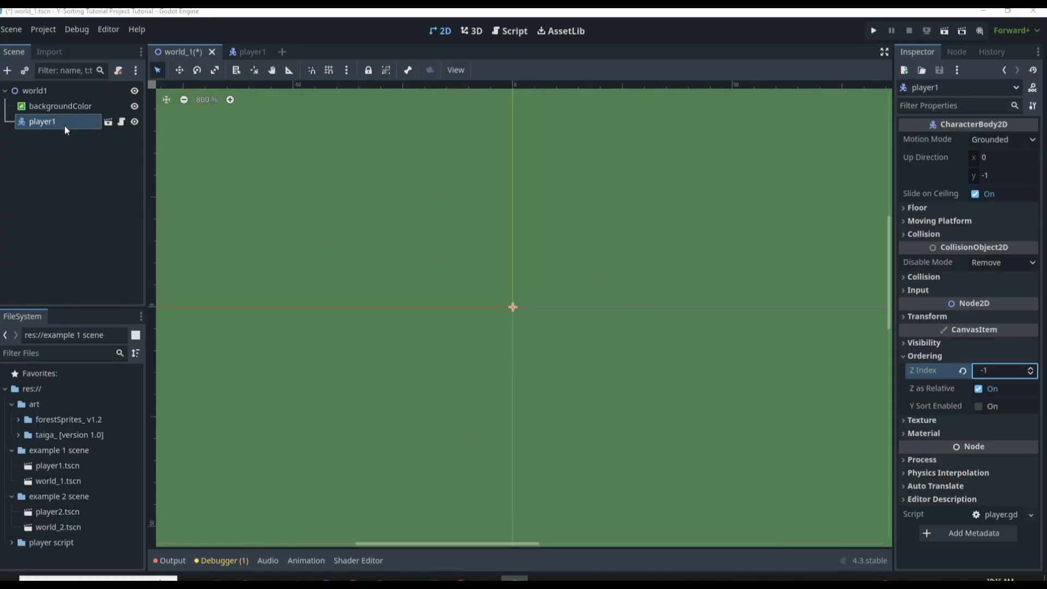
{"action": "left_click", "coordinate": [65, 106]}
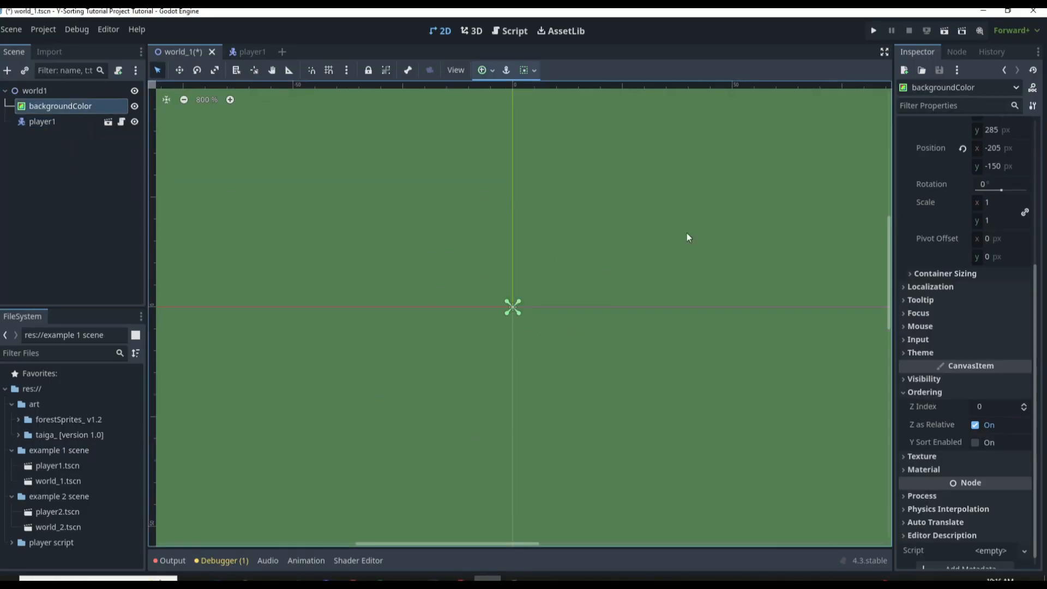
{"action": "left_click", "coordinate": [1024, 410]}
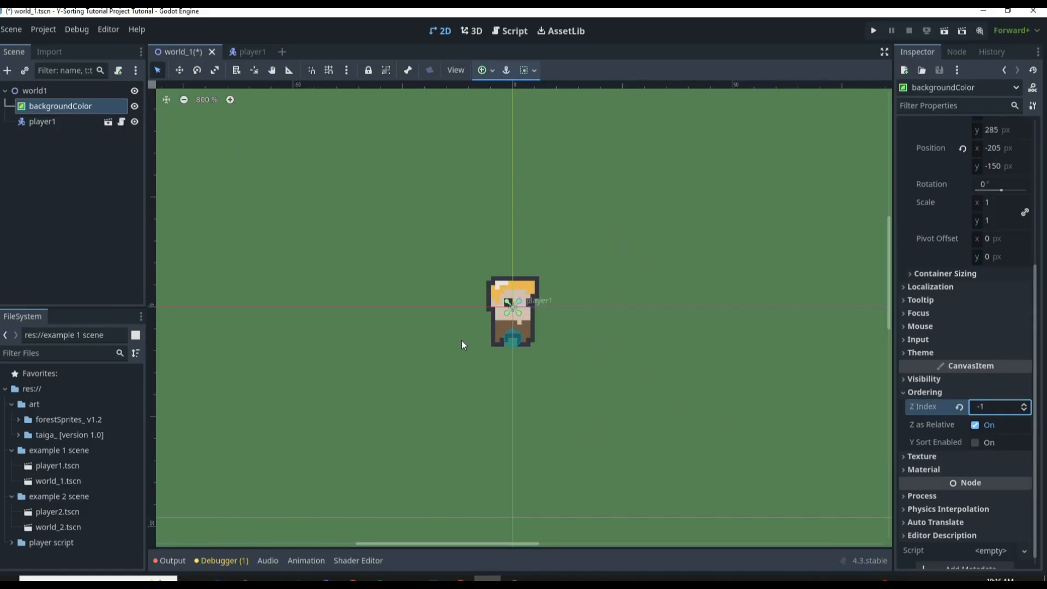
{"action": "left_click", "coordinate": [1024, 403]}
Raise player1's Z Index to 1
{"action": "left_click", "coordinate": [54, 131]}
{"action": "left_click", "coordinate": [53, 124]}
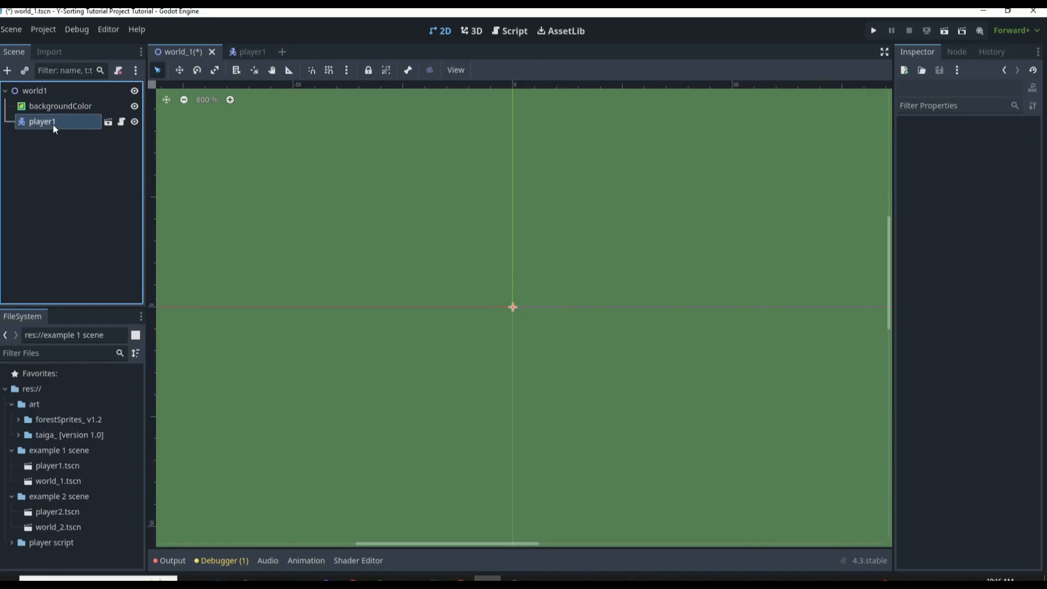
{"action": "left_click", "coordinate": [1032, 371]}
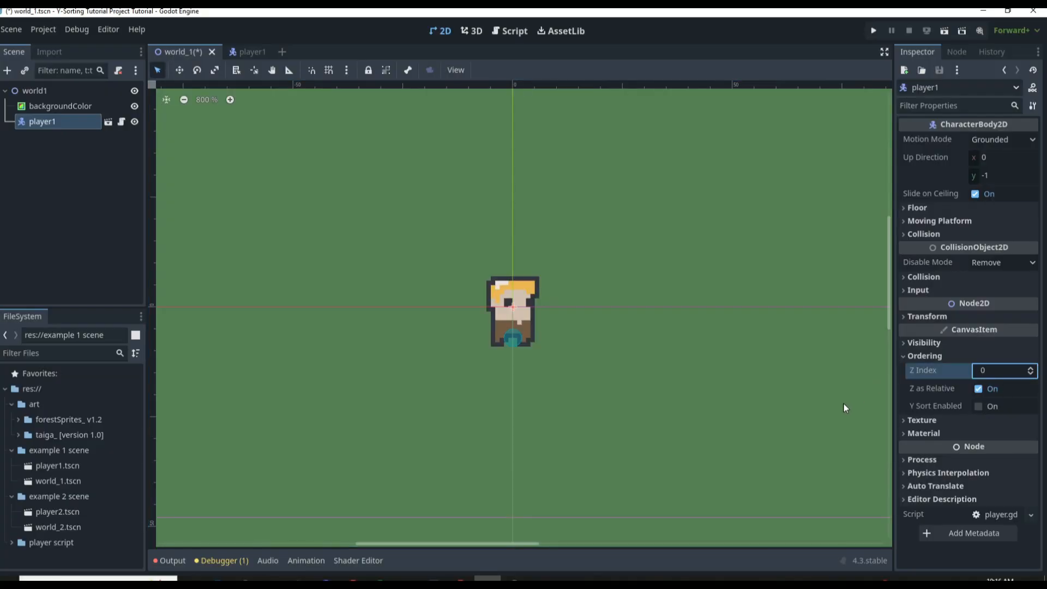
{"action": "left_click", "coordinate": [1030, 368]}
Reorder backgroundColor below player1 in the scene tree, then restore the original node order
{"action": "left_click", "coordinate": [97, 108]}
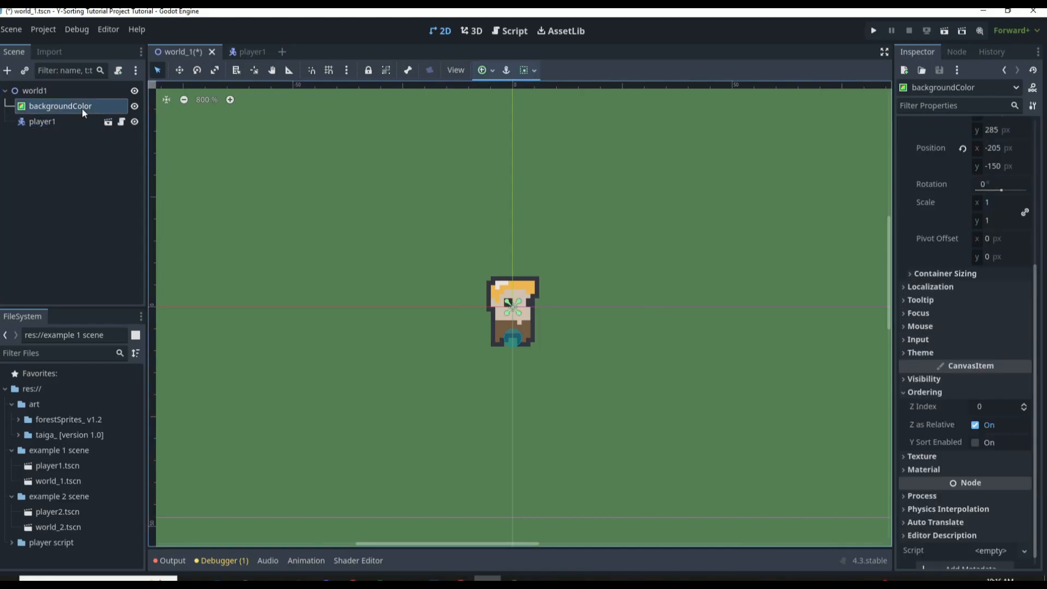
{"action": "left_click_drag", "start_coordinate": [82, 108], "coordinate": [79, 120]}
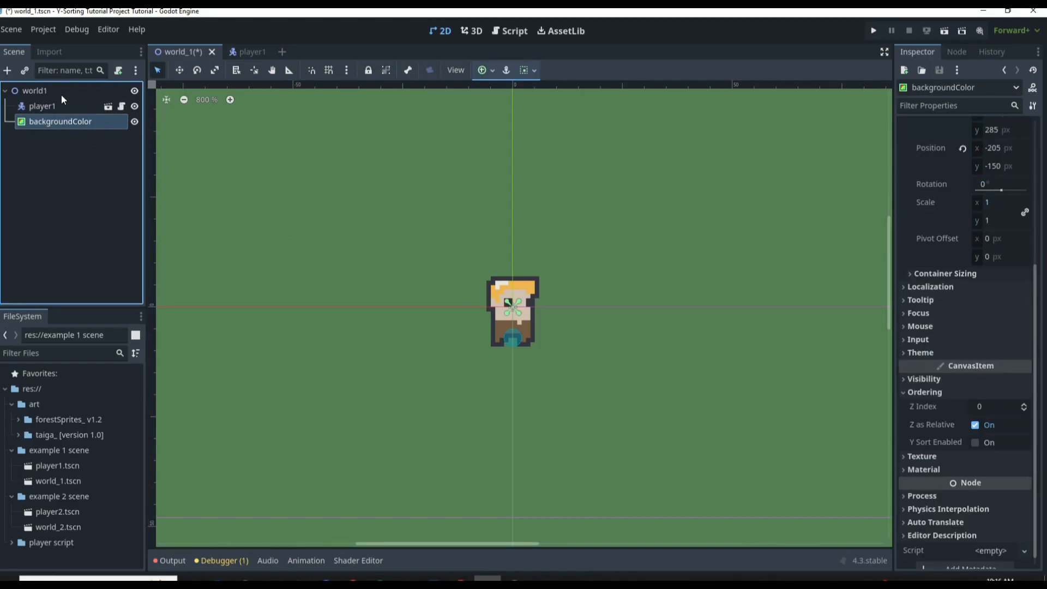
{"action": "left_click_drag", "start_coordinate": [51, 122], "coordinate": [53, 100]}
Expand player1's Transform properties, reset its Z Index to 0 and save the world_1 scene
{"action": "left_click", "coordinate": [53, 124]}
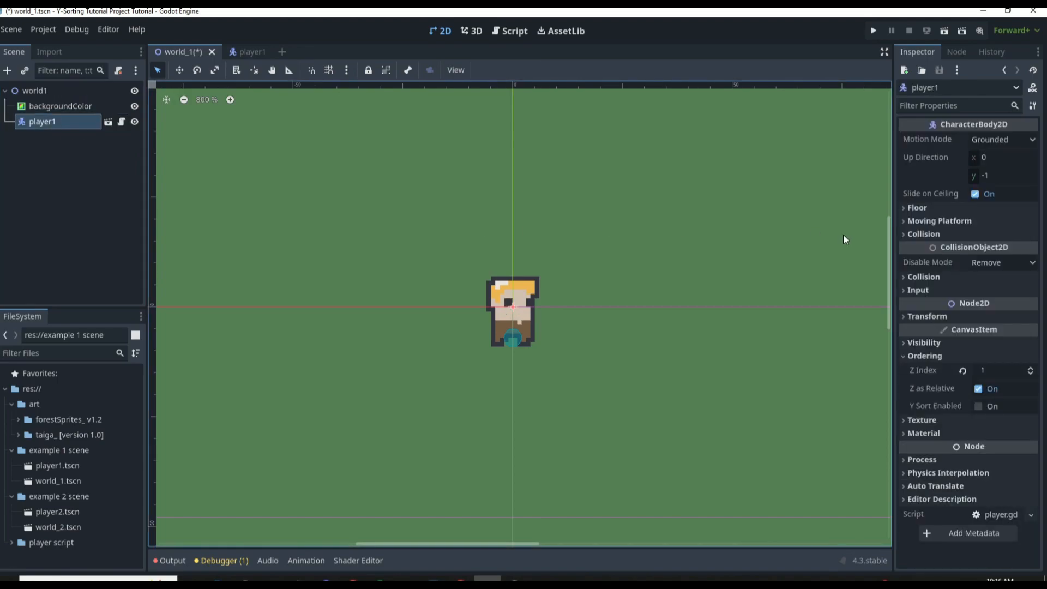
{"action": "left_click", "coordinate": [926, 316]}
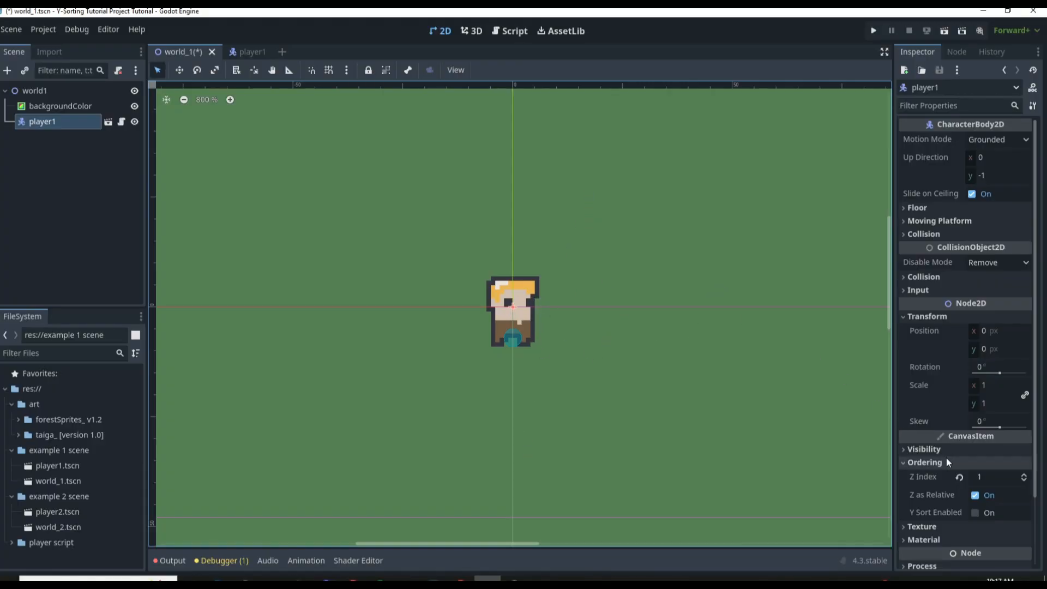
{"action": "left_click", "coordinate": [958, 478]}
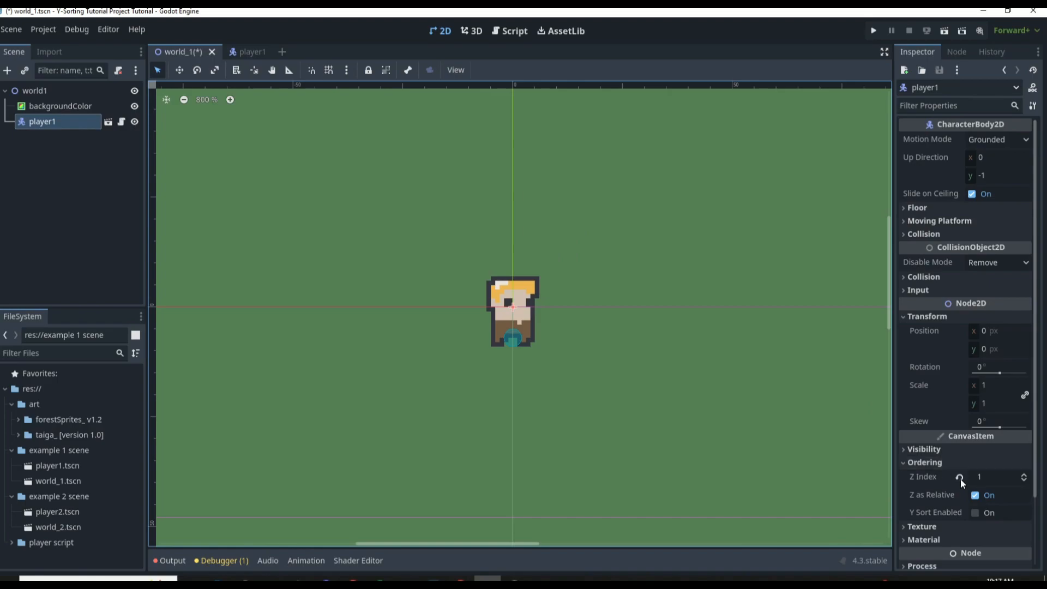
{"action": "mouse_move", "coordinate": [938, 476]}
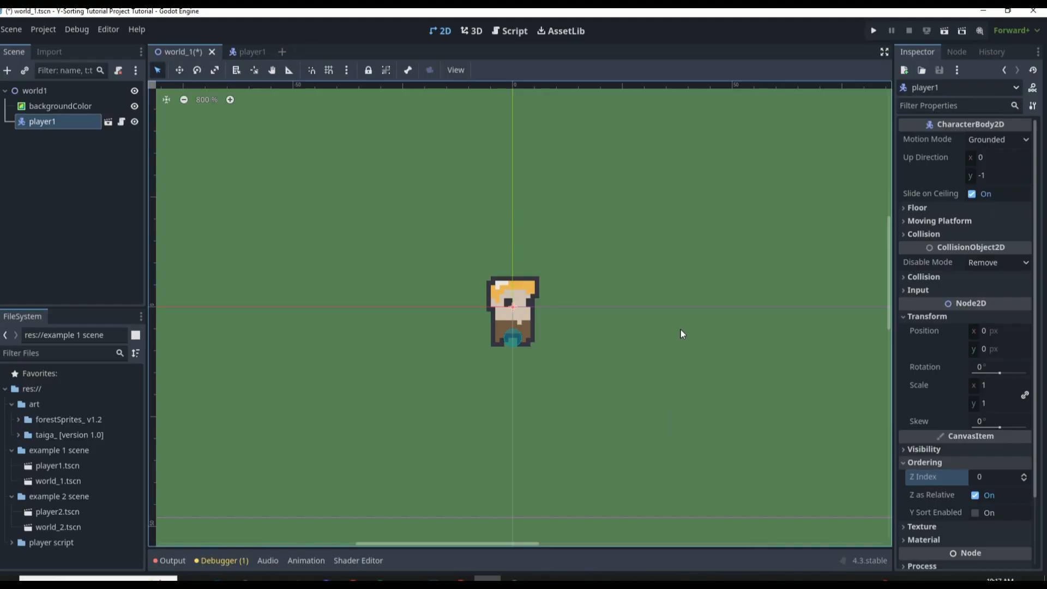
{"action": "left_click", "coordinate": [644, 179]}
{"action": "key", "text": "ctrl+s"}
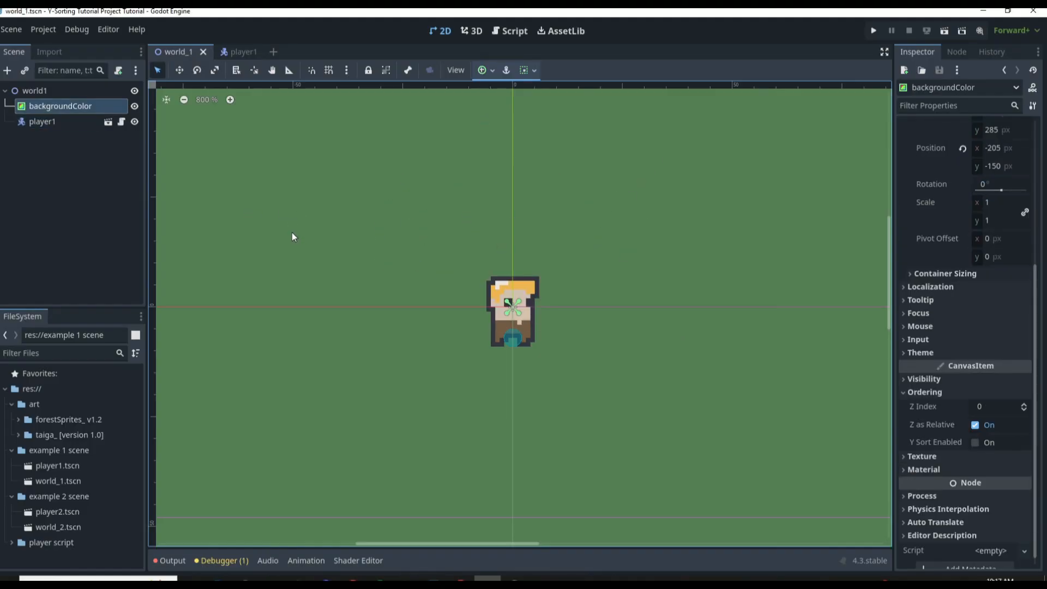
Create a new scene with a StaticBody2D root node and rename the root to tree
{"action": "left_click", "coordinate": [273, 51]}
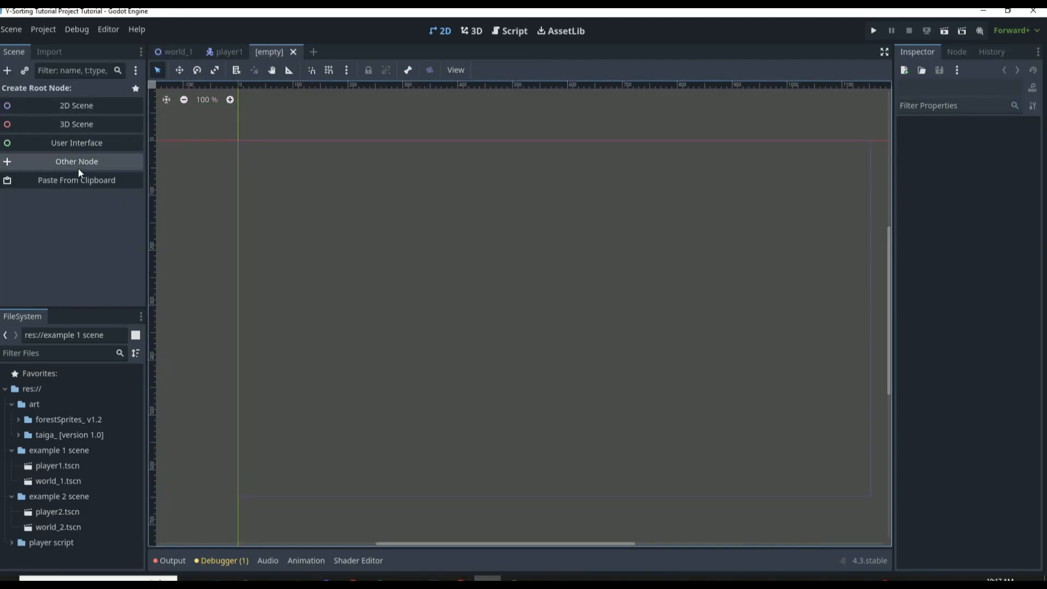
{"action": "left_click", "coordinate": [77, 168]}
{"action": "type", "text": "stat"}
{"action": "key", "text": "Return"}
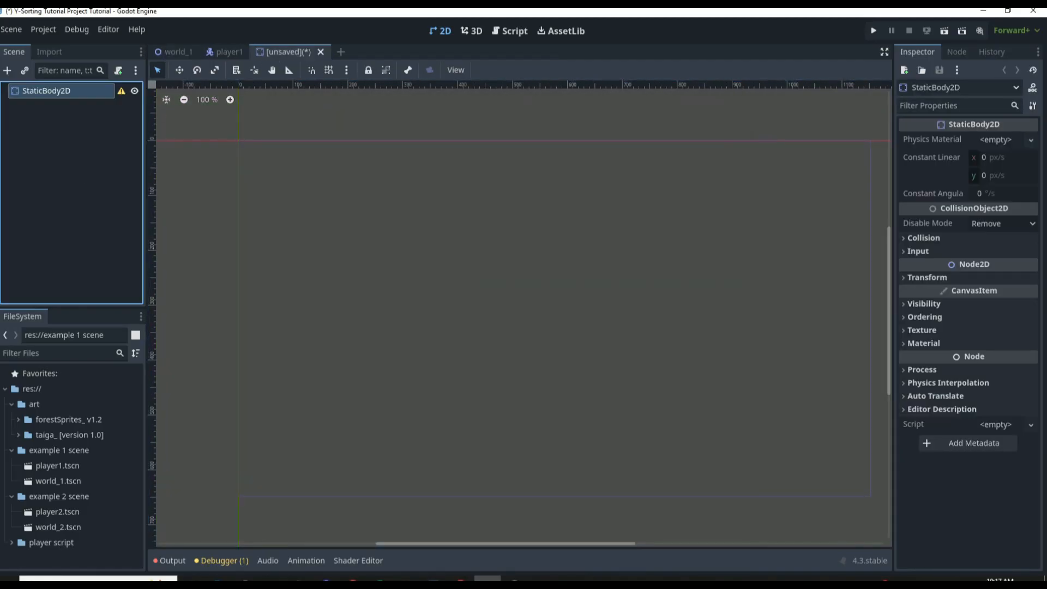
{"action": "double_click", "coordinate": [51, 90]}
{"action": "type", "text": "tree"}
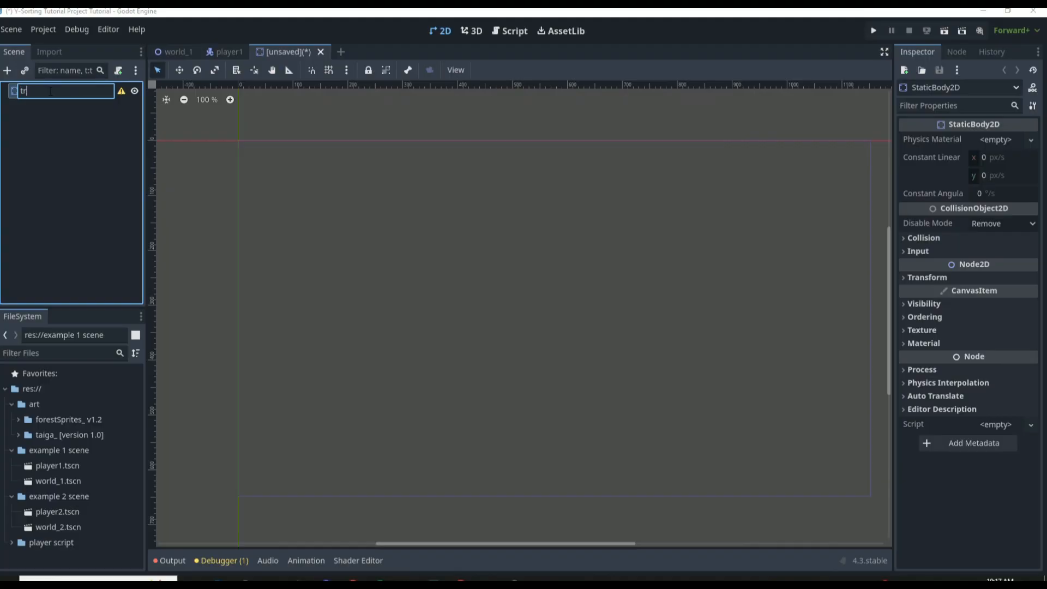
{"action": "key", "text": "Return"}
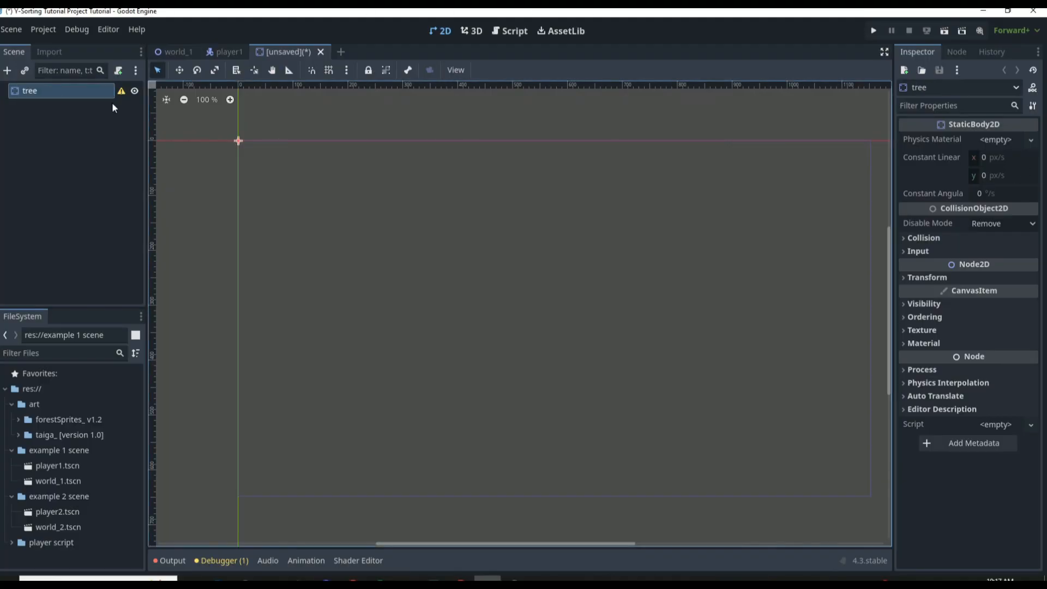
Add an AnimatedSprite2D child to the tree node and give it a new SpriteFrames resource
{"action": "left_click", "coordinate": [7, 70]}
{"action": "type", "text": "animated"}
{"action": "key", "text": "Return"}
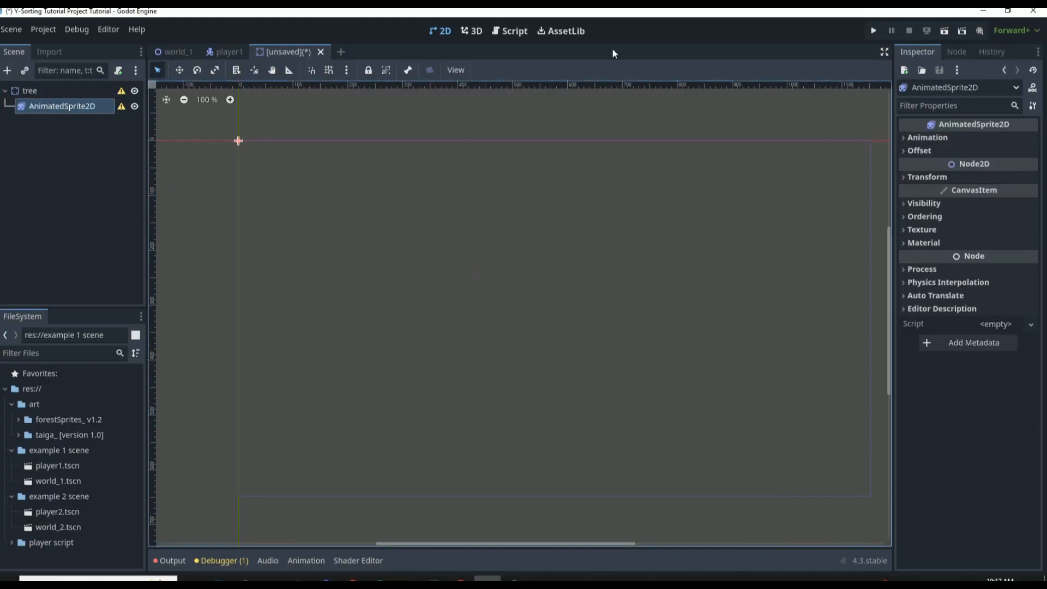
{"action": "left_click", "coordinate": [927, 137]}
{"action": "left_click", "coordinate": [1005, 154]}
{"action": "left_click", "coordinate": [1006, 170]}
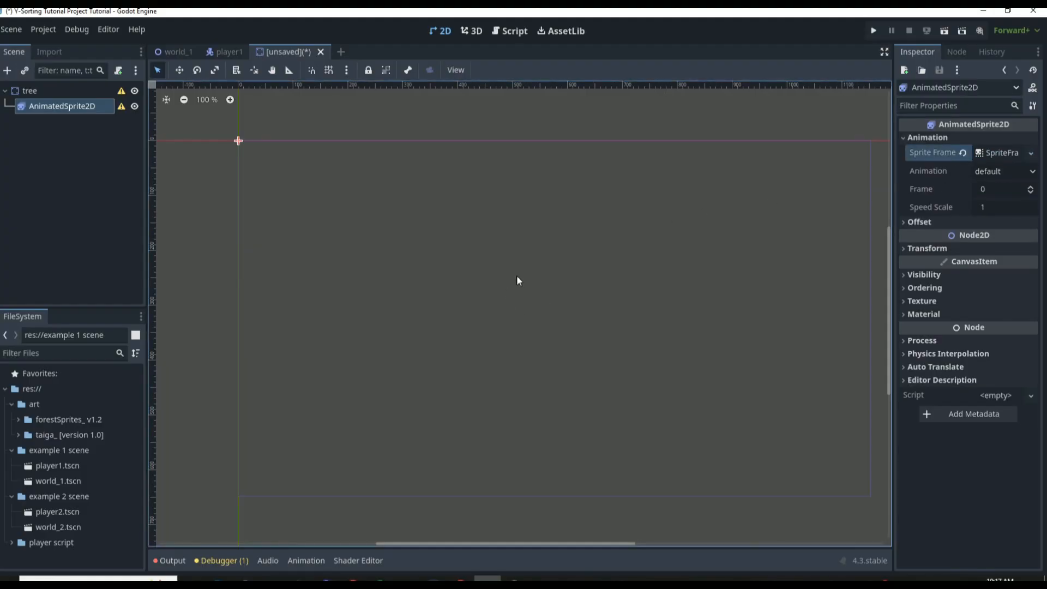
Open the SpriteFrames resource for editing and load the sprite sheet of trees, rocks and chests for frame selection
{"action": "left_click", "coordinate": [1013, 152]}
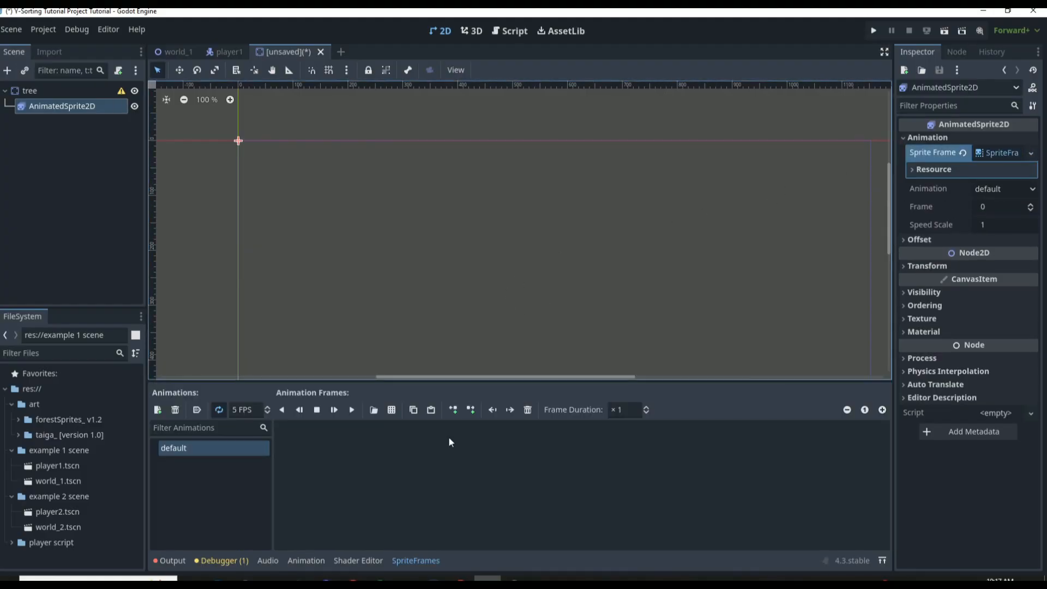
{"action": "left_click", "coordinate": [392, 409]}
{"action": "double_click", "coordinate": [678, 179]}
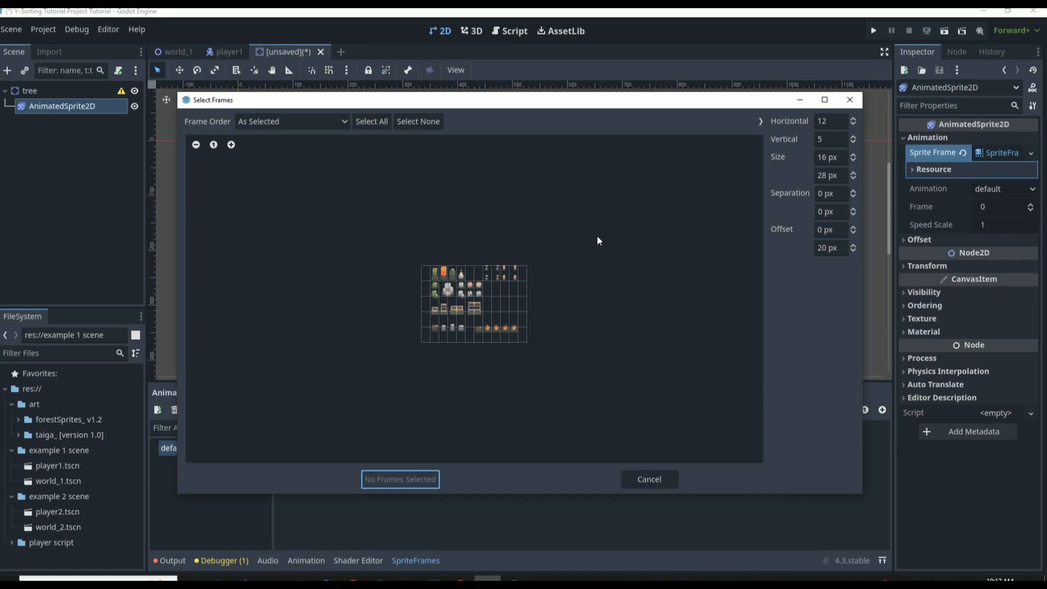
{"action": "scroll", "coordinate": [315, 201], "scroll_direction": "up", "scroll_amount": 7, "text": "ctrl"}
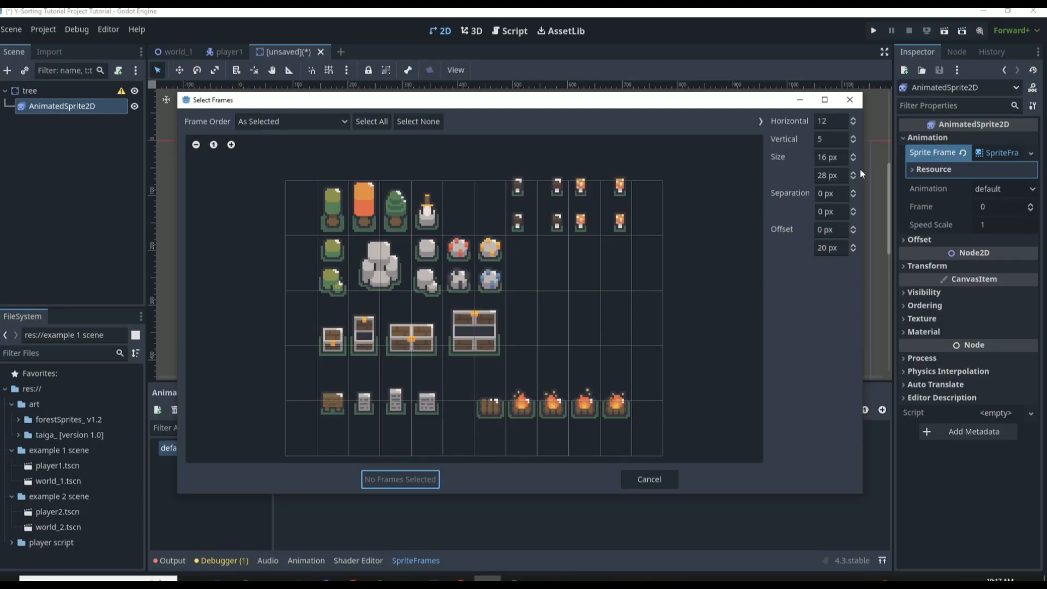
Set the sprite sheet's frame grid to 4 vertical and 4 horizontal frames
{"action": "left_click", "coordinate": [838, 138]}
{"action": "type", "text": "4"}
{"action": "key", "text": "Return"}
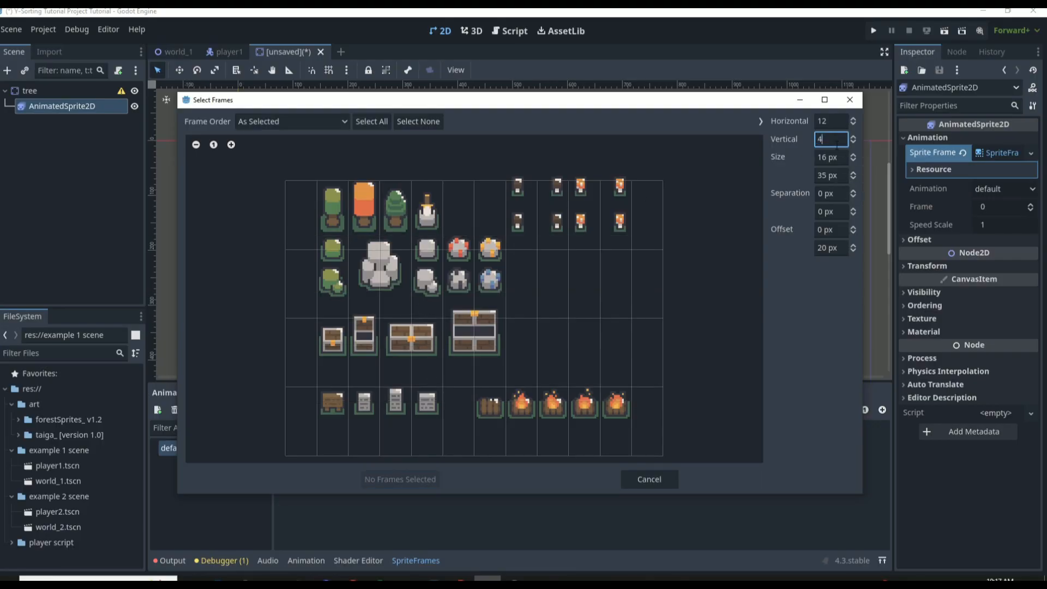
{"action": "left_click", "coordinate": [826, 121]}
{"action": "type", "text": "4"}
{"action": "key", "text": "Return"}
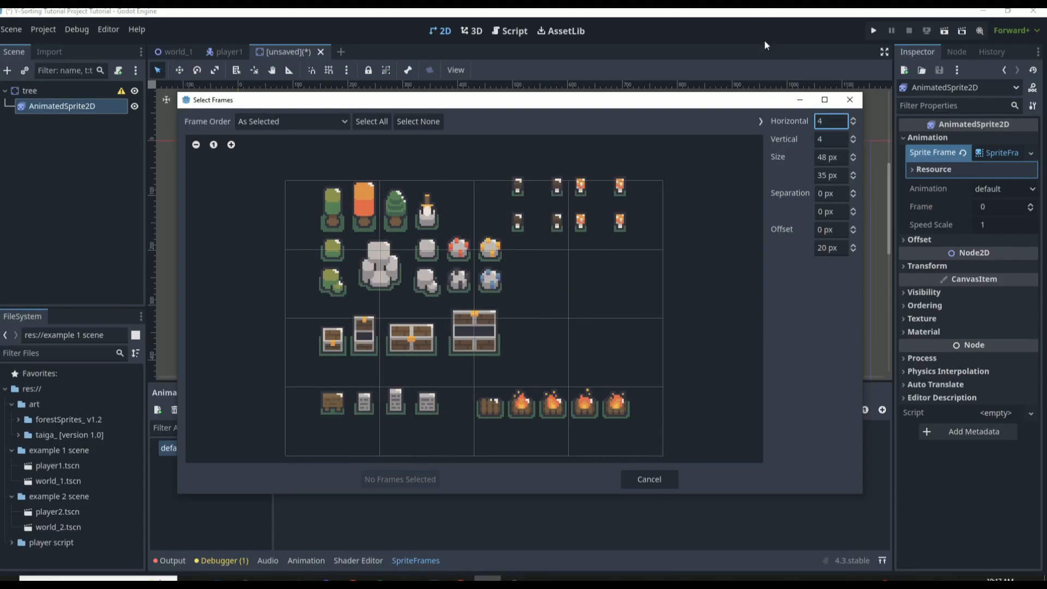
Set the sprite sheet grid's vertical offset to 0 px, with 12 horizontal and 5 vertical frames
{"action": "left_click", "coordinate": [829, 247]}
{"action": "type", "text": "0"}
{"action": "key", "text": "Return"}
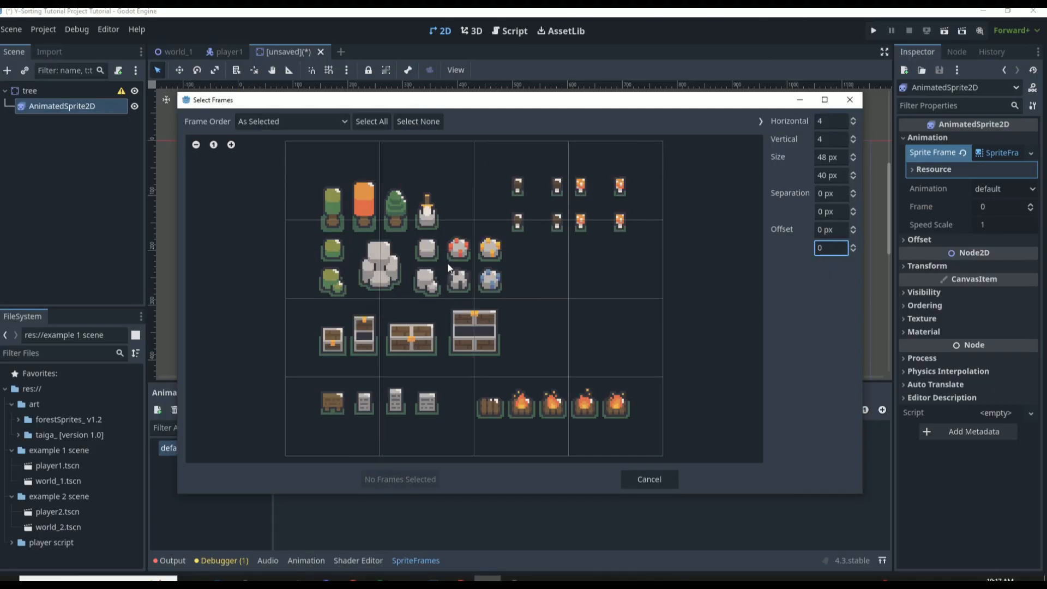
{"action": "left_click", "coordinate": [829, 121]}
{"action": "type", "text": "12"}
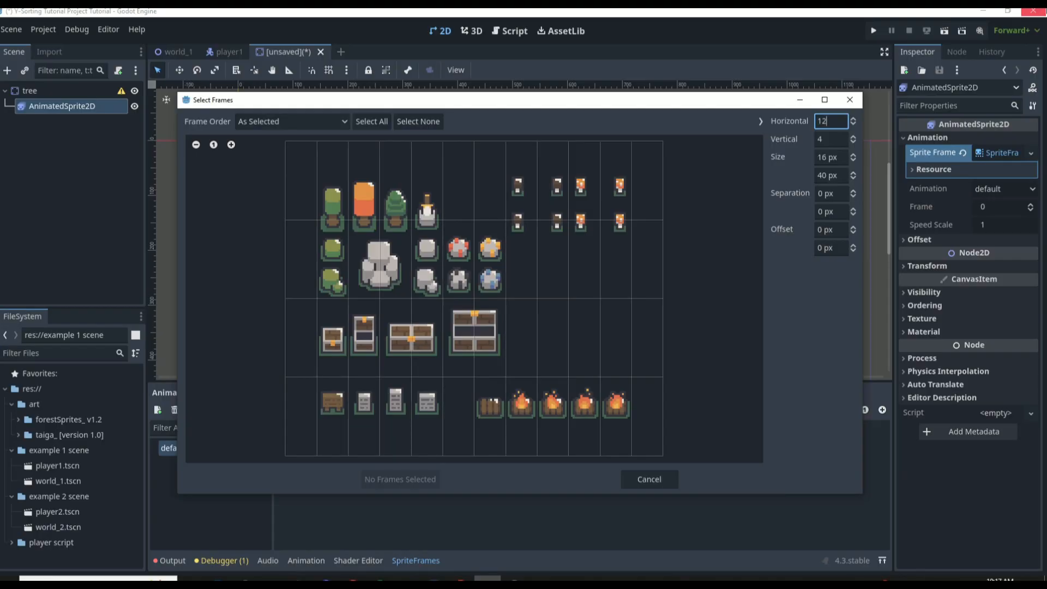
{"action": "left_click", "coordinate": [827, 140]}
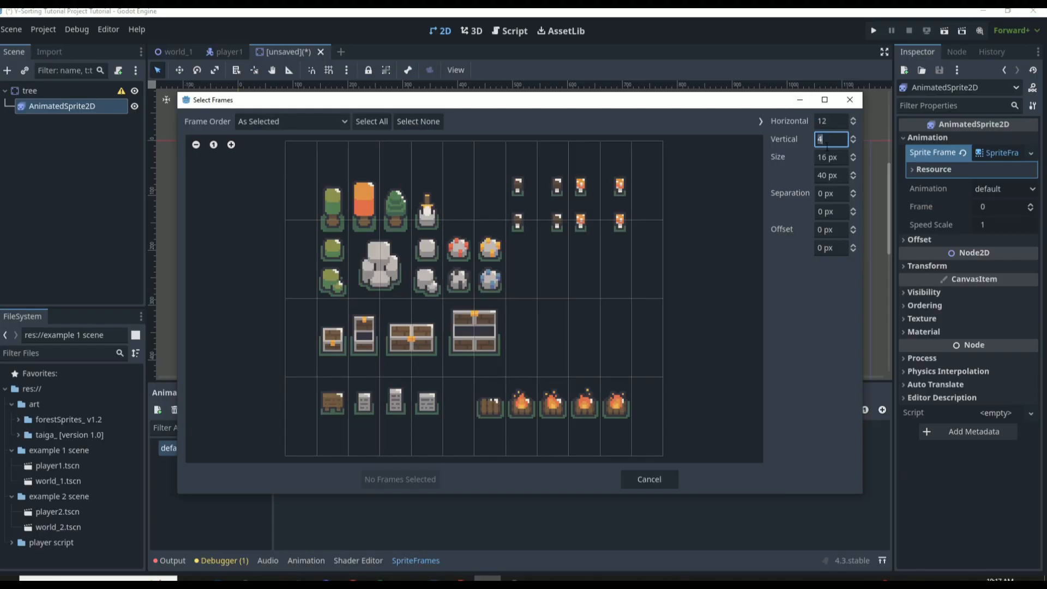
{"action": "type", "text": "5"}
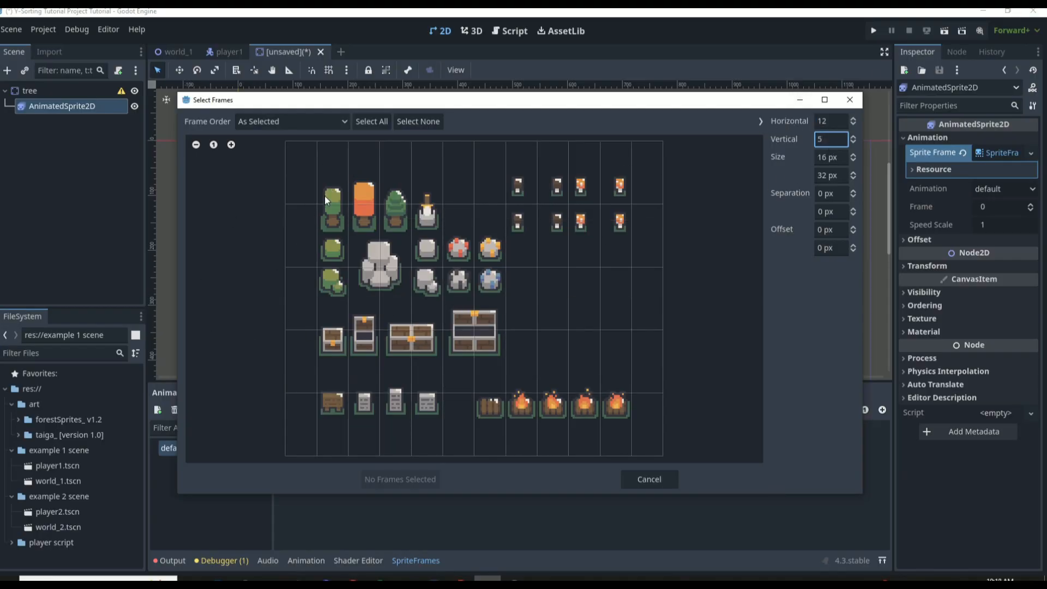
Try to capture the green round-topped tree as separate top and base cells using 10 vertical frames
{"action": "left_click", "coordinate": [331, 217]}
{"action": "left_click", "coordinate": [335, 180]}
{"action": "left_click", "coordinate": [335, 217]}
{"action": "left_click", "coordinate": [337, 184]}
{"action": "type", "text": "10"}
{"action": "left_click", "coordinate": [333, 191]}
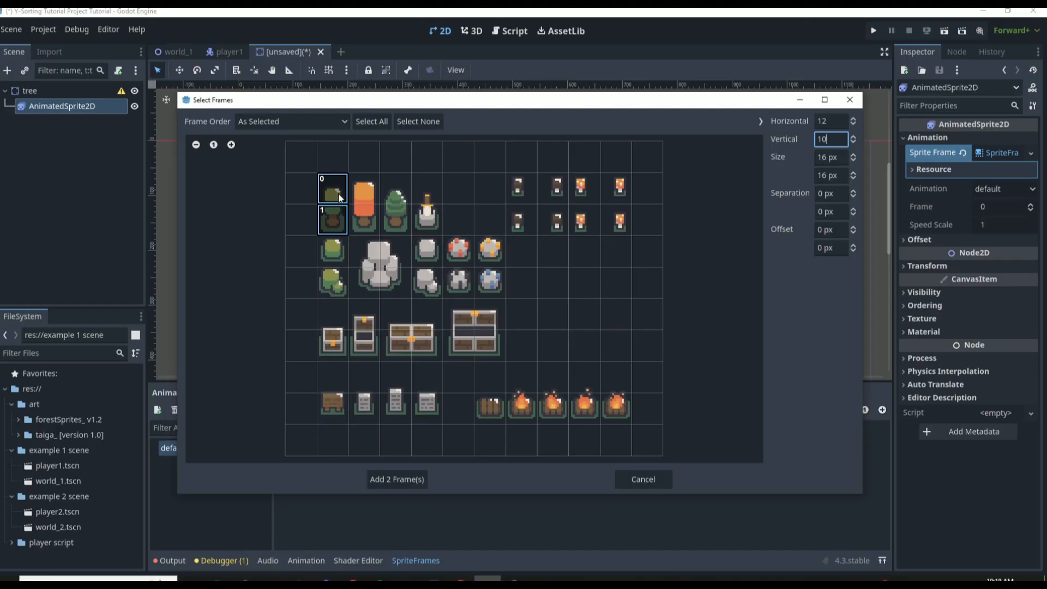
{"action": "left_click", "coordinate": [333, 198]}
{"action": "left_click", "coordinate": [335, 216]}
Set the sprite sheet grid to 5 vertical frames with a vertical offset of 20 px
{"action": "left_click", "coordinate": [835, 146]}
{"action": "key", "text": "BackSpace"}
{"action": "key", "text": "BackSpace"}
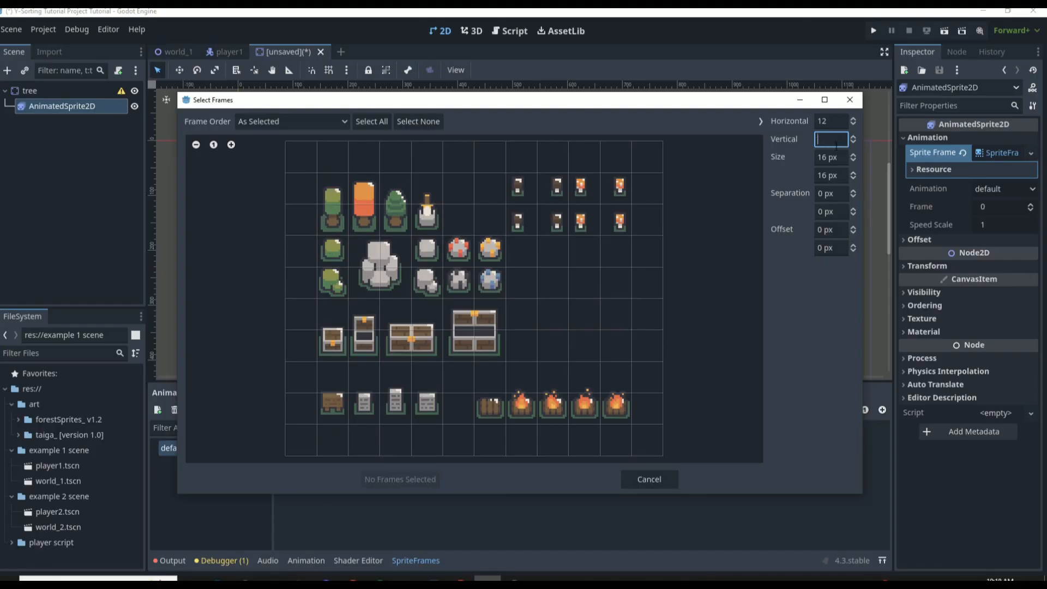
{"action": "type", "text": "5"}
{"action": "key", "text": "Return"}
{"action": "left_click", "coordinate": [829, 252]}
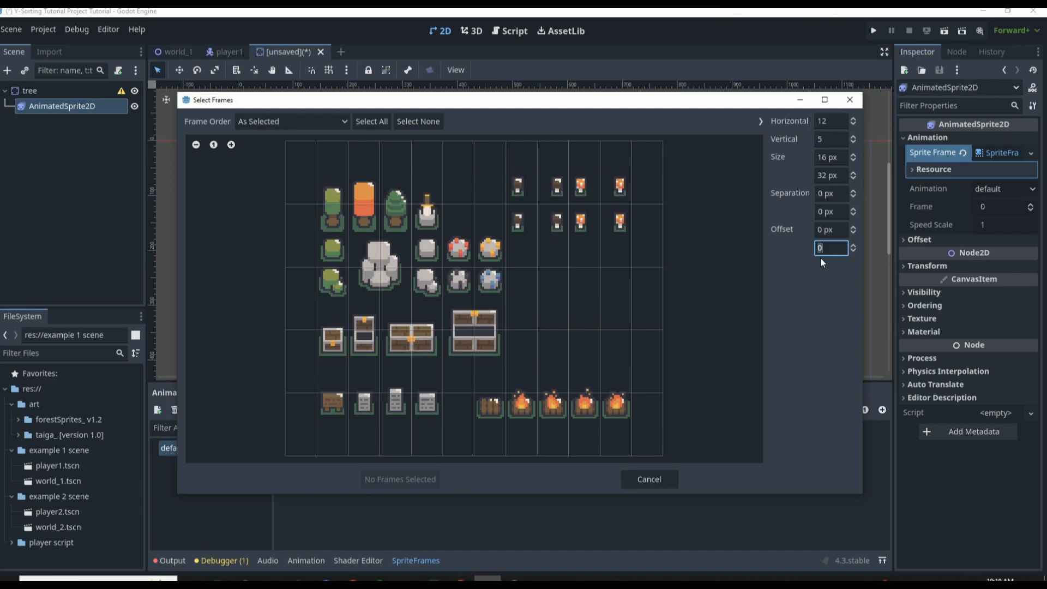
{"action": "type", "text": "20"}
{"action": "key", "text": "Return"}
Add the cell with the green round-topped tree as the animation frame and save the scene as tree.tscn
{"action": "left_click", "coordinate": [335, 217]}
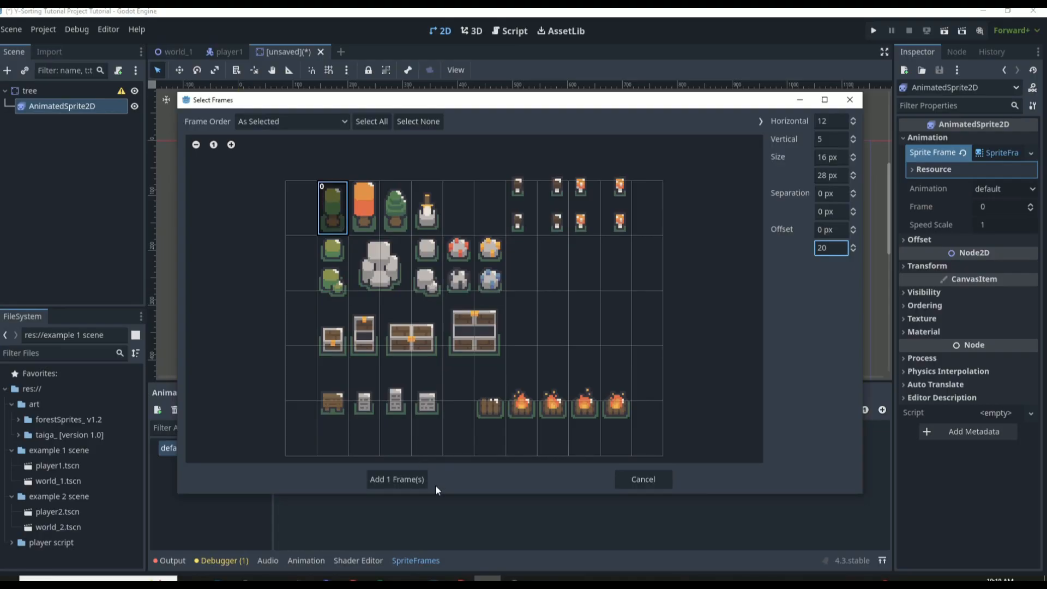
{"action": "left_click", "coordinate": [403, 478]}
{"action": "key", "text": "ctrl+s"}
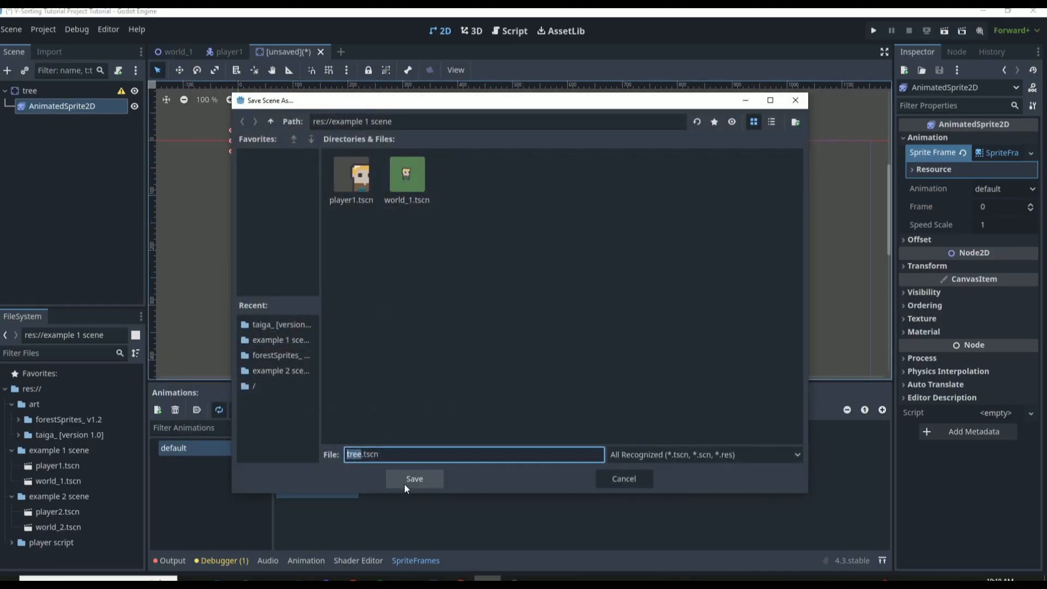
{"action": "left_click", "coordinate": [405, 479]}
Add a CollisionShape2D child to the tree root and give it a new CircleShape2D
{"action": "scroll", "coordinate": [224, 131], "scroll_direction": "up", "scroll_amount": 10}
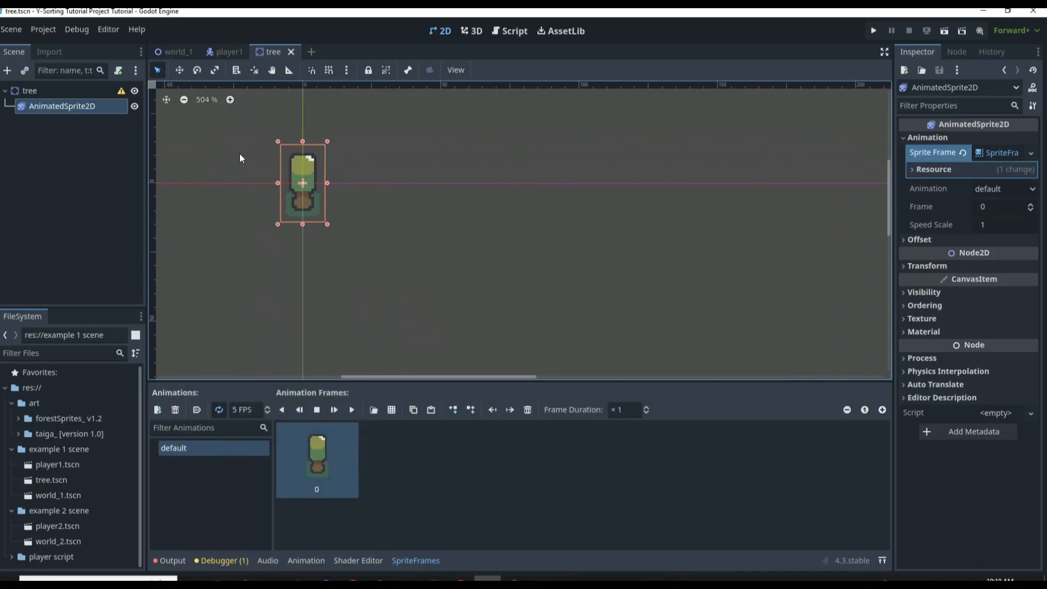
{"action": "left_click", "coordinate": [80, 89]}
{"action": "type", "text": "collis"}
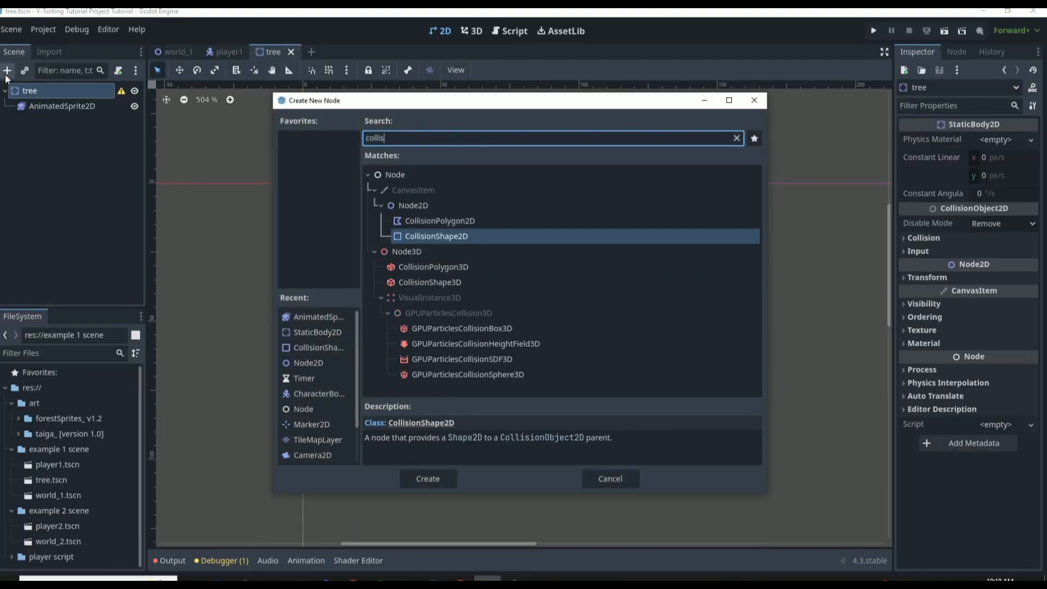
{"action": "key", "text": "Return"}
{"action": "left_click", "coordinate": [1003, 139]}
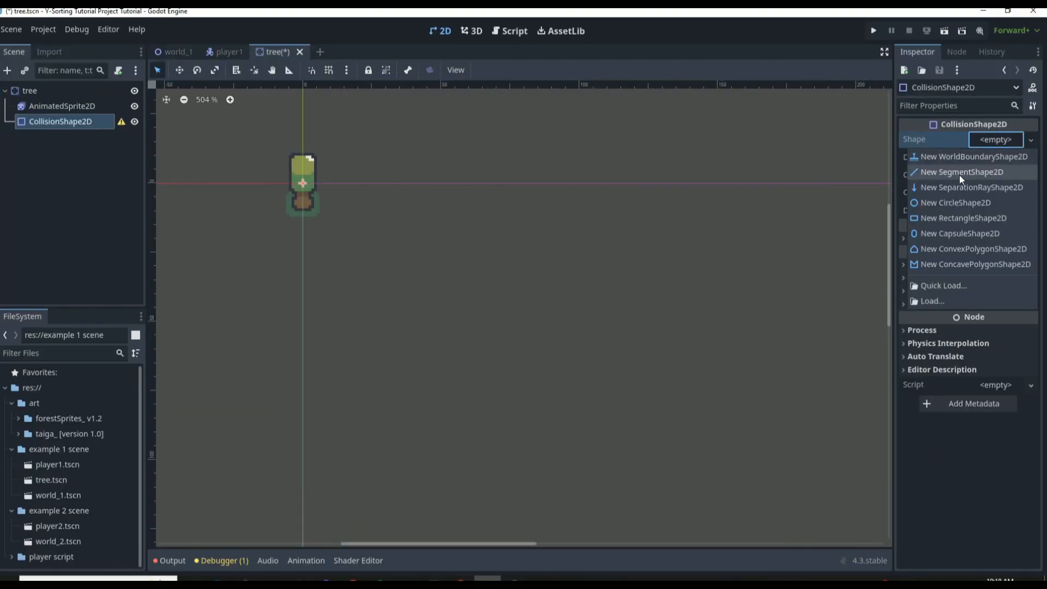
{"action": "left_click", "coordinate": [959, 175]}
Shrink the collision circle to the trunk's width, move it down 7 px onto the trunk, and save the tree scene
{"action": "scroll", "coordinate": [293, 157], "scroll_direction": "up", "scroll_amount": 5}
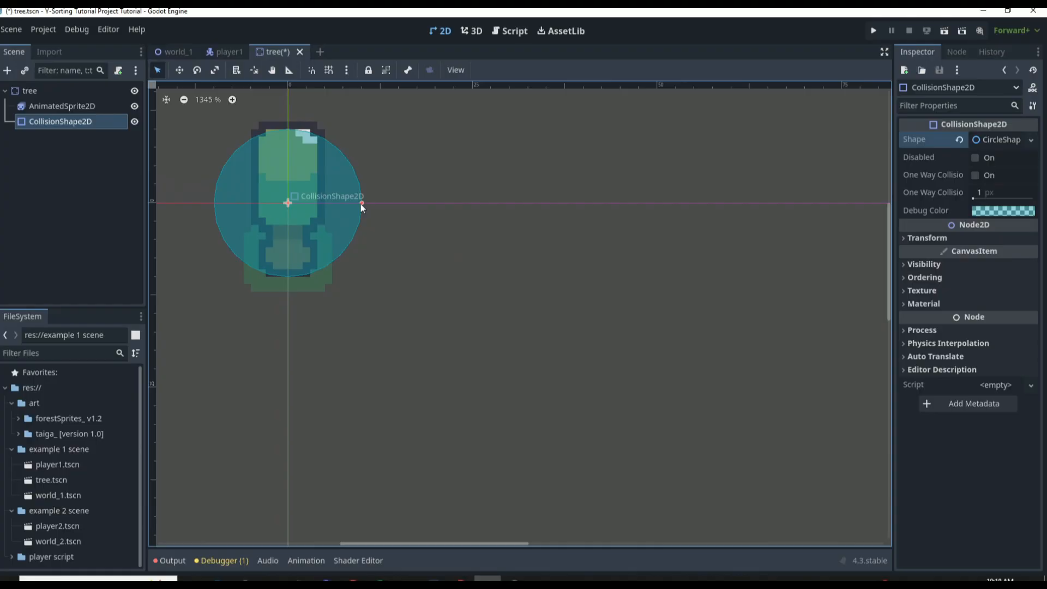
{"action": "left_click_drag", "start_coordinate": [361, 204], "coordinate": [298, 258]}
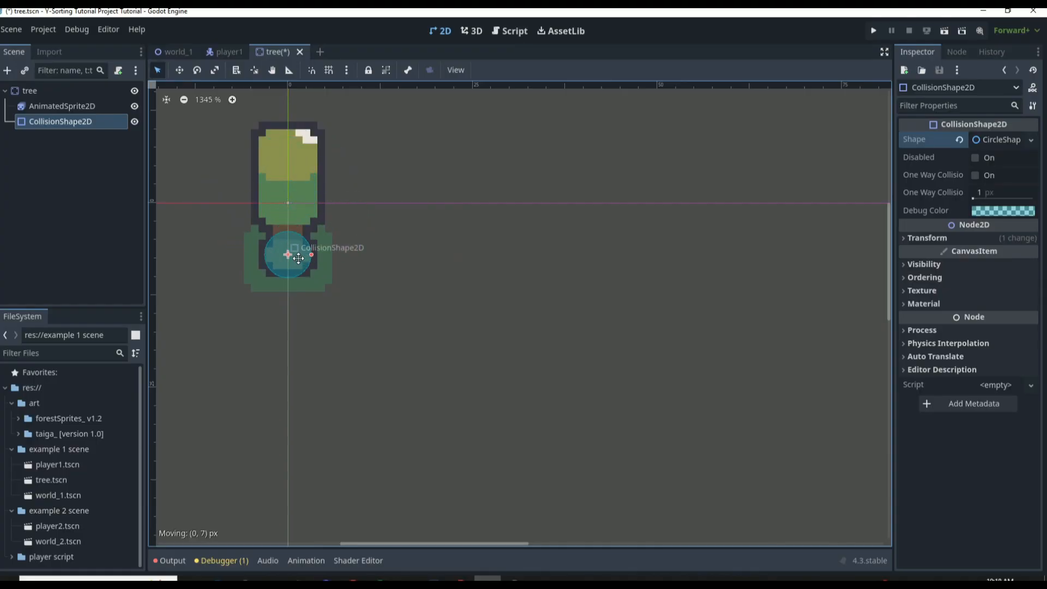
{"action": "left_click", "coordinate": [377, 254]}
{"action": "key", "text": "ctrl+s"}
Instantiate tree.tscn under the world1 root in world_1, place it above and to the right of the player, and save
{"action": "left_click", "coordinate": [177, 52]}
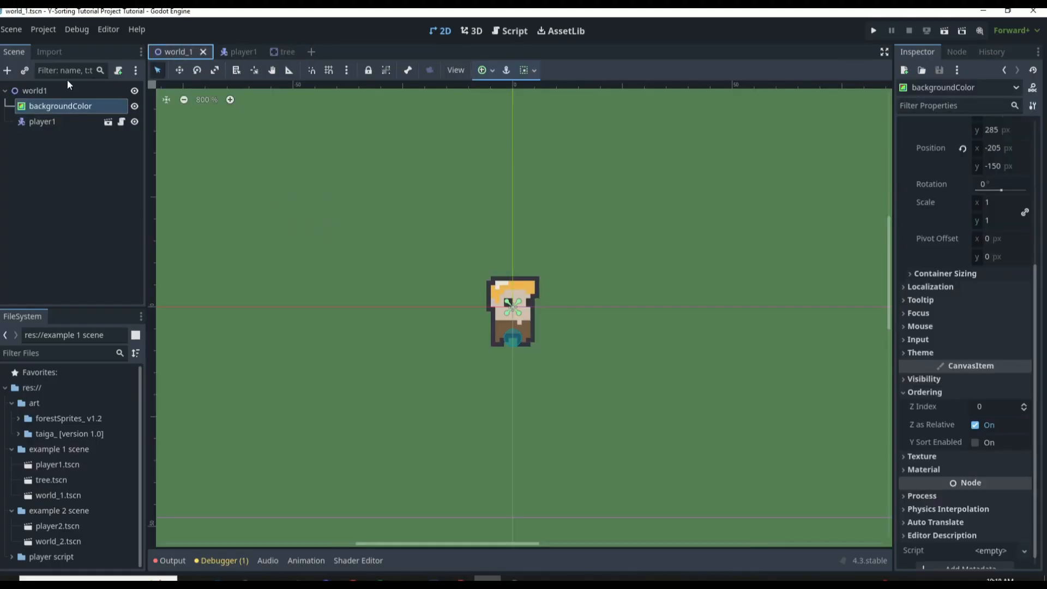
{"action": "left_click", "coordinate": [44, 90]}
{"action": "left_click", "coordinate": [24, 71]}
{"action": "type", "text": "t"}
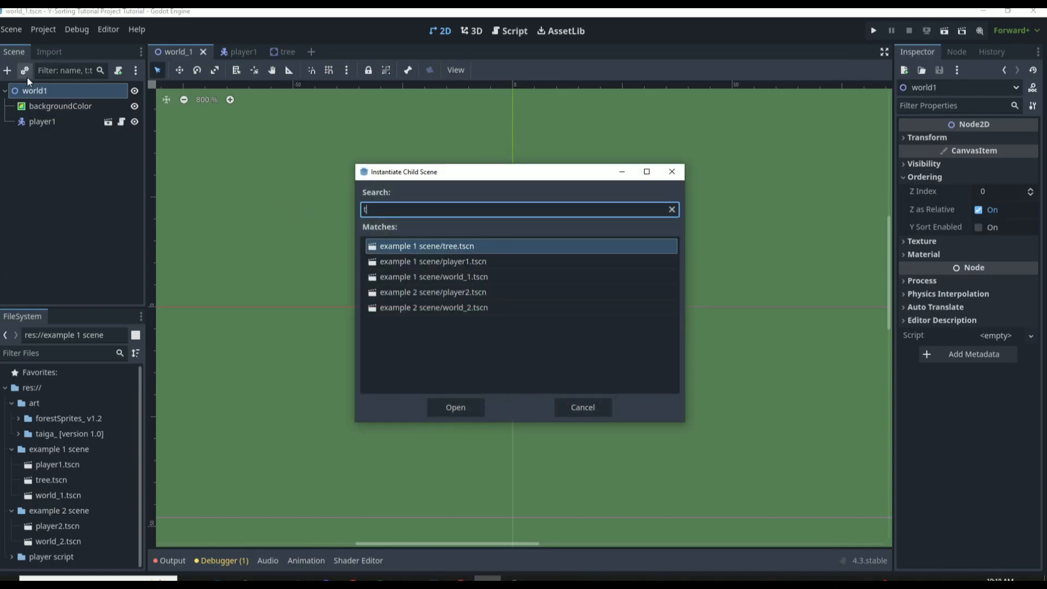
{"action": "type", "text": "ree"}
{"action": "key", "text": "Return"}
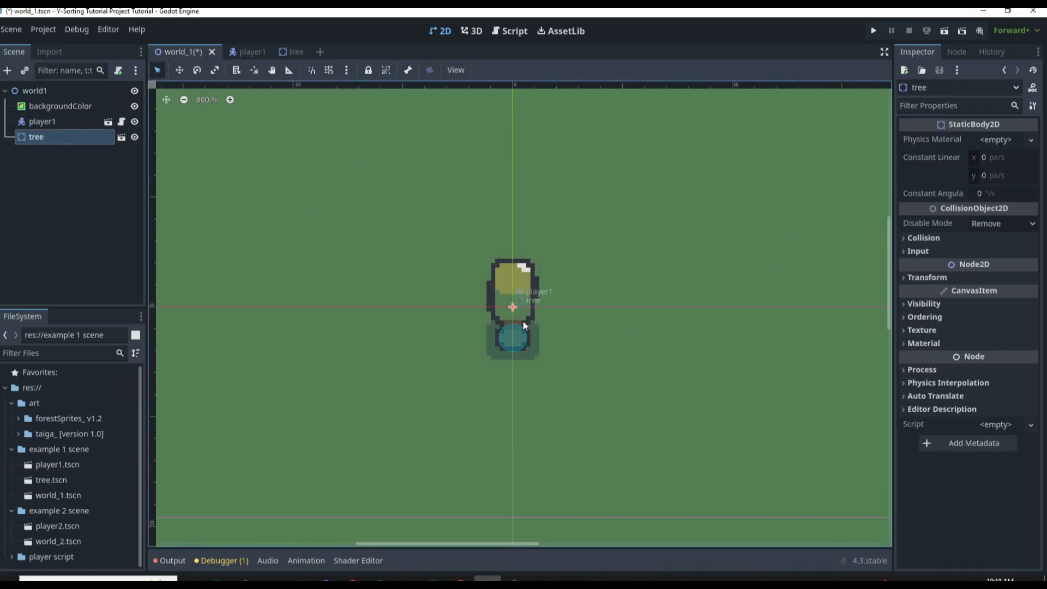
{"action": "left_click_drag", "start_coordinate": [523, 322], "coordinate": [584, 260]}
{"action": "key", "text": "ctrl+s"}
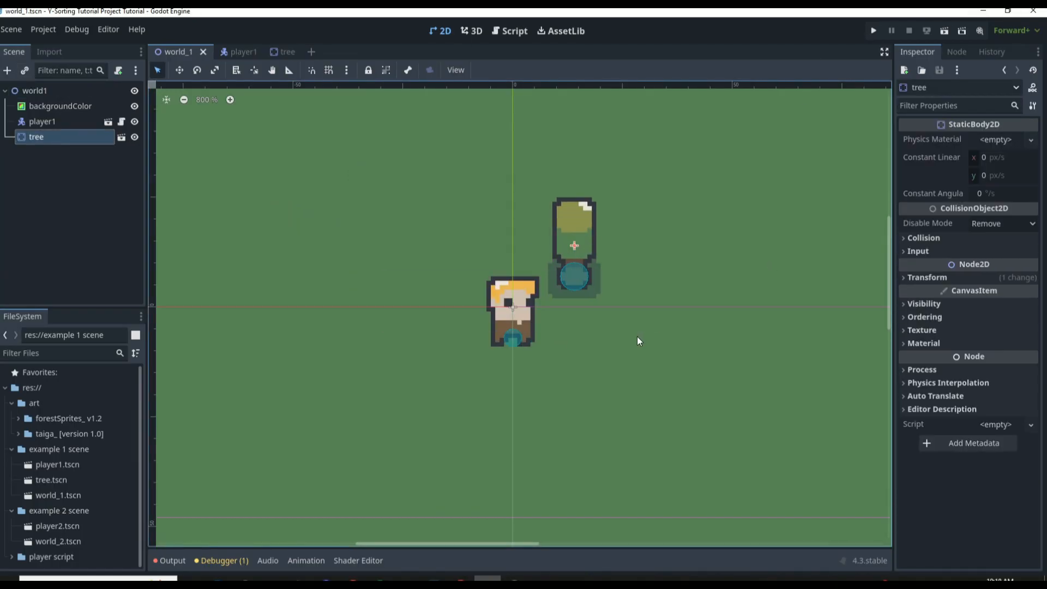
Run the world_1 scene and walk the player around the tree to check the draw order and collision
{"action": "key", "text": "F6"}
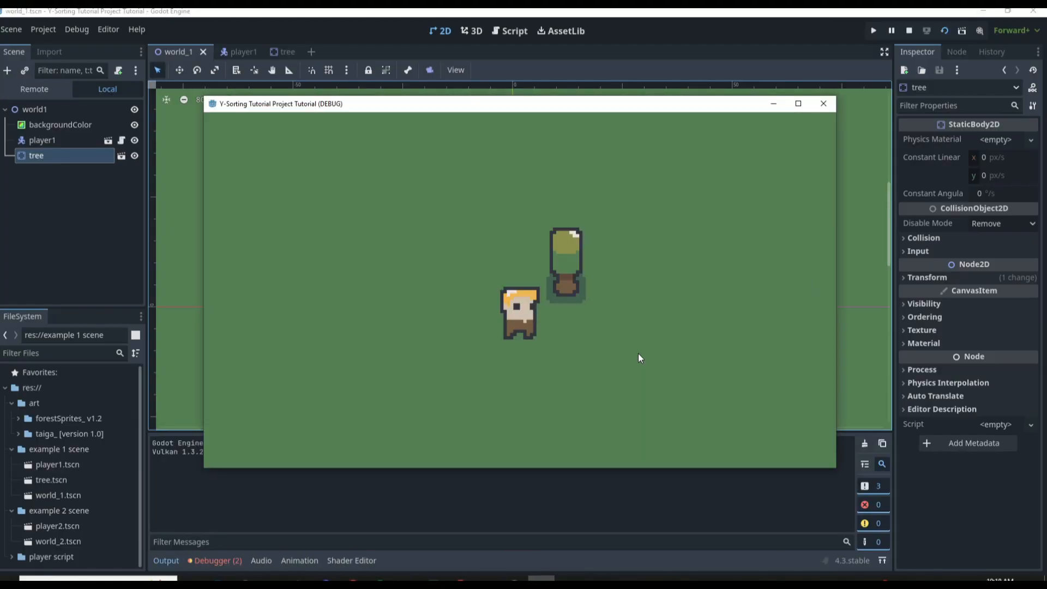
{"action": "key", "text": "Up"}
{"action": "key", "text": "Right"}
{"action": "key", "text": "Left"}
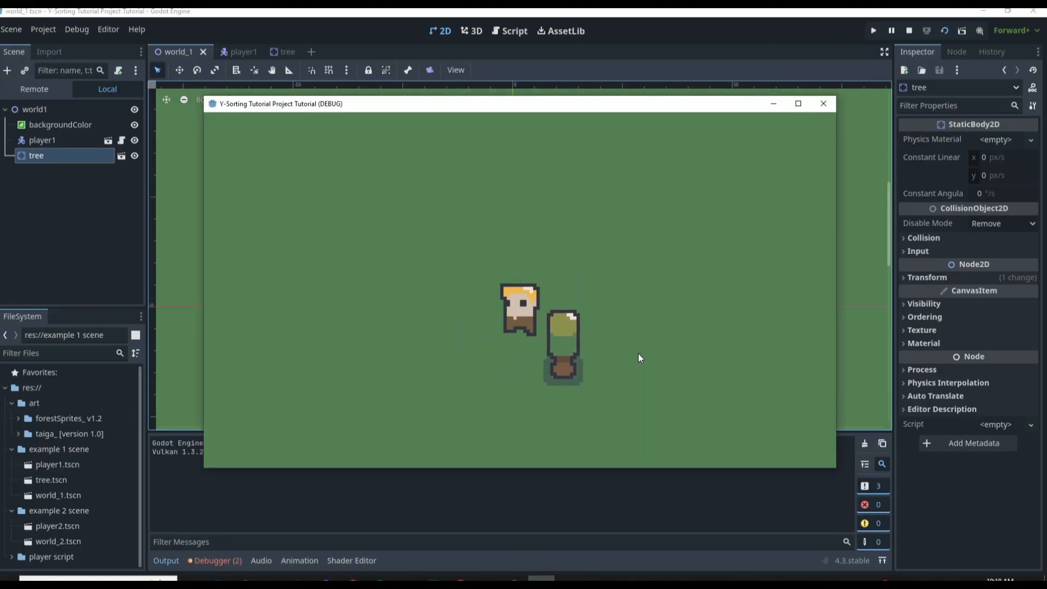
{"action": "key", "text": "Down"}
{"action": "key", "text": "Right"}
{"action": "key", "text": "Left"}
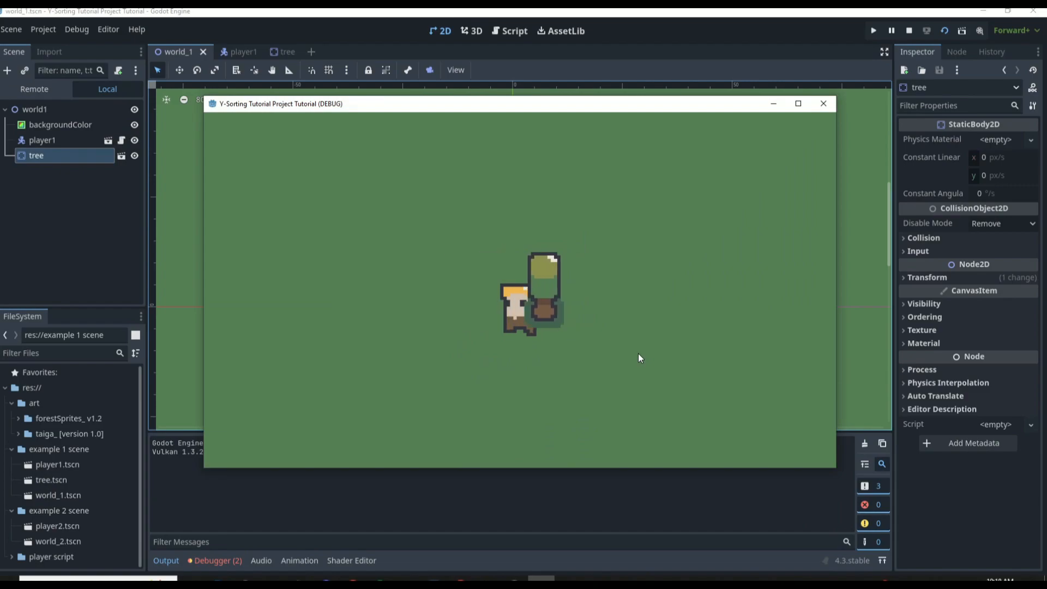
{"action": "key", "text": "Left"}
{"action": "key", "text": "Right"}
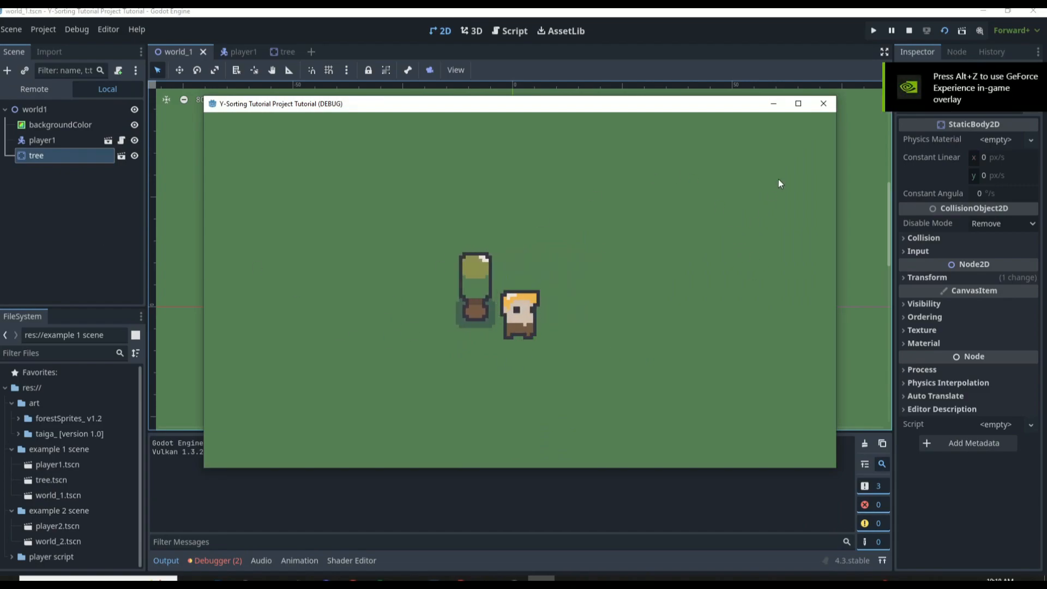
{"action": "left_click", "coordinate": [823, 103]}
Add a Node2D child to the world1 root and rename it enviromentalObjects
{"action": "left_click", "coordinate": [63, 135]}
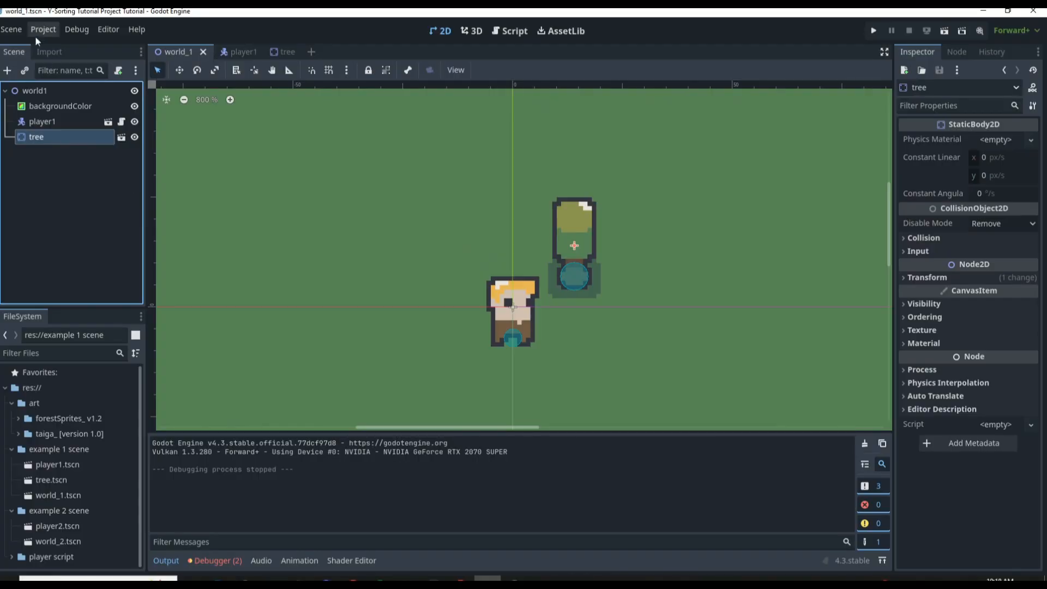
{"action": "left_click", "coordinate": [43, 90]}
{"action": "left_click", "coordinate": [7, 70]}
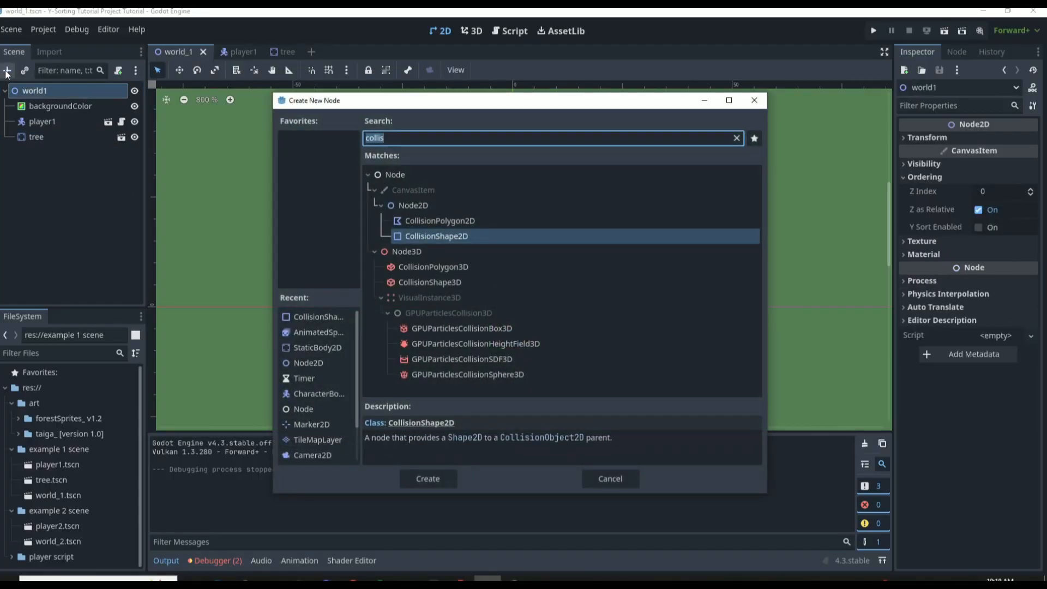
{"action": "type", "text": "node"}
{"action": "key", "text": "Down"}
{"action": "key", "text": "Down"}
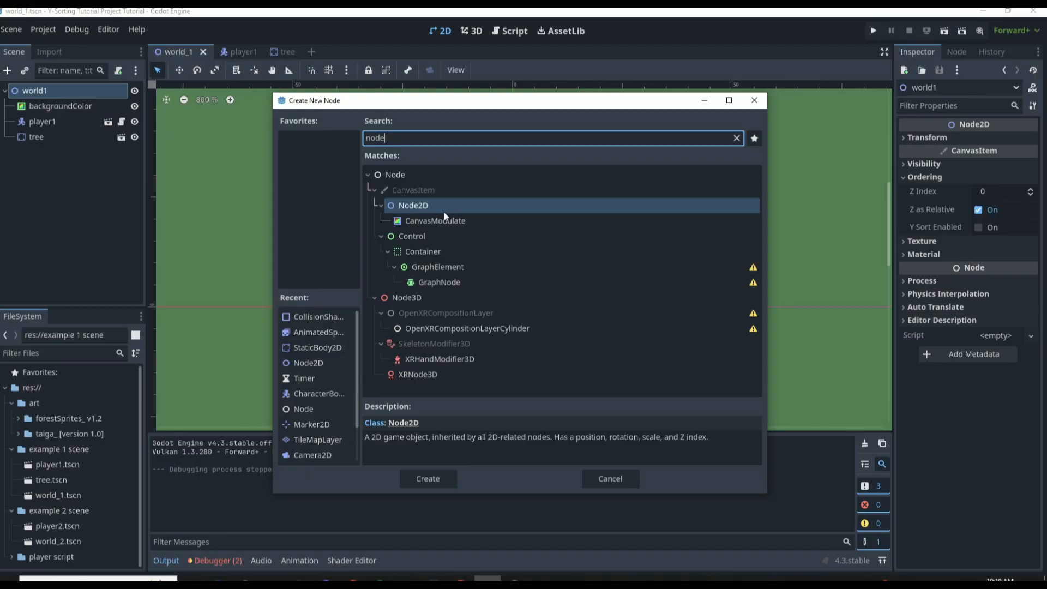
{"action": "double_click", "coordinate": [442, 209]}
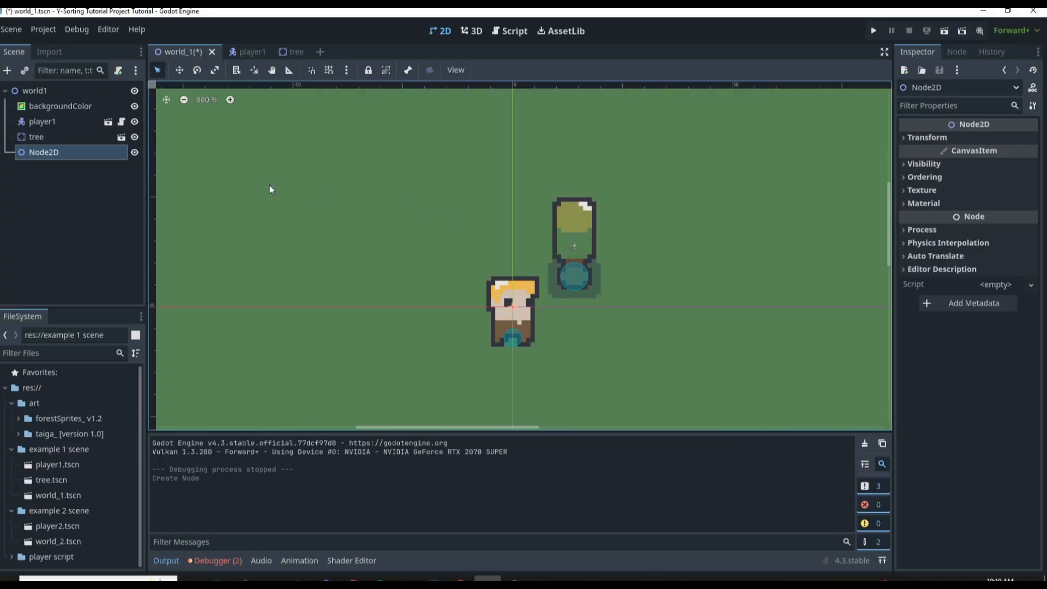
{"action": "double_click", "coordinate": [88, 153]}
{"action": "type", "text": "envirome"}
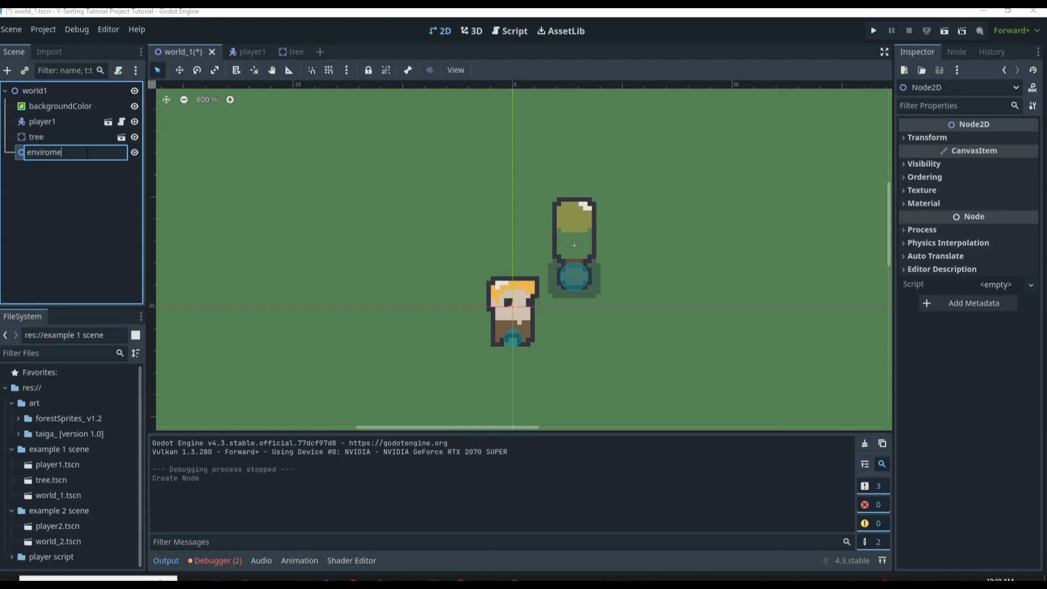
{"action": "type", "text": "ntalObjects"}
{"action": "key", "text": "Return"}
Reparent the player1 and tree nodes under enviromentalObjects
{"action": "left_click", "coordinate": [51, 124]}
{"action": "left_click", "coordinate": [54, 139], "text": "shift"}
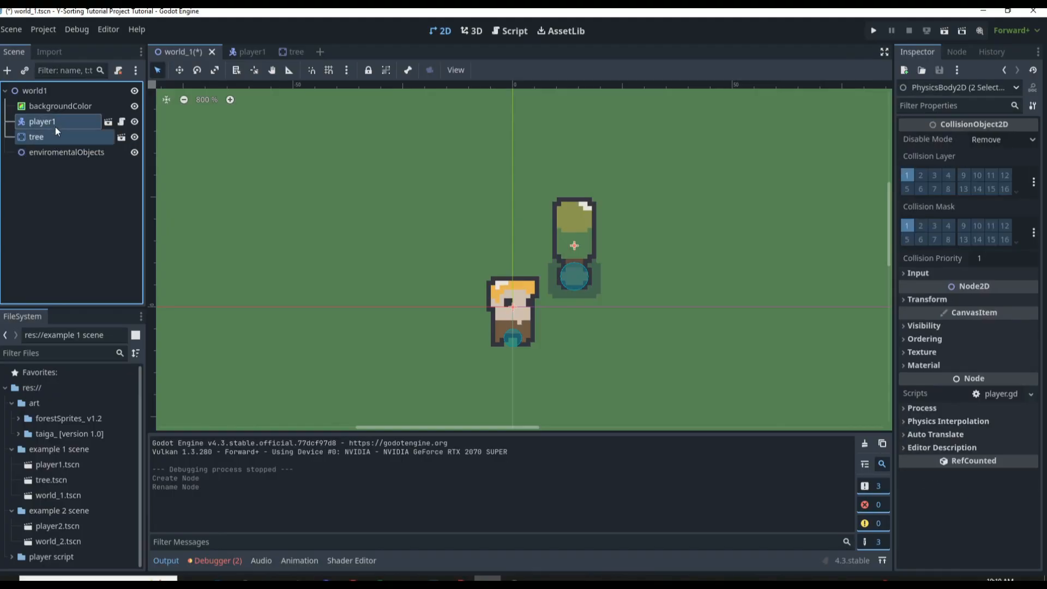
{"action": "left_click_drag", "start_coordinate": [54, 126], "coordinate": [64, 153]}
Enable Y Sort in the ordering properties of enviromentalObjects and save world_1
{"action": "left_click", "coordinate": [54, 121]}
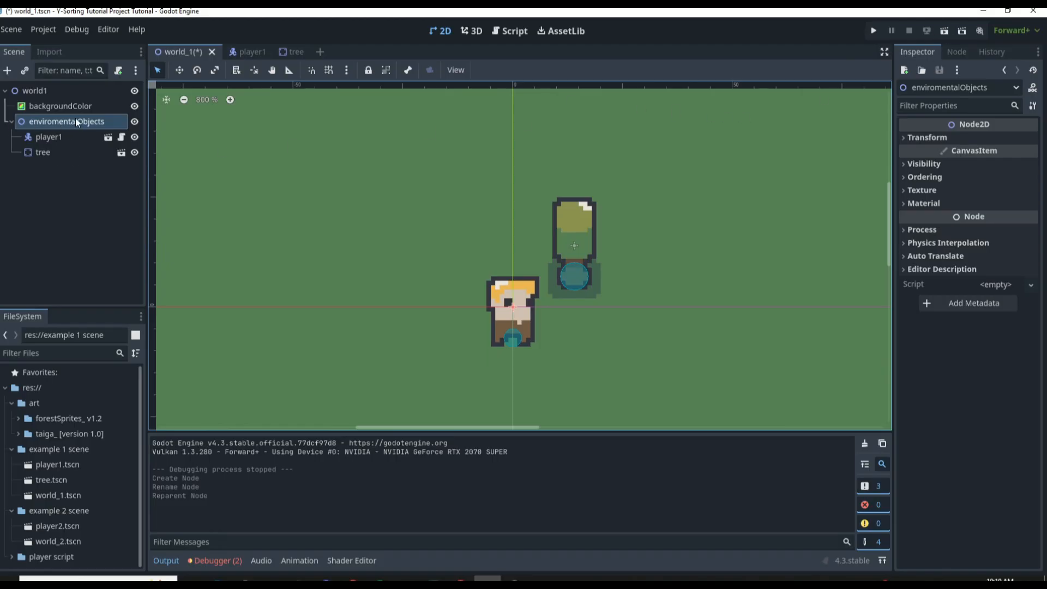
{"action": "left_click", "coordinate": [925, 176]}
{"action": "left_click", "coordinate": [978, 228]}
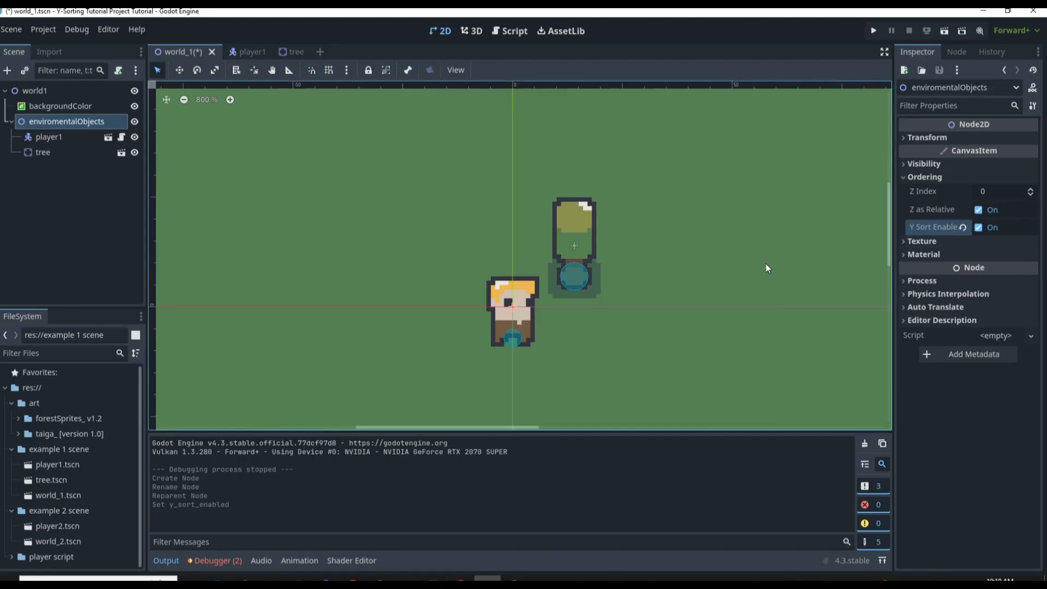
{"action": "key", "text": "ctrl+s"}
Enable Y Sort on the root node of the player1 scene
{"action": "left_click", "coordinate": [245, 51]}
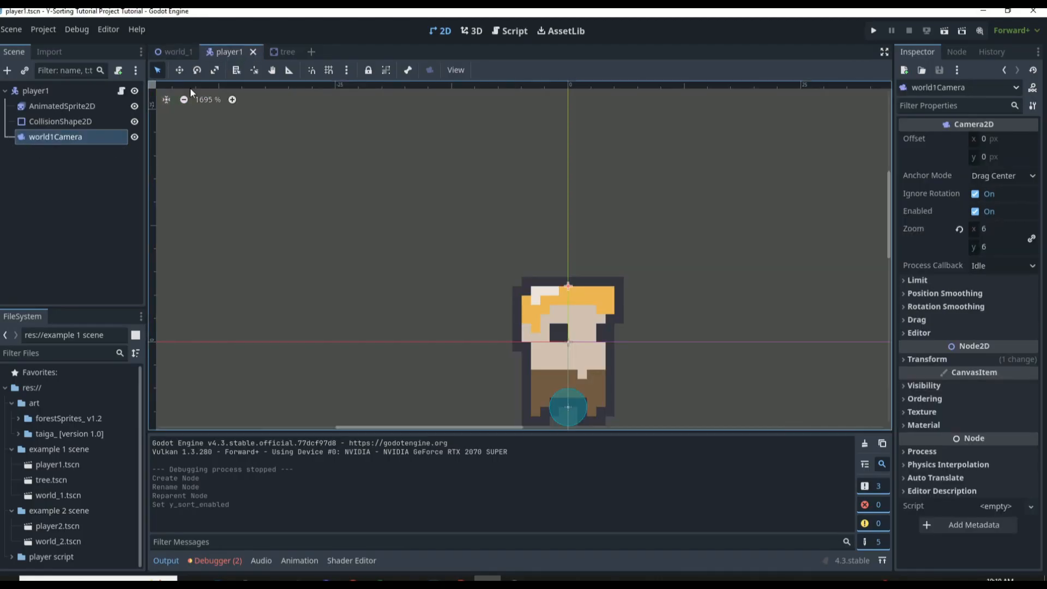
{"action": "left_click", "coordinate": [109, 90]}
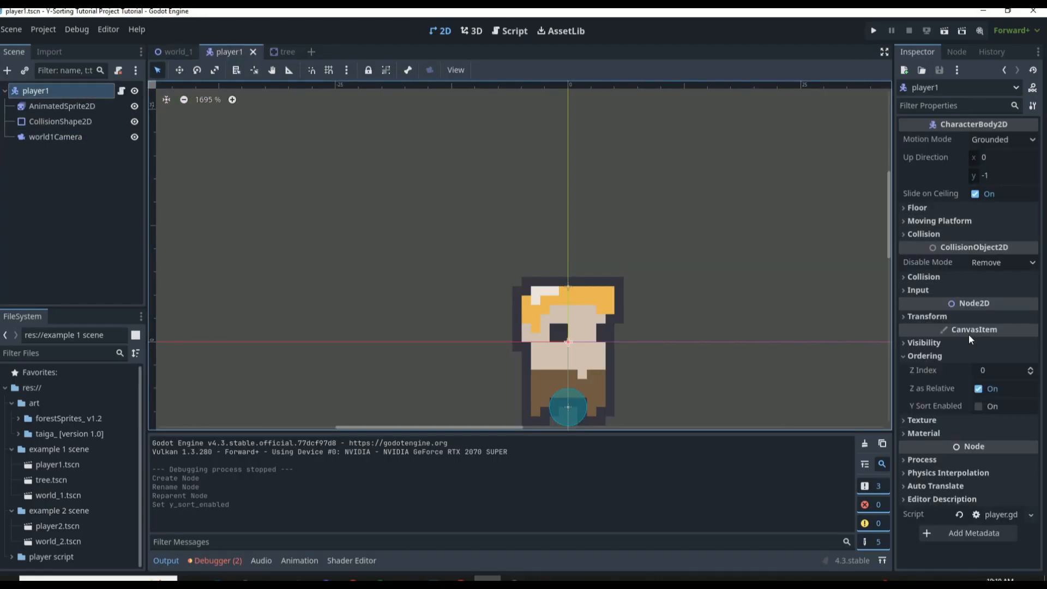
{"action": "left_click", "coordinate": [971, 406]}
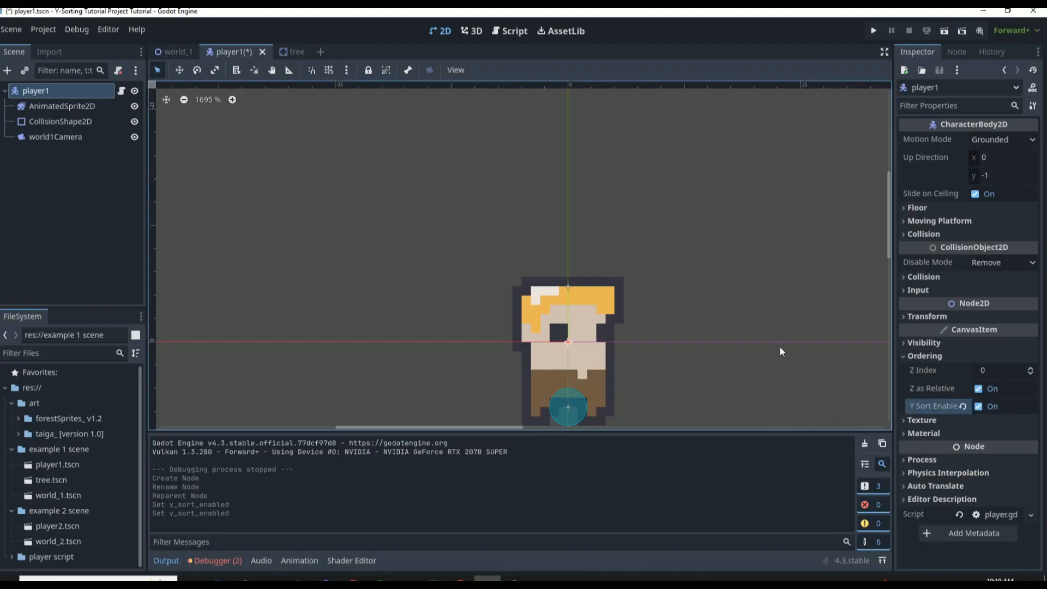
Enable Y Sort in the ordering properties of the tree scene's root node
{"action": "left_click", "coordinate": [275, 51]}
{"action": "left_click", "coordinate": [11, 92]}
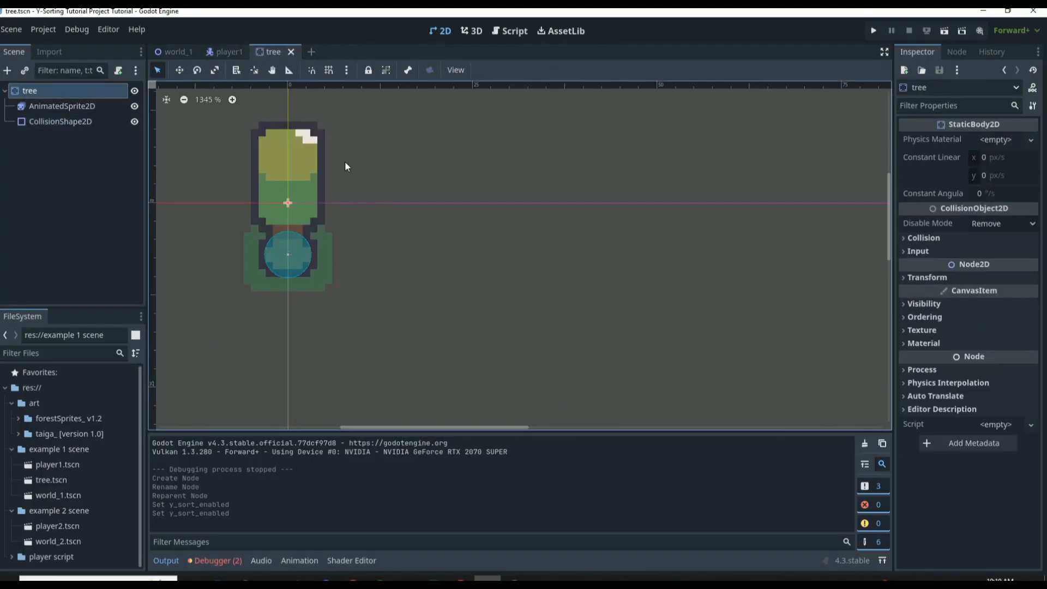
{"action": "left_click", "coordinate": [944, 318]}
{"action": "left_click", "coordinate": [978, 367]}
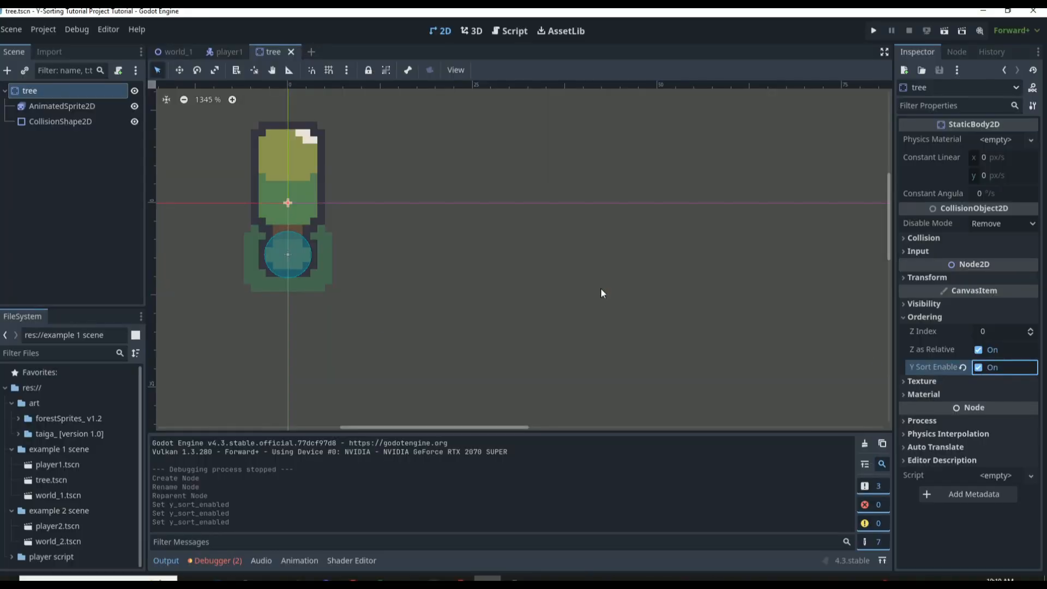
Run the project from world_1, walk the player in front of and behind the tree to test the draw order, and close the game
{"action": "left_click", "coordinate": [182, 52]}
{"action": "key", "text": "F5"}
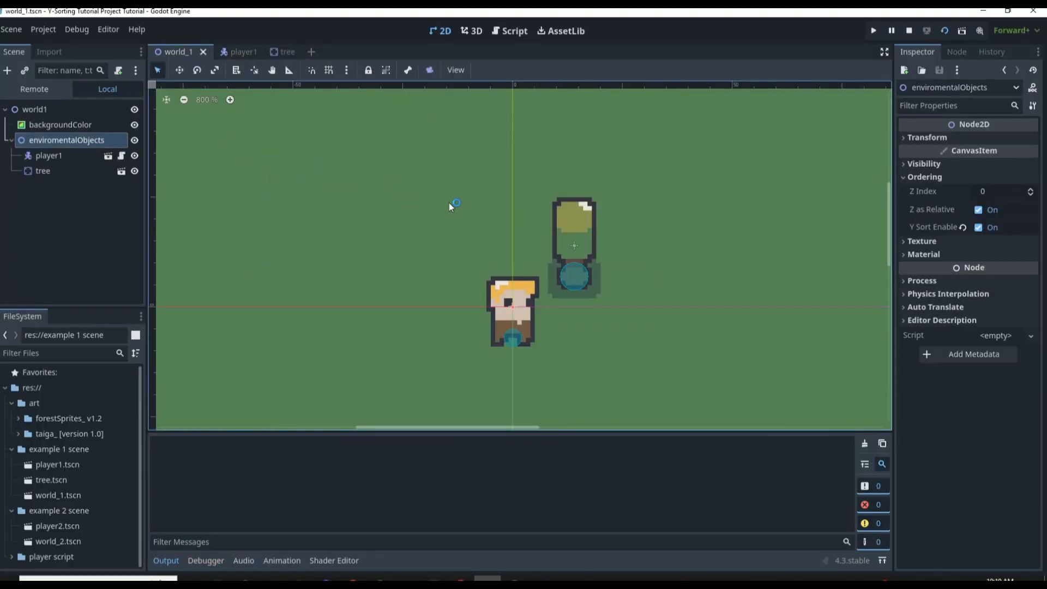
{"action": "key", "text": "Up"}
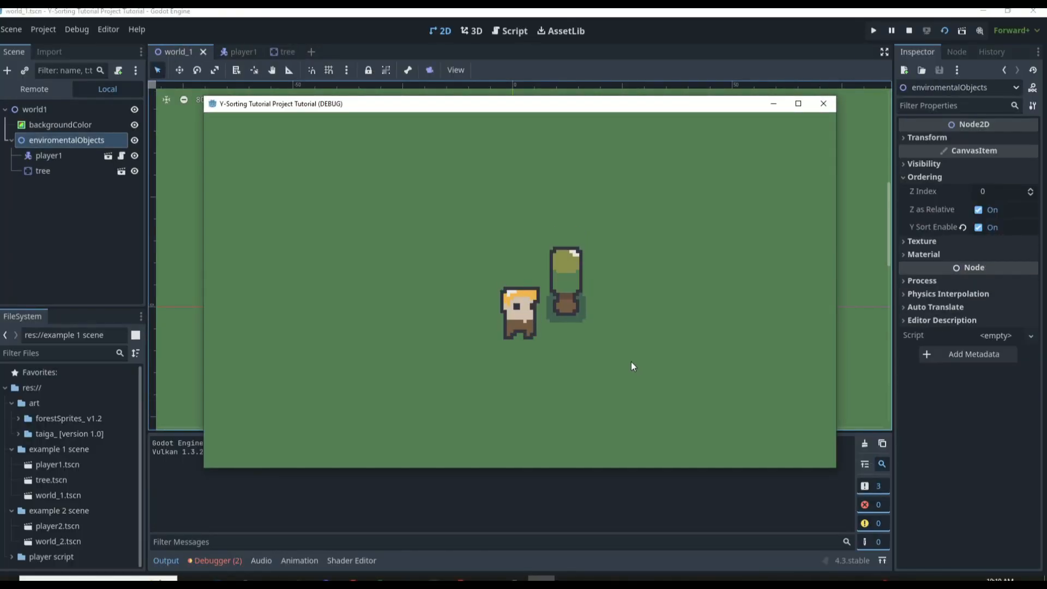
{"action": "key", "text": "Right"}
{"action": "key", "text": "Up"}
{"action": "key", "text": "Left"}
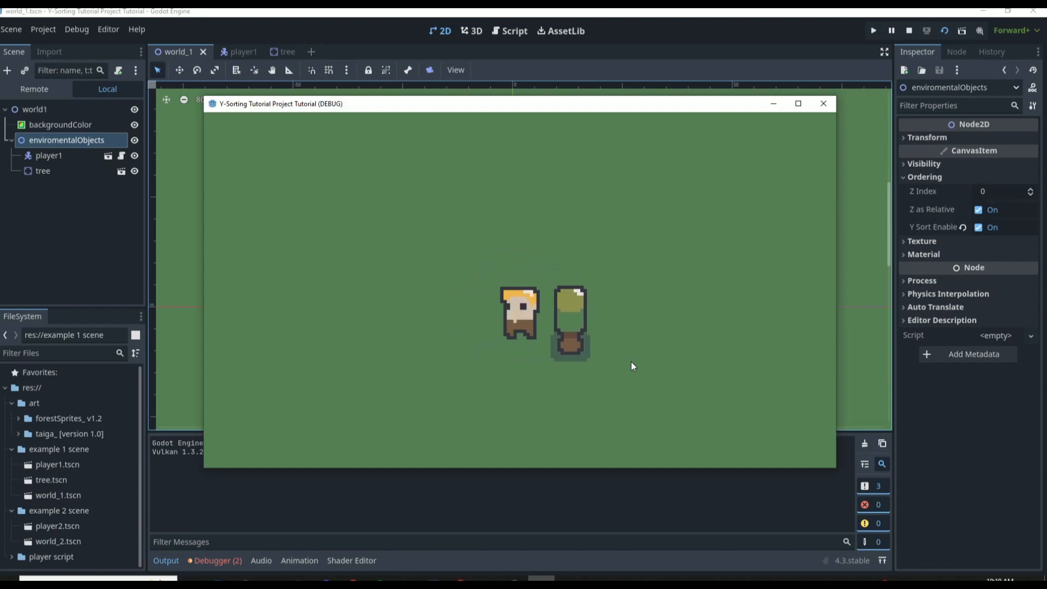
{"action": "key", "text": "Down"}
{"action": "key", "text": "Right"}
{"action": "key", "text": "Up"}
{"action": "key", "text": "Left"}
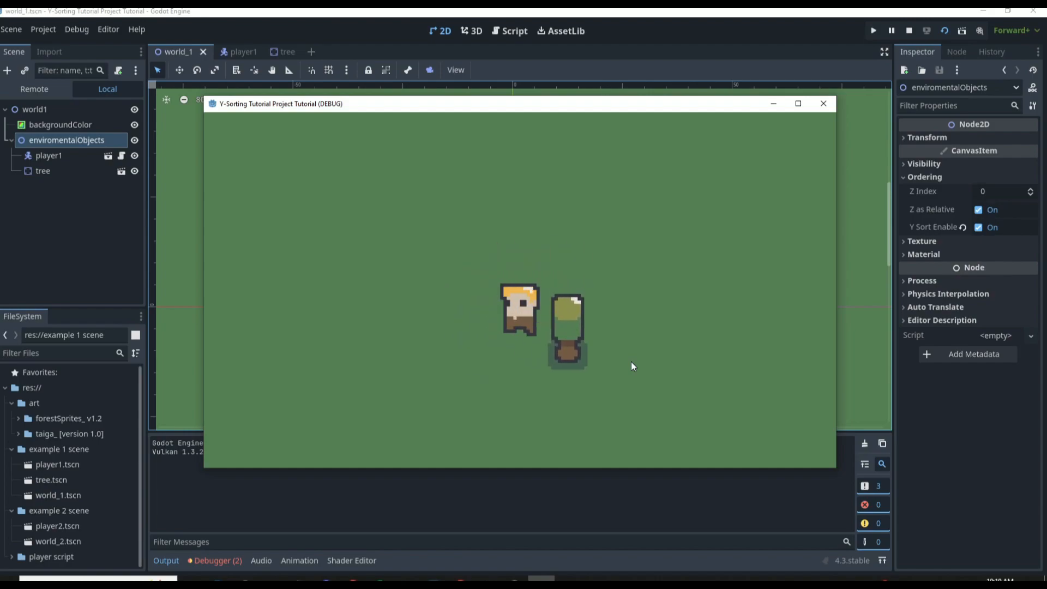
{"action": "key", "text": "Down"}
{"action": "key", "text": "Right"}
{"action": "key", "text": "Up"}
{"action": "key", "text": "Left"}
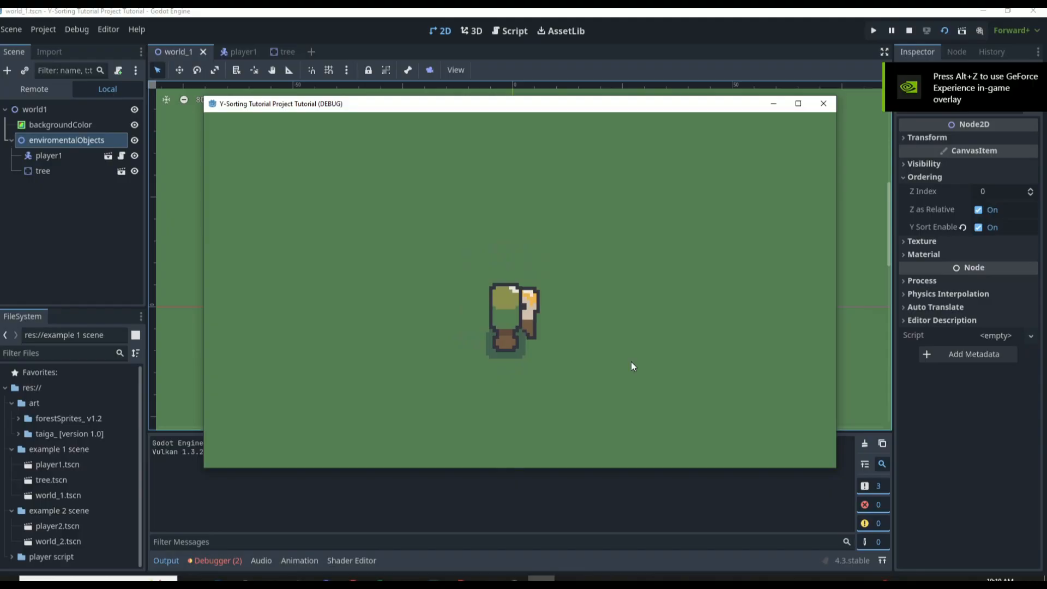
{"action": "key", "text": "Right"}
{"action": "key", "text": "Up"}
{"action": "key", "text": "Left"}
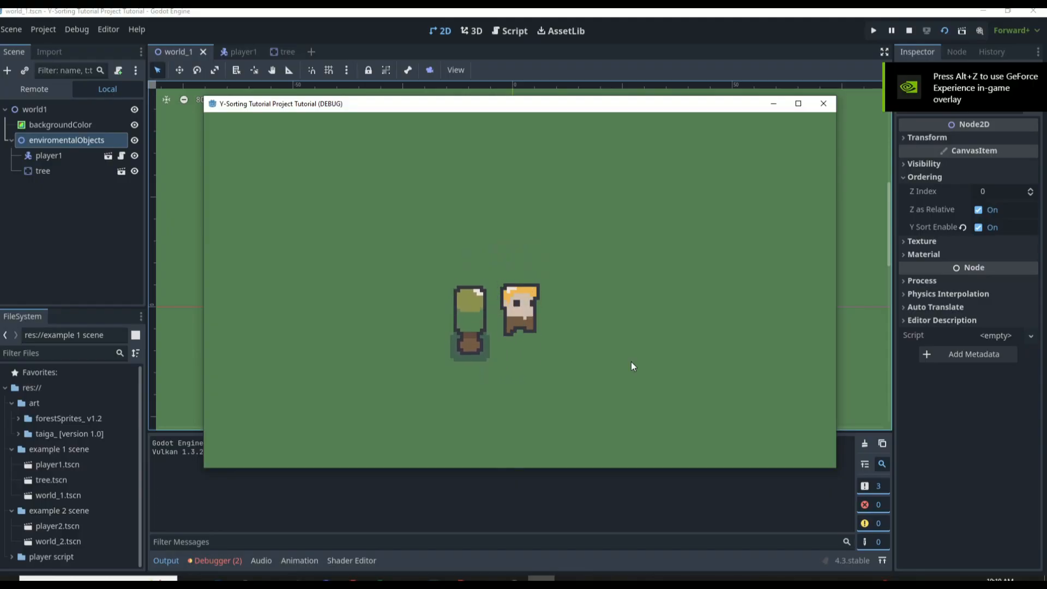
{"action": "key", "text": "Right"}
{"action": "key", "text": "Down"}
{"action": "key", "text": "Right"}
{"action": "key", "text": "Up"}
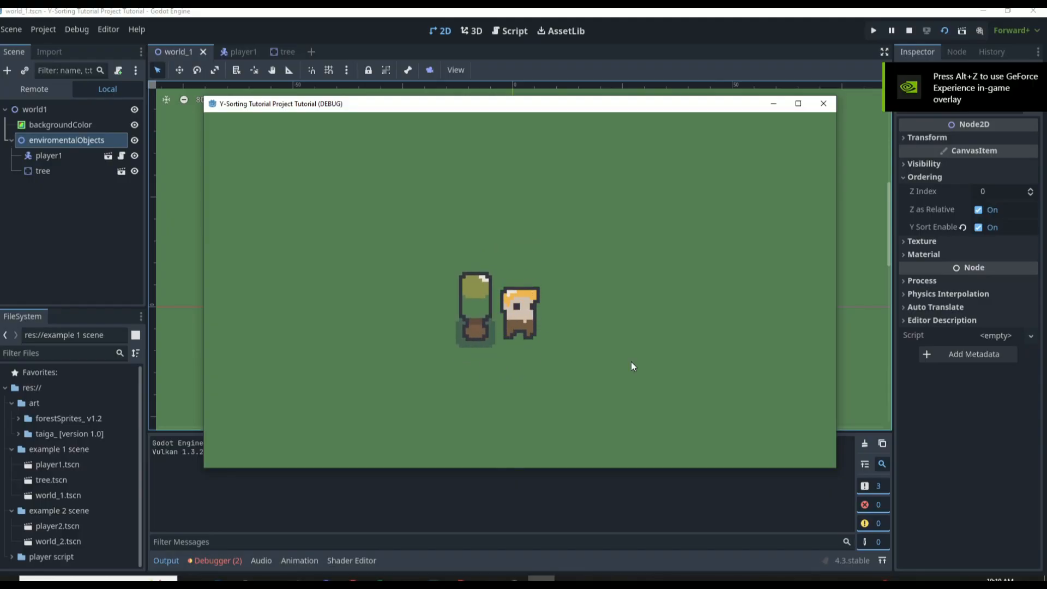
{"action": "key", "text": "Left"}
{"action": "key", "text": "Down"}
{"action": "key", "text": "Down"}
{"action": "key", "text": "Up"}
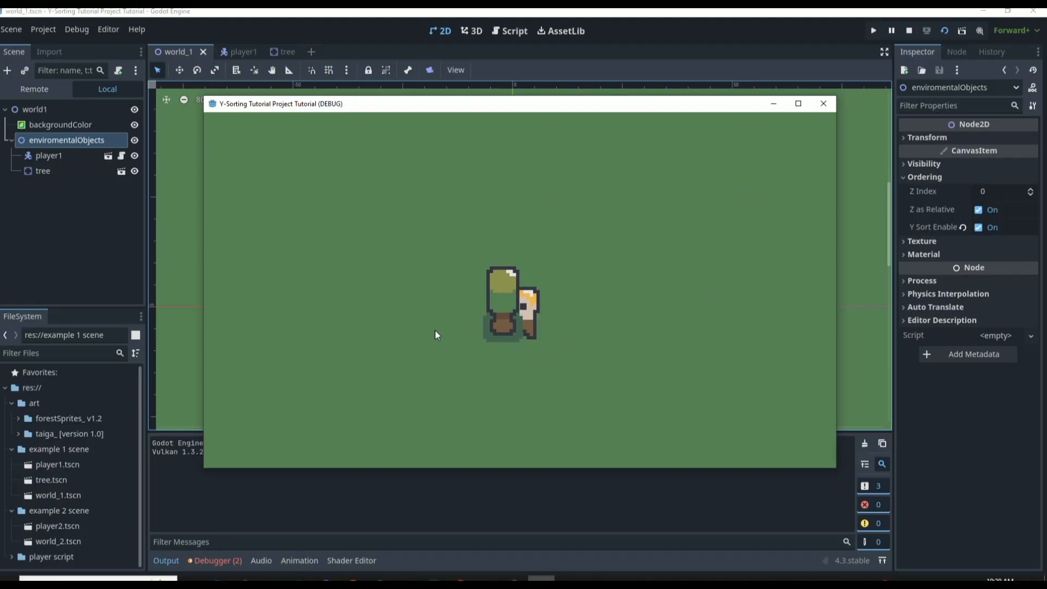
{"action": "left_click", "coordinate": [824, 103]}
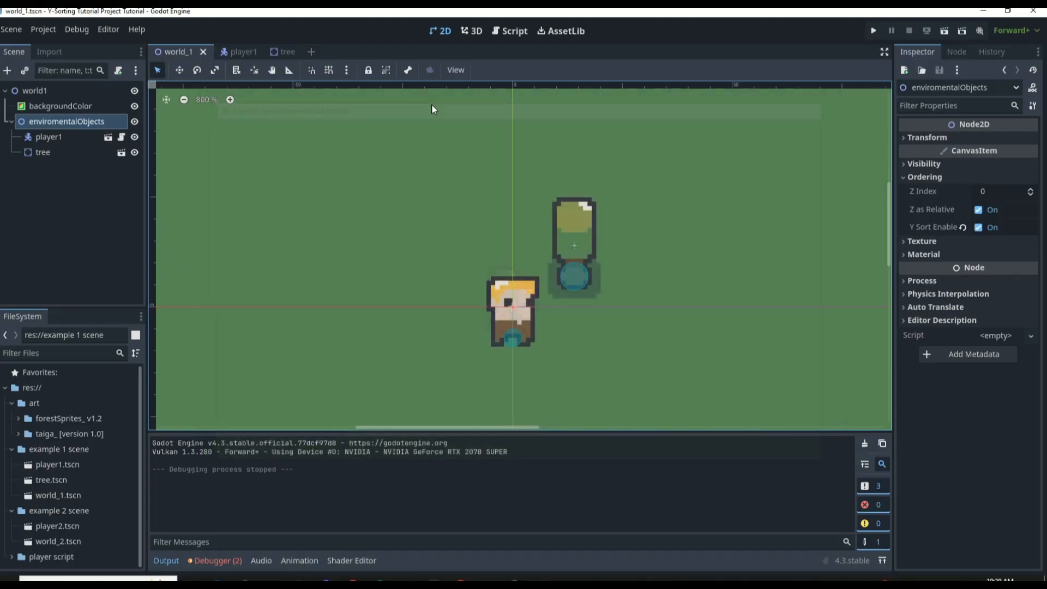
Add a ColorRect node to the tree scene and move it to (-20, -17) so that it surrounds the tree
{"action": "left_click", "coordinate": [286, 54]}
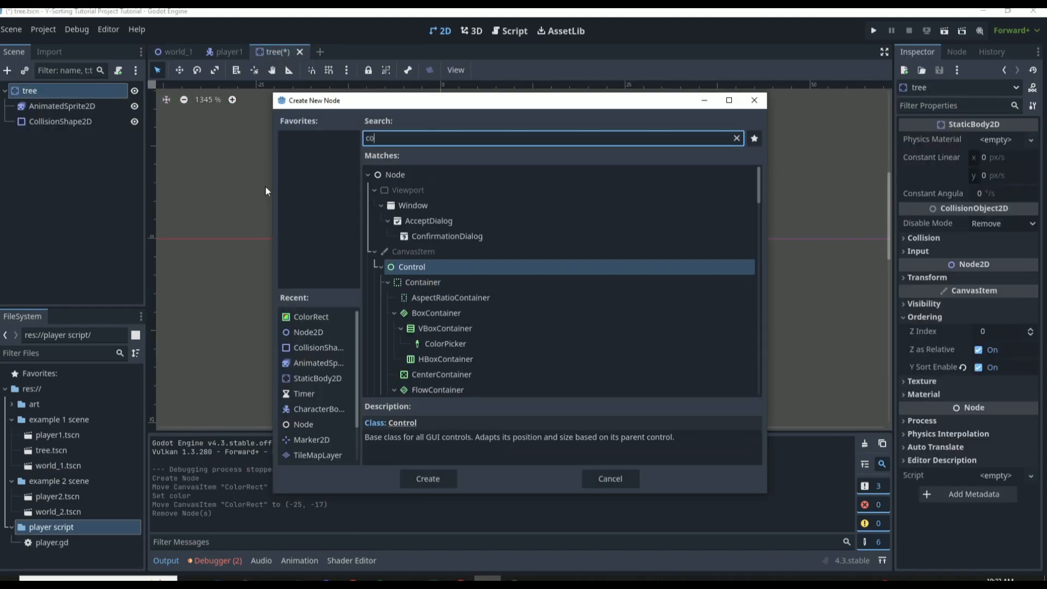
{"action": "type", "text": "lorr"}
{"action": "key", "text": "Return"}
{"action": "left_click_drag", "start_coordinate": [646, 449], "coordinate": [498, 323]}
Set the color of the tree scene's ColorRect to black and deselect it
{"action": "left_click", "coordinate": [996, 139]}
{"action": "left_click", "coordinate": [1035, 294]}
{"action": "left_click", "coordinate": [720, 325]}
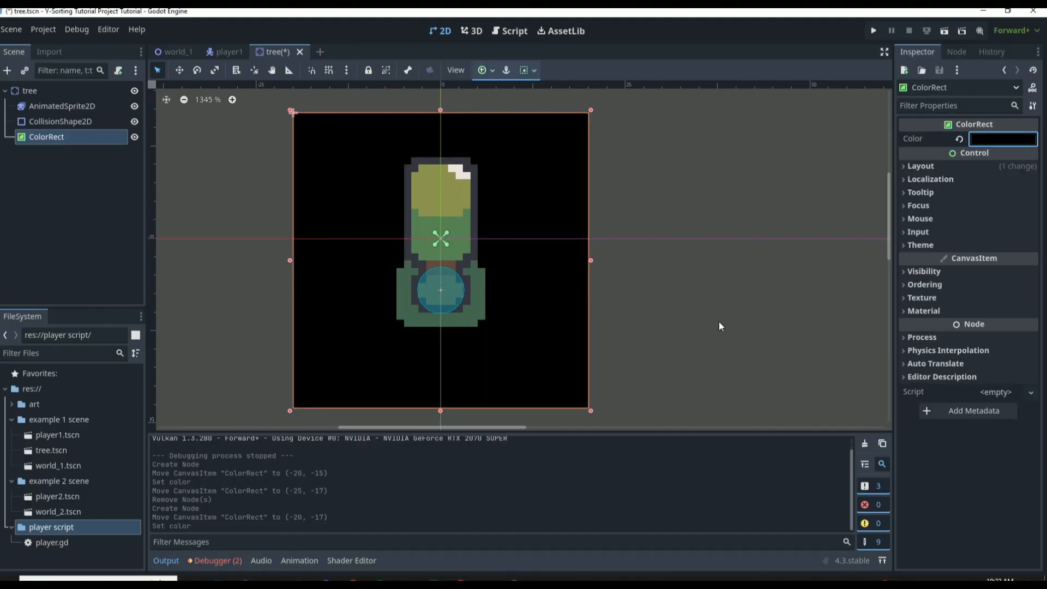
{"action": "left_click", "coordinate": [636, 322]}
{"action": "scroll", "coordinate": [633, 310], "scroll_direction": "down", "scroll_amount": 3}
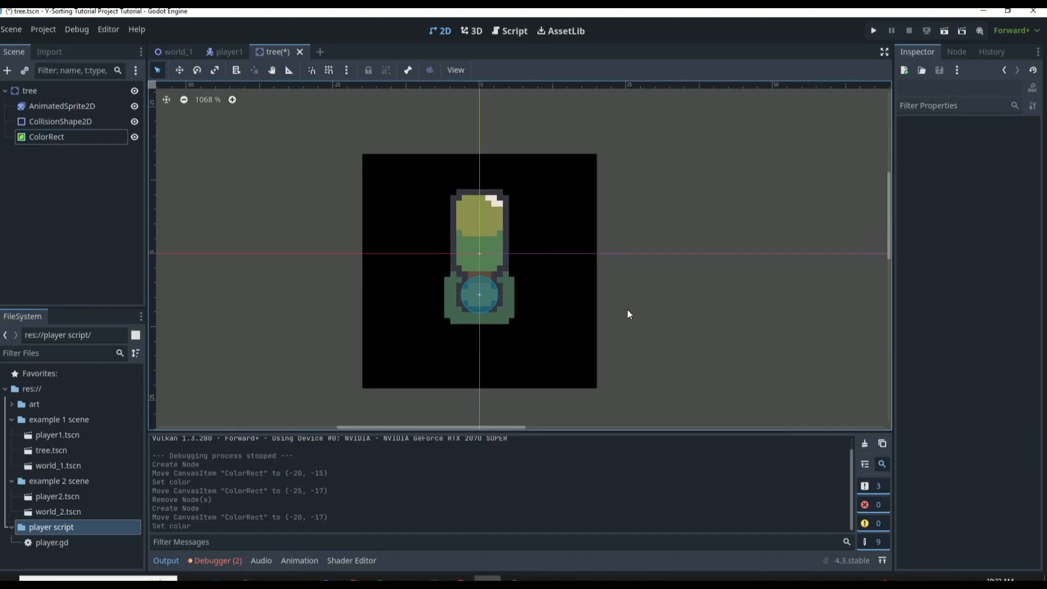
{"action": "scroll", "coordinate": [634, 290], "scroll_direction": "up", "scroll_amount": 1}
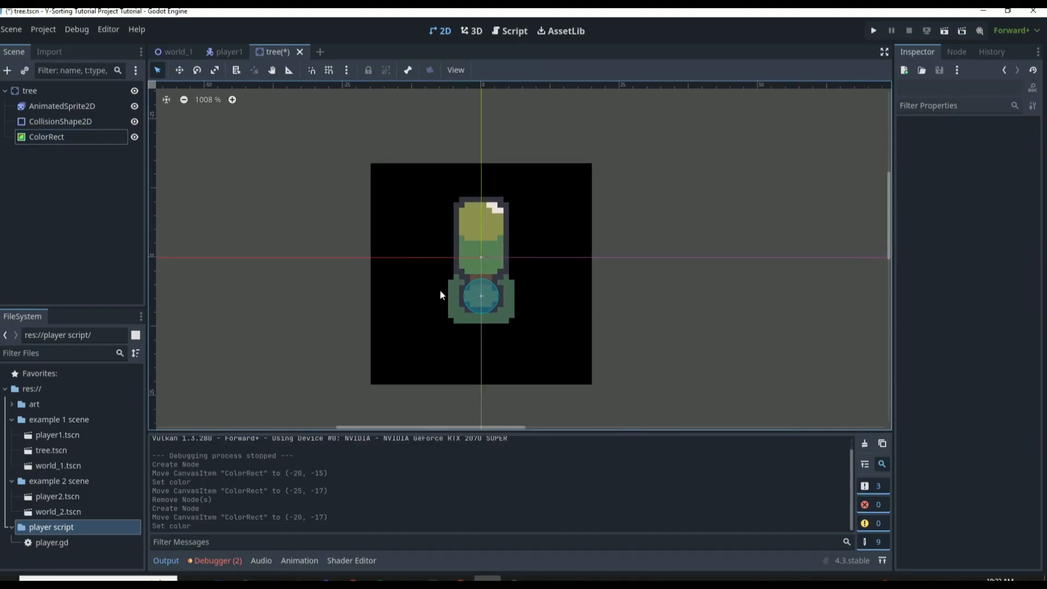
Rename the ColorRect node in the tree scene as shadowsprite
{"action": "double_click", "coordinate": [106, 137]}
{"action": "type", "text": "s"}
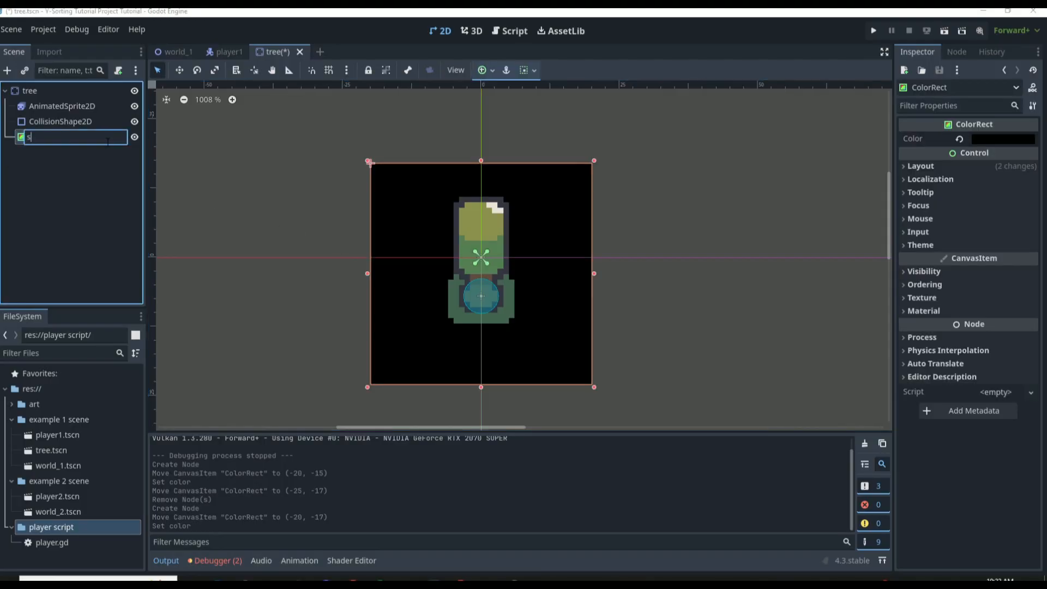
{"action": "type", "text": "hadowsprite"}
{"action": "key", "text": "Return"}
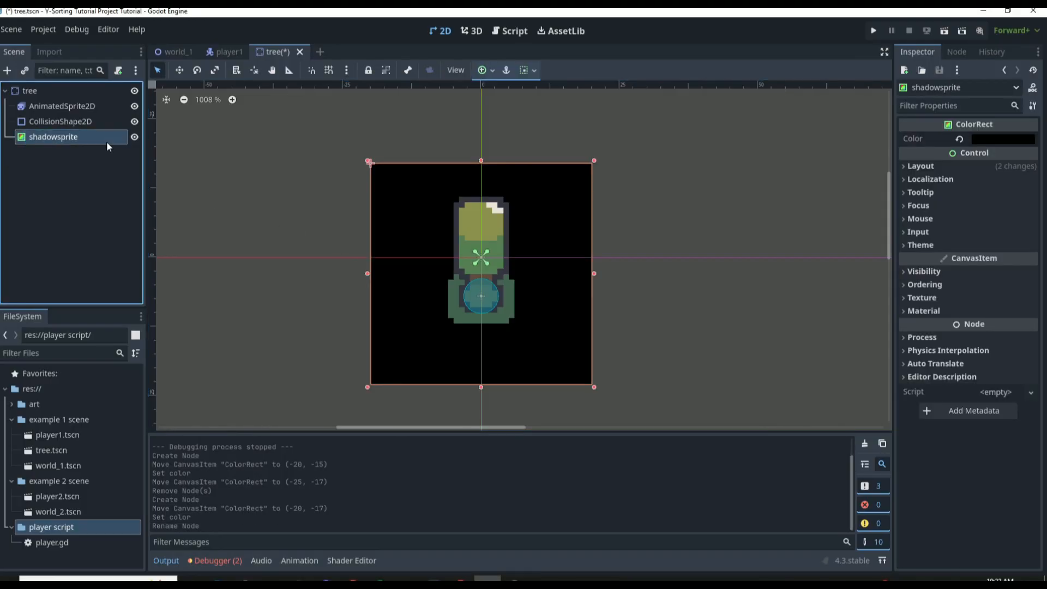
Rename the AnimatedSprite2D node in the tree scene as maintreesprite
{"action": "left_click", "coordinate": [76, 117]}
{"action": "double_click", "coordinate": [76, 107]}
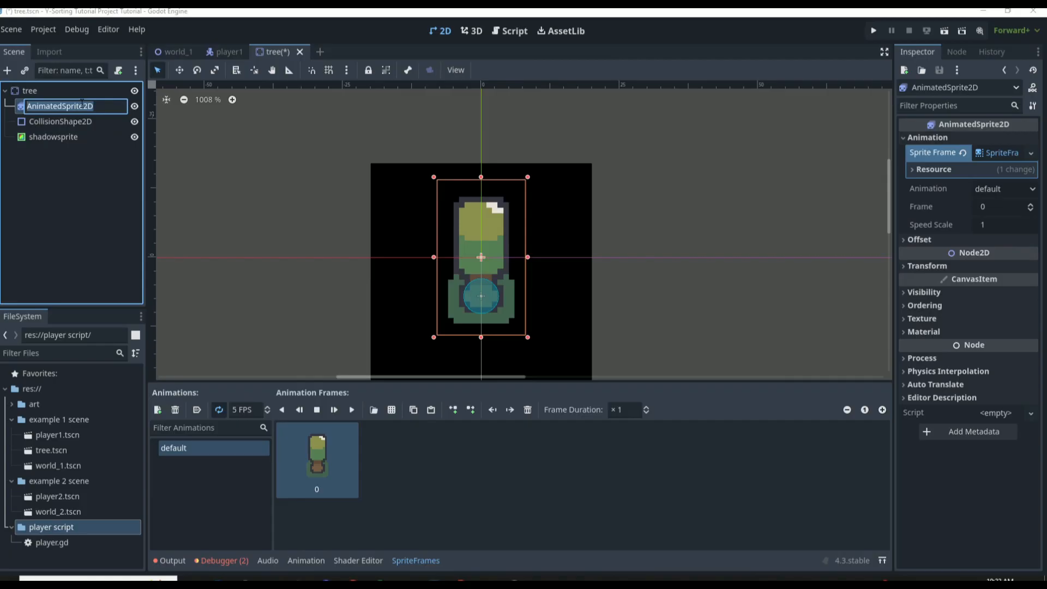
{"action": "type", "text": "maintreesprite"}
{"action": "key", "text": "Return"}
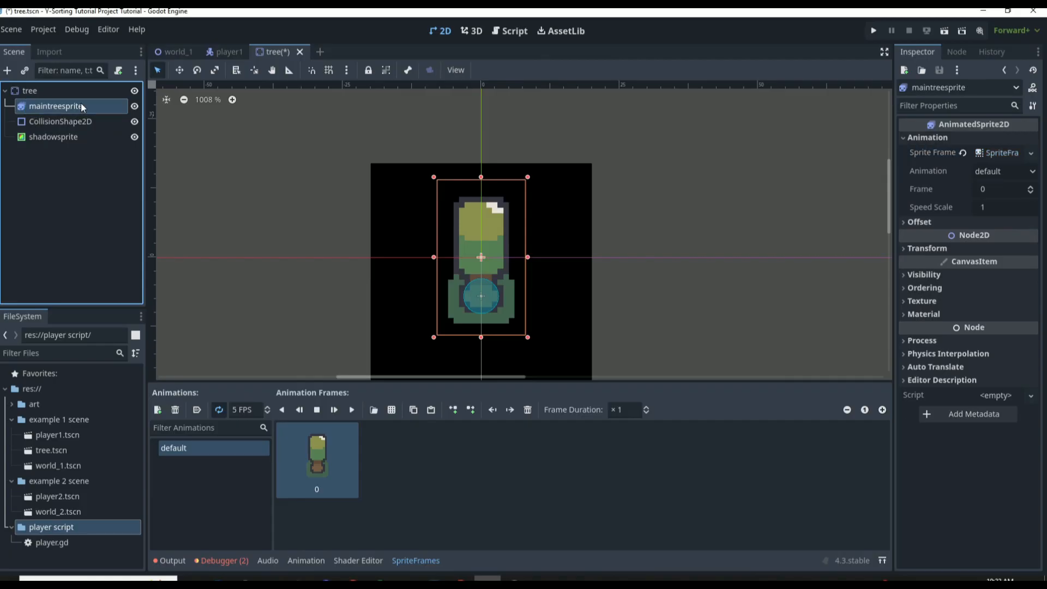
Disable Z as Relative for shadowsprite and set its Z Index to -1 in the ordering properties
{"action": "left_click", "coordinate": [64, 137]}
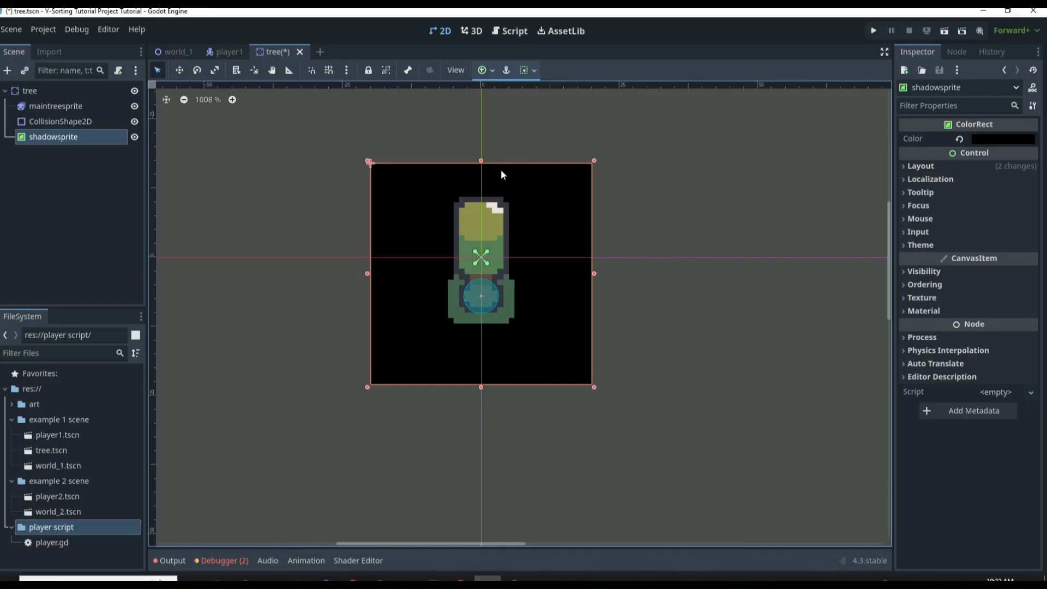
{"action": "left_click", "coordinate": [943, 285]}
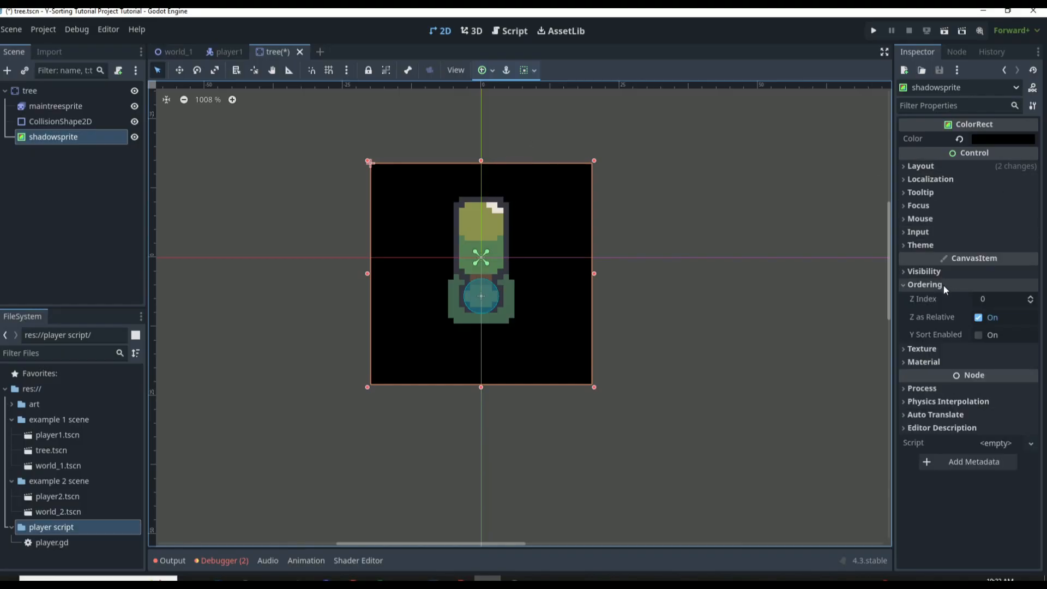
{"action": "left_click", "coordinate": [979, 317]}
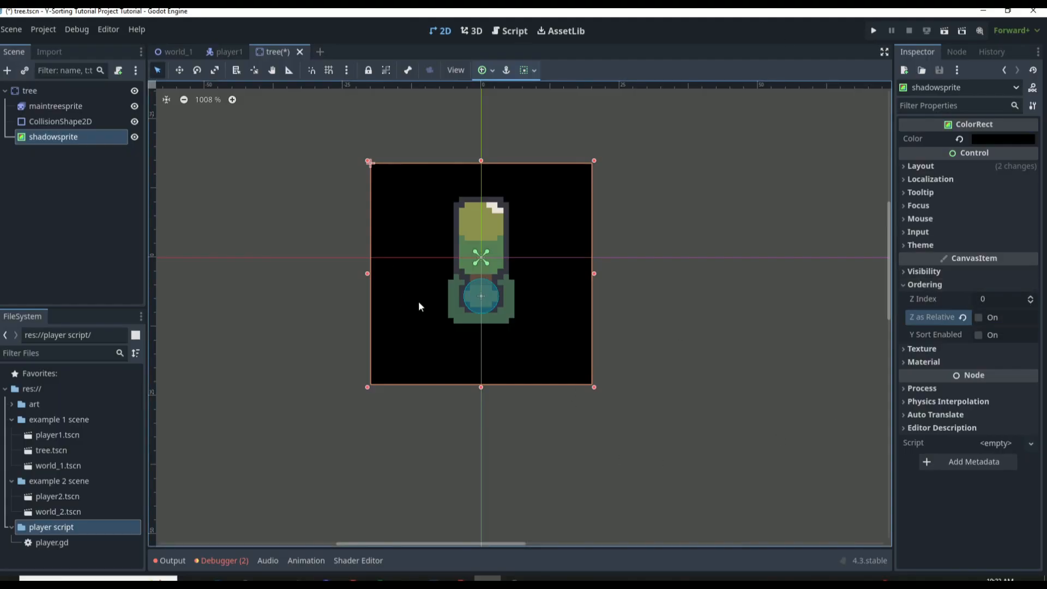
{"action": "left_click", "coordinate": [1030, 303]}
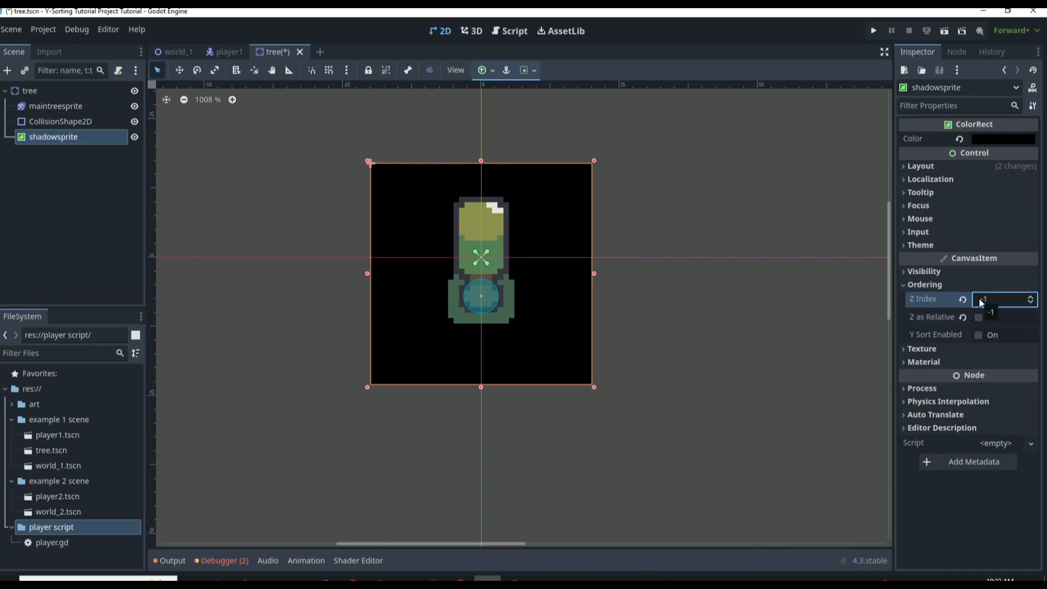
Compare the Z Index of shadowsprite with those of the player1 and tree root nodes
{"action": "left_click", "coordinate": [224, 48]}
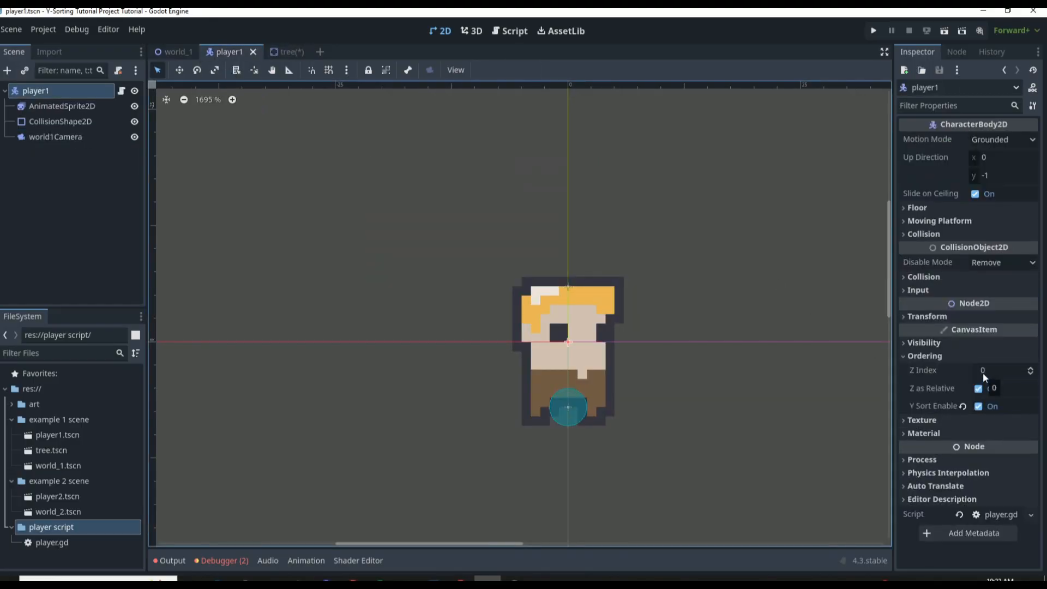
{"action": "left_click", "coordinate": [298, 54]}
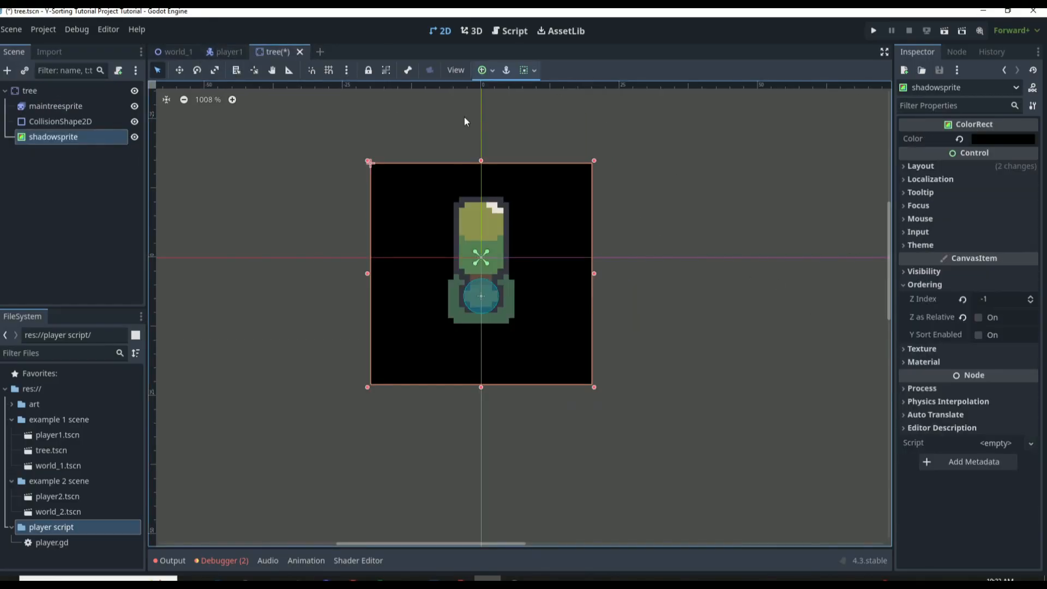
{"action": "left_click", "coordinate": [228, 48]}
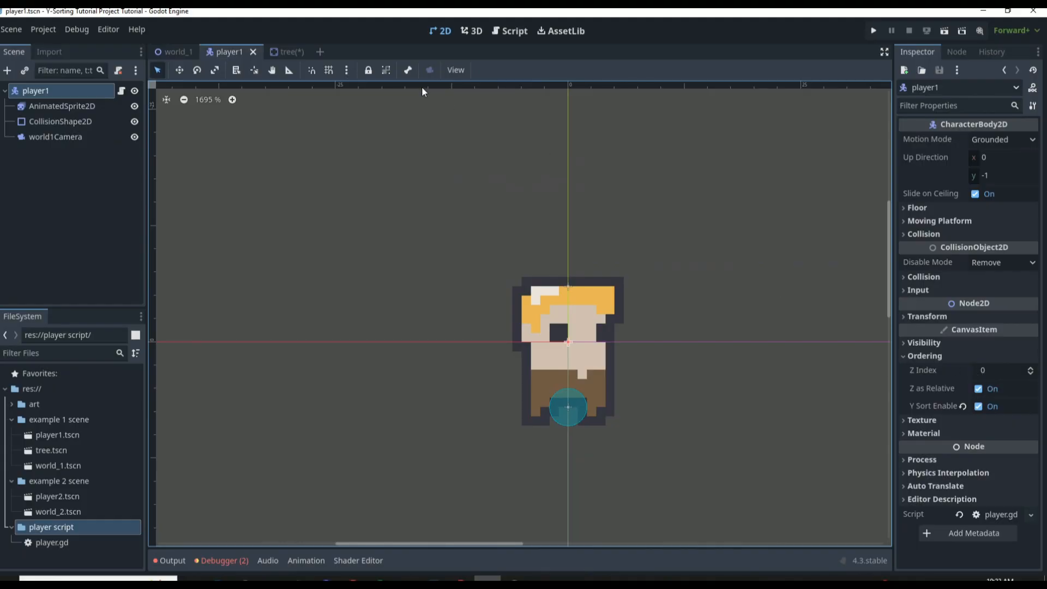
{"action": "left_click", "coordinate": [287, 51]}
{"action": "left_click", "coordinate": [38, 91]}
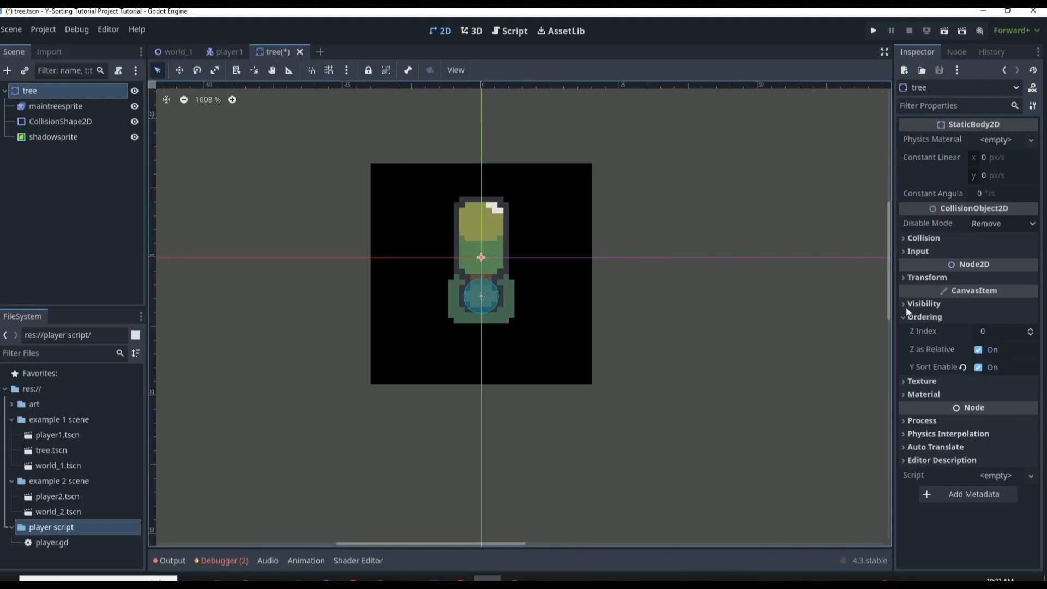
Set the Z Index of backgroundColor in world_1 to -5 and save the world_1 and tree scenes
{"action": "left_click", "coordinate": [171, 52]}
{"action": "left_click", "coordinate": [72, 106]}
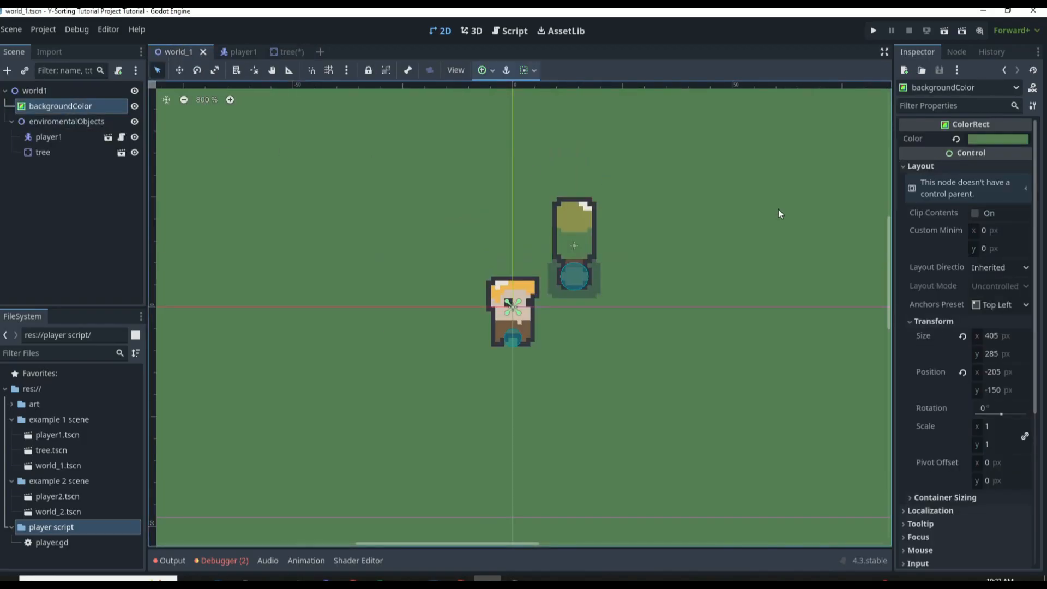
{"action": "scroll", "coordinate": [982, 428], "scroll_direction": "down", "scroll_amount": 3}
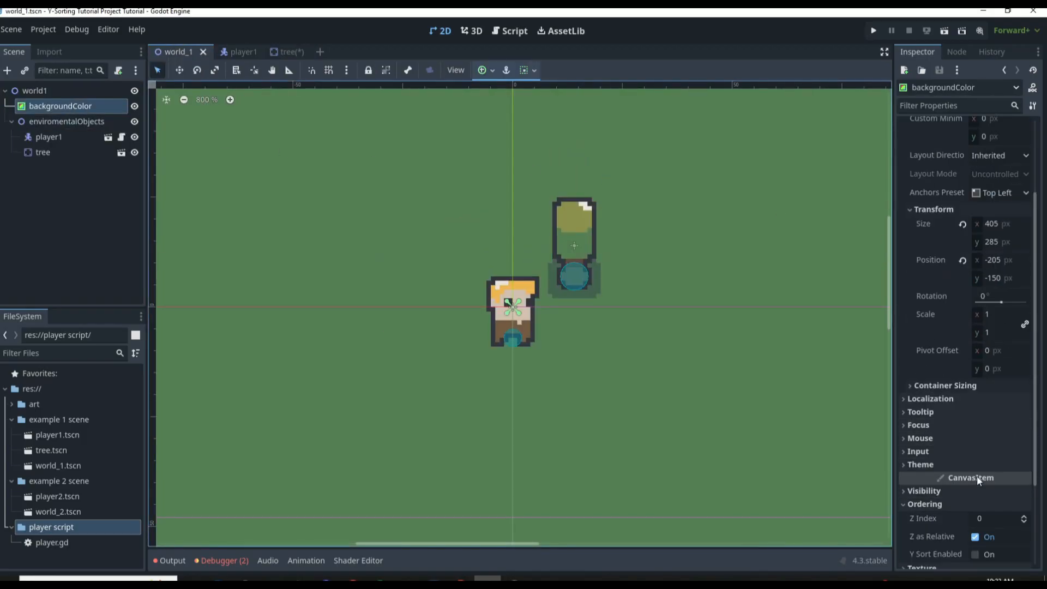
{"action": "scroll", "coordinate": [976, 475], "scroll_direction": "down", "scroll_amount": 2}
{"action": "left_click", "coordinate": [1025, 466]}
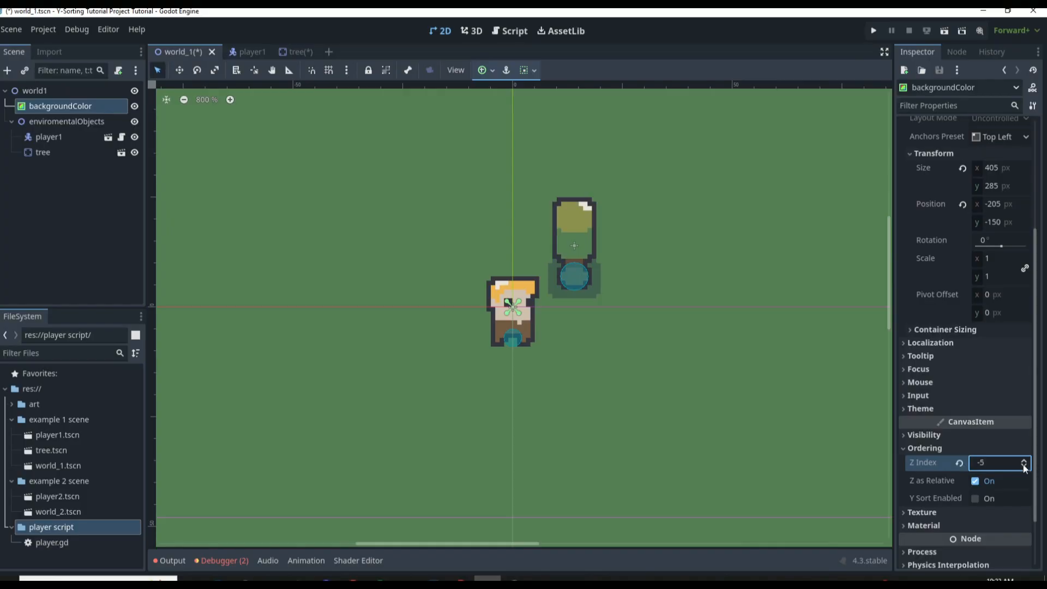
{"action": "scroll", "coordinate": [557, 335], "scroll_direction": "down", "scroll_amount": 5}
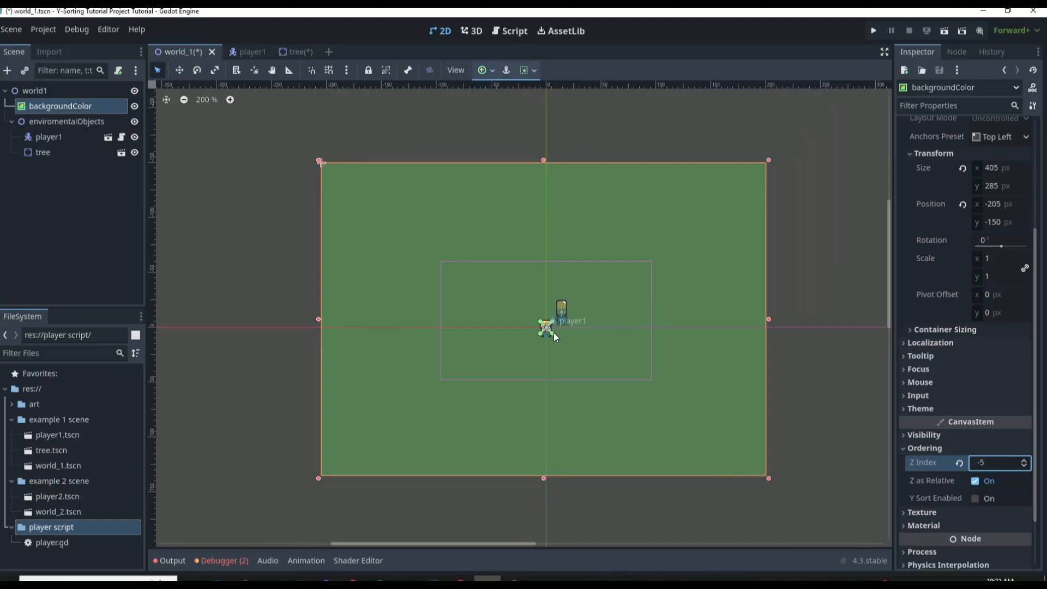
{"action": "left_click", "coordinate": [619, 146]}
{"action": "key", "text": "ctrl+s"}
{"action": "left_click", "coordinate": [245, 53]}
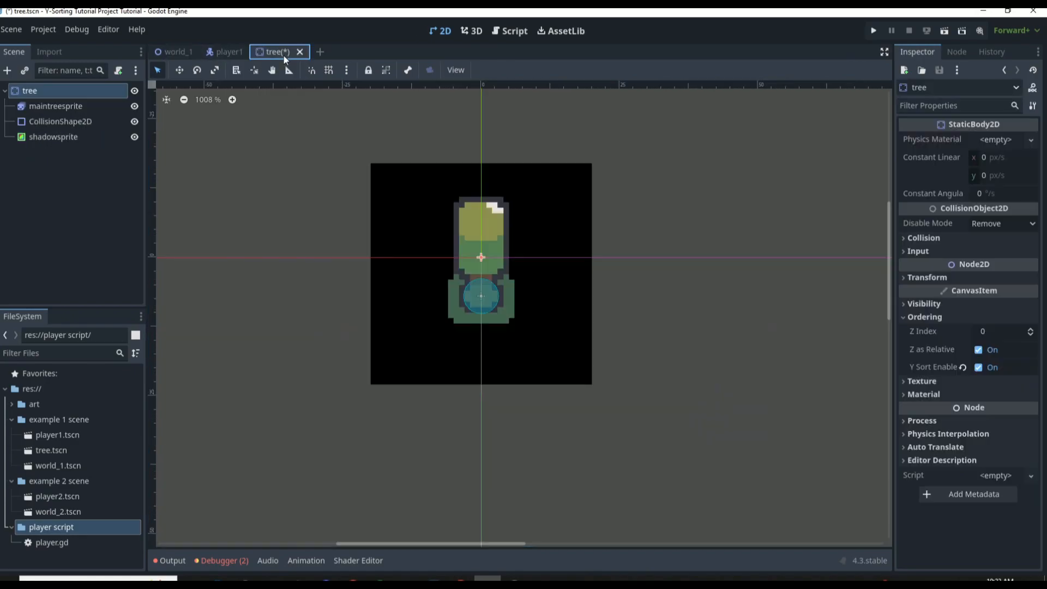
{"action": "left_click", "coordinate": [462, 149]}
Run the world_1 scene and walk the player across the black rectangle, in front of and behind the tree, to test the layering
{"action": "left_click", "coordinate": [185, 52]}
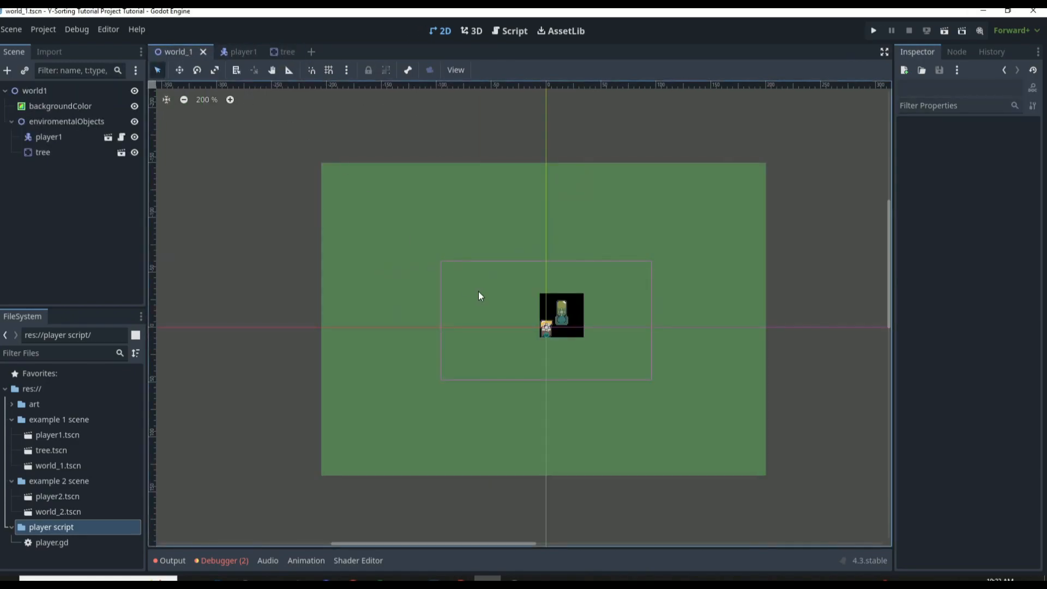
{"action": "scroll", "coordinate": [528, 327], "scroll_direction": "up", "scroll_amount": 8}
{"action": "key", "text": "F6"}
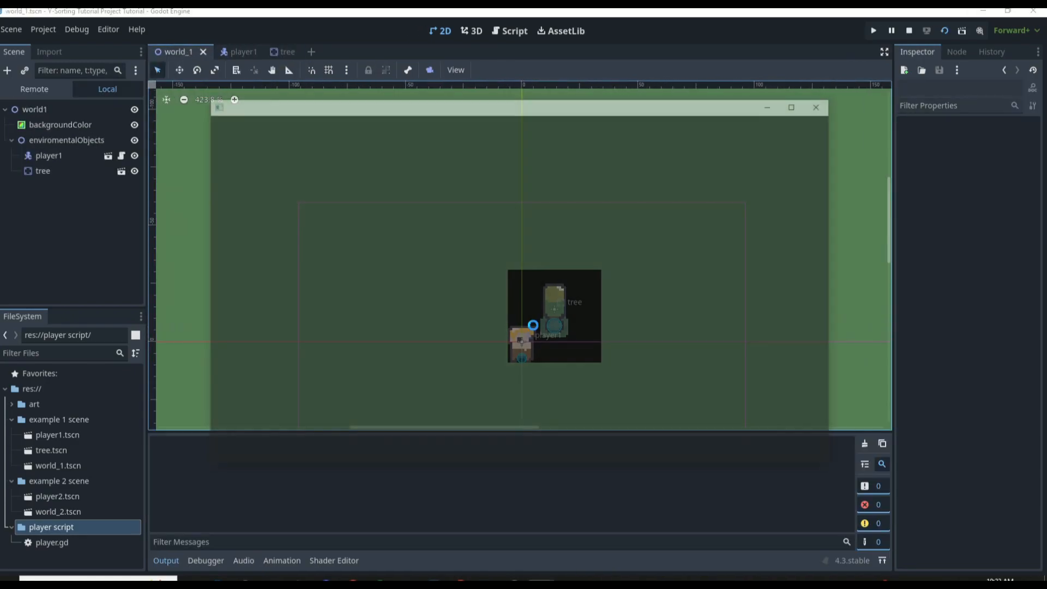
{"action": "key", "text": "Left"}
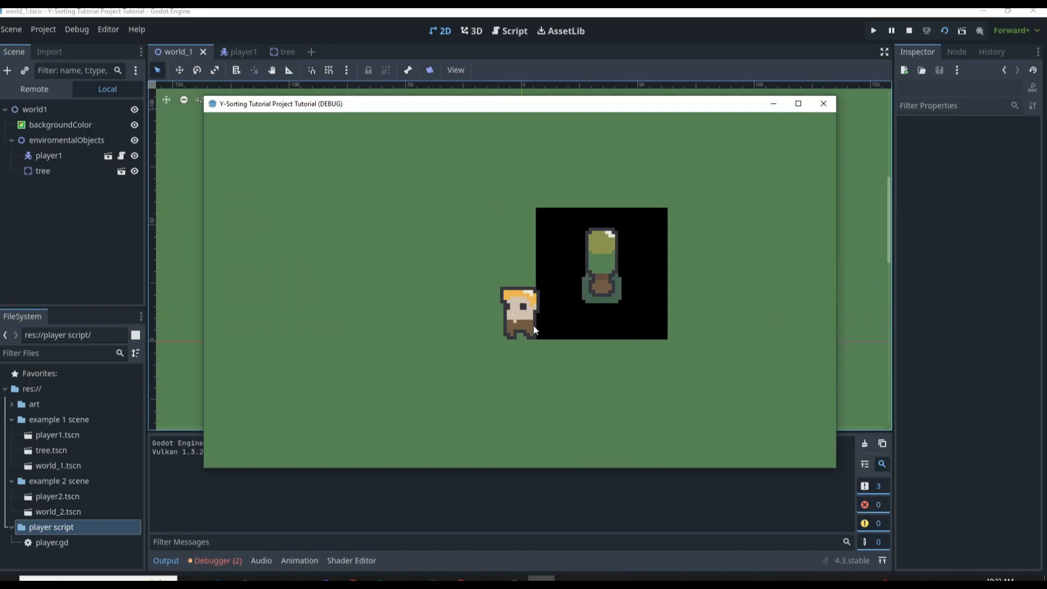
{"action": "key", "text": "Right"}
{"action": "key", "text": "Left"}
{"action": "key", "text": "Up"}
{"action": "key", "text": "Right"}
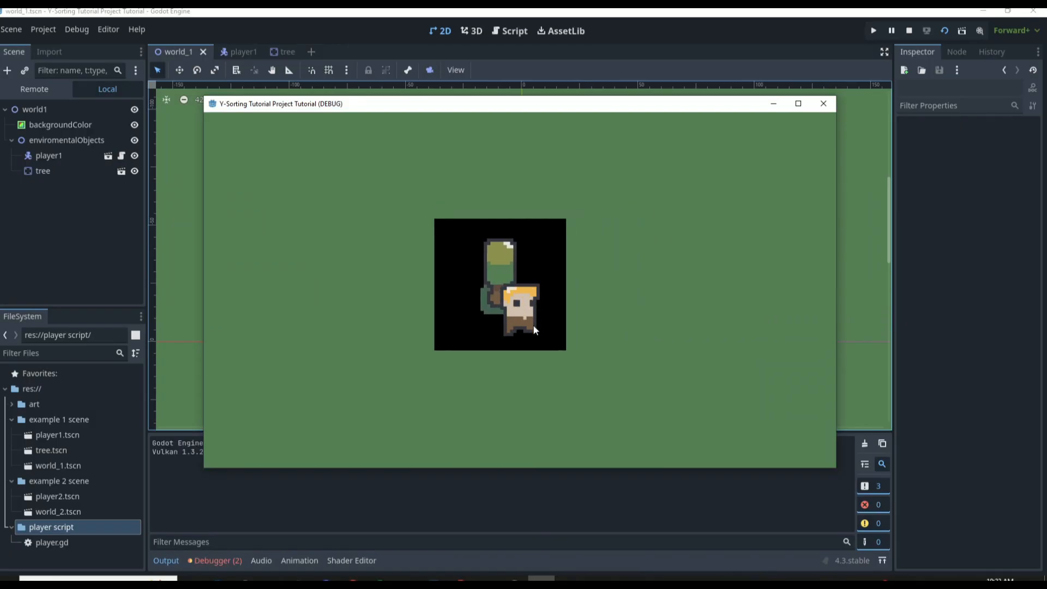
{"action": "key", "text": "Up"}
{"action": "key", "text": "Left"}
{"action": "key", "text": "Right"}
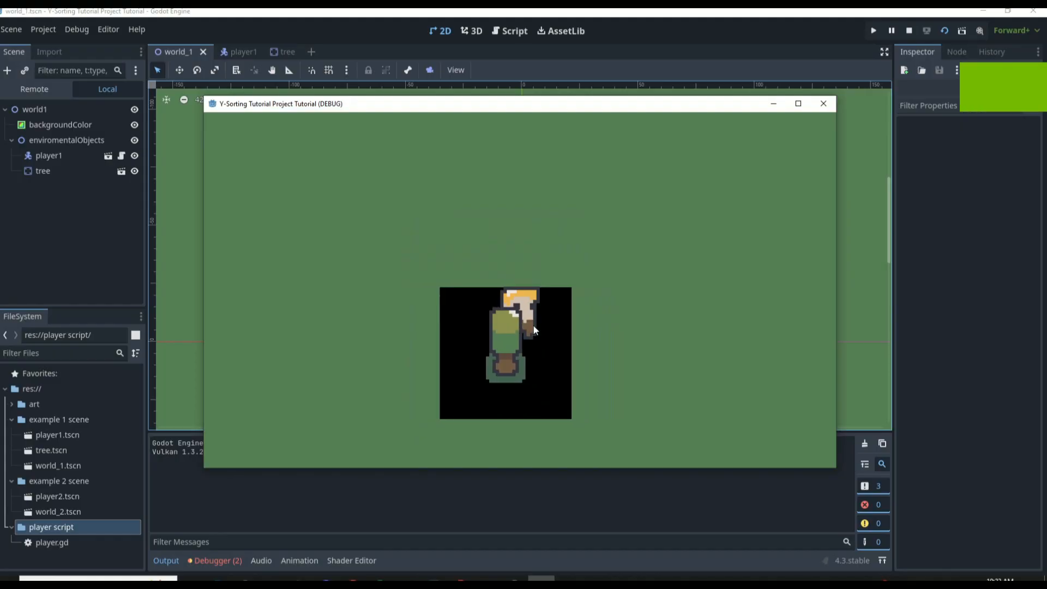
Circle the player around the tree in the running game to check its layering against tree and black rectangle, and stop the game
{"action": "key", "text": "Left"}
{"action": "key", "text": "Down"}
{"action": "key", "text": "Right"}
{"action": "key", "text": "Right"}
{"action": "key", "text": "Up"}
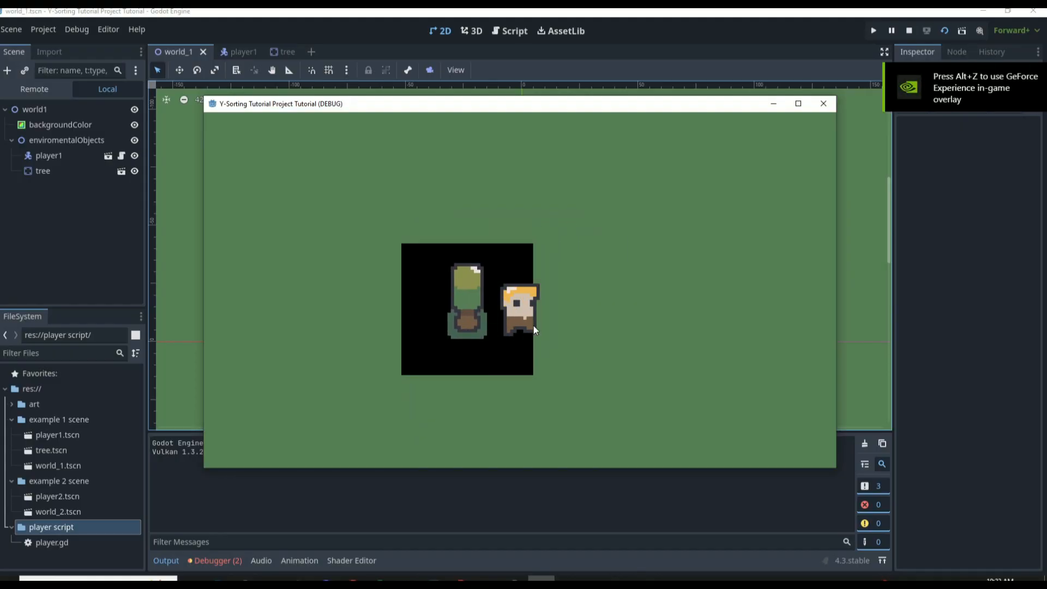
{"action": "key", "text": "Left"}
{"action": "key", "text": "Down"}
{"action": "key", "text": "Right"}
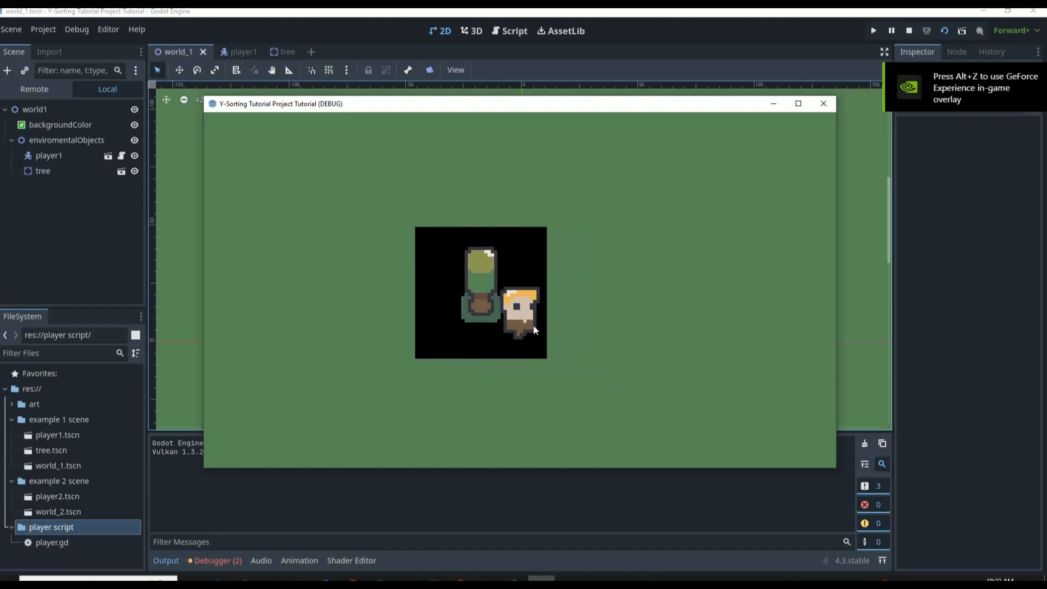
{"action": "key", "text": "Up"}
{"action": "key", "text": "Left"}
{"action": "key", "text": "Down"}
{"action": "key", "text": "Right"}
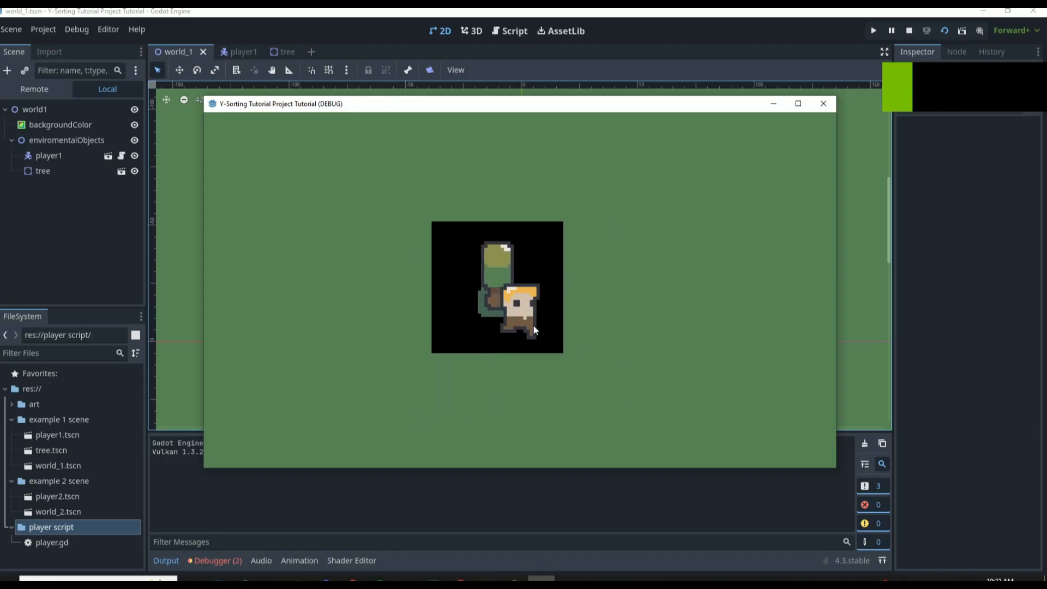
{"action": "key", "text": "Up"}
{"action": "key", "text": "Left"}
{"action": "key", "text": "Down"}
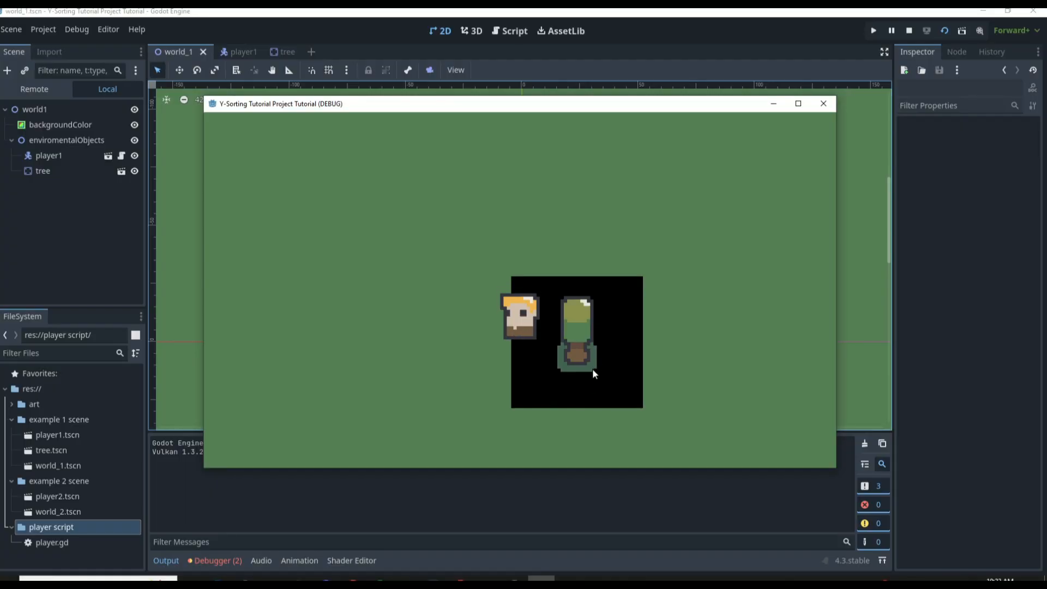
{"action": "key", "text": "Up"}
{"action": "key", "text": "Right"}
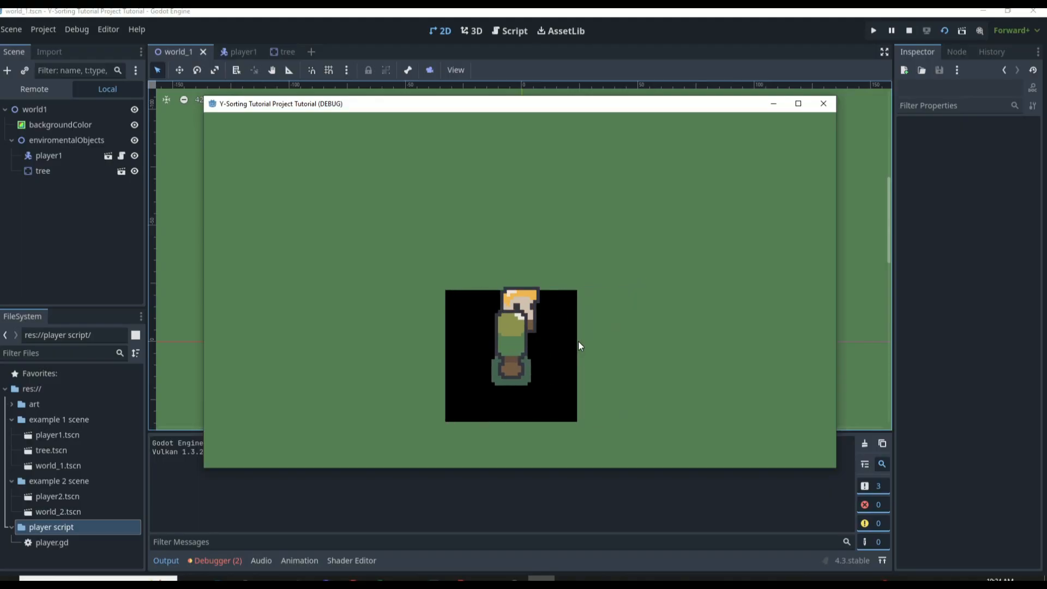
{"action": "key", "text": "Down"}
{"action": "key", "text": "Left"}
{"action": "key", "text": "Right"}
{"action": "key", "text": "Up"}
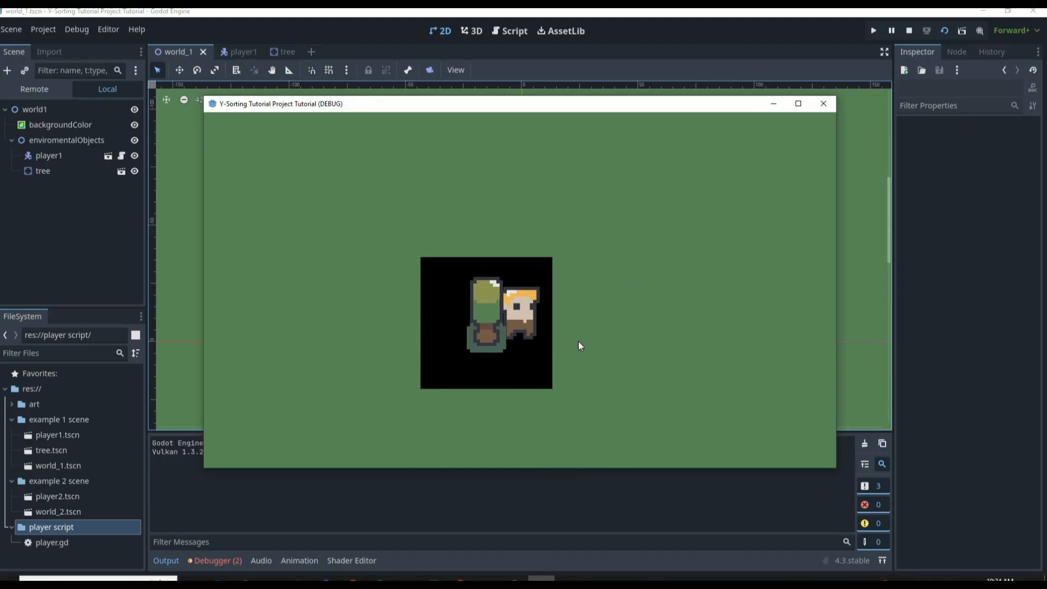
{"action": "key", "text": "Left"}
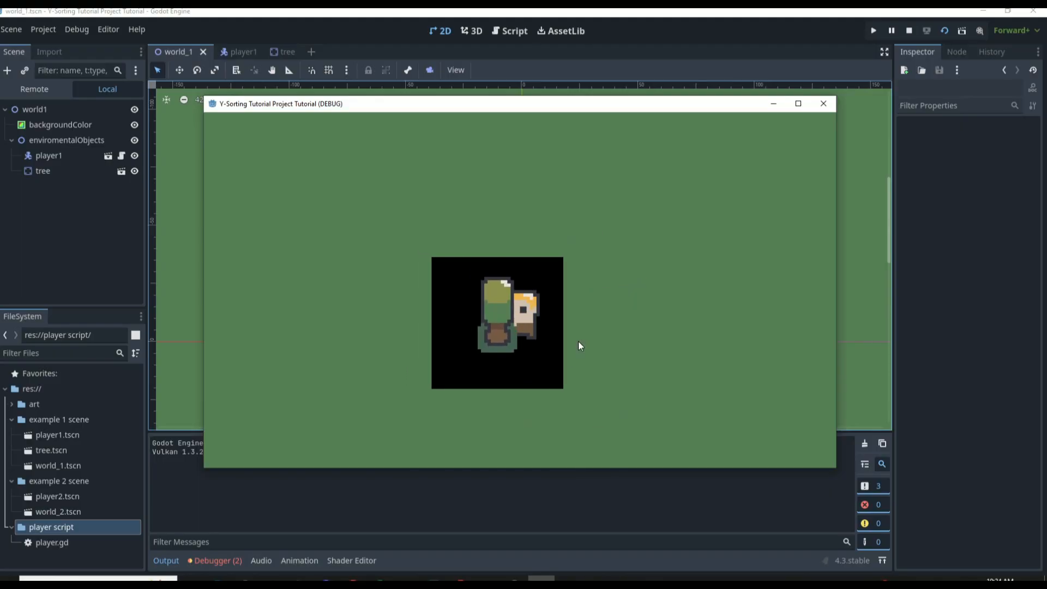
{"action": "key", "text": "Right"}
{"action": "key", "text": "Up"}
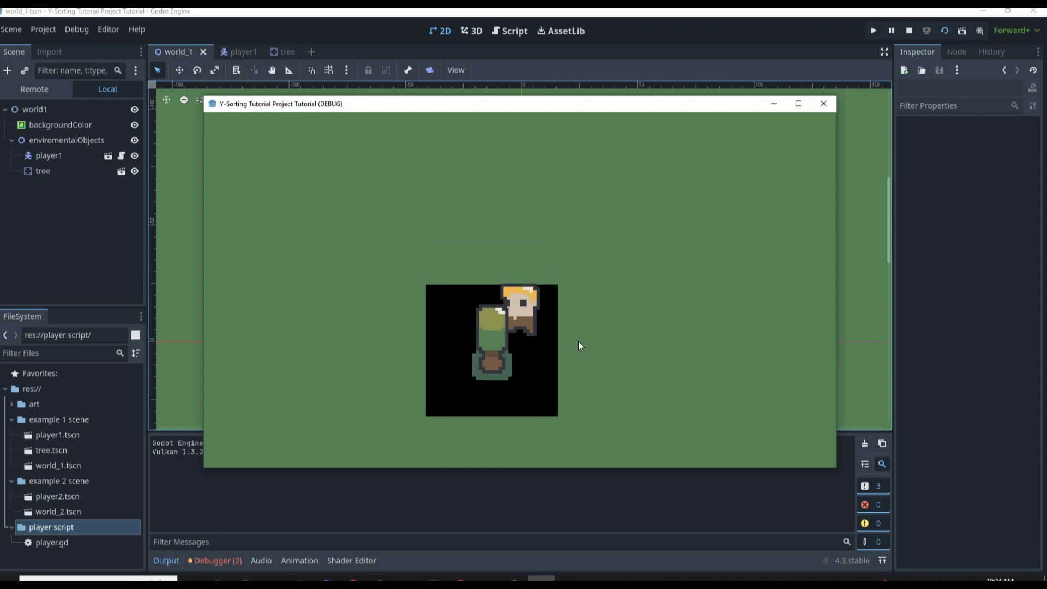
{"action": "key", "text": "Left"}
{"action": "key", "text": "Down"}
{"action": "key", "text": "Right"}
{"action": "key", "text": "Right"}
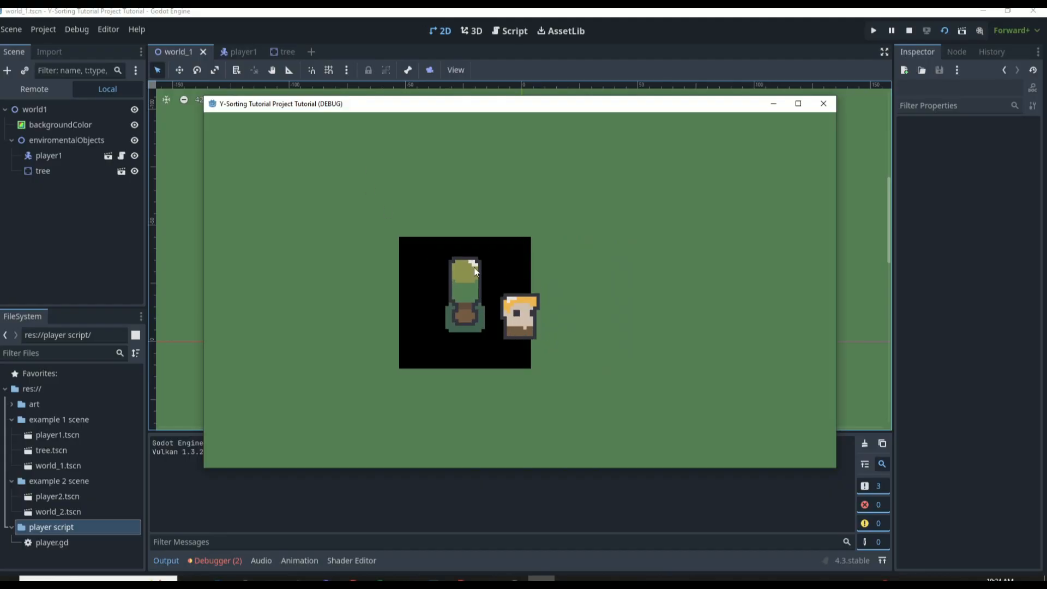
{"action": "key", "text": "Left"}
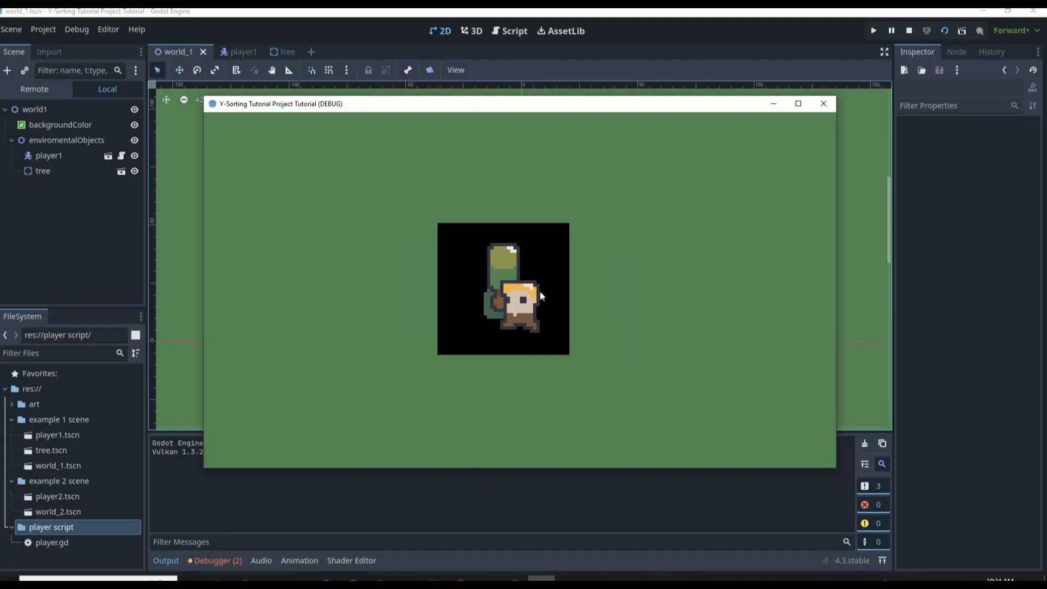
{"action": "key", "text": "Up"}
{"action": "key", "text": "Right"}
{"action": "key", "text": "Down"}
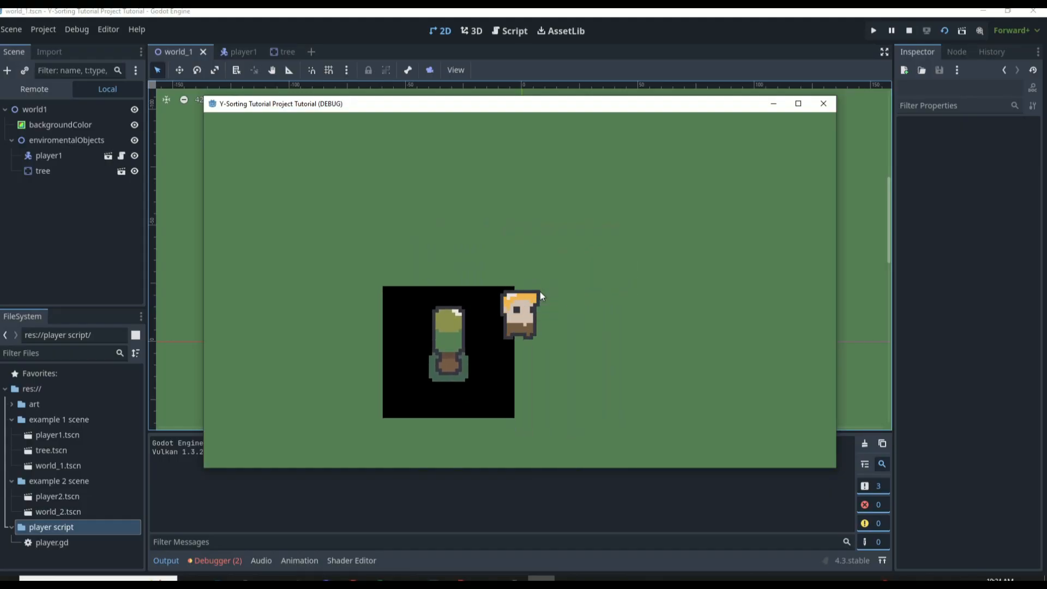
{"action": "key", "text": "F8"}
Re-enable Z as Relative for shadowsprite in the tree scene, reset its Z Index to 0, and save the scene
{"action": "left_click", "coordinate": [283, 54]}
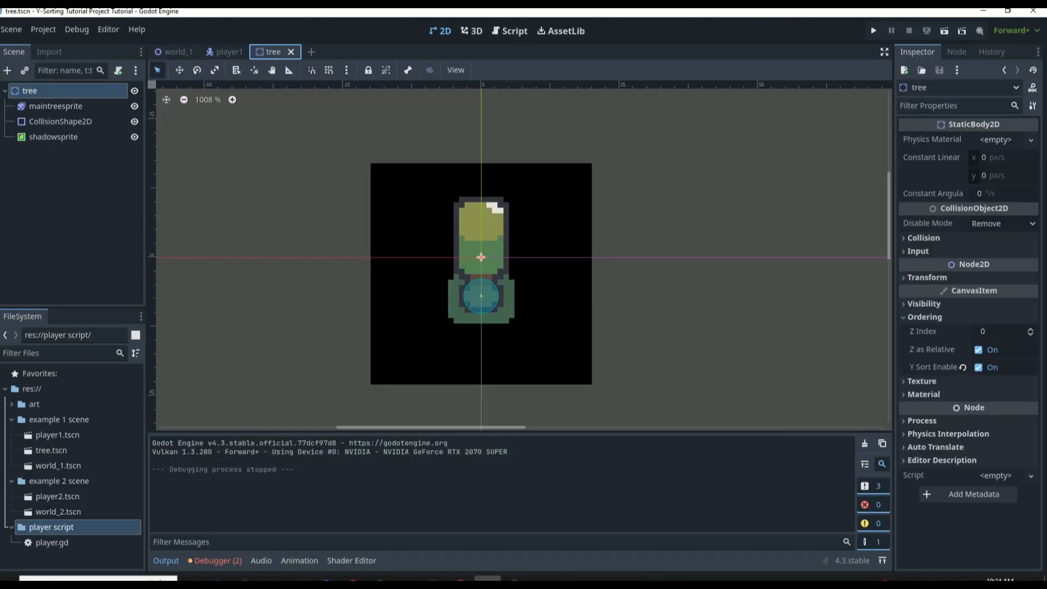
{"action": "left_click", "coordinate": [376, 172]}
{"action": "left_click", "coordinate": [976, 317]}
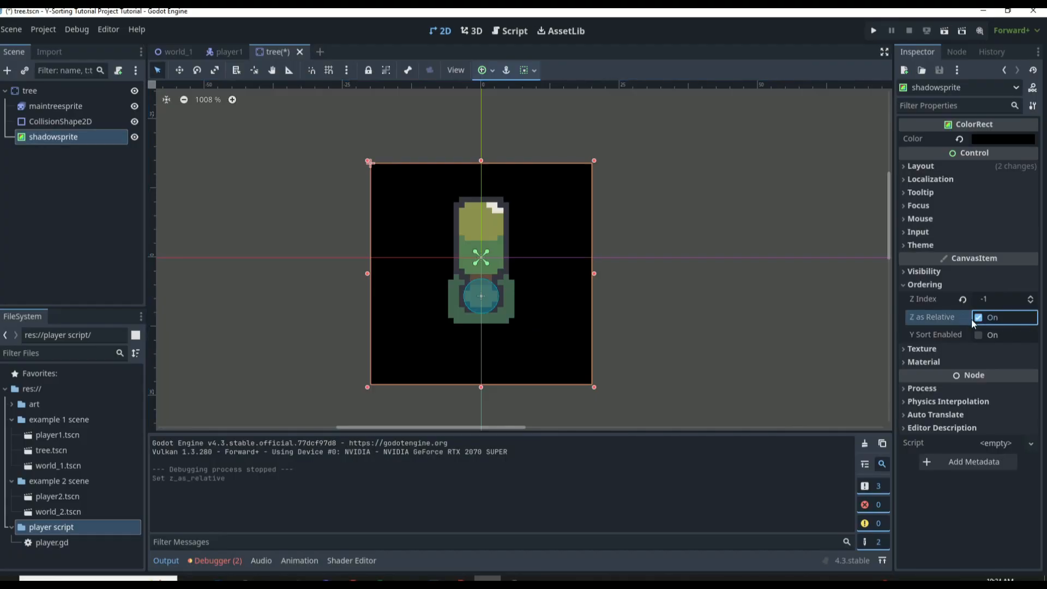
{"action": "left_click", "coordinate": [962, 299]}
{"action": "key", "text": "ctrl+s"}
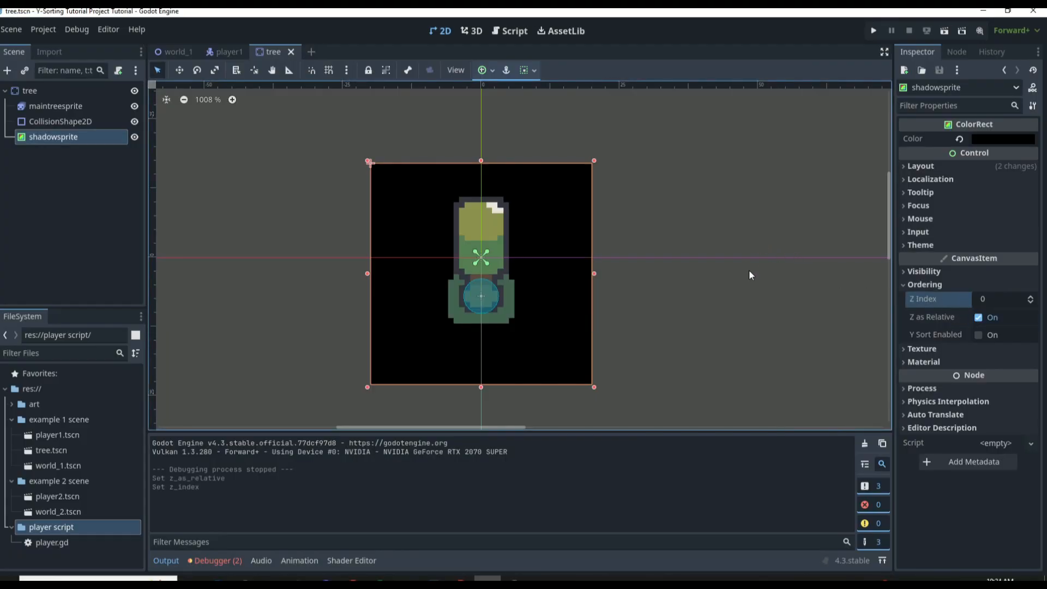
{"action": "left_click", "coordinate": [44, 92]}
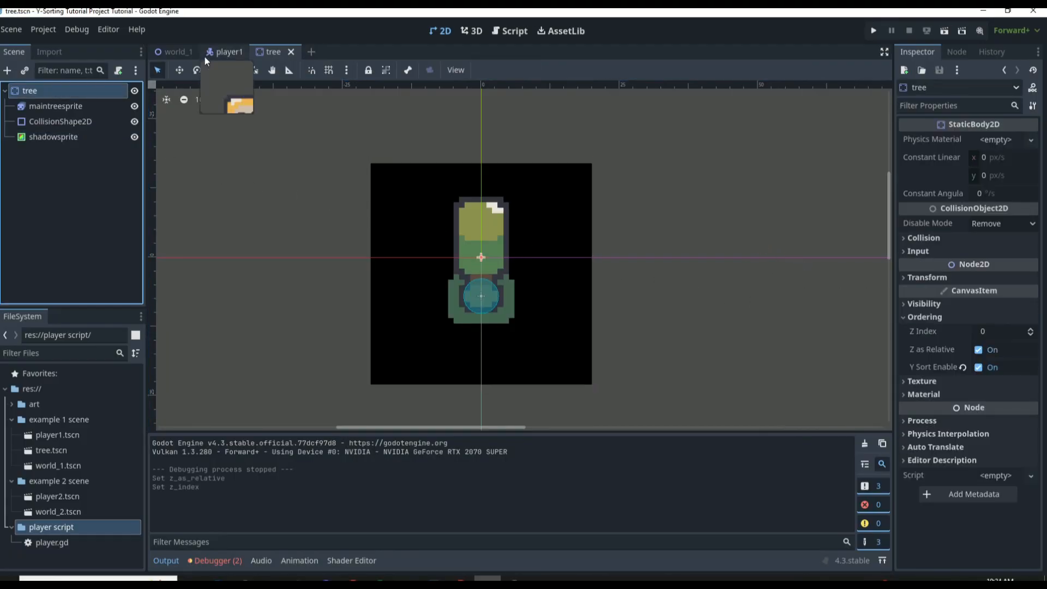
{"action": "left_click", "coordinate": [418, 200]}
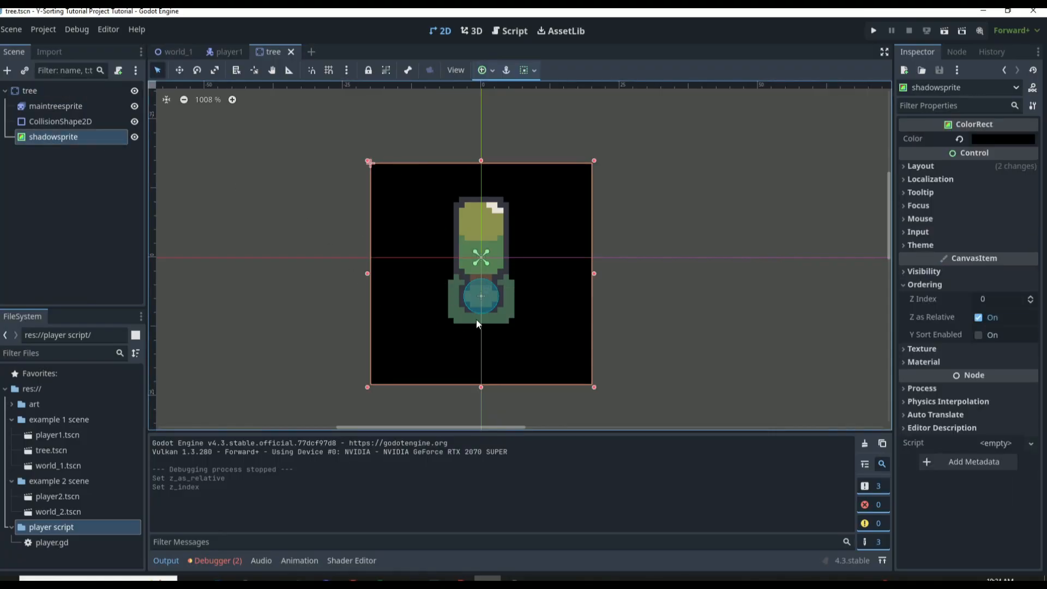
Run the project from world_1, walk the player above and beside the tree to test the reset shadow ordering, and close the game
{"action": "left_click", "coordinate": [178, 50]}
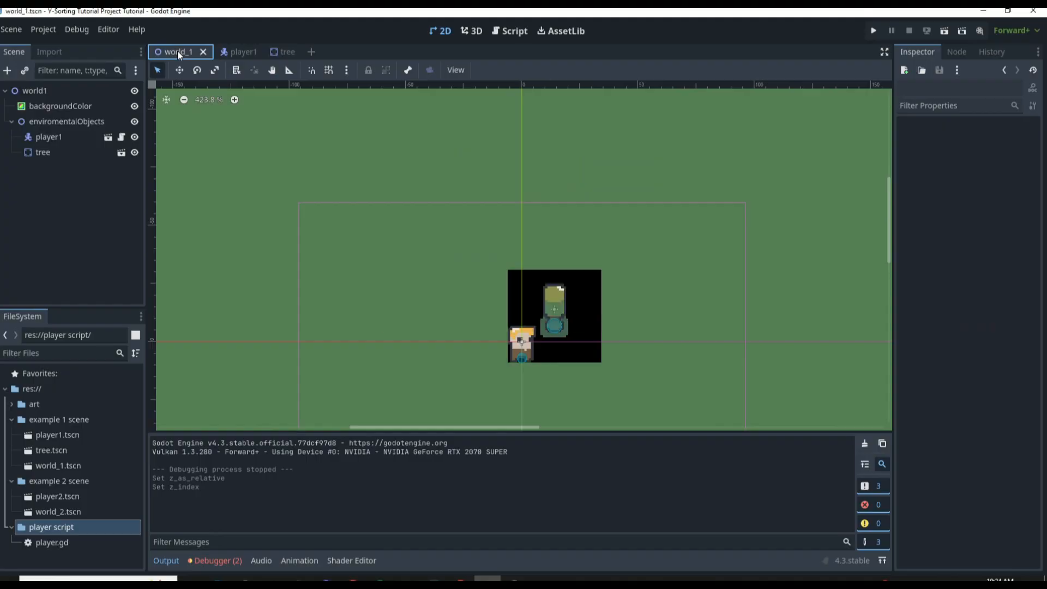
{"action": "key", "text": "F5"}
{"action": "key", "text": "Up"}
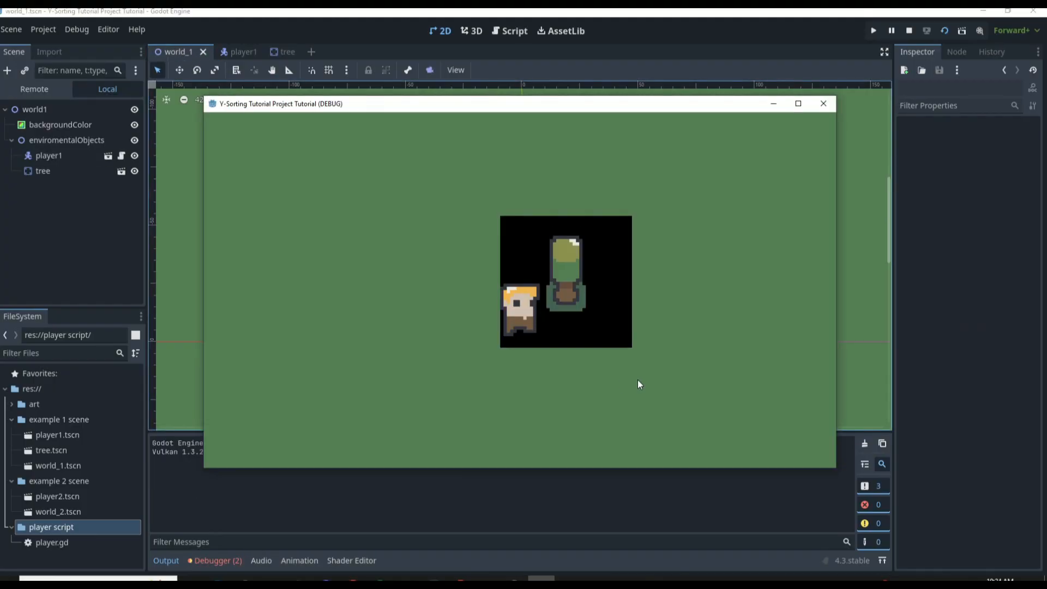
{"action": "key", "text": "Right"}
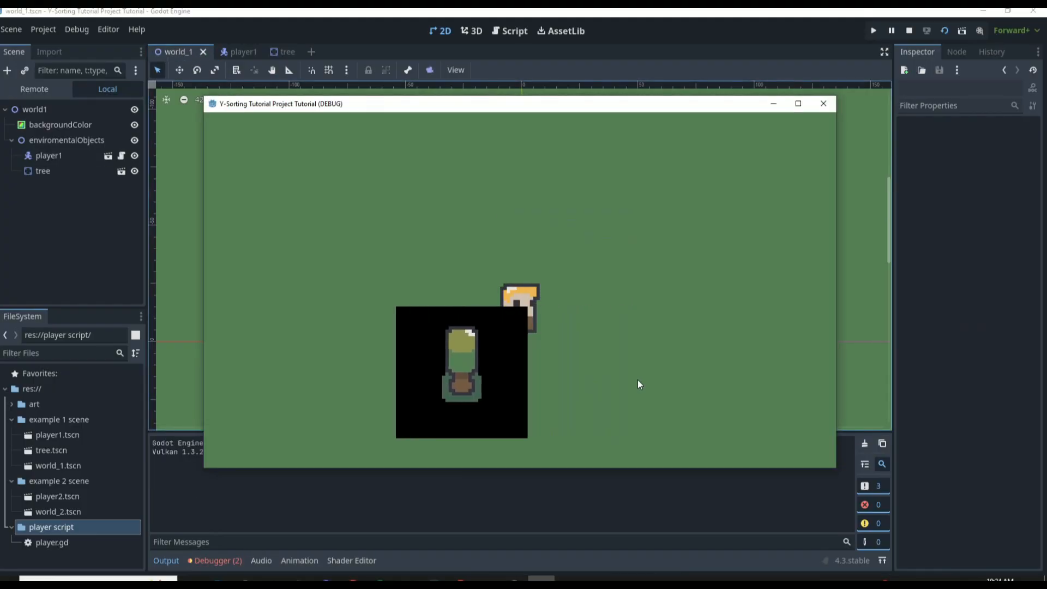
{"action": "key", "text": "Left"}
{"action": "key", "text": "Right"}
{"action": "key", "text": "Down"}
{"action": "key", "text": "Up"}
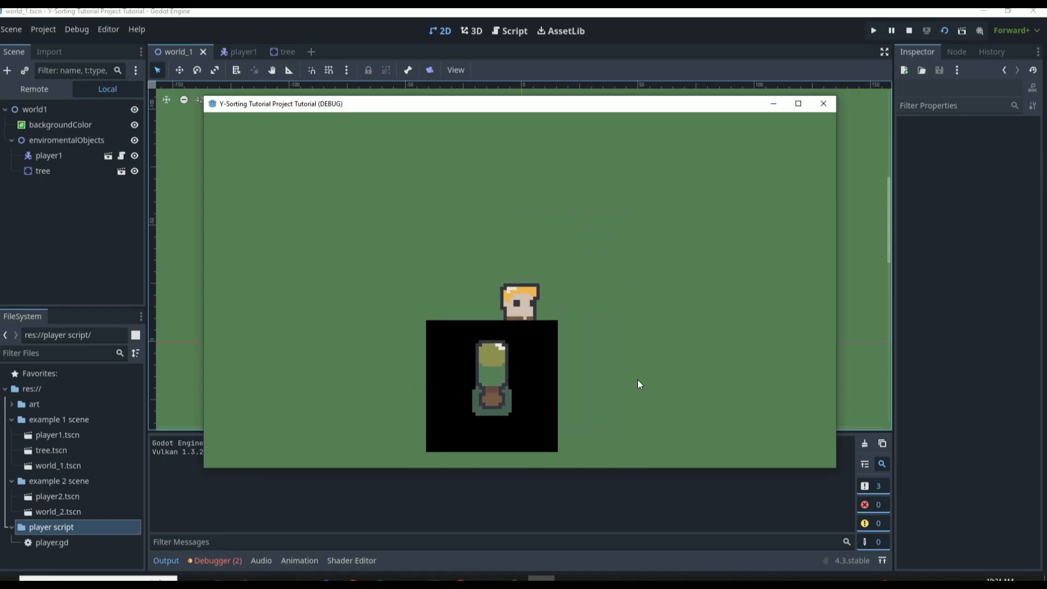
{"action": "key", "text": "Down"}
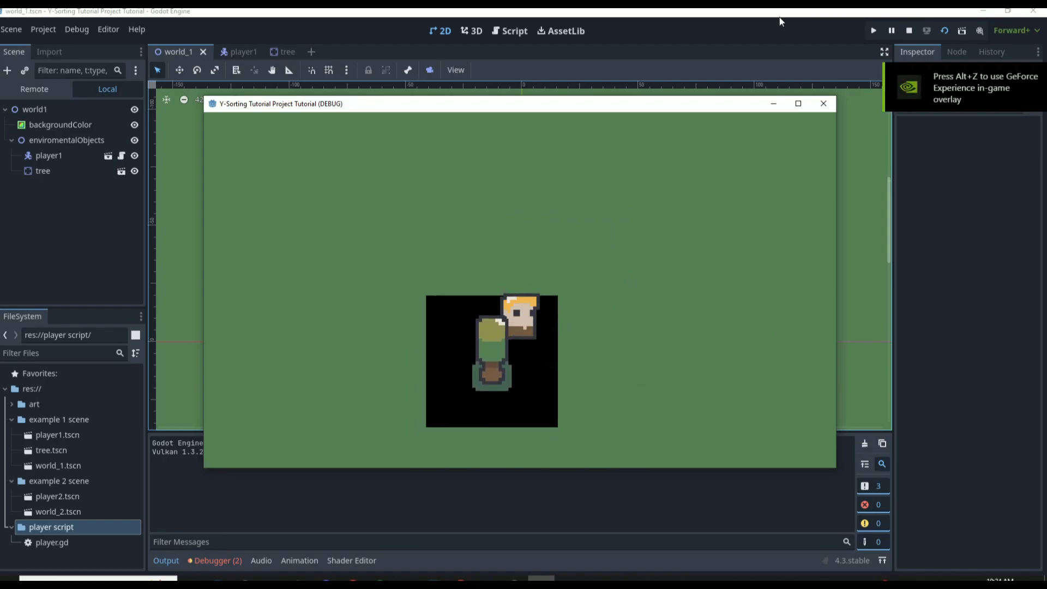
{"action": "left_click", "coordinate": [823, 103]}
Delete the shadowsprite node from the tree scene and save the scene
{"action": "left_click", "coordinate": [249, 53]}
{"action": "left_click", "coordinate": [278, 52]}
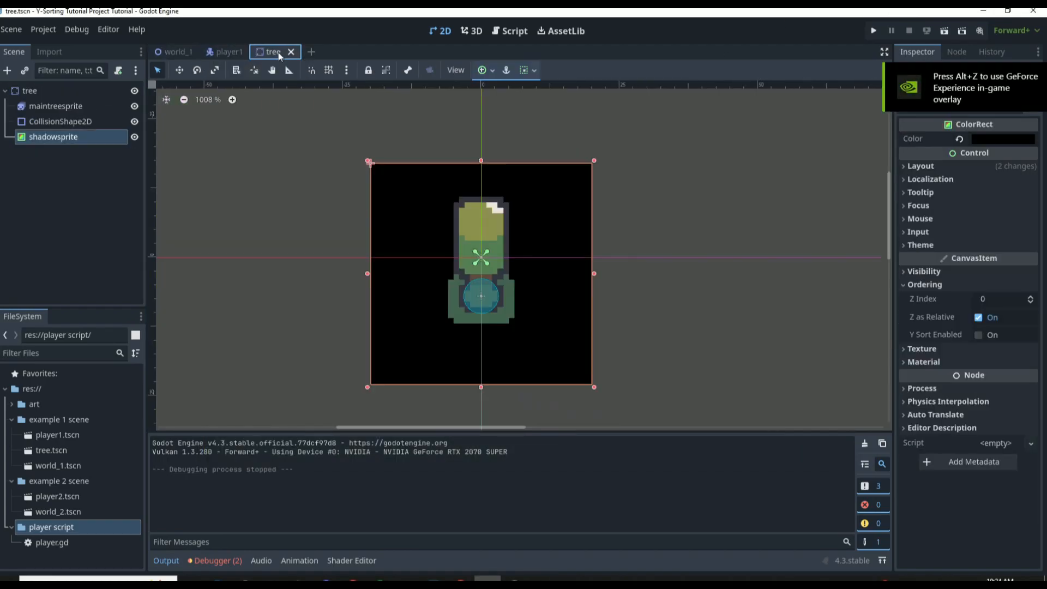
{"action": "left_click", "coordinate": [78, 188]}
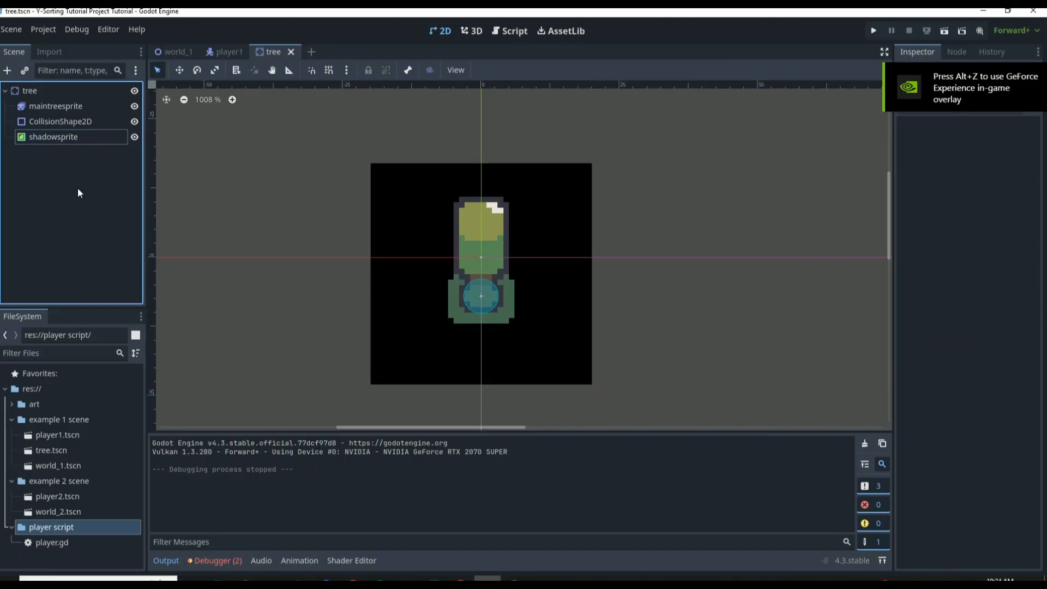
{"action": "left_click", "coordinate": [93, 133]}
{"action": "key", "text": "Delete"}
{"action": "left_click", "coordinate": [484, 309]}
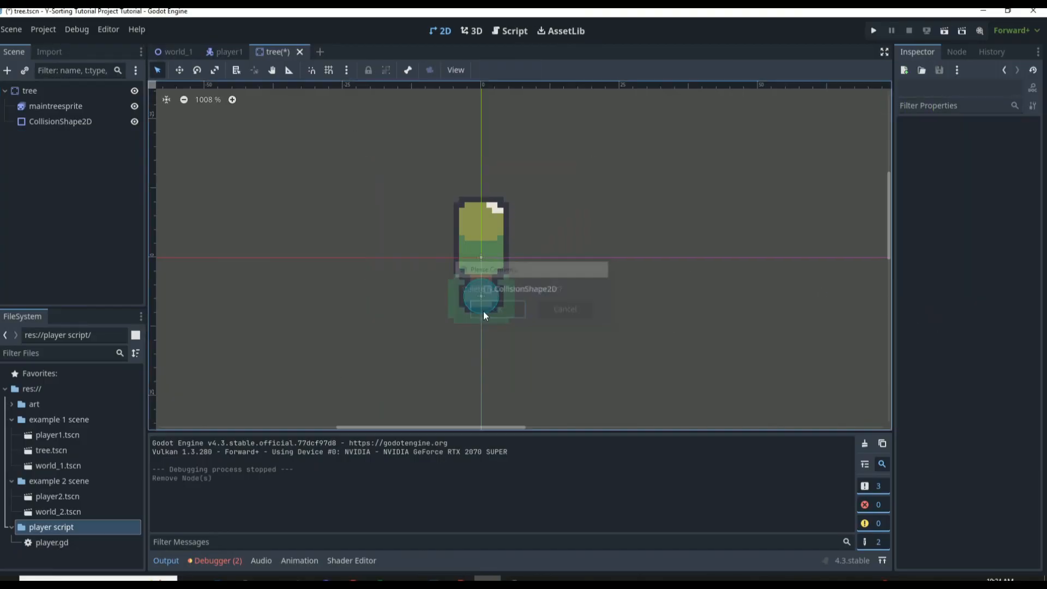
{"action": "key", "text": "ctrl+s"}
{"action": "scroll", "coordinate": [494, 295], "scroll_direction": "up", "scroll_amount": 2}
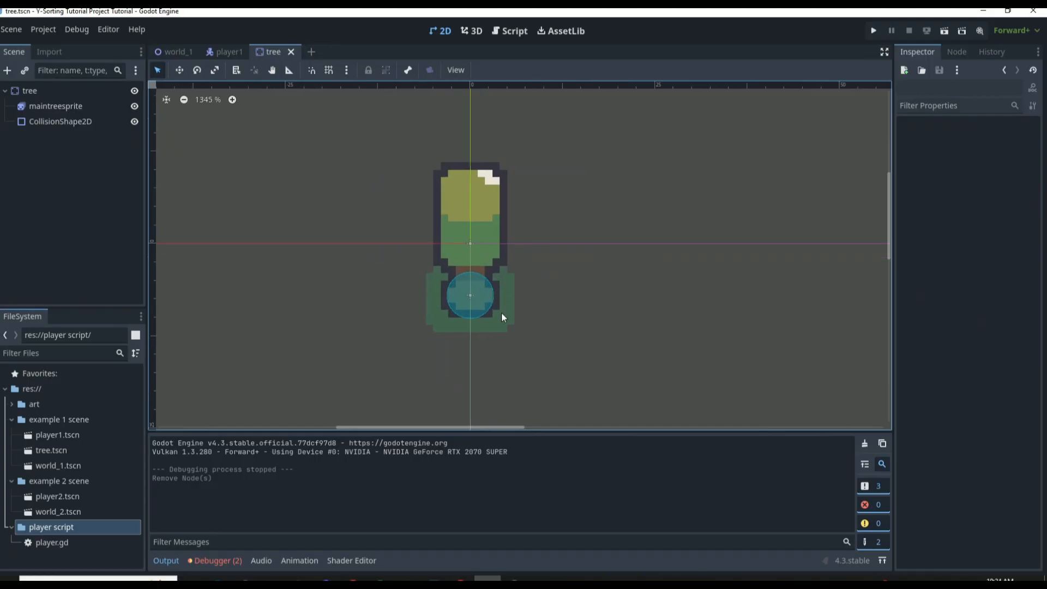
Run the project from world_1, walk the player behind the tree without the black rectangle, and close the game
{"action": "left_click", "coordinate": [173, 52]}
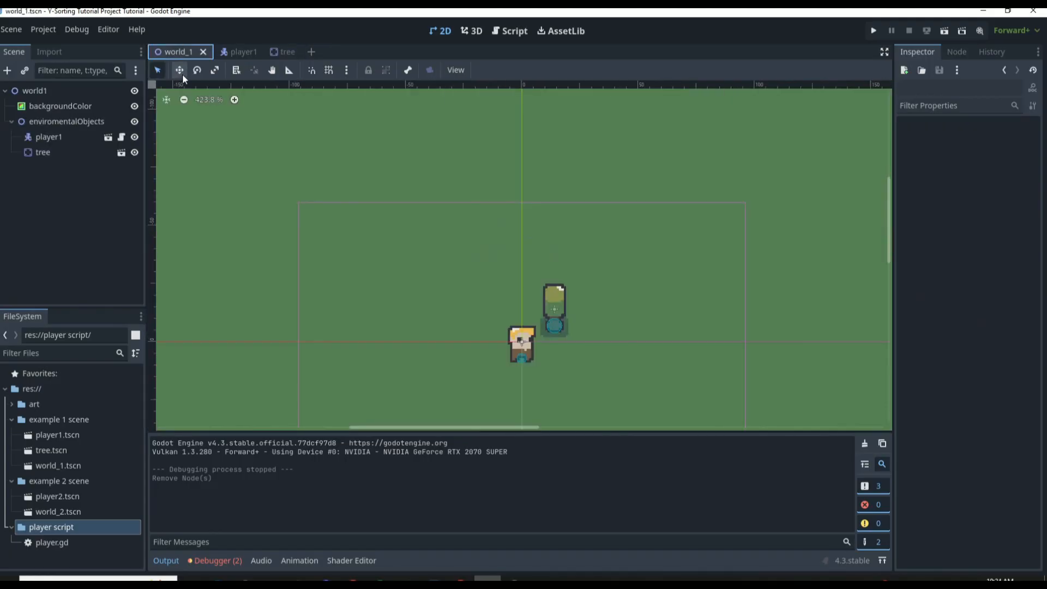
{"action": "key", "text": "F5"}
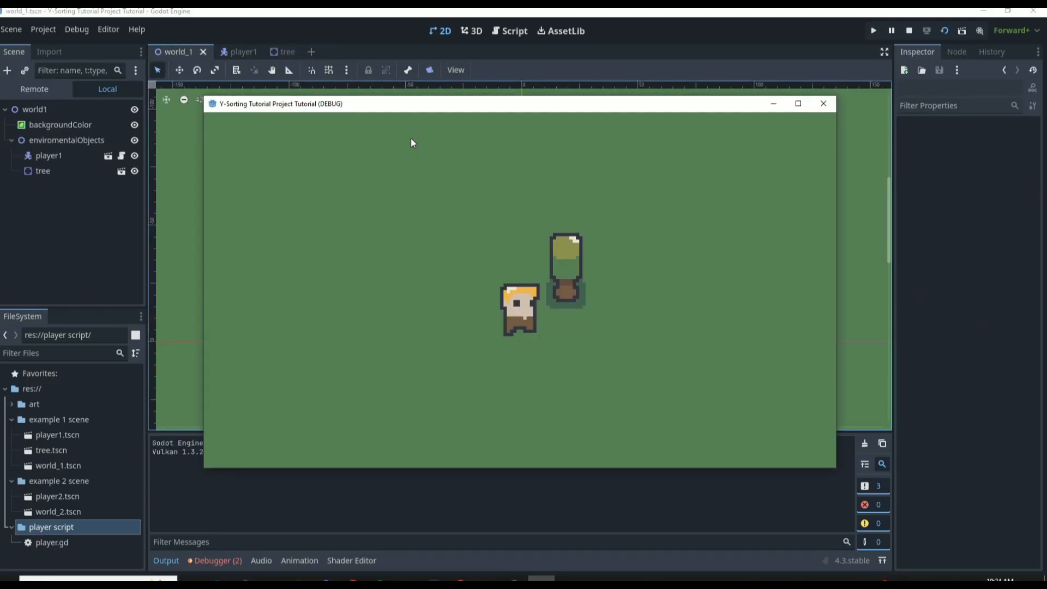
{"action": "key", "text": "Up"}
{"action": "key", "text": "Right"}
{"action": "key", "text": "Down"}
{"action": "key", "text": "Down"}
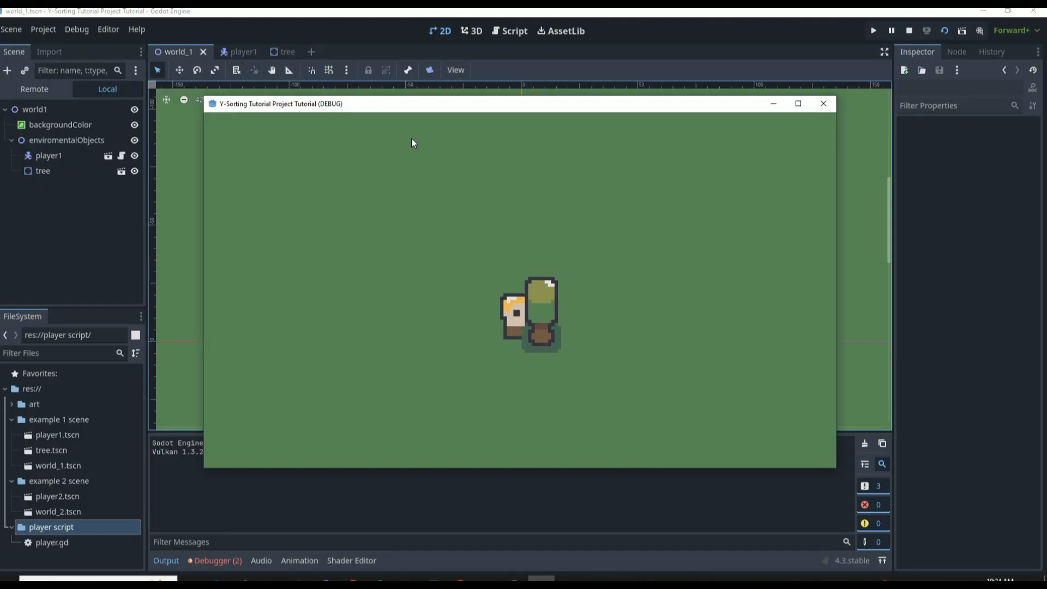
{"action": "left_click", "coordinate": [822, 104]}
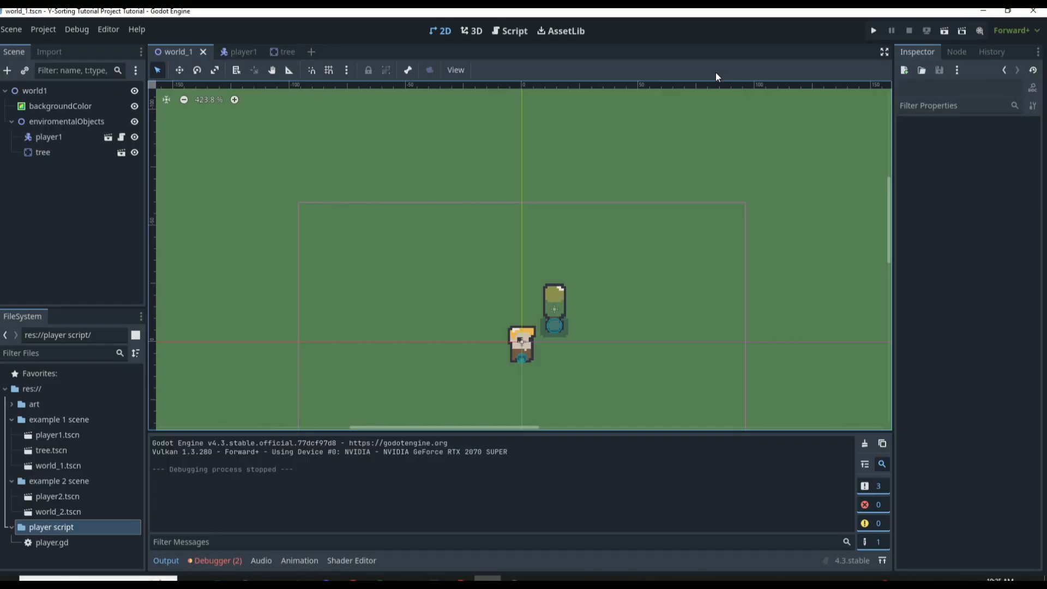
Run the project again and walk the player up and down beside the tree trunk to test where the Y-sort order switches
{"action": "key", "text": "F5"}
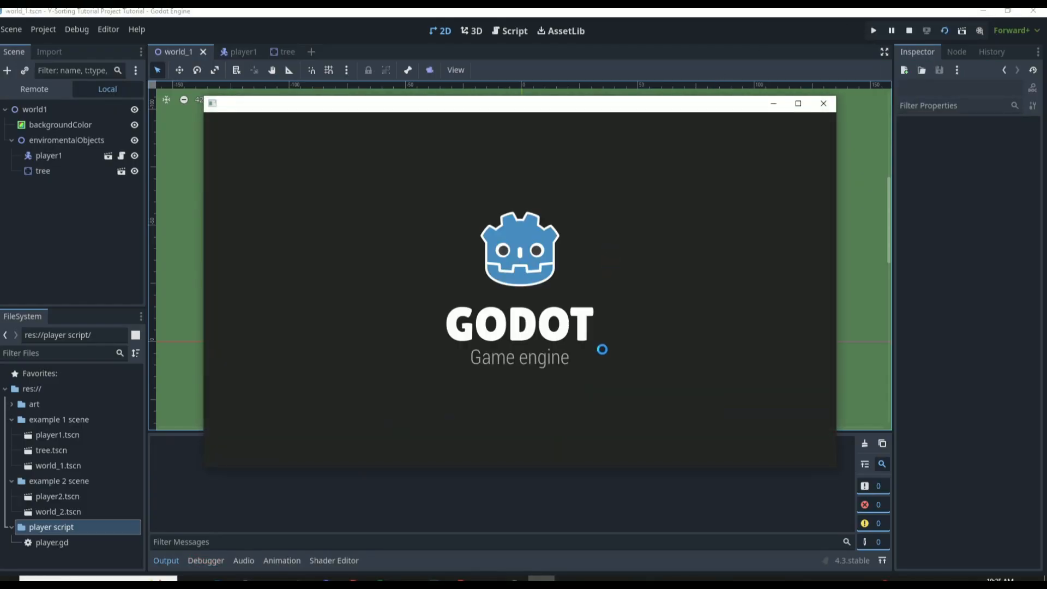
{"action": "key", "text": "Right"}
{"action": "key", "text": "Up"}
{"action": "key", "text": "Up"}
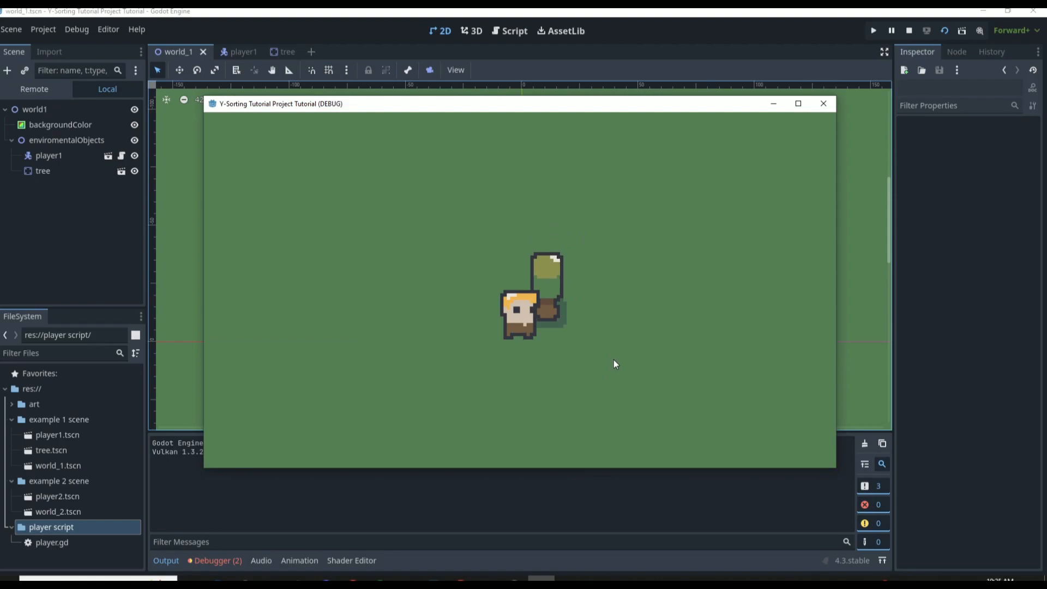
{"action": "key", "text": "Down"}
{"action": "key", "text": "Down"}
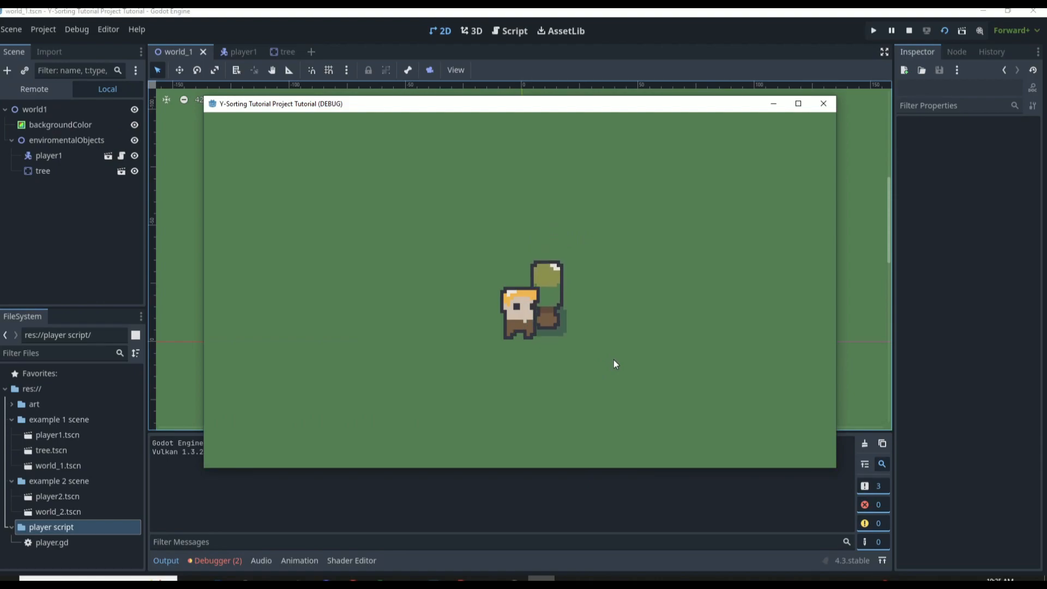
{"action": "key", "text": "Up"}
{"action": "key", "text": "Down"}
{"action": "key", "text": "Up"}
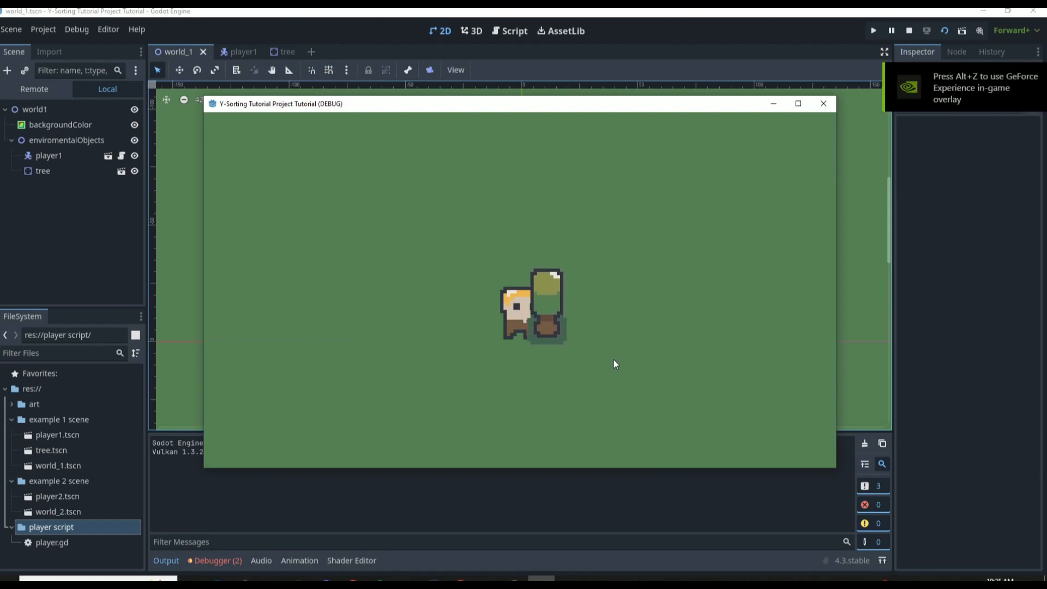
{"action": "key", "text": "Right"}
{"action": "key", "text": "Left"}
{"action": "key", "text": "Down"}
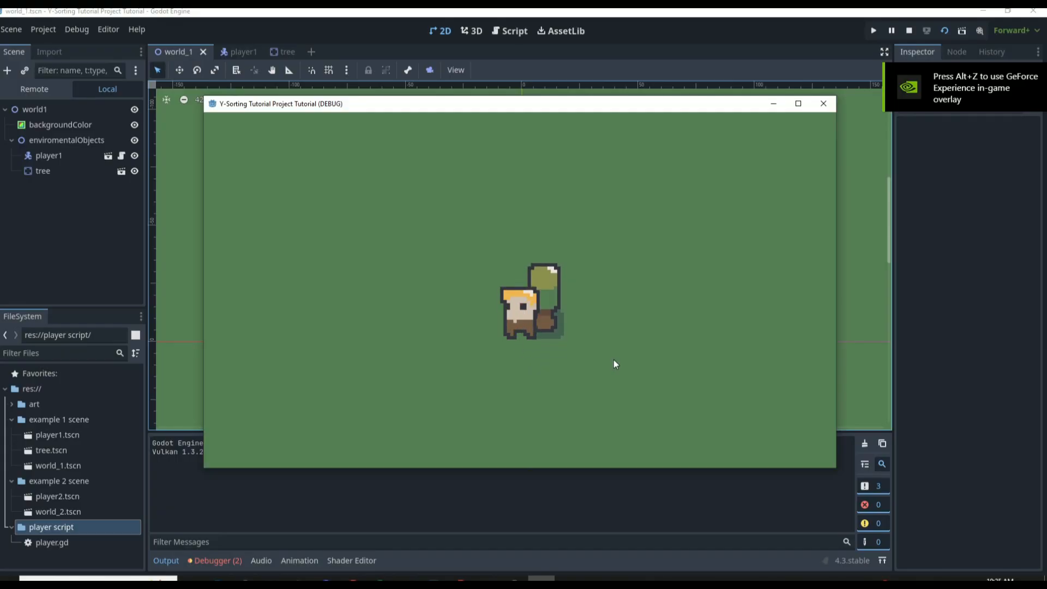
{"action": "key", "text": "Up"}
{"action": "key", "text": "Down"}
{"action": "key", "text": "Up"}
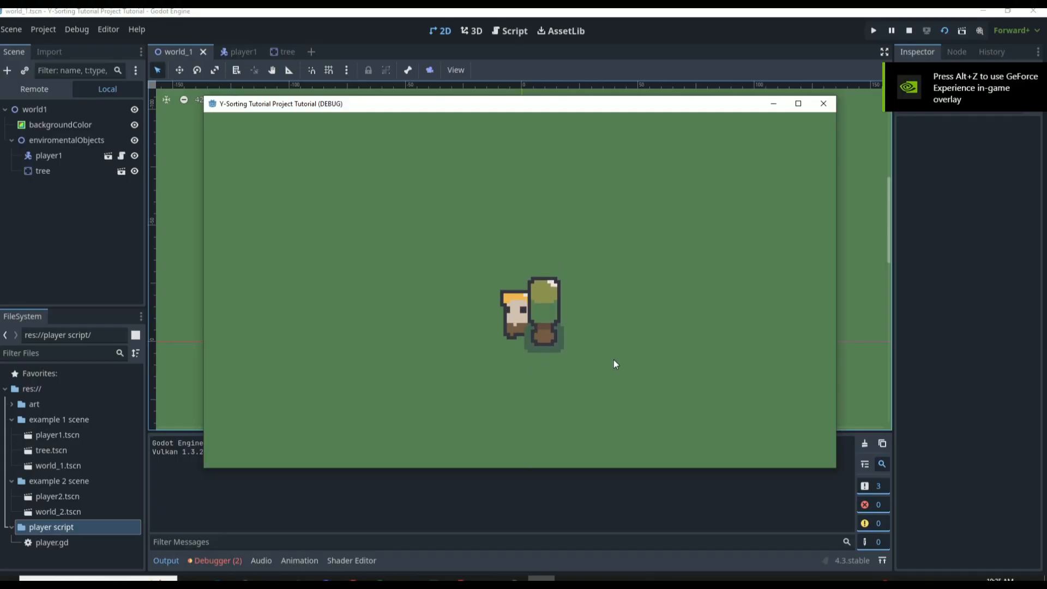
Walk the player further down beside the tree trunk to check the sort switch, and close the game
{"action": "key", "text": "Down"}
{"action": "key", "text": "Down"}
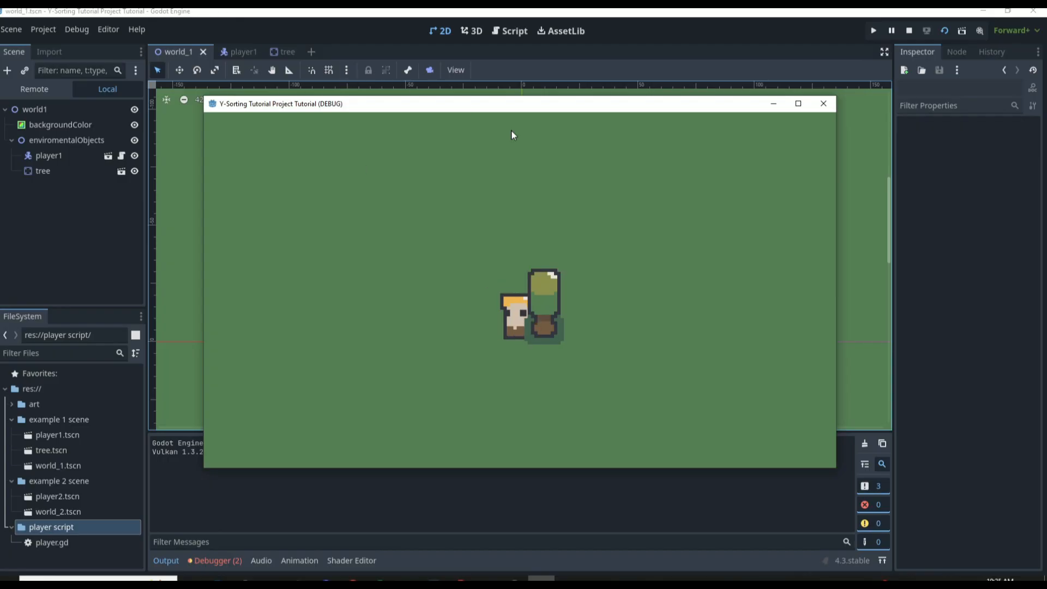
{"action": "left_click", "coordinate": [824, 103]}
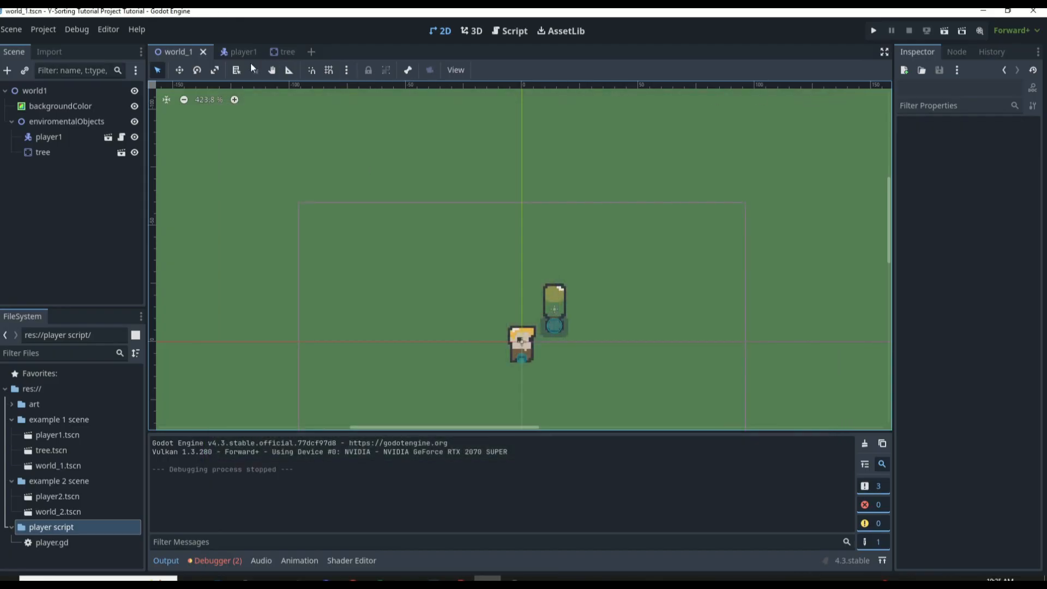
Compare where the origin points sit on the sprites in the tree and player1 scenes
{"action": "left_click", "coordinate": [279, 51]}
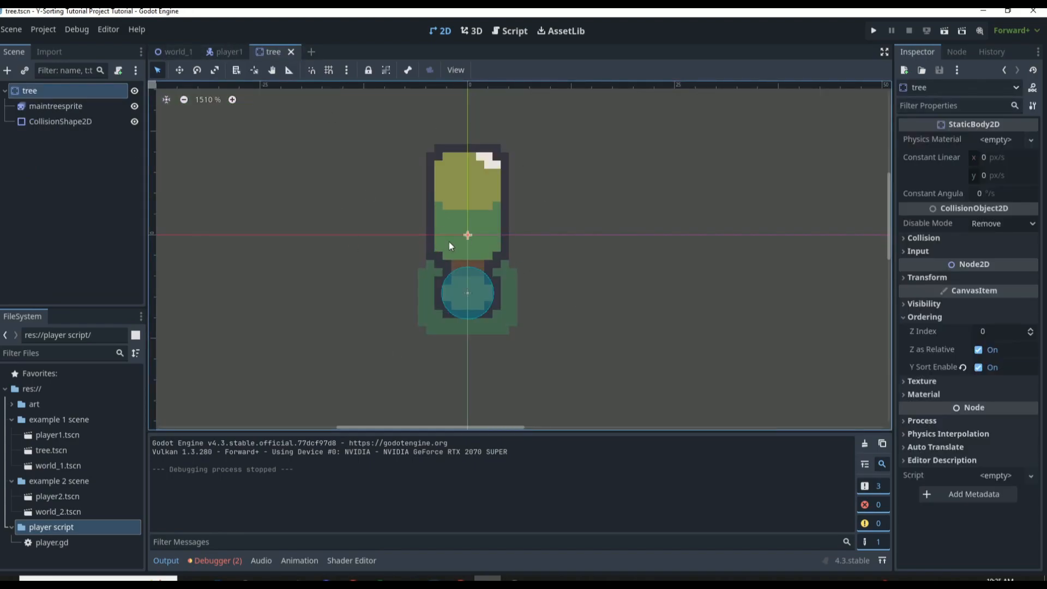
{"action": "scroll", "coordinate": [457, 233], "scroll_direction": "up", "scroll_amount": 2}
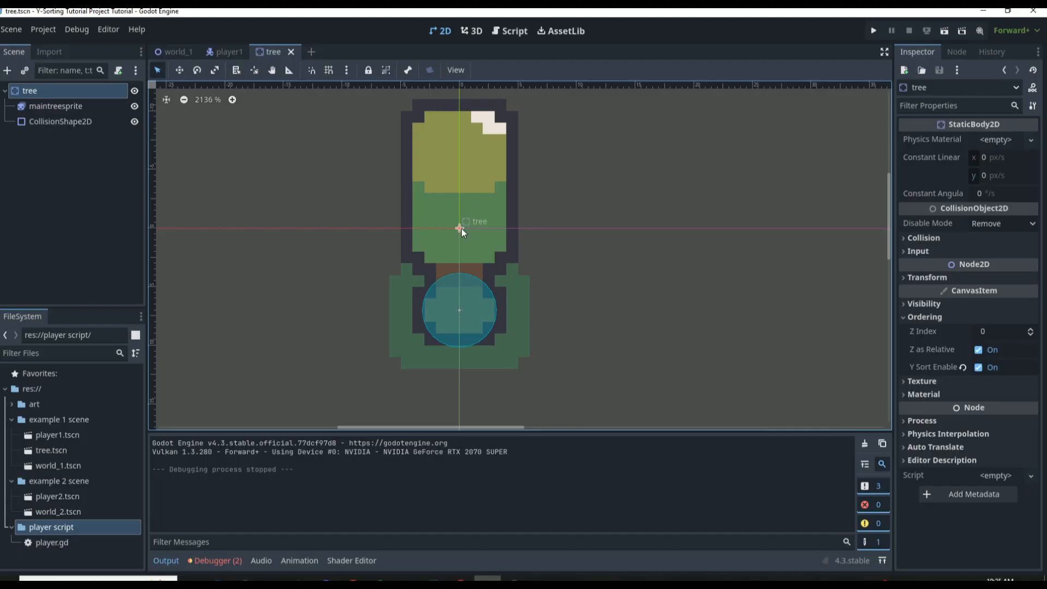
{"action": "left_click", "coordinate": [229, 52]}
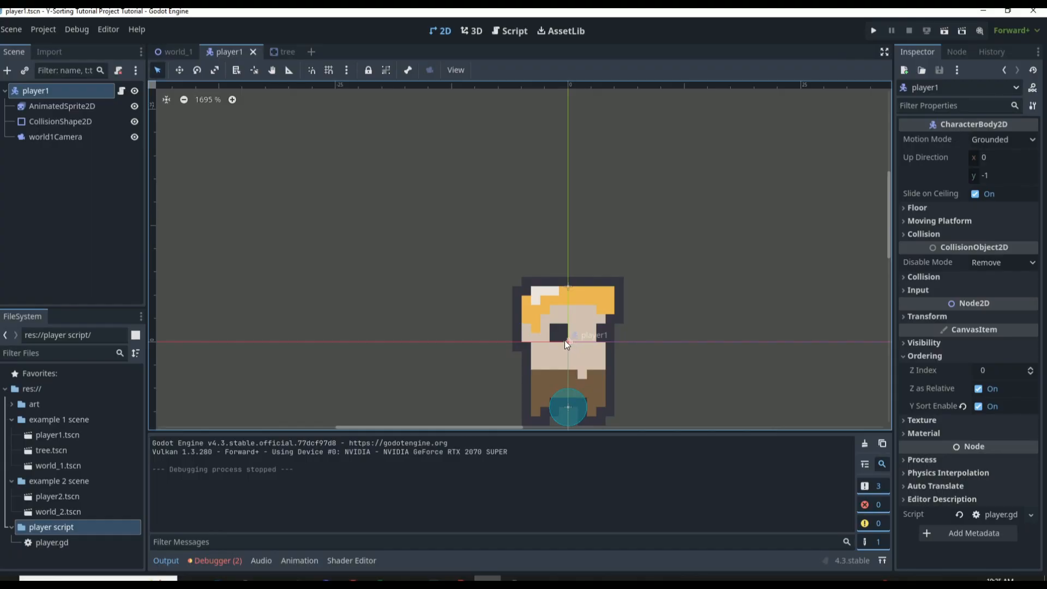
{"action": "left_click", "coordinate": [283, 52]}
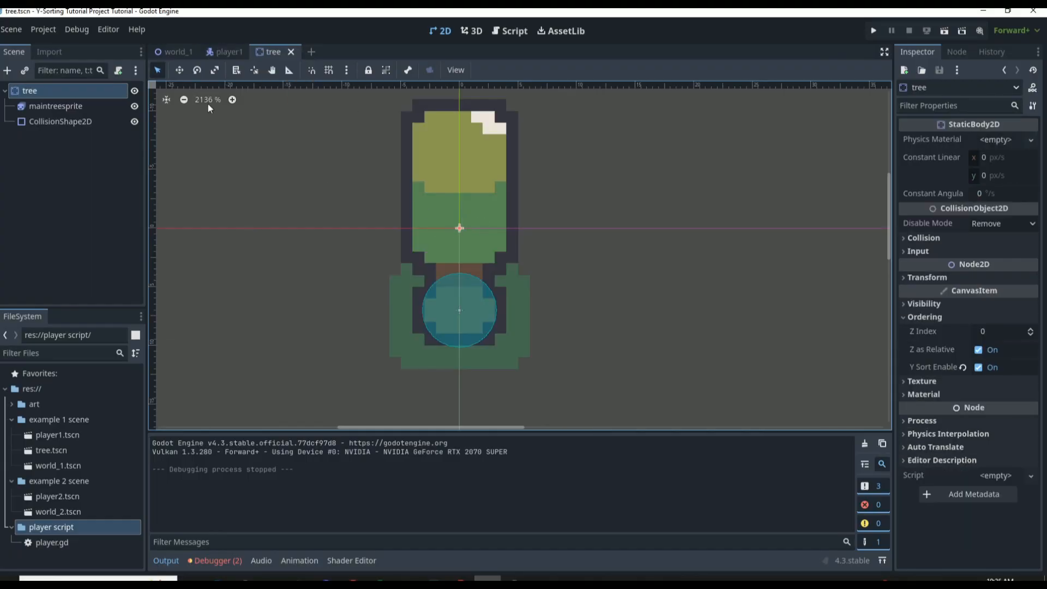
In world_1, move player1 beside the tree to compare their origin heights, leaving it clear of the tree at (-3, -15)
{"action": "left_click", "coordinate": [172, 51]}
{"action": "scroll", "coordinate": [583, 354], "scroll_direction": "up", "scroll_amount": 3}
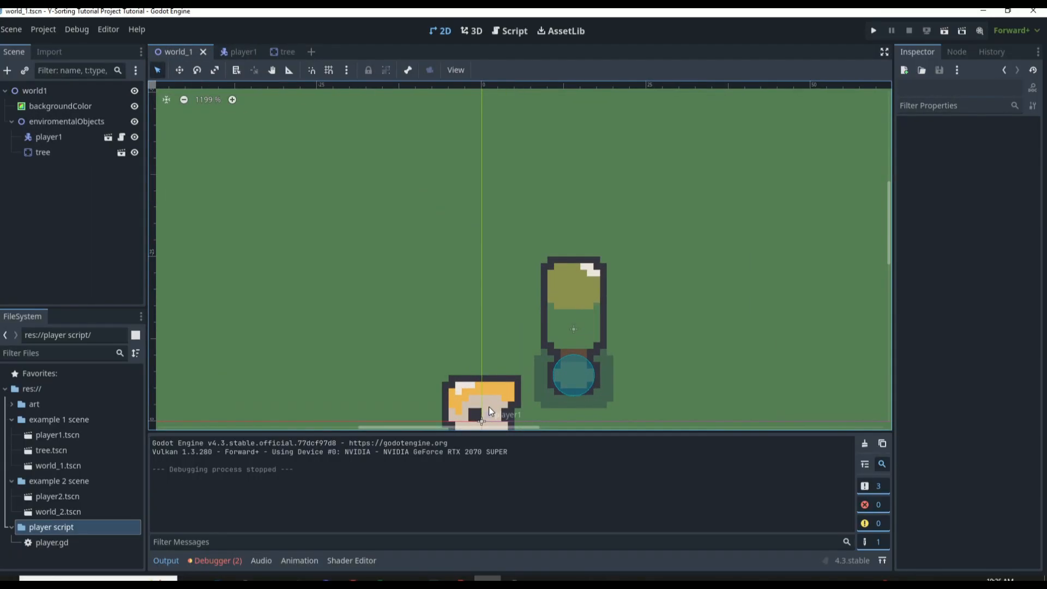
{"action": "left_click_drag", "start_coordinate": [489, 408], "coordinate": [513, 341]}
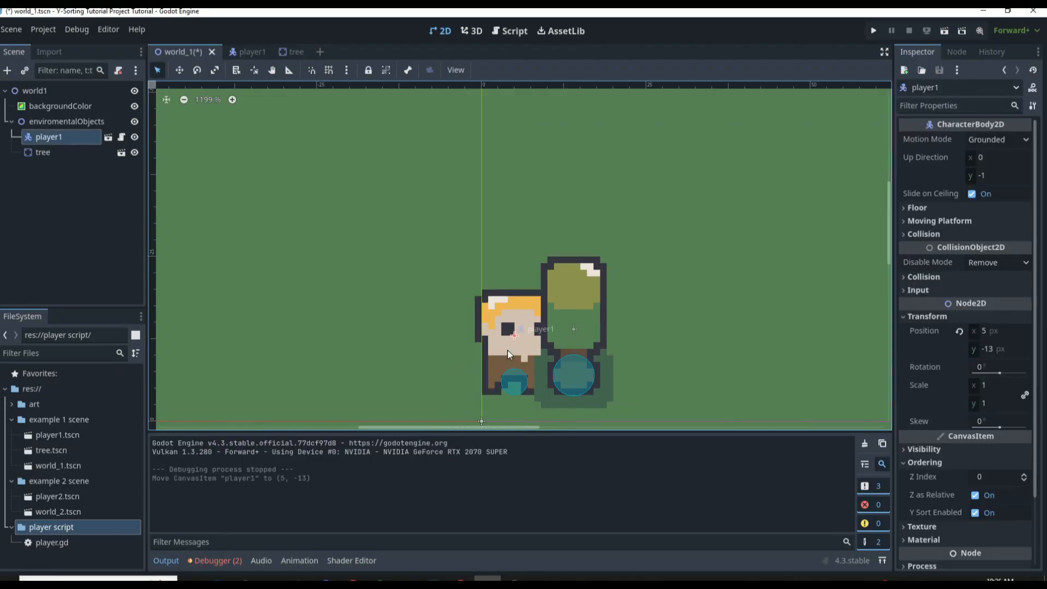
{"action": "mouse_move", "coordinate": [507, 354]}
{"action": "left_mouse_down"}
{"action": "mouse_move", "coordinate": [519, 360]}
{"action": "mouse_move", "coordinate": [510, 338]}
{"action": "left_mouse_up"}
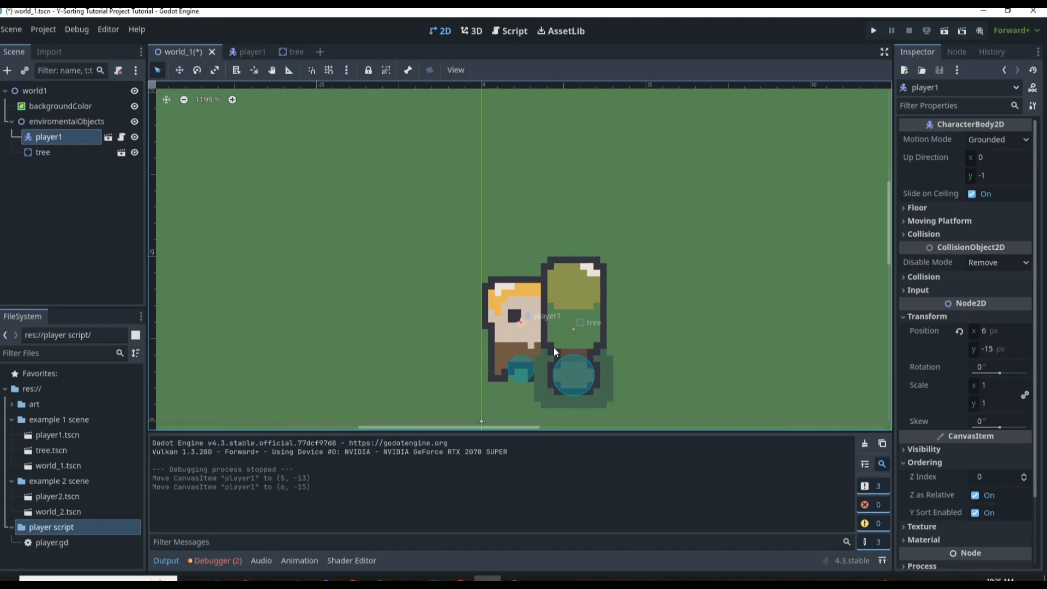
{"action": "scroll", "coordinate": [570, 344], "scroll_direction": "up", "scroll_amount": 4}
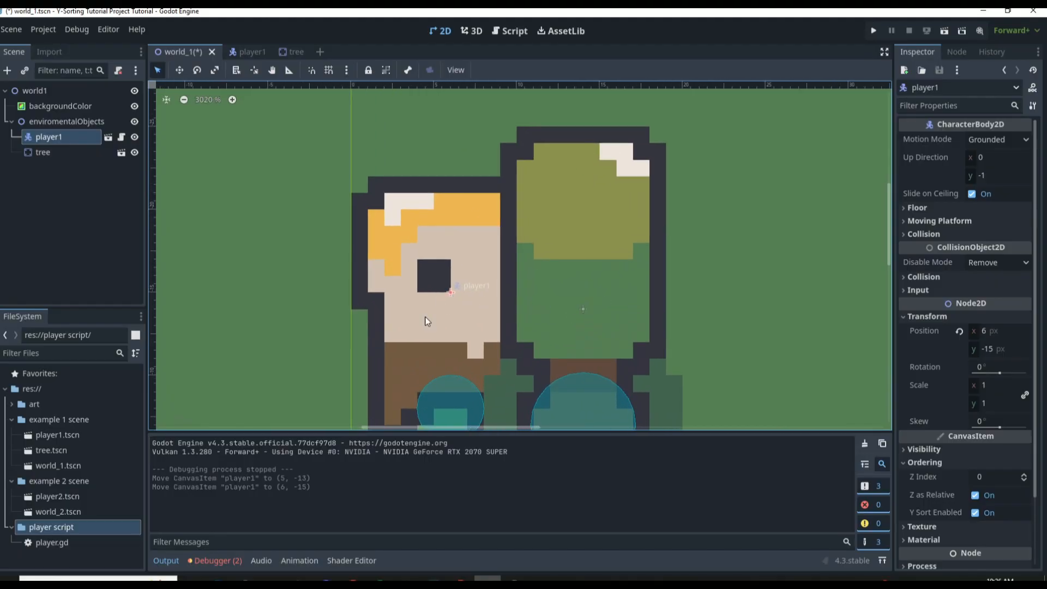
{"action": "left_click_drag", "start_coordinate": [448, 321], "coordinate": [300, 321]}
{"action": "scroll", "coordinate": [325, 273], "scroll_direction": "down", "scroll_amount": 2}
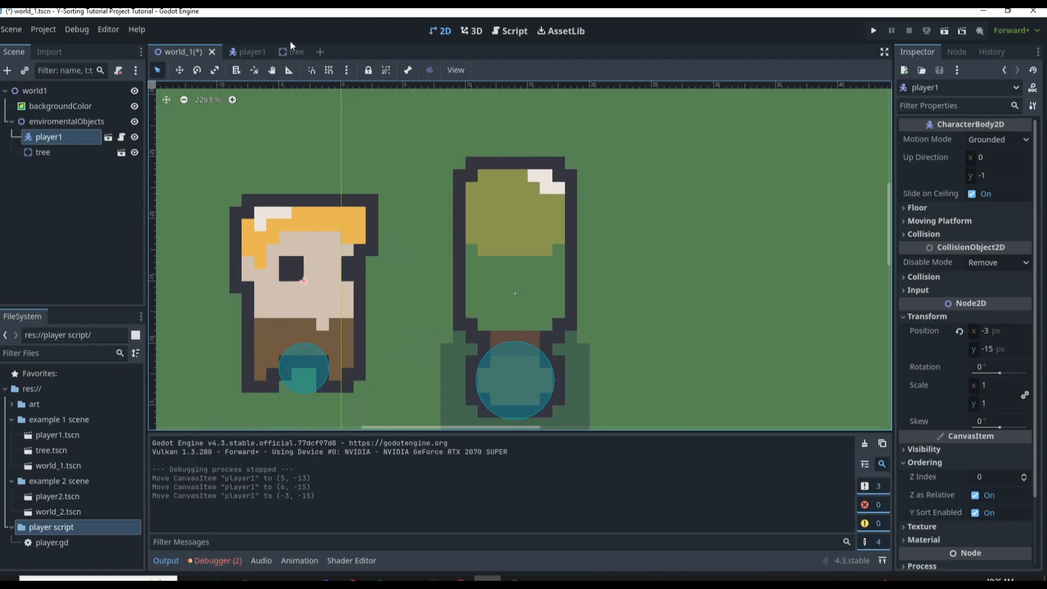
In the tree scene, set the maintreesprite's Offset y to -7 px so the trunk base sits at the origin
{"action": "left_click", "coordinate": [297, 52]}
{"action": "scroll", "coordinate": [457, 226], "scroll_direction": "up", "scroll_amount": 3}
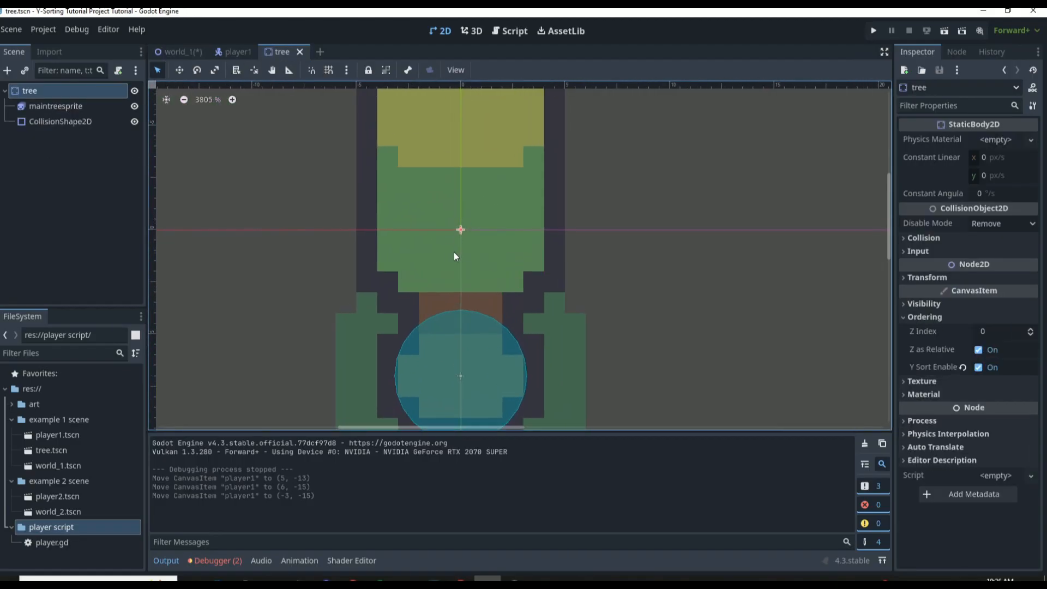
{"action": "scroll", "coordinate": [454, 252], "scroll_direction": "down", "scroll_amount": 2}
{"action": "scroll", "coordinate": [458, 211], "scroll_direction": "up", "scroll_amount": 2}
{"action": "scroll", "coordinate": [466, 266], "scroll_direction": "up", "scroll_amount": 1}
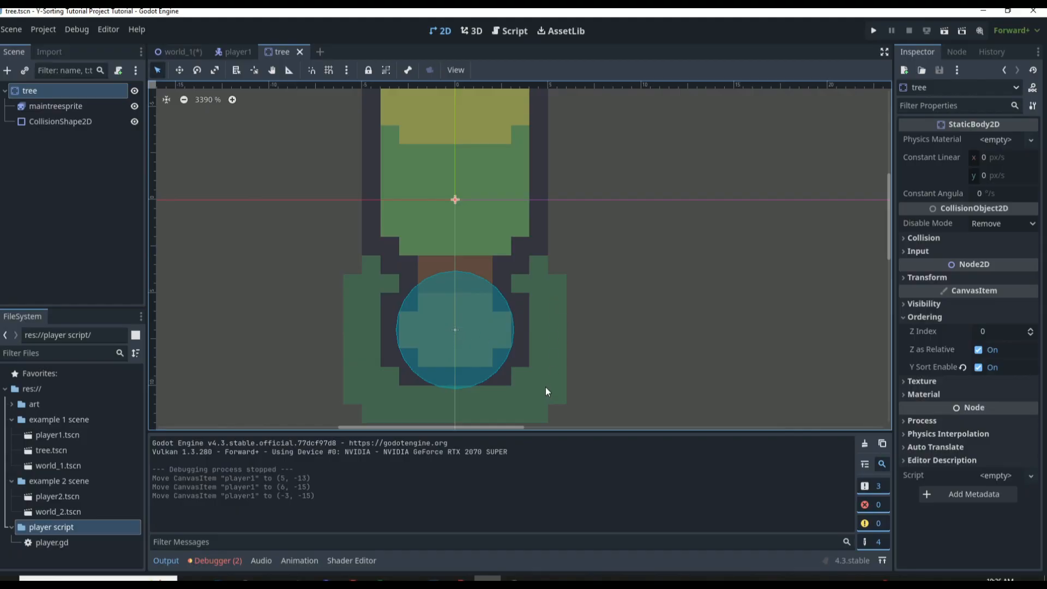
{"action": "left_click", "coordinate": [93, 108]}
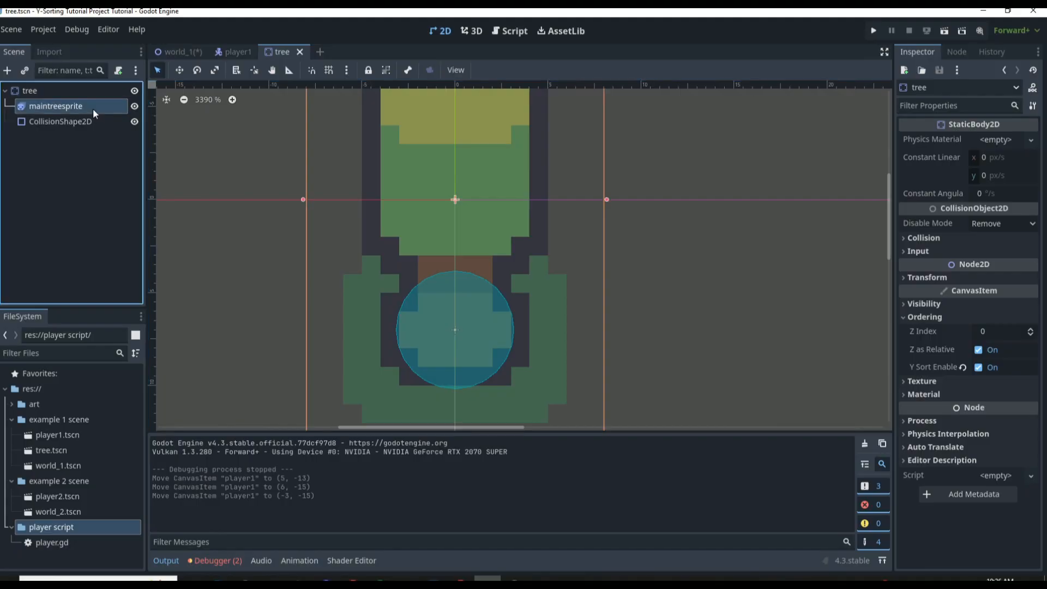
{"action": "left_click", "coordinate": [955, 221]}
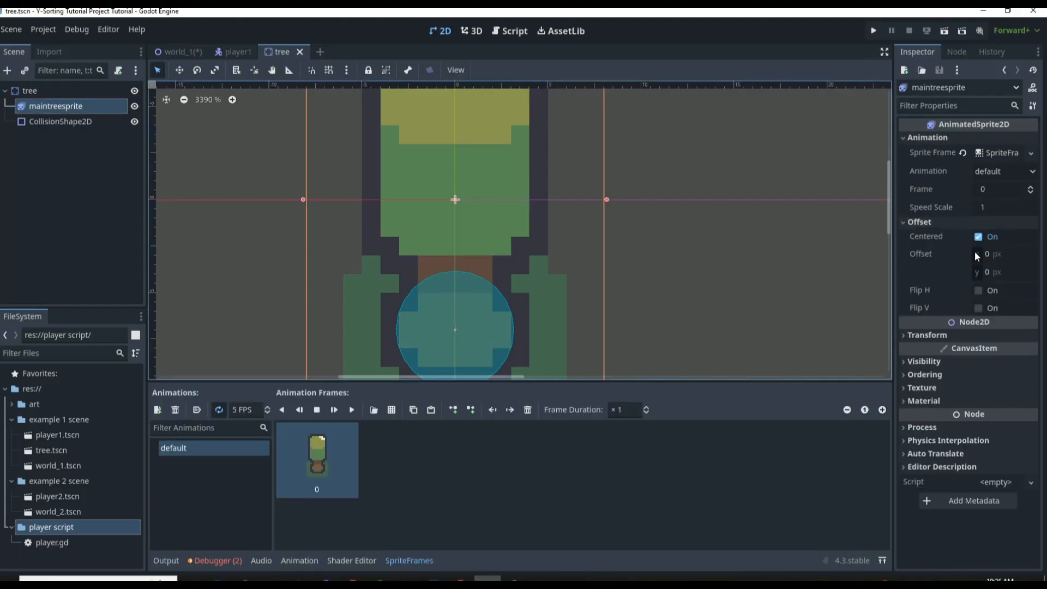
{"action": "left_click", "coordinate": [995, 272]}
{"action": "type", "text": "-7"}
{"action": "key", "text": "Return"}
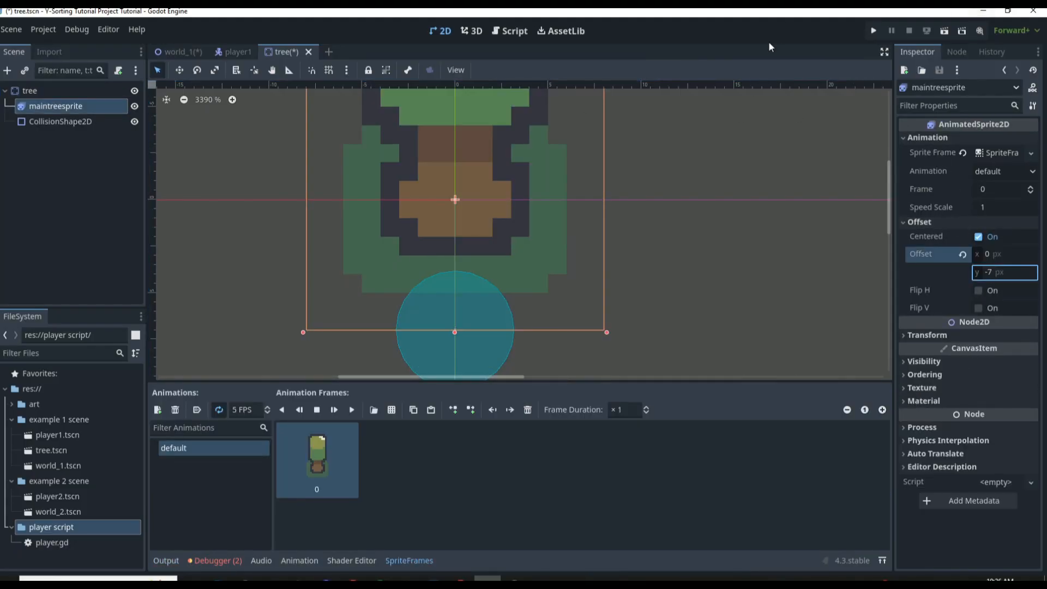
Set the tree's CollisionShape2D position y to 0 px and save the tree scene
{"action": "left_click", "coordinate": [60, 121]}
{"action": "left_click", "coordinate": [927, 233]}
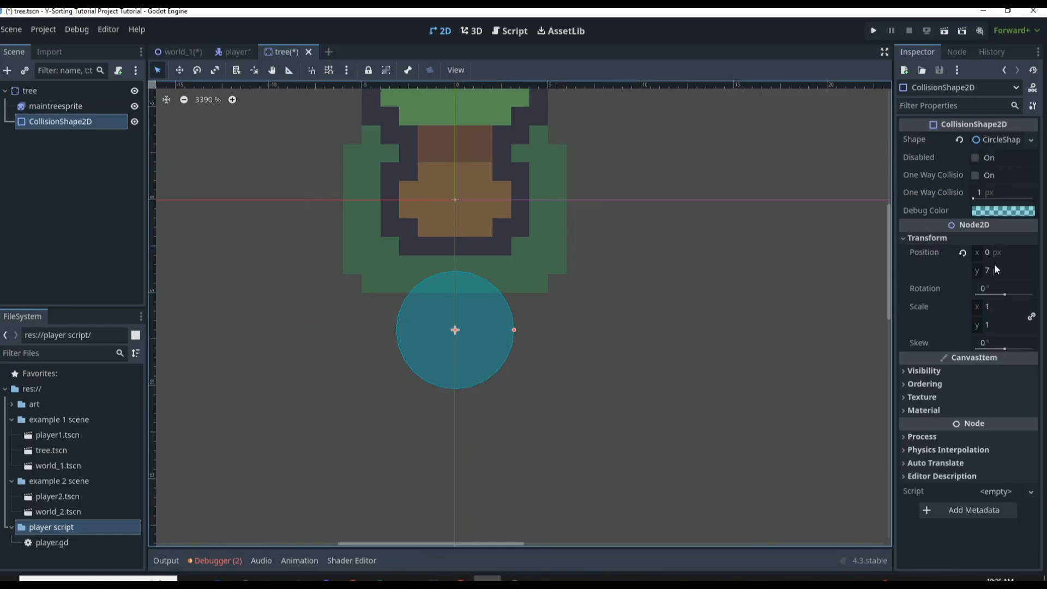
{"action": "left_click", "coordinate": [993, 267]}
{"action": "type", "text": "0"}
{"action": "key", "text": "Return"}
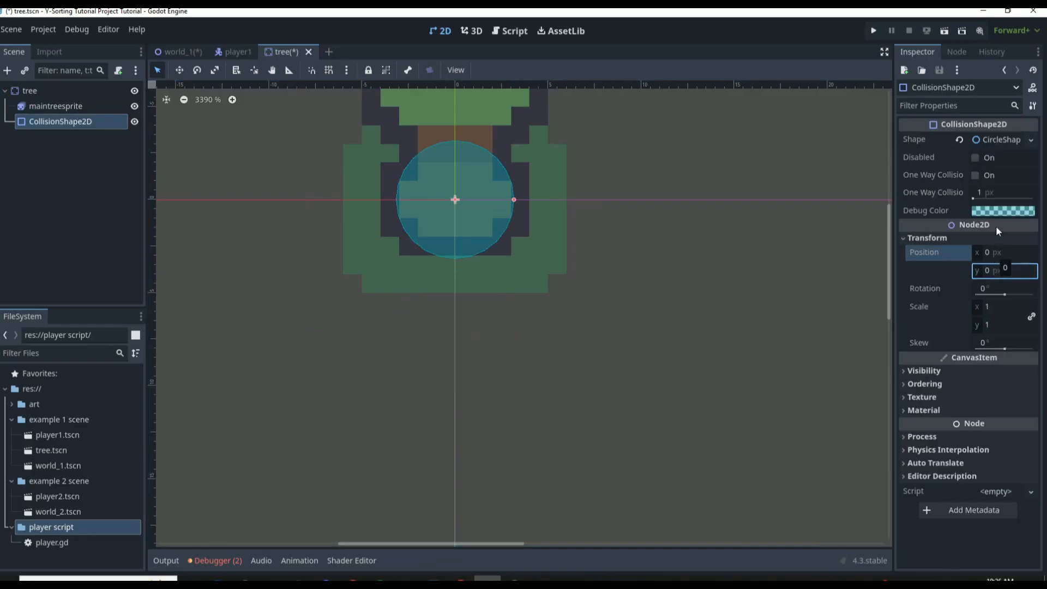
{"action": "left_click", "coordinate": [838, 195]}
{"action": "key", "text": "ctrl+s"}
{"action": "scroll", "coordinate": [463, 227], "scroll_direction": "down", "scroll_amount": 3}
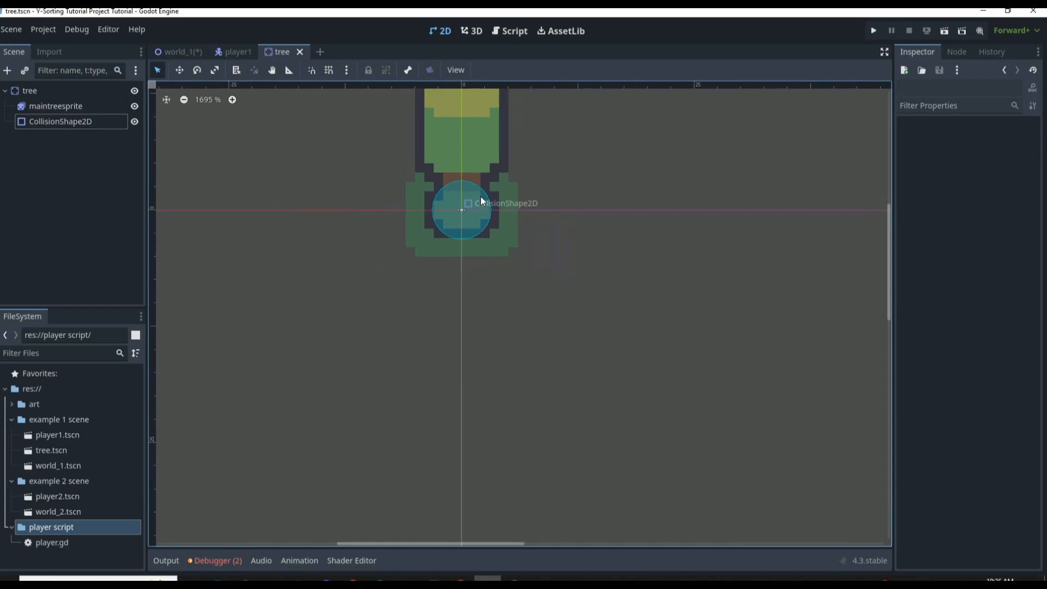
{"action": "scroll", "coordinate": [478, 122], "scroll_direction": "up", "scroll_amount": 2}
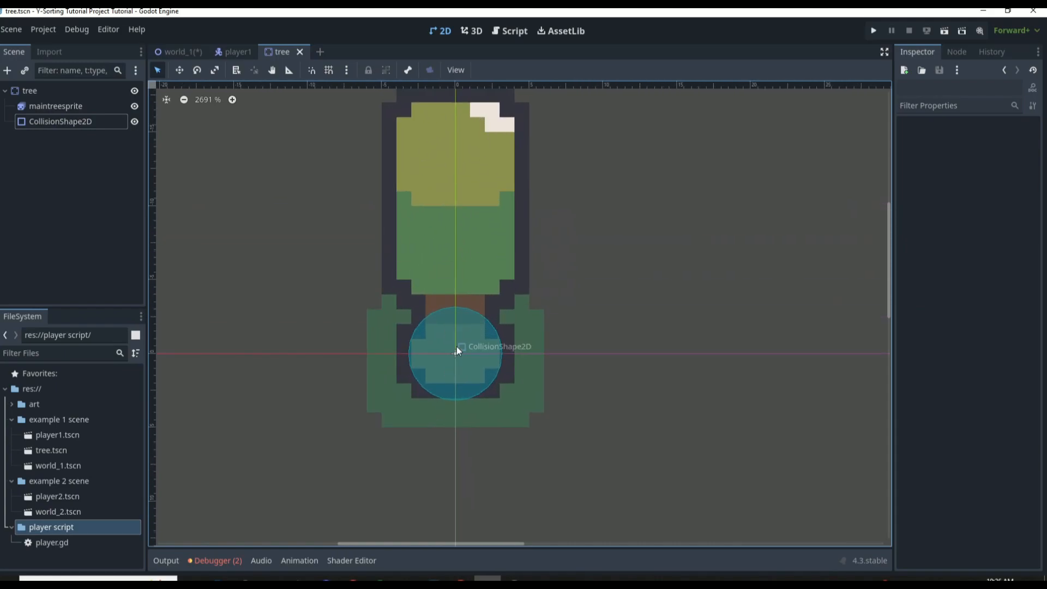
In the player1 scene, set the AnimatedSprite2D's Offset y to -7 px and show its transform values
{"action": "left_click", "coordinate": [235, 52]}
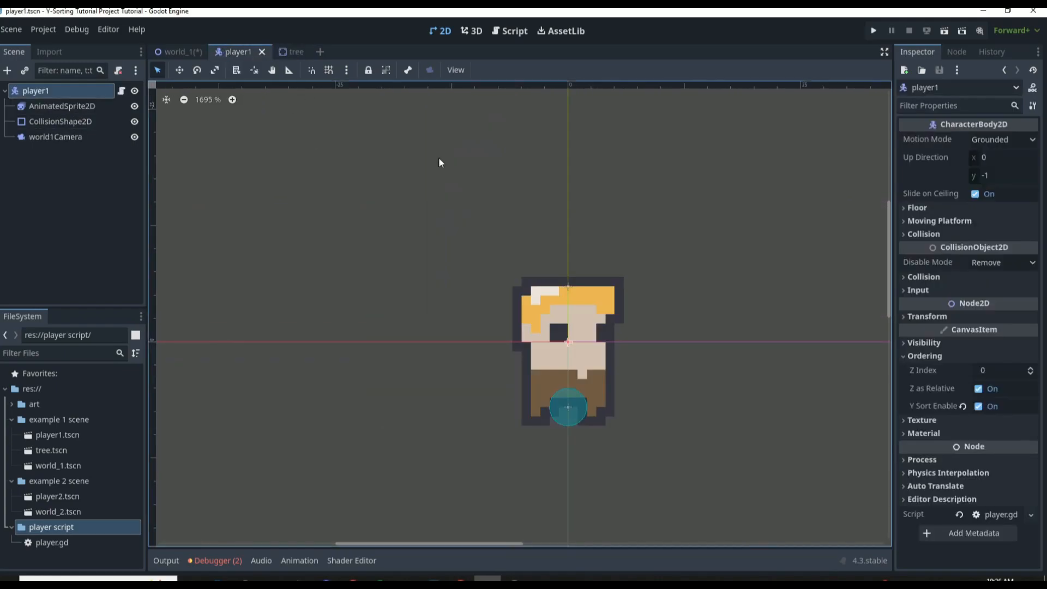
{"action": "scroll", "coordinate": [571, 333], "scroll_direction": "down", "scroll_amount": 2}
{"action": "scroll", "coordinate": [571, 337], "scroll_direction": "up", "scroll_amount": 4}
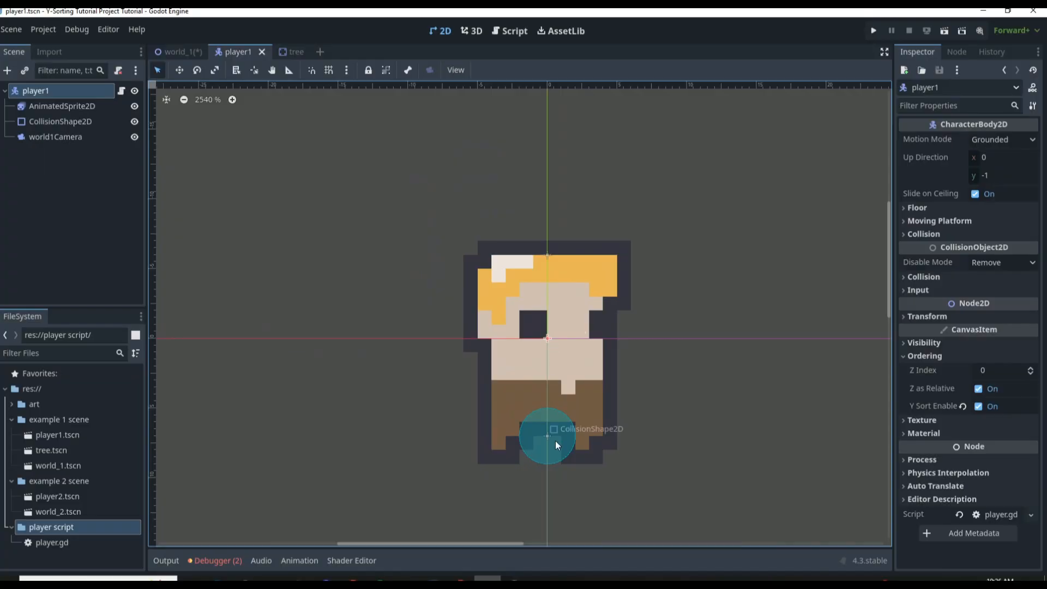
{"action": "left_click", "coordinate": [74, 119]}
{"action": "left_click", "coordinate": [68, 106]}
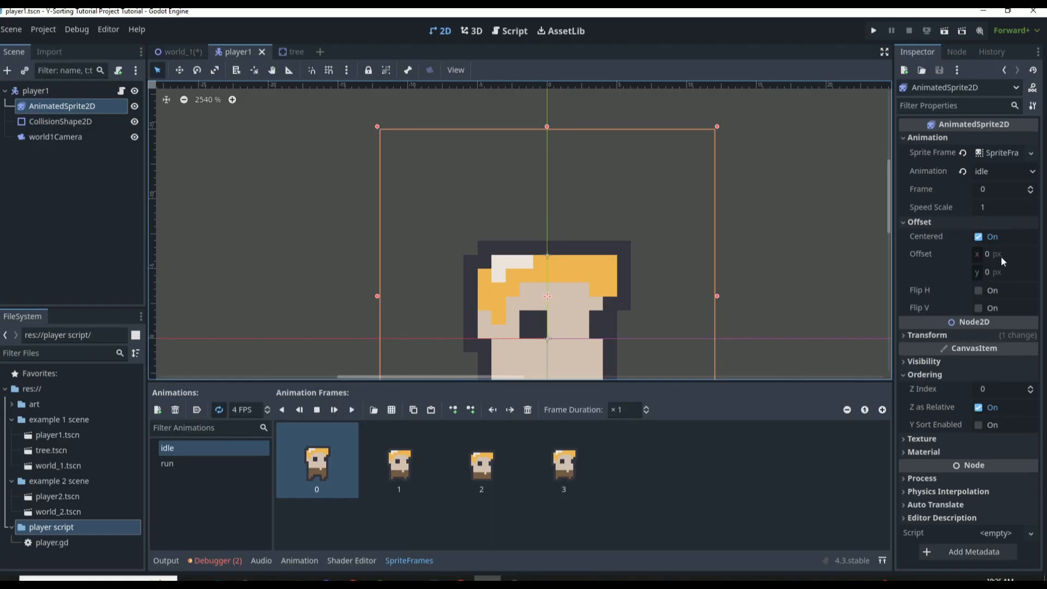
{"action": "left_click", "coordinate": [1001, 271]}
{"action": "key", "text": "Return"}
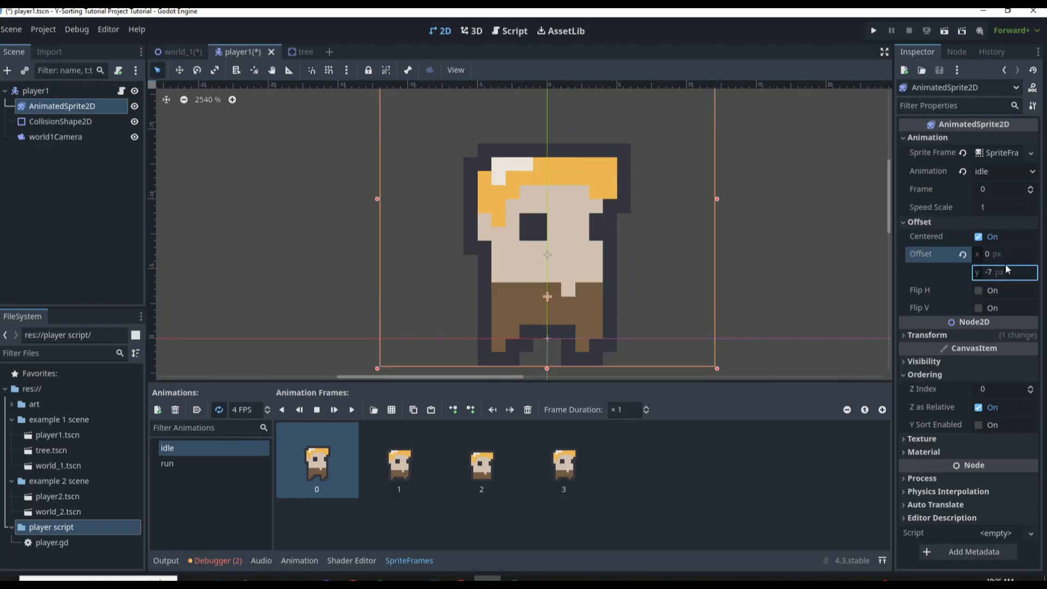
{"action": "scroll", "coordinate": [622, 279], "scroll_direction": "down", "scroll_amount": 4}
{"action": "scroll", "coordinate": [594, 341], "scroll_direction": "up", "scroll_amount": 1}
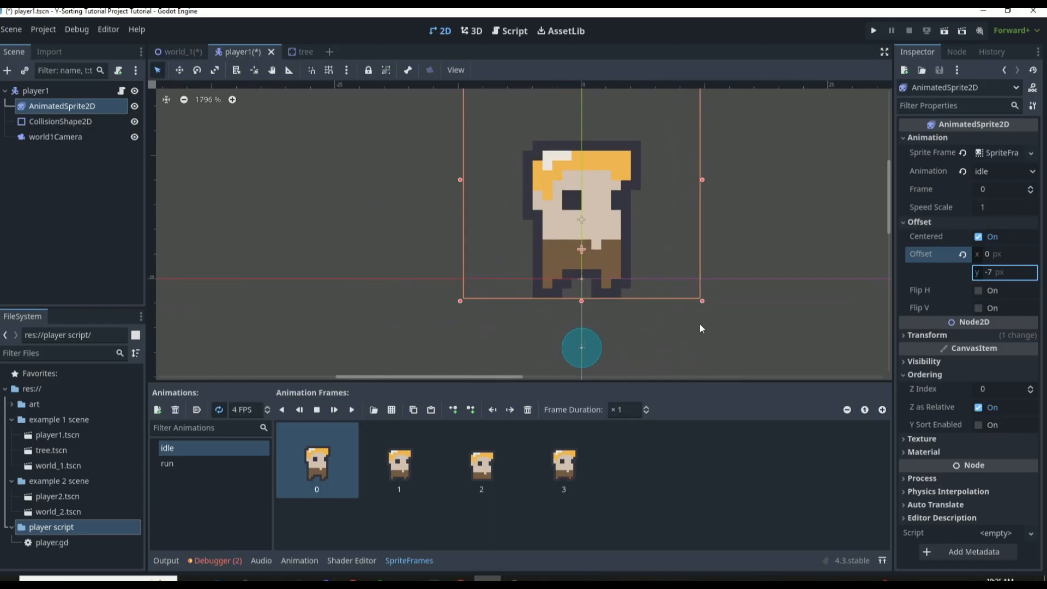
{"action": "left_click", "coordinate": [975, 335]}
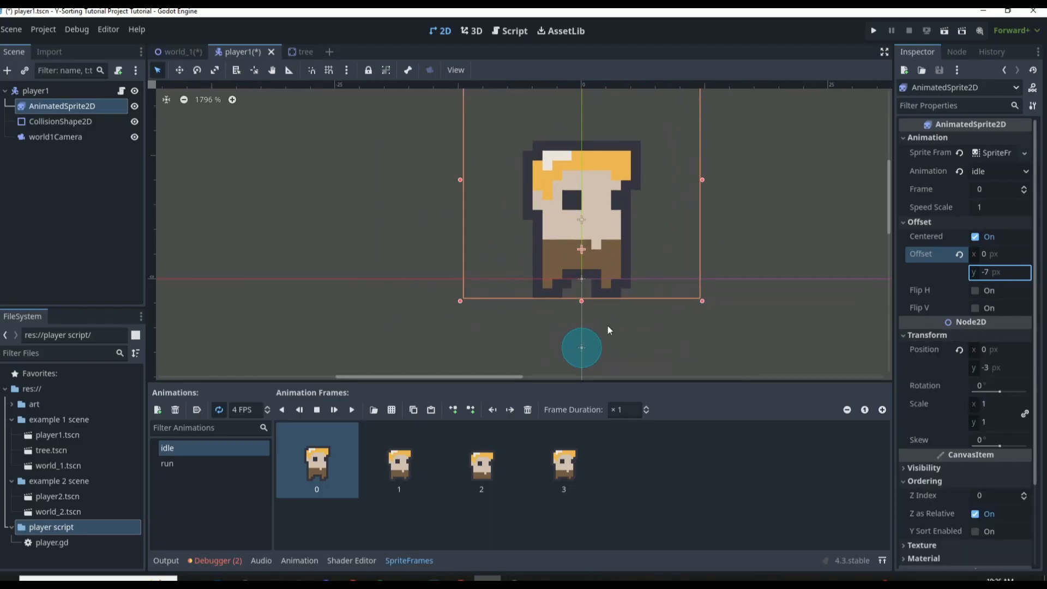
Set the player's CollisionShape2D position y to 0 px and save the scene
{"action": "left_click", "coordinate": [39, 122]}
{"action": "left_click", "coordinate": [994, 266]}
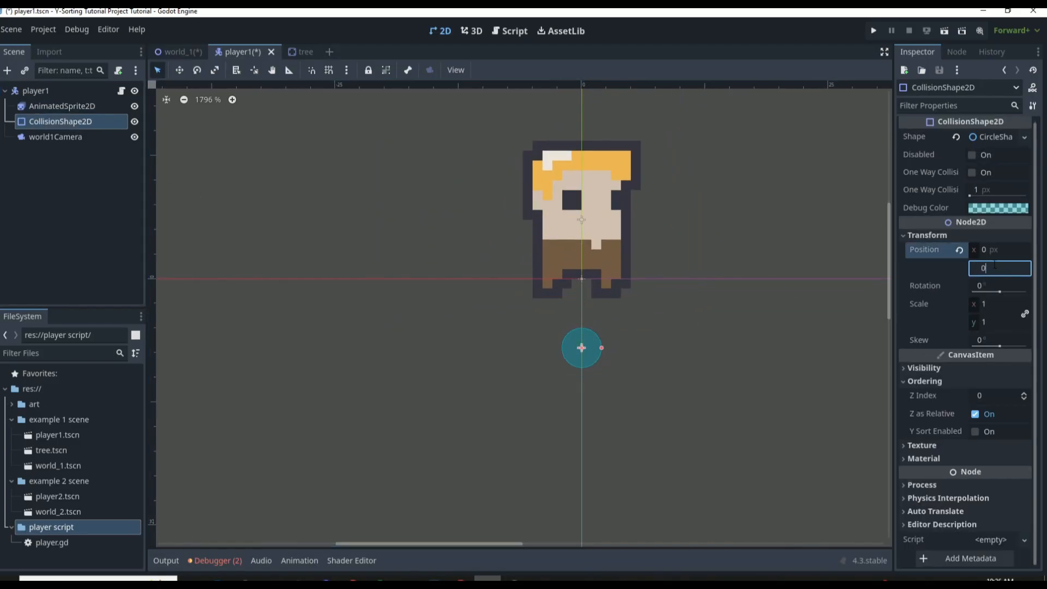
{"action": "type", "text": "0"}
{"action": "key", "text": "Return"}
{"action": "key", "text": "ctrl+s"}
Move player1 to (1, -14) in world_1, and run the scene to walk the player up and down against the tree trunk
{"action": "left_click", "coordinate": [189, 55]}
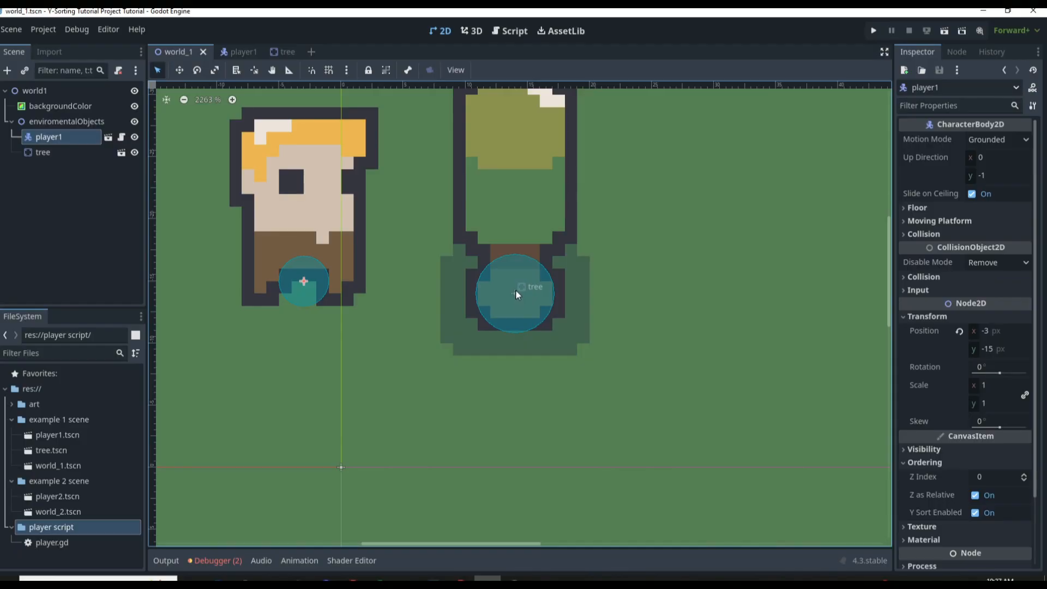
{"action": "left_click_drag", "start_coordinate": [261, 192], "coordinate": [329, 193]}
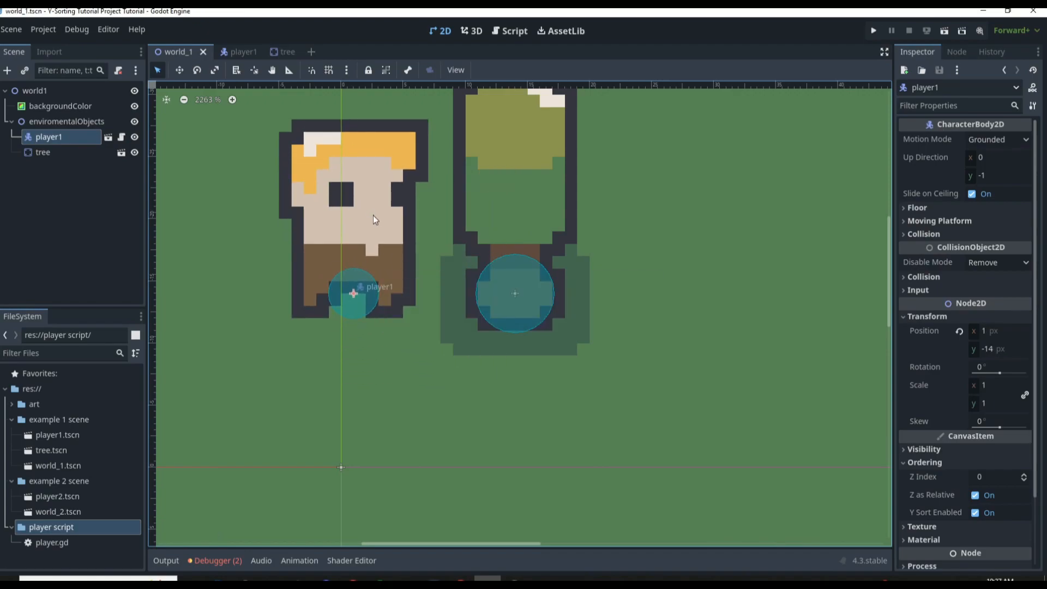
{"action": "key", "text": "F6"}
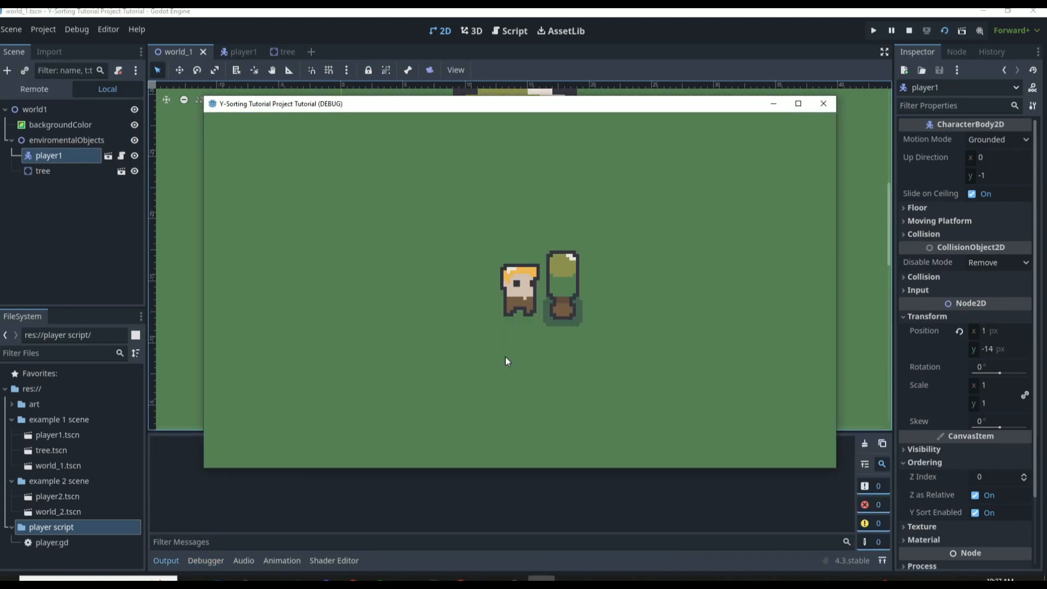
{"action": "key", "text": "Right"}
{"action": "key", "text": "Down"}
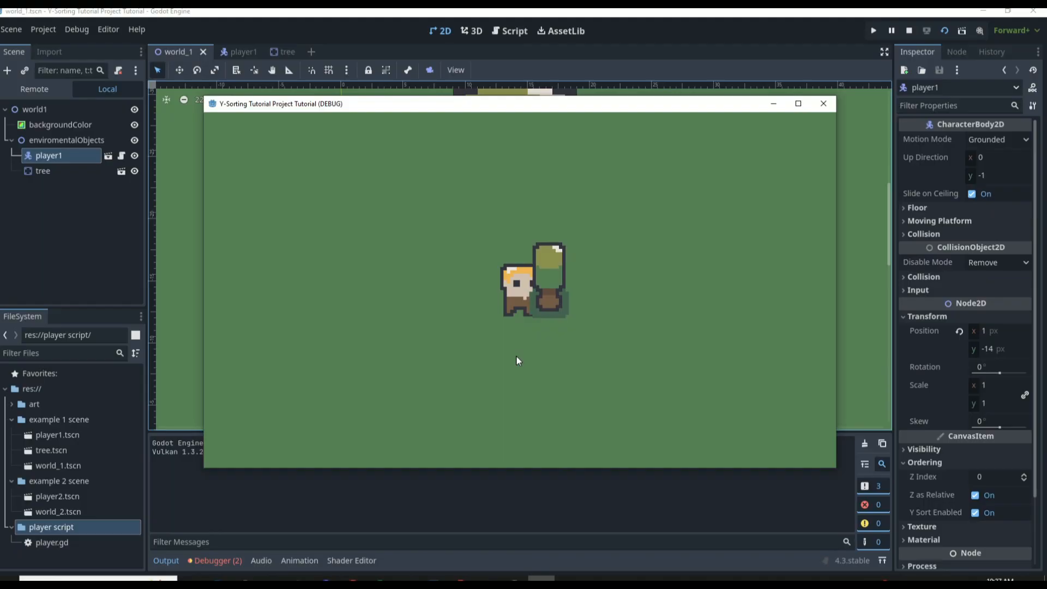
{"action": "key", "text": "Up"}
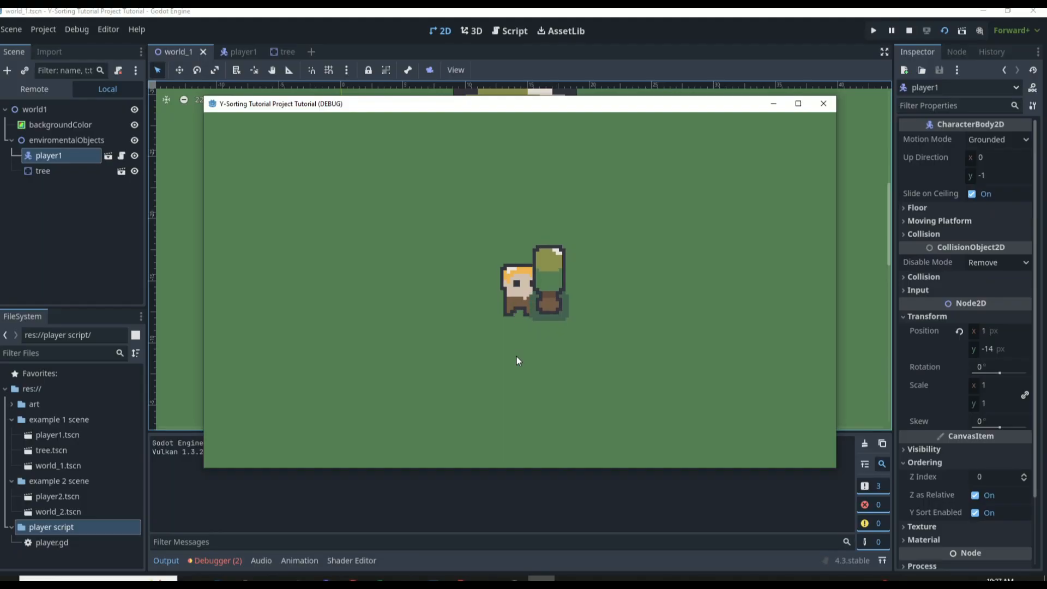
{"action": "key", "text": "Down"}
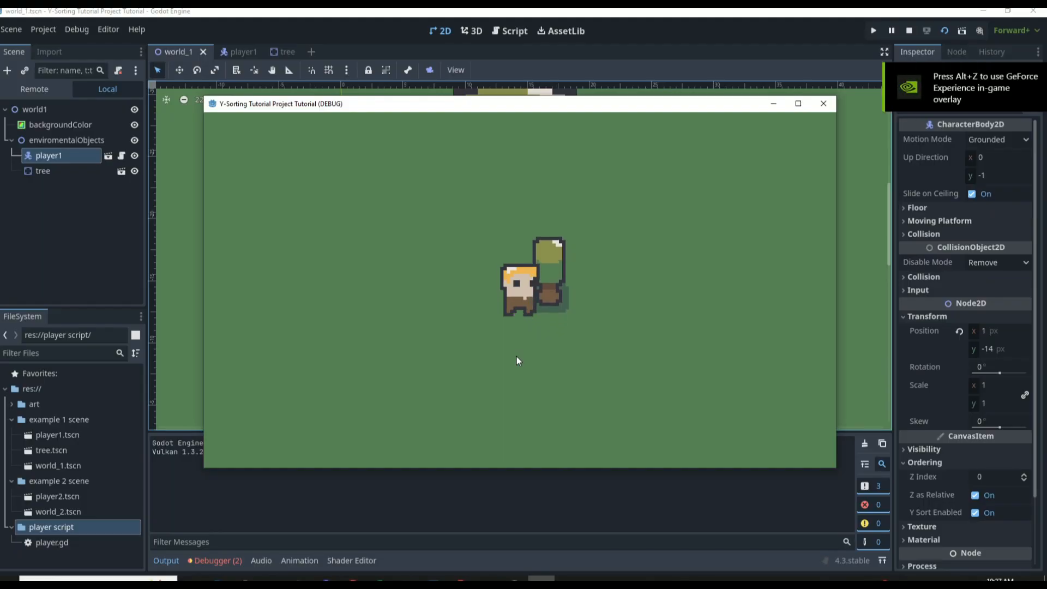
{"action": "key", "text": "Up"}
{"action": "key", "text": "Down"}
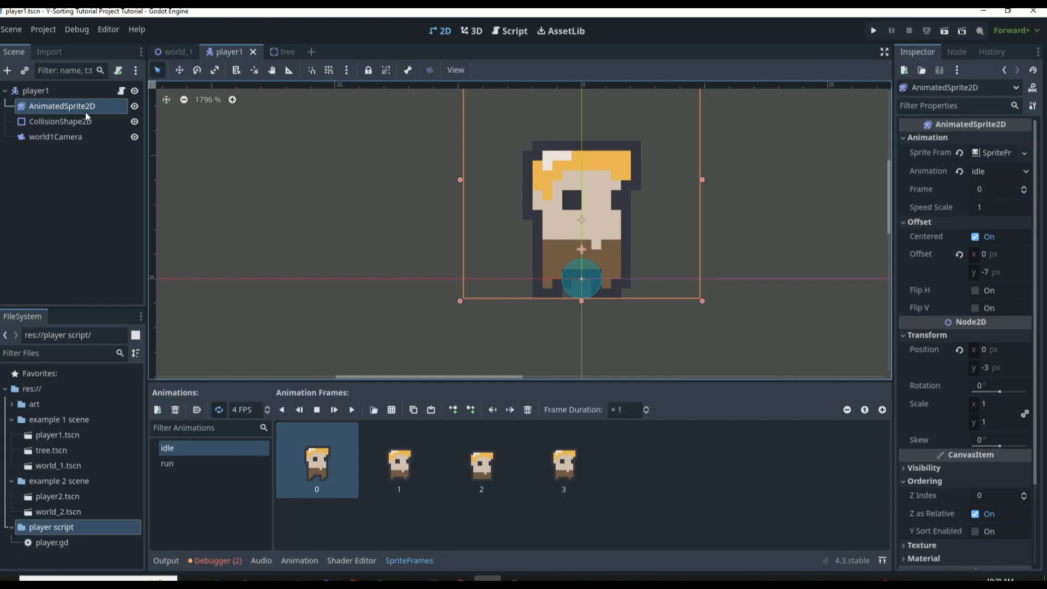
Reset the AnimatedSprite2D's position, then set its y to -3 px and inspect the sprite origin against the collision circle
{"action": "left_click", "coordinate": [959, 351]}
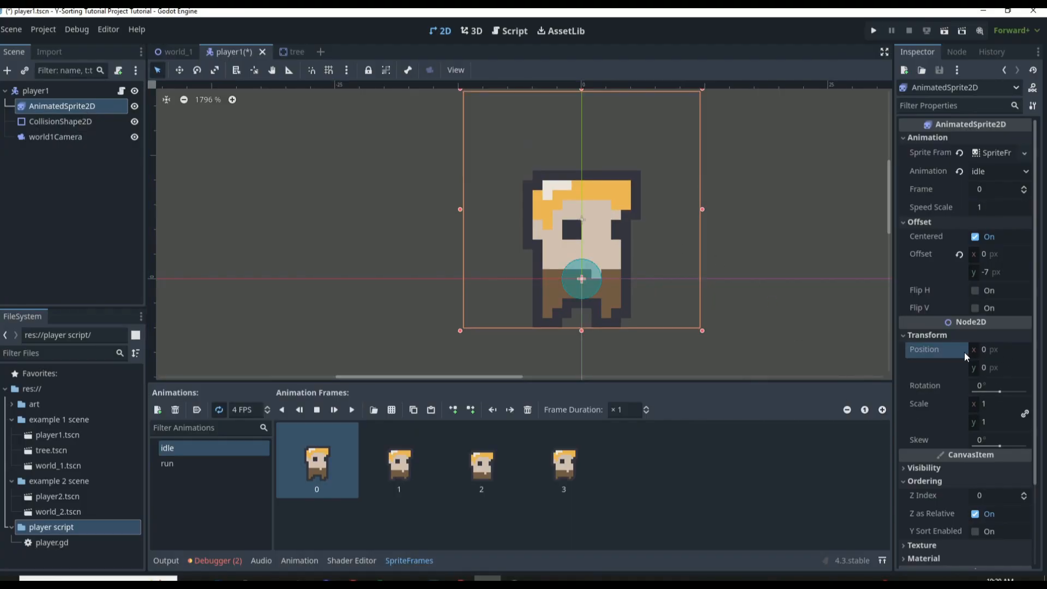
{"action": "left_click", "coordinate": [998, 272]}
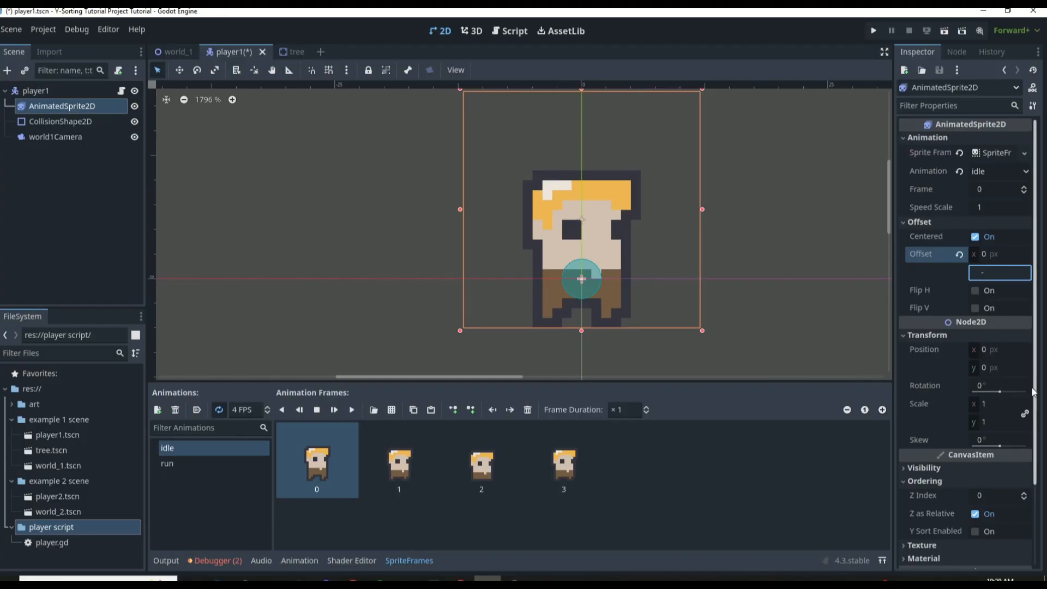
{"action": "left_click", "coordinate": [1011, 369]}
{"action": "type", "text": "3"}
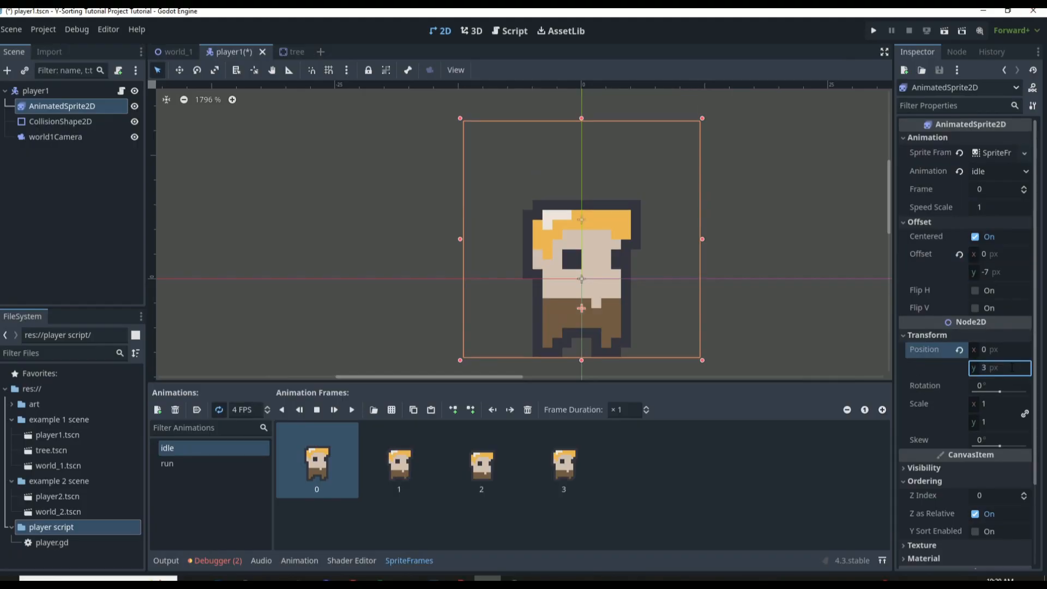
{"action": "left_click", "coordinate": [990, 366]}
{"action": "type", "text": "-3"}
{"action": "key", "text": "Return"}
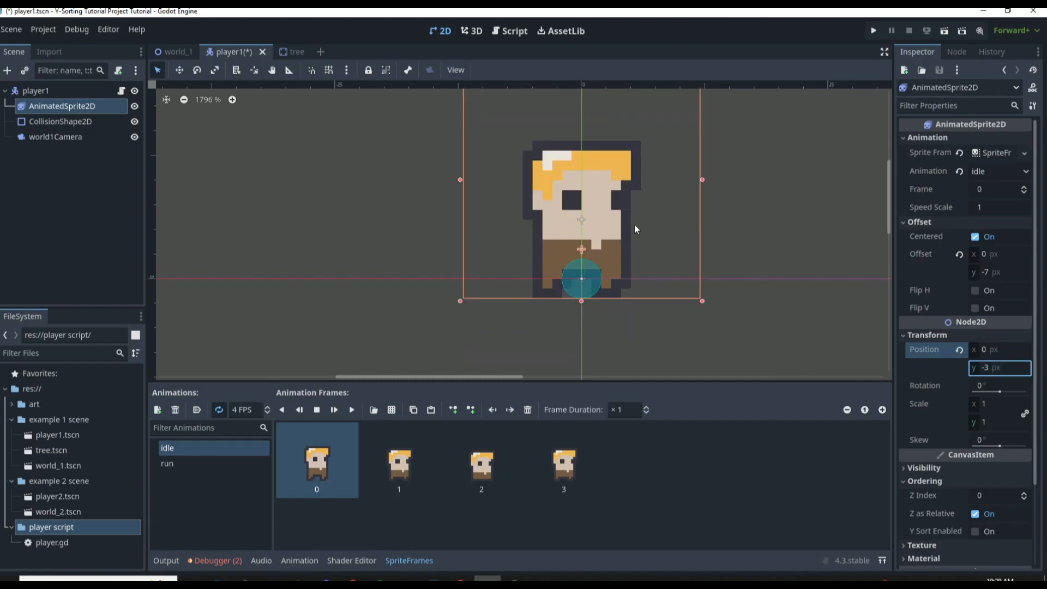
{"action": "scroll", "coordinate": [605, 249], "scroll_direction": "up", "scroll_amount": 5}
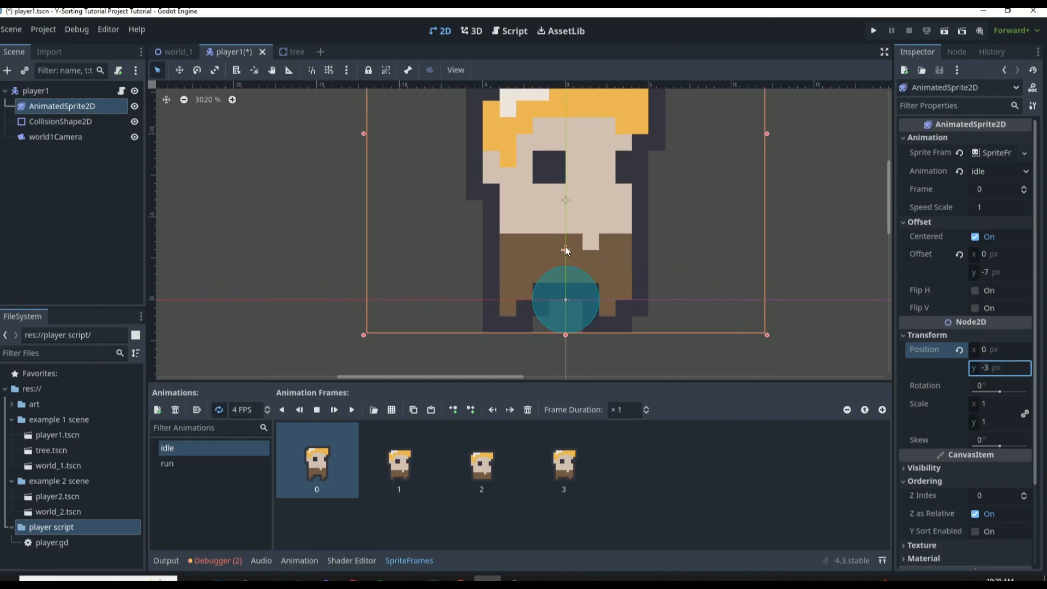
{"action": "scroll", "coordinate": [543, 254], "scroll_direction": "up", "scroll_amount": 2}
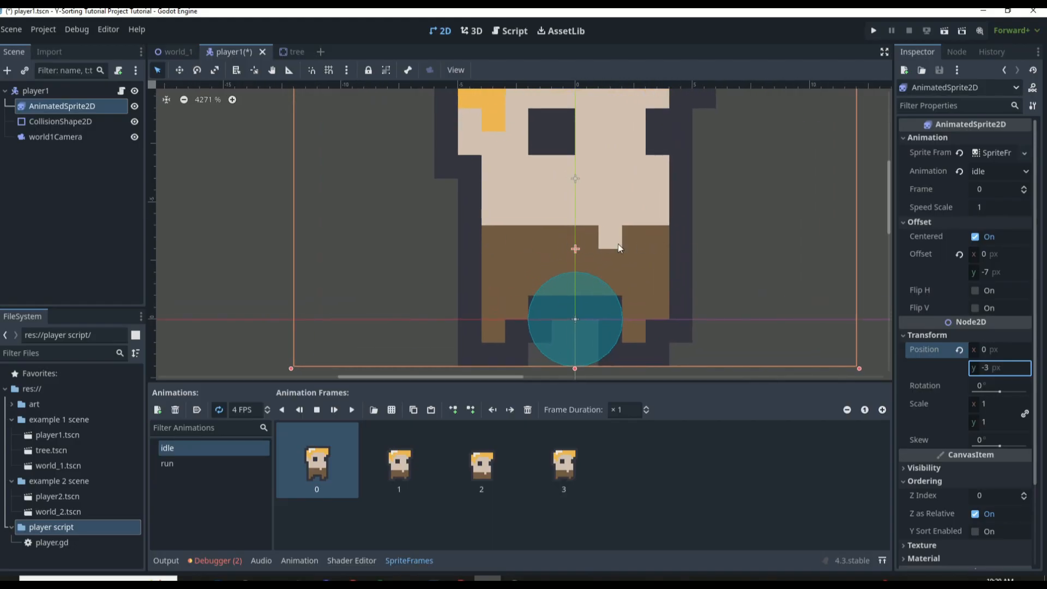
Check player1's origin and collision circle beside the tree trunk in world_1
{"action": "left_click", "coordinate": [175, 51]}
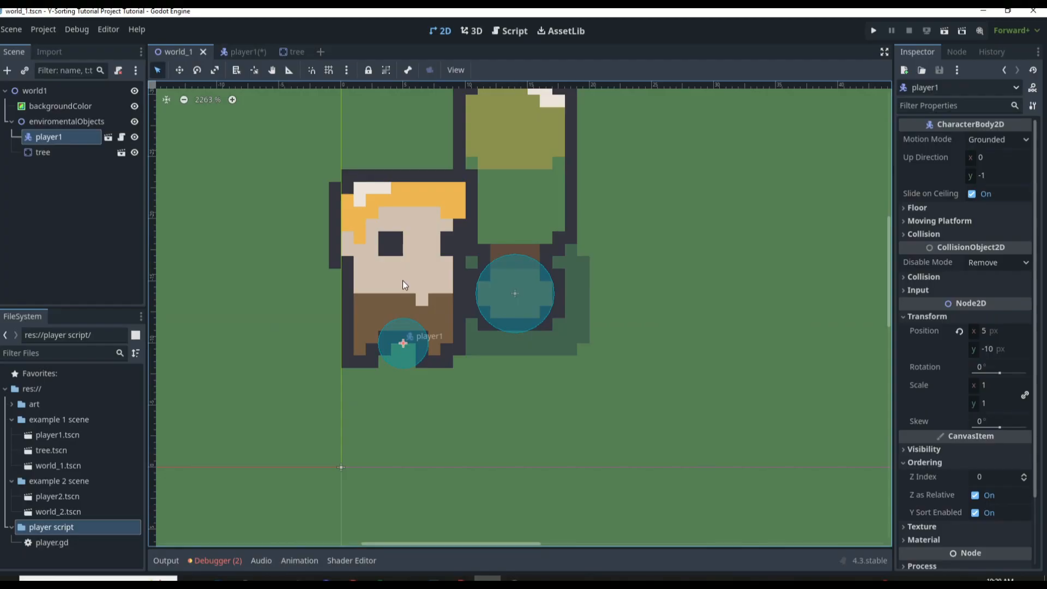
{"action": "mouse_move", "coordinate": [402, 280]}
{"action": "left_mouse_down"}
{"action": "mouse_move", "coordinate": [399, 265]}
{"action": "mouse_move", "coordinate": [403, 287]}
{"action": "left_mouse_up"}
{"action": "mouse_move", "coordinate": [376, 260]}
{"action": "left_mouse_down"}
{"action": "mouse_move", "coordinate": [374, 251]}
{"action": "mouse_move", "coordinate": [378, 262]}
{"action": "left_mouse_up"}
In the player1 scene, set the AnimatedSprite2D's position y to 0 px and its Offset y to -10 px
{"action": "left_click", "coordinate": [243, 51]}
{"action": "left_click", "coordinate": [996, 367]}
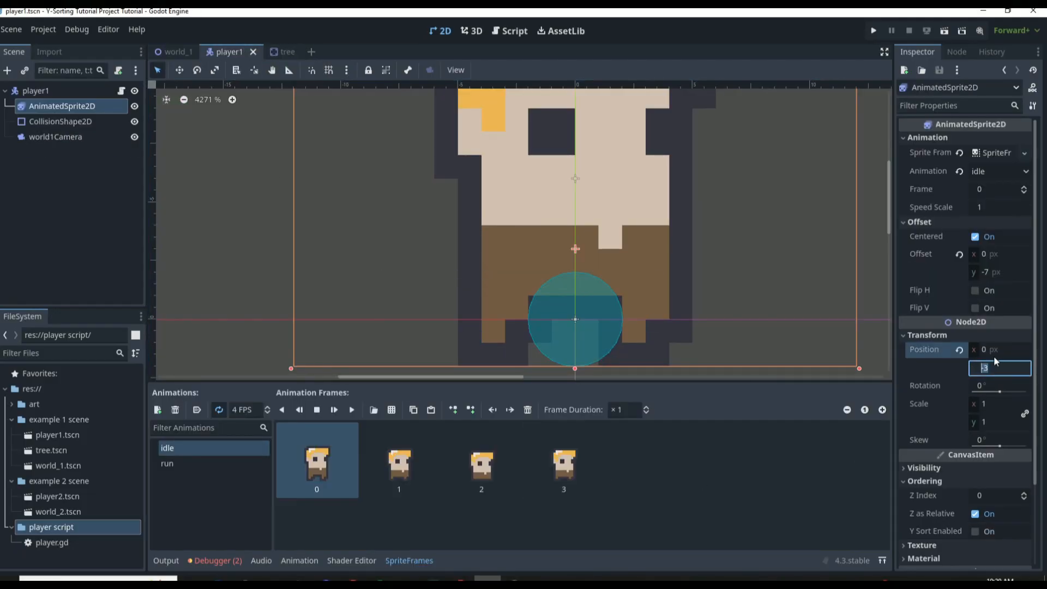
{"action": "type", "text": "0"}
{"action": "key", "text": "Return"}
{"action": "left_click", "coordinate": [1008, 271]}
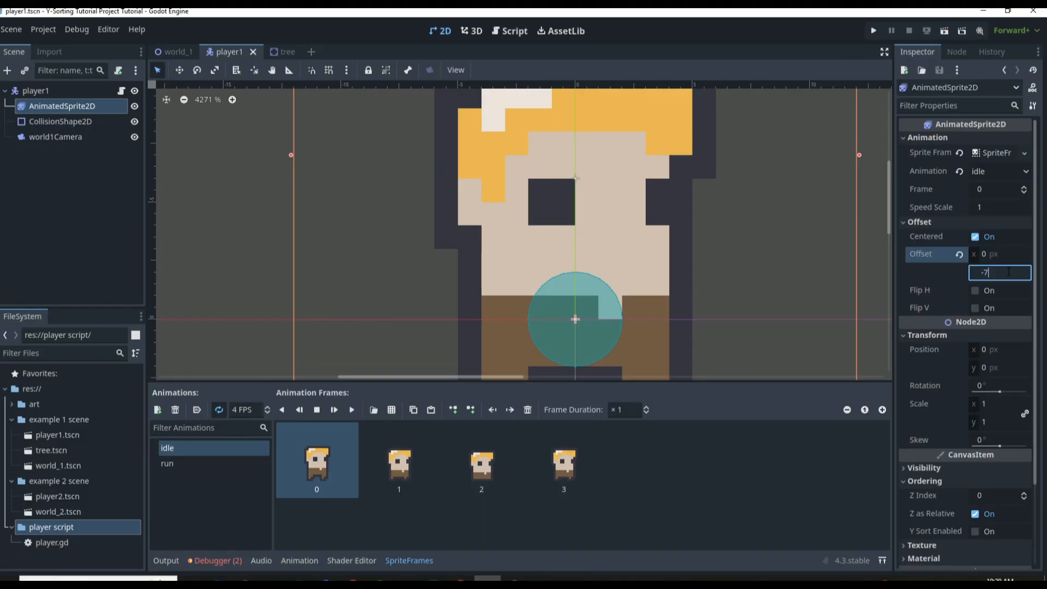
{"action": "type", "text": "-10"}
{"action": "key", "text": "Return"}
{"action": "scroll", "coordinate": [581, 184], "scroll_direction": "down", "scroll_amount": 4}
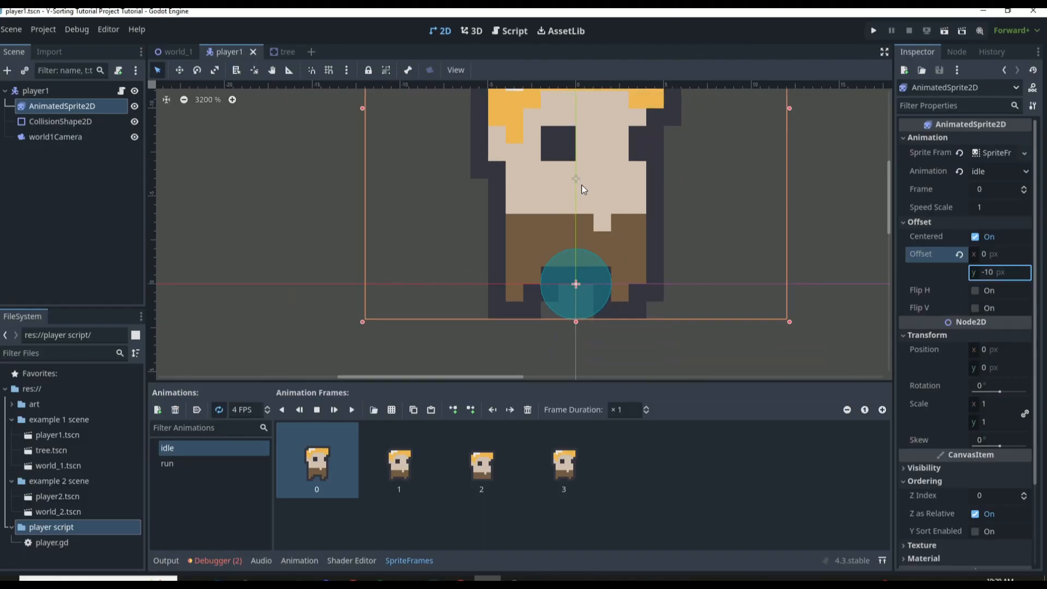
{"action": "left_click", "coordinate": [642, 315]}
{"action": "scroll", "coordinate": [597, 234], "scroll_direction": "up", "scroll_amount": 4}
{"action": "left_click", "coordinate": [559, 185]}
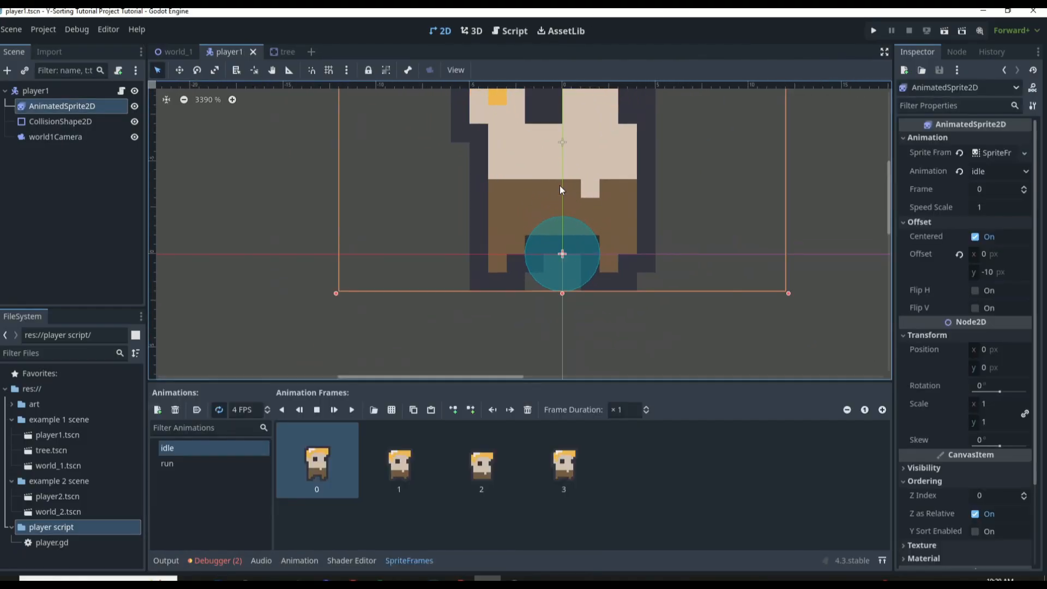
Run world_1, walk the player up and down beside the tree trunk to test the sorting, and close the game
{"action": "left_click", "coordinate": [184, 51]}
{"action": "key", "text": "F6"}
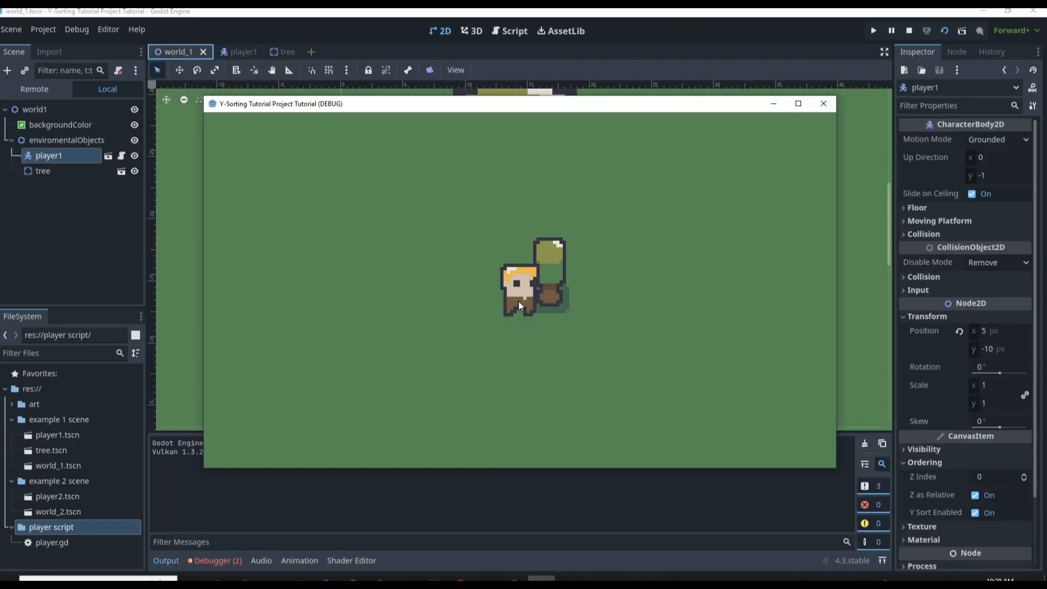
{"action": "key", "text": "Up"}
{"action": "key", "text": "Up"}
{"action": "key", "text": "Down"}
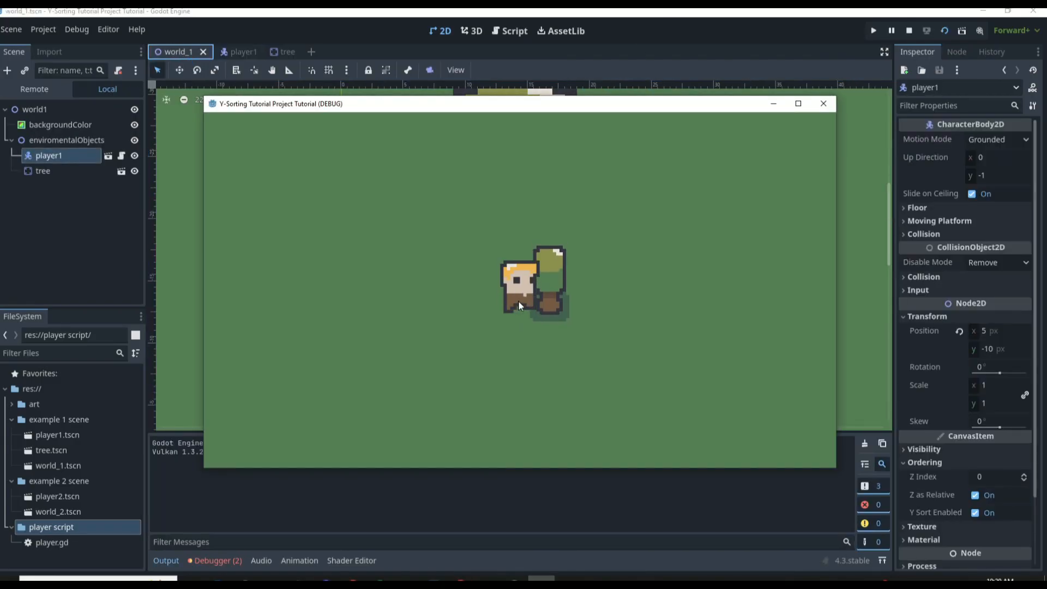
{"action": "key", "text": "Up"}
{"action": "key", "text": "Down"}
{"action": "key", "text": "Up"}
{"action": "key", "text": "Down"}
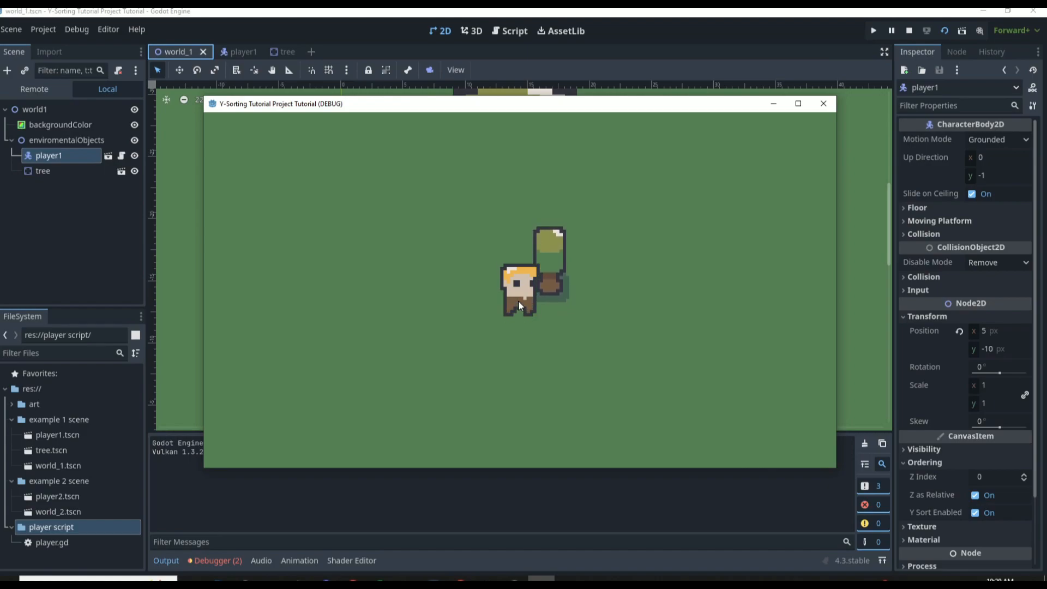
{"action": "key", "text": "Up"}
{"action": "key", "text": "Down"}
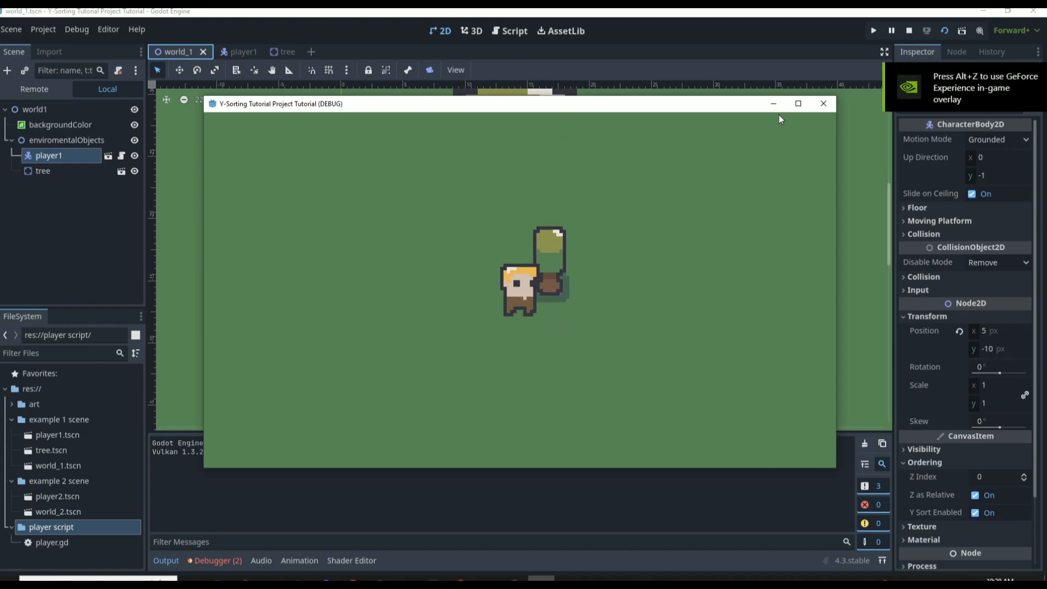
{"action": "left_click", "coordinate": [823, 104]}
Move the tree to (21, -13) and player1 to (1, -13) in world_1, and save the scene
{"action": "left_click_drag", "start_coordinate": [388, 247], "coordinate": [524, 248]}
{"action": "left_click_drag", "start_coordinate": [395, 214], "coordinate": [334, 211]}
{"action": "key", "text": "ctrl+s"}
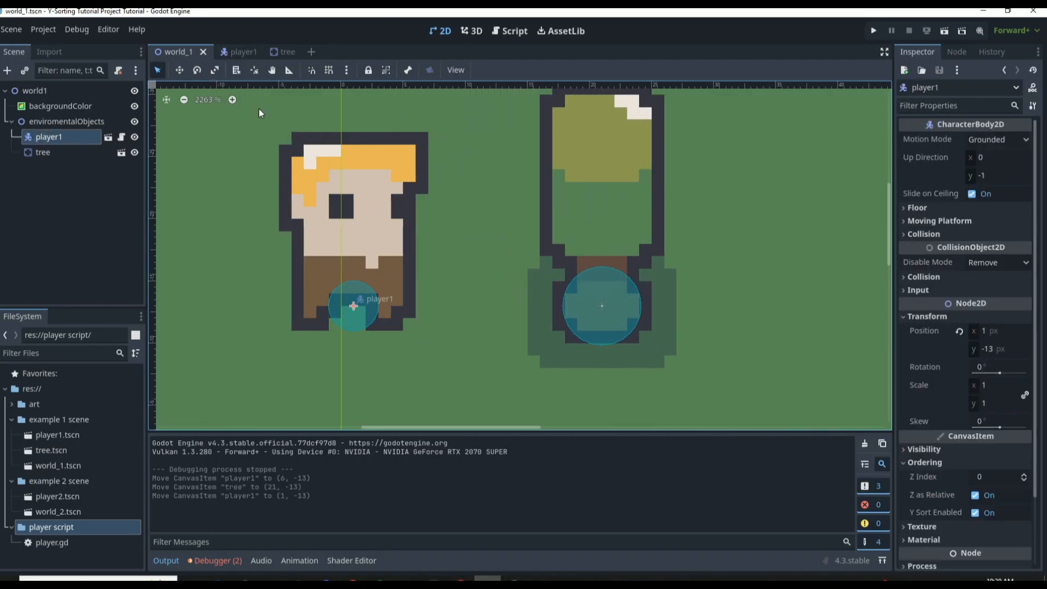
Run the project, walk the player around the tree to test the sorting from all sides, and close the game
{"action": "key", "text": "F5"}
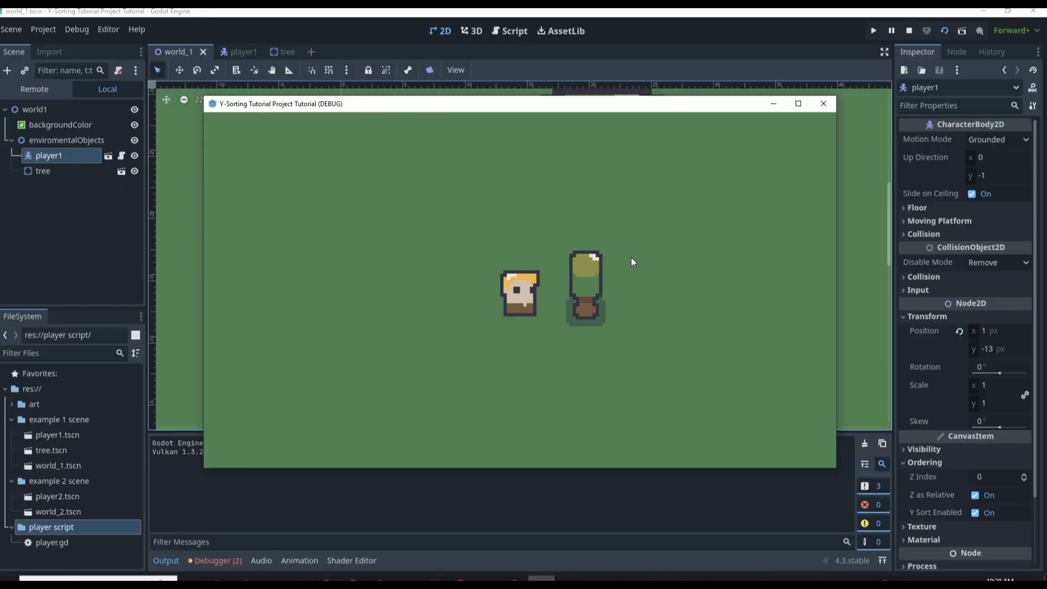
{"action": "key", "text": "Up"}
{"action": "key", "text": "Right"}
{"action": "key", "text": "Down"}
{"action": "key", "text": "Left"}
{"action": "key", "text": "Up"}
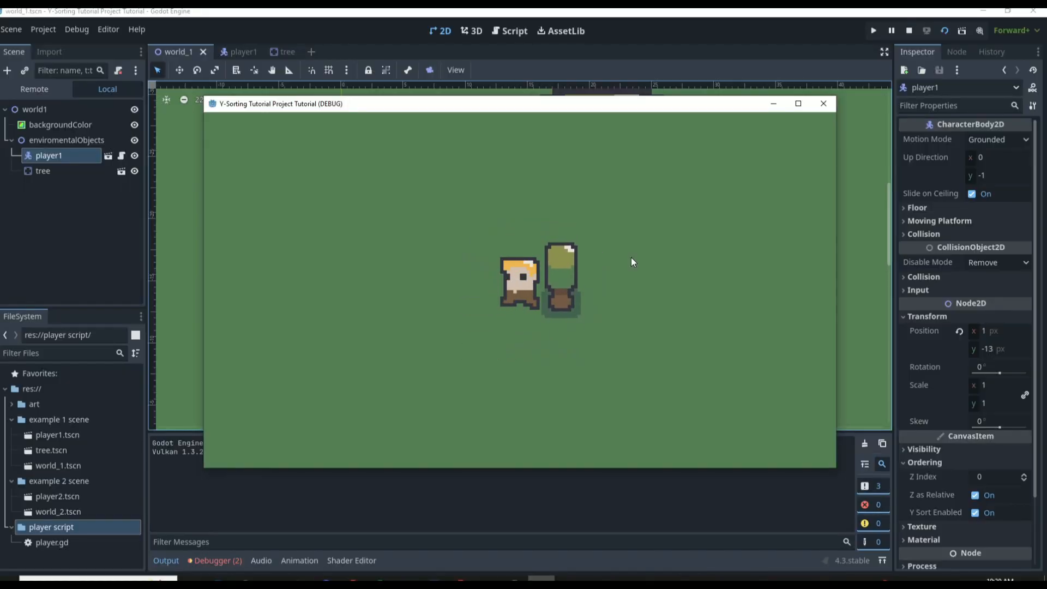
{"action": "key", "text": "Right"}
{"action": "key", "text": "Down"}
{"action": "key", "text": "Left"}
{"action": "key", "text": "Up"}
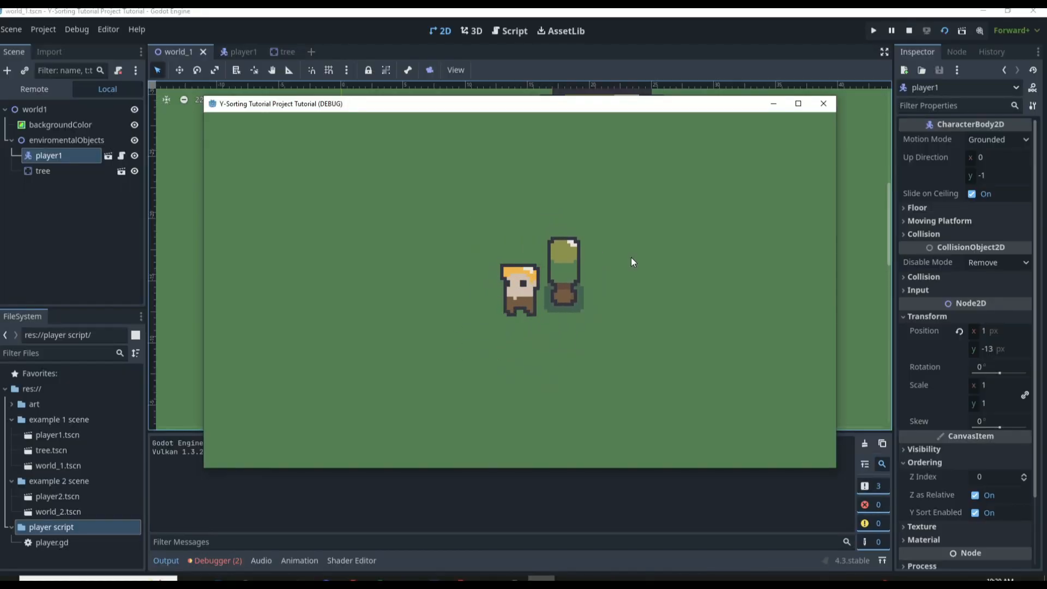
{"action": "key", "text": "Down"}
{"action": "key", "text": "Up"}
{"action": "left_click", "coordinate": [824, 103]}
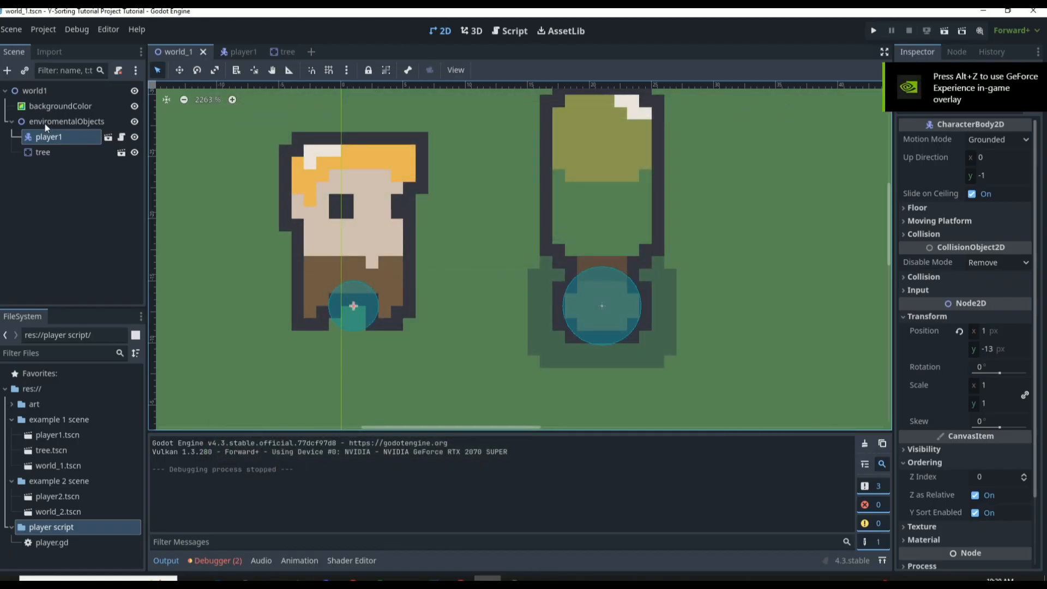
Paste a copy of the tree under enviromentalObjects and place it at (-31, -16)
{"action": "left_click", "coordinate": [65, 153]}
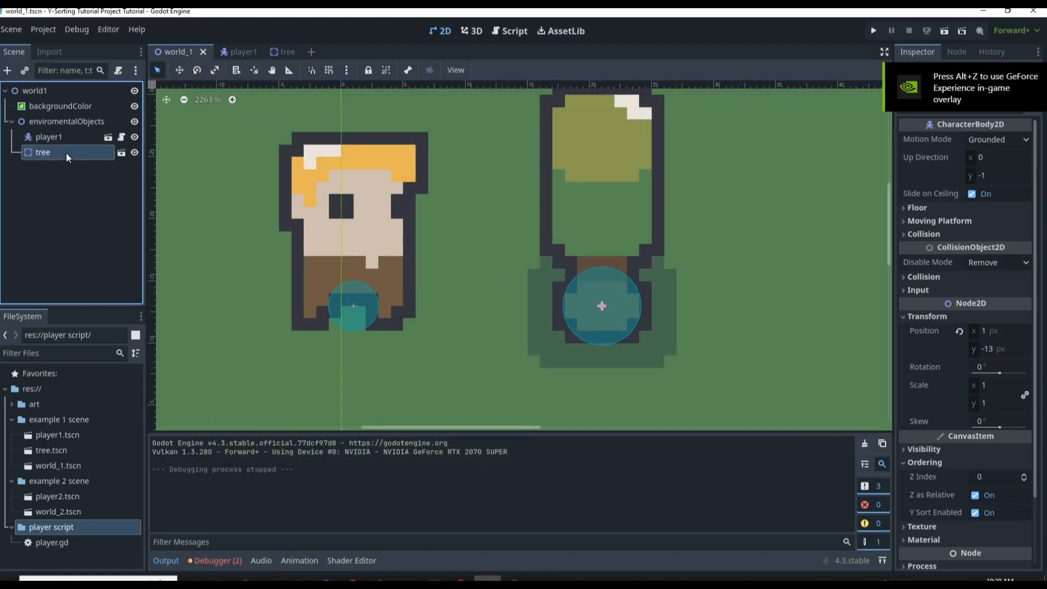
{"action": "key", "text": "ctrl+c"}
{"action": "left_click", "coordinate": [57, 120]}
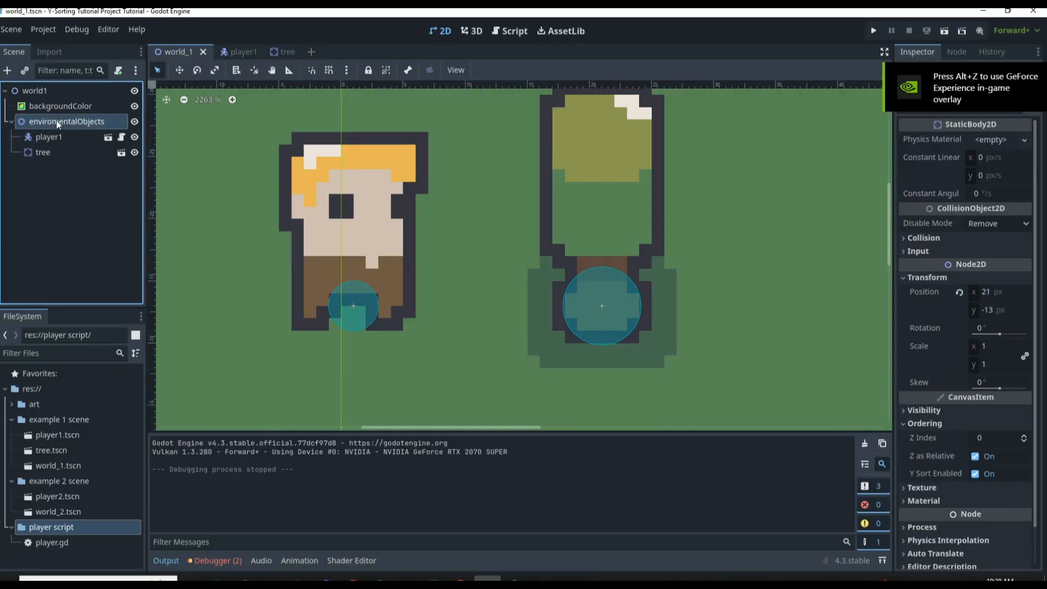
{"action": "key", "text": "ctrl+v"}
{"action": "scroll", "coordinate": [403, 185], "scroll_direction": "down", "scroll_amount": 5}
{"action": "scroll", "coordinate": [423, 203], "scroll_direction": "down", "scroll_amount": 2}
{"action": "left_click_drag", "start_coordinate": [462, 201], "coordinate": [241, 167]}
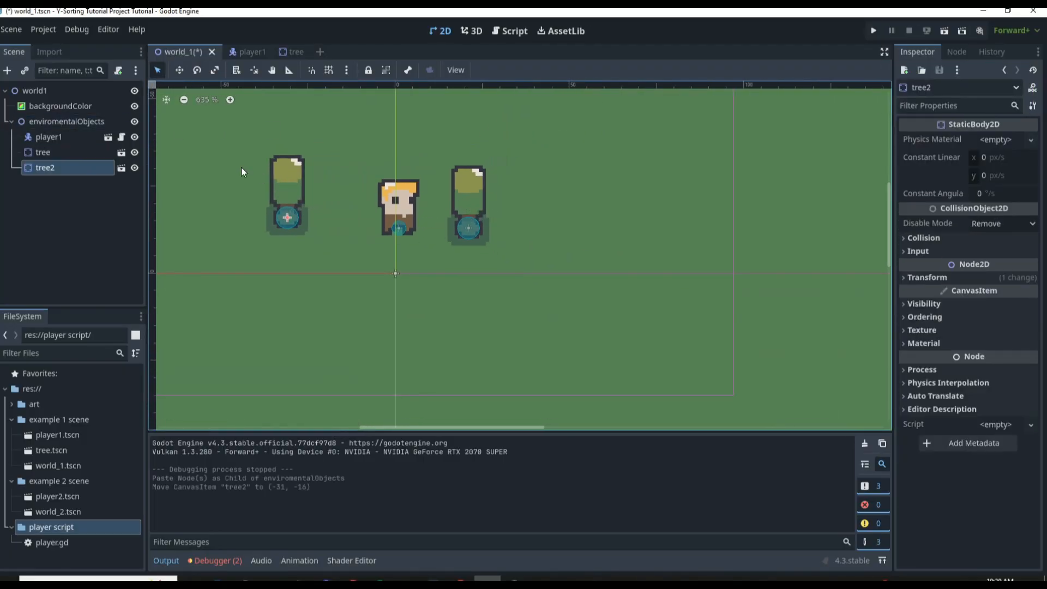
Paste two more tree copies under enviromentalObjects and place them at (34, 16) and (-9, 9)
{"action": "left_click", "coordinate": [57, 121]}
{"action": "key", "text": "ctrl+v"}
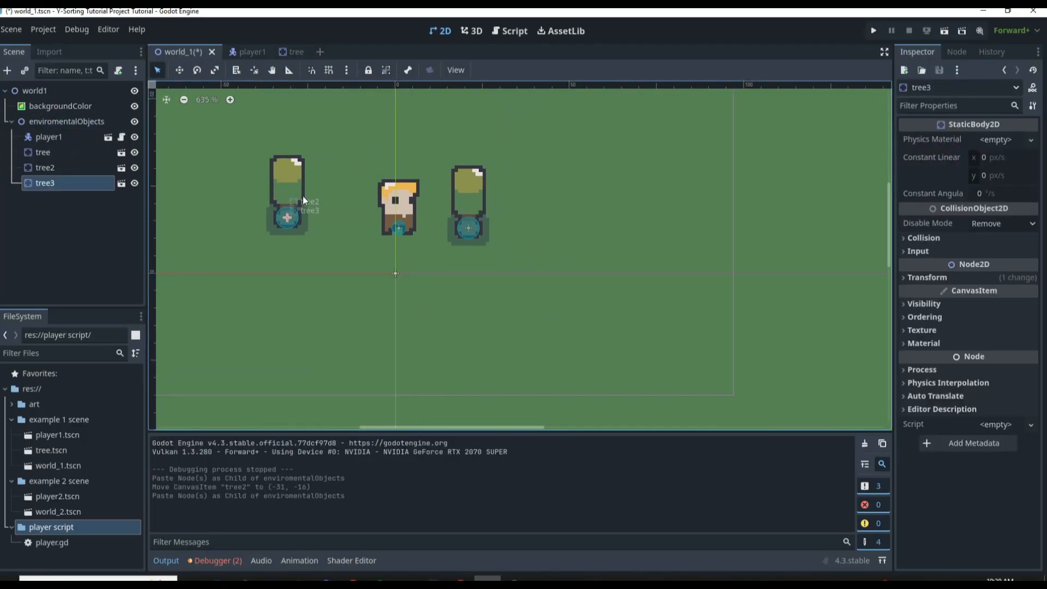
{"action": "left_click_drag", "start_coordinate": [441, 198], "coordinate": [484, 297]}
{"action": "left_click", "coordinate": [33, 123]}
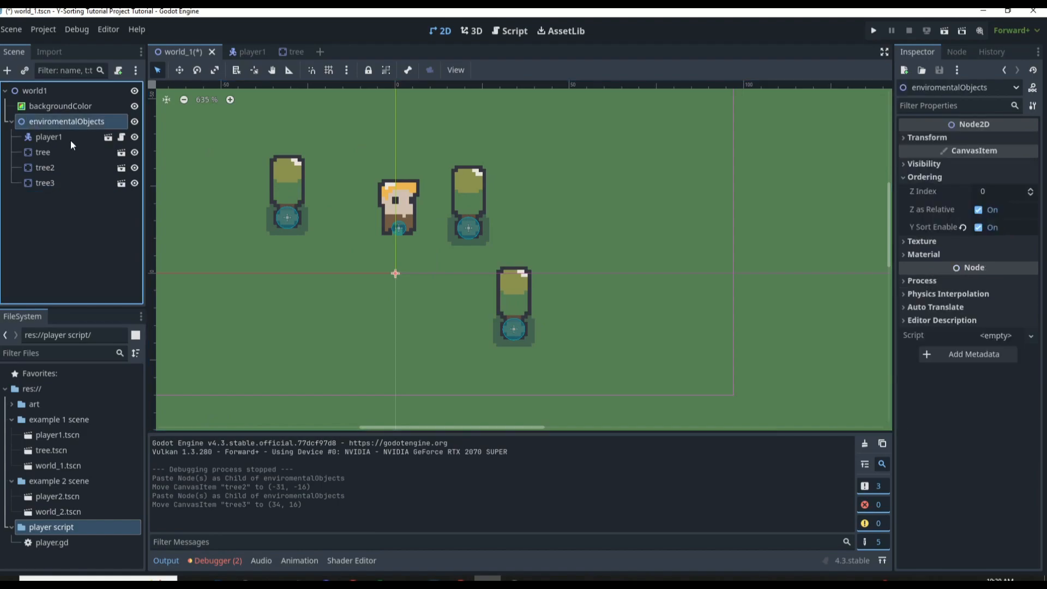
{"action": "key", "text": "ctrl+v"}
{"action": "left_click_drag", "start_coordinate": [510, 301], "coordinate": [361, 282]}
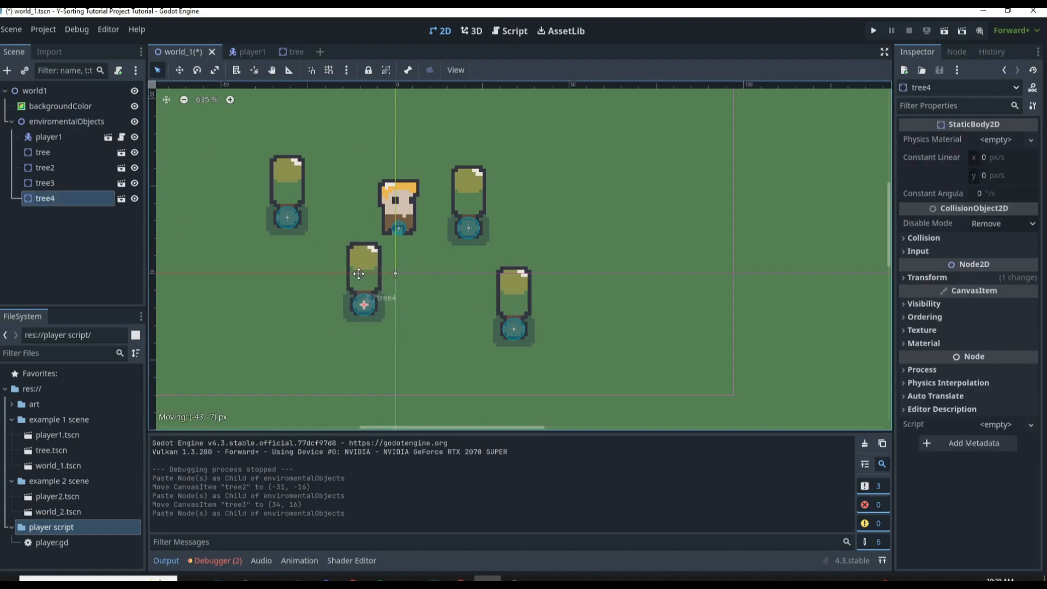
{"action": "left_click", "coordinate": [432, 296]}
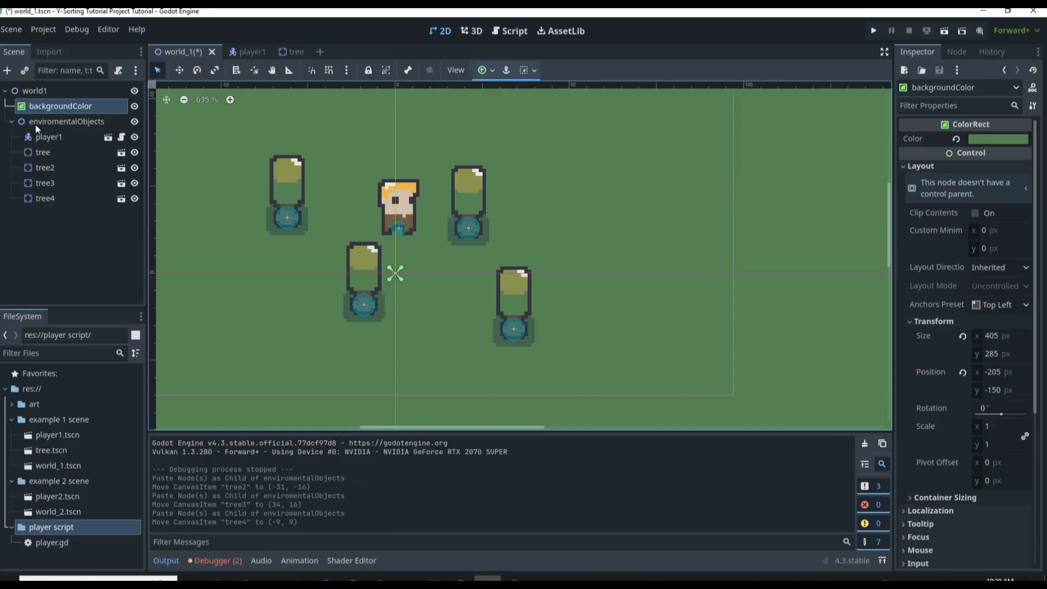
Add a Node2D under enviromentalObjects and rename it trees
{"action": "left_click", "coordinate": [57, 121]}
{"action": "left_click", "coordinate": [10, 72]}
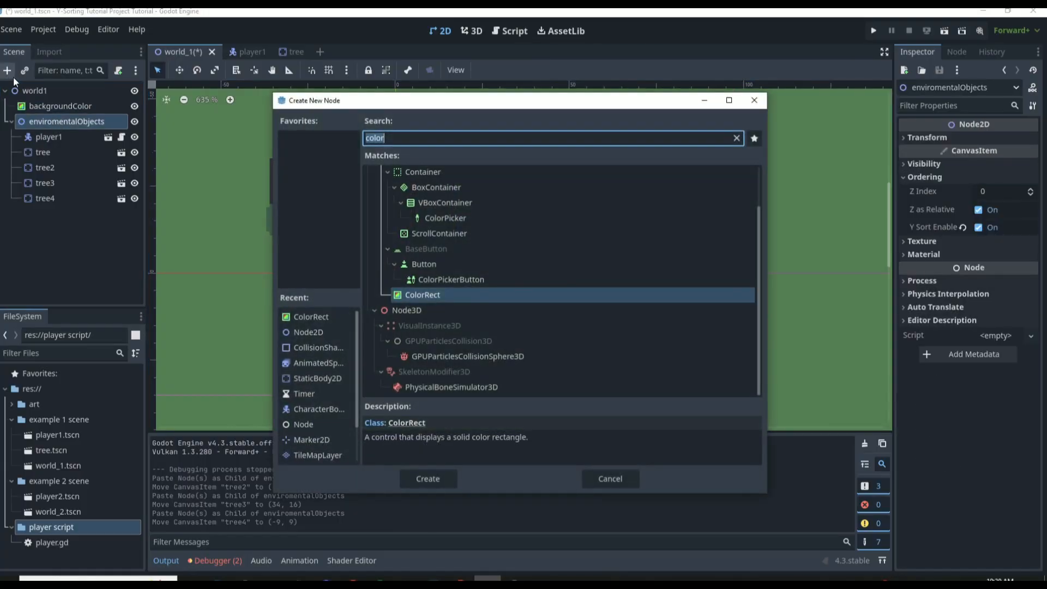
{"action": "type", "text": "node"}
{"action": "key", "text": "Down"}
{"action": "key", "text": "Return"}
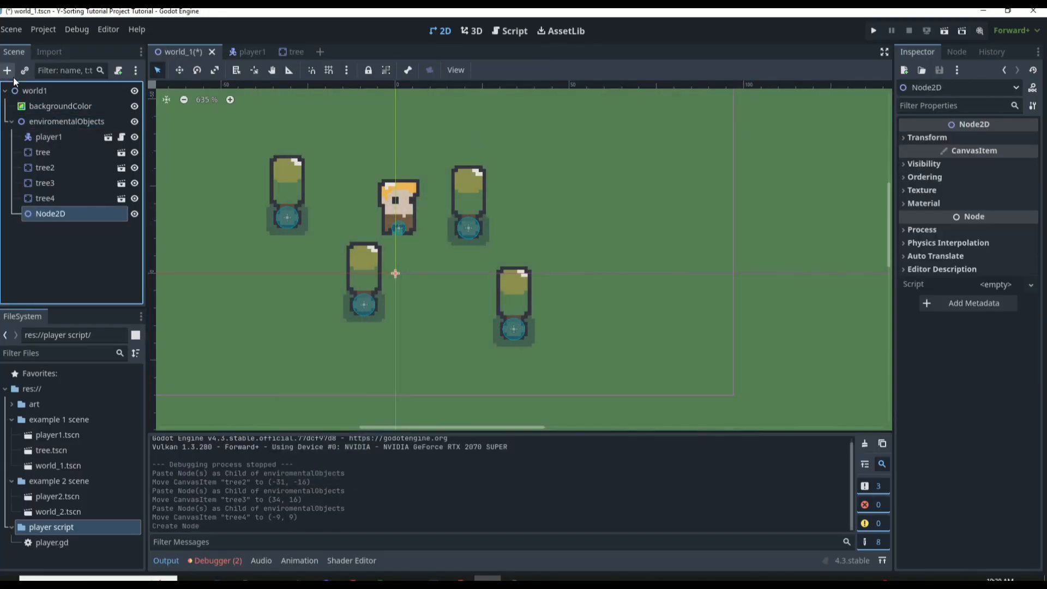
{"action": "double_click", "coordinate": [39, 214]}
{"action": "type", "text": "t"}
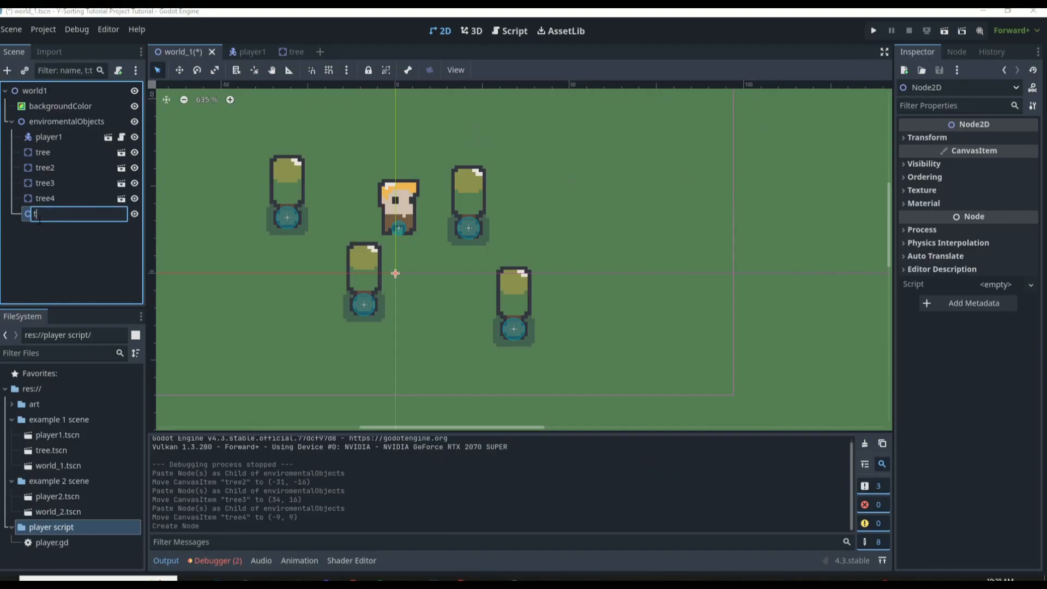
{"action": "type", "text": "rees"}
{"action": "key", "text": "Return"}
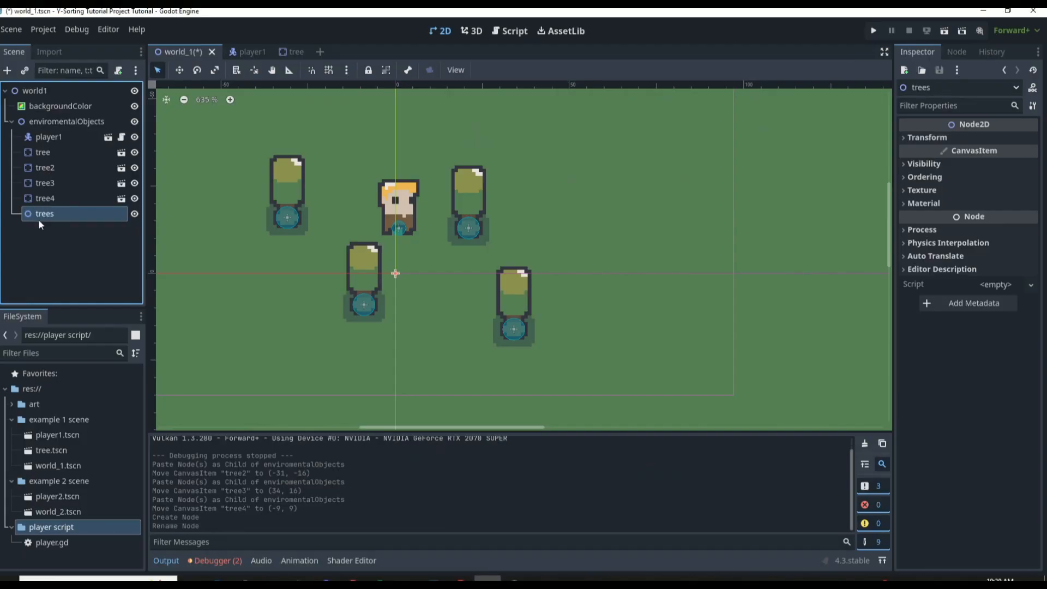
Enable Y Sort on the trees node and save the scene
{"action": "left_click", "coordinate": [933, 179]}
{"action": "left_click", "coordinate": [979, 227]}
{"action": "key", "text": "ctrl+s"}
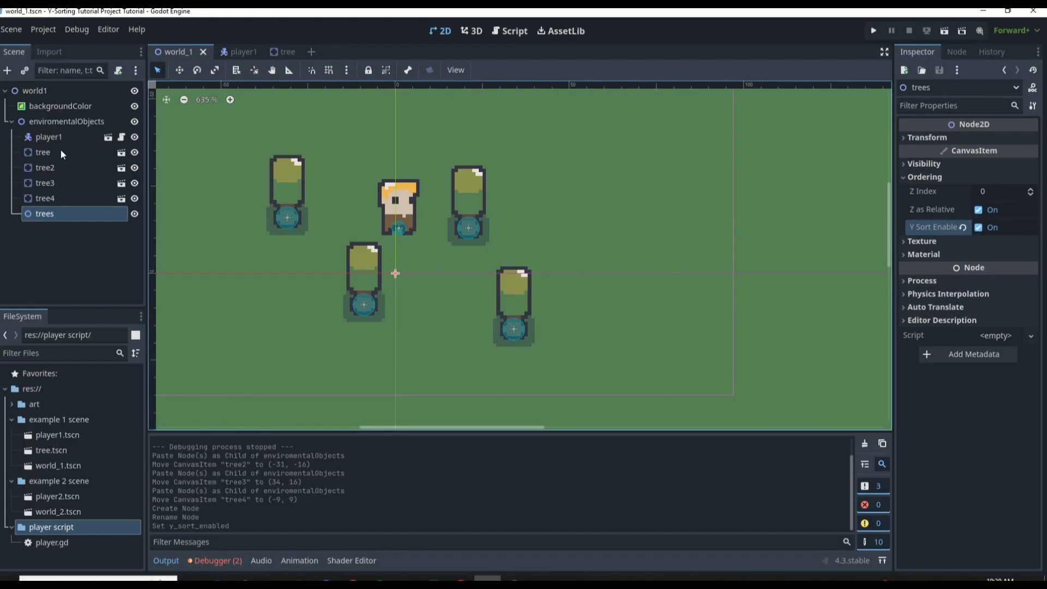
Reparent the four tree nodes, tree to tree4, under the trees node
{"action": "left_click", "coordinate": [42, 156]}
{"action": "left_click", "coordinate": [48, 198], "text": "shift"}
{"action": "left_click_drag", "start_coordinate": [55, 155], "coordinate": [62, 208]}
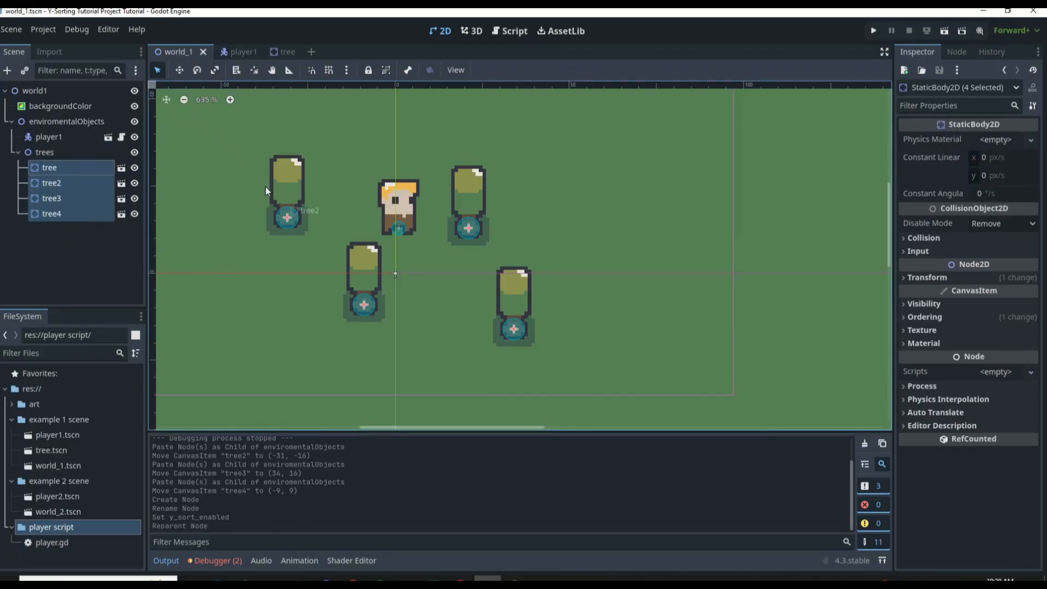
Run the project, walk the player around the four trees to test the sorting, and check the trees and enviromentalObjects node settings
{"action": "key", "text": "F5"}
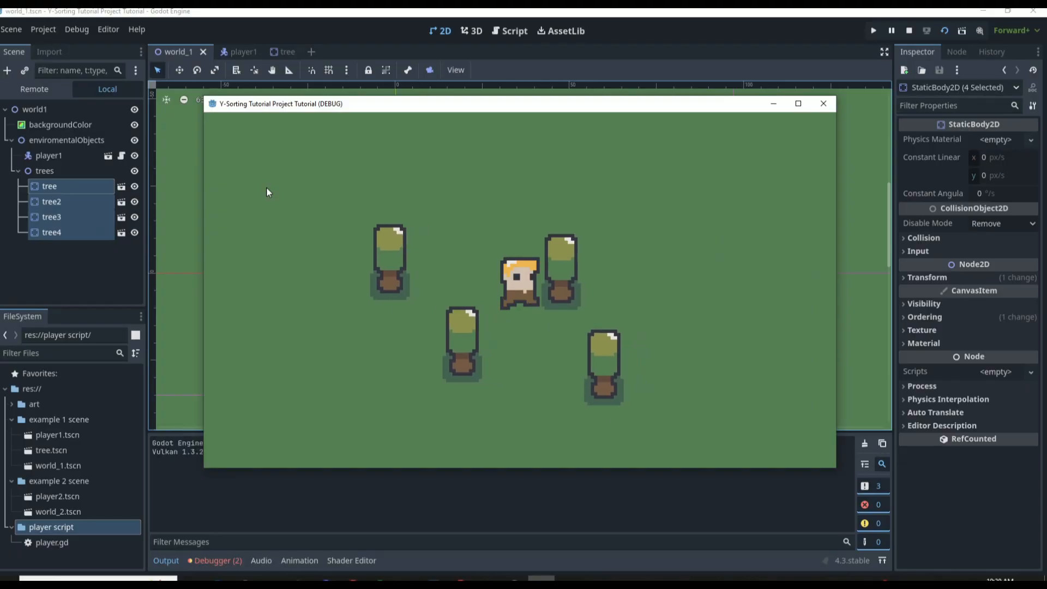
{"action": "key", "text": "Right"}
{"action": "key", "text": "Down"}
{"action": "key", "text": "Up"}
{"action": "key", "text": "Left"}
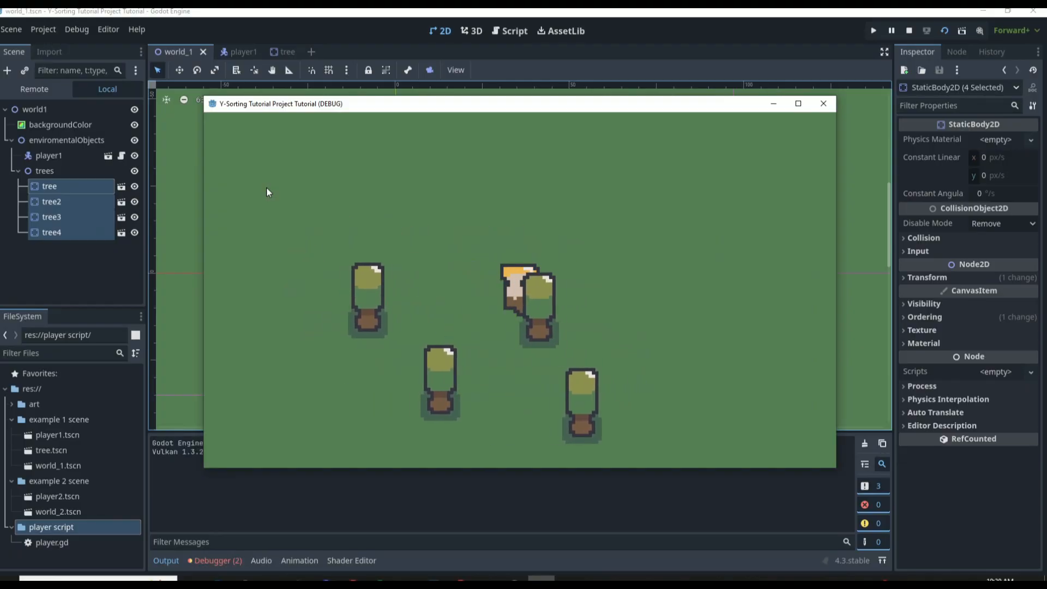
{"action": "key", "text": "Down"}
{"action": "key", "text": "Right"}
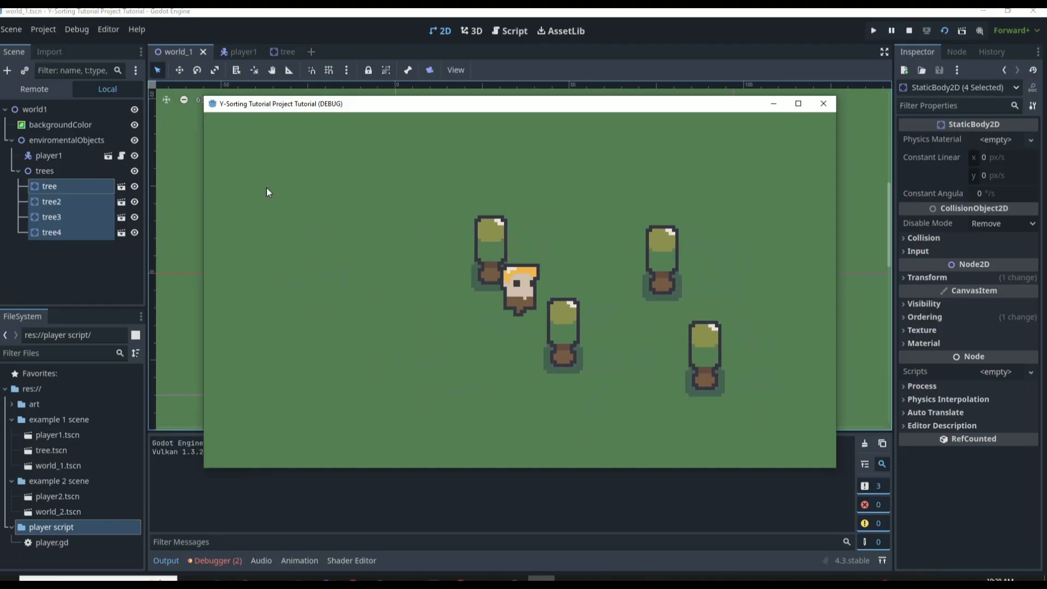
{"action": "key", "text": "Right"}
{"action": "key", "text": "Down"}
{"action": "key", "text": "Left"}
{"action": "key", "text": "Up"}
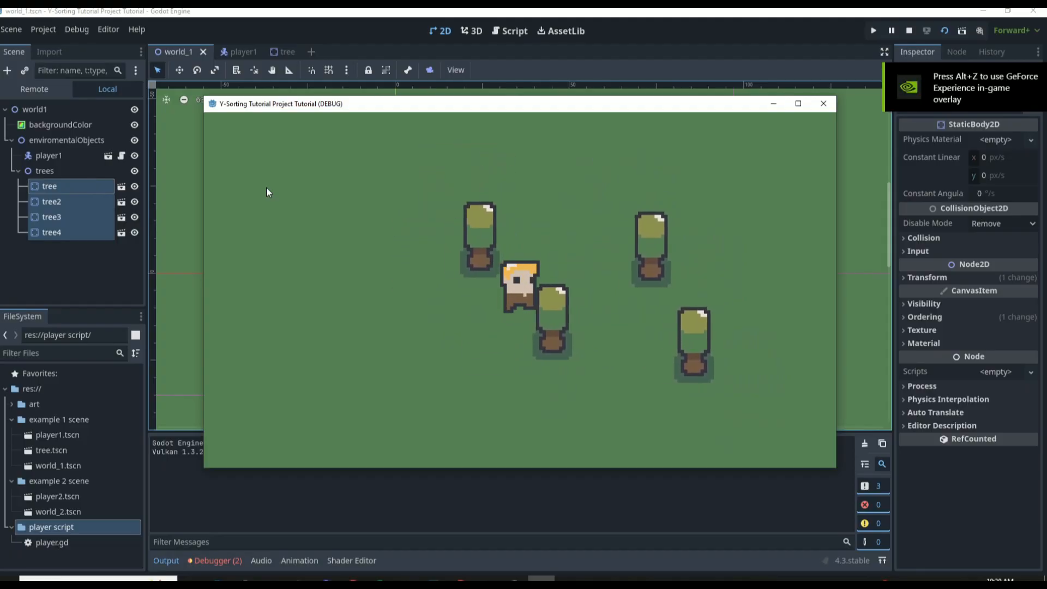
{"action": "key", "text": "Right"}
{"action": "key", "text": "Down"}
{"action": "key", "text": "Left"}
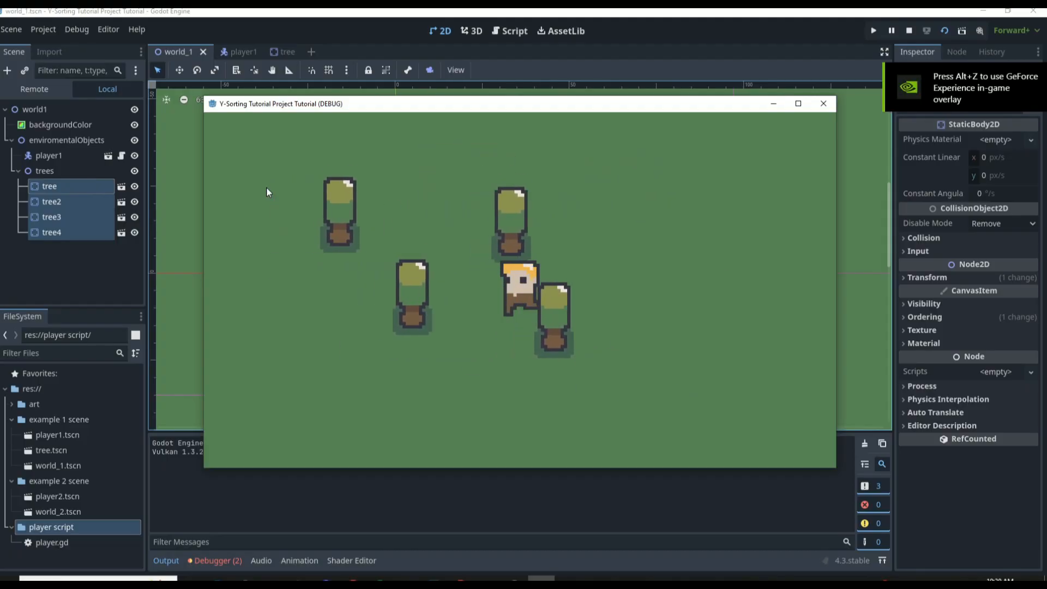
{"action": "key", "text": "Down"}
{"action": "key", "text": "Right"}
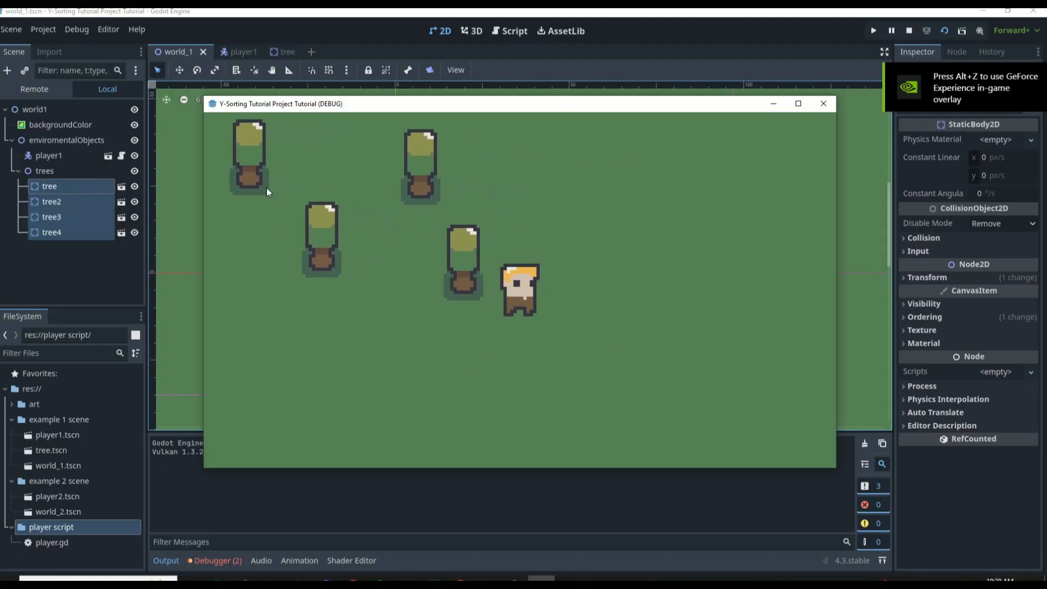
{"action": "left_click", "coordinate": [823, 103]}
{"action": "left_click", "coordinate": [54, 151]}
{"action": "left_click", "coordinate": [31, 120]}
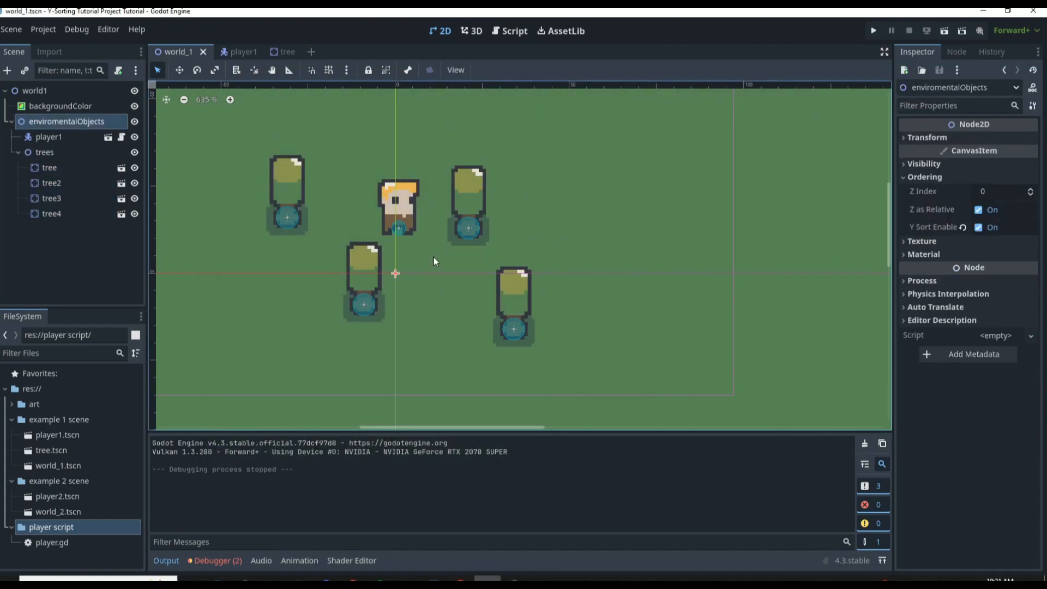
Create a new scene with a StaticBody2D root node and rename it rock
{"action": "left_click", "coordinate": [311, 51]}
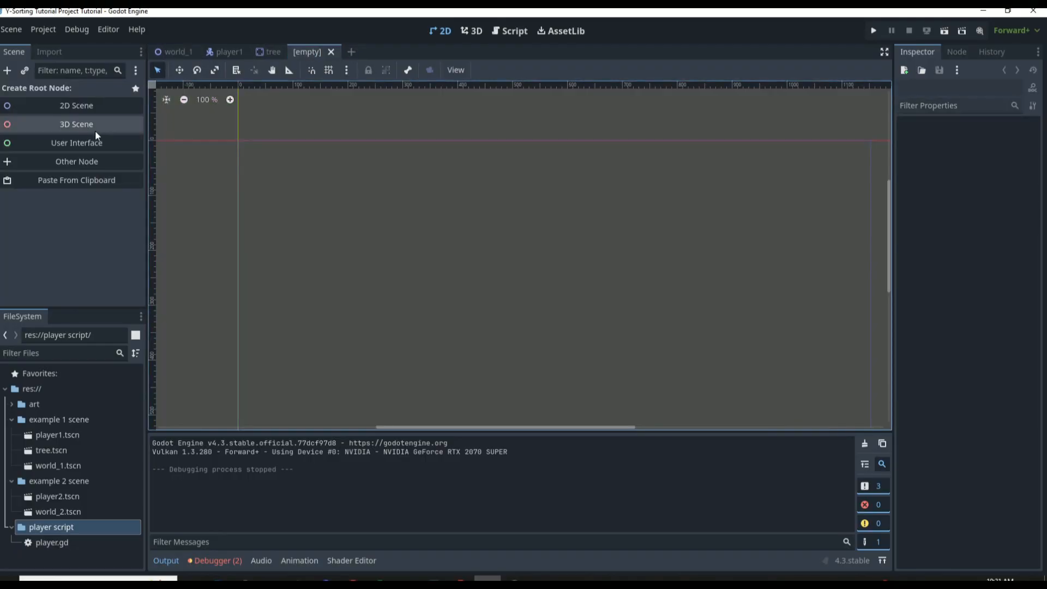
{"action": "left_click", "coordinate": [83, 161]}
{"action": "type", "text": "stat"}
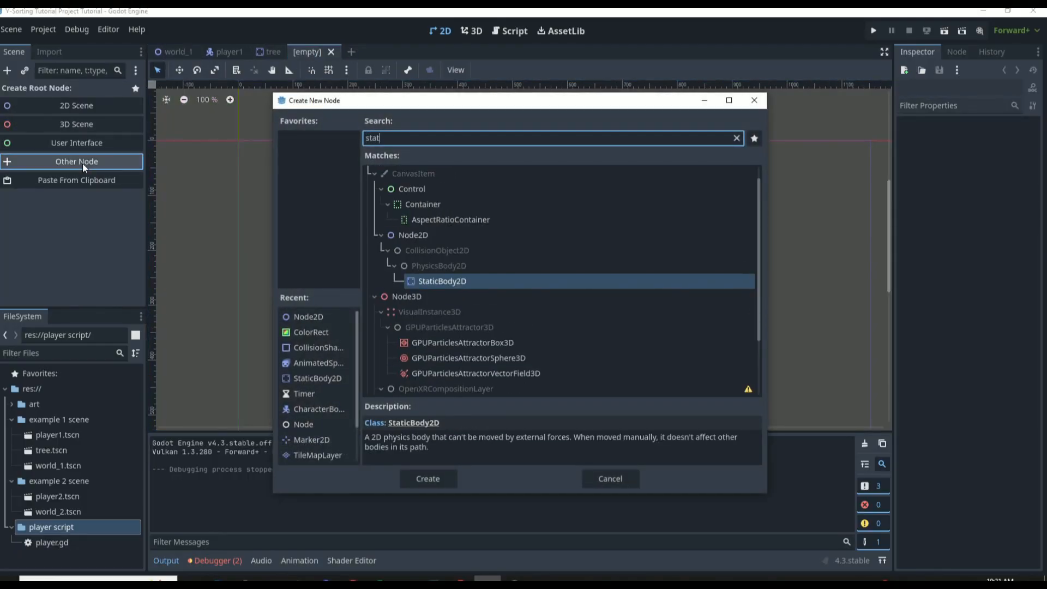
{"action": "key", "text": "Return"}
{"action": "double_click", "coordinate": [84, 95]}
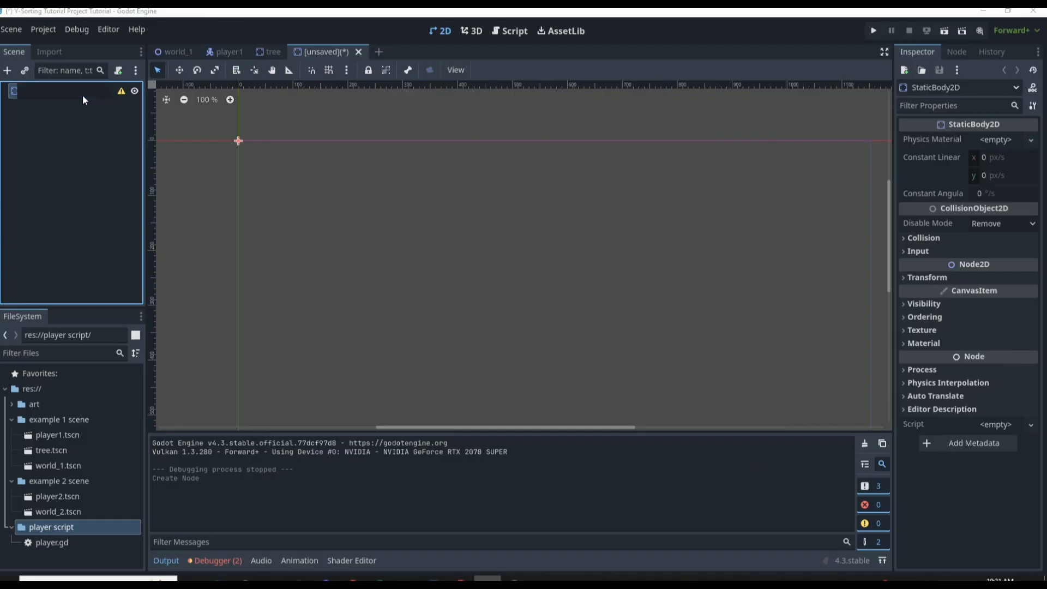
{"action": "type", "text": "rock"}
{"action": "key", "text": "Return"}
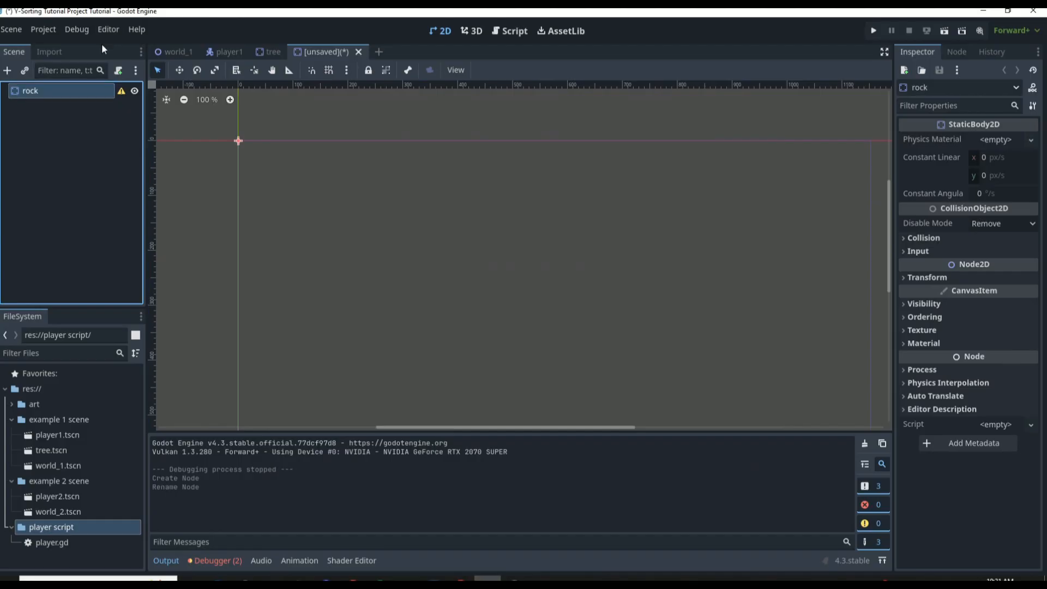
Add an AnimatedSprite2D as a child of the rock node
{"action": "left_click", "coordinate": [11, 74]}
{"action": "type", "text": "anima"}
{"action": "key", "text": "BackSpace"}
{"action": "key", "text": "BackSpace"}
{"action": "key", "text": "BackSpace"}
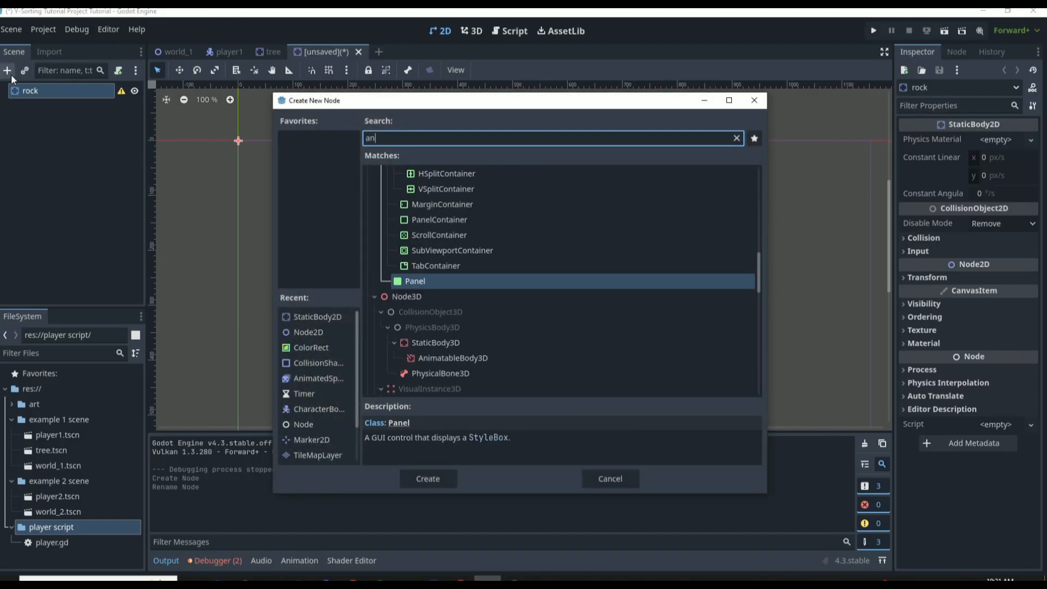
{"action": "type", "text": "imatedsprite"}
{"action": "key", "text": "Return"}
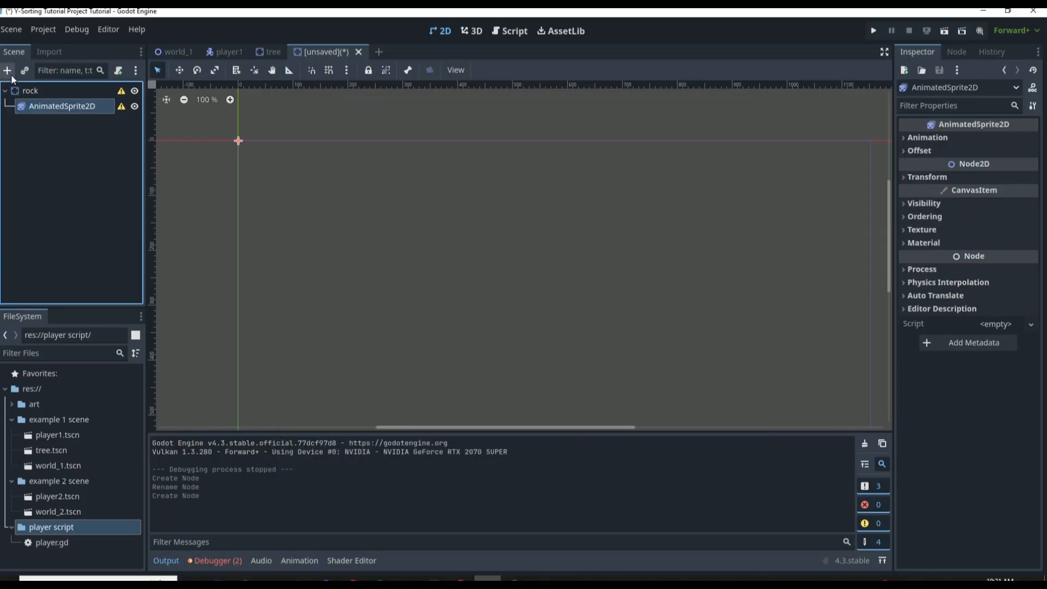
Assign a new SpriteFrames resource to the AnimatedSprite2D and open it for editing
{"action": "left_click", "coordinate": [978, 139]}
{"action": "left_click", "coordinate": [1003, 153]}
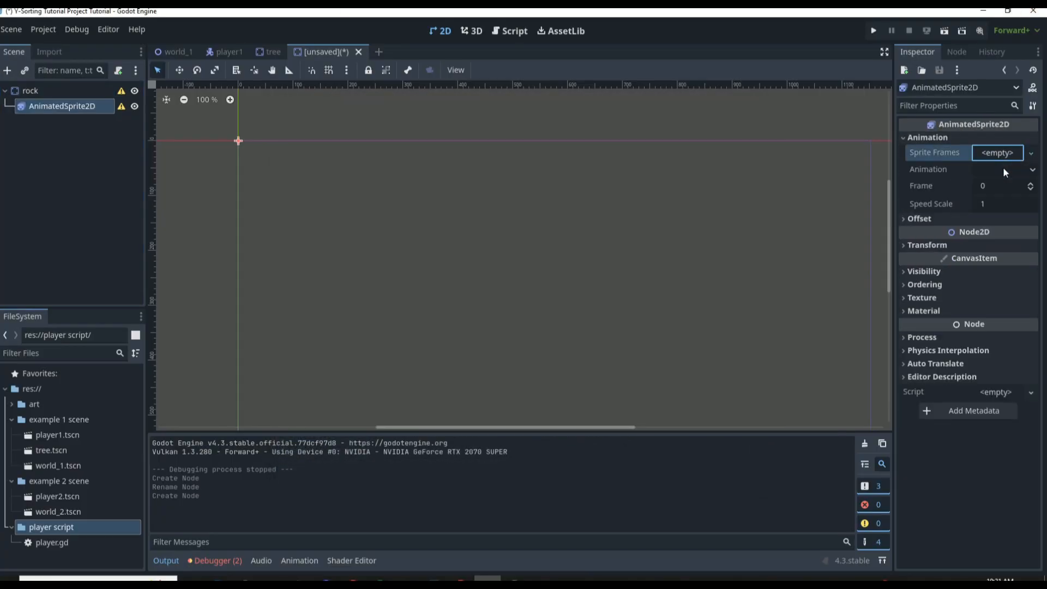
{"action": "left_click", "coordinate": [1002, 167]}
{"action": "left_click", "coordinate": [1000, 153]}
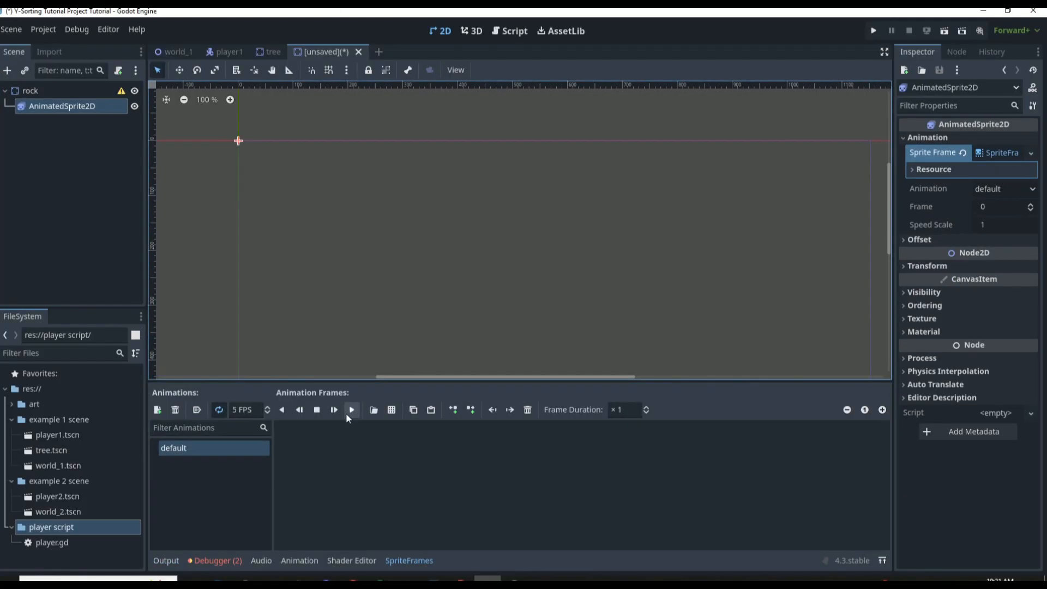
Load the object sprite sheet with 10 vertical divisions and a 0 px vertical offset, and add the plain grey rock as a frame
{"action": "left_click", "coordinate": [391, 409]}
{"action": "double_click", "coordinate": [687, 180]}
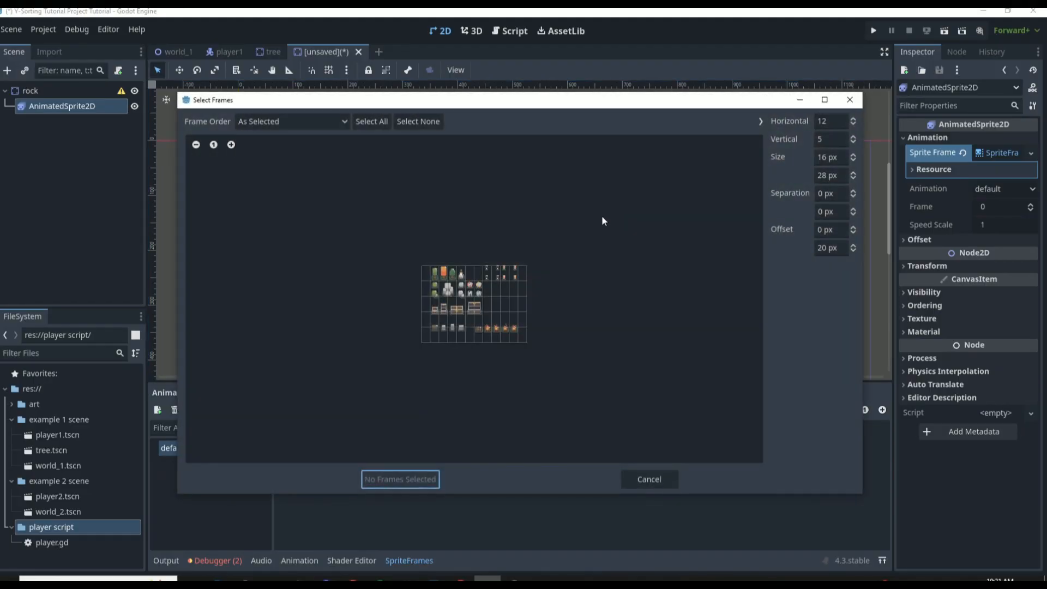
{"action": "left_click", "coordinate": [813, 136]}
{"action": "type", "text": "10"}
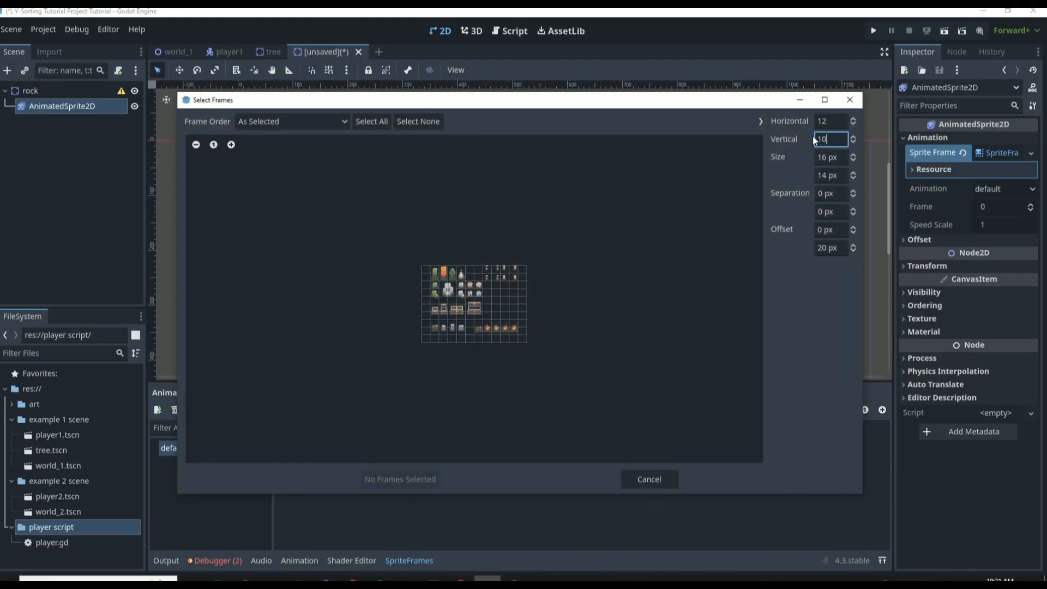
{"action": "left_click", "coordinate": [831, 249]}
{"action": "type", "text": "0"}
{"action": "key", "text": "Return"}
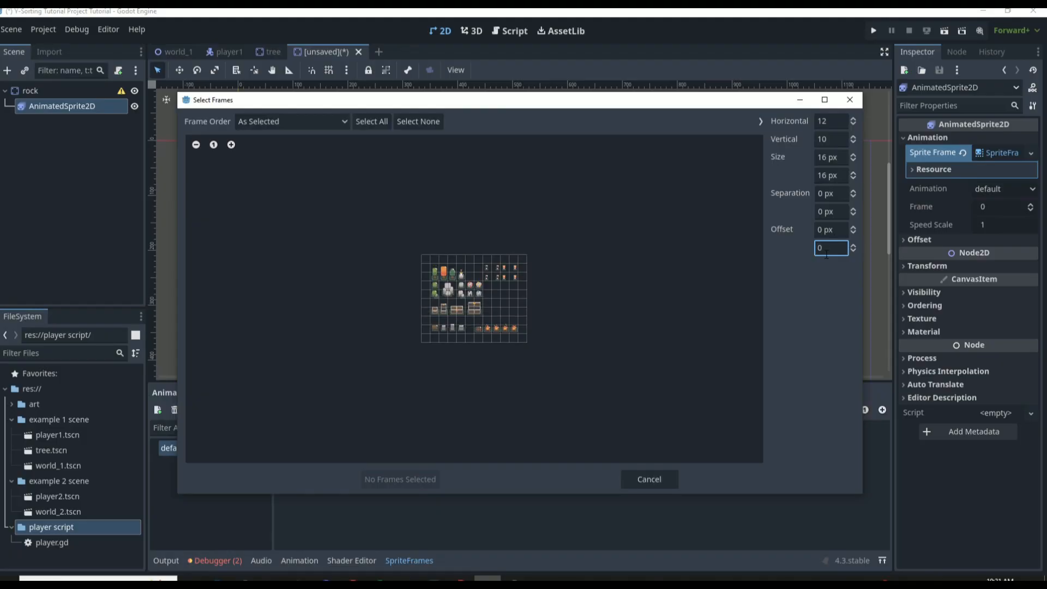
{"action": "scroll", "coordinate": [471, 292], "scroll_direction": "up", "scroll_amount": 5}
{"action": "left_click", "coordinate": [410, 280]}
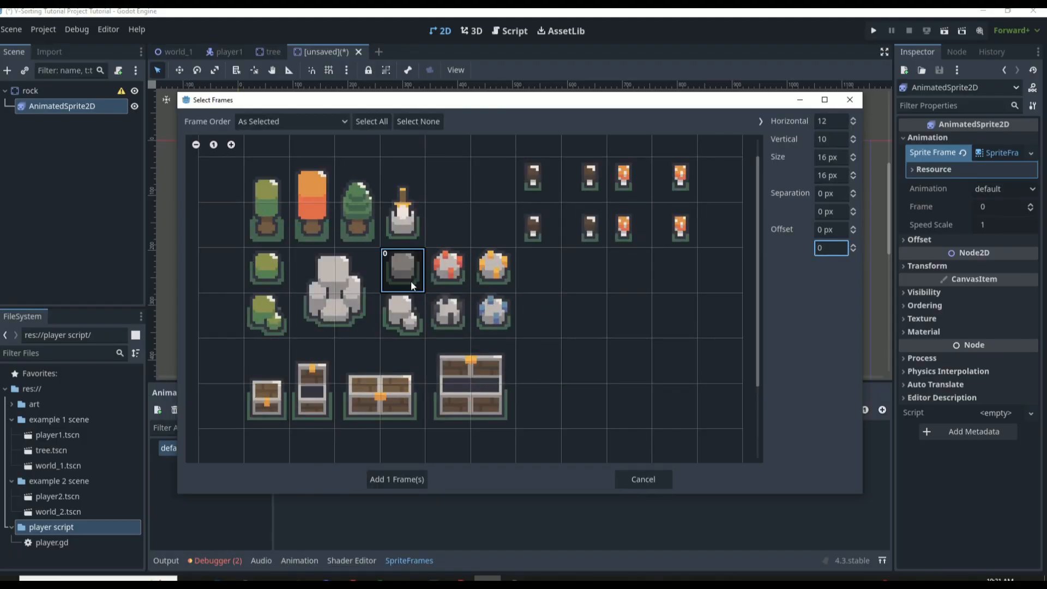
{"action": "left_click", "coordinate": [392, 478]}
Add a CollisionShape2D as a child of the rock node
{"action": "left_click", "coordinate": [44, 94]}
{"action": "left_click", "coordinate": [8, 71]}
{"action": "type", "text": "collis"}
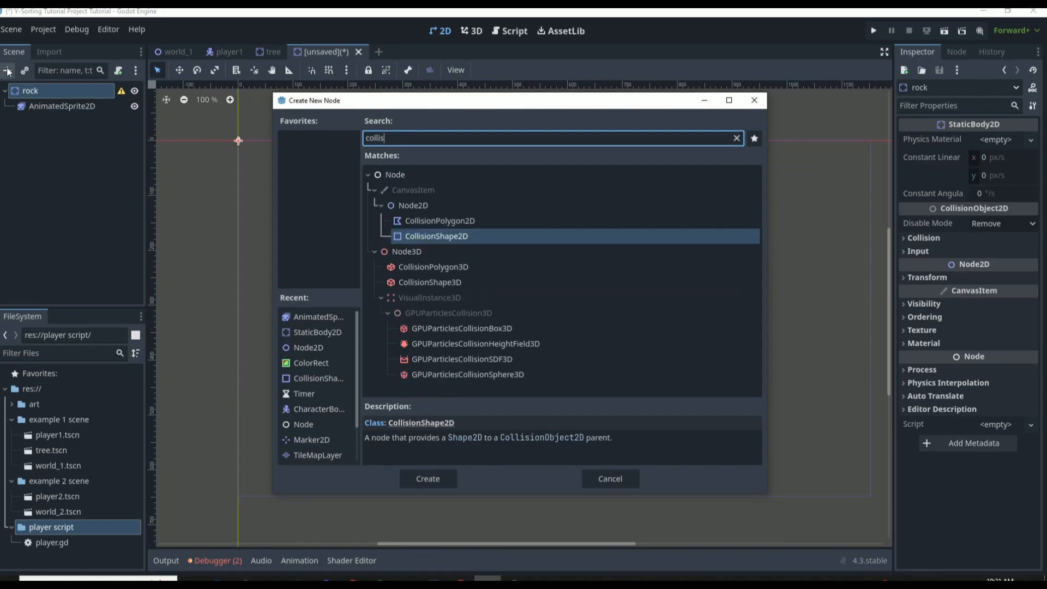
{"action": "key", "text": "Return"}
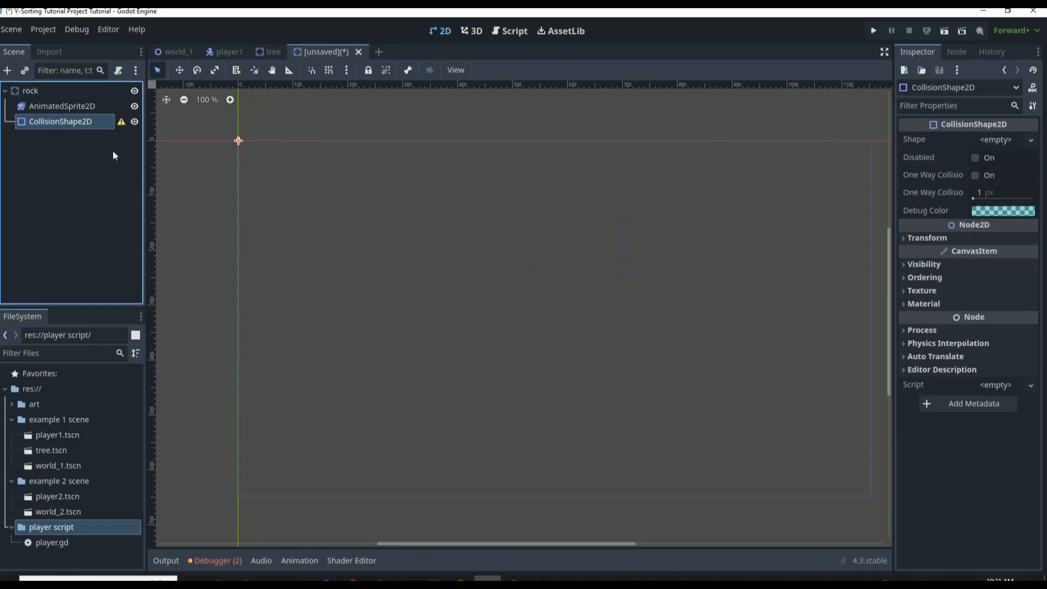
Give the collision shape a circle shrunk to fit inside the rock sprite, and save the scene as rock.tscn in the example 1 scene folder
{"action": "scroll", "coordinate": [262, 130], "scroll_direction": "up", "scroll_amount": 12}
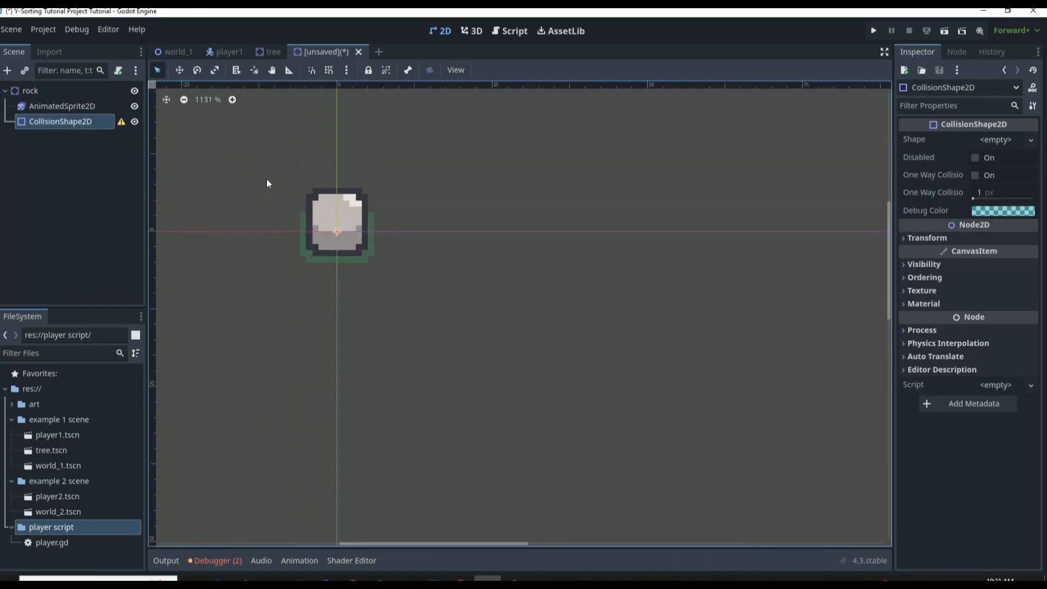
{"action": "scroll", "coordinate": [267, 183], "scroll_direction": "up", "scroll_amount": 1}
{"action": "left_click", "coordinate": [1015, 140]}
{"action": "left_click", "coordinate": [980, 172]}
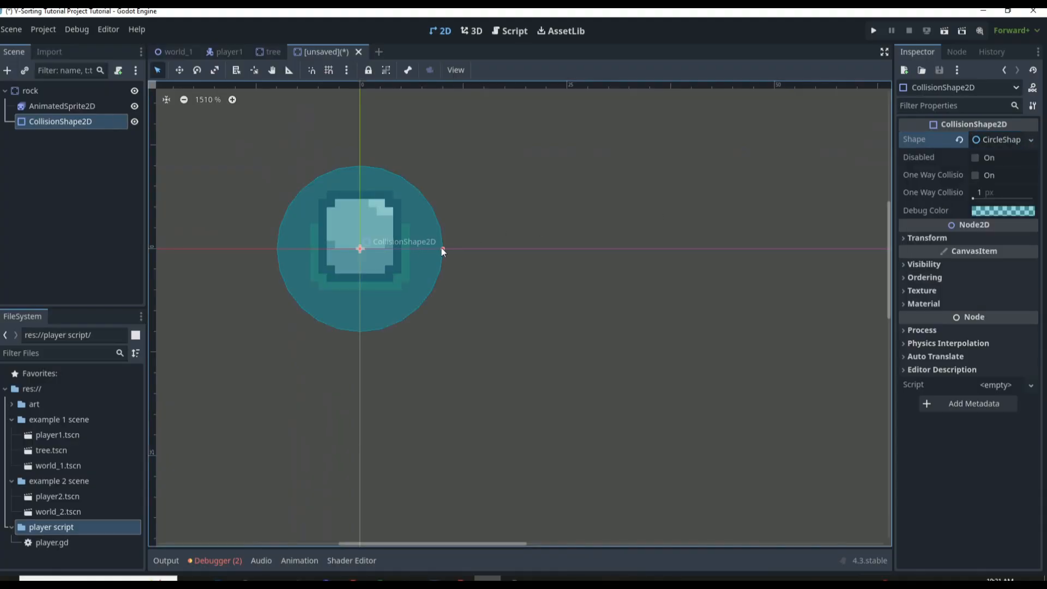
{"action": "left_click_drag", "start_coordinate": [443, 250], "coordinate": [388, 250]}
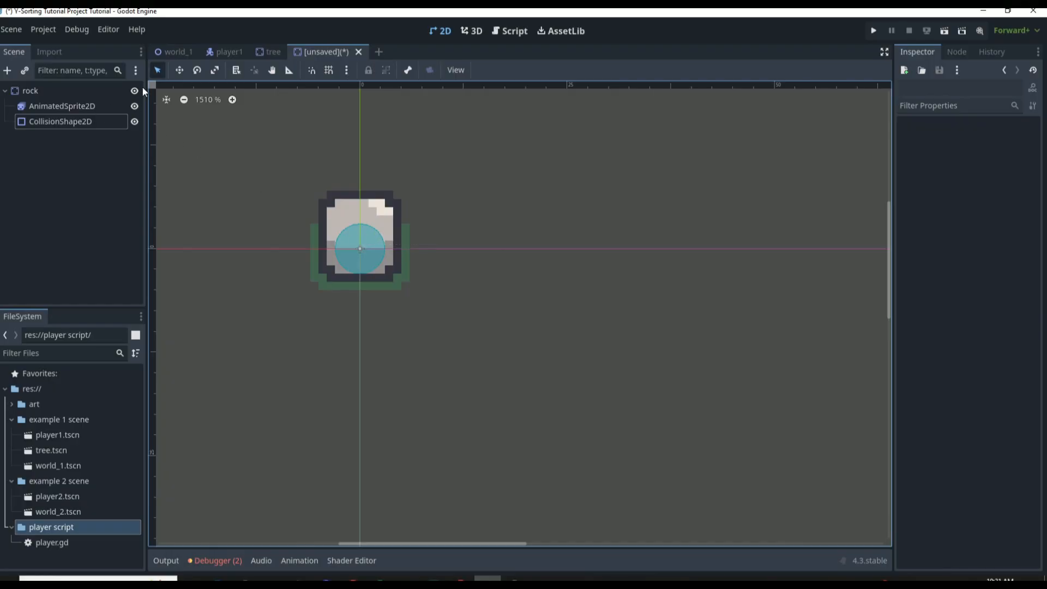
{"action": "key", "text": "ctrl+s"}
{"action": "left_click", "coordinate": [416, 479]}
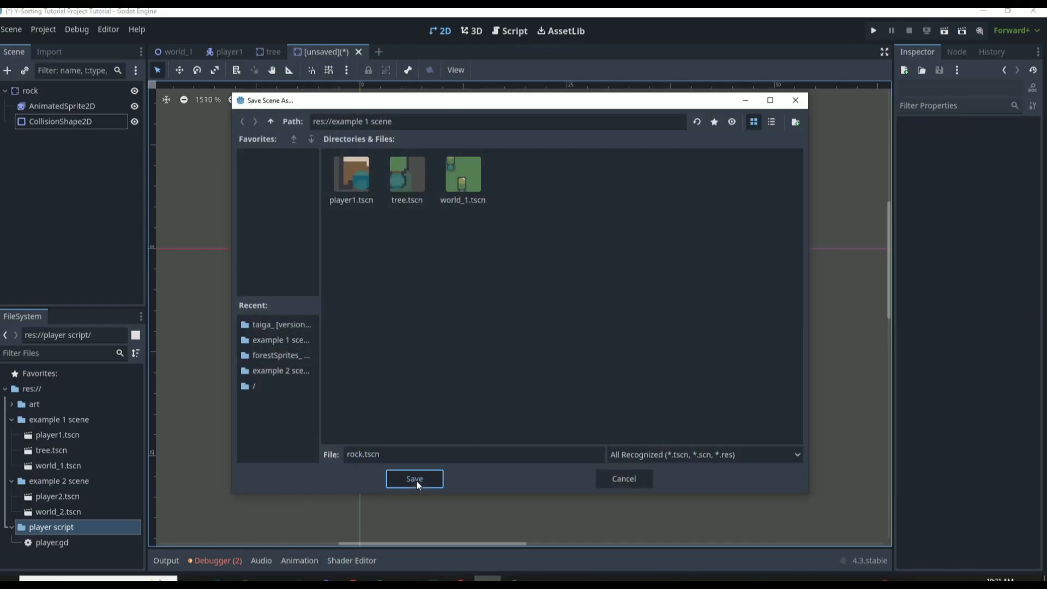
In the world_1 scene, add a Node2D under enviromentalObjects and rename it rocks
{"action": "left_click", "coordinate": [175, 54]}
{"action": "left_click", "coordinate": [53, 138]}
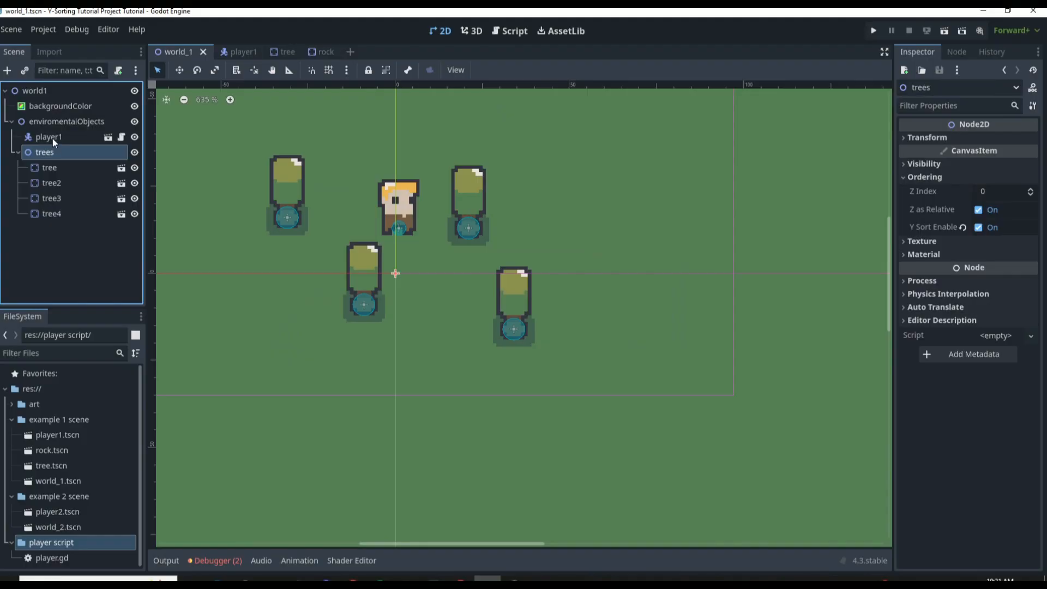
{"action": "left_click", "coordinate": [41, 116]}
{"action": "left_click", "coordinate": [8, 71]}
{"action": "type", "text": "node"}
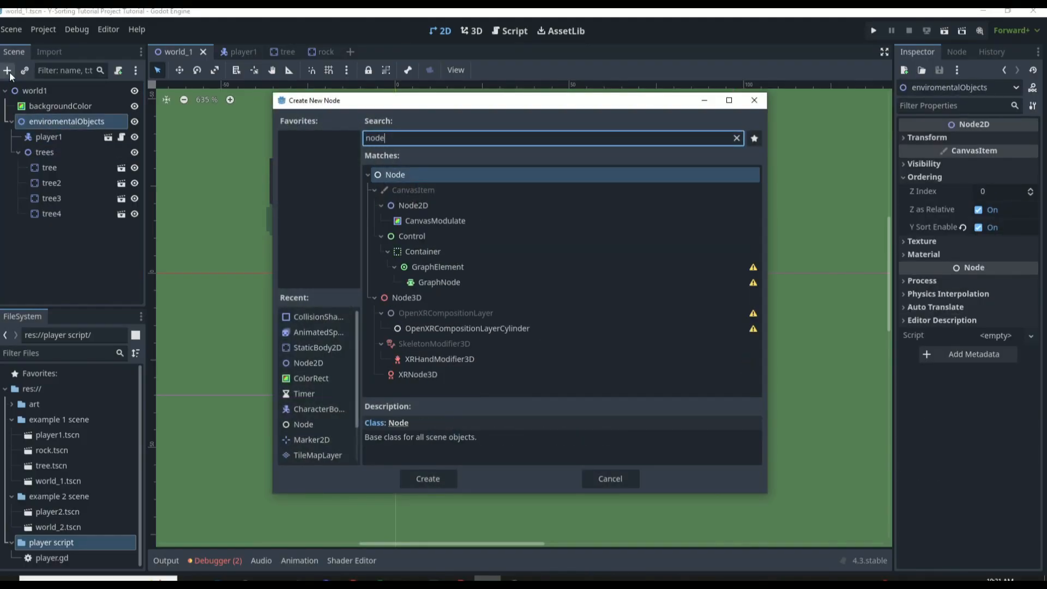
{"action": "key", "text": "Down"}
{"action": "key", "text": "Return"}
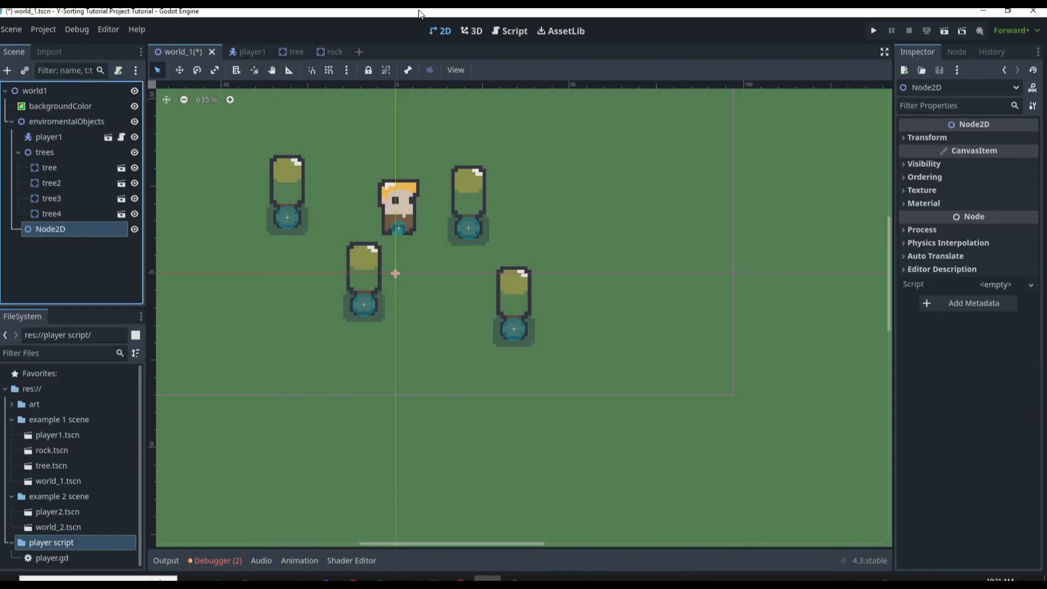
{"action": "double_click", "coordinate": [98, 228]}
{"action": "type", "text": "rocks"}
{"action": "key", "text": "Return"}
Instantiate rock.tscn under the rocks node and place it to the right of the upper-right tree
{"action": "left_click", "coordinate": [24, 70]}
{"action": "type", "text": "rock"}
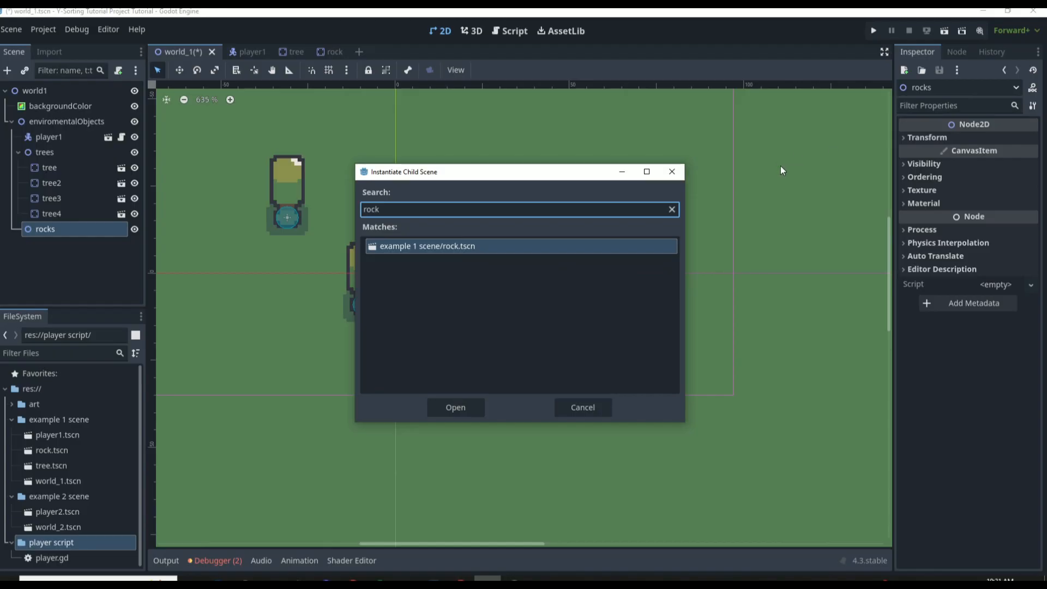
{"action": "double_click", "coordinate": [579, 244]}
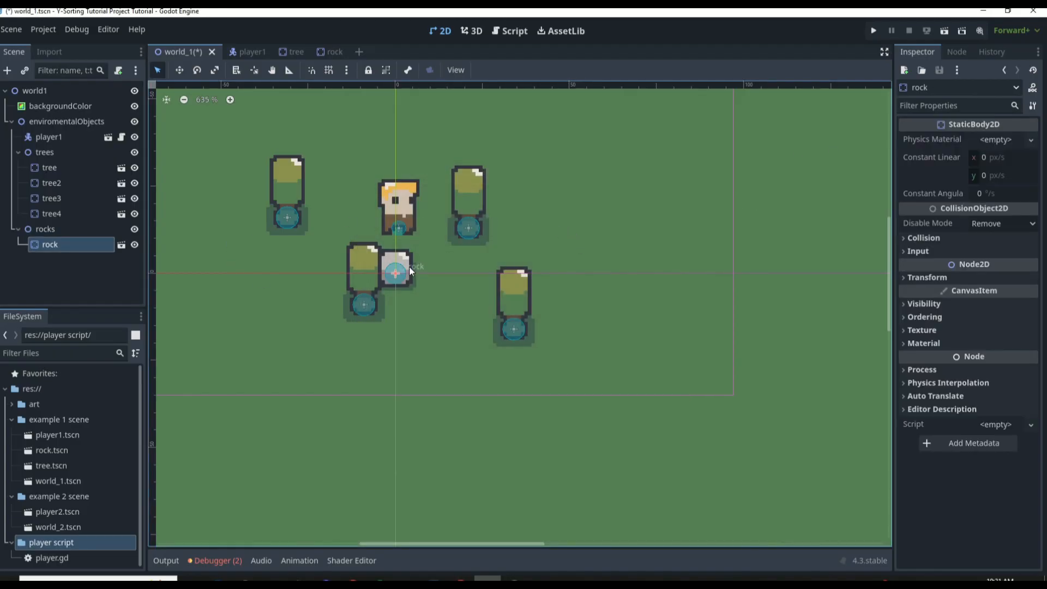
{"action": "left_click_drag", "start_coordinate": [409, 266], "coordinate": [593, 200]}
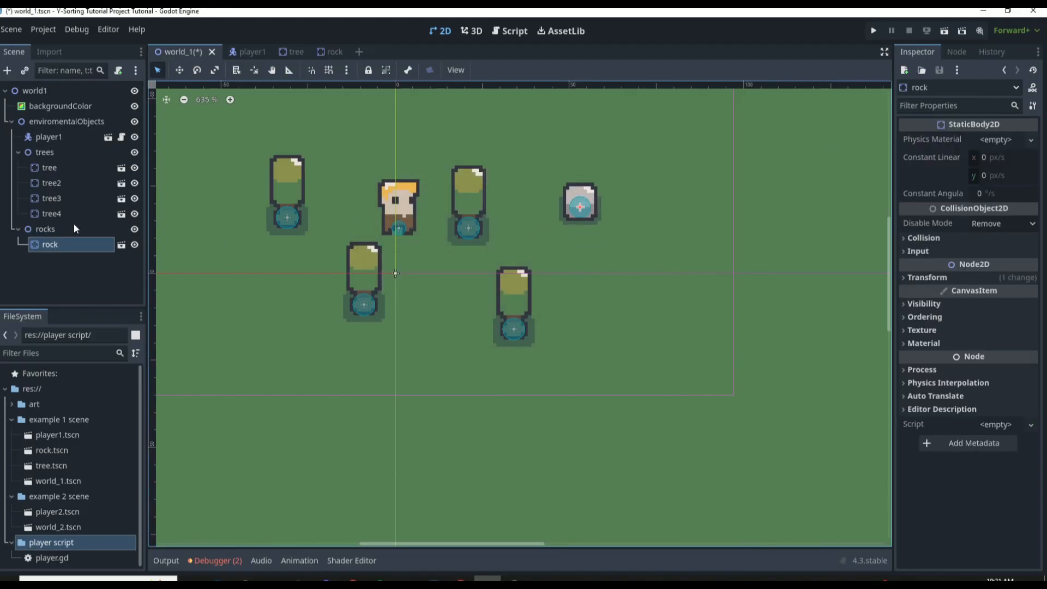
Duplicate the rock twice, placing one copy left of the lower-left tree and the other between the two lower trees
{"action": "key", "text": "ctrl+d"}
{"action": "left_click_drag", "start_coordinate": [580, 205], "coordinate": [262, 282]}
{"action": "key", "text": "ctrl+d"}
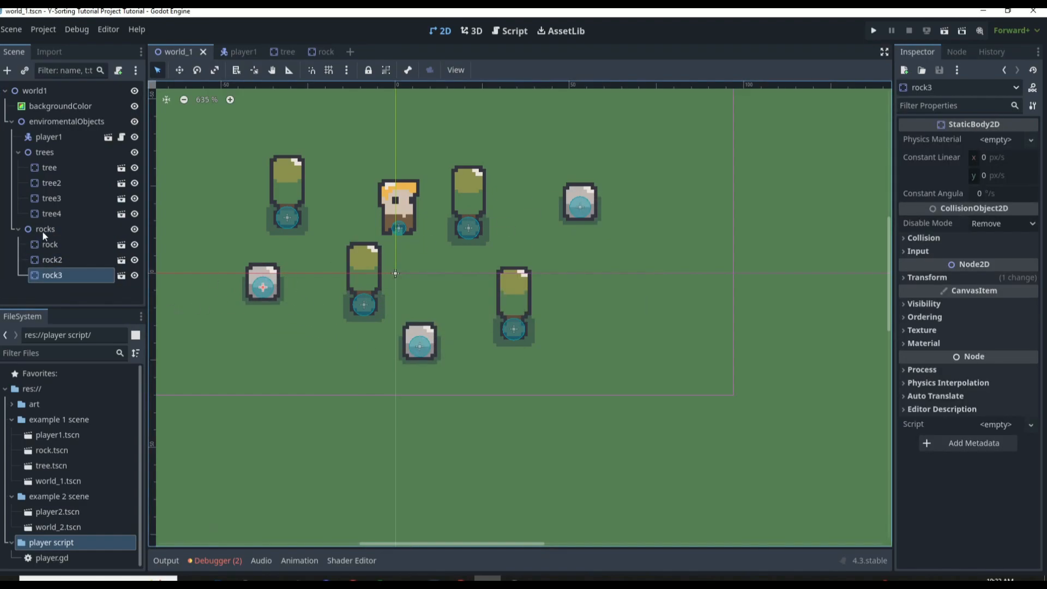
Enable Y Sort on the rocks node and save the scene
{"action": "left_click", "coordinate": [43, 230]}
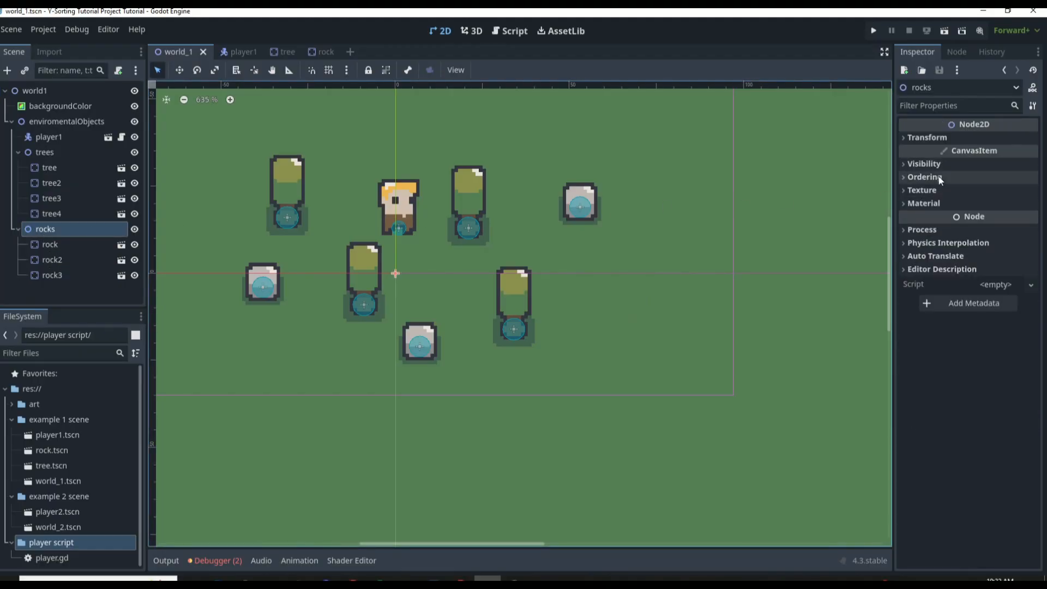
{"action": "left_click", "coordinate": [938, 177]}
{"action": "left_click", "coordinate": [981, 226]}
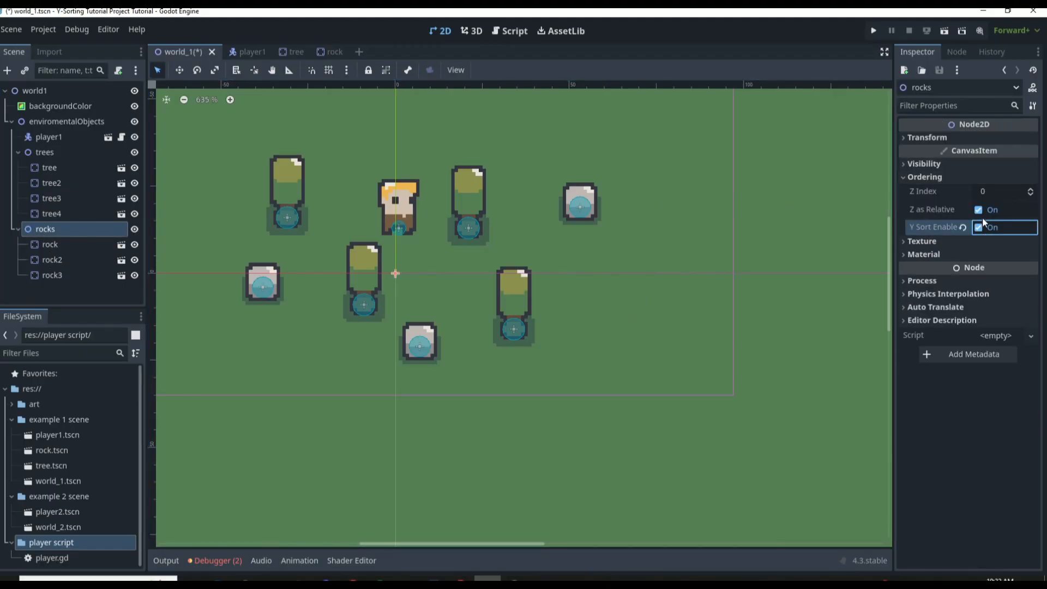
{"action": "key", "text": "ctrl+s"}
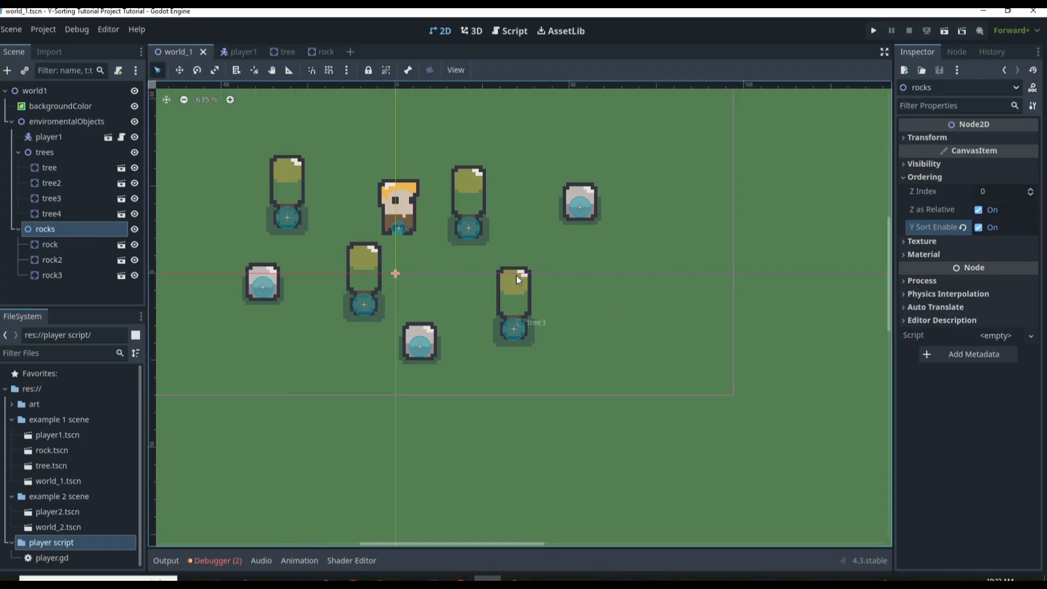
Collapse the rocks and trees groups in the scene tree and select the player1 node
{"action": "left_click", "coordinate": [18, 229]}
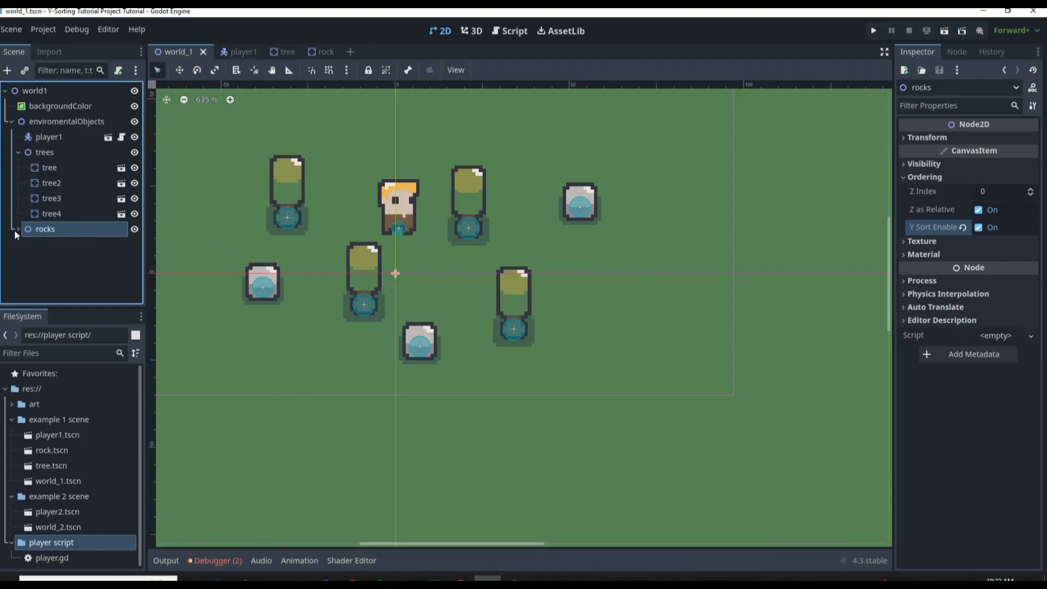
{"action": "left_click", "coordinate": [18, 152]}
{"action": "left_click", "coordinate": [38, 204]}
{"action": "left_click", "coordinate": [50, 169]}
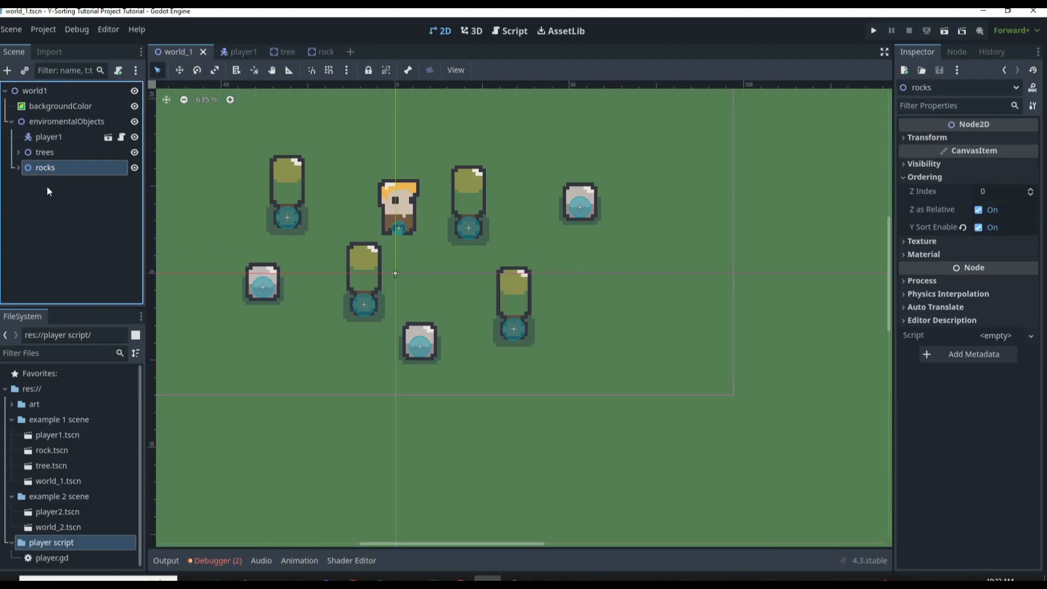
{"action": "left_click", "coordinate": [58, 182]}
{"action": "left_click", "coordinate": [66, 137]}
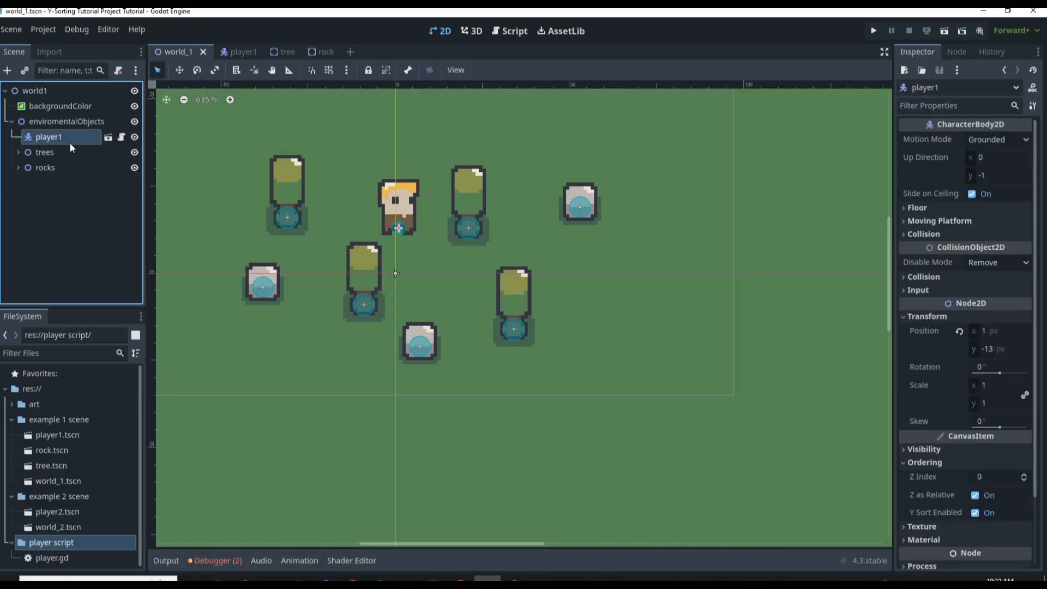
Run the current scene and walk the player past the trees and around the upper-right rock to check the Y-sorting
{"action": "key", "text": "F6"}
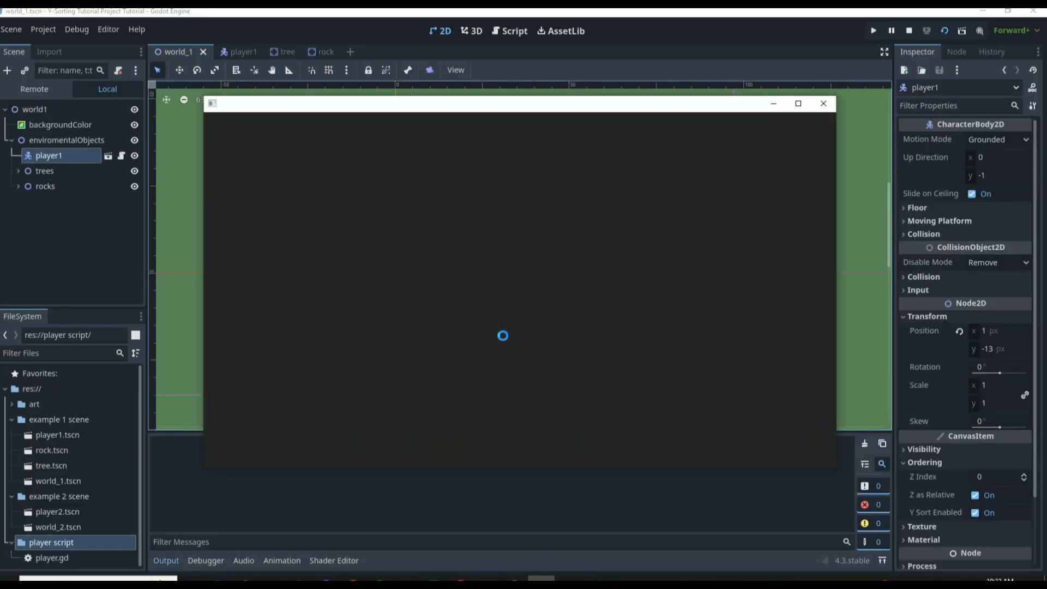
{"action": "key", "text": "Down"}
{"action": "key", "text": "Right"}
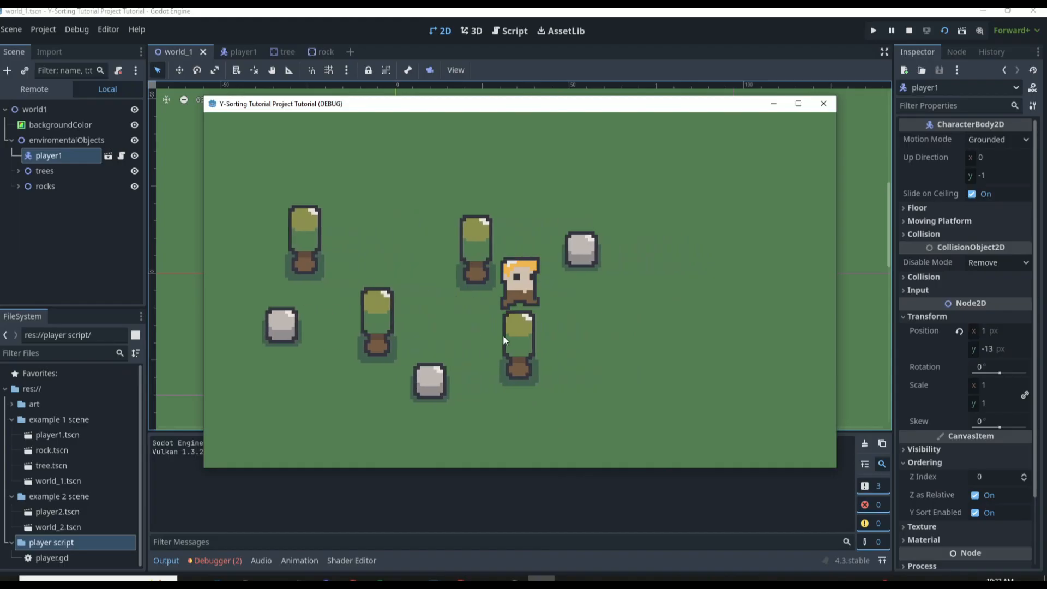
{"action": "key", "text": "Up"}
{"action": "key", "text": "Right"}
{"action": "key", "text": "Up"}
{"action": "key", "text": "Left"}
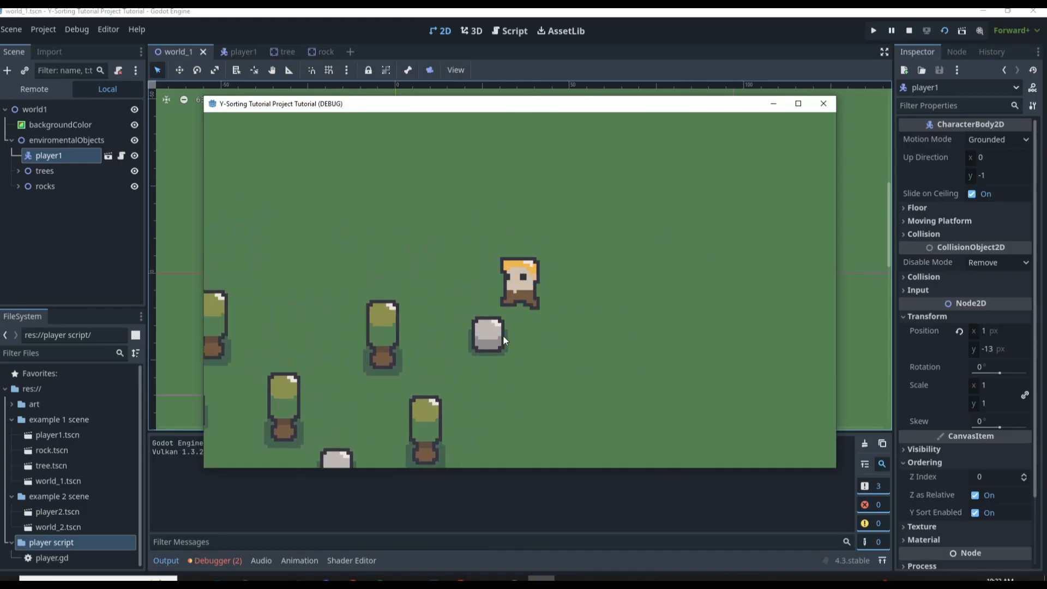
{"action": "key", "text": "Right"}
{"action": "key", "text": "Left"}
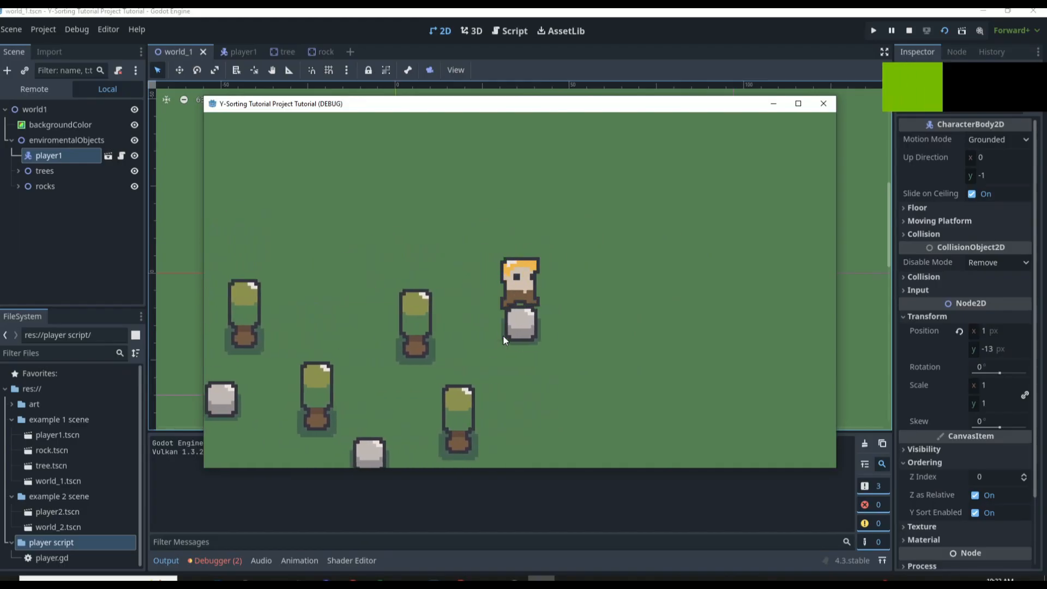
{"action": "key", "text": "Down"}
{"action": "key", "text": "Right"}
{"action": "key", "text": "Left"}
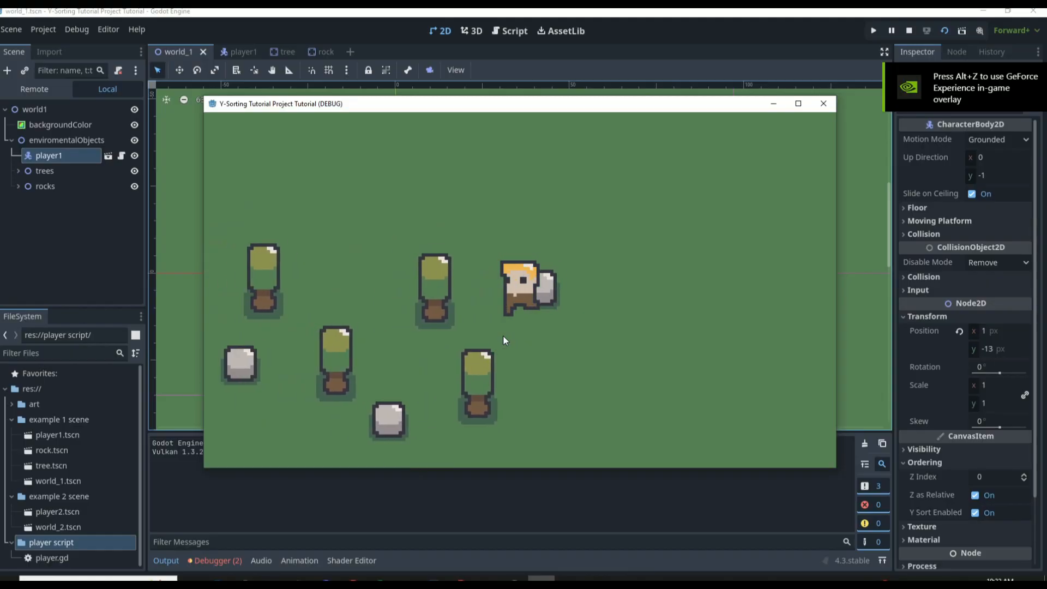
Walk the player around the far-left rock and the neighbouring trees, and back below the upper-right rock, to check their draw order
{"action": "key", "text": "Down"}
{"action": "key", "text": "Left"}
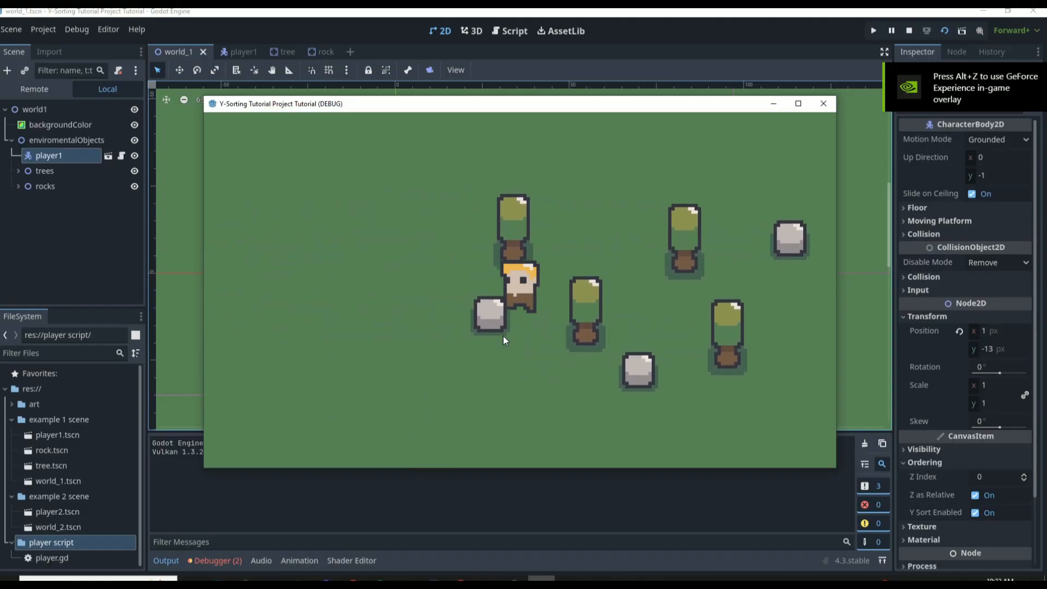
{"action": "key", "text": "Down"}
{"action": "key", "text": "Right"}
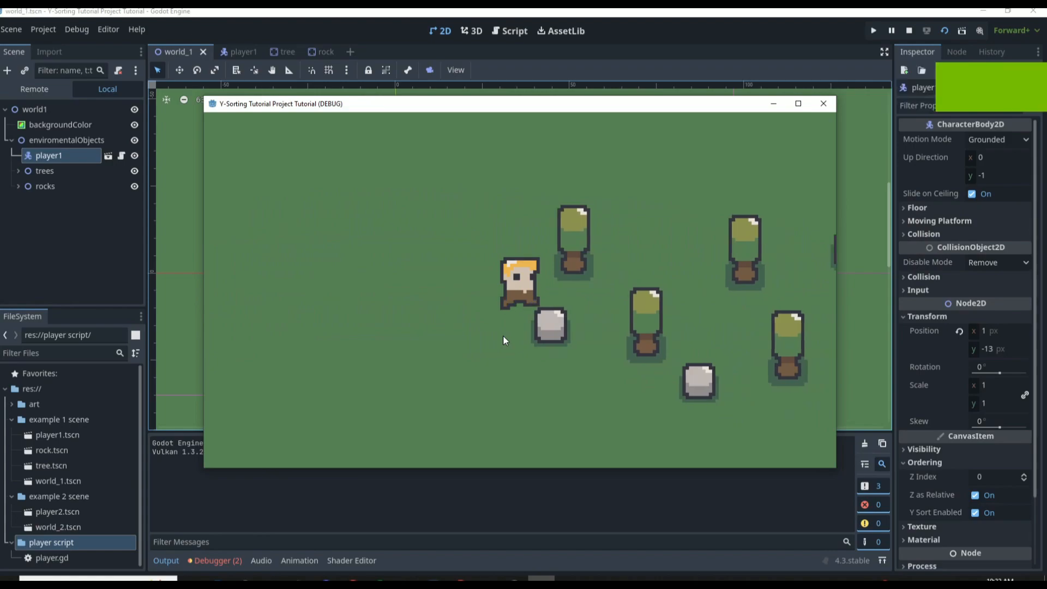
{"action": "key", "text": "Left"}
{"action": "key", "text": "Right"}
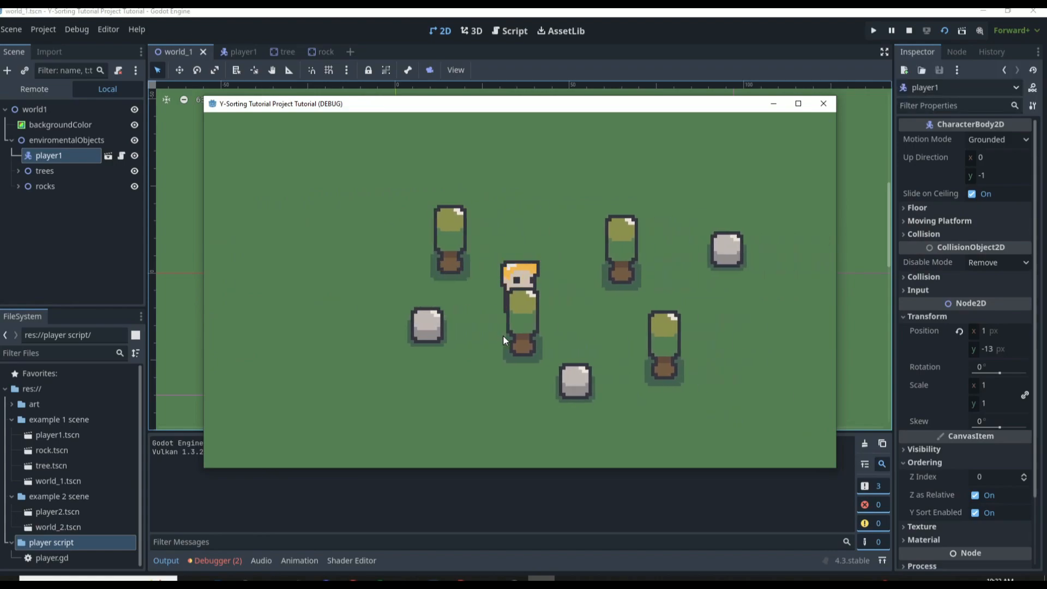
{"action": "key", "text": "Down"}
{"action": "key", "text": "Left"}
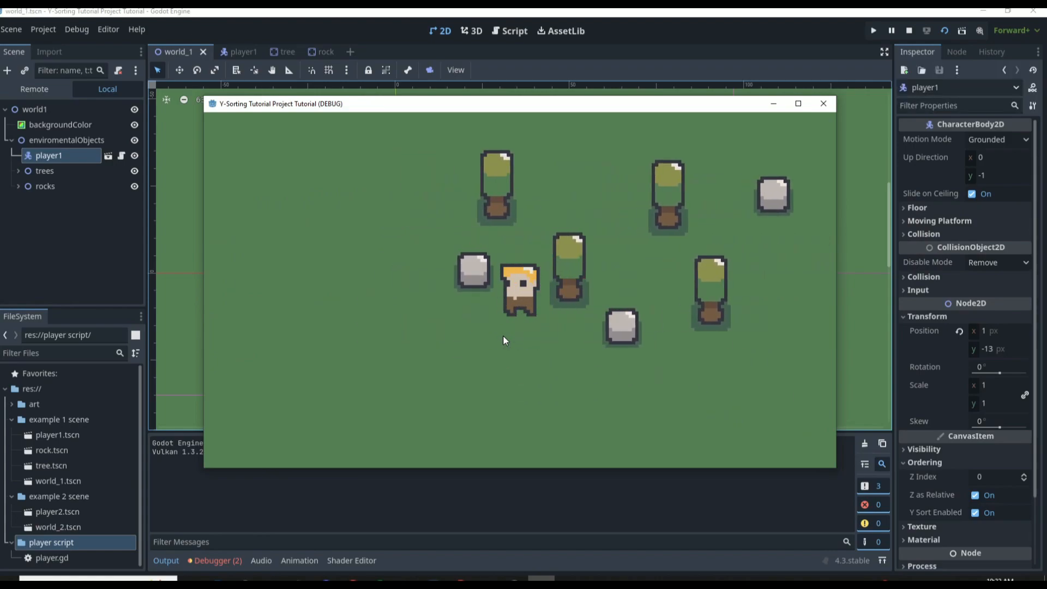
{"action": "key", "text": "Up"}
{"action": "key", "text": "Left"}
{"action": "key", "text": "Down"}
{"action": "key", "text": "Right"}
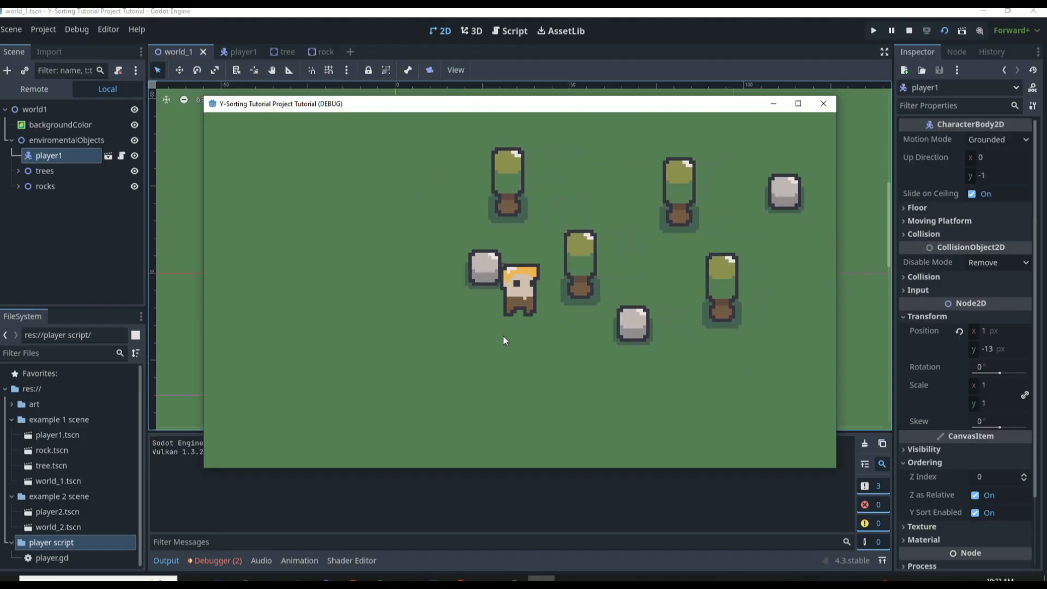
{"action": "key", "text": "Up"}
{"action": "key", "text": "Right"}
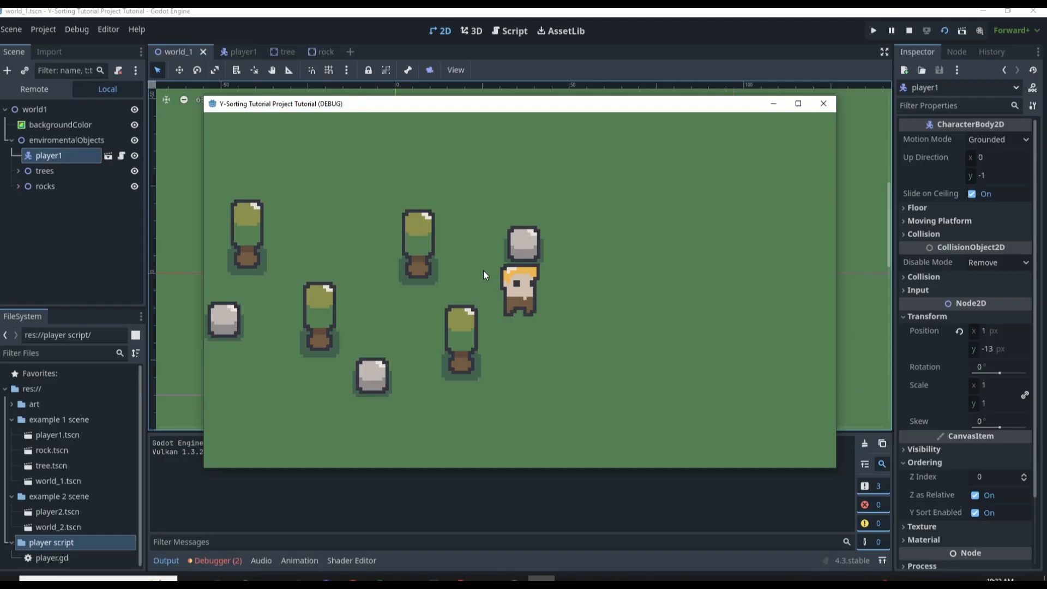
Stop the running scene and move player1 up beside the upper-left tree, to position (-18, -23)
{"action": "left_click", "coordinate": [823, 103]}
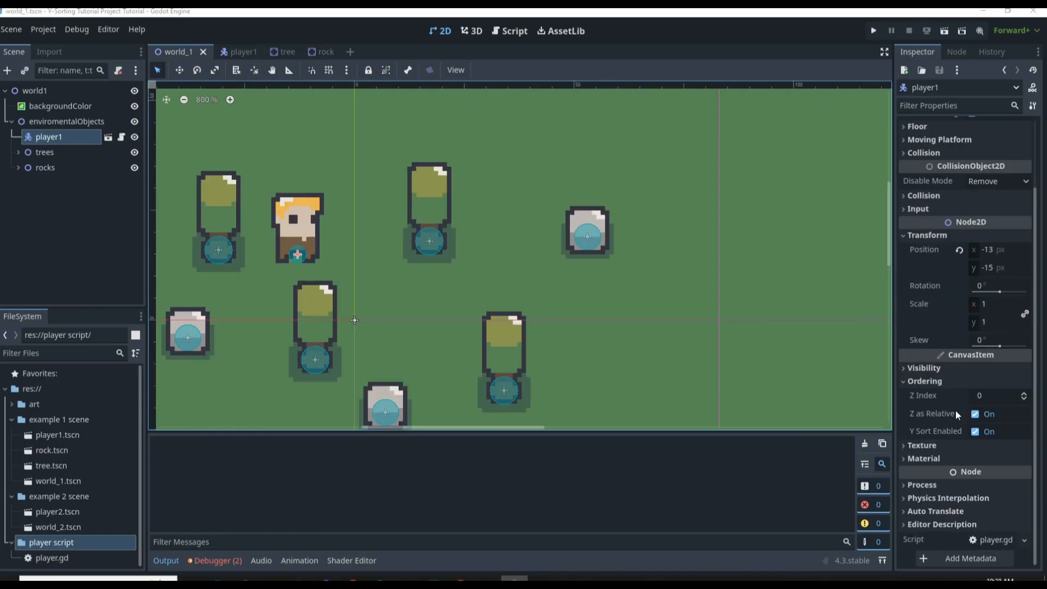
{"action": "mouse_move", "coordinate": [955, 410]}
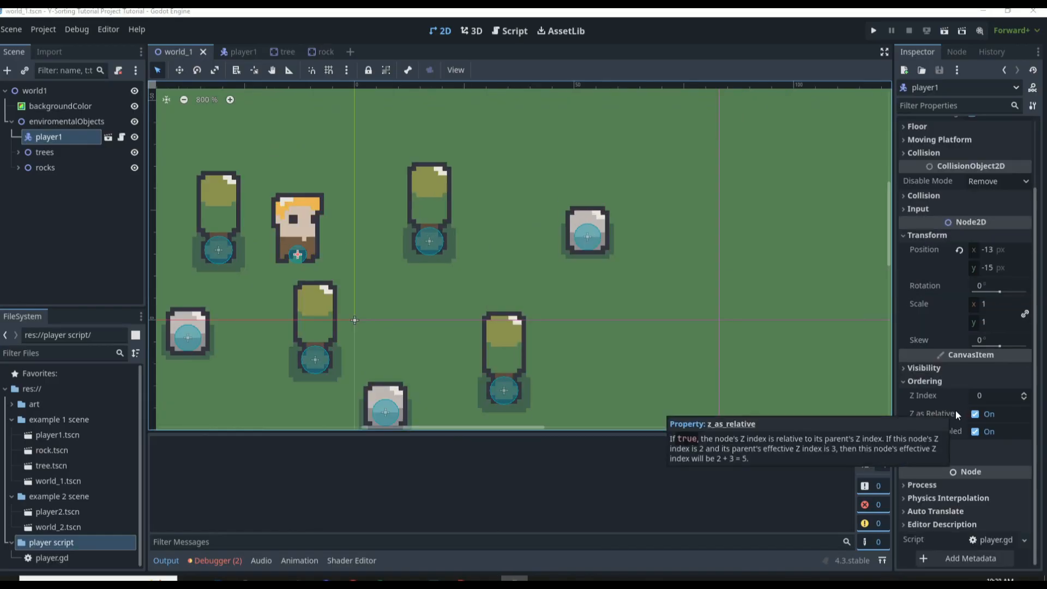
{"action": "scroll", "coordinate": [402, 336], "scroll_direction": "down", "scroll_amount": 1}
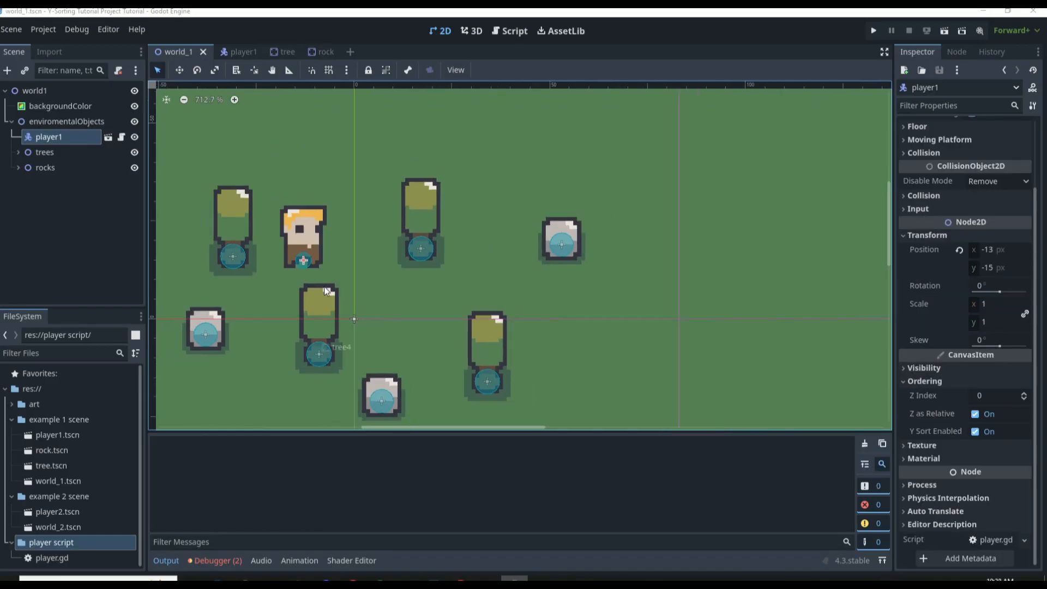
{"action": "left_click_drag", "start_coordinate": [299, 250], "coordinate": [289, 210]}
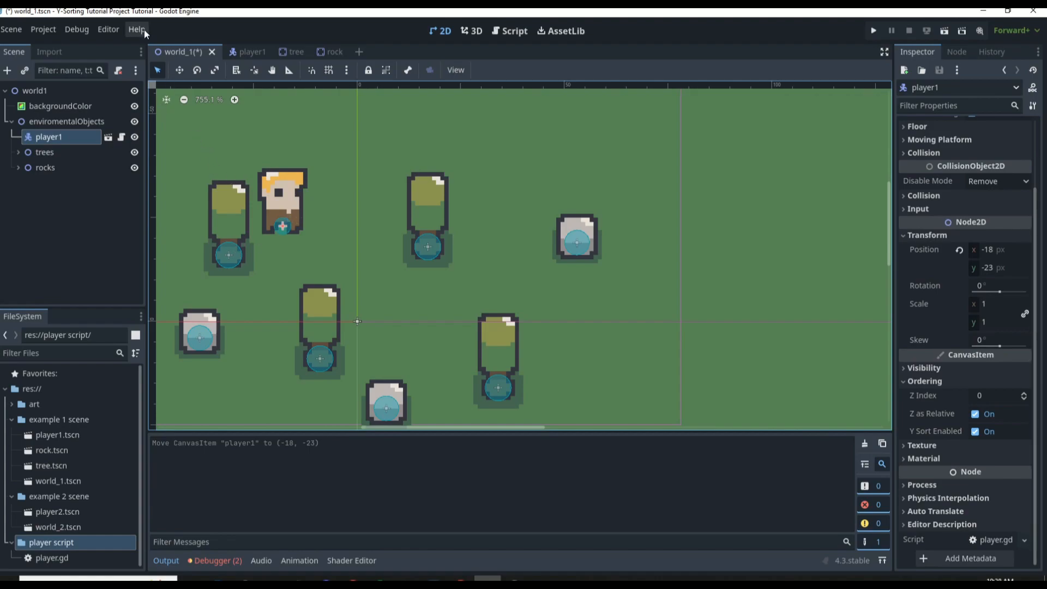
Examine the Ordering settings of enviromentalObjects and world1, and compare them with the backgroundColor and player1 nodes
{"action": "left_click", "coordinate": [70, 118]}
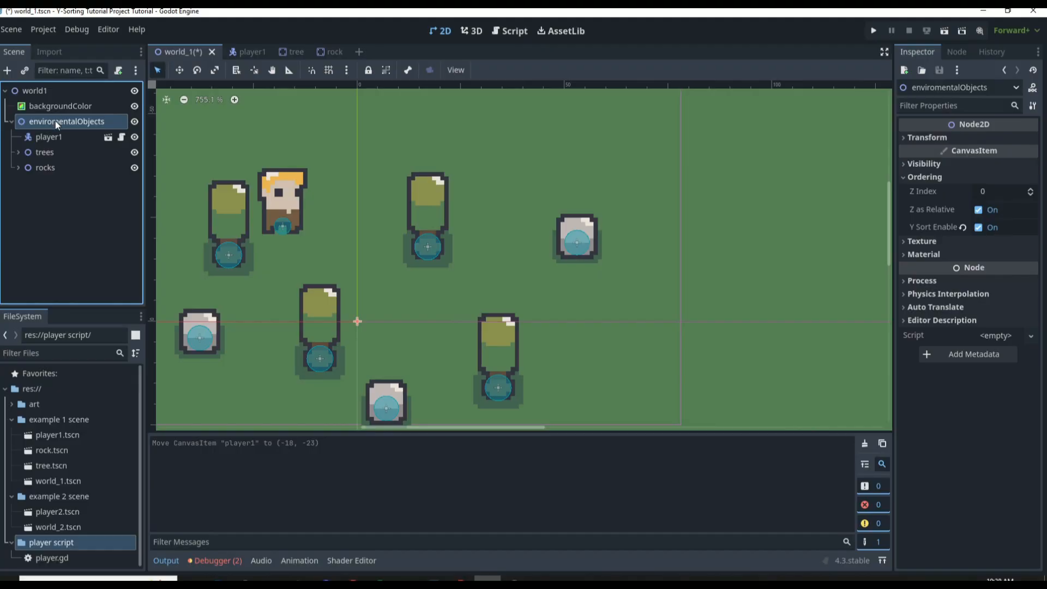
{"action": "left_click", "coordinate": [66, 91]}
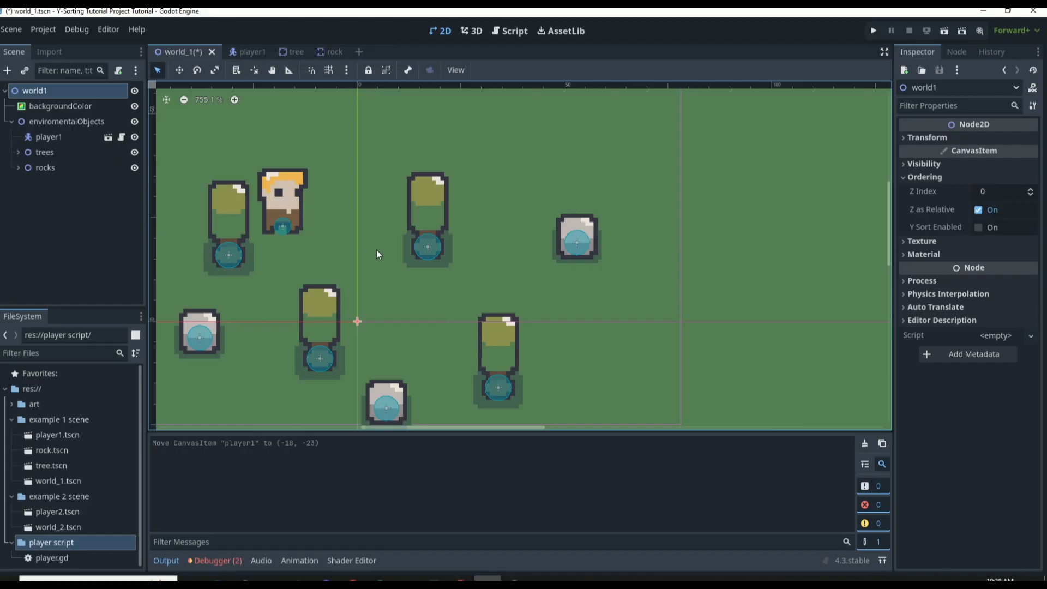
{"action": "left_click", "coordinate": [66, 121]}
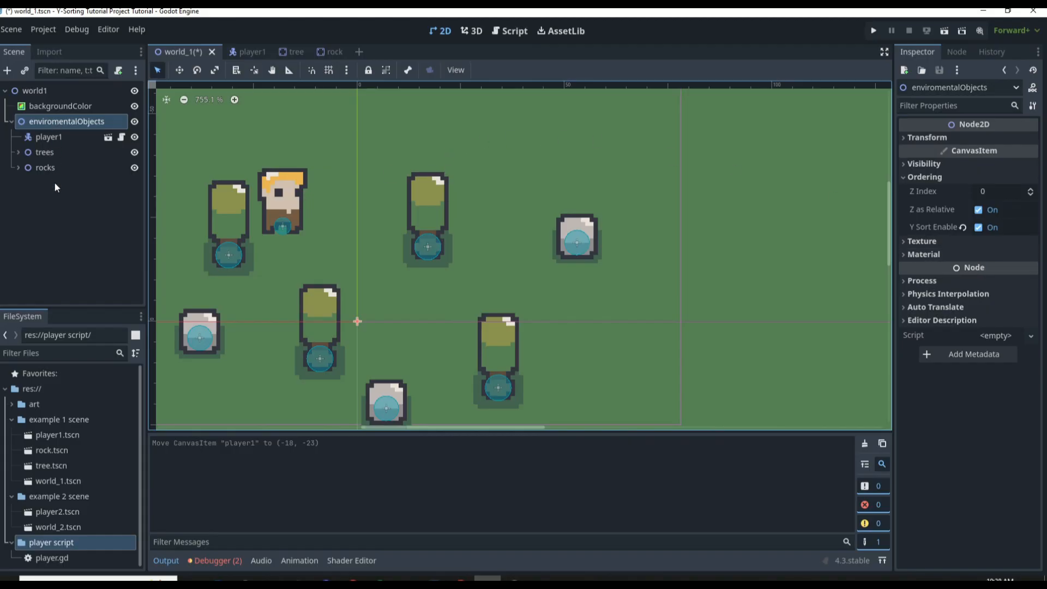
{"action": "left_click", "coordinate": [66, 106]}
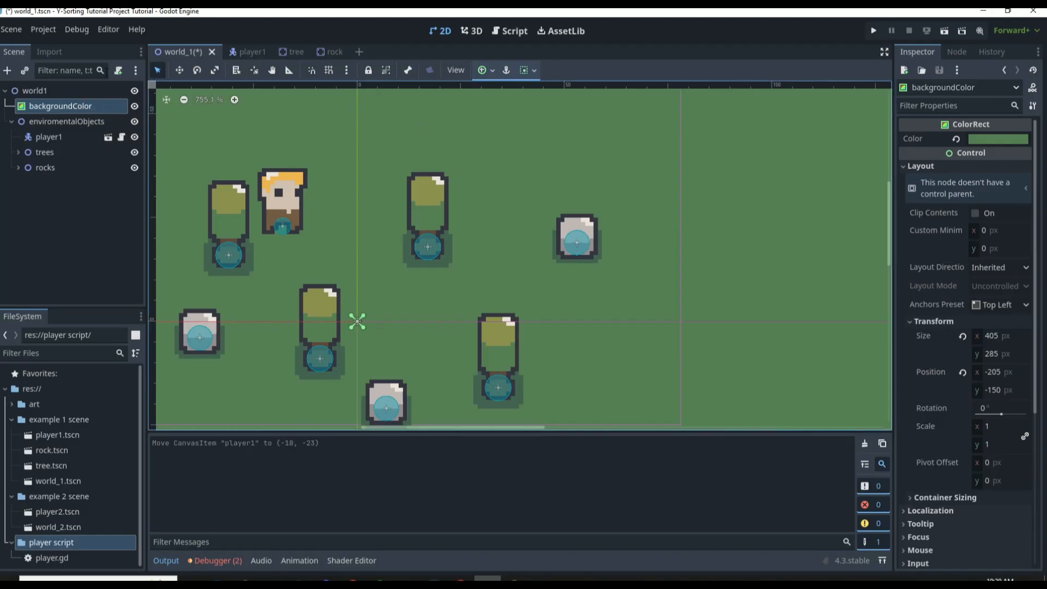
{"action": "left_click", "coordinate": [85, 121]}
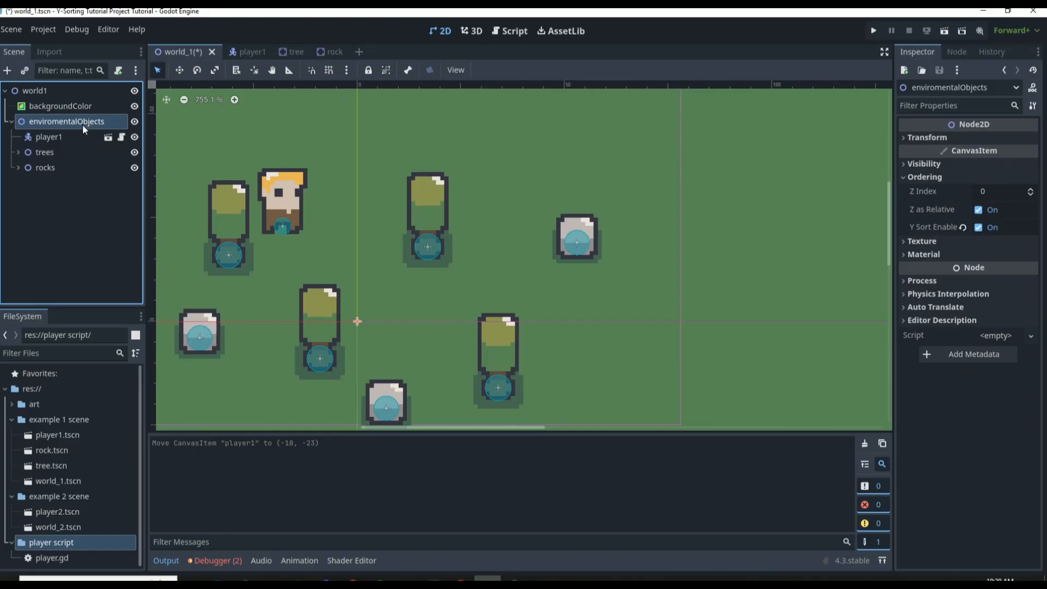
{"action": "left_click", "coordinate": [72, 139]}
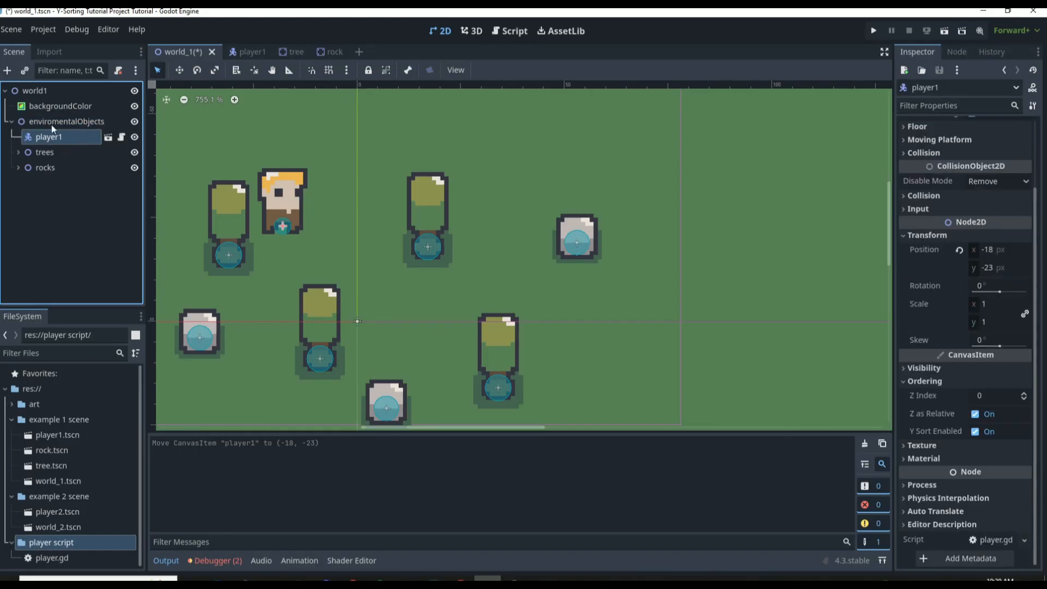
Expand the trees and rocks groups to view their child nodes and collapse them again
{"action": "left_click", "coordinate": [18, 152]}
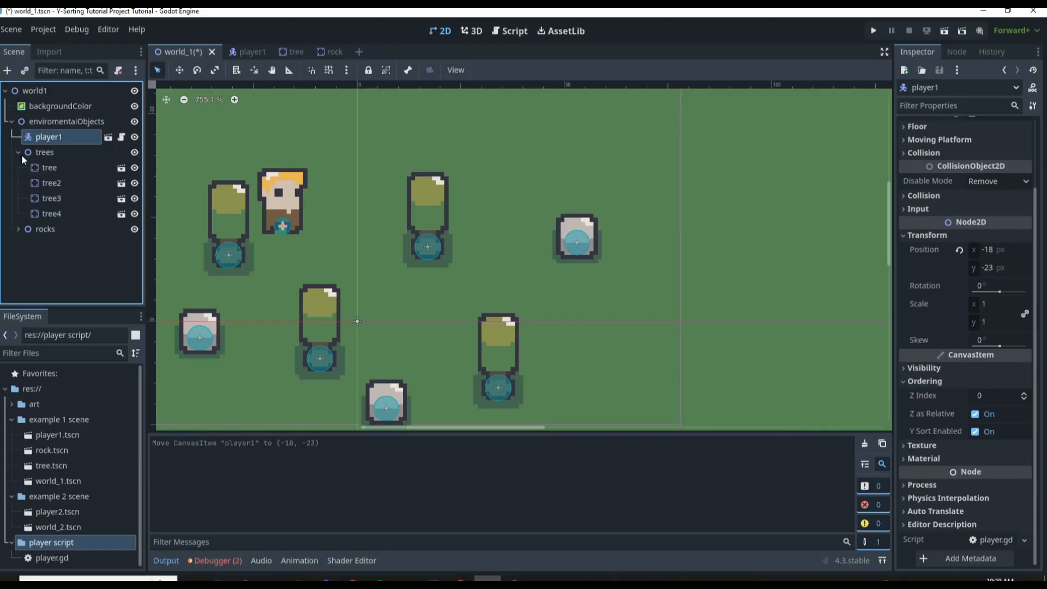
{"action": "left_click", "coordinate": [21, 228]}
{"action": "left_click", "coordinate": [20, 228]}
{"action": "left_click", "coordinate": [18, 152]}
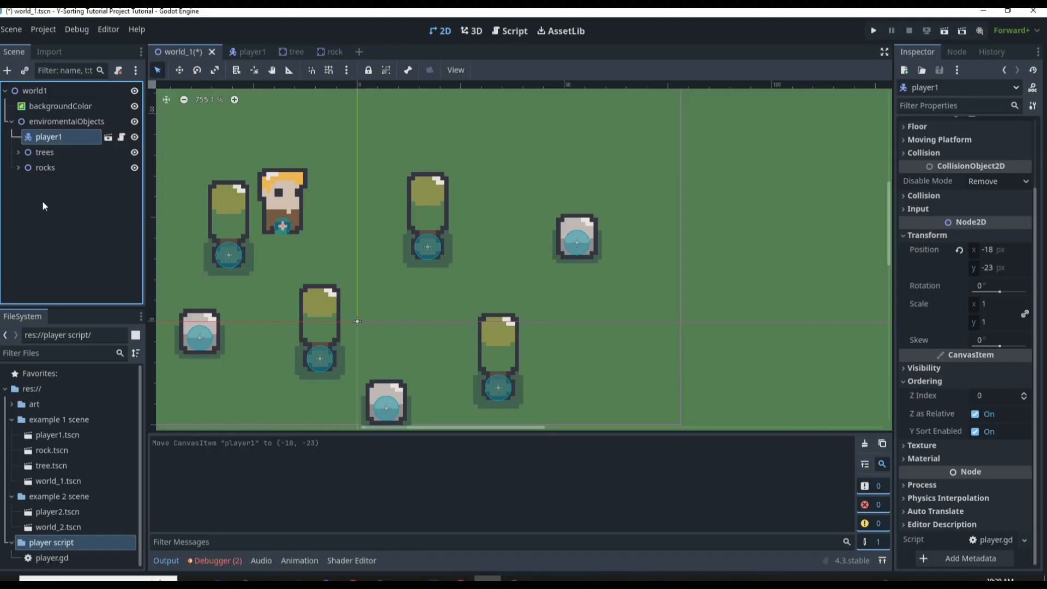
{"action": "scroll", "coordinate": [445, 265], "scroll_direction": "down", "scroll_amount": 6}
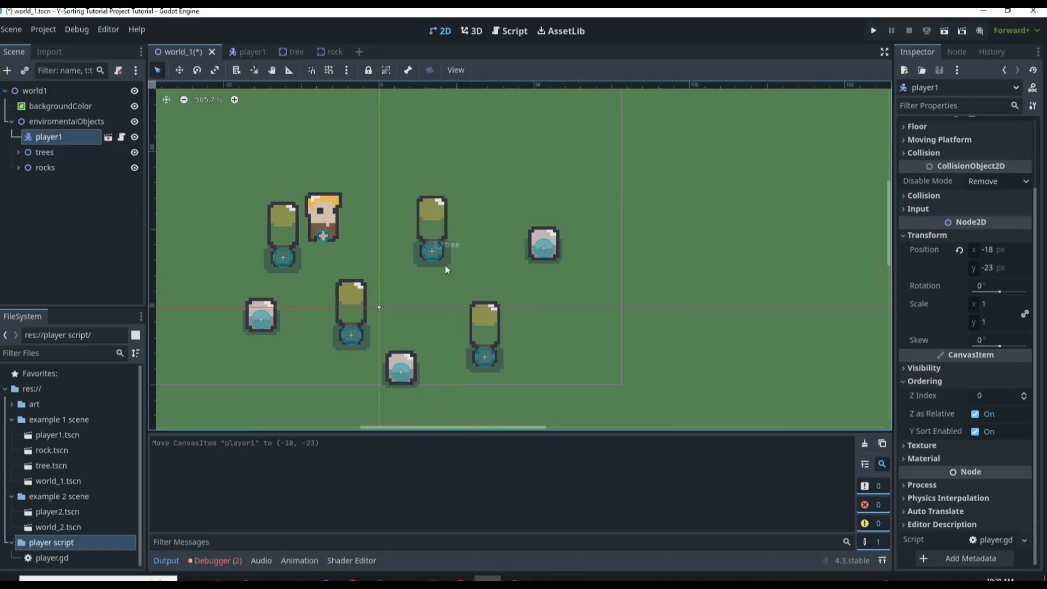
{"action": "scroll", "coordinate": [312, 255], "scroll_direction": "up", "scroll_amount": 3}
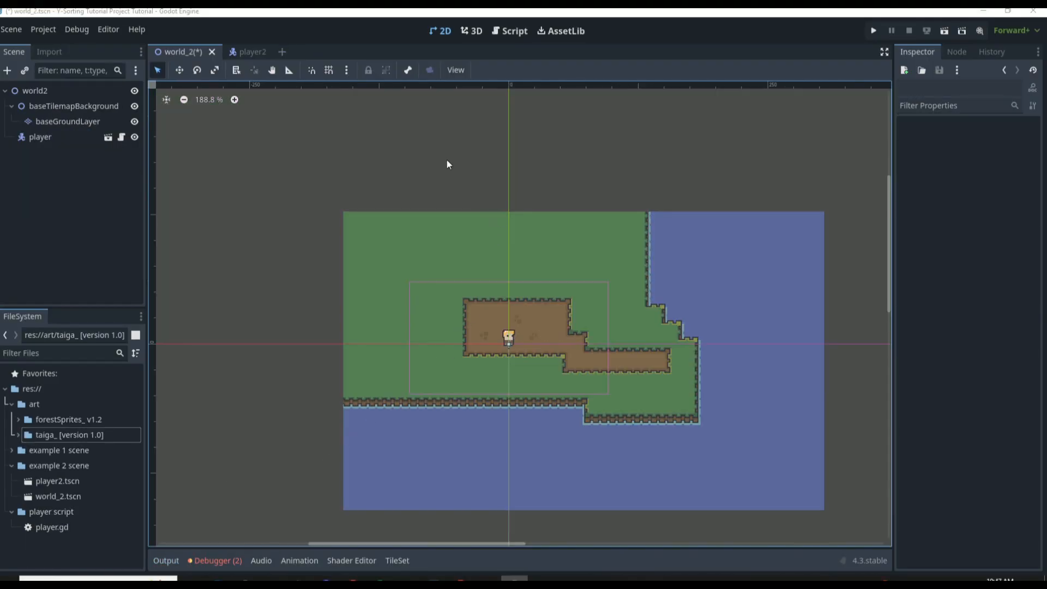
Save the world_2 scene
{"action": "key", "text": "ctrl+s"}
{"action": "scroll", "coordinate": [515, 270], "scroll_direction": "down", "scroll_amount": 1}
{"action": "scroll", "coordinate": [605, 354], "scroll_direction": "up", "scroll_amount": 3}
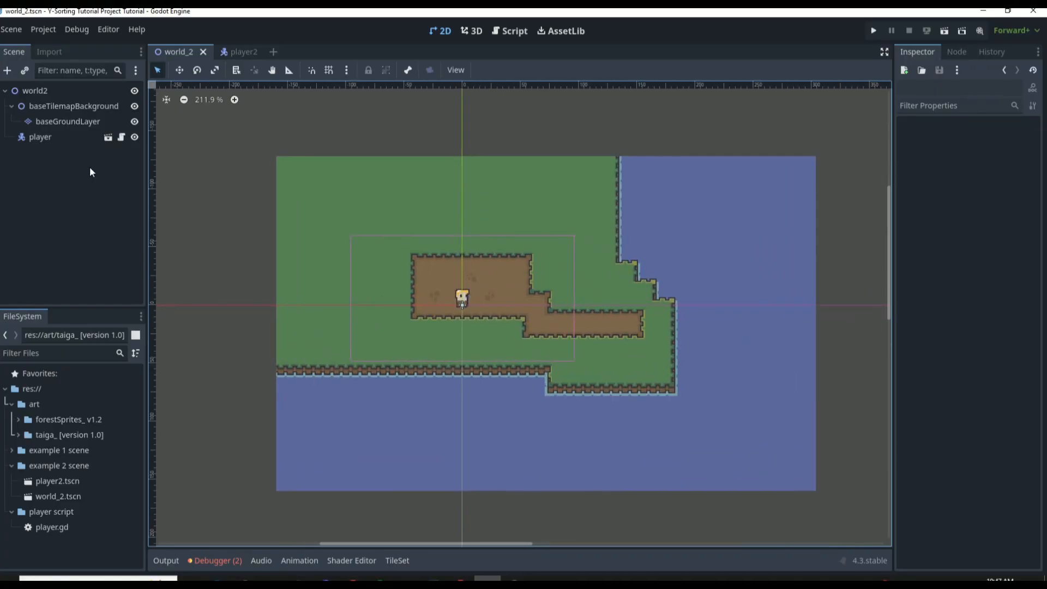
Inspect the properties of the baseTilemapBackground, baseGroundLayer and player nodes in world_2
{"action": "left_click", "coordinate": [75, 106]}
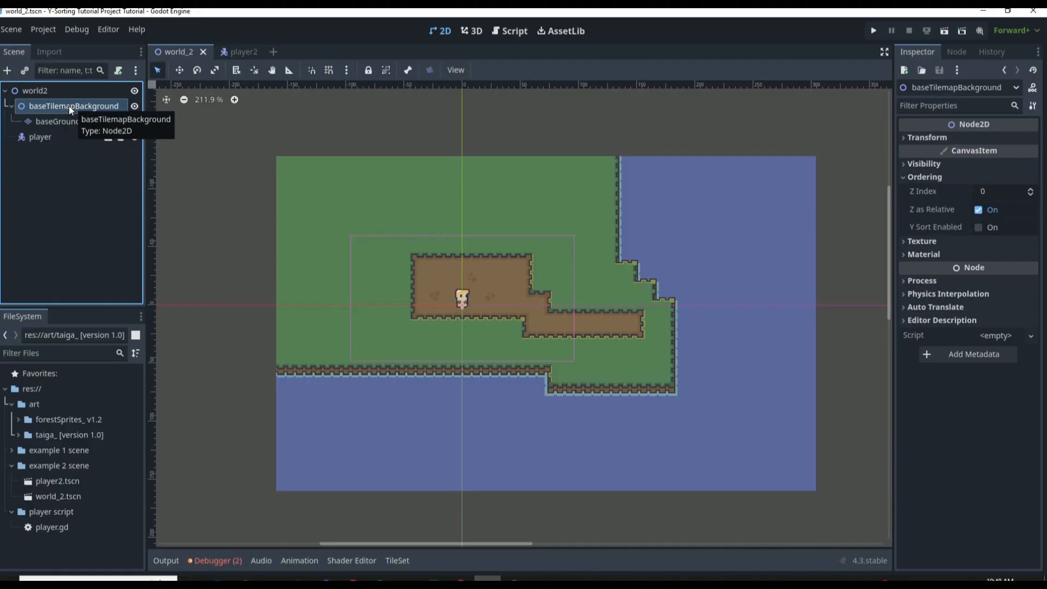
{"action": "left_click", "coordinate": [73, 120]}
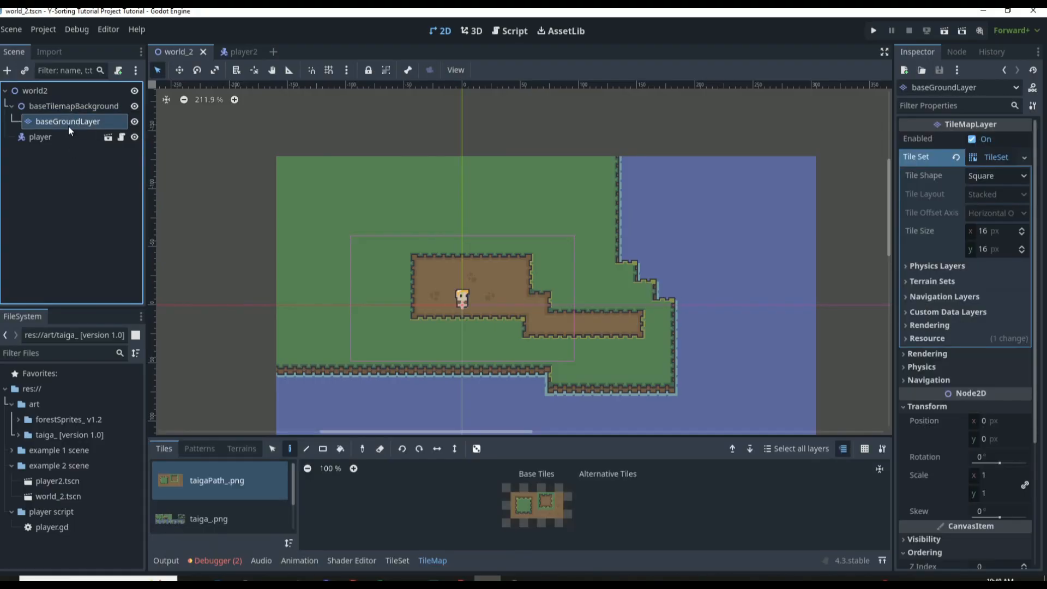
{"action": "left_click", "coordinate": [68, 137]}
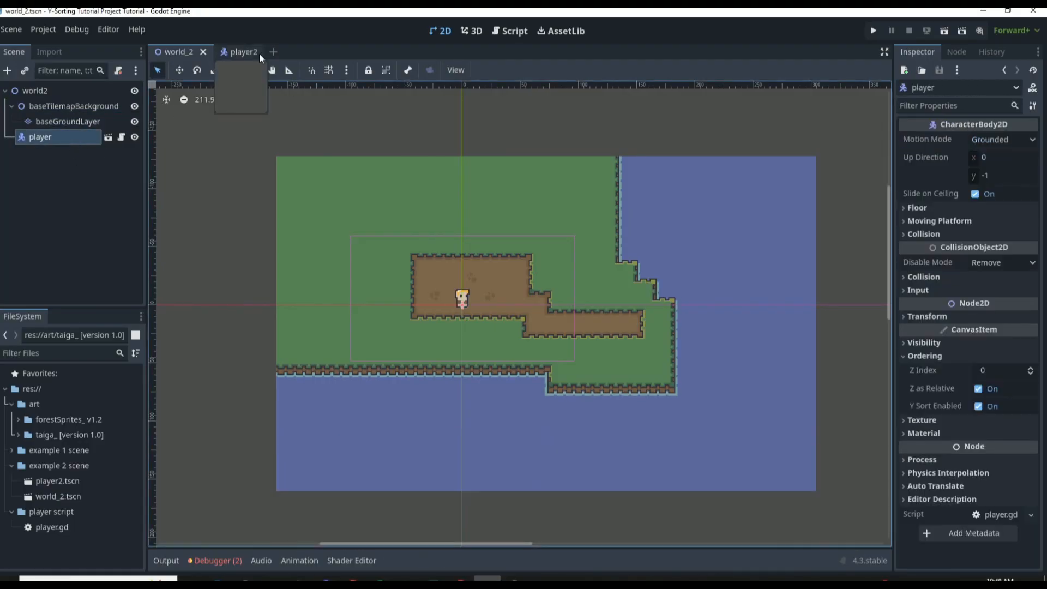
Open the player2 scene and review its attached player.gd script and the world2Camera zoom and limit settings
{"action": "left_click", "coordinate": [239, 52]}
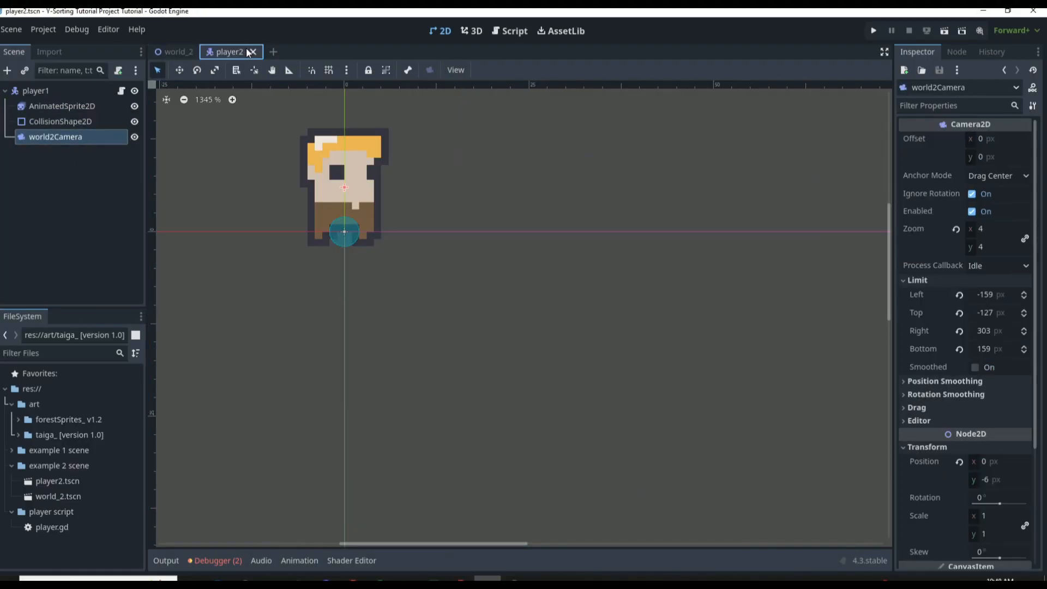
{"action": "left_click", "coordinate": [121, 91]}
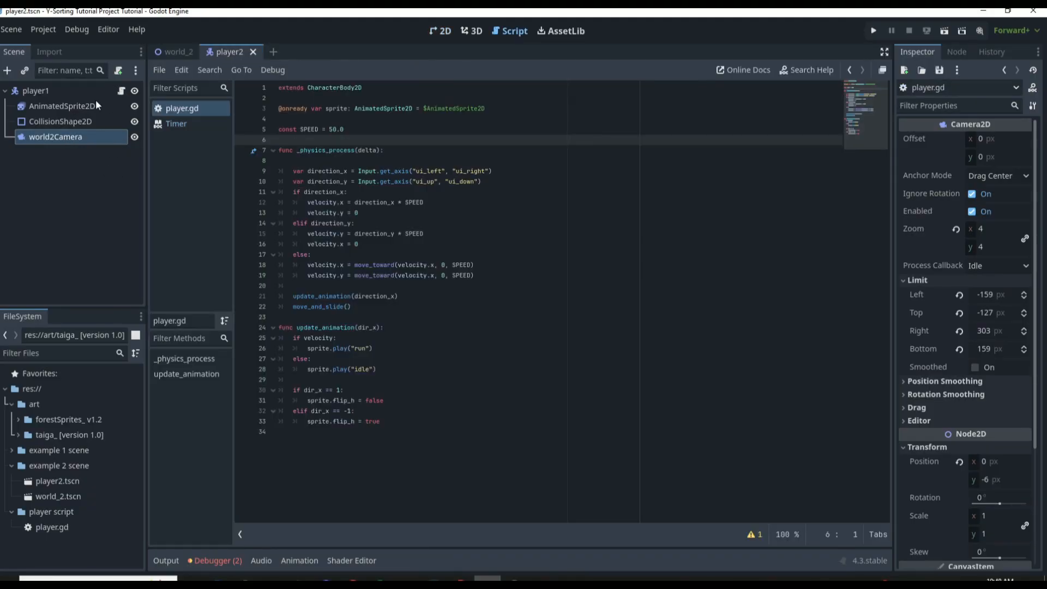
{"action": "left_click", "coordinate": [107, 89]}
{"action": "left_click", "coordinate": [91, 135]}
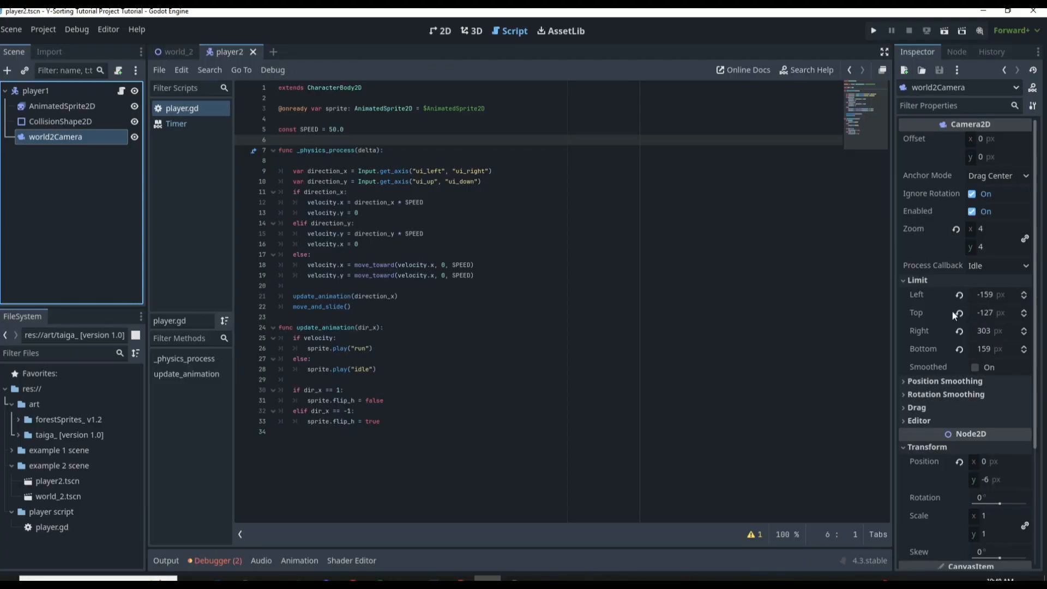
Return to world_2, run the scene and walk the player over the dirt path and along the grass below it
{"action": "left_click", "coordinate": [177, 52]}
{"action": "left_click", "coordinate": [441, 30]}
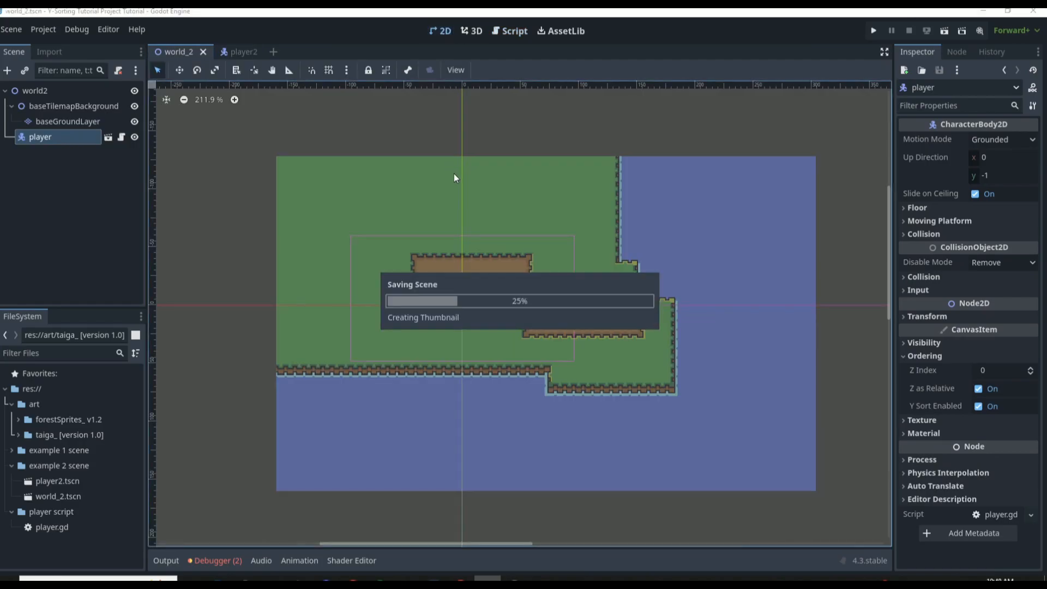
{"action": "scroll", "coordinate": [600, 223], "scroll_direction": "up", "scroll_amount": 1}
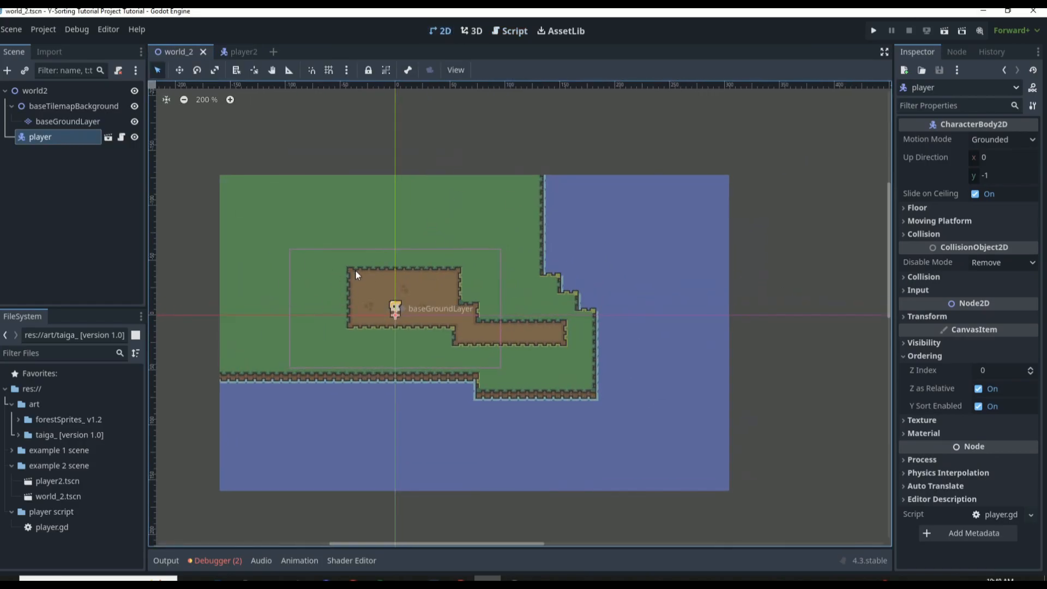
{"action": "key", "text": "F6"}
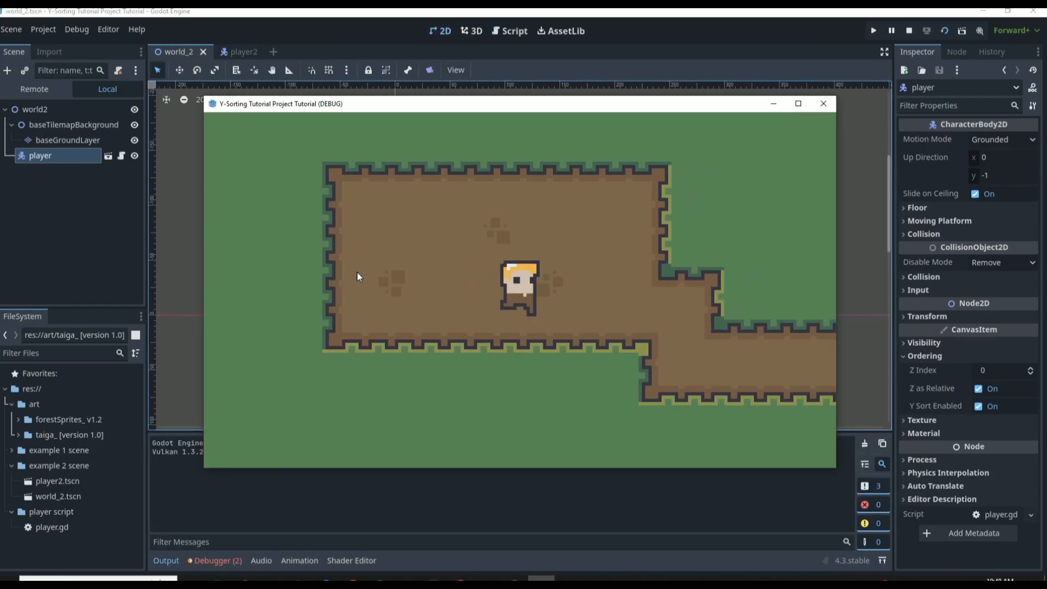
{"action": "key", "text": "Down"}
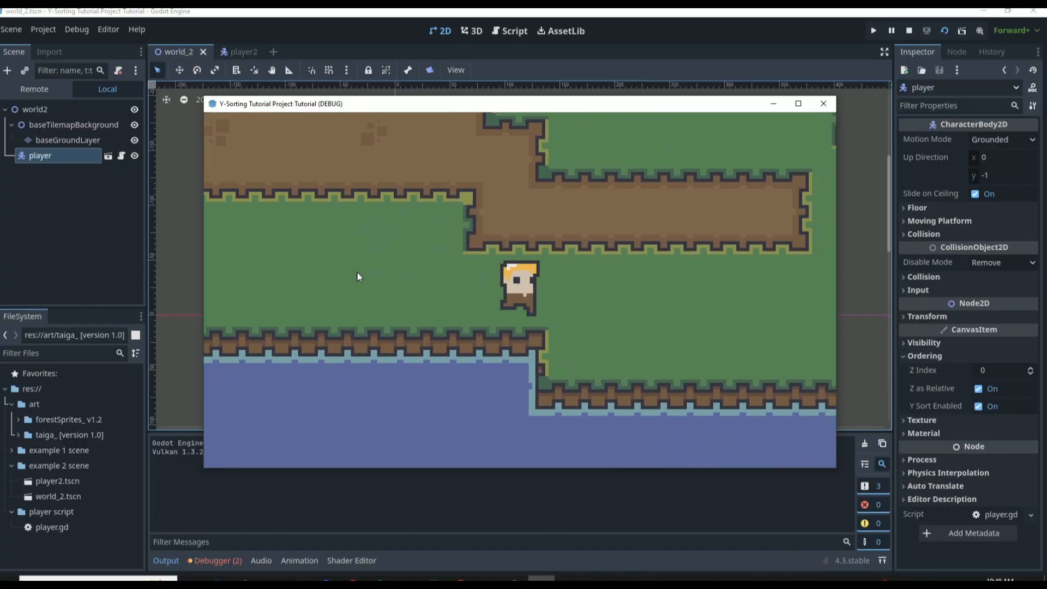
{"action": "key", "text": "Right"}
{"action": "key", "text": "Left"}
{"action": "key", "text": "Up"}
{"action": "key", "text": "Right"}
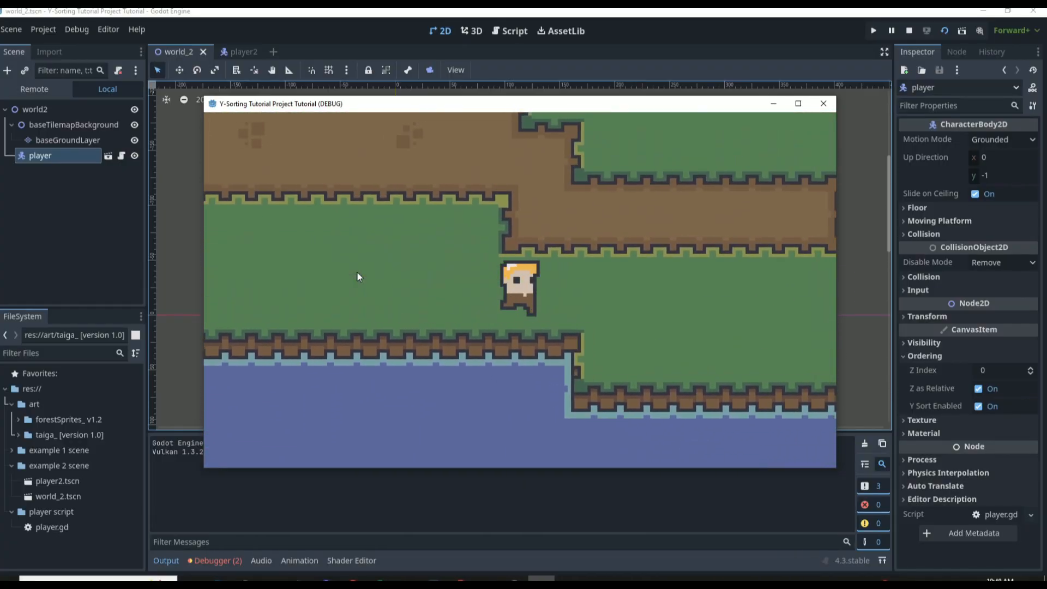
{"action": "key", "text": "Right"}
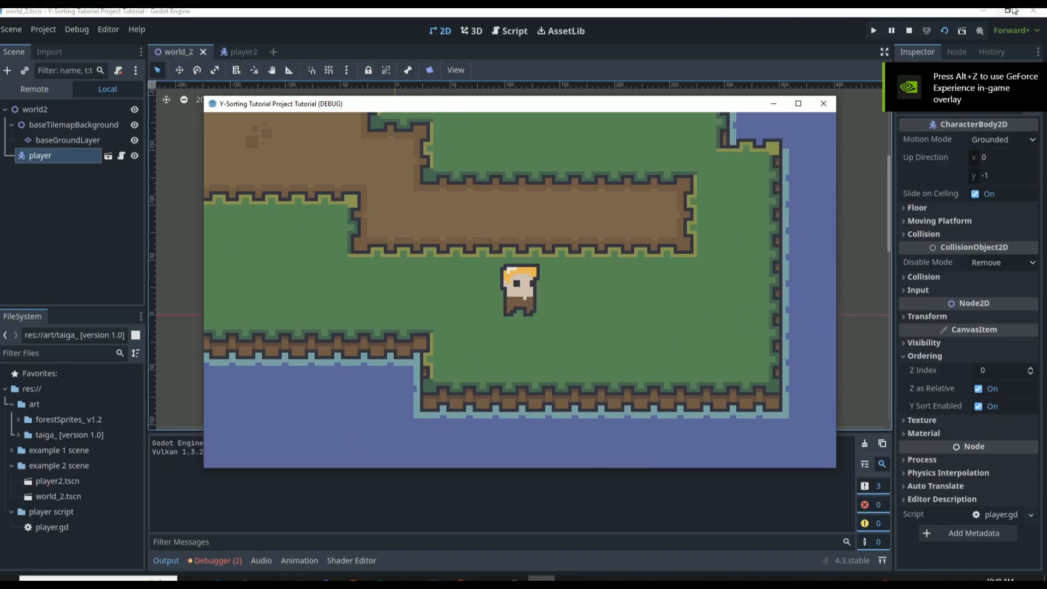
{"action": "left_click", "coordinate": [823, 103]}
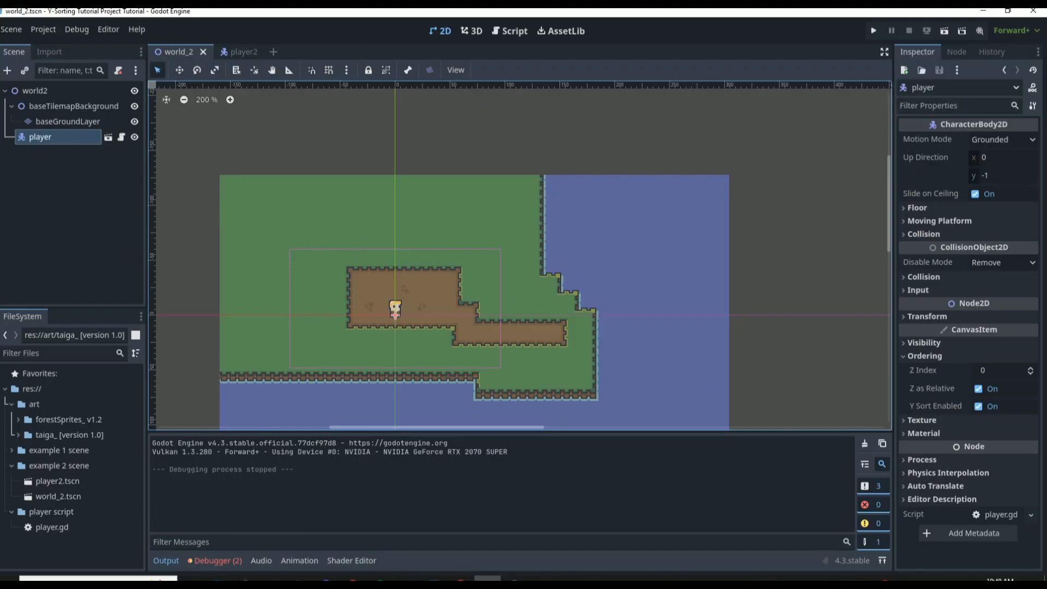
Add a TileMapLayer node as a child of baseTilemapBackground
{"action": "left_click", "coordinate": [54, 108]}
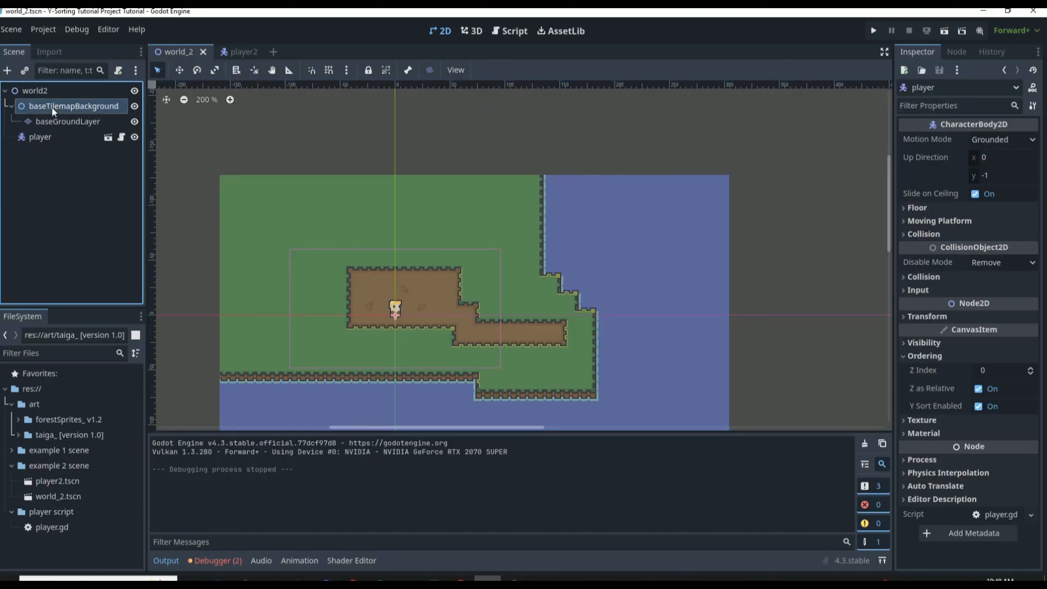
{"action": "left_click", "coordinate": [7, 72]}
{"action": "type", "text": "tilemap"}
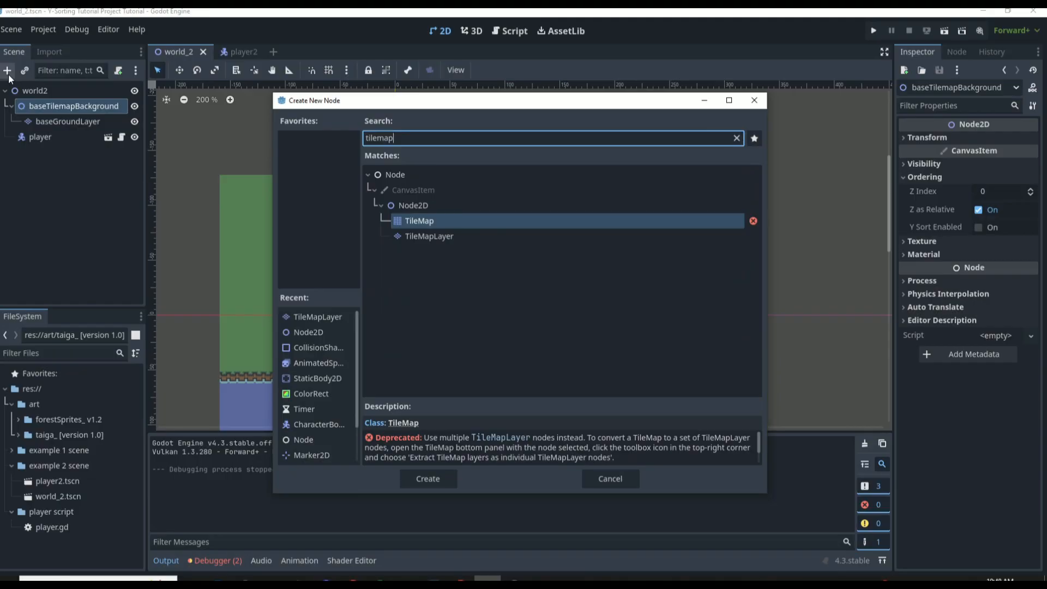
{"action": "key", "text": "Down"}
{"action": "key", "text": "Return"}
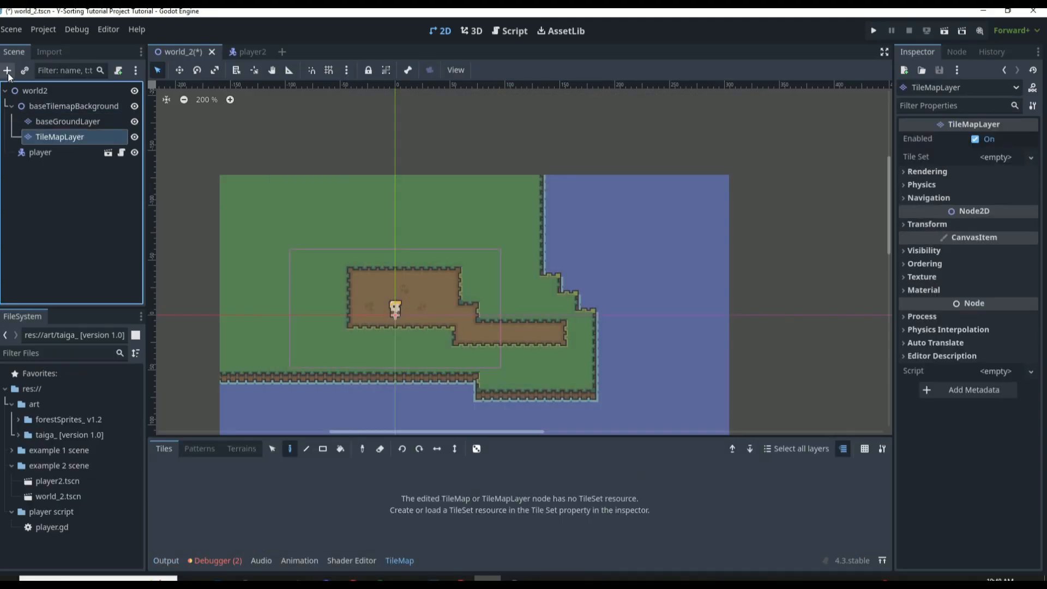
Rename the new TileMapLayer node to enviromentLayer
{"action": "left_click", "coordinate": [75, 139]}
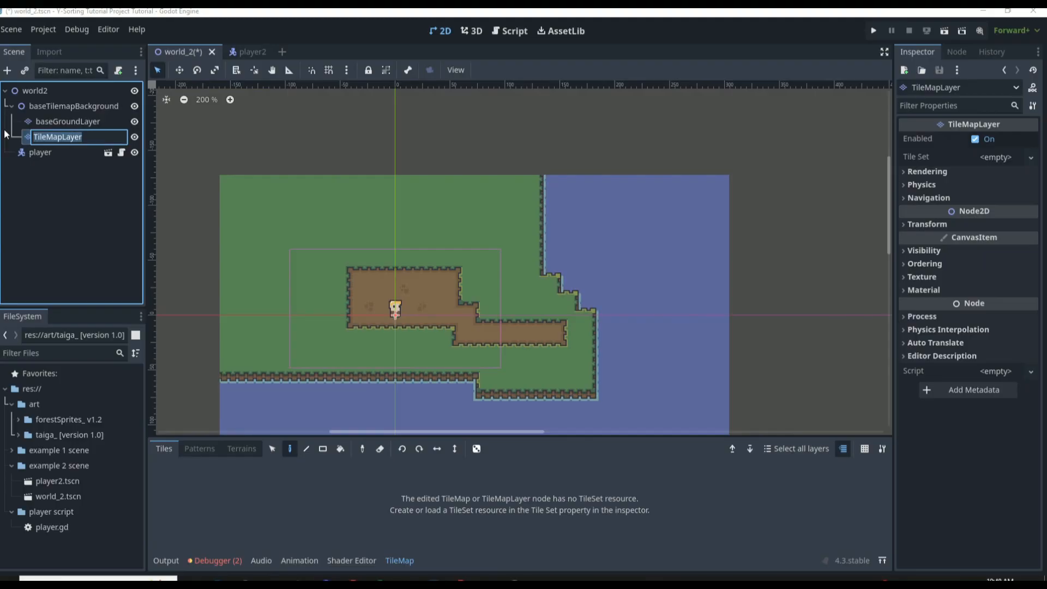
{"action": "type", "text": "enviromentLayr"}
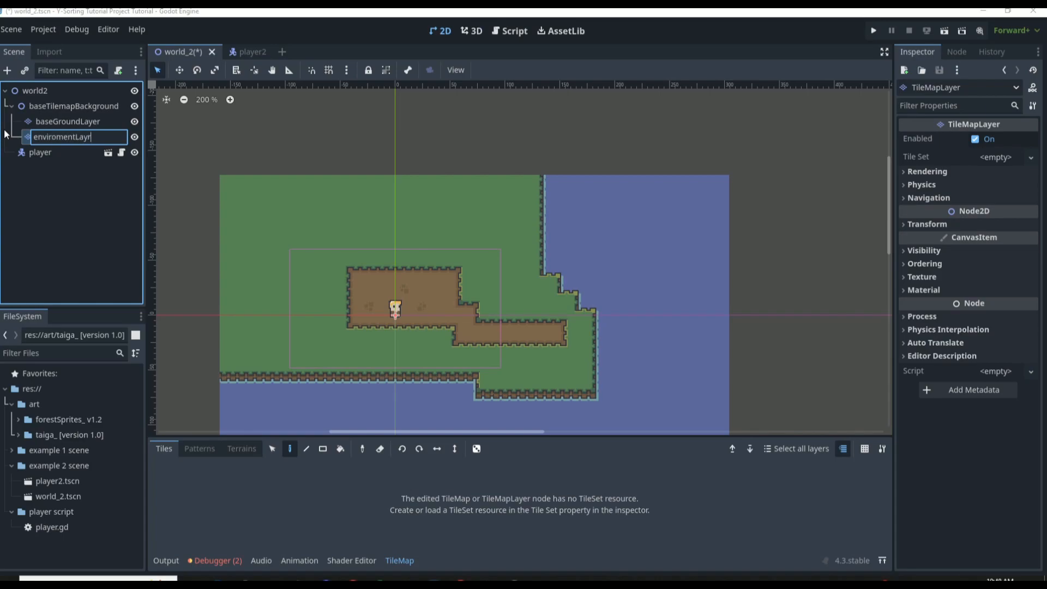
{"action": "key", "text": "Return"}
{"action": "double_click", "coordinate": [110, 141]}
{"action": "key", "text": "Left"}
{"action": "type", "text": "e"}
{"action": "key", "text": "Return"}
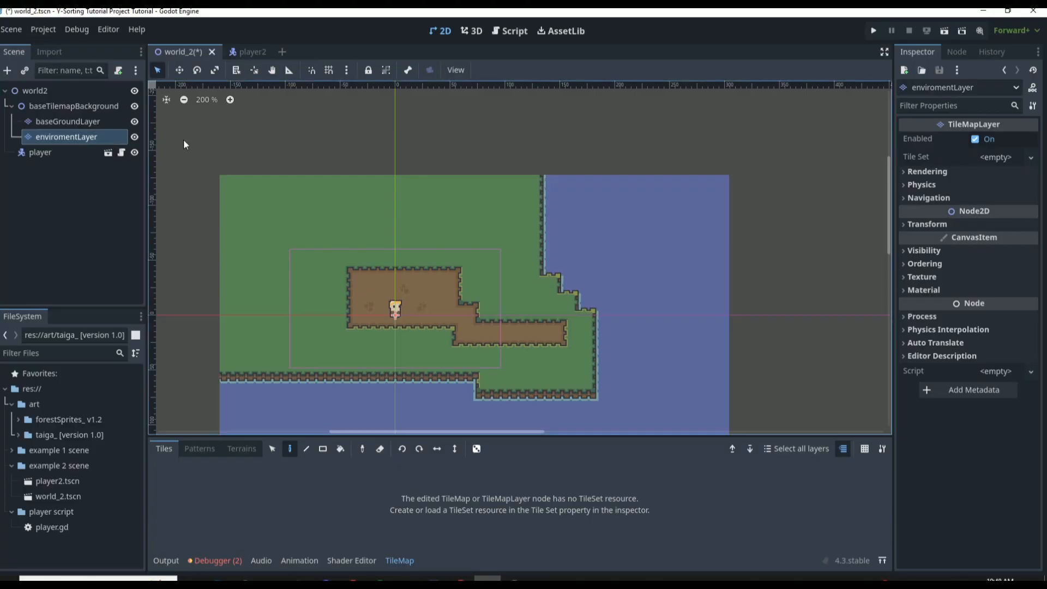
Create a new TileSet resource for the enviromentLayer node
{"action": "left_click", "coordinate": [1015, 158]}
{"action": "left_click", "coordinate": [1012, 173]}
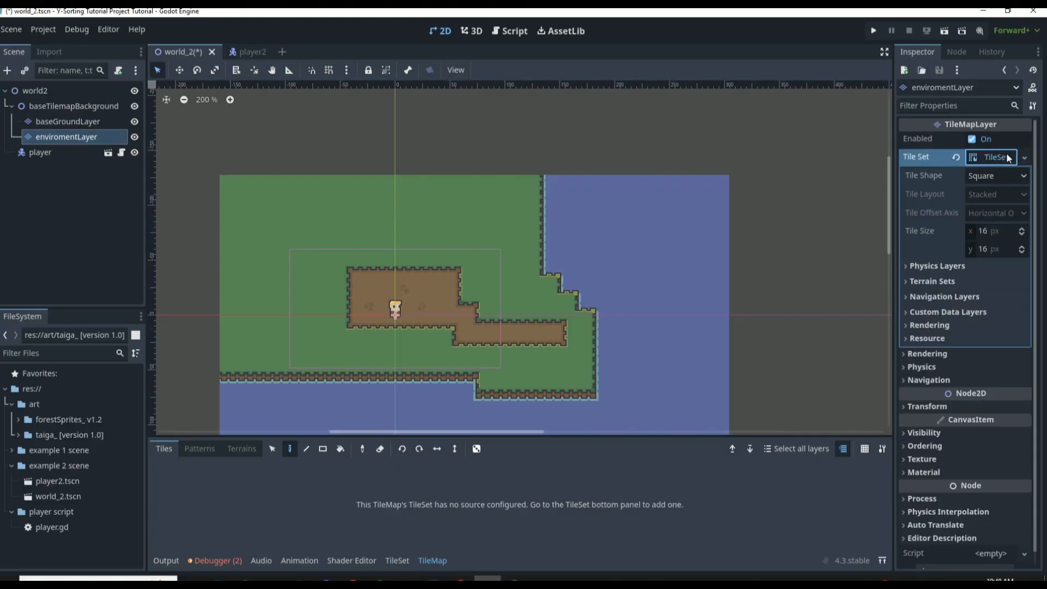
Add taiga_ [resources].png from the taiga_ art folder as an atlas source of the TileSet, declining automatic tile creation
{"action": "left_click", "coordinate": [390, 560]}
{"action": "left_click_drag", "start_coordinate": [312, 436], "coordinate": [312, 348]}
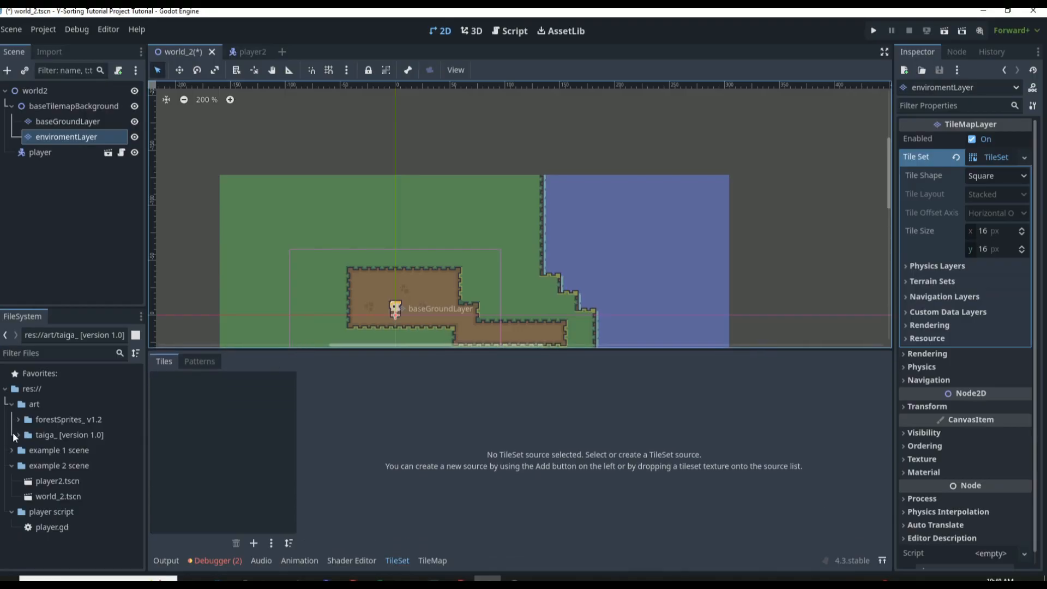
{"action": "left_click", "coordinate": [18, 434]}
{"action": "scroll", "coordinate": [47, 439], "scroll_direction": "down", "scroll_amount": 3}
{"action": "left_click_drag", "start_coordinate": [56, 476], "coordinate": [246, 424]}
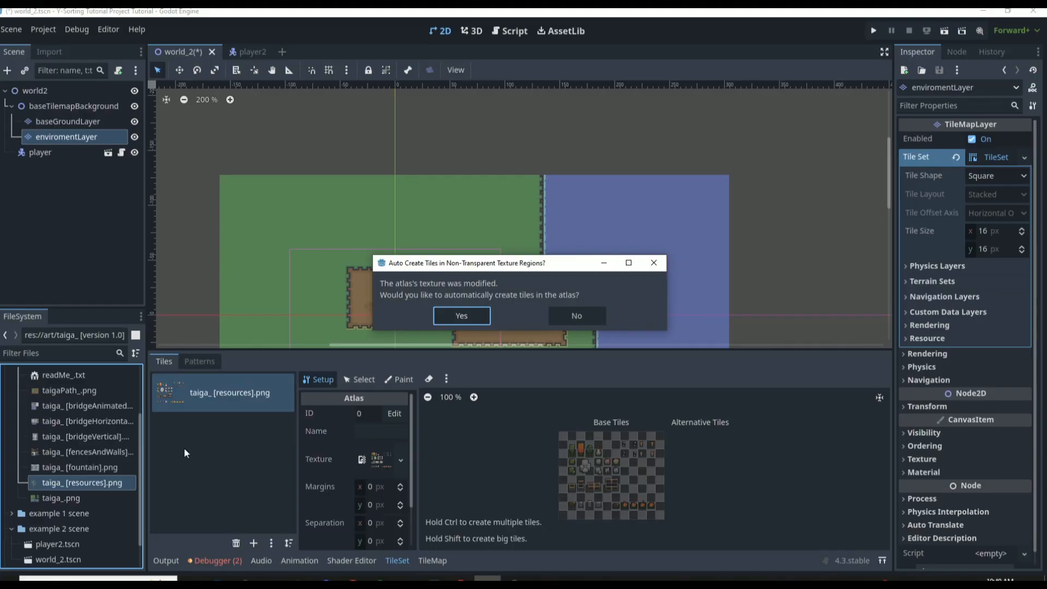
{"action": "left_click", "coordinate": [591, 315]}
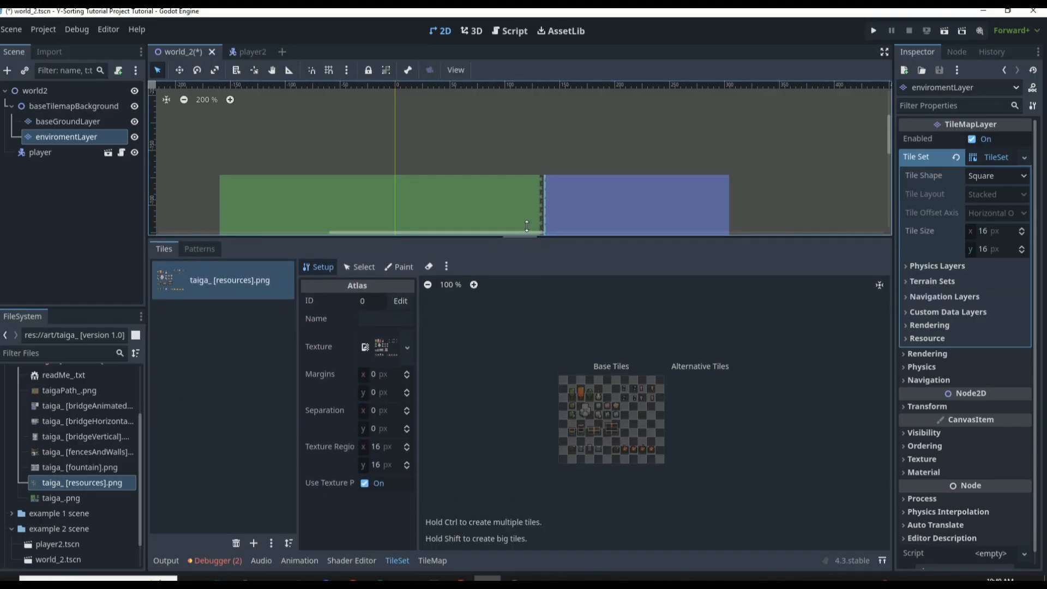
Create single-cell atlas tiles for the wall torches, the small rocks and ores, and the two bushes
{"action": "scroll", "coordinate": [627, 437], "scroll_direction": "up", "scroll_amount": 6}
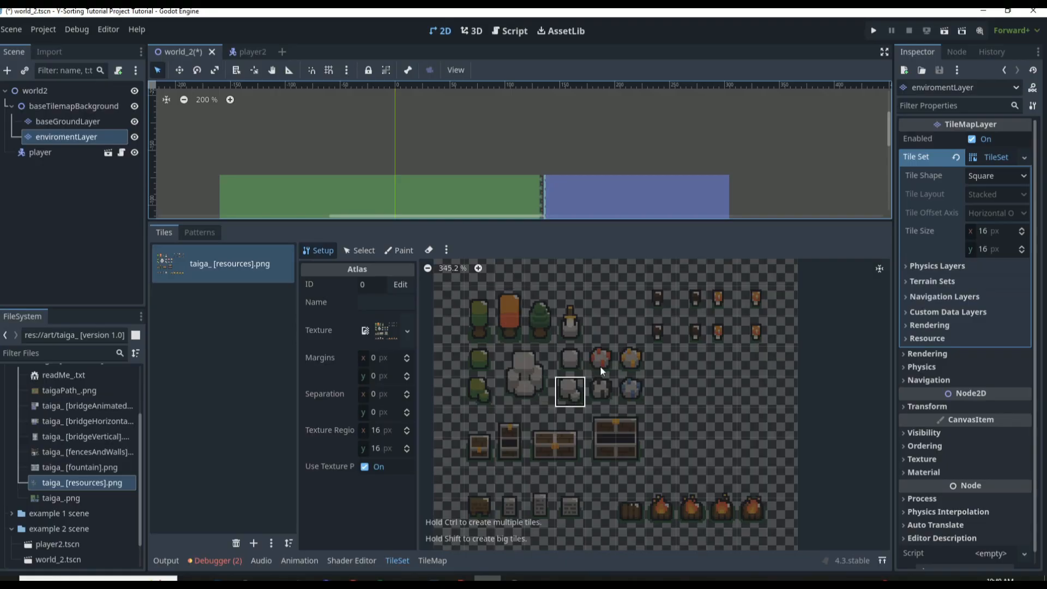
{"action": "scroll", "coordinate": [600, 365], "scroll_direction": "down", "scroll_amount": 1}
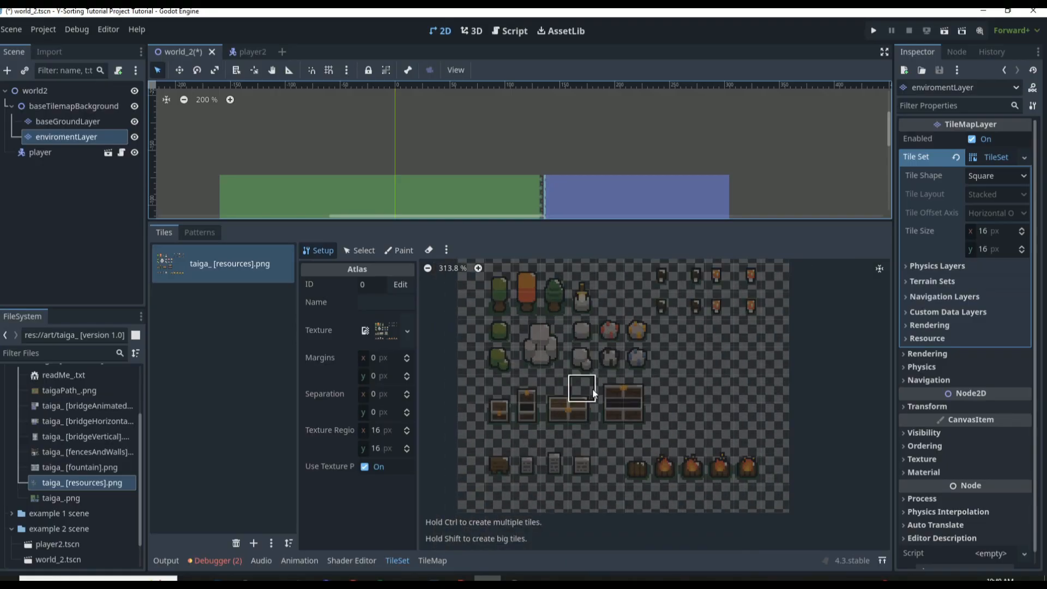
{"action": "scroll", "coordinate": [621, 363], "scroll_direction": "down", "scroll_amount": 1}
{"action": "left_click", "coordinate": [658, 285]}
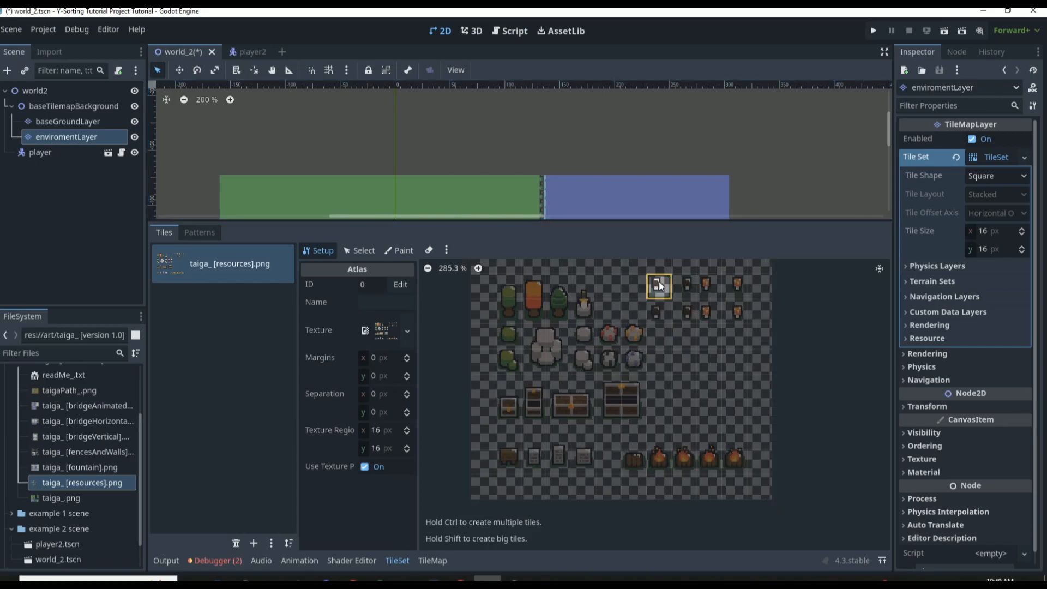
{"action": "left_click", "coordinate": [658, 309]}
{"action": "left_click", "coordinate": [684, 289]}
{"action": "left_click", "coordinate": [684, 309]}
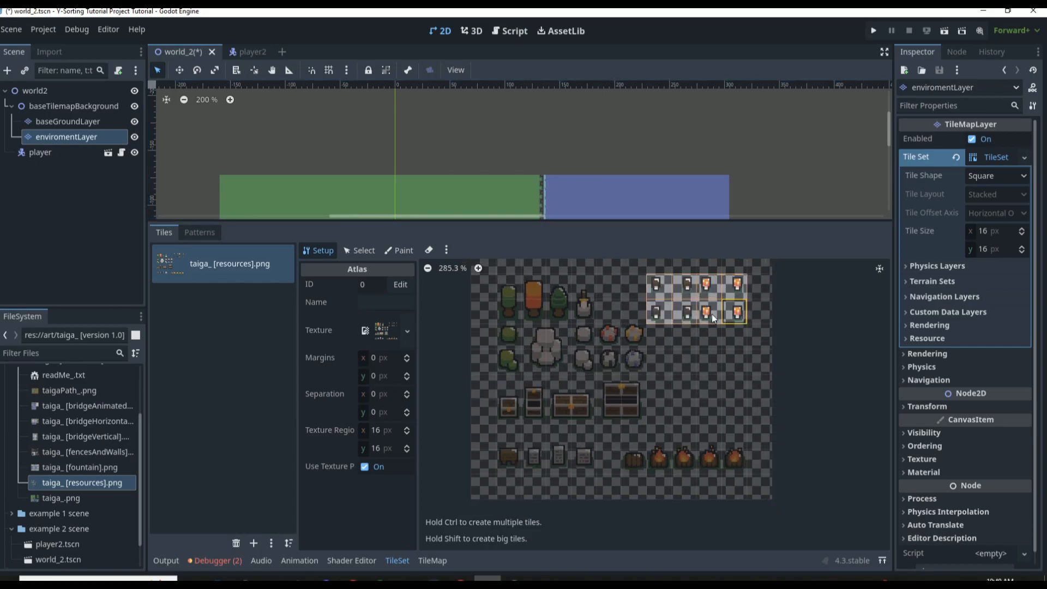
{"action": "left_click", "coordinate": [633, 336]}
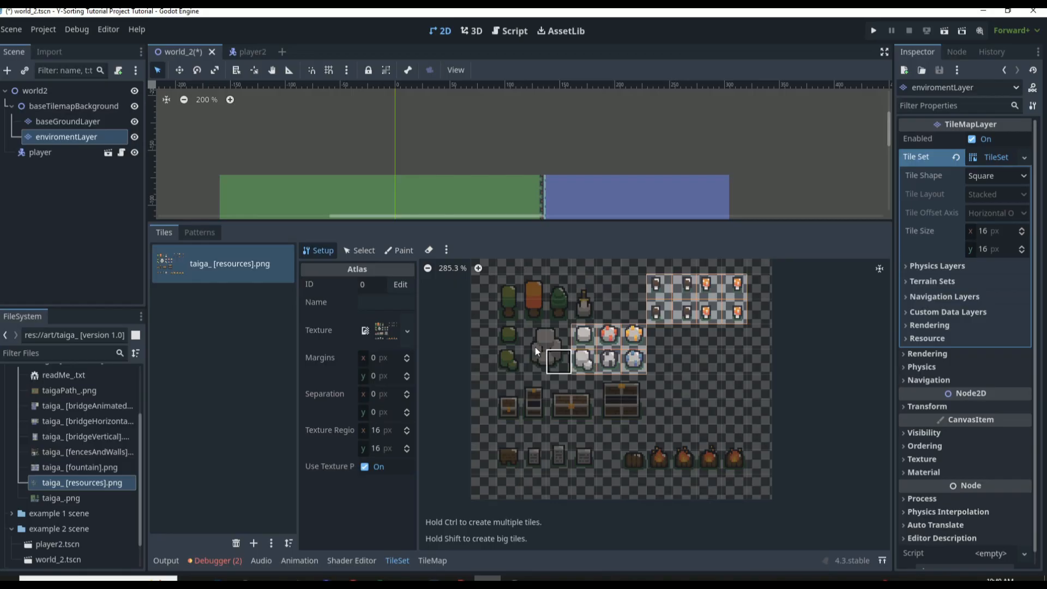
{"action": "left_click", "coordinate": [508, 338]}
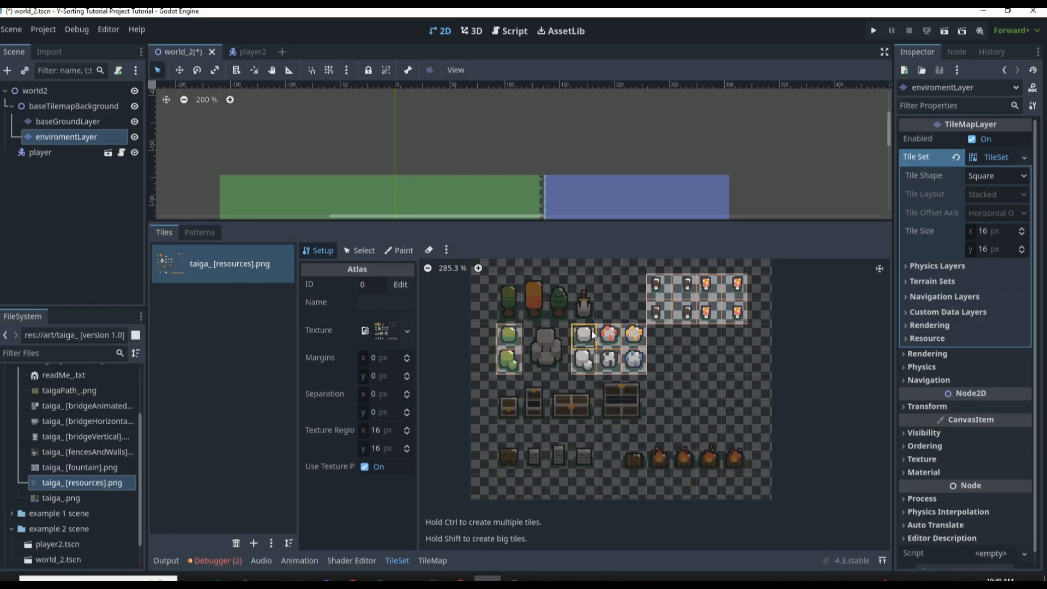
Create multi-cell atlas tiles for the three trees, the sword in stone and the large rock
{"action": "scroll", "coordinate": [552, 270], "scroll_direction": "up", "scroll_amount": 2}
{"action": "scroll", "coordinate": [515, 279], "scroll_direction": "up", "scroll_amount": 2}
{"action": "left_click_drag", "start_coordinate": [498, 292], "coordinate": [499, 320], "text": "shift"}
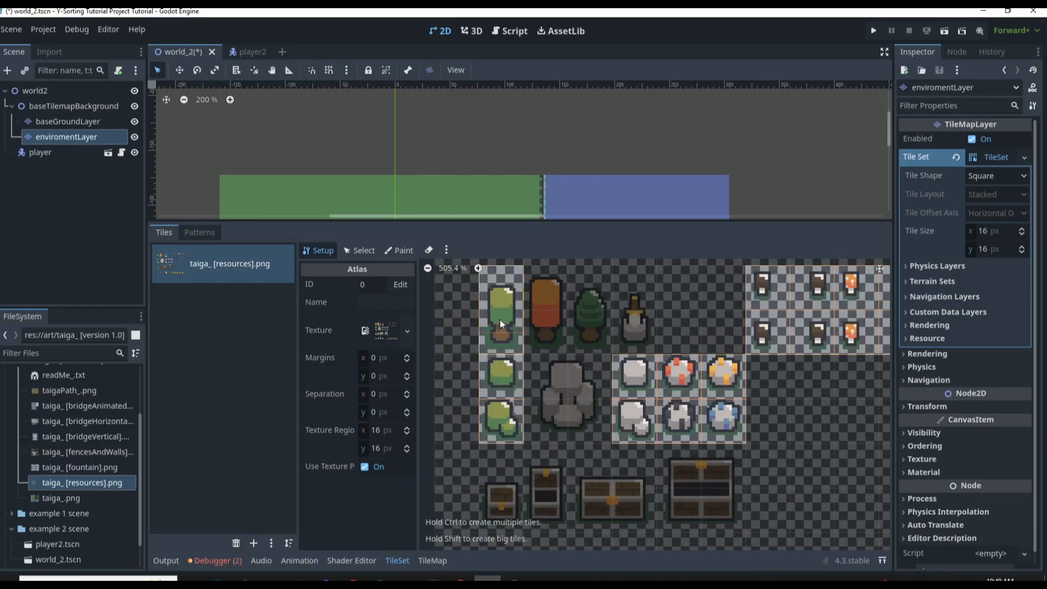
{"action": "left_click_drag", "start_coordinate": [549, 281], "coordinate": [626, 339], "text": "shift"}
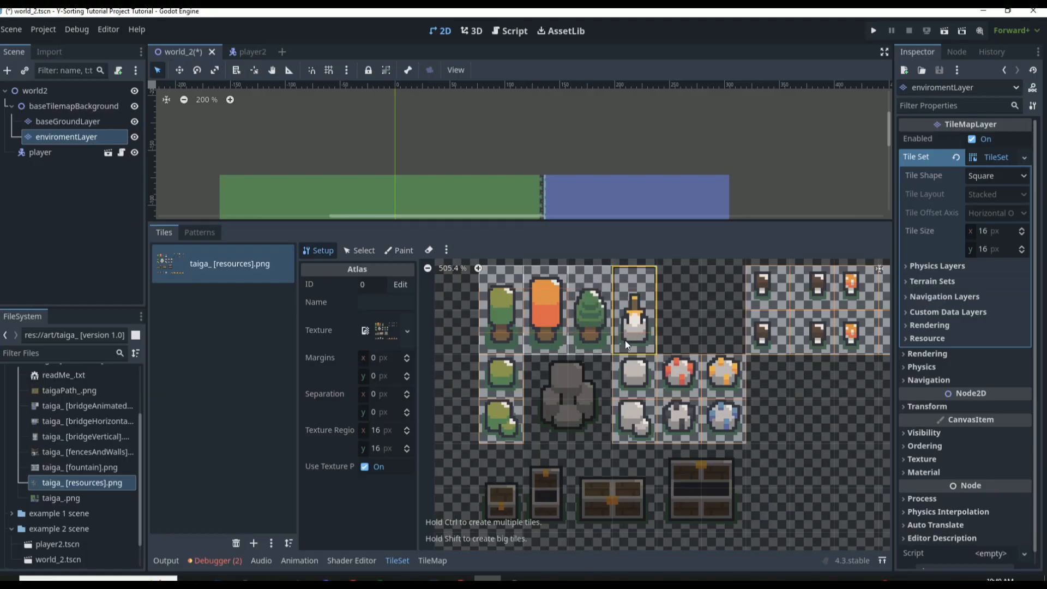
{"action": "left_click_drag", "start_coordinate": [552, 380], "coordinate": [581, 411], "text": "shift"}
Create multi-cell atlas tiles for the closed and open chests, the signs and gravestones, and the unlit campfire
{"action": "scroll", "coordinate": [582, 402], "scroll_direction": "down", "scroll_amount": 4}
{"action": "left_click_drag", "start_coordinate": [518, 444], "coordinate": [521, 468], "text": "shift"}
{"action": "left_click_drag", "start_coordinate": [543, 447], "coordinate": [666, 463], "text": "shift"}
{"action": "scroll", "coordinate": [569, 460], "scroll_direction": "down", "scroll_amount": 4}
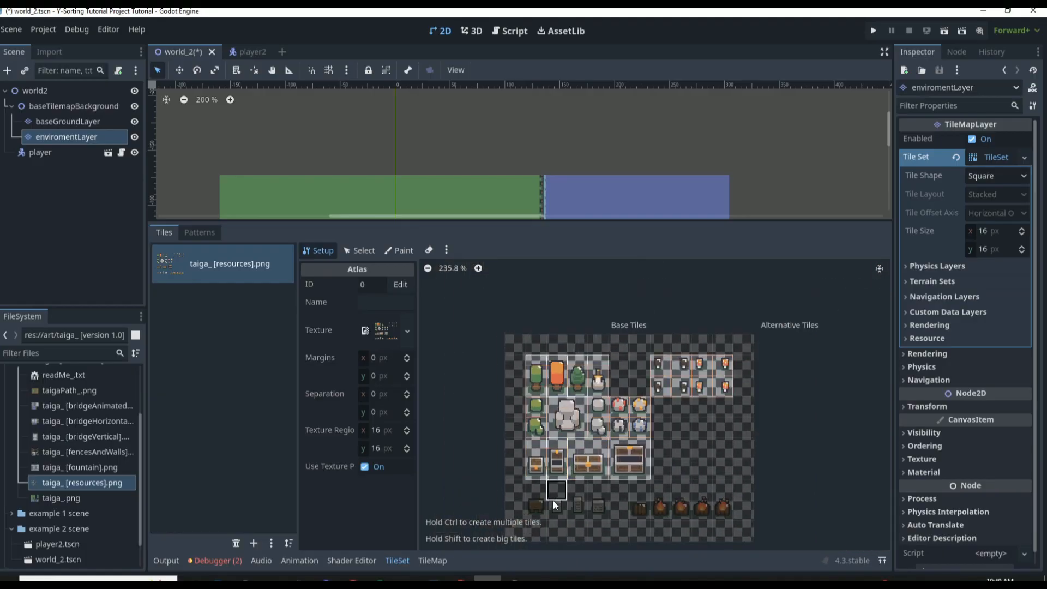
{"action": "left_click_drag", "start_coordinate": [535, 490], "coordinate": [636, 507], "text": "shift"}
Select the unlit campfire tile and set its animation columns to 5
{"action": "scroll", "coordinate": [674, 487], "scroll_direction": "up", "scroll_amount": 8}
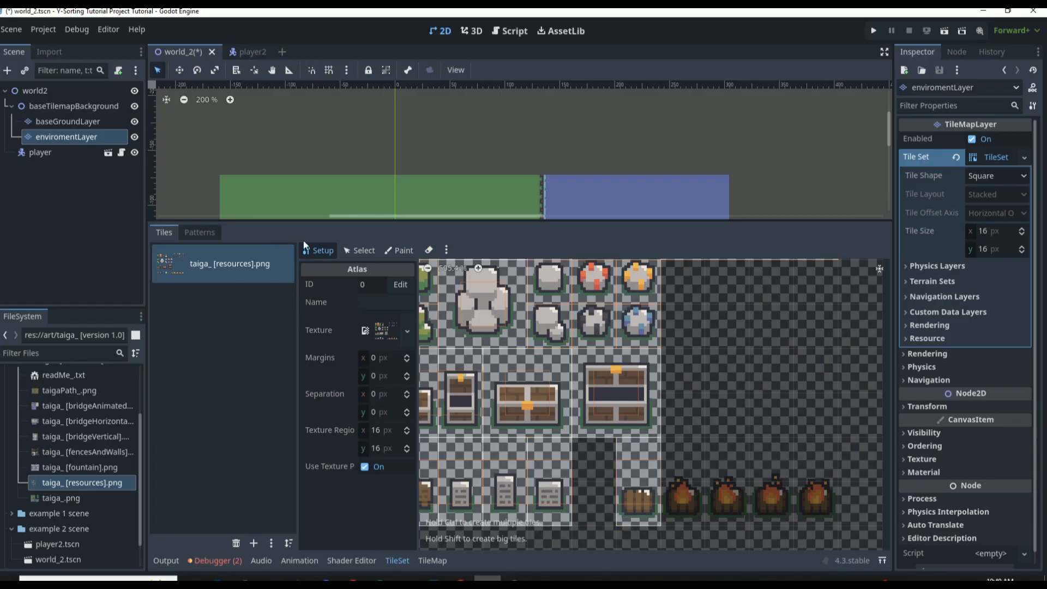
{"action": "left_click", "coordinate": [359, 250]}
{"action": "left_click", "coordinate": [617, 481]}
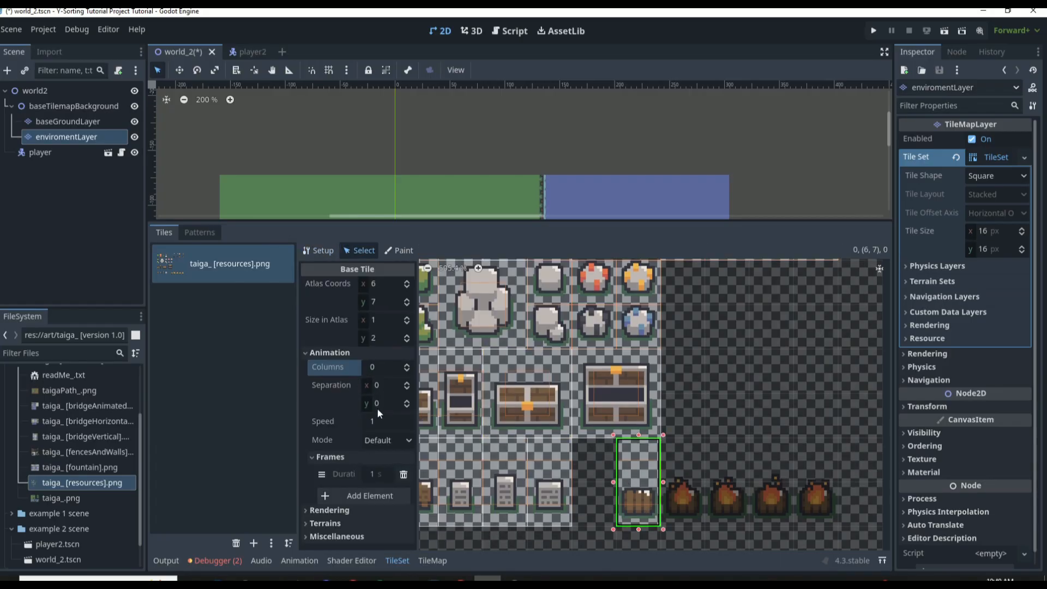
{"action": "left_click", "coordinate": [389, 373]}
{"action": "type", "text": "5"}
{"action": "key", "text": "Return"}
Add four more frames to the campfire tile's animation to include the burning sprites, and save the scene
{"action": "left_click", "coordinate": [370, 493]}
{"action": "left_click", "coordinate": [364, 498]}
{"action": "left_click", "coordinate": [363, 502]}
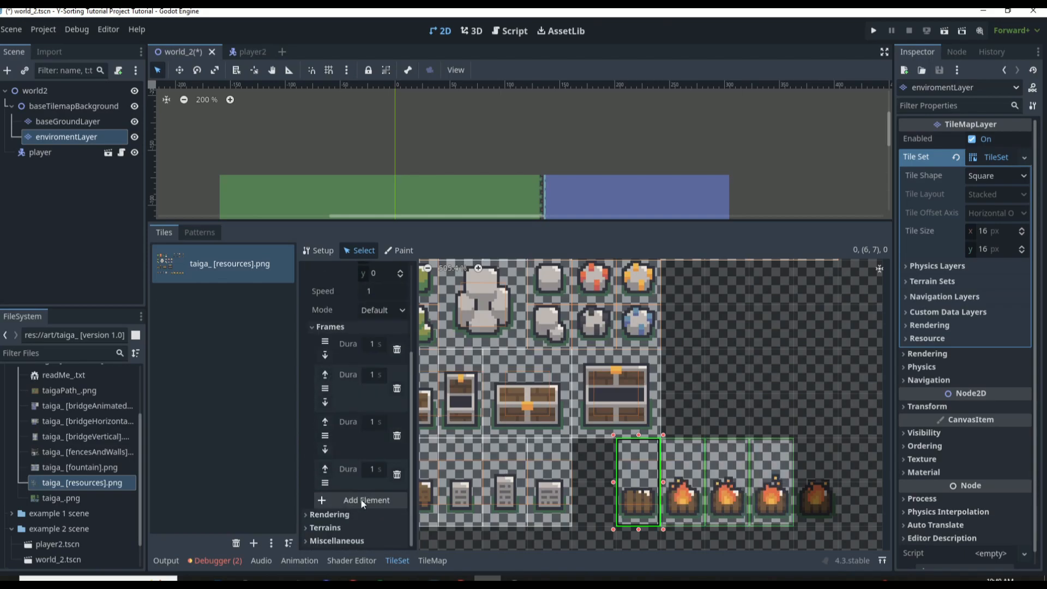
{"action": "left_click", "coordinate": [363, 502]}
{"action": "key", "text": "ctrl+s"}
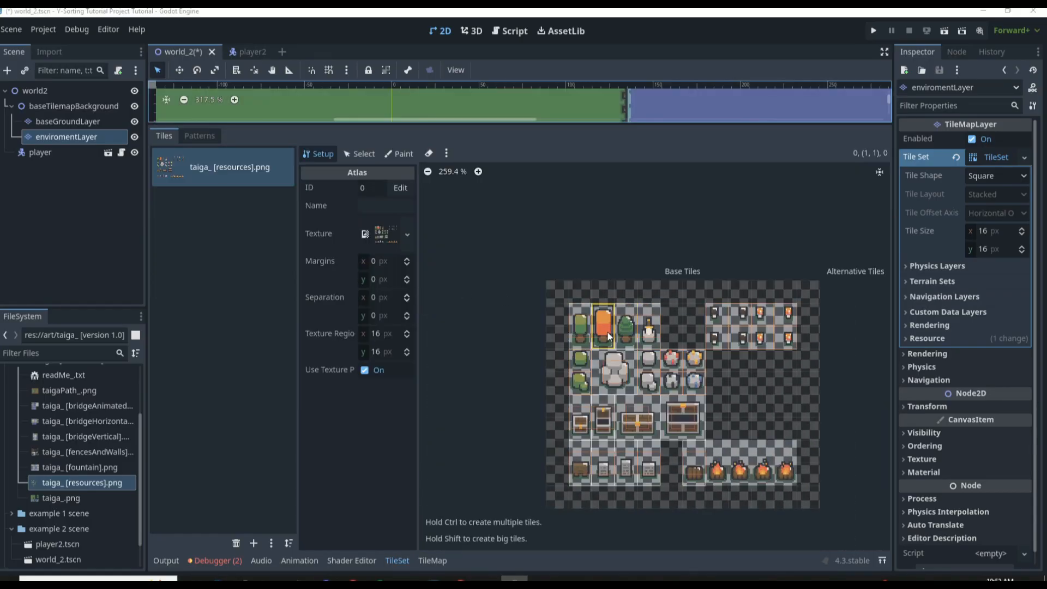
{"action": "scroll", "coordinate": [665, 324], "scroll_direction": "up", "scroll_amount": 6}
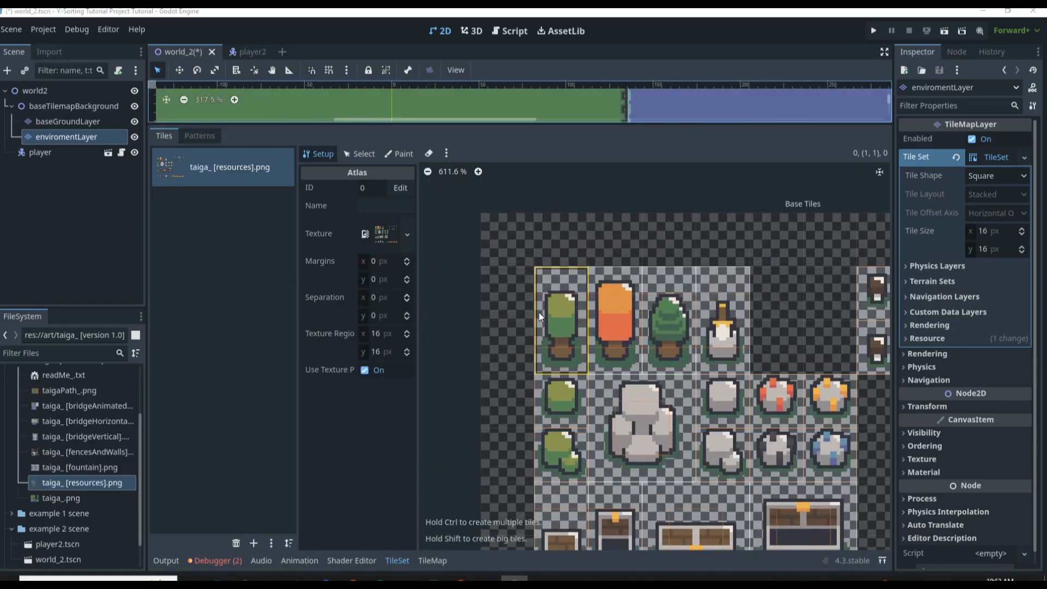
{"action": "scroll", "coordinate": [539, 312], "scroll_direction": "up", "scroll_amount": 1}
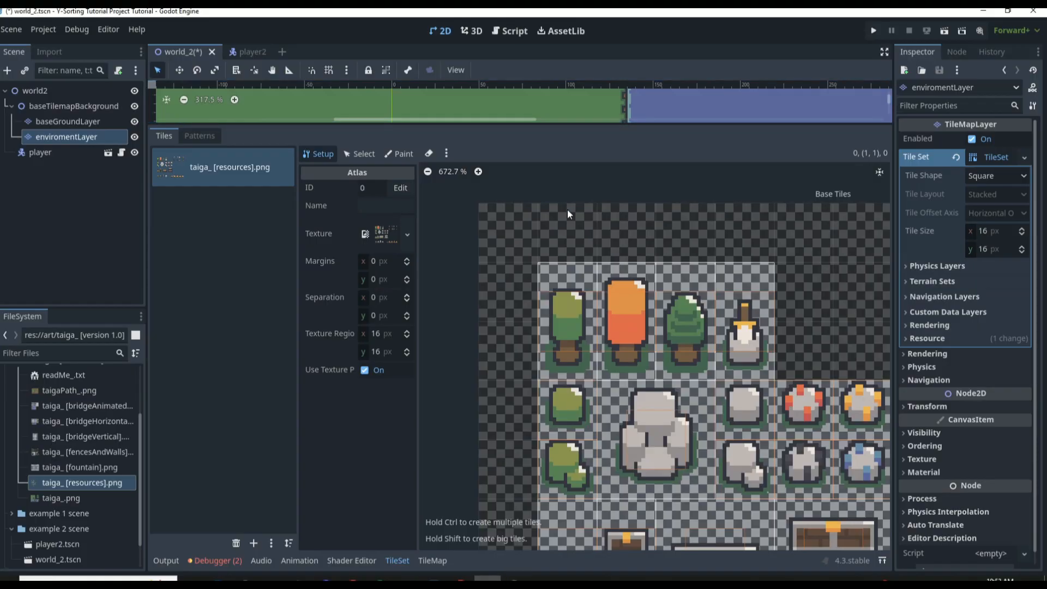
{"action": "left_click", "coordinate": [573, 297]}
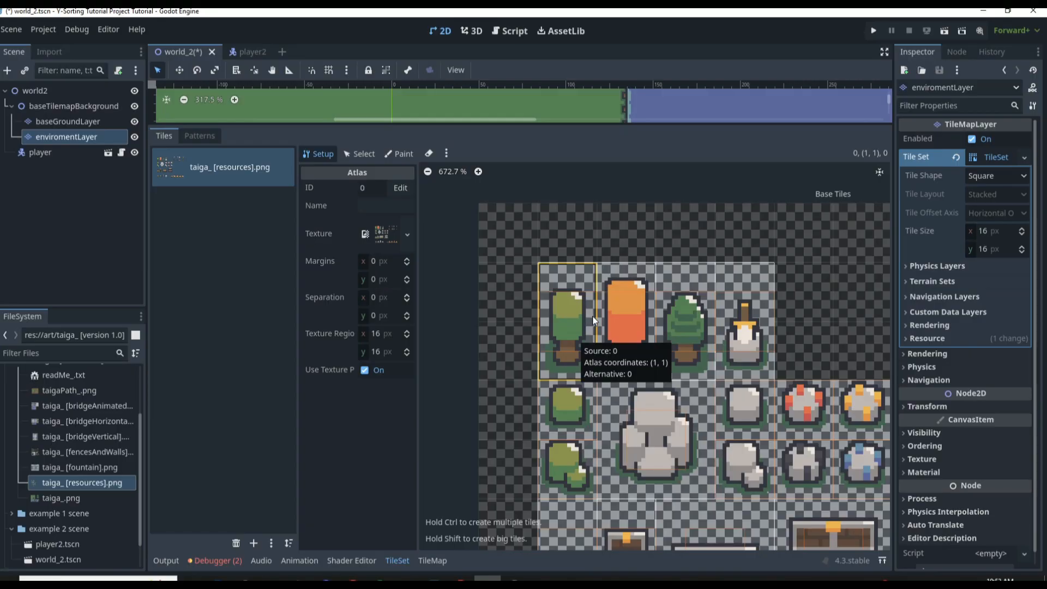
{"action": "scroll", "coordinate": [587, 319], "scroll_direction": "up", "scroll_amount": 6}
{"action": "scroll", "coordinate": [586, 322], "scroll_direction": "down", "scroll_amount": 8}
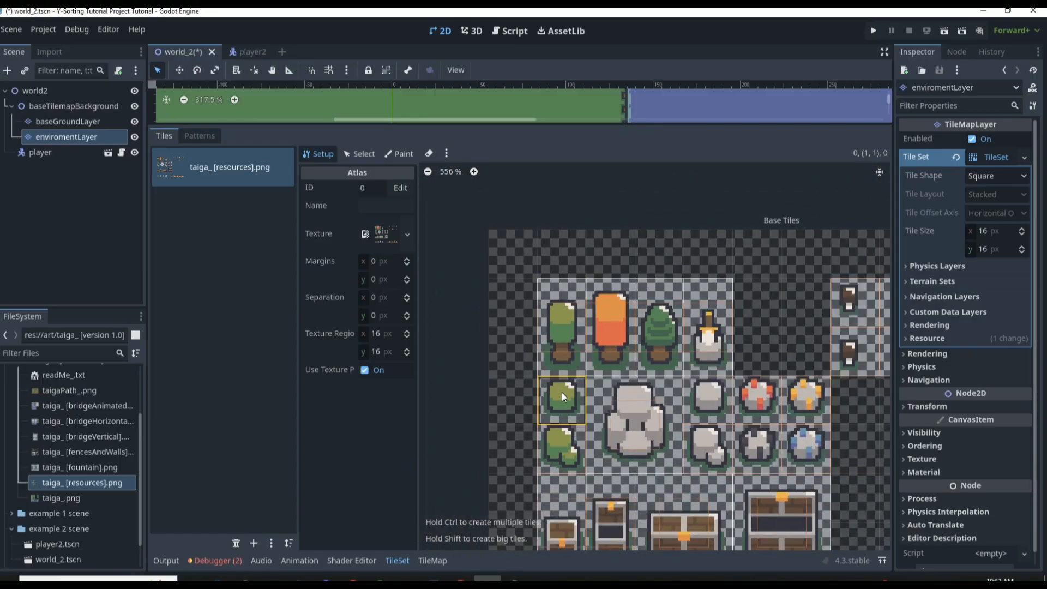
Paint single round bush tiles on enviromentLayer as a 4 by 4 square outline at the grass's upper edge
{"action": "left_click", "coordinate": [433, 561]}
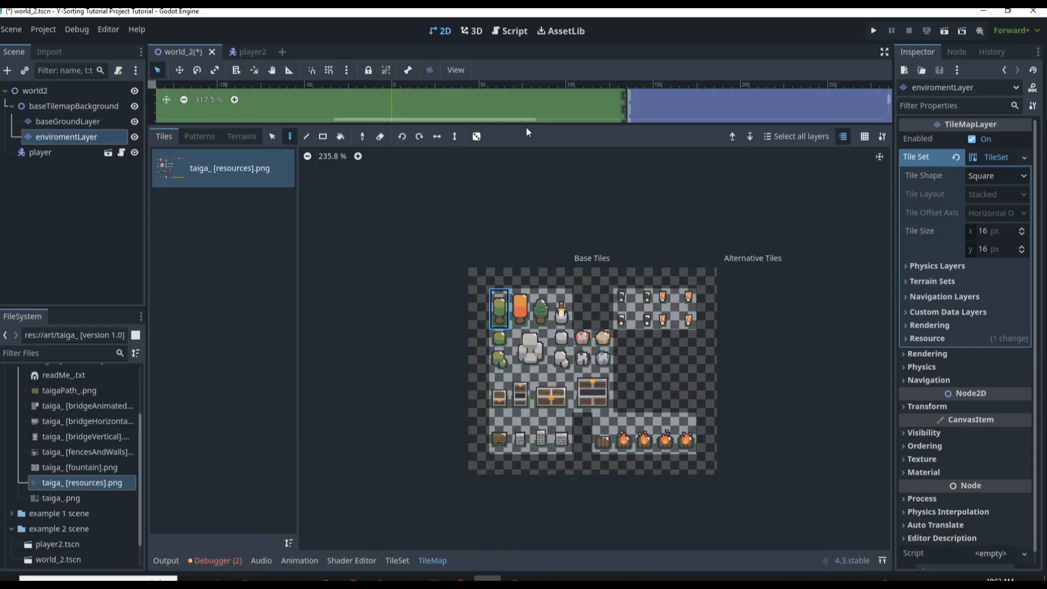
{"action": "left_click_drag", "start_coordinate": [526, 127], "coordinate": [522, 294]}
{"action": "left_click", "coordinate": [500, 420]}
{"action": "scroll", "coordinate": [463, 144], "scroll_direction": "up", "scroll_amount": 3}
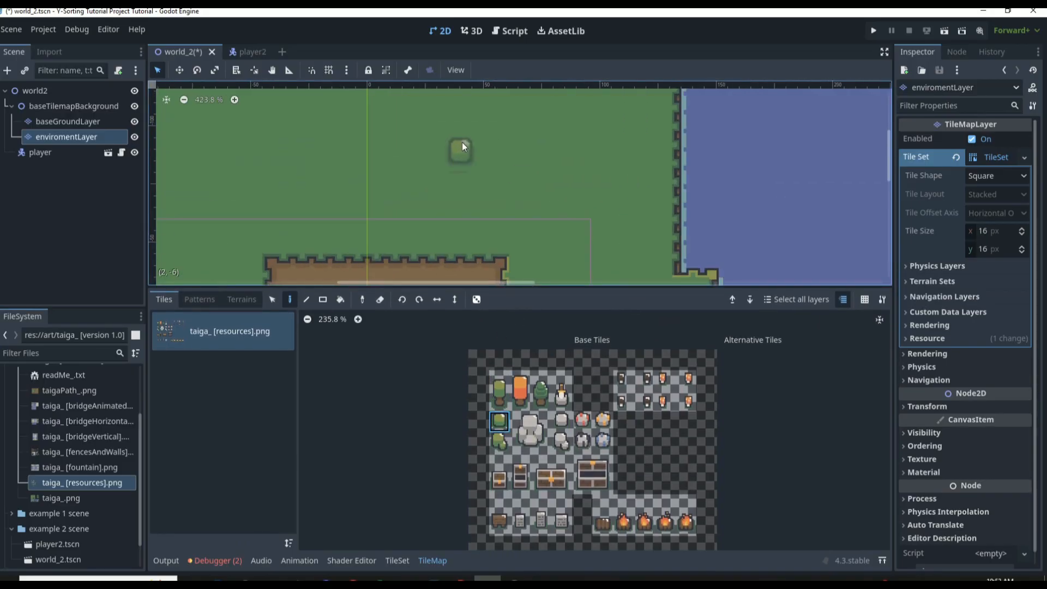
{"action": "scroll", "coordinate": [547, 192], "scroll_direction": "down", "scroll_amount": 12}
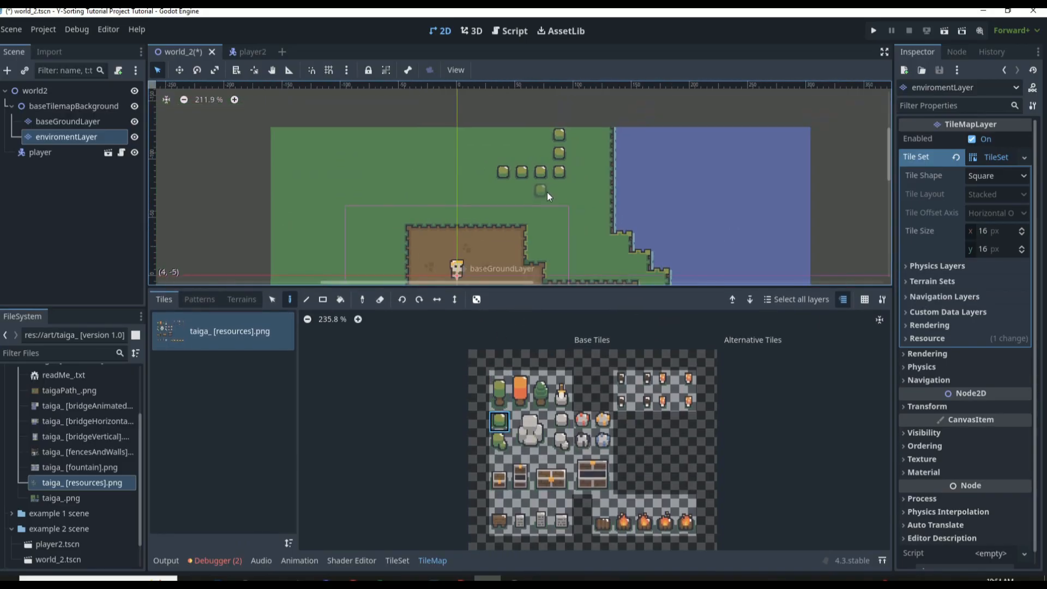
{"action": "scroll", "coordinate": [549, 113], "scroll_direction": "up", "scroll_amount": 6}
{"action": "left_click_drag", "start_coordinate": [561, 113], "coordinate": [509, 114]}
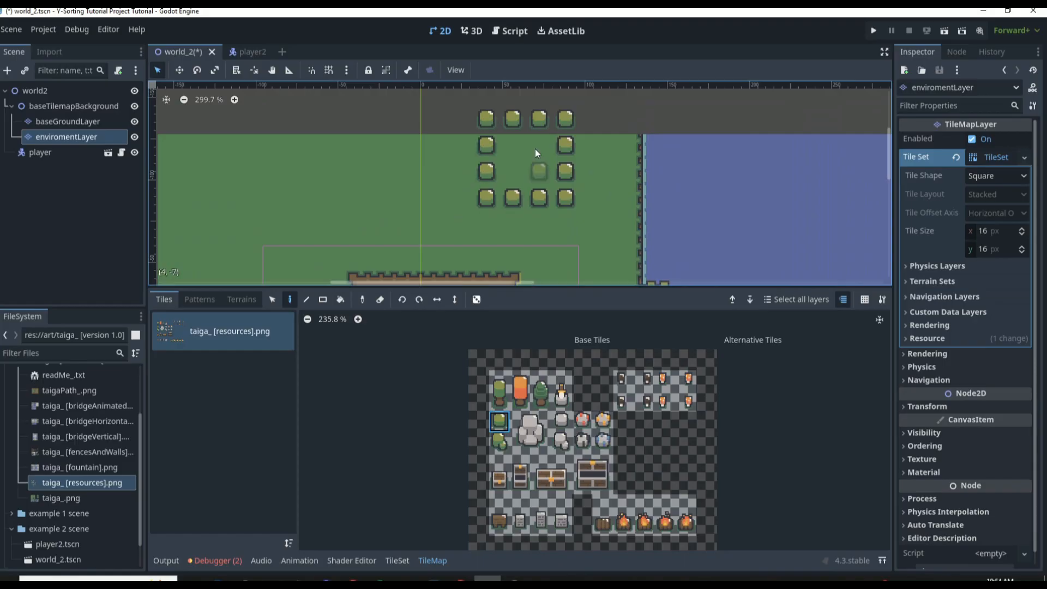
Place one tall green tree tile inside the square of bushes
{"action": "left_click", "coordinate": [499, 389]}
{"action": "left_click", "coordinate": [506, 145]}
{"action": "scroll", "coordinate": [506, 143], "scroll_direction": "up", "scroll_amount": 2}
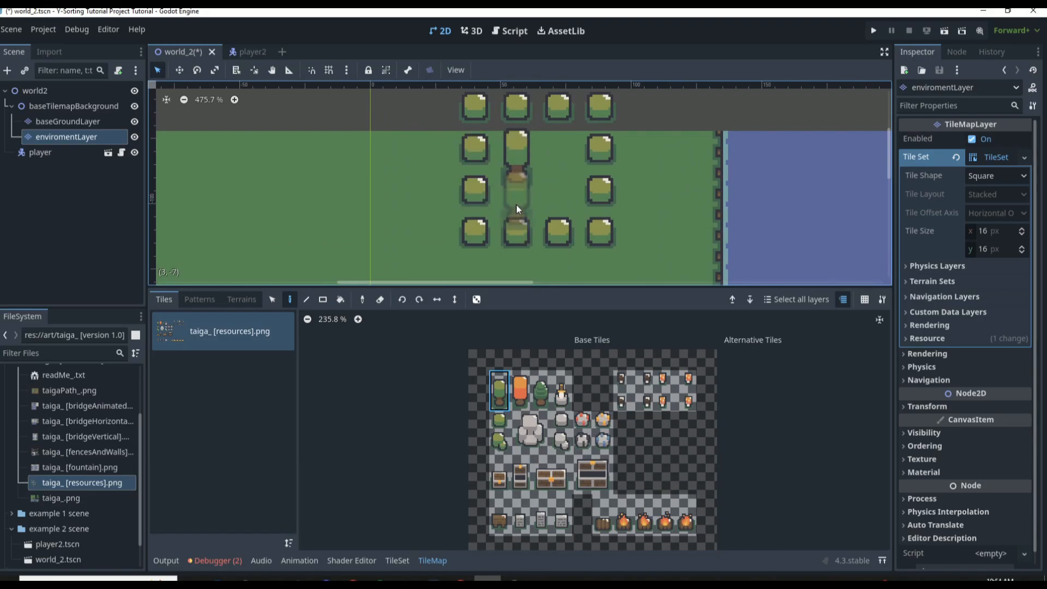
Compare the tall green tree's two-cell atlas tile with how the placed tree sits on the grid among the bushes
{"action": "left_click", "coordinate": [402, 560]}
{"action": "scroll", "coordinate": [564, 409], "scroll_direction": "up", "scroll_amount": 3}
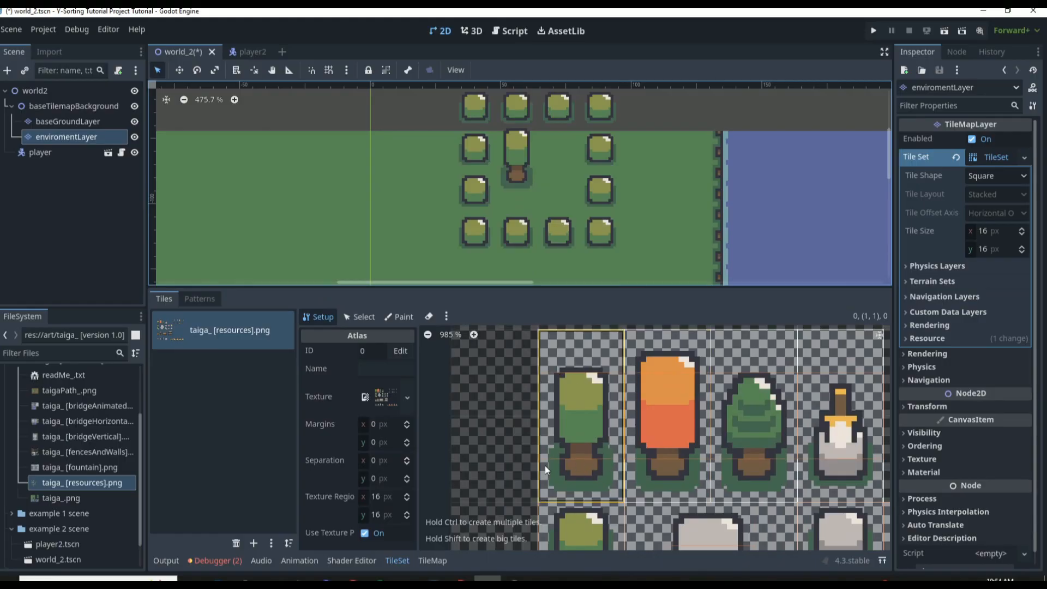
{"action": "scroll", "coordinate": [472, 142], "scroll_direction": "up", "scroll_amount": 6}
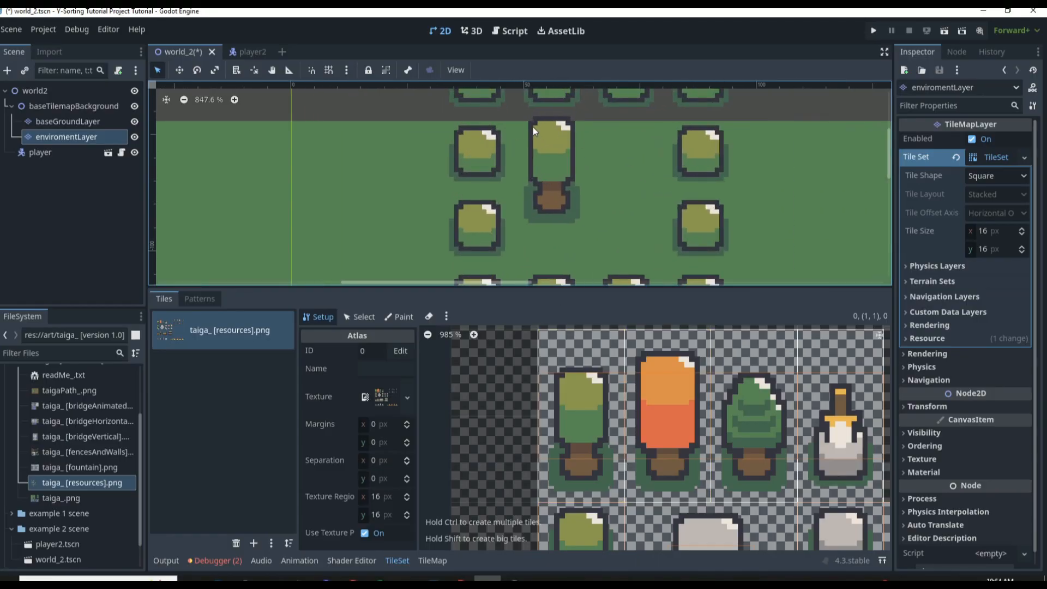
{"action": "right_click", "coordinate": [573, 130]}
{"action": "left_click", "coordinate": [547, 136]}
{"action": "scroll", "coordinate": [542, 217], "scroll_direction": "down", "scroll_amount": 4}
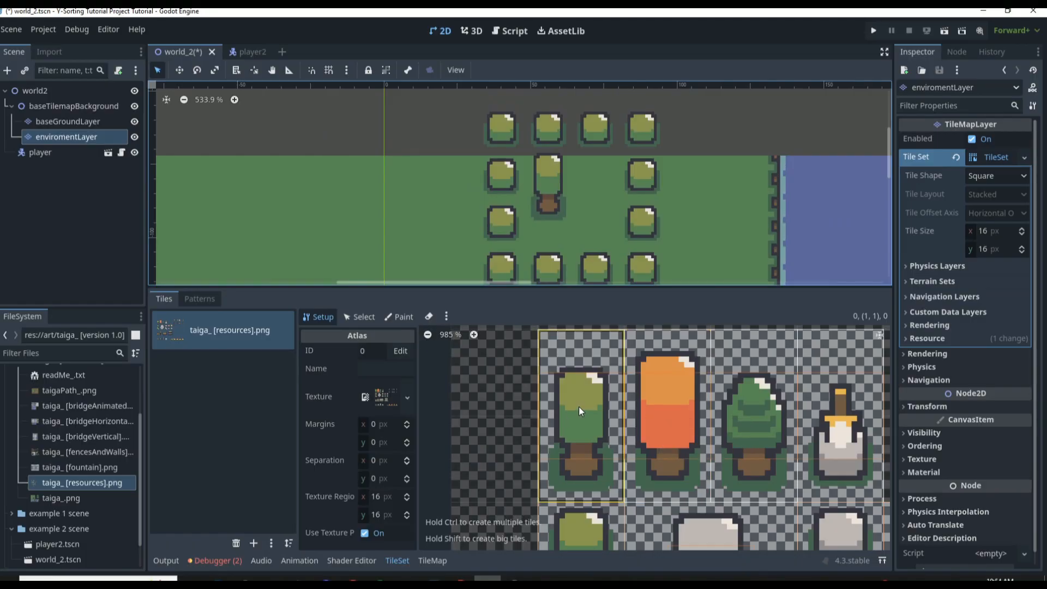
{"action": "scroll", "coordinate": [583, 418], "scroll_direction": "down", "scroll_amount": 11}
{"action": "scroll", "coordinate": [570, 466], "scroll_direction": "up", "scroll_amount": 6}
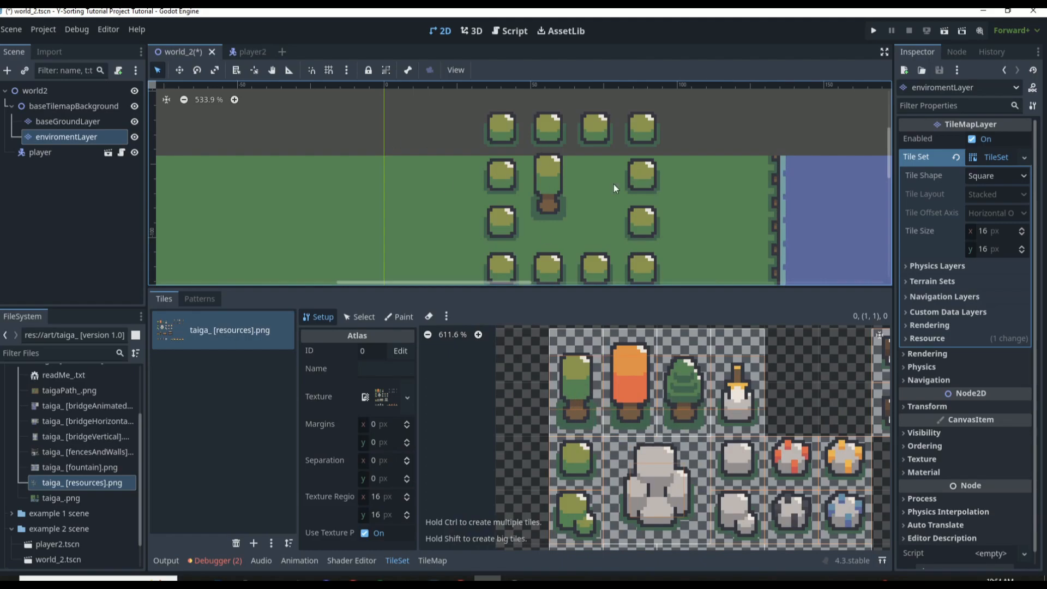
Show the Texture Origin paint property for the atlas and examine the origin markers on the tree tiles
{"action": "left_click", "coordinate": [403, 317]}
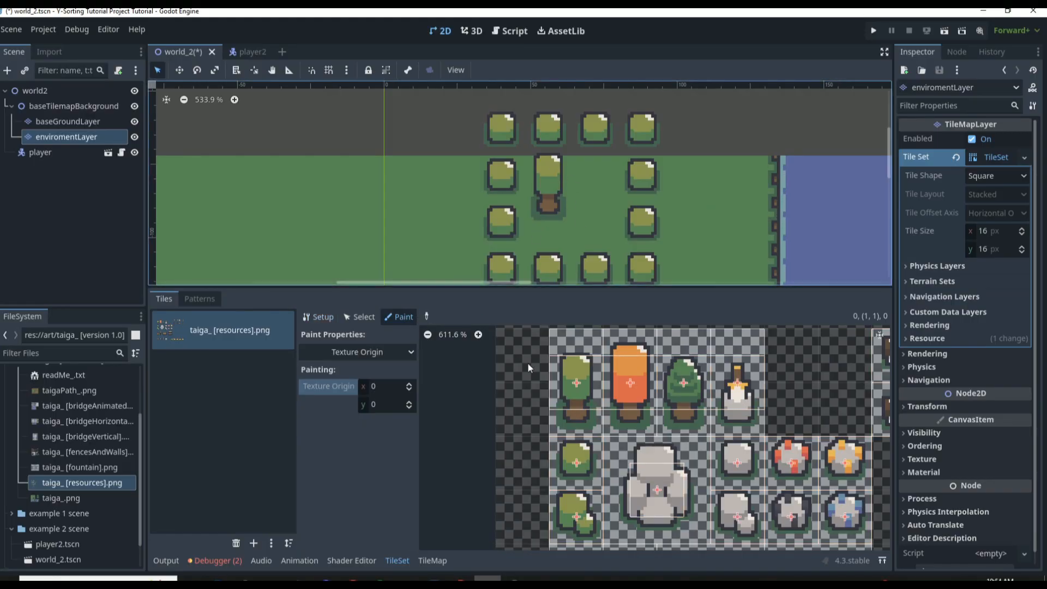
{"action": "left_click", "coordinate": [323, 317]}
{"action": "left_click", "coordinate": [395, 317]}
{"action": "left_click", "coordinate": [369, 352]}
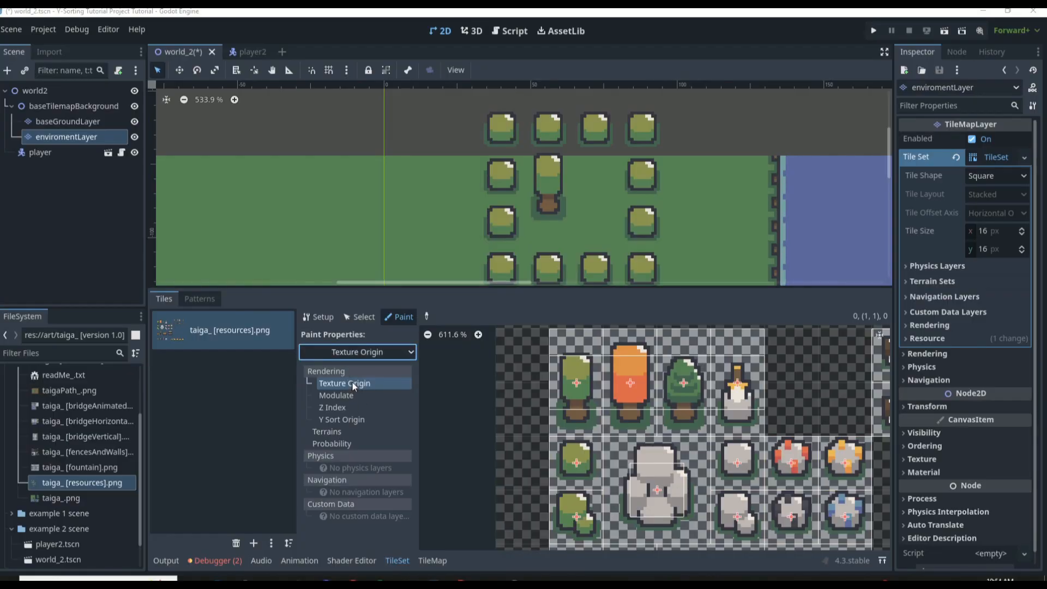
{"action": "left_click", "coordinate": [379, 341]}
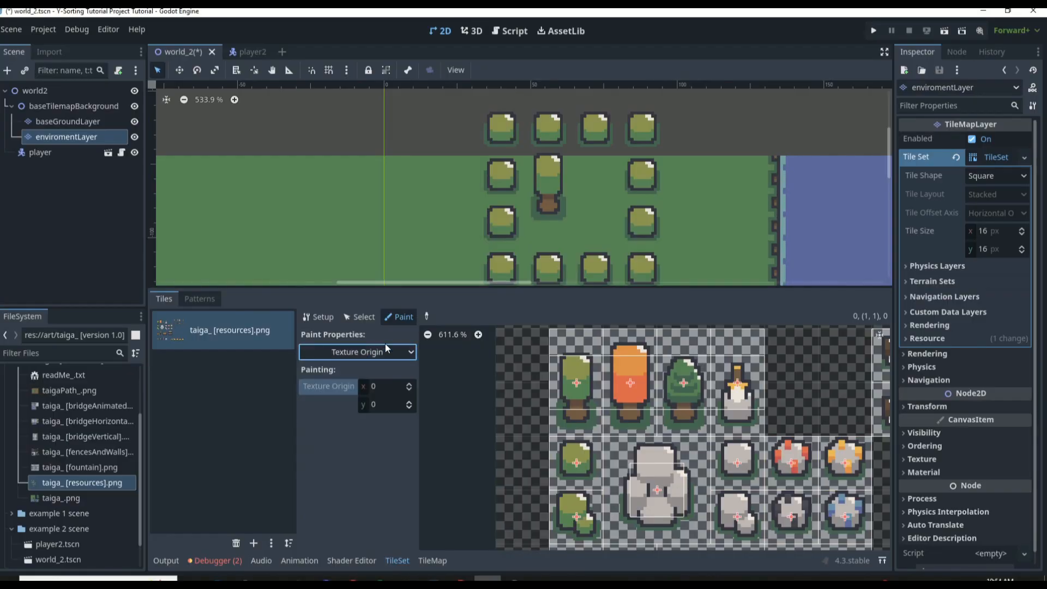
{"action": "left_click", "coordinate": [583, 372]}
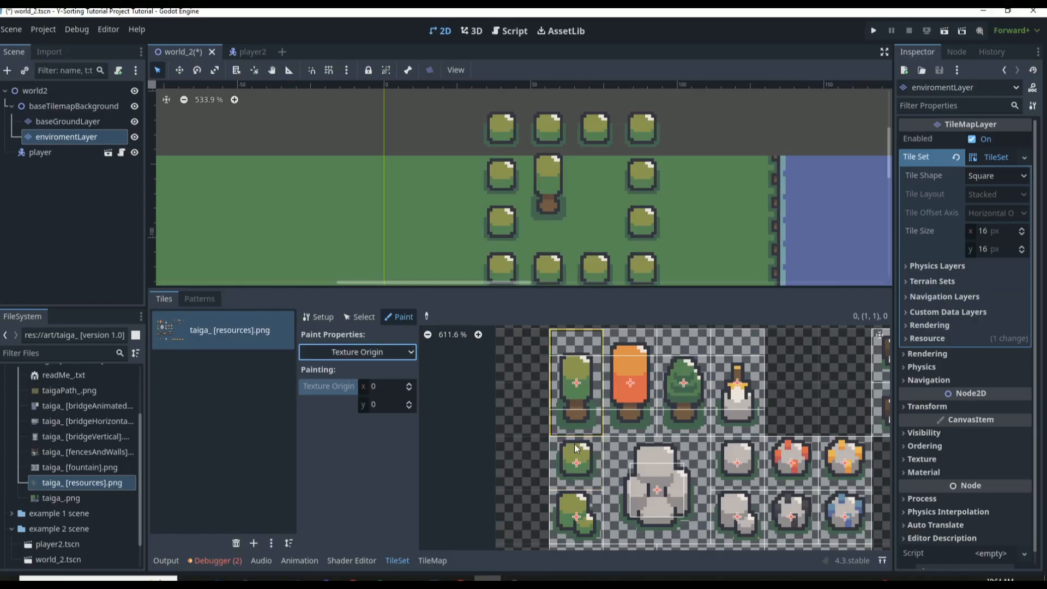
{"action": "left_click", "coordinate": [642, 372]}
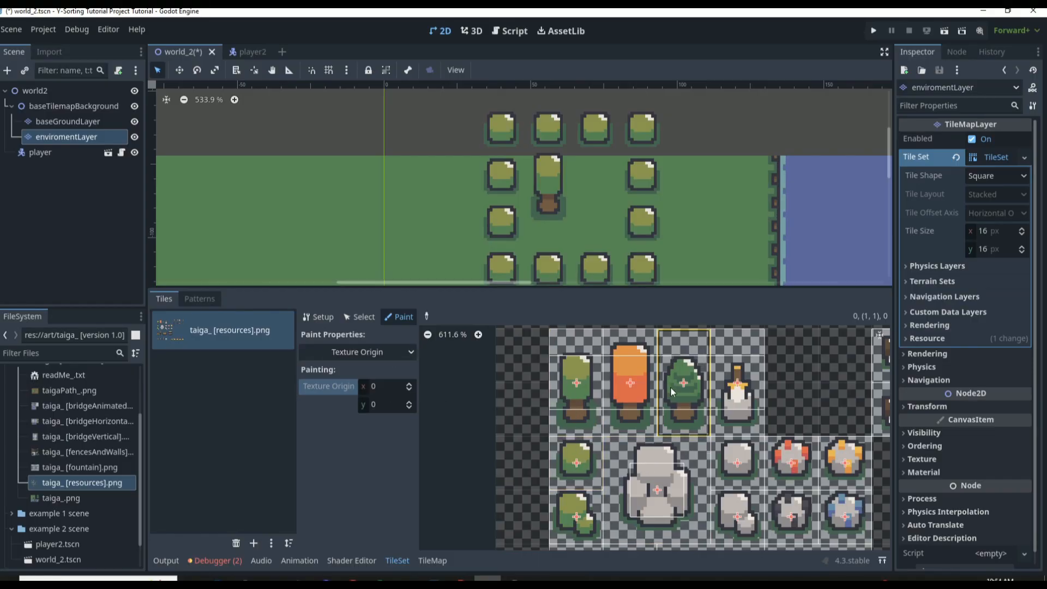
Paint a Texture Origin of x 0, y 8 onto the tall green, orange and dark green tree tiles and the sword-in-stone tile
{"action": "left_click", "coordinate": [382, 403]}
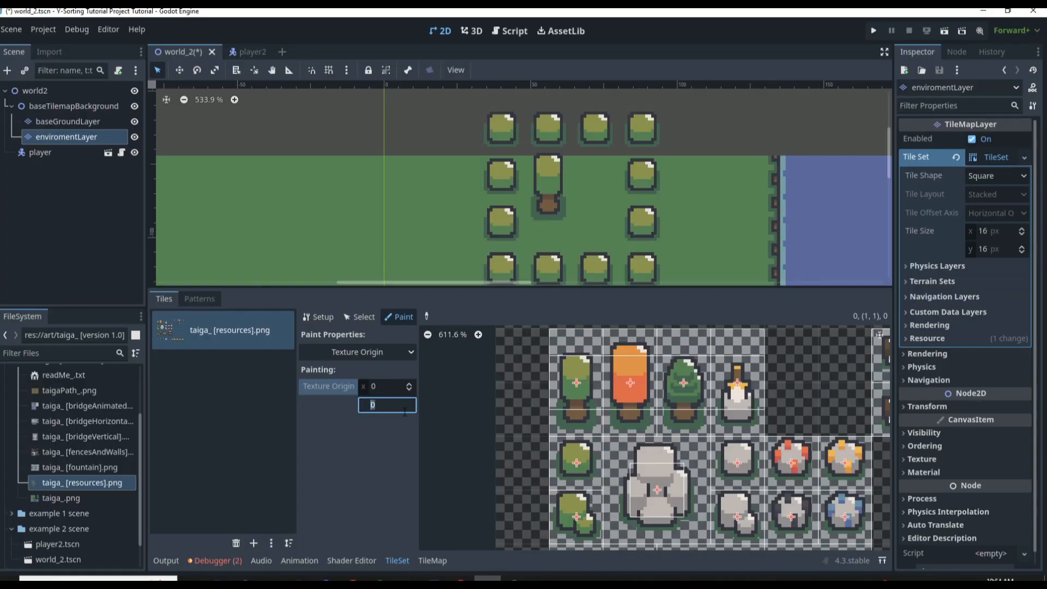
{"action": "type", "text": "8"}
{"action": "key", "text": "Return"}
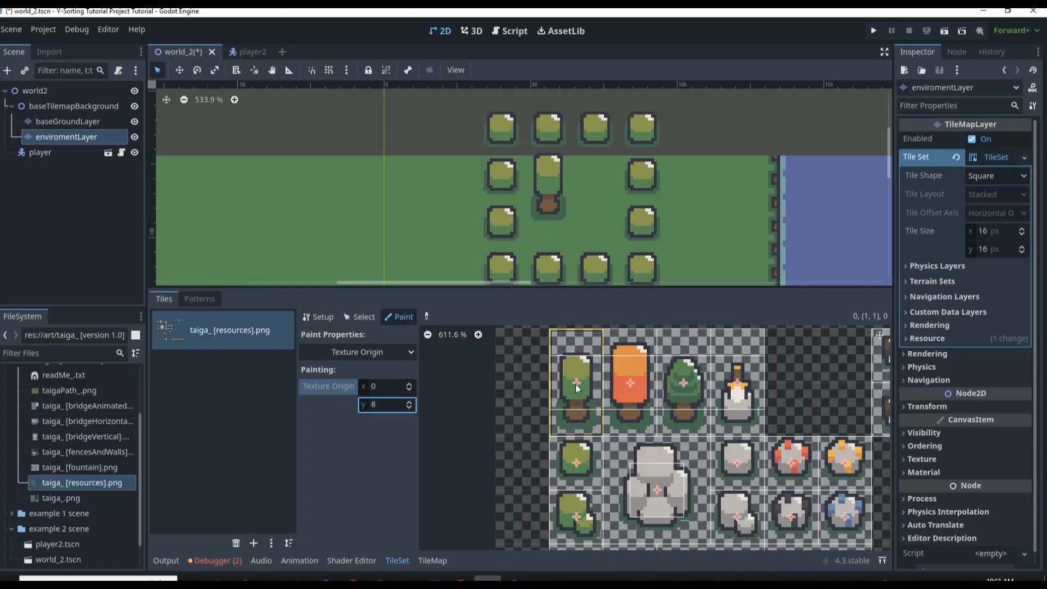
{"action": "left_click", "coordinate": [579, 390]}
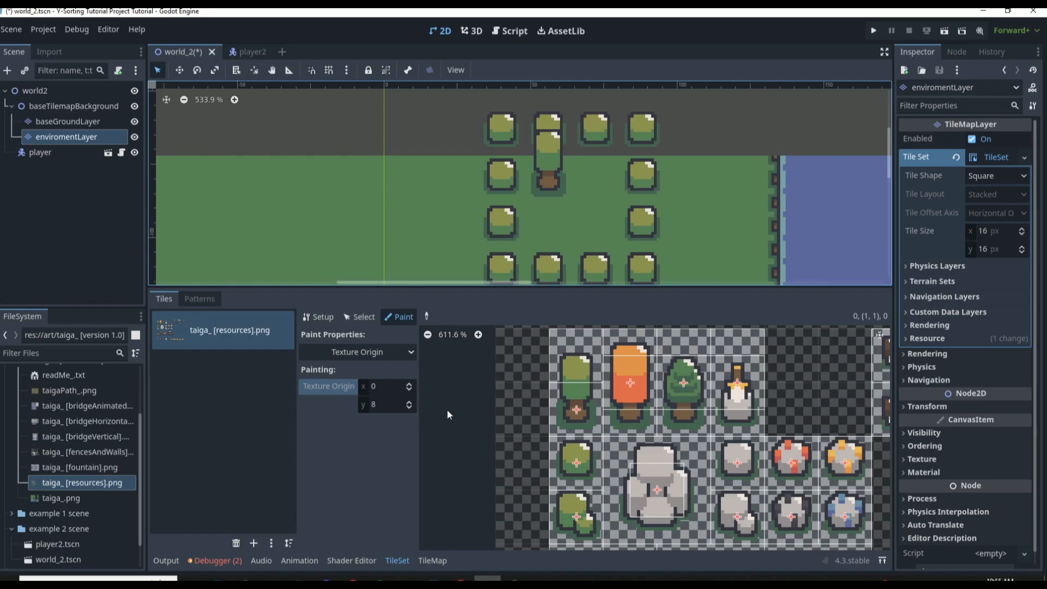
{"action": "left_click", "coordinate": [632, 388]}
{"action": "left_click", "coordinate": [678, 388]}
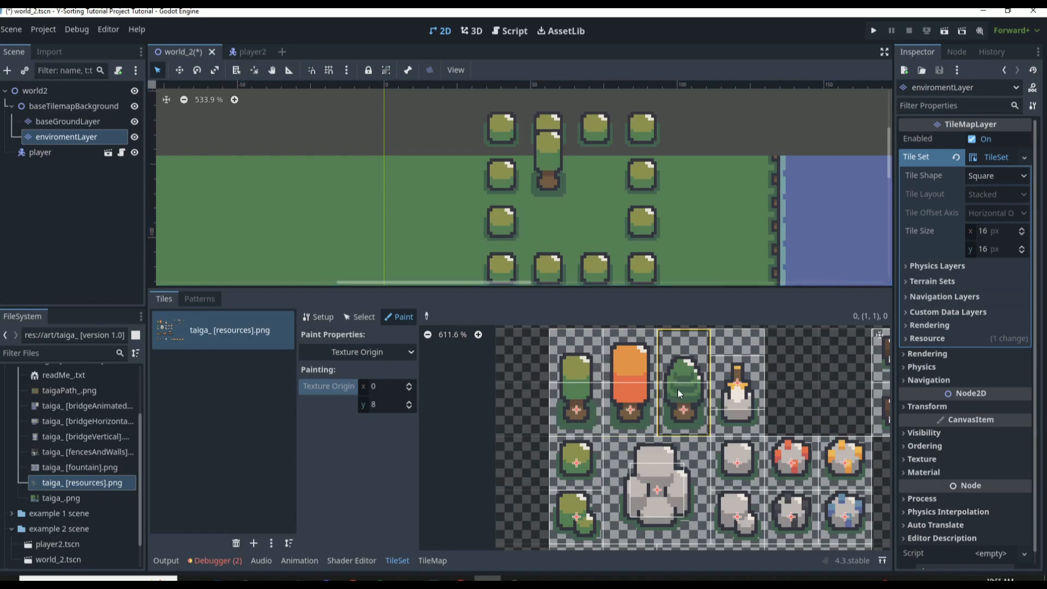
{"action": "left_click", "coordinate": [740, 393]}
Paint the same y 8 Texture Origin onto the remaining two-cell-tall atlas tiles, including the small chests, signs and campfires
{"action": "scroll", "coordinate": [716, 421], "scroll_direction": "up", "scroll_amount": 2}
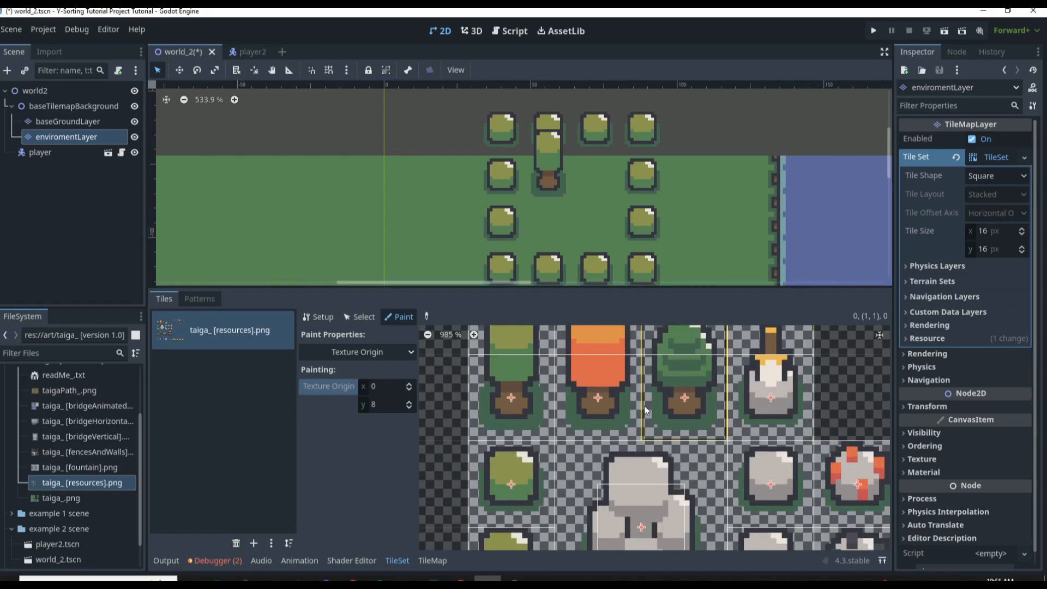
{"action": "scroll", "coordinate": [736, 405], "scroll_direction": "down", "scroll_amount": 4}
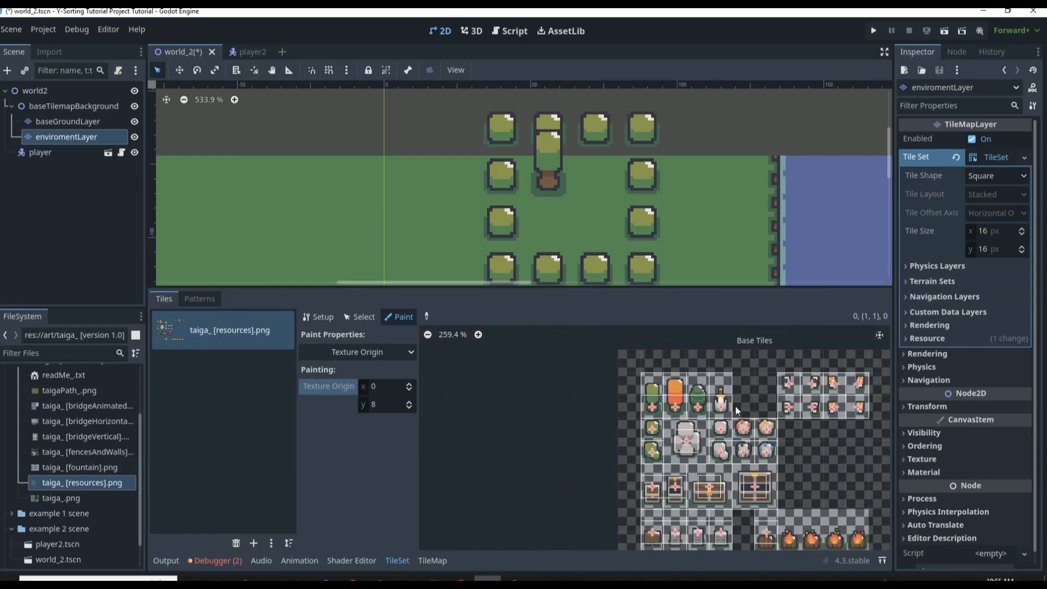
{"action": "scroll", "coordinate": [736, 515], "scroll_direction": "up", "scroll_amount": 2}
{"action": "scroll", "coordinate": [632, 494], "scroll_direction": "down", "scroll_amount": 4}
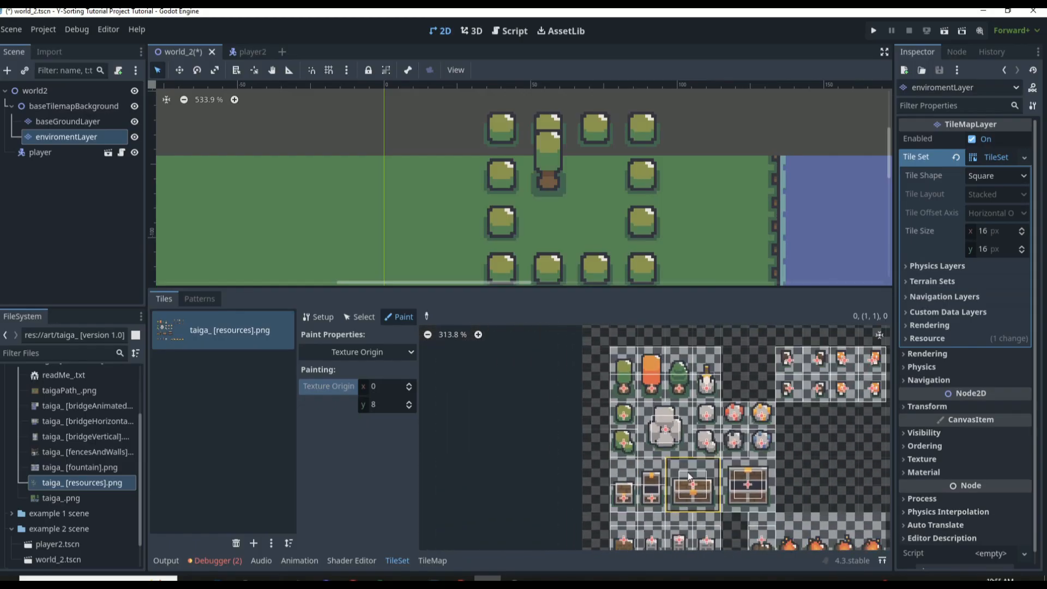
{"action": "scroll", "coordinate": [676, 491], "scroll_direction": "up", "scroll_amount": 3}
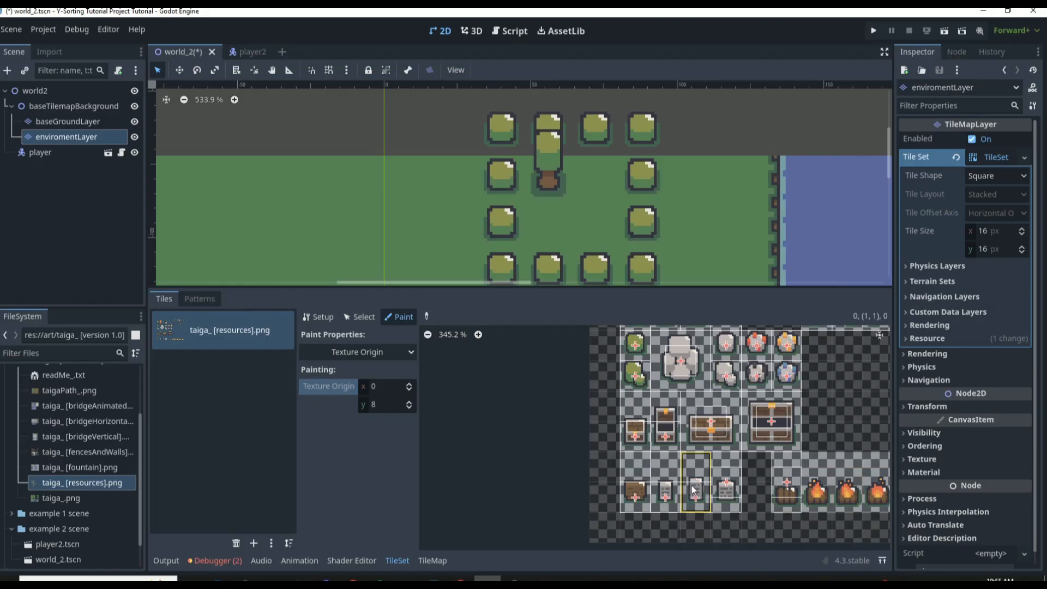
{"action": "scroll", "coordinate": [769, 504], "scroll_direction": "down", "scroll_amount": 3}
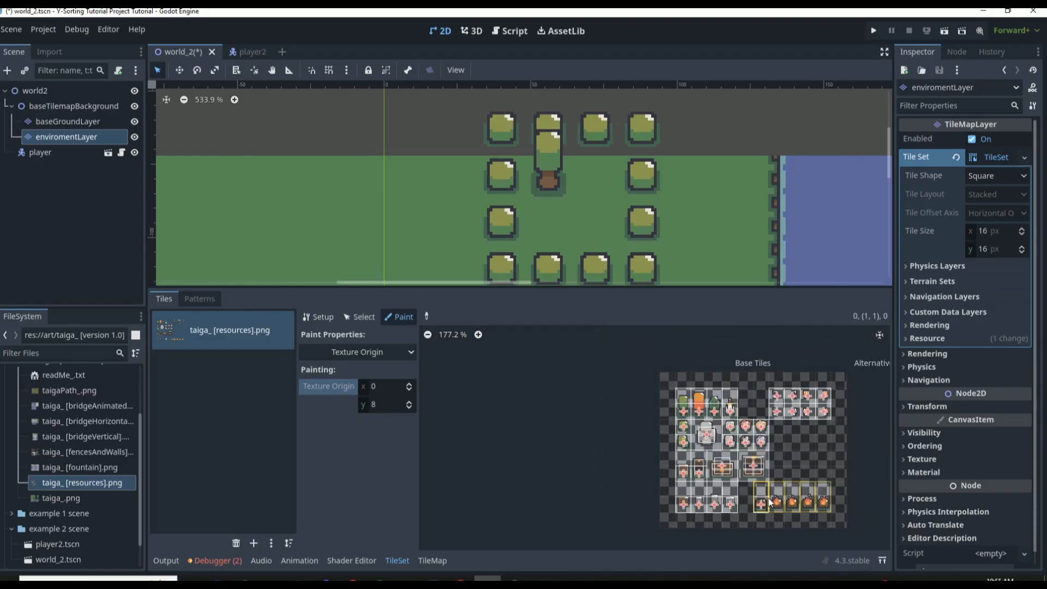
{"action": "scroll", "coordinate": [813, 413], "scroll_direction": "up", "scroll_amount": 2}
{"action": "scroll", "coordinate": [767, 495], "scroll_direction": "up", "scroll_amount": 2}
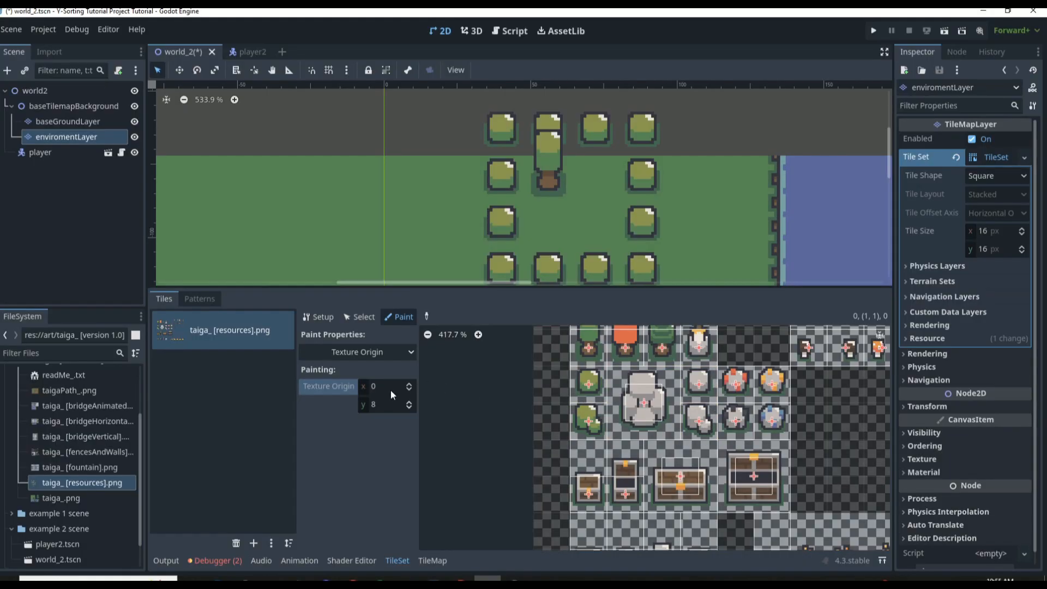
Try a Texture Origin value of -8 on the large rock tile, then set x to 0
{"action": "type", "text": "-8"}
{"action": "key", "text": "Return"}
{"action": "left_click", "coordinate": [637, 404]}
{"action": "type", "text": "0"}
{"action": "key", "text": "Return"}
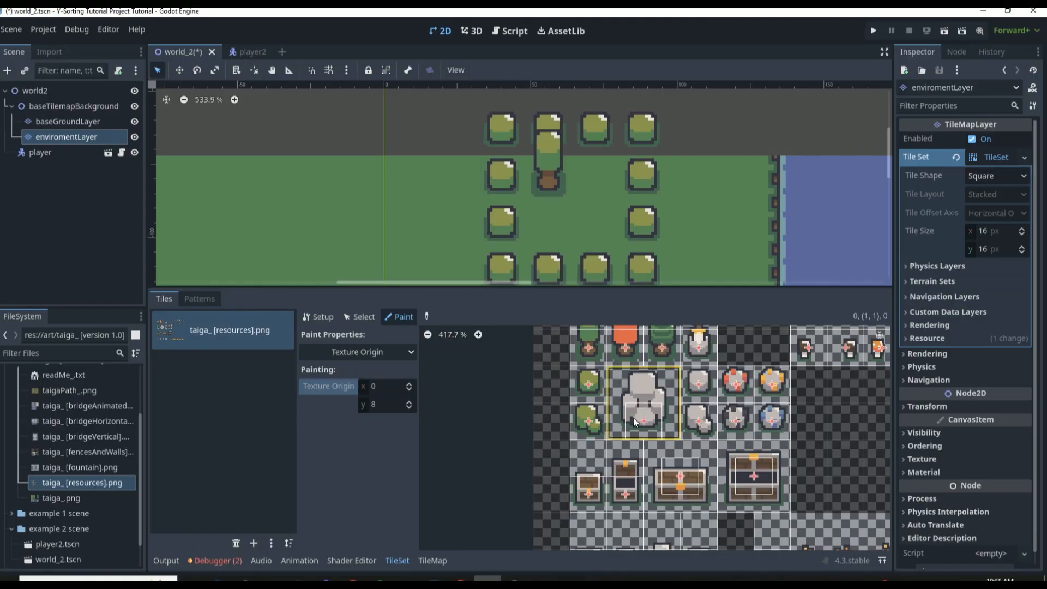
Paint a Texture Origin of x -8, y 8 onto the large rock, wide chest and large open chest tiles, and save the scene
{"action": "scroll", "coordinate": [648, 419], "scroll_direction": "up", "scroll_amount": 4}
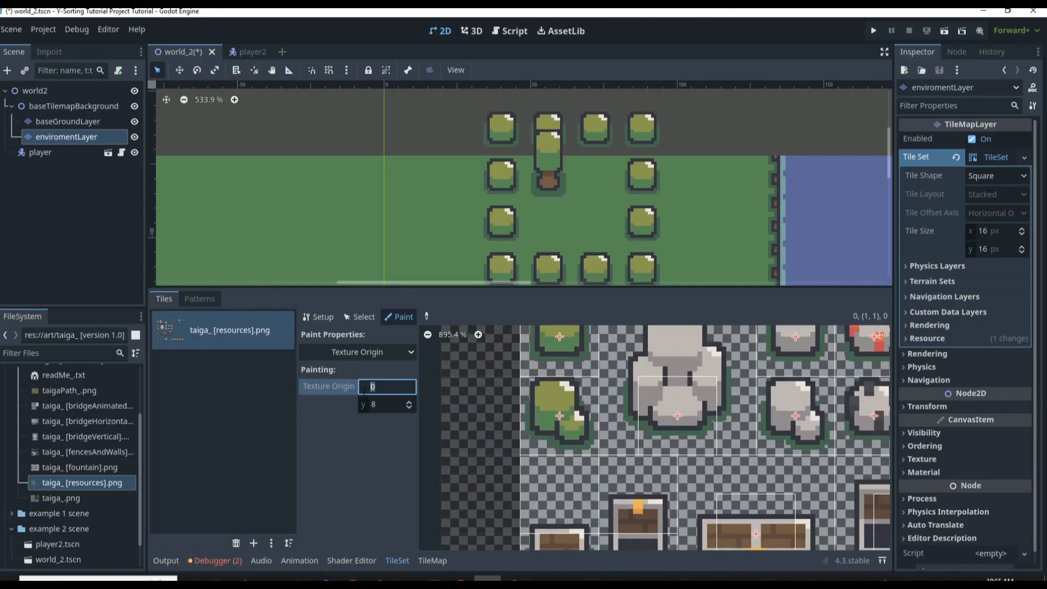
{"action": "type", "text": "-8"}
{"action": "key", "text": "Return"}
{"action": "left_click", "coordinate": [648, 404]}
{"action": "scroll", "coordinate": [652, 410], "scroll_direction": "down", "scroll_amount": 7}
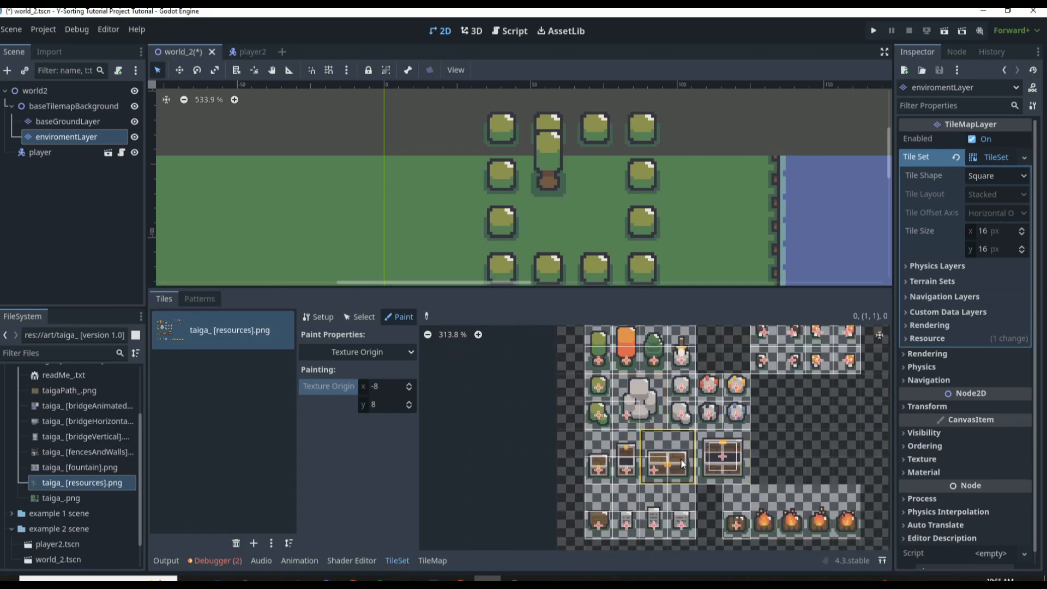
{"action": "left_click", "coordinate": [719, 459]}
{"action": "key", "text": "ctrl+s"}
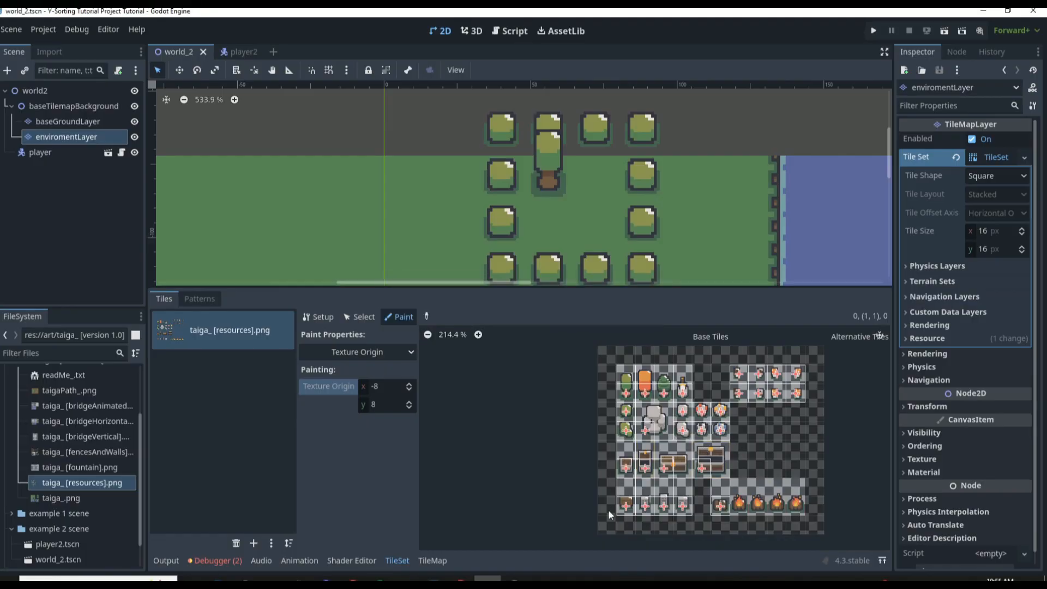
Place a small closed chest and an open chest inside the bush square, plus a large rock near the water's edge
{"action": "left_click", "coordinate": [432, 560]}
{"action": "left_click", "coordinate": [622, 453]}
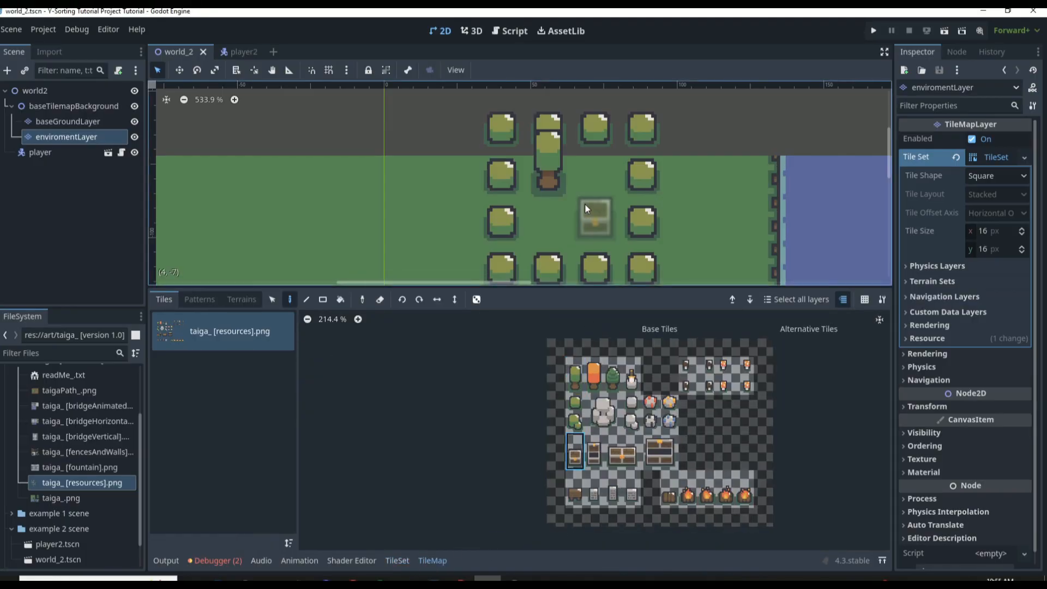
{"action": "left_click", "coordinate": [595, 218]}
{"action": "left_click", "coordinate": [596, 455]}
{"action": "left_click", "coordinate": [548, 218]}
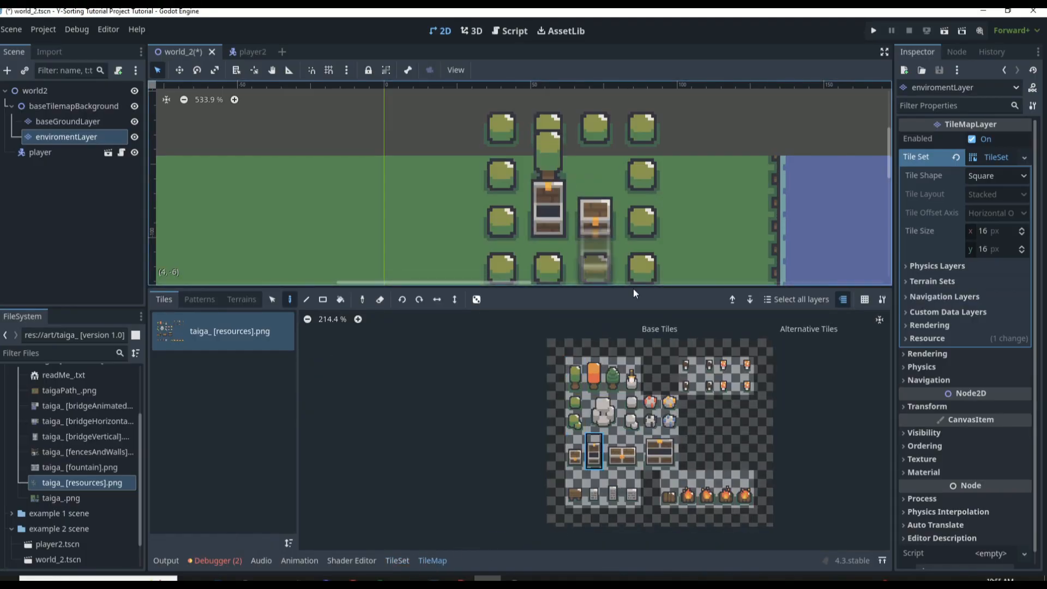
{"action": "left_click", "coordinate": [602, 411]}
{"action": "left_click", "coordinate": [711, 199]}
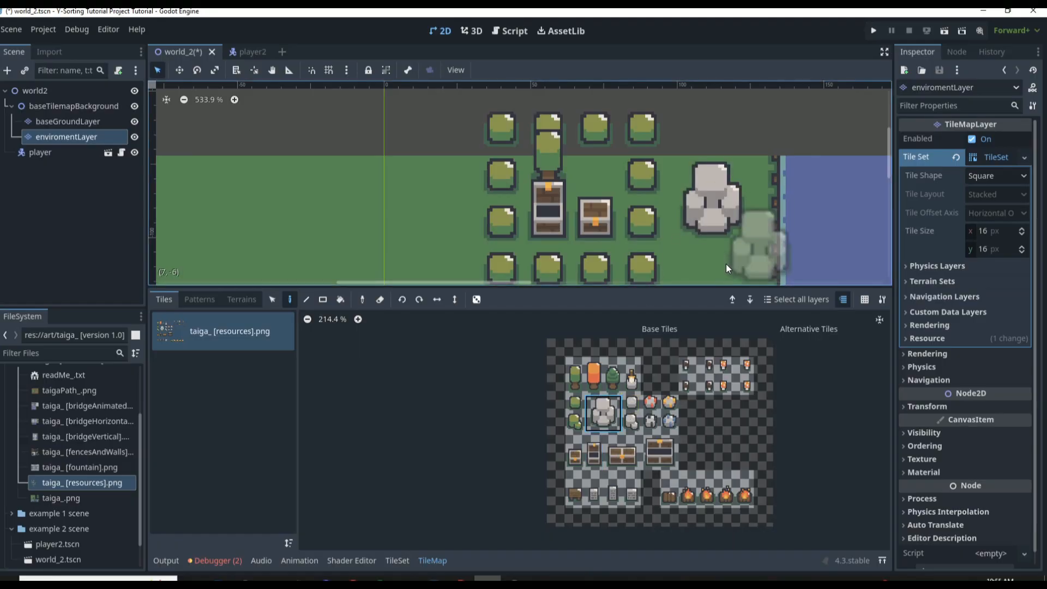
Place two red-speckled rocks above the large rock and two small orange item tiles around the bush square
{"action": "left_click", "coordinate": [652, 405]}
{"action": "left_click", "coordinate": [690, 145]}
{"action": "left_click", "coordinate": [730, 145]}
{"action": "left_click", "coordinate": [725, 385]}
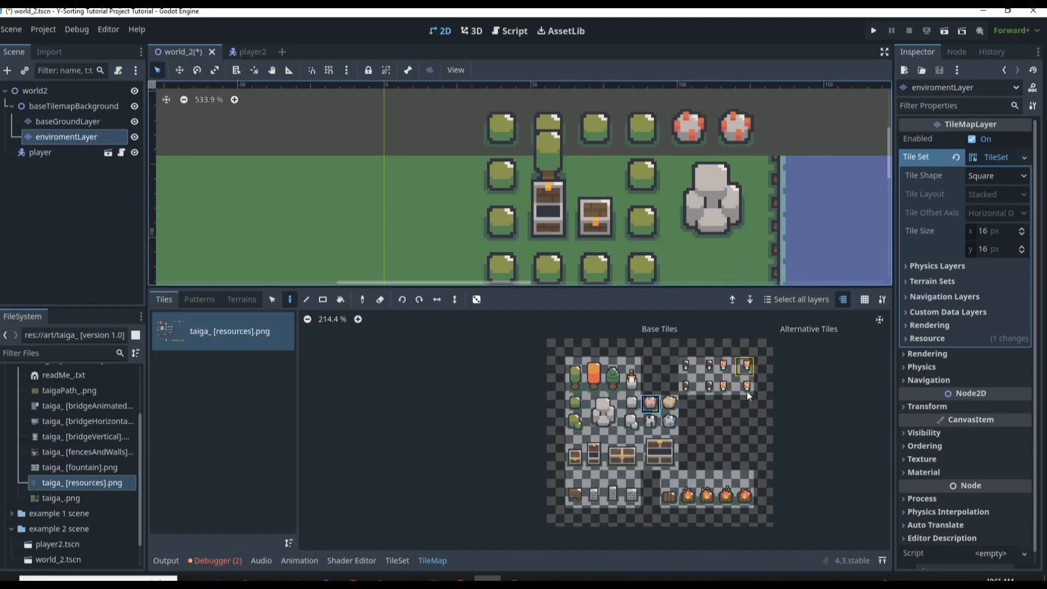
{"action": "left_click", "coordinate": [684, 271]}
{"action": "left_click", "coordinate": [595, 174]}
{"action": "scroll", "coordinate": [592, 200], "scroll_direction": "down", "scroll_amount": 2}
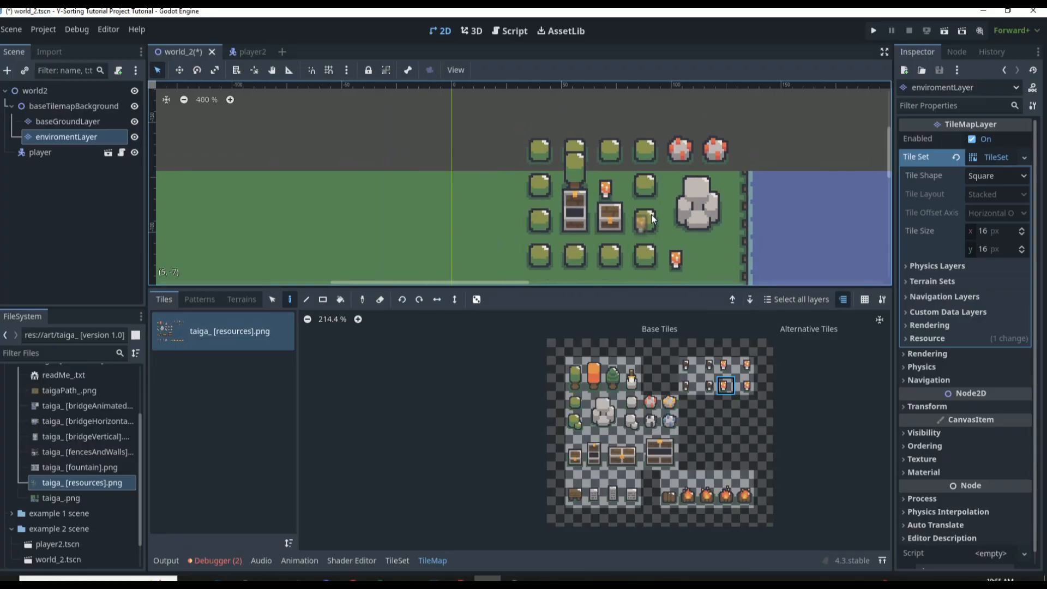
Clear all the test bushes, tree, chests and rocks from enviromentLayer
{"action": "mouse_move", "coordinate": [664, 233]}
{"action": "right_mouse_down"}
{"action": "mouse_move", "coordinate": [506, 142]}
{"action": "mouse_move", "coordinate": [531, 226]}
{"action": "mouse_move", "coordinate": [557, 234]}
{"action": "mouse_move", "coordinate": [603, 205]}
{"action": "mouse_move", "coordinate": [646, 234]}
{"action": "mouse_move", "coordinate": [656, 149]}
{"action": "mouse_move", "coordinate": [630, 262]}
{"action": "mouse_move", "coordinate": [627, 253]}
{"action": "right_mouse_up"}
{"action": "scroll", "coordinate": [564, 215], "scroll_direction": "down", "scroll_amount": 2}
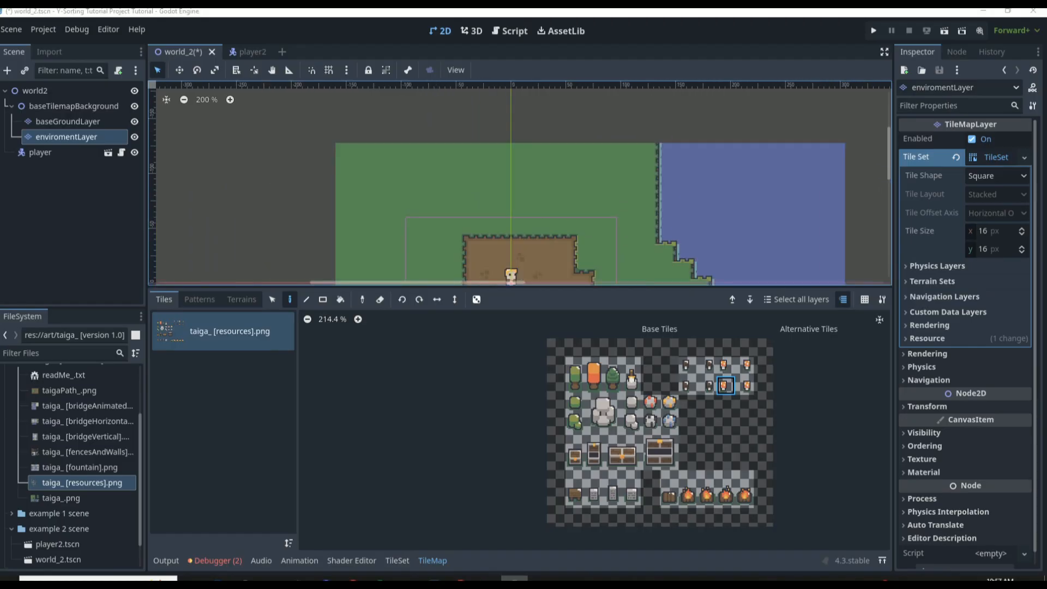
{"action": "scroll", "coordinate": [531, 186], "scroll_direction": "down", "scroll_amount": 3}
{"action": "scroll", "coordinate": [491, 222], "scroll_direction": "up", "scroll_amount": 4}
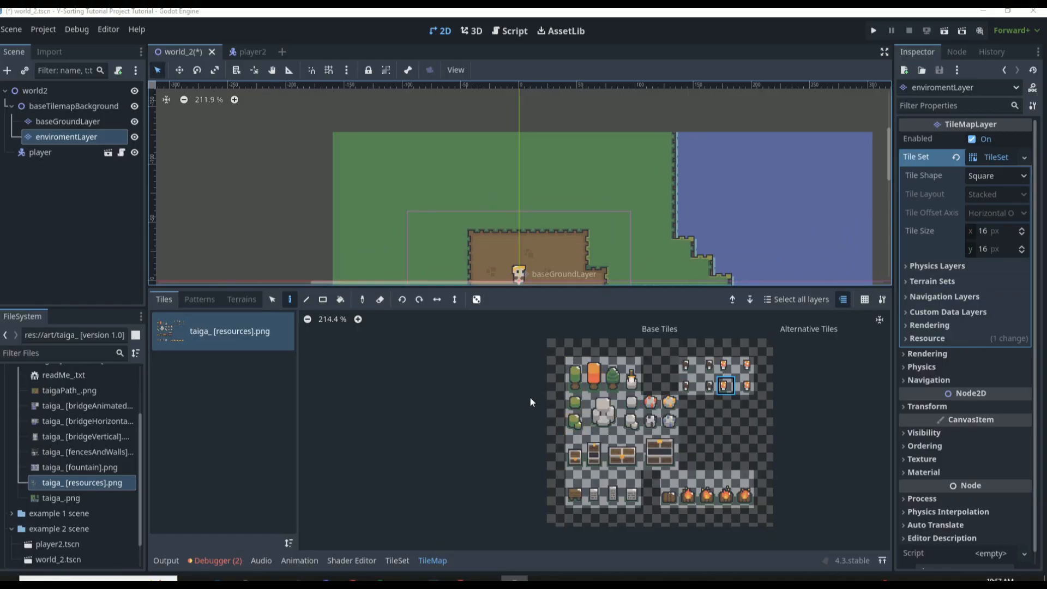
Switch the tileset's paint property to Y Sort Origin and examine the origin markers on the tree and bush tiles
{"action": "left_click", "coordinate": [401, 557]}
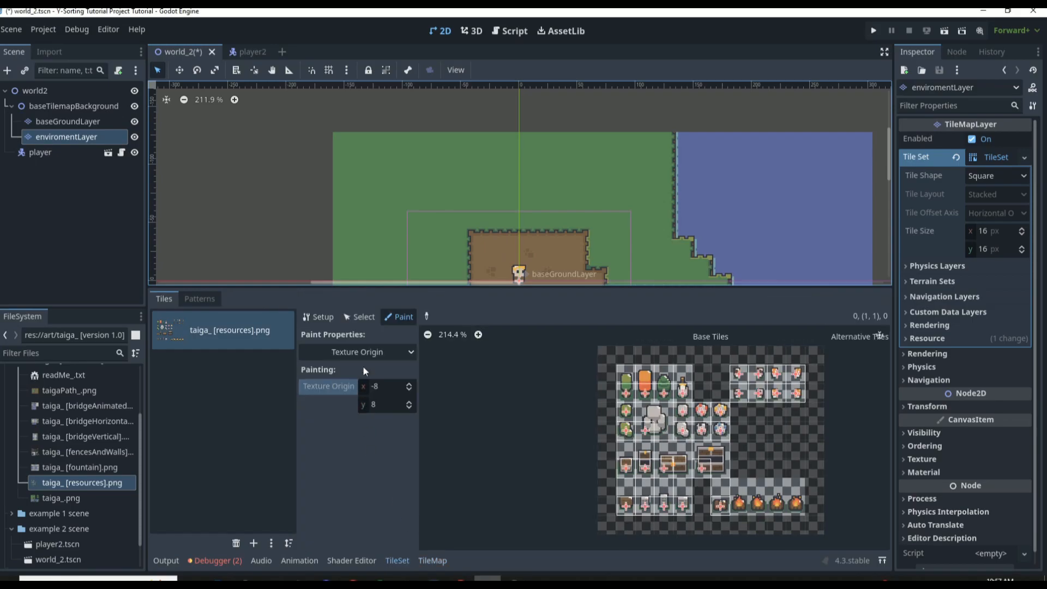
{"action": "left_click", "coordinate": [370, 353]}
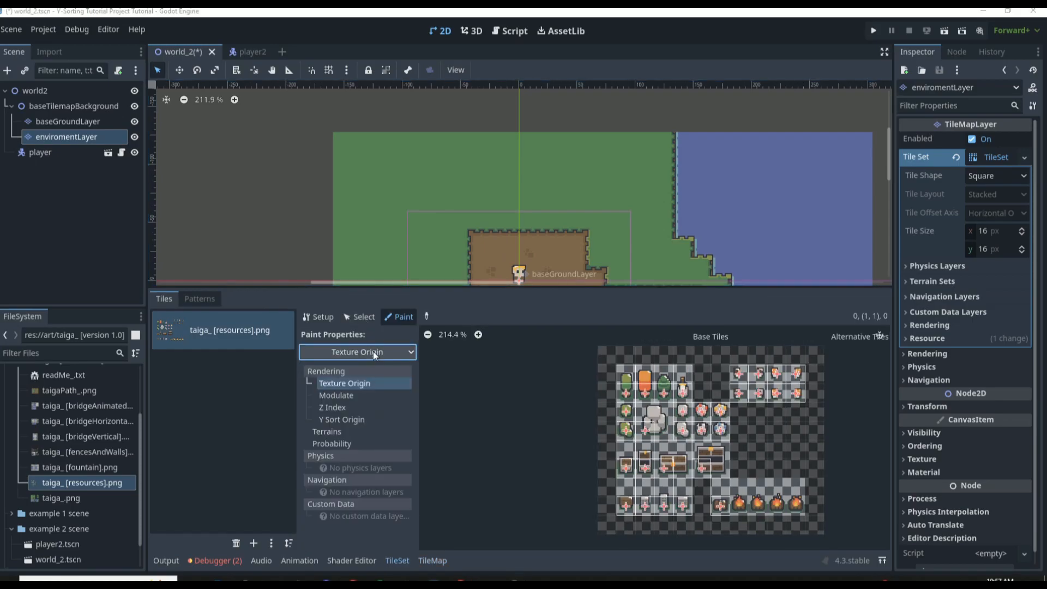
{"action": "left_click", "coordinate": [338, 419]}
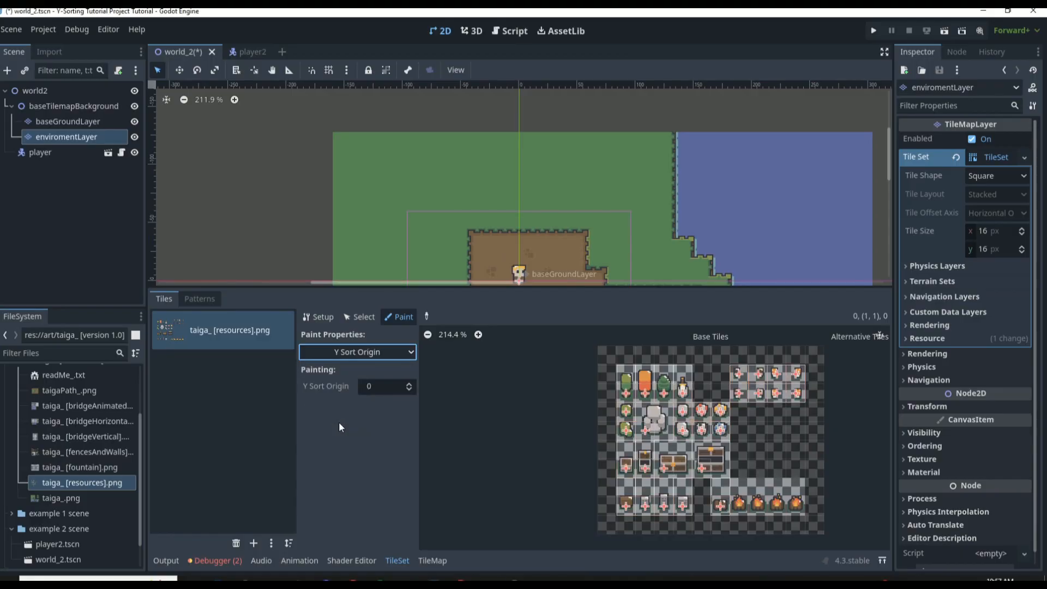
{"action": "scroll", "coordinate": [611, 390], "scroll_direction": "up", "scroll_amount": 8}
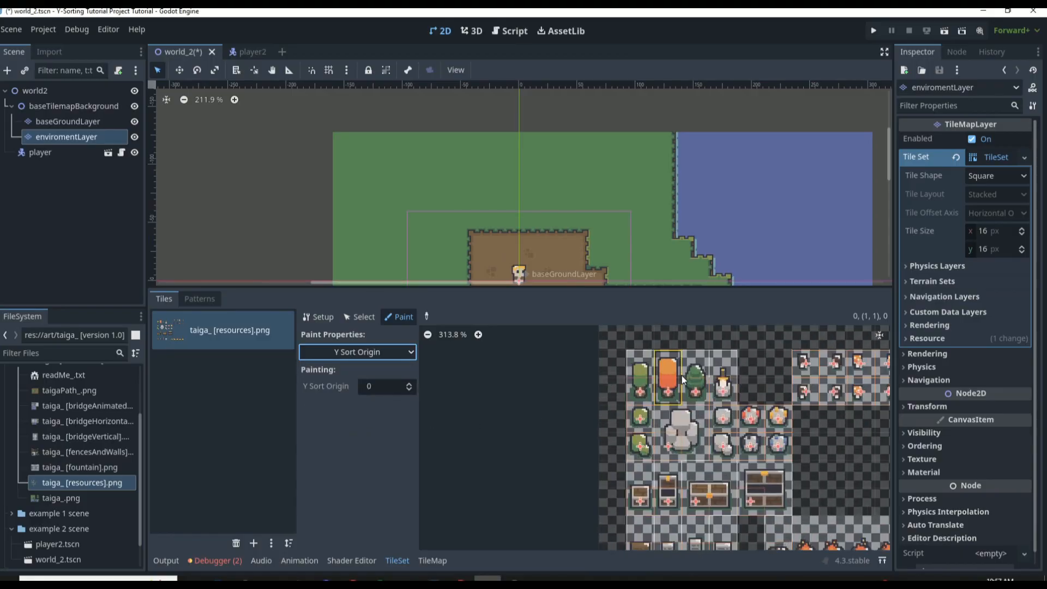
{"action": "scroll", "coordinate": [687, 406], "scroll_direction": "down", "scroll_amount": 8}
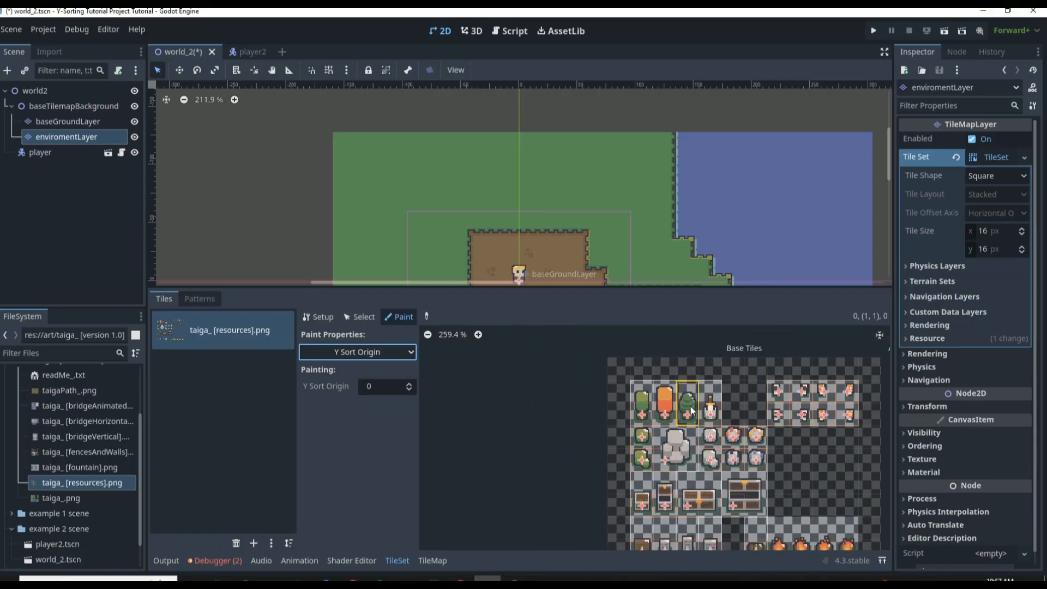
{"action": "scroll", "coordinate": [796, 419], "scroll_direction": "up", "scroll_amount": 7}
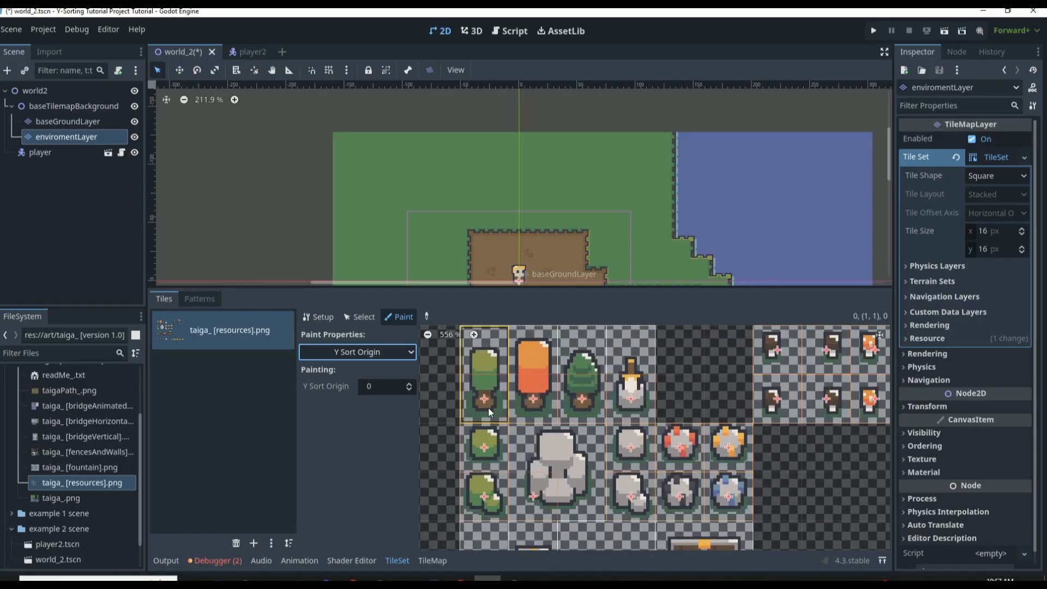
{"action": "scroll", "coordinate": [504, 461], "scroll_direction": "up", "scroll_amount": 2}
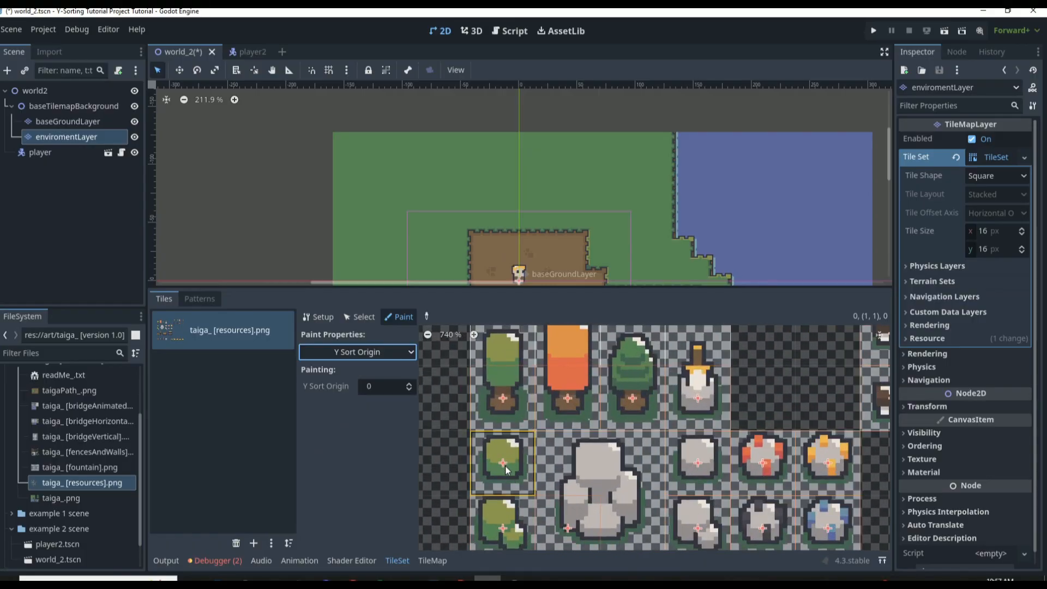
{"action": "scroll", "coordinate": [504, 467], "scroll_direction": "up", "scroll_amount": 5}
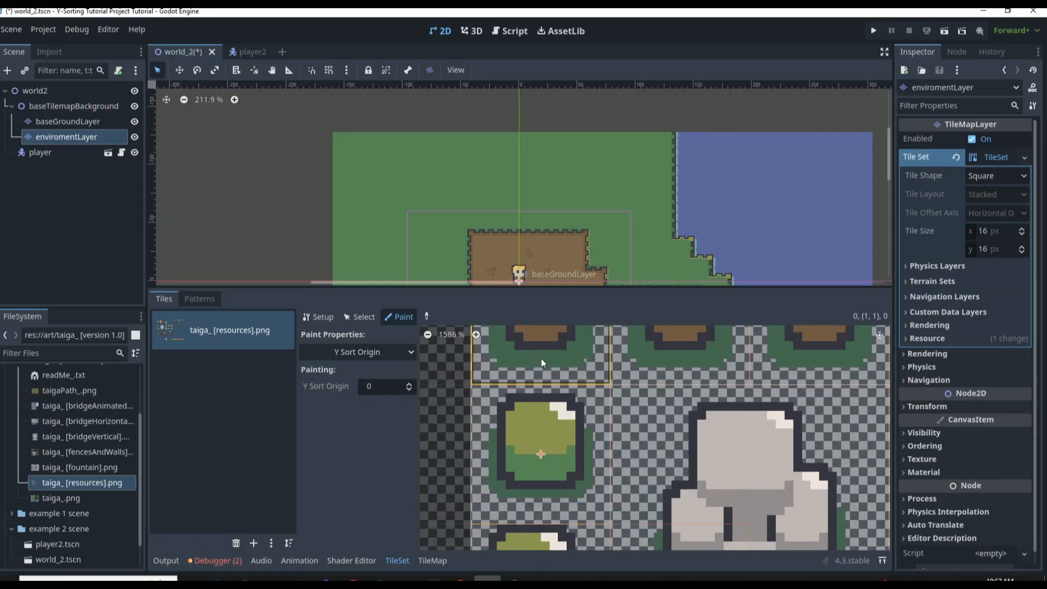
{"action": "scroll", "coordinate": [541, 362], "scroll_direction": "down", "scroll_amount": 5}
{"action": "scroll", "coordinate": [519, 352], "scroll_direction": "up", "scroll_amount": 4}
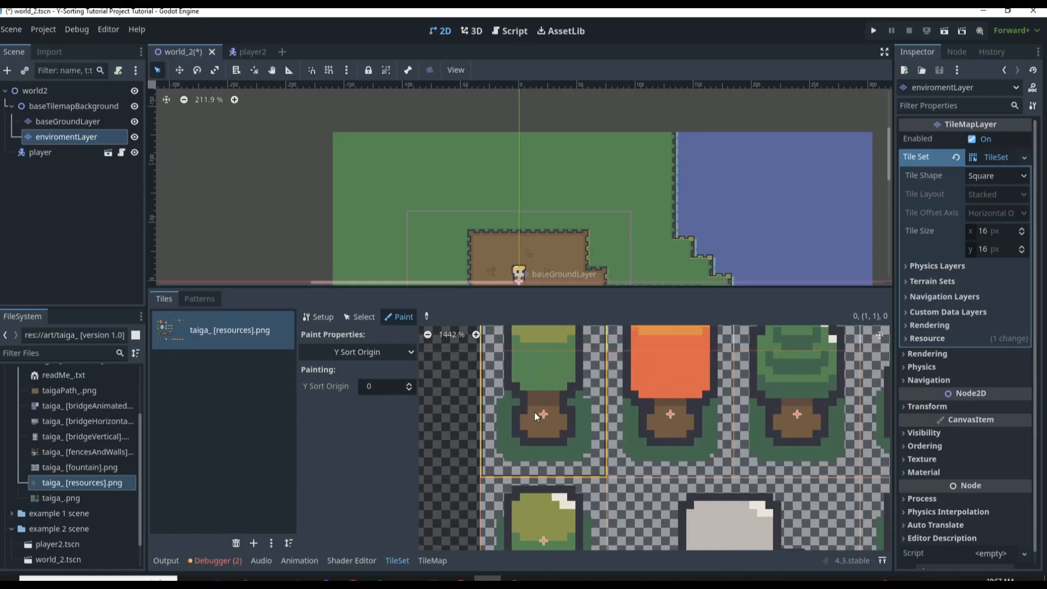
Try Y Sort Origin values of -4 and 2 on the tall green tree tile
{"action": "left_click", "coordinate": [408, 389]}
{"action": "left_click", "coordinate": [408, 389]}
{"action": "left_click", "coordinate": [408, 390]}
{"action": "left_click", "coordinate": [408, 389]}
{"action": "left_click", "coordinate": [570, 422]}
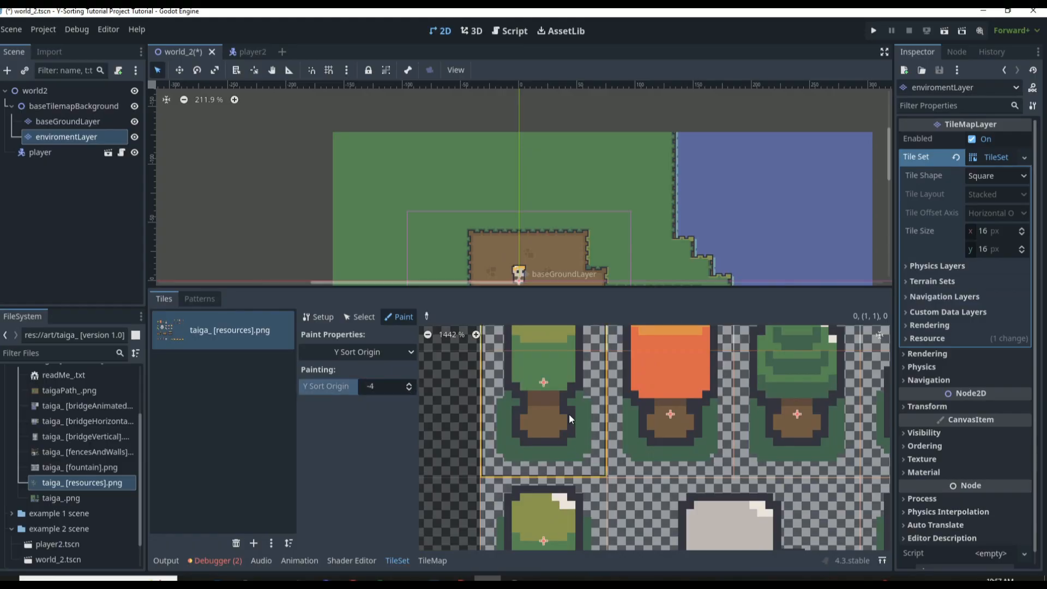
{"action": "left_click", "coordinate": [409, 383]}
{"action": "left_click", "coordinate": [409, 384]}
{"action": "left_click", "coordinate": [409, 383]}
{"action": "left_click", "coordinate": [410, 383]}
{"action": "left_click", "coordinate": [409, 383]}
{"action": "left_click", "coordinate": [410, 383]}
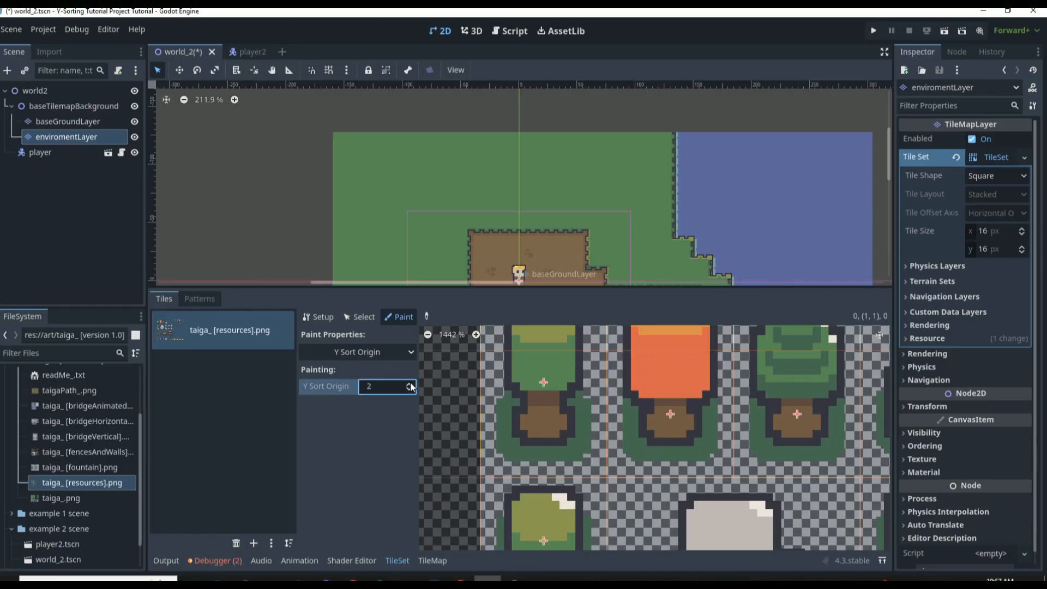
{"action": "left_click", "coordinate": [578, 403]}
Paint a Y Sort Origin of 1 onto the tall tree tiles so their sort points sit at the trunk base
{"action": "left_click", "coordinate": [407, 389]}
{"action": "left_click", "coordinate": [553, 417]}
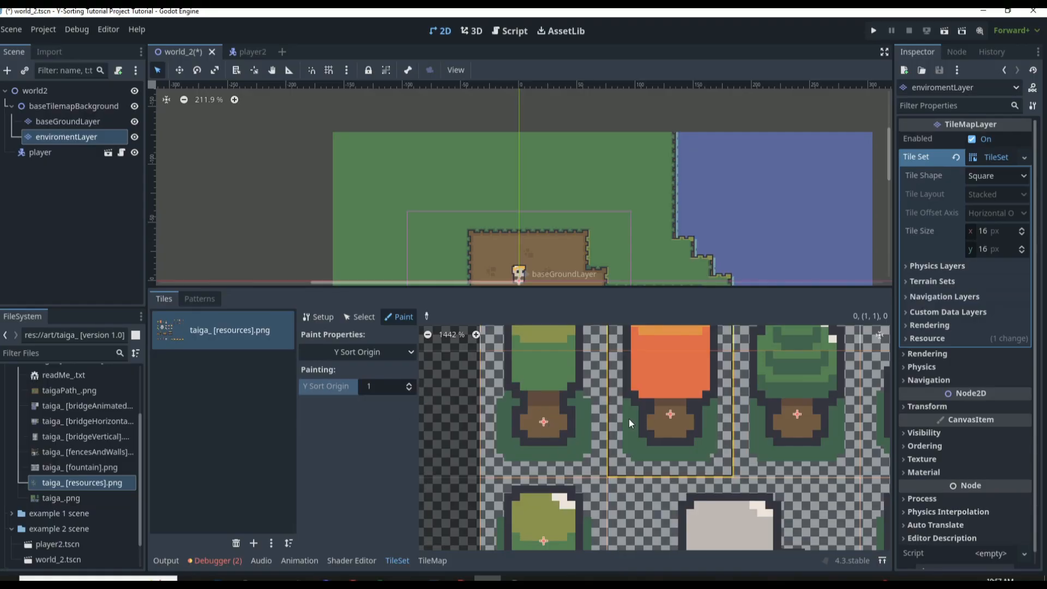
{"action": "scroll", "coordinate": [774, 420], "scroll_direction": "down", "scroll_amount": 4}
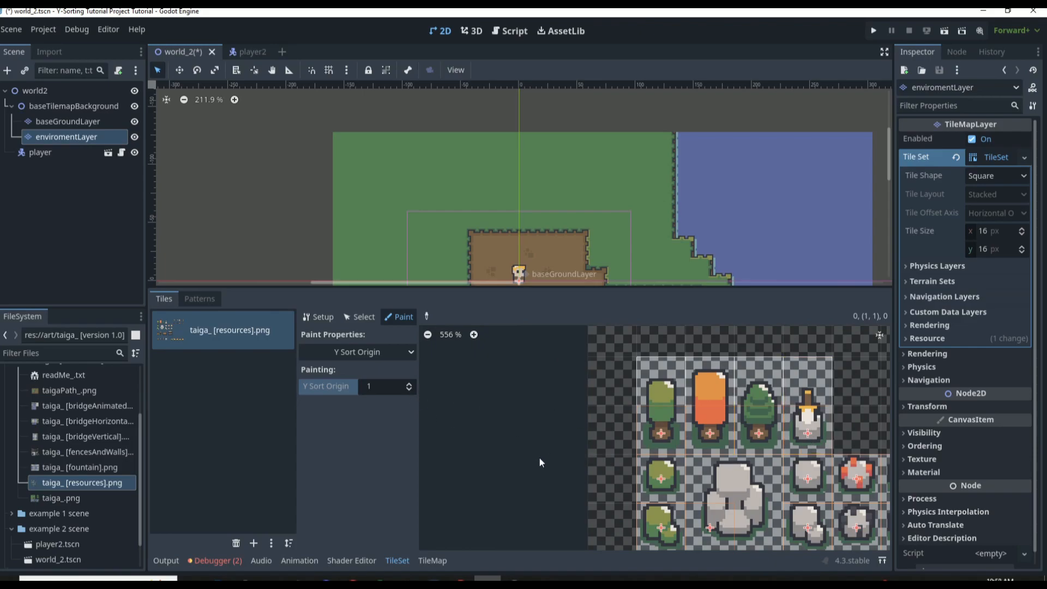
{"action": "scroll", "coordinate": [731, 457], "scroll_direction": "down", "scroll_amount": 4}
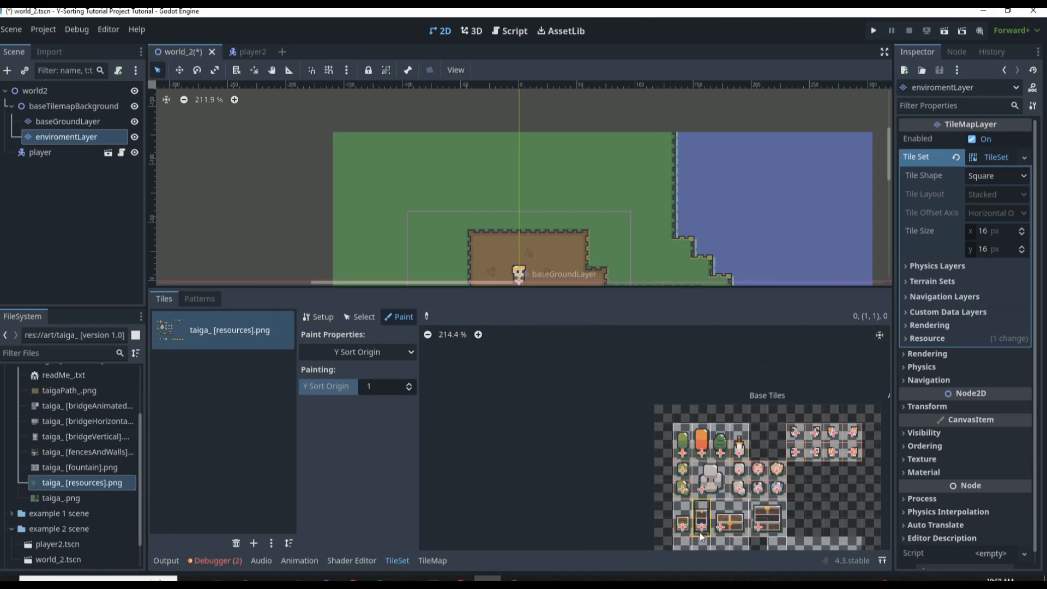
Paint a Y Sort Origin of -1 onto the small closed chest and the small open chest tiles, after trying 0
{"action": "scroll", "coordinate": [725, 535], "scroll_direction": "up", "scroll_amount": 9}
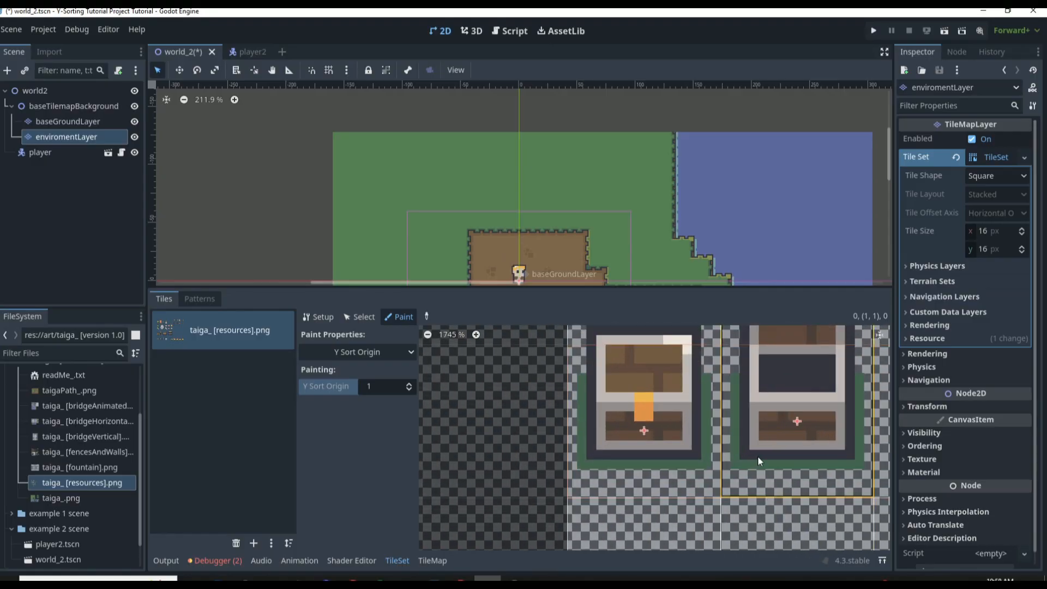
{"action": "scroll", "coordinate": [770, 458], "scroll_direction": "down", "scroll_amount": 4}
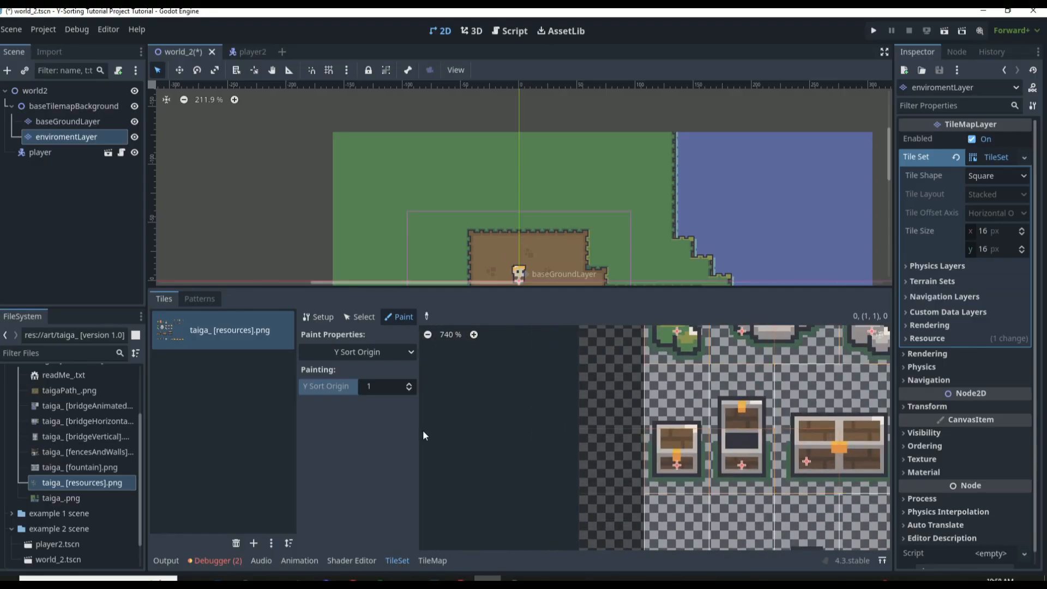
{"action": "left_click", "coordinate": [409, 384]}
{"action": "left_click", "coordinate": [409, 389]}
{"action": "left_click", "coordinate": [409, 389]}
{"action": "left_click", "coordinate": [737, 454]}
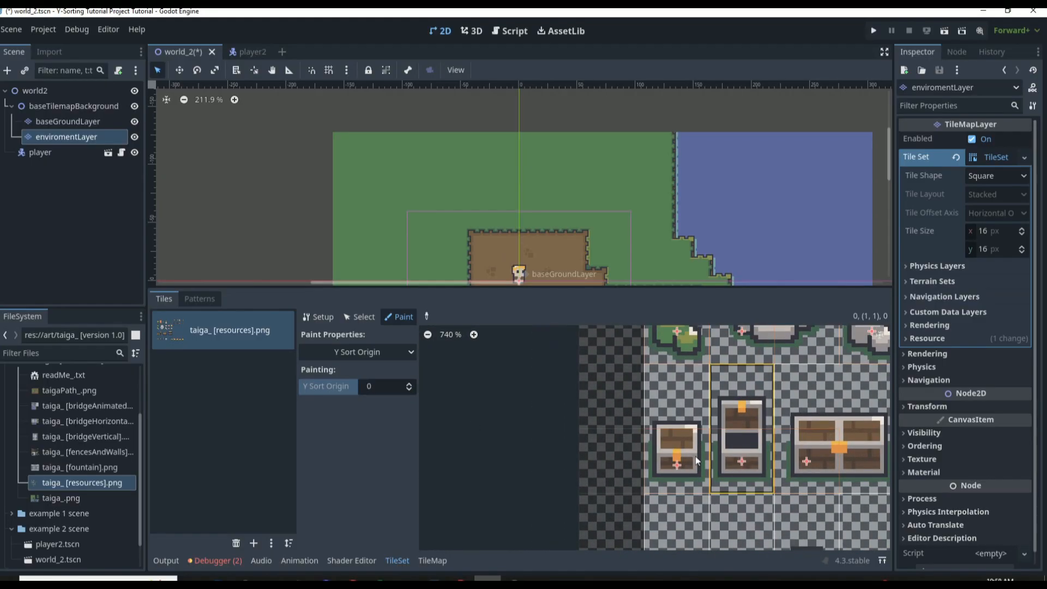
{"action": "left_click", "coordinate": [692, 457]}
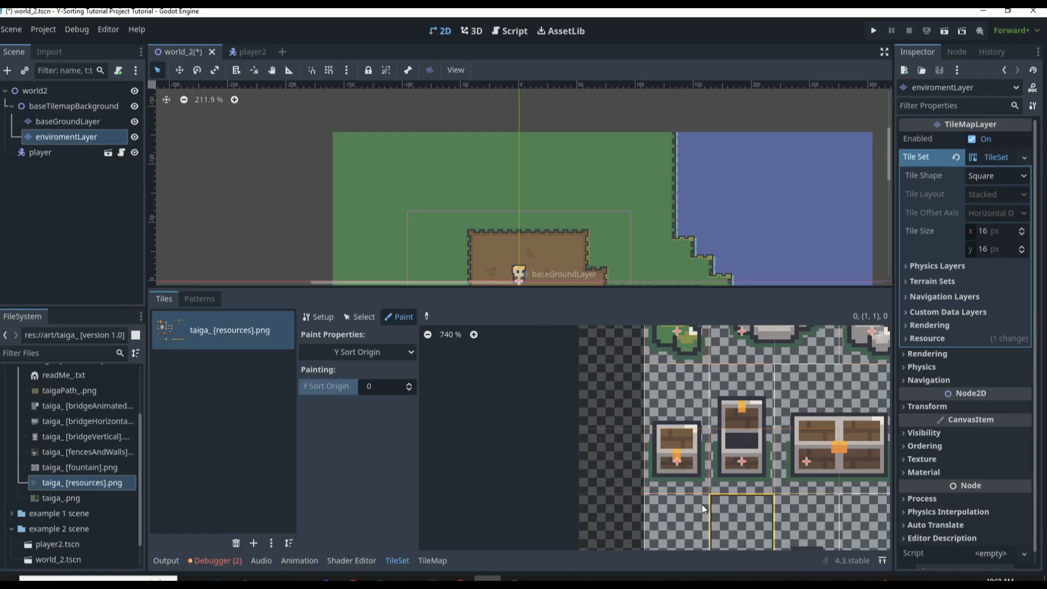
{"action": "left_click", "coordinate": [408, 389]}
{"action": "left_click", "coordinate": [659, 465]}
{"action": "left_click", "coordinate": [764, 472]}
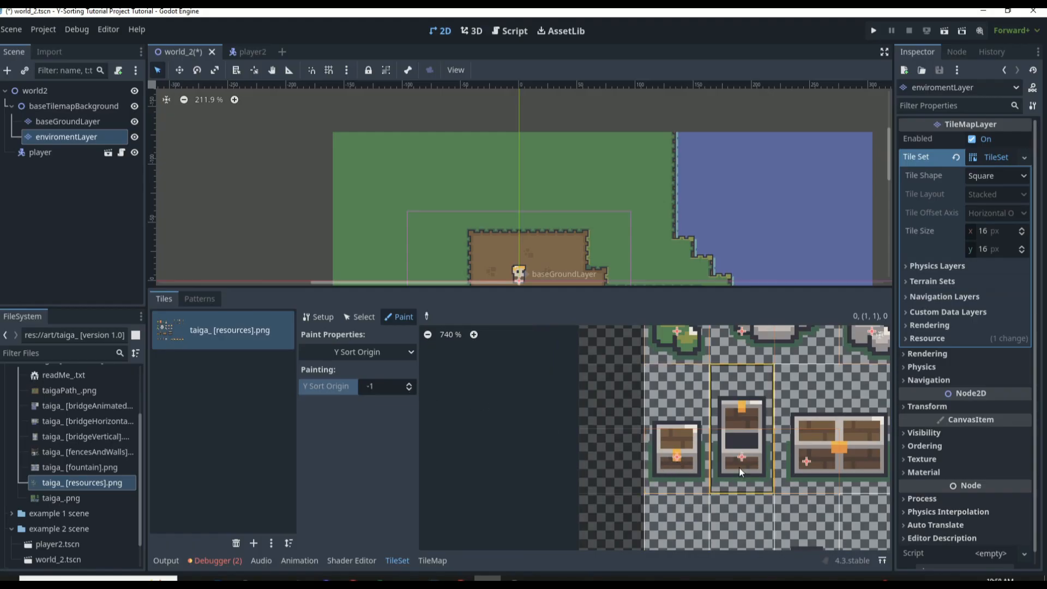
Paint the Y Sort Origin of -1 onto the wide closed chest and the wide open chest tiles
{"action": "scroll", "coordinate": [738, 467], "scroll_direction": "down", "scroll_amount": 2}
{"action": "scroll", "coordinate": [721, 484], "scroll_direction": "up", "scroll_amount": 2}
{"action": "scroll", "coordinate": [780, 476], "scroll_direction": "down", "scroll_amount": 2}
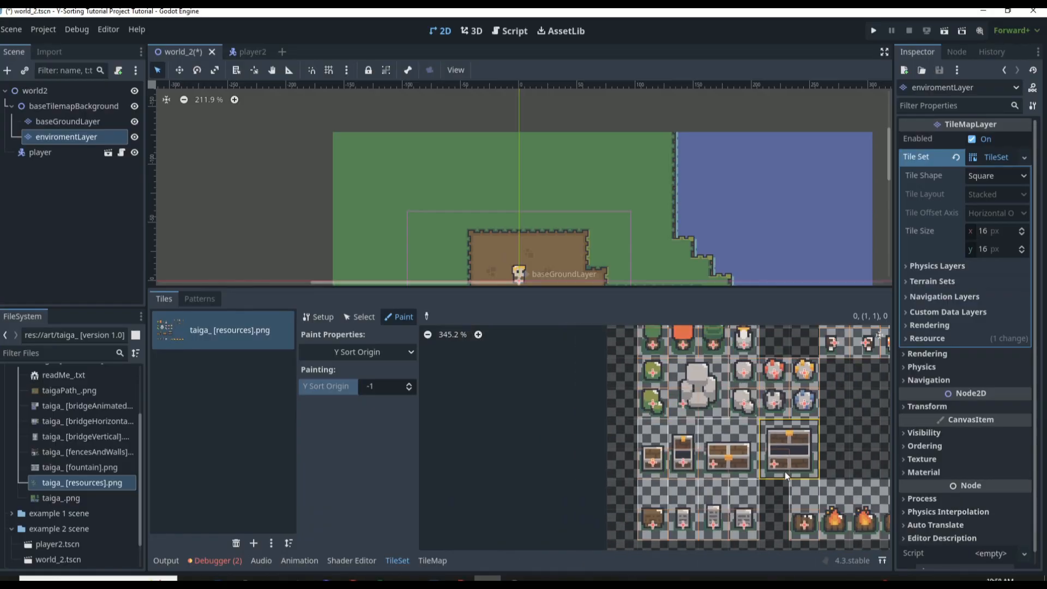
{"action": "scroll", "coordinate": [783, 471], "scroll_direction": "up", "scroll_amount": 4}
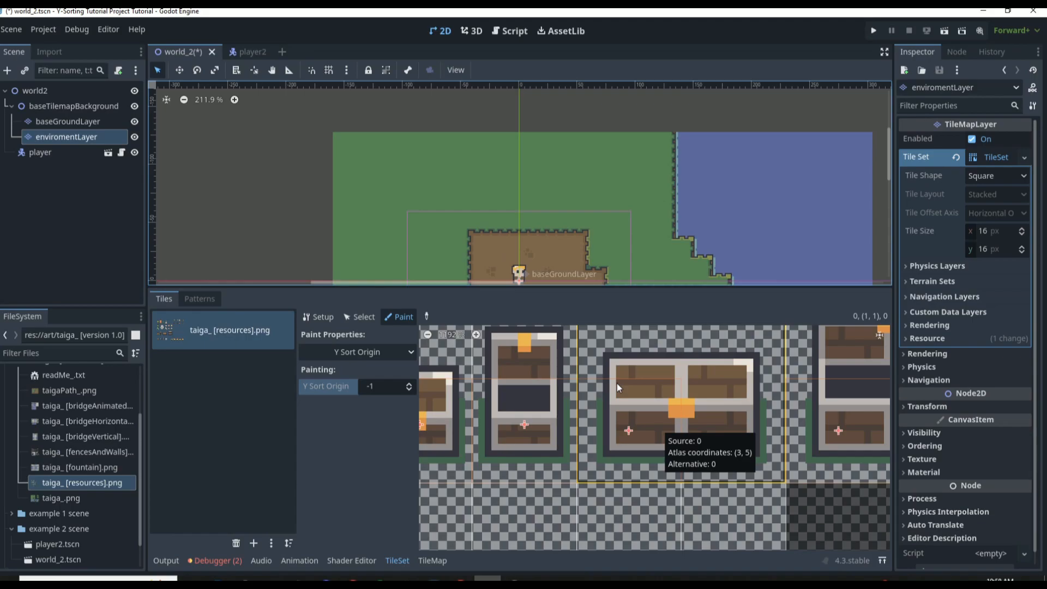
{"action": "left_click", "coordinate": [672, 428]}
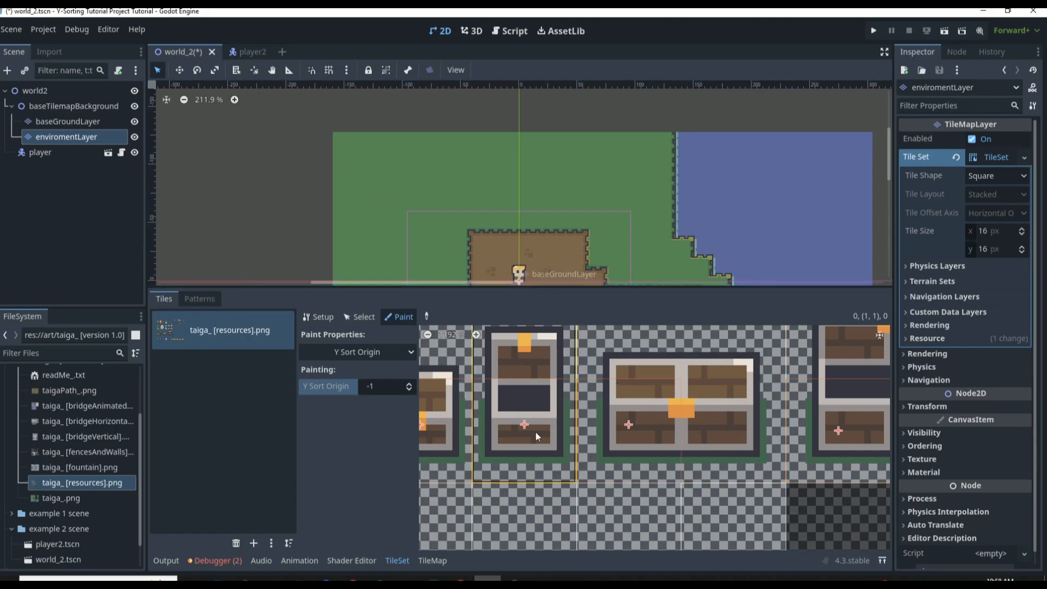
{"action": "scroll", "coordinate": [535, 432], "scroll_direction": "down", "scroll_amount": 5}
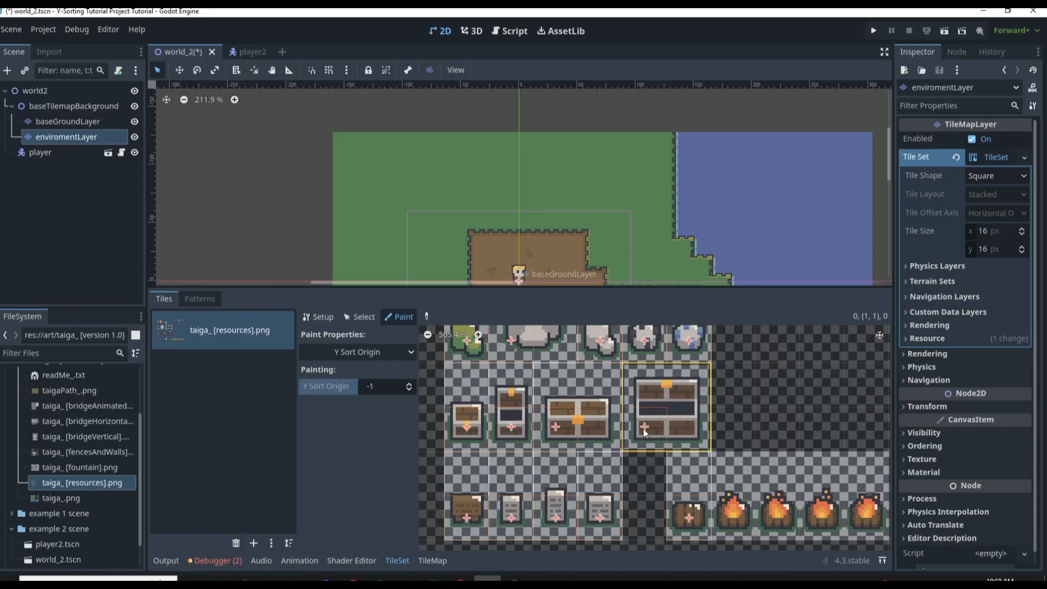
{"action": "scroll", "coordinate": [565, 424], "scroll_direction": "down", "scroll_amount": 1}
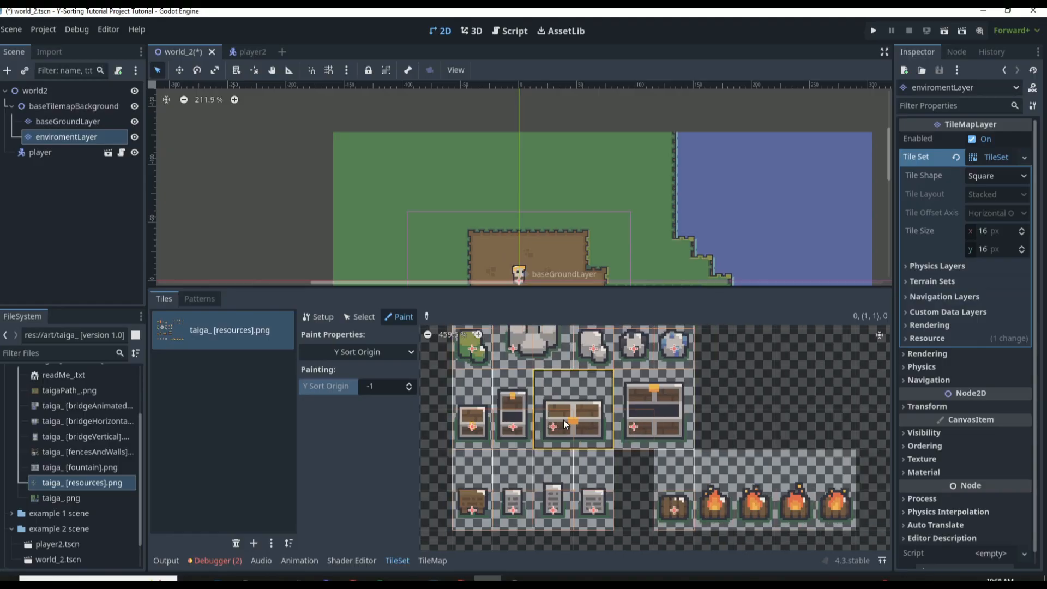
Reset the wooden sign tile's Y Sort Origin to 0 so it matches the gray stone markers beside it
{"action": "scroll", "coordinate": [480, 540], "scroll_direction": "up", "scroll_amount": 5}
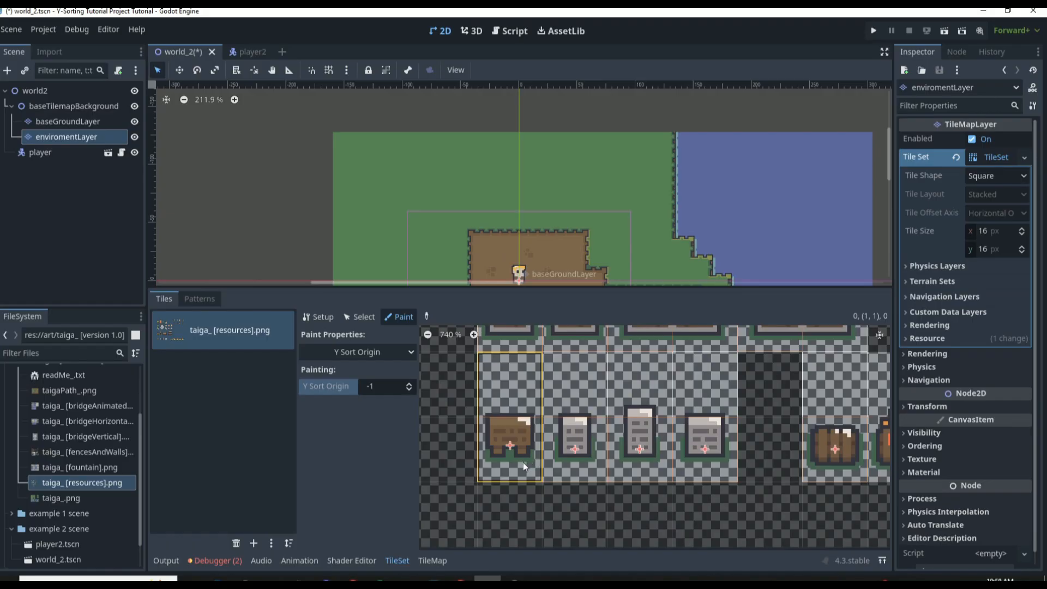
{"action": "left_click", "coordinate": [409, 383]}
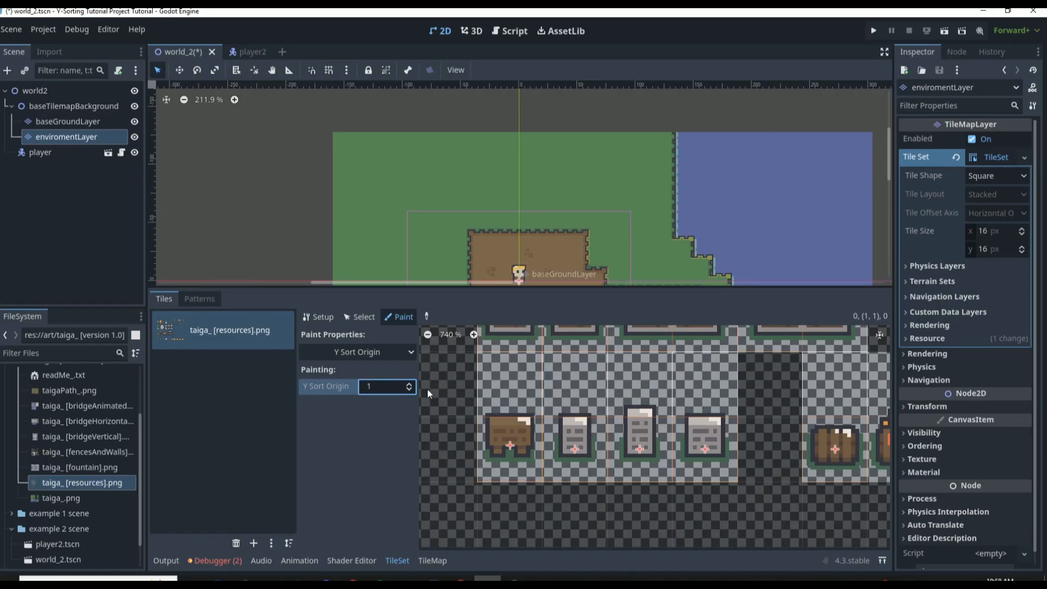
{"action": "left_click", "coordinate": [505, 420]}
{"action": "left_click", "coordinate": [505, 422]}
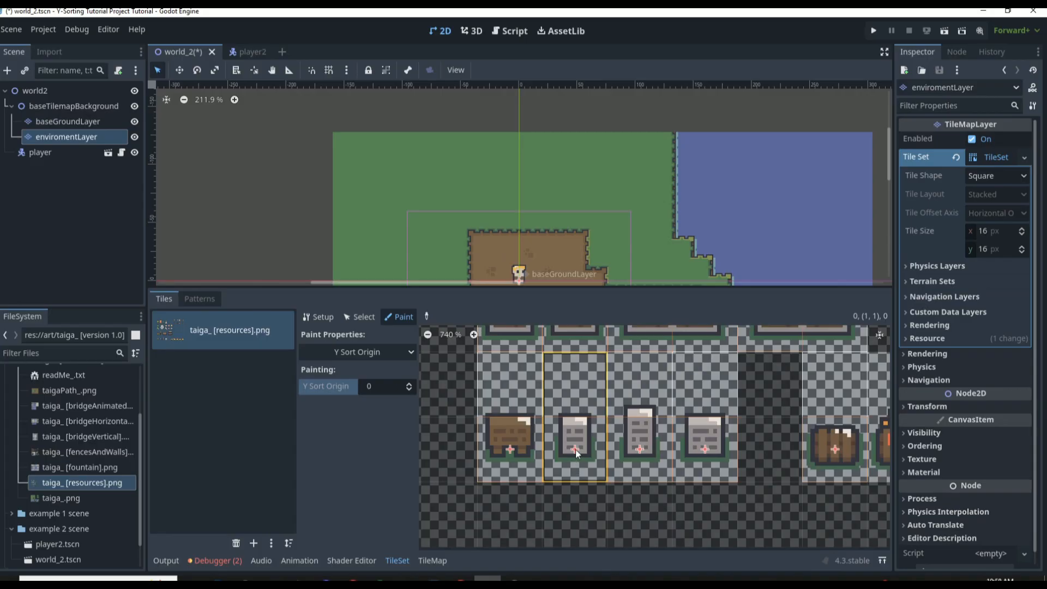
{"action": "scroll", "coordinate": [718, 465], "scroll_direction": "down", "scroll_amount": 1}
{"action": "scroll", "coordinate": [718, 463], "scroll_direction": "down", "scroll_amount": 10}
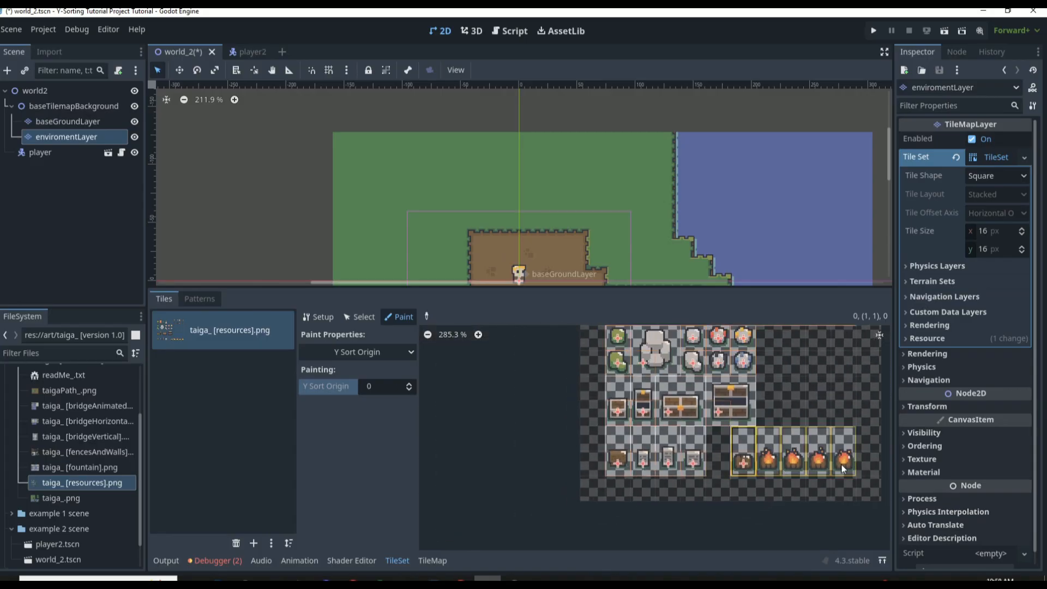
Paint a Y Sort Origin of -1 onto the campfire tile
{"action": "scroll", "coordinate": [834, 466], "scroll_direction": "up", "scroll_amount": 10}
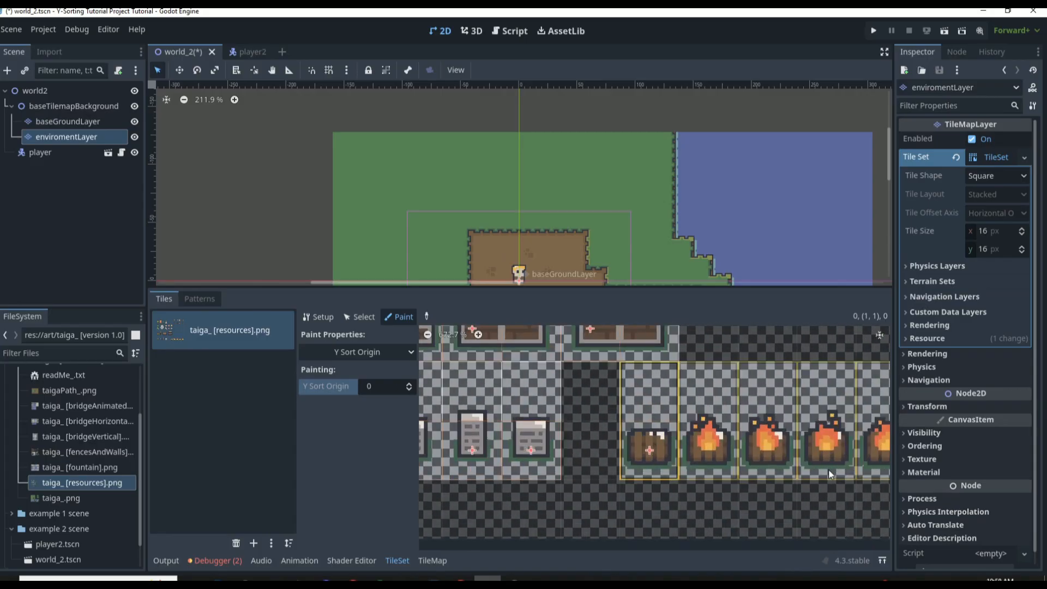
{"action": "left_click", "coordinate": [408, 389]}
{"action": "left_click", "coordinate": [647, 447]}
{"action": "scroll", "coordinate": [698, 496], "scroll_direction": "down", "scroll_amount": 5}
{"action": "scroll", "coordinate": [697, 496], "scroll_direction": "down", "scroll_amount": 3}
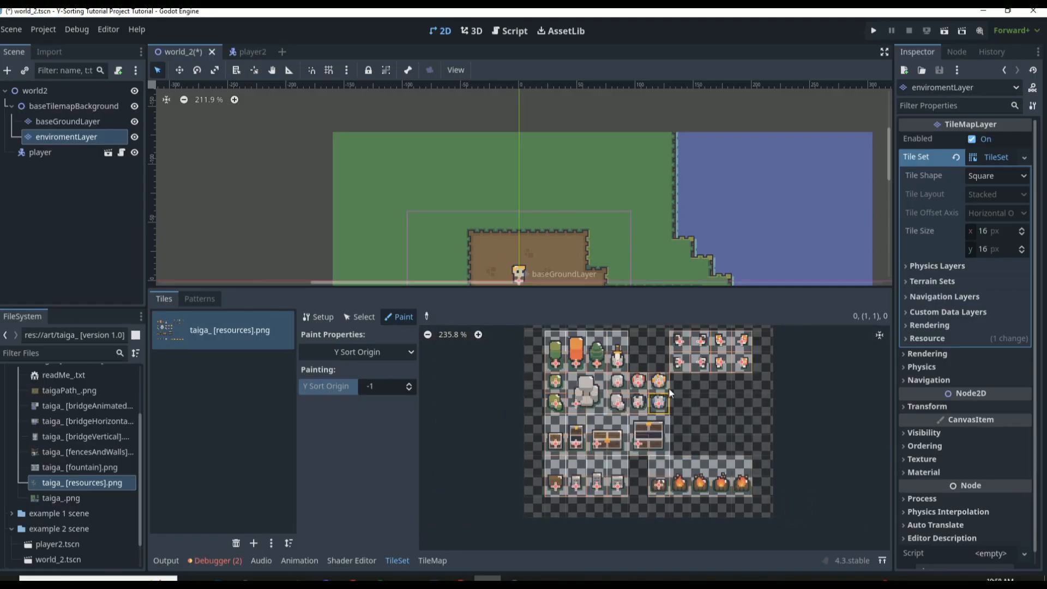
Try a Y Sort Origin of 3 on both rows of small brown and orange mushroom tiles
{"action": "scroll", "coordinate": [669, 388], "scroll_direction": "up", "scroll_amount": 5}
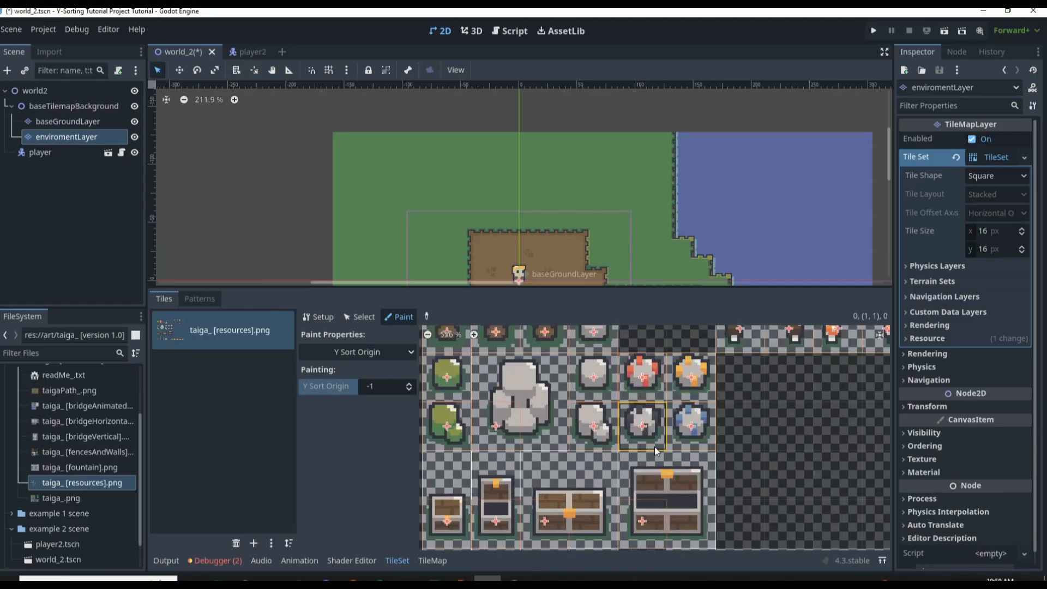
{"action": "scroll", "coordinate": [705, 438], "scroll_direction": "down", "scroll_amount": 3}
{"action": "scroll", "coordinate": [790, 371], "scroll_direction": "up", "scroll_amount": 4}
{"action": "left_click", "coordinate": [660, 378]}
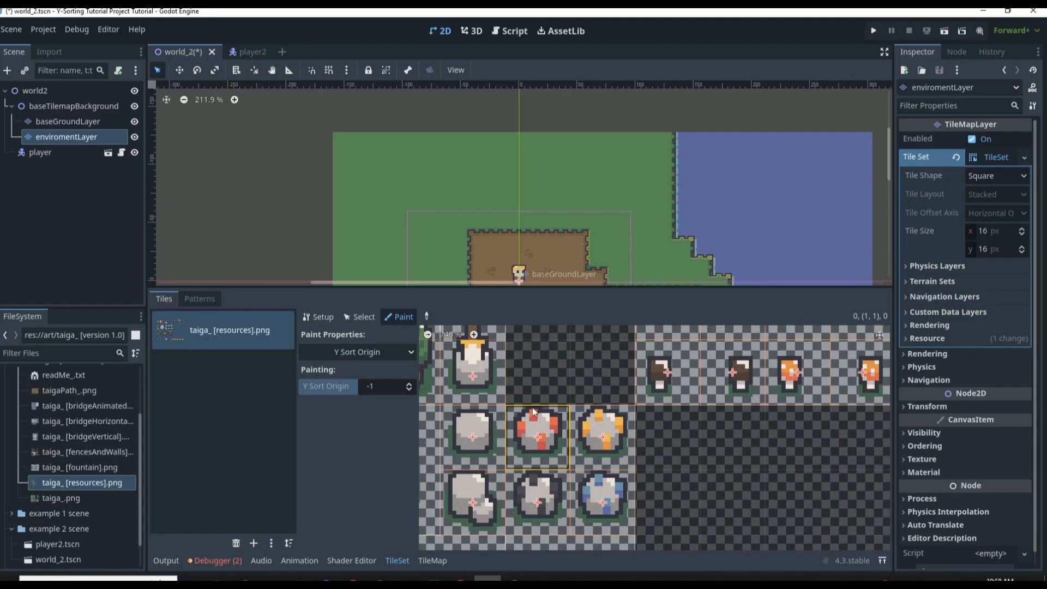
{"action": "left_click", "coordinate": [409, 384]}
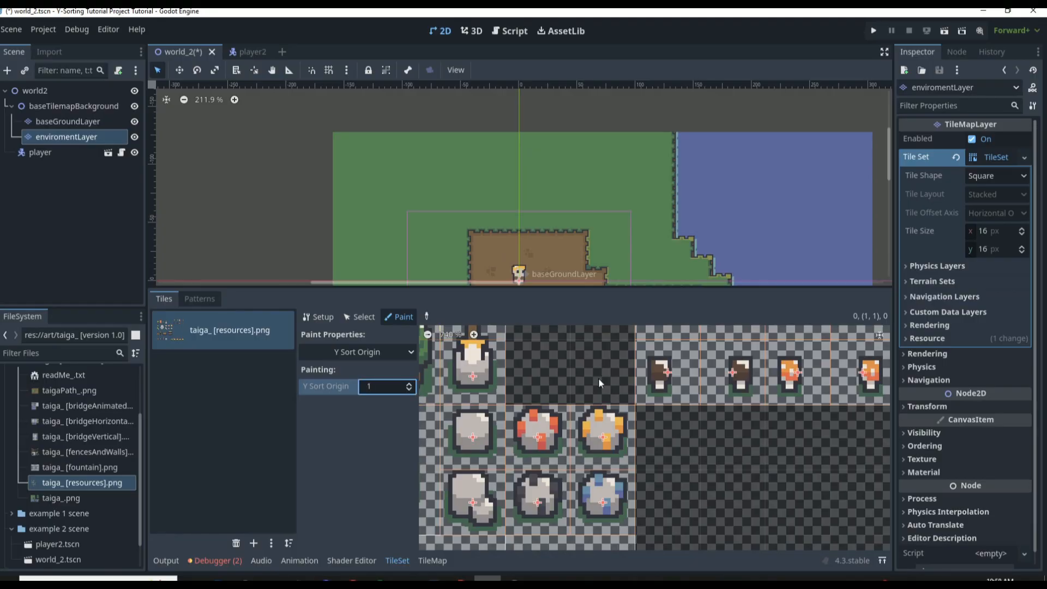
{"action": "left_click", "coordinate": [409, 383]}
{"action": "left_click", "coordinate": [408, 383]}
{"action": "left_click", "coordinate": [409, 384]}
{"action": "left_click", "coordinate": [409, 383]}
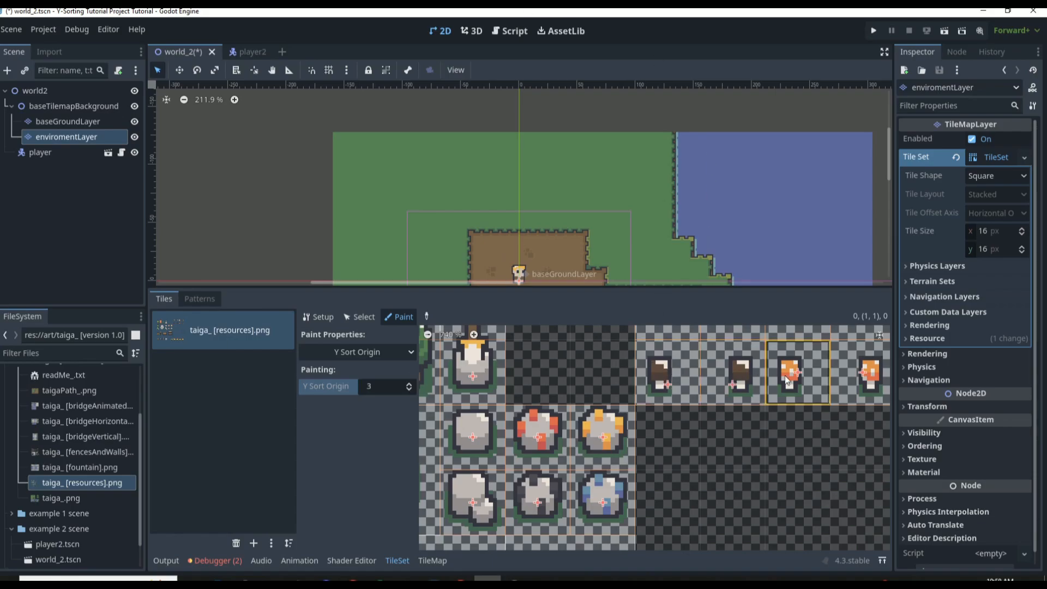
{"action": "scroll", "coordinate": [801, 381], "scroll_direction": "down", "scroll_amount": 3}
{"action": "scroll", "coordinate": [715, 342], "scroll_direction": "up", "scroll_amount": 4}
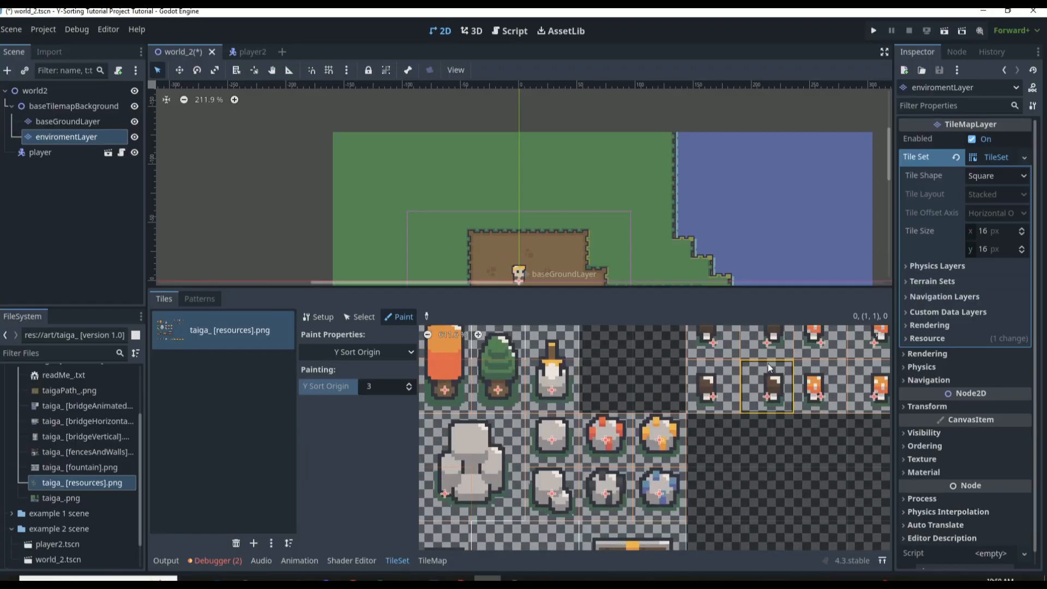
{"action": "scroll", "coordinate": [721, 345], "scroll_direction": "down", "scroll_amount": 3}
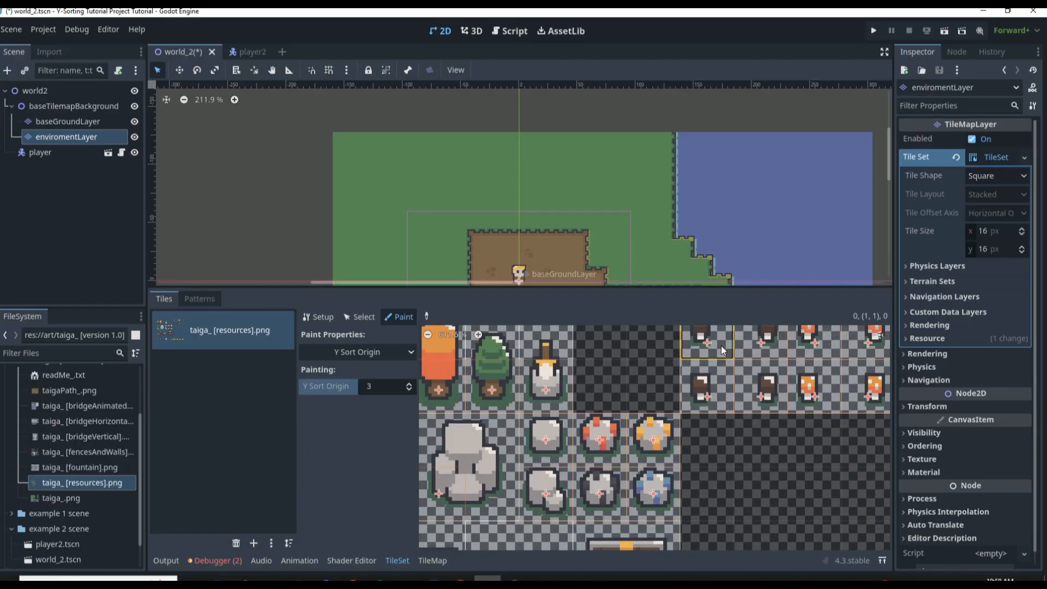
{"action": "scroll", "coordinate": [817, 348], "scroll_direction": "down", "scroll_amount": 2}
{"action": "scroll", "coordinate": [846, 332], "scroll_direction": "up", "scroll_amount": 5}
{"action": "scroll", "coordinate": [852, 340], "scroll_direction": "down", "scroll_amount": 4}
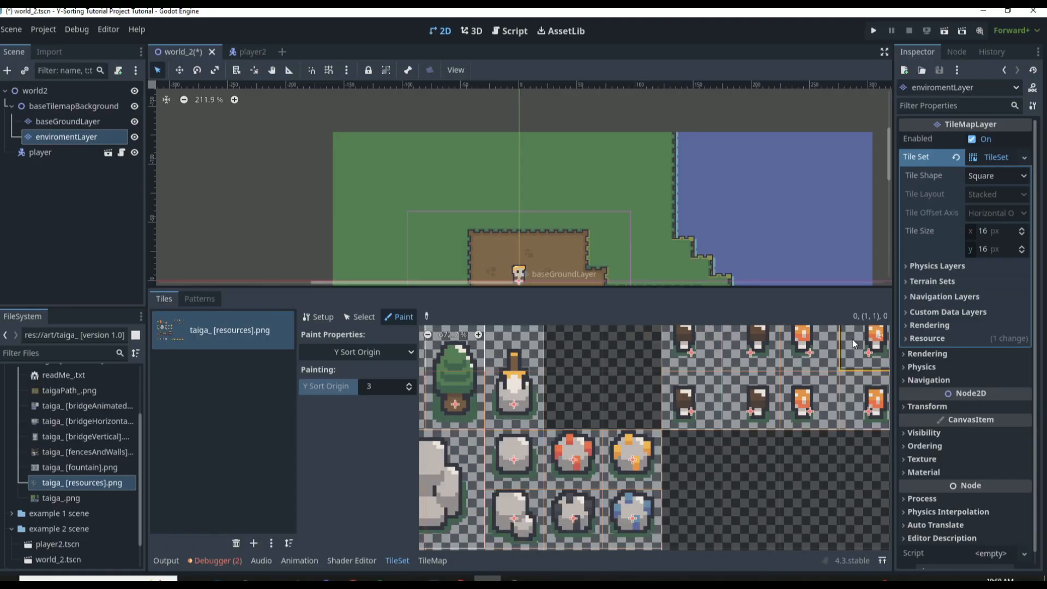
{"action": "scroll", "coordinate": [787, 452], "scroll_direction": "up", "scroll_amount": 2}
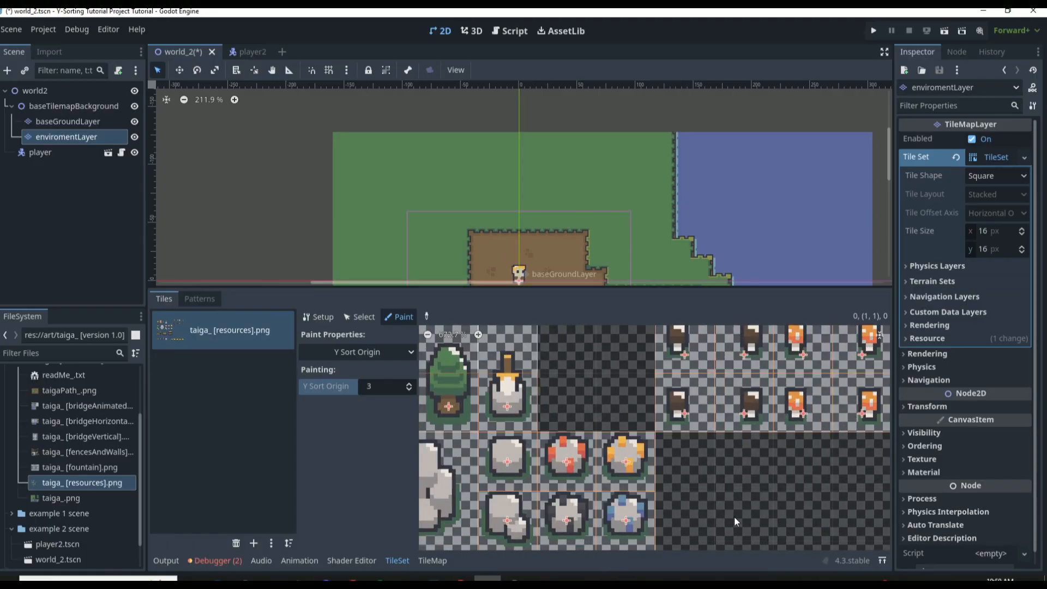
Lower the Y Sort Origin to 1 for the small brown and orange mushroom tiles
{"action": "left_click", "coordinate": [408, 390]}
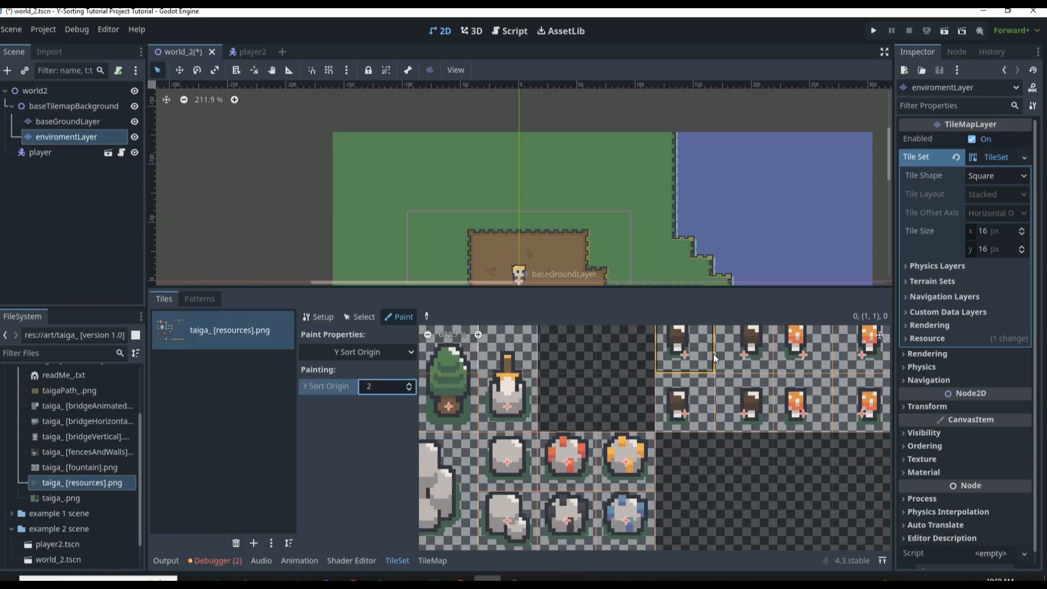
{"action": "left_click", "coordinate": [404, 389]}
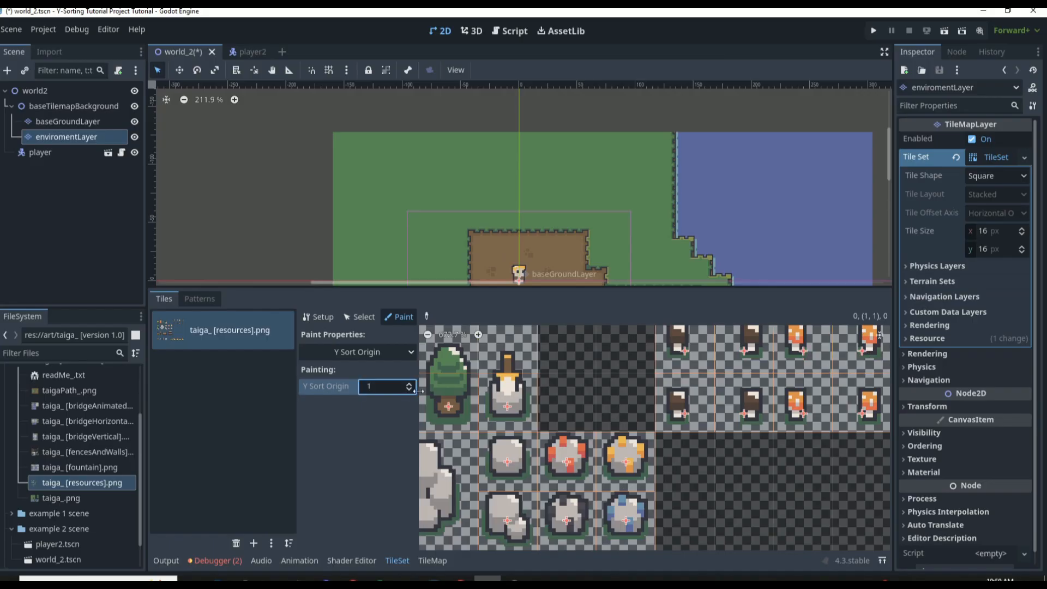
{"action": "scroll", "coordinate": [728, 390], "scroll_direction": "down", "scroll_amount": 10}
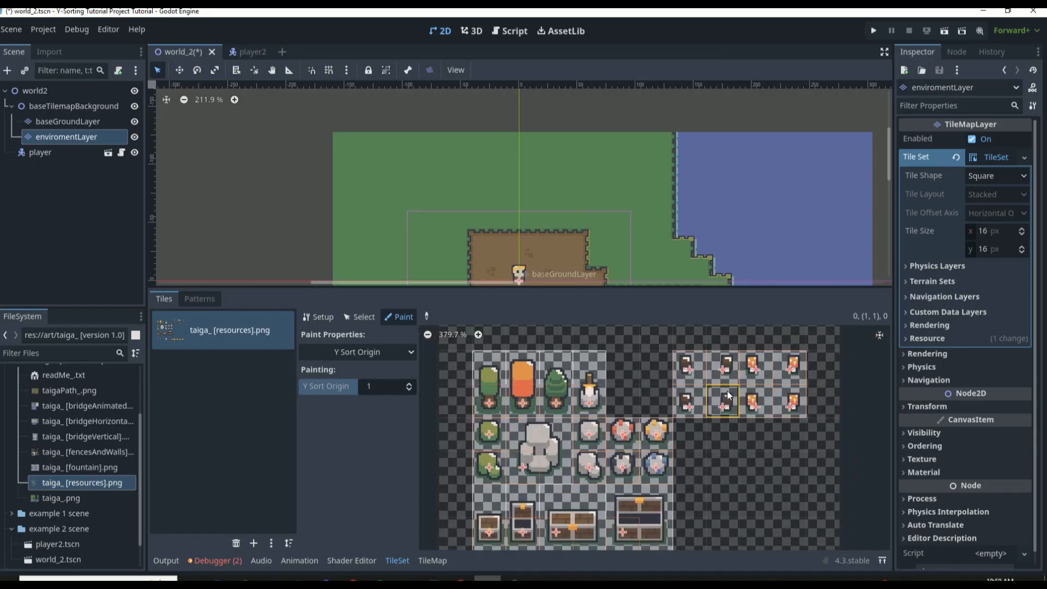
Adjust the large gray boulder tile's Y Sort Origin through several values and paint it as -6
{"action": "scroll", "coordinate": [597, 401], "scroll_direction": "up", "scroll_amount": 5}
{"action": "scroll", "coordinate": [594, 475], "scroll_direction": "up", "scroll_amount": 5}
{"action": "scroll", "coordinate": [593, 480], "scroll_direction": "up", "scroll_amount": 3}
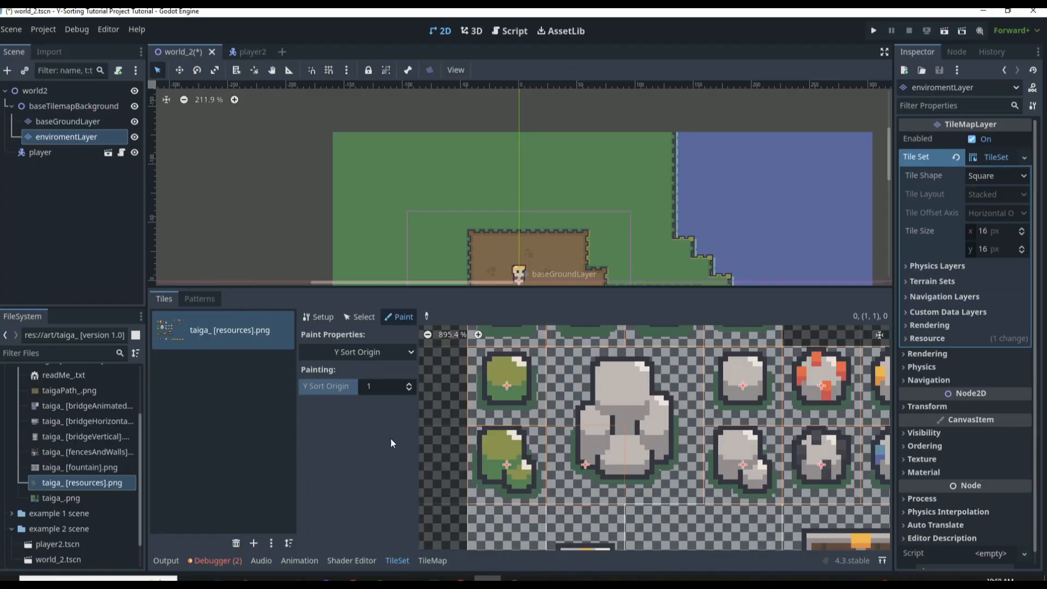
{"action": "left_click", "coordinate": [408, 384]}
{"action": "left_click", "coordinate": [407, 390]}
{"action": "left_click", "coordinate": [407, 391]}
{"action": "left_click", "coordinate": [406, 391]}
{"action": "left_click", "coordinate": [407, 391]}
{"action": "left_click", "coordinate": [407, 390]}
{"action": "left_click", "coordinate": [644, 448]}
{"action": "left_click", "coordinate": [409, 390]}
{"action": "left_click", "coordinate": [409, 390]}
{"action": "left_click", "coordinate": [409, 389]}
{"action": "left_click", "coordinate": [409, 390]}
{"action": "left_click", "coordinate": [594, 425]}
{"action": "left_click", "coordinate": [404, 381]}
{"action": "left_click", "coordinate": [408, 383]}
{"action": "left_click", "coordinate": [408, 388]}
{"action": "left_click", "coordinate": [586, 403]}
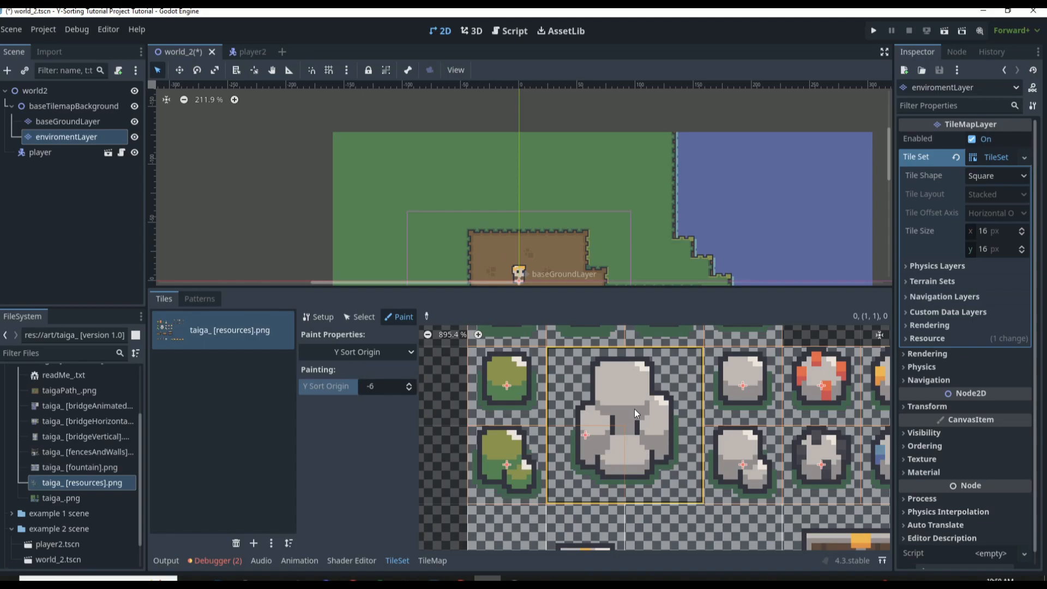
Save the scene and review the sort origin markers across all the resource tiles
{"action": "scroll", "coordinate": [653, 429], "scroll_direction": "down", "scroll_amount": 5}
{"action": "key", "text": "ctrl+s"}
{"action": "scroll", "coordinate": [731, 430], "scroll_direction": "up", "scroll_amount": 2}
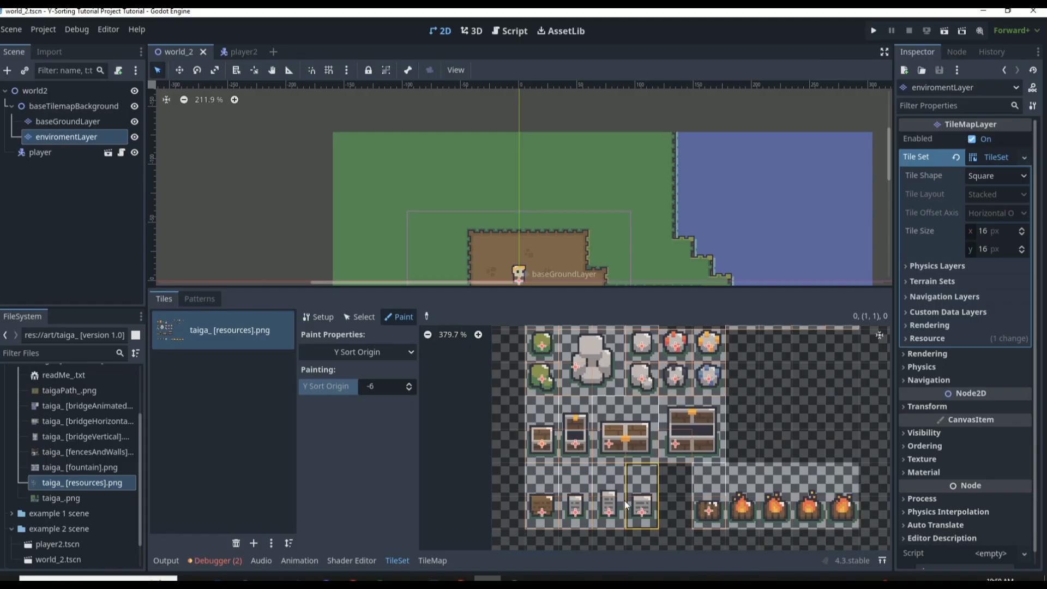
{"action": "scroll", "coordinate": [537, 441], "scroll_direction": "down", "scroll_amount": 2}
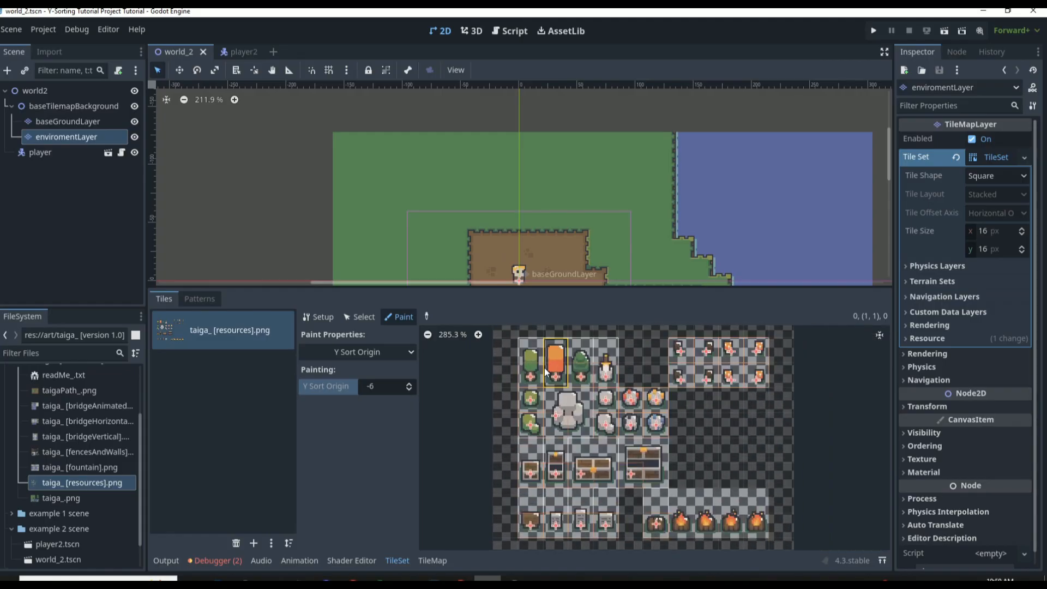
{"action": "scroll", "coordinate": [548, 365], "scroll_direction": "up", "scroll_amount": 3}
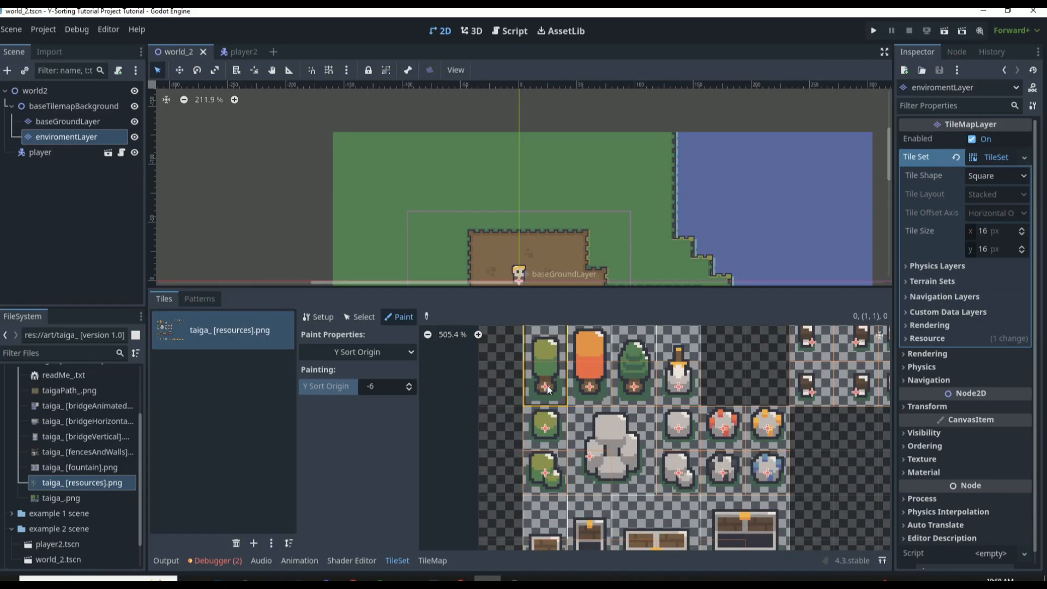
{"action": "scroll", "coordinate": [545, 385], "scroll_direction": "up", "scroll_amount": 2}
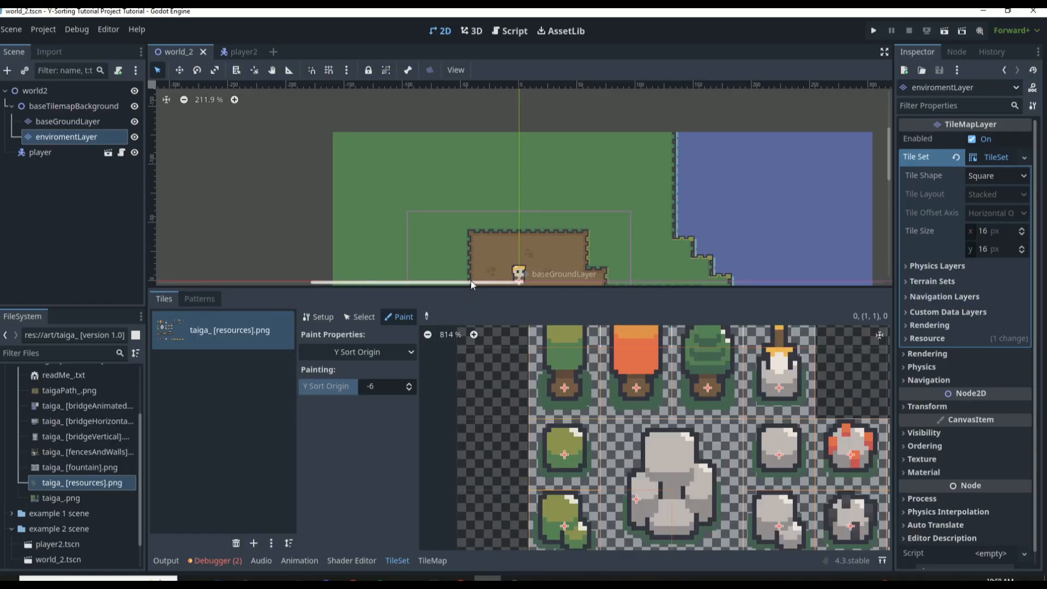
Place four tall green trees on enviromentLayer, spread over the grass above and beside the dirt patch
{"action": "left_click", "coordinate": [432, 560]}
{"action": "left_click", "coordinate": [520, 363]}
{"action": "left_click", "coordinate": [416, 190]}
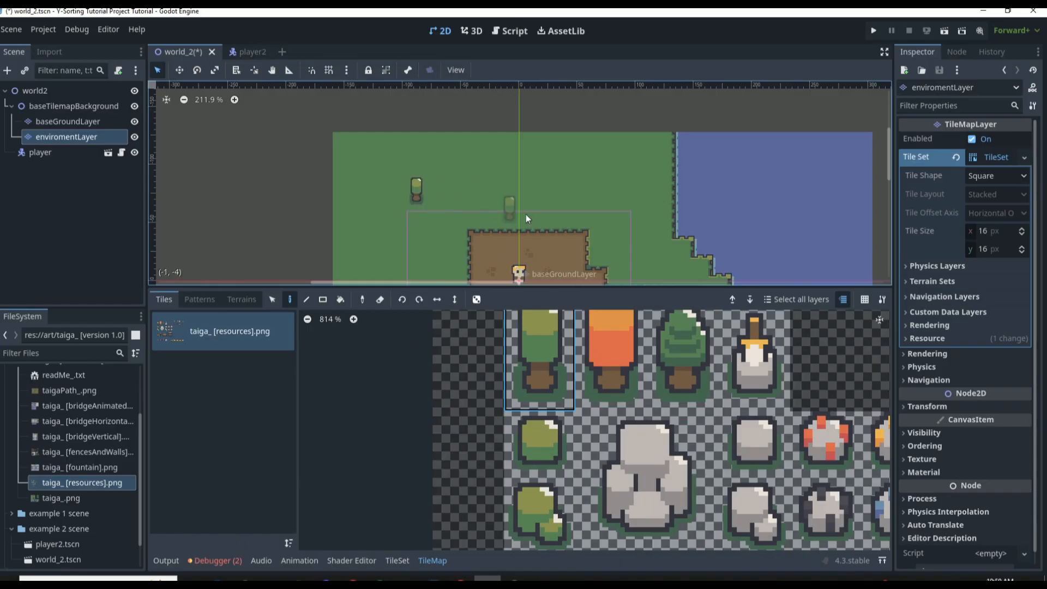
{"action": "left_click", "coordinate": [527, 192]}
{"action": "left_click", "coordinate": [435, 229]}
{"action": "left_click", "coordinate": [400, 266]}
{"action": "scroll", "coordinate": [507, 245], "scroll_direction": "down", "scroll_amount": 9}
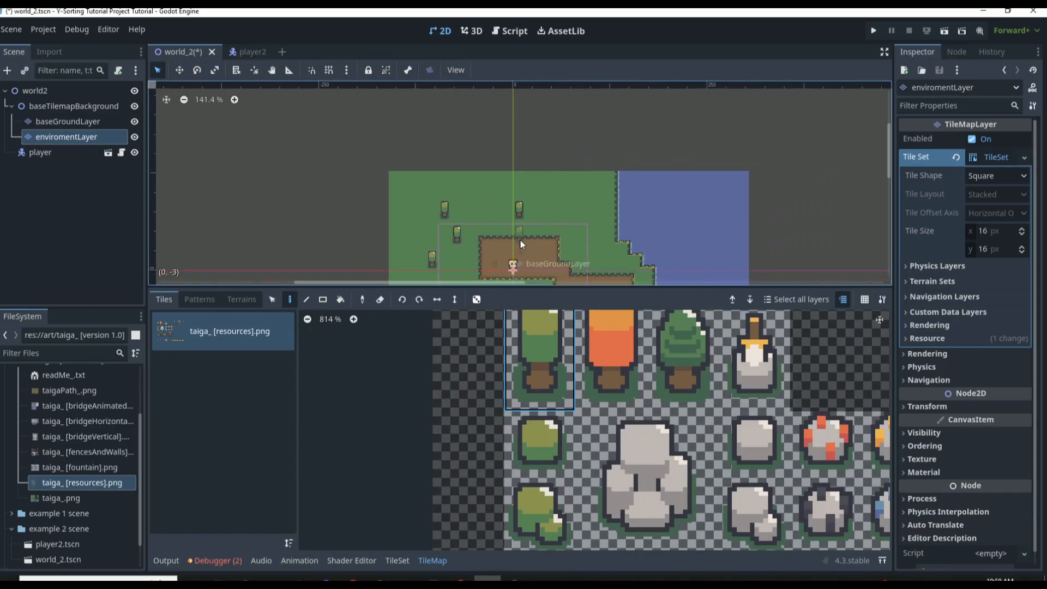
Place six more tall green trees on enviromentLayer, spread over the grass around the dirt patch and on the small southeastern strip
{"action": "left_click", "coordinate": [584, 226]}
{"action": "left_click", "coordinate": [576, 207]}
{"action": "left_click", "coordinate": [486, 196]}
{"action": "scroll", "coordinate": [462, 252], "scroll_direction": "down", "scroll_amount": 1}
{"action": "scroll", "coordinate": [462, 252], "scroll_direction": "down", "scroll_amount": 4}
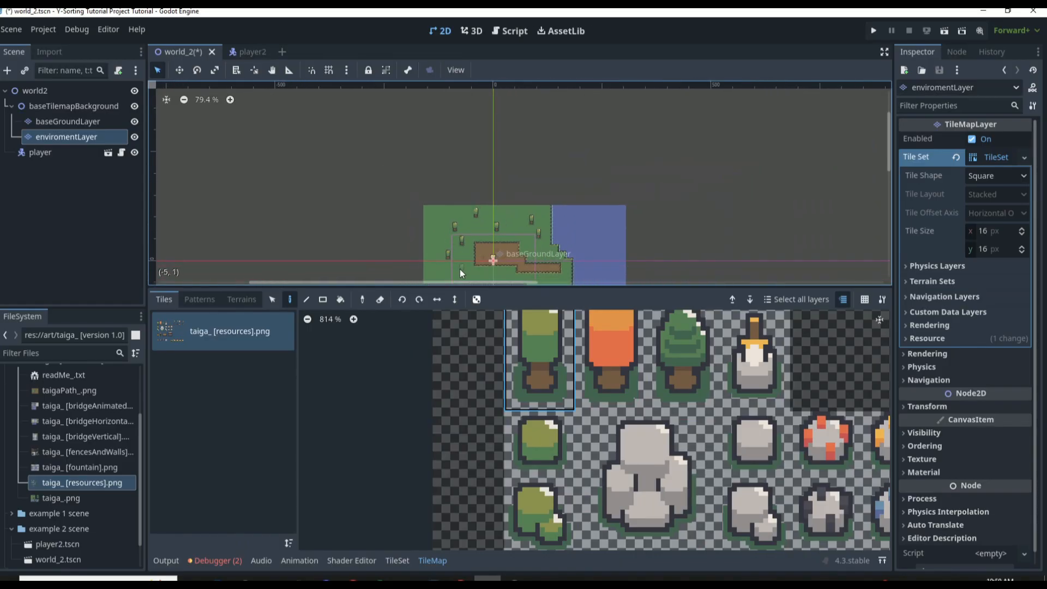
{"action": "left_click_drag", "start_coordinate": [506, 289], "coordinate": [502, 372]}
{"action": "scroll", "coordinate": [494, 268], "scroll_direction": "up", "scroll_amount": 8}
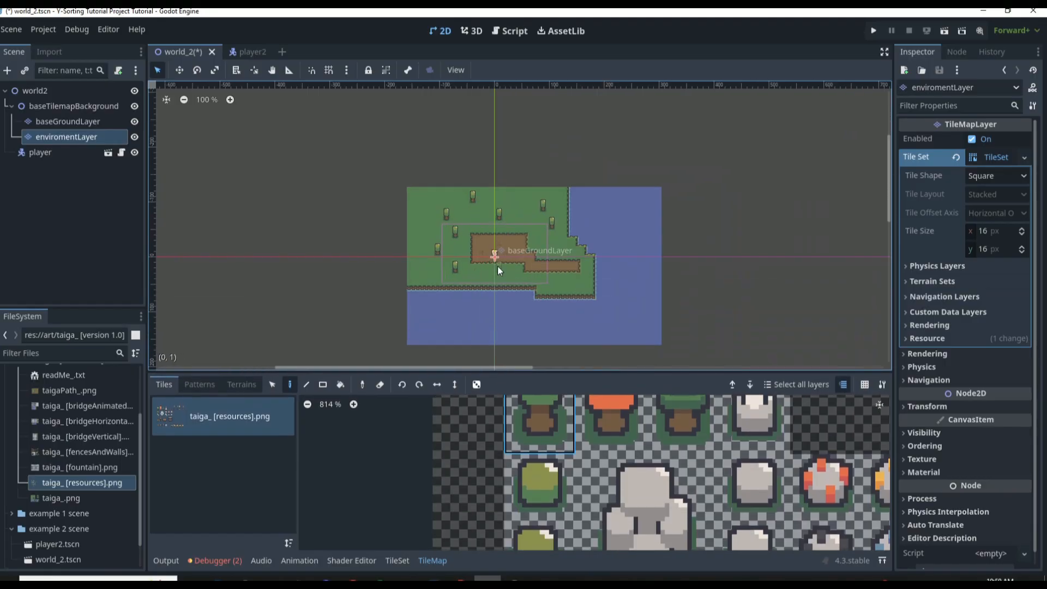
{"action": "left_click", "coordinate": [512, 272]}
{"action": "left_click", "coordinate": [590, 293]}
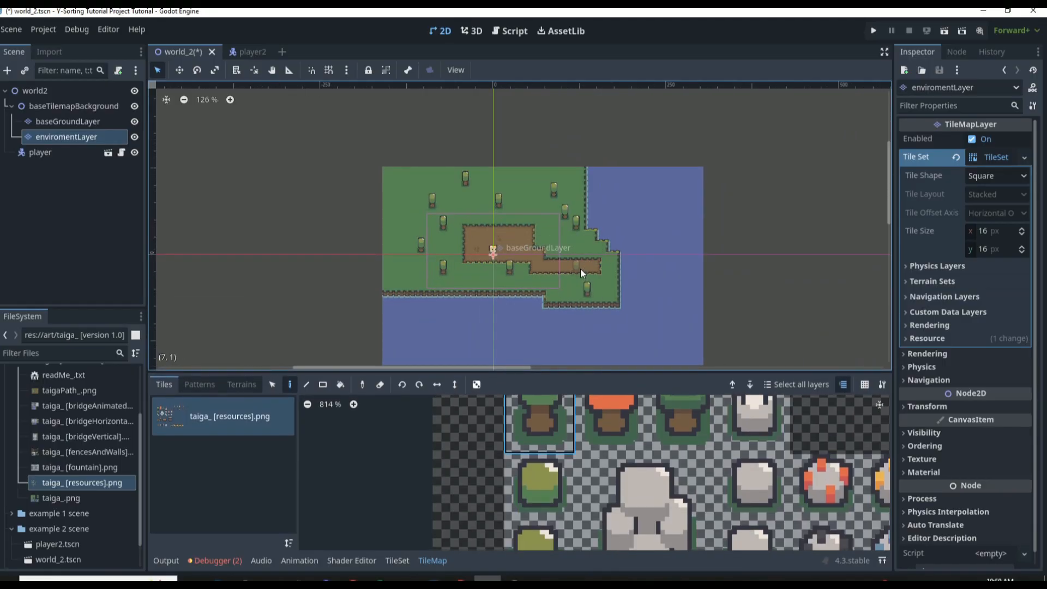
Place one large gray boulder on the northern grass and two small gray rocks west of the dirt patch
{"action": "left_click", "coordinate": [637, 490]}
{"action": "left_click", "coordinate": [525, 193]}
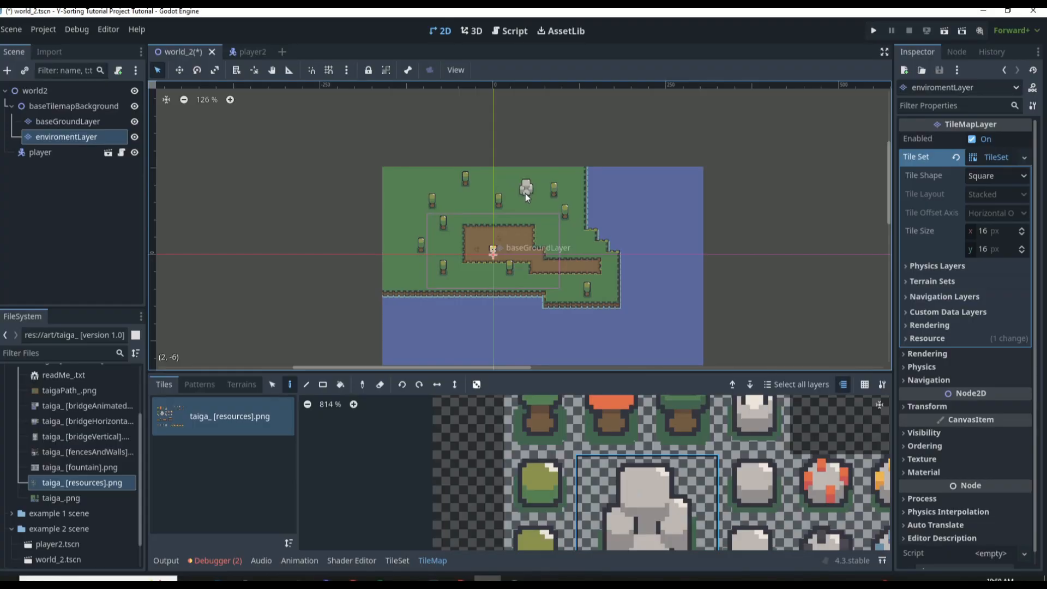
{"action": "left_click", "coordinate": [754, 489]}
{"action": "left_click", "coordinate": [388, 204]}
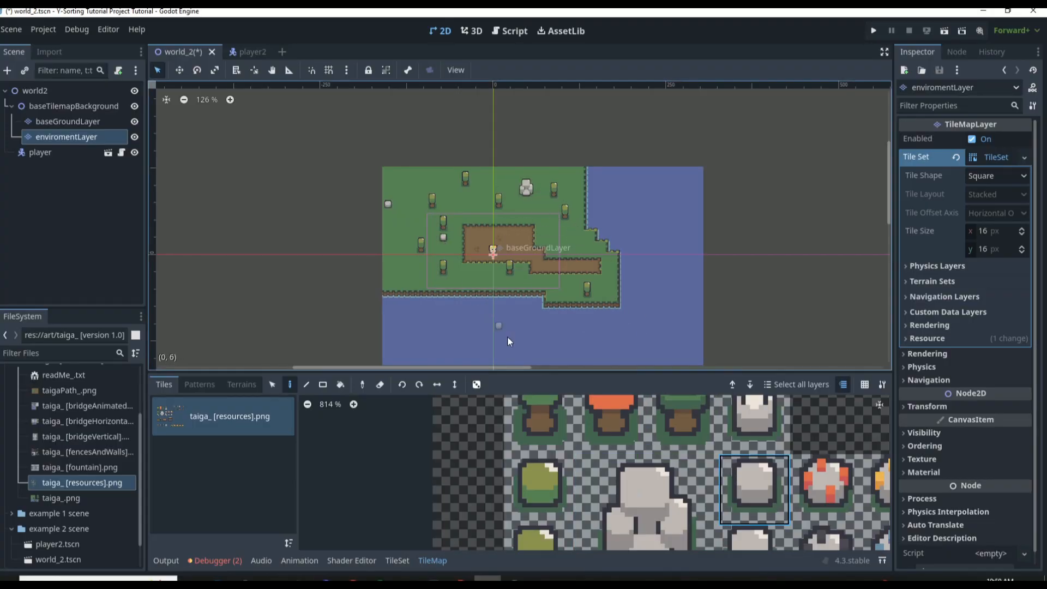
Place a small brown crate, an animated campfire and a wide wooden chest around the dirt patch, and save the scene
{"action": "scroll", "coordinate": [639, 472], "scroll_direction": "down", "scroll_amount": 6}
{"action": "scroll", "coordinate": [645, 527], "scroll_direction": "up", "scroll_amount": 1}
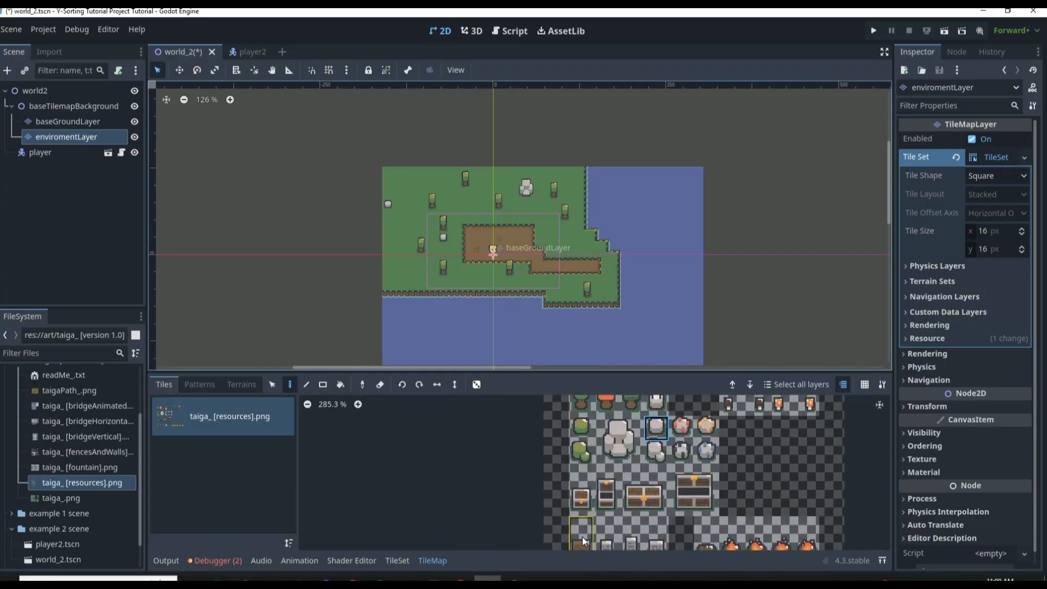
{"action": "left_click", "coordinate": [581, 536]}
{"action": "left_click", "coordinate": [553, 227]}
{"action": "left_click_drag", "start_coordinate": [806, 534], "coordinate": [706, 537]}
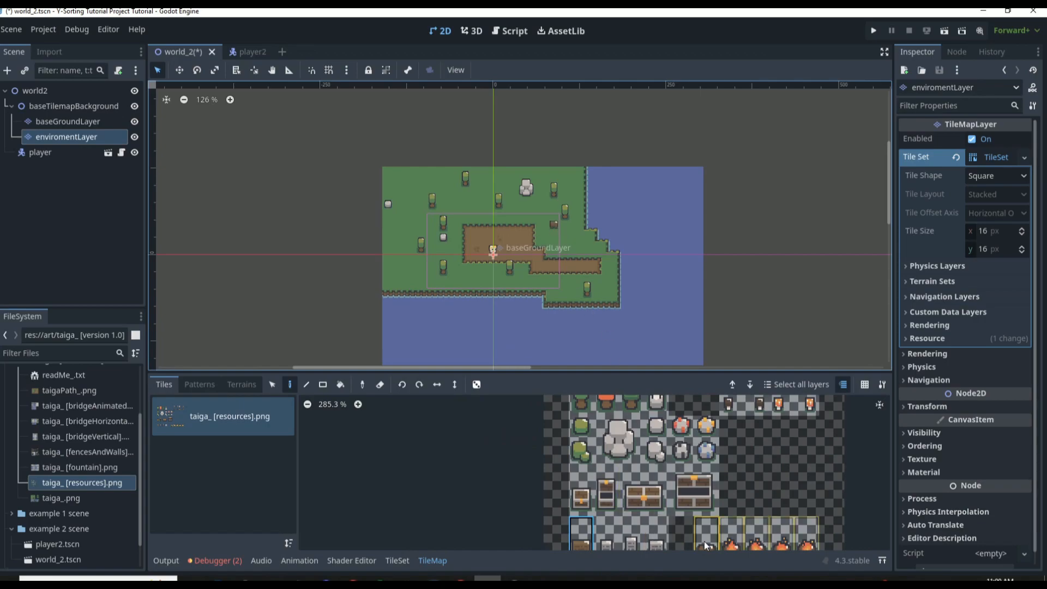
{"action": "left_click", "coordinate": [469, 275]}
{"action": "left_click", "coordinate": [644, 490]}
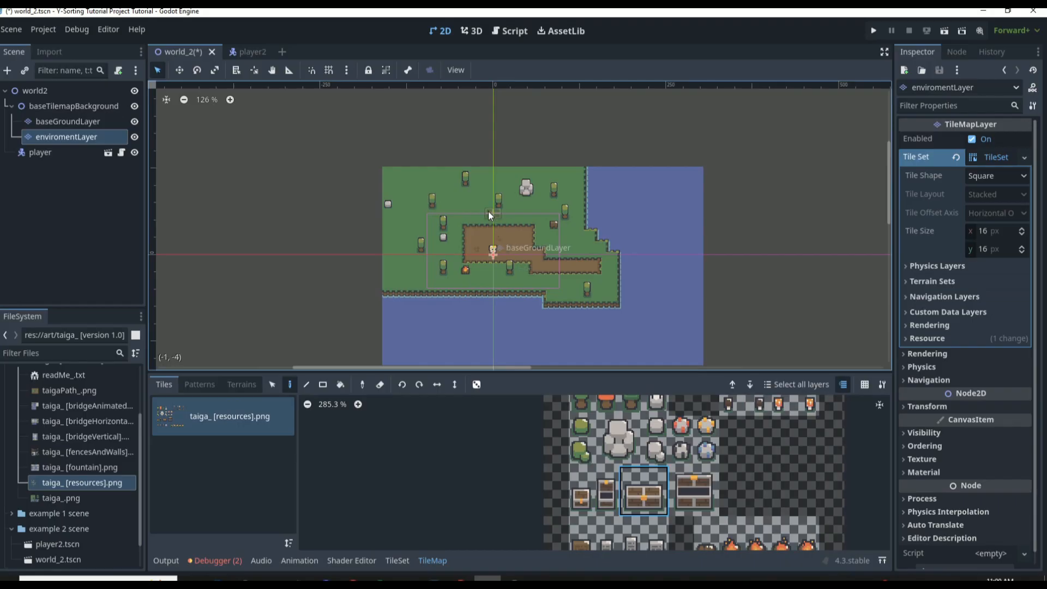
{"action": "key", "text": "ctrl+s"}
{"action": "scroll", "coordinate": [443, 129], "scroll_direction": "up", "scroll_amount": 3}
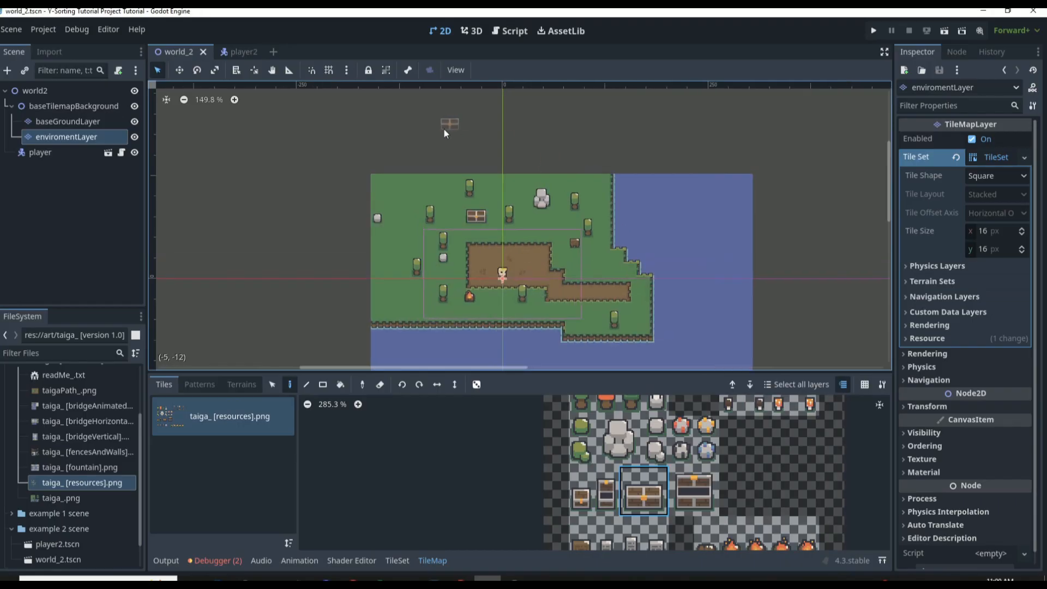
Place five orange trees across the grass on enviromentLayer and save the scene
{"action": "left_click", "coordinate": [606, 404]}
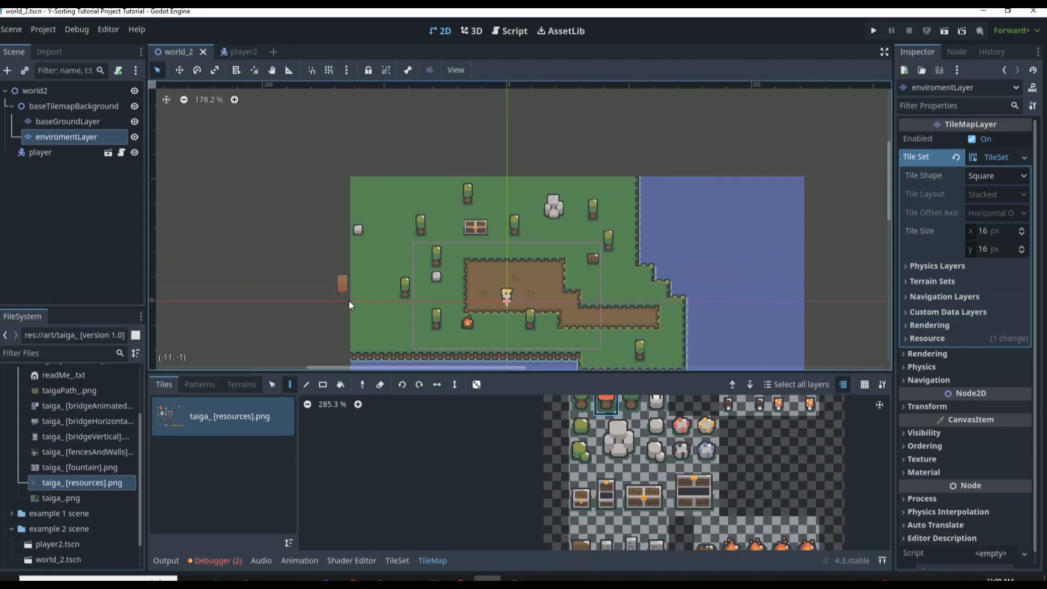
{"action": "left_click", "coordinate": [389, 301]}
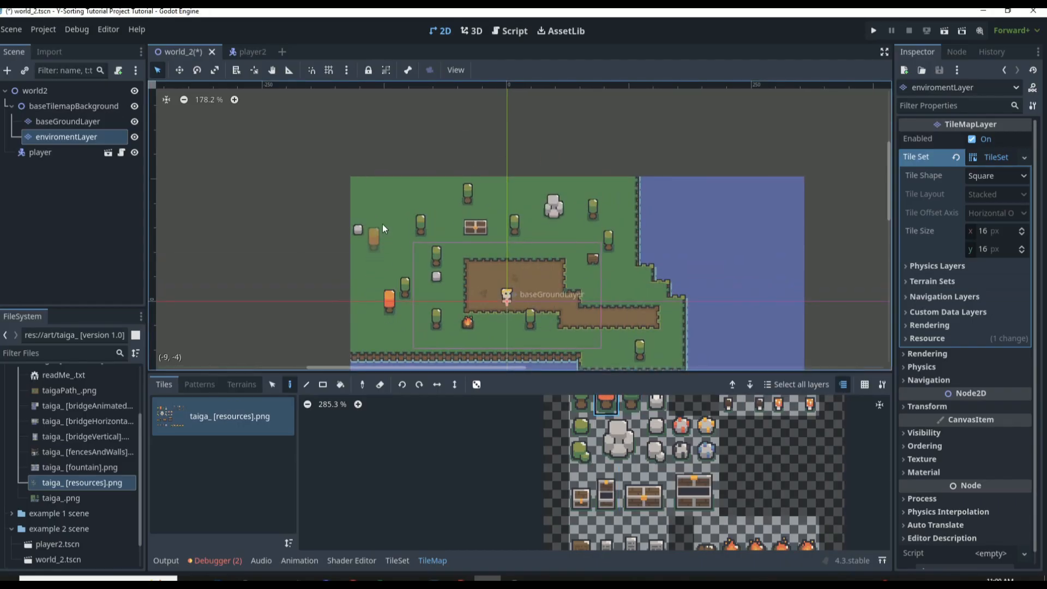
{"action": "left_click", "coordinate": [616, 299]}
{"action": "key", "text": "ctrl+s"}
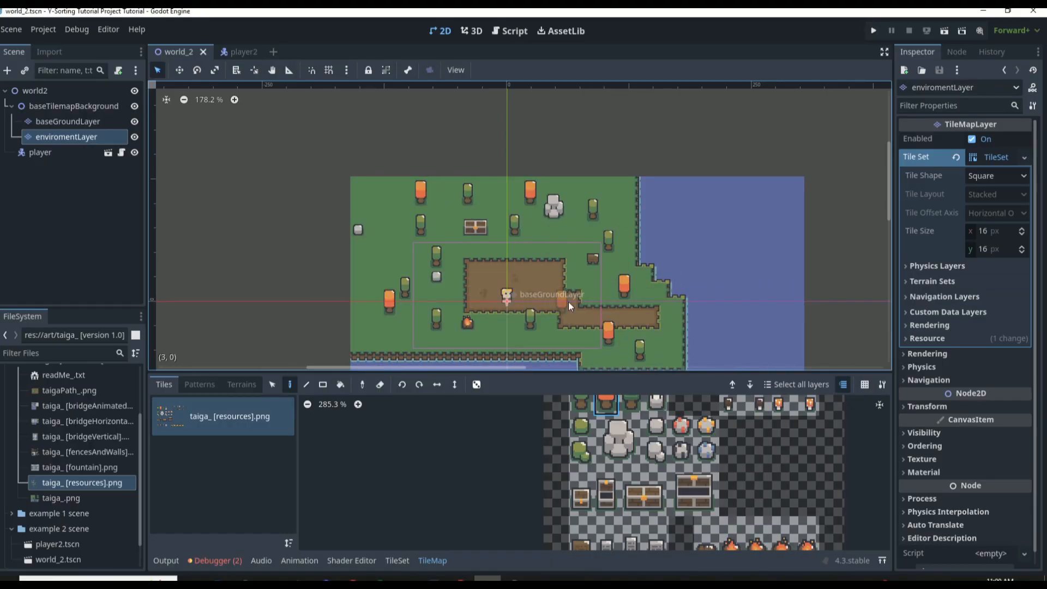
Add a Node2D child to world2 and name it y-sortObjects
{"action": "scroll", "coordinate": [559, 300], "scroll_direction": "up", "scroll_amount": 4}
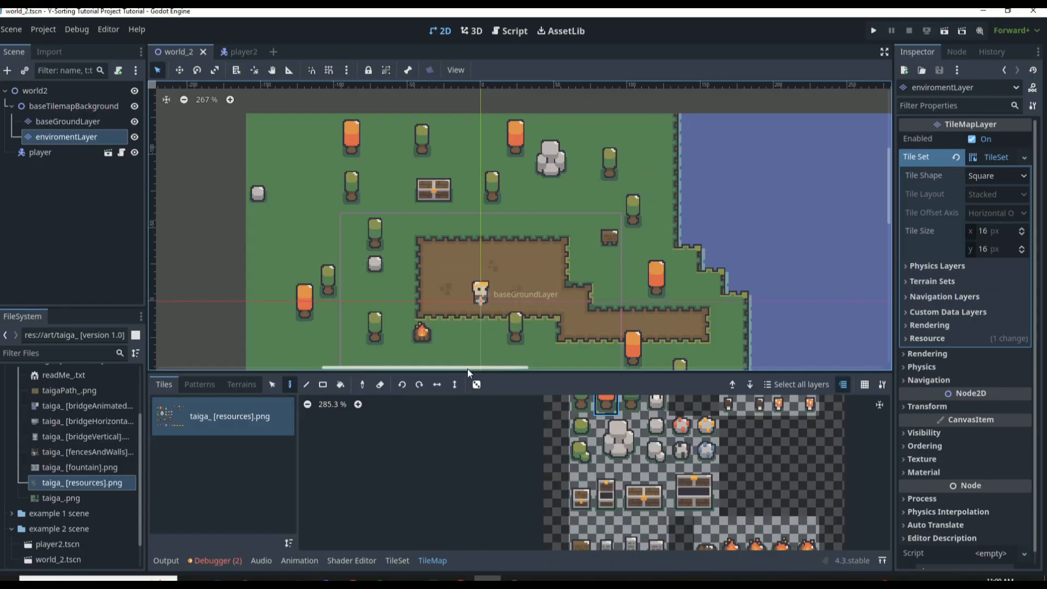
{"action": "left_click_drag", "start_coordinate": [476, 371], "coordinate": [476, 436]}
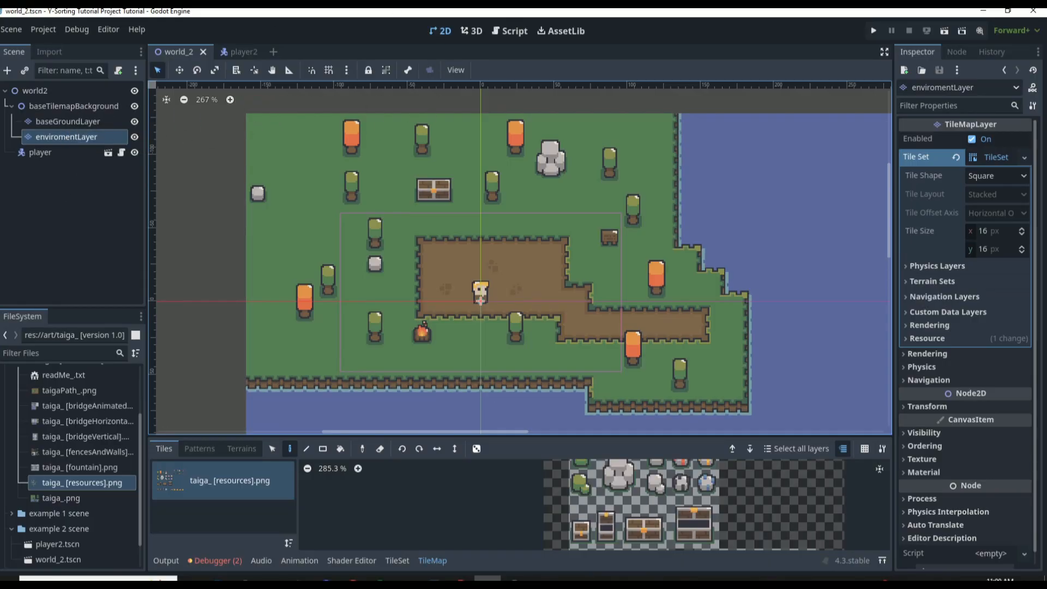
{"action": "left_click", "coordinate": [29, 90]}
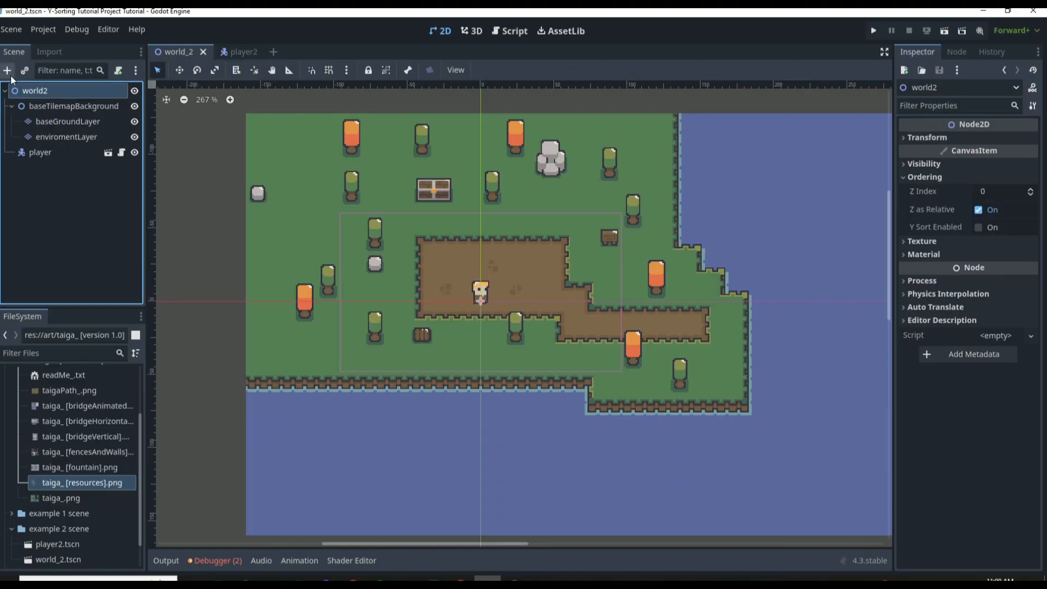
{"action": "left_click", "coordinate": [12, 76]}
{"action": "type", "text": "node"}
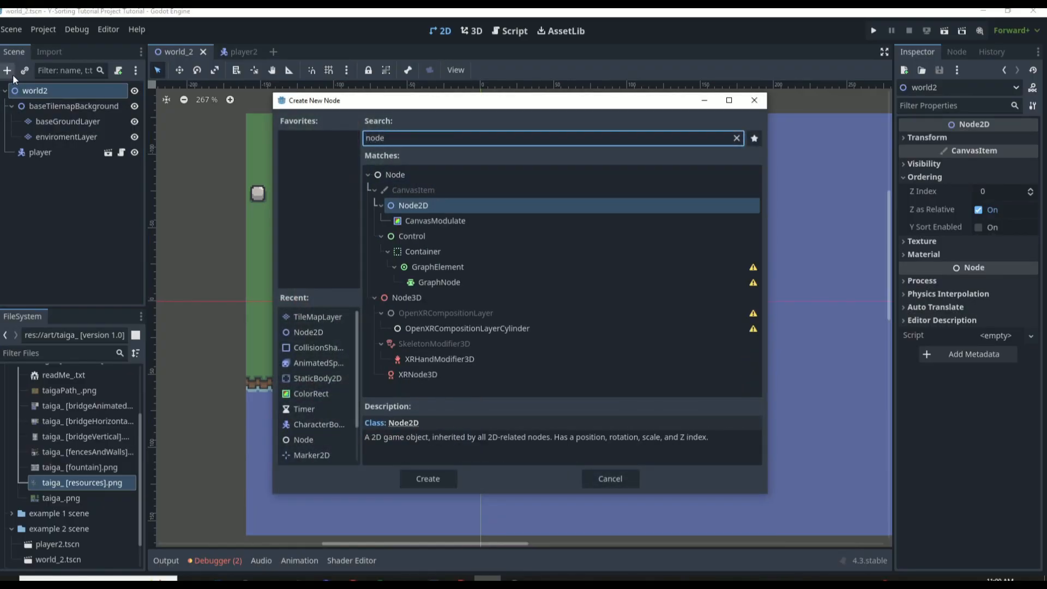
{"action": "key", "text": "Return"}
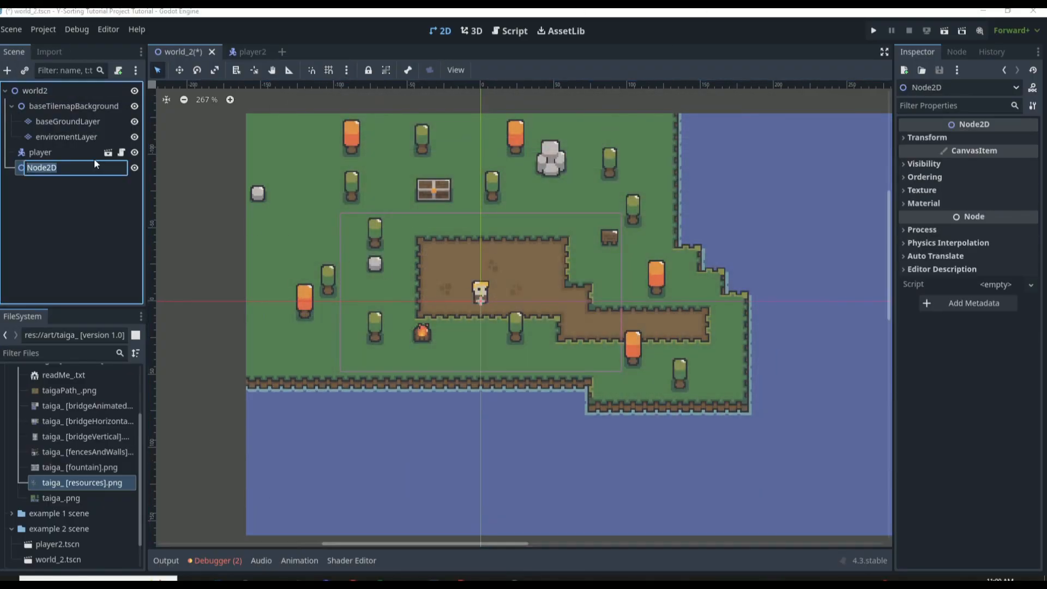
{"action": "type", "text": "y-sortObjects"}
{"action": "key", "text": "Return"}
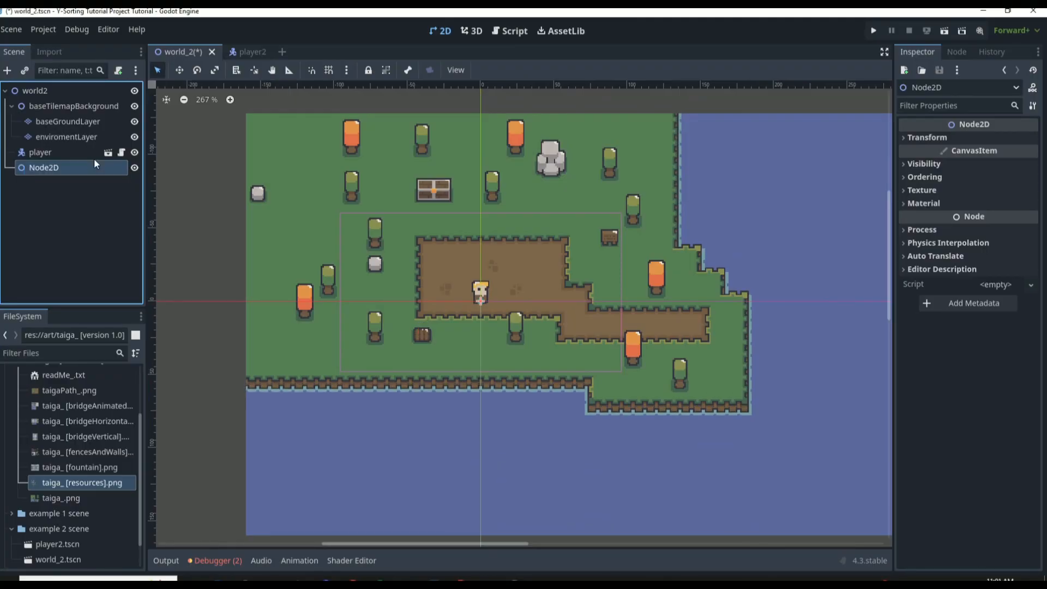
Move the player and enviromentLayer nodes into y-sortObjects
{"action": "left_click_drag", "start_coordinate": [22, 152], "coordinate": [48, 168]}
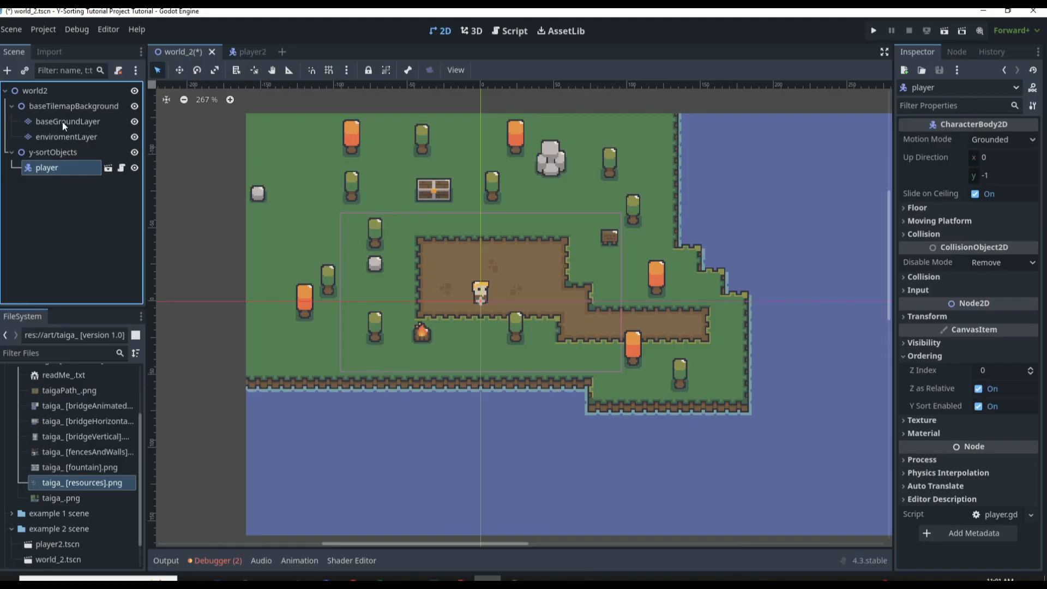
{"action": "left_click", "coordinate": [63, 136]}
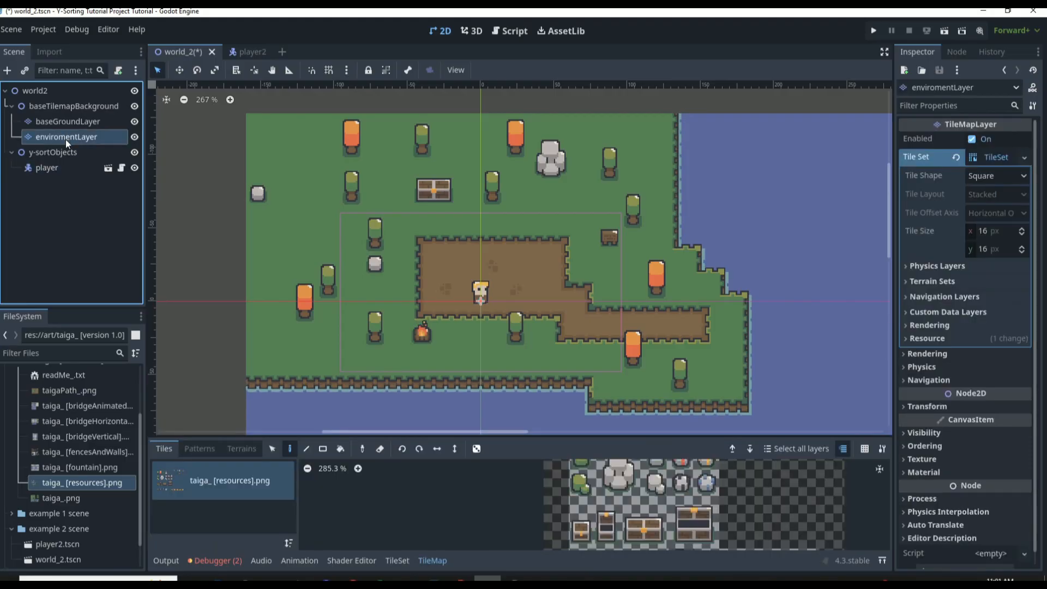
{"action": "left_click_drag", "start_coordinate": [66, 139], "coordinate": [76, 163]}
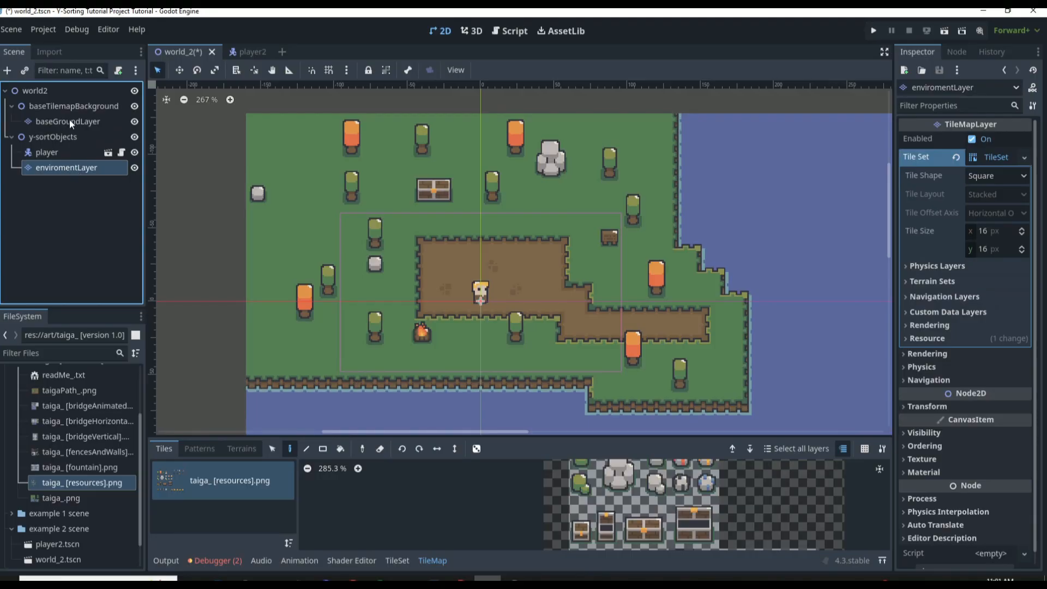
{"action": "left_click", "coordinate": [68, 122]}
{"action": "left_click", "coordinate": [67, 163]}
{"action": "left_click", "coordinate": [65, 122]}
{"action": "left_click", "coordinate": [66, 167]}
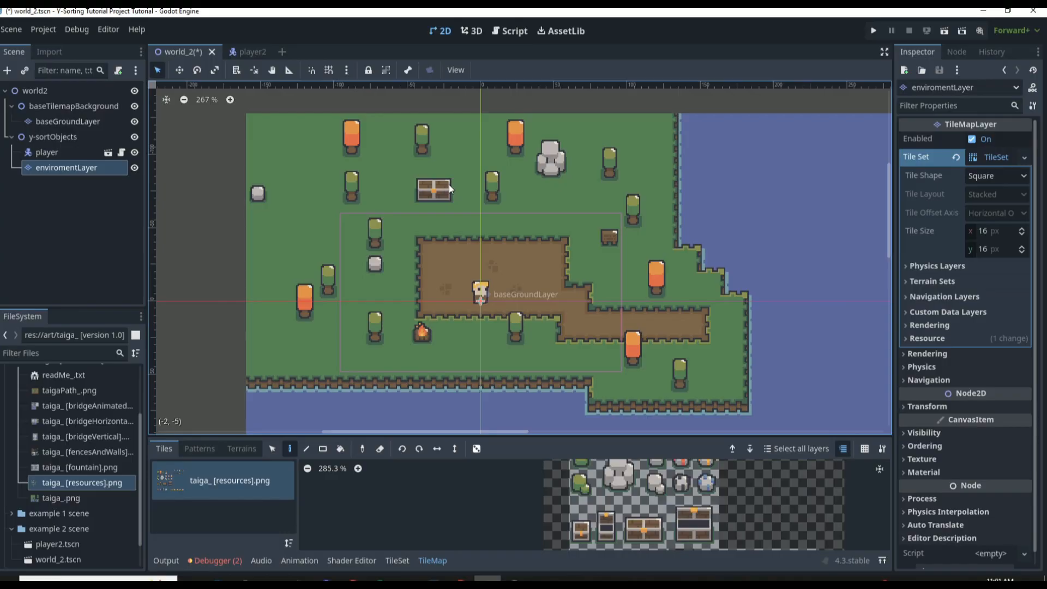
{"action": "scroll", "coordinate": [730, 310], "scroll_direction": "down", "scroll_amount": 3}
{"action": "scroll", "coordinate": [705, 313], "scroll_direction": "up", "scroll_amount": 1}
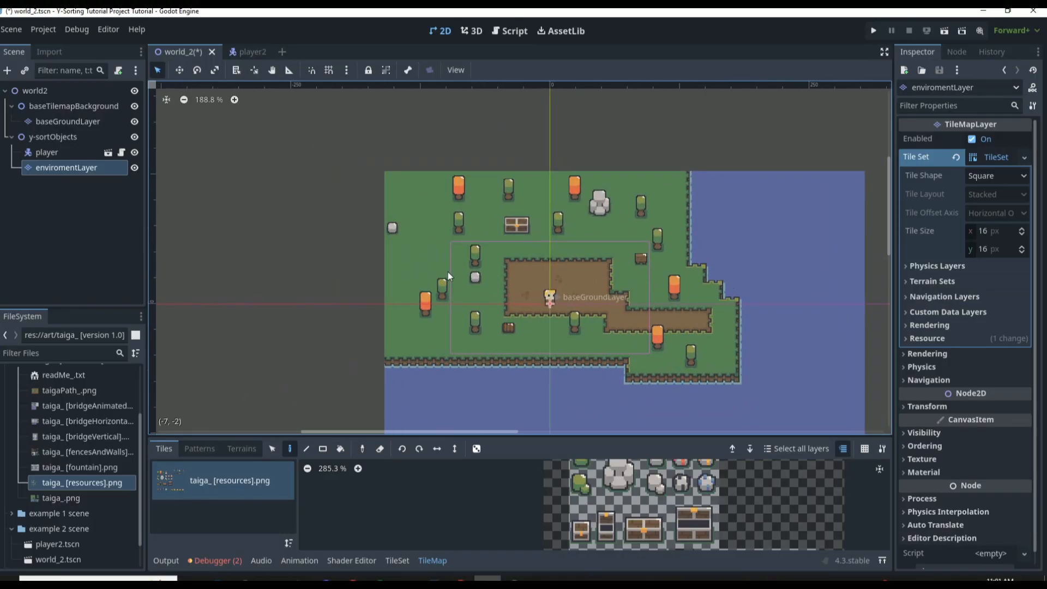
{"action": "left_click", "coordinate": [57, 191]}
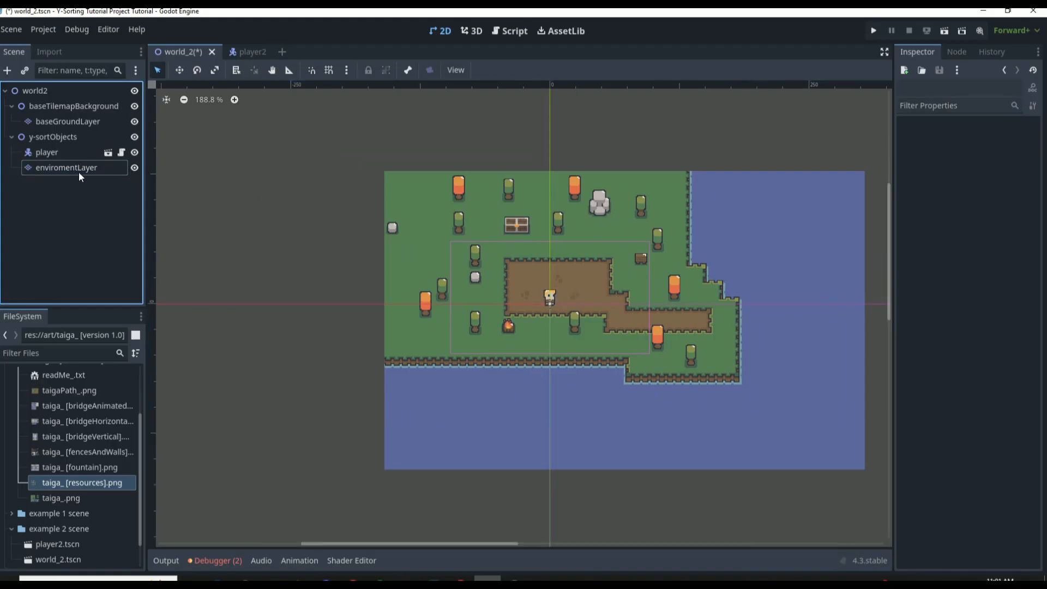
Turn on Y Sort Enabled in enviromentLayer's Ordering settings and save the scene
{"action": "left_click", "coordinate": [81, 168]}
{"action": "key", "text": "ctrl+s"}
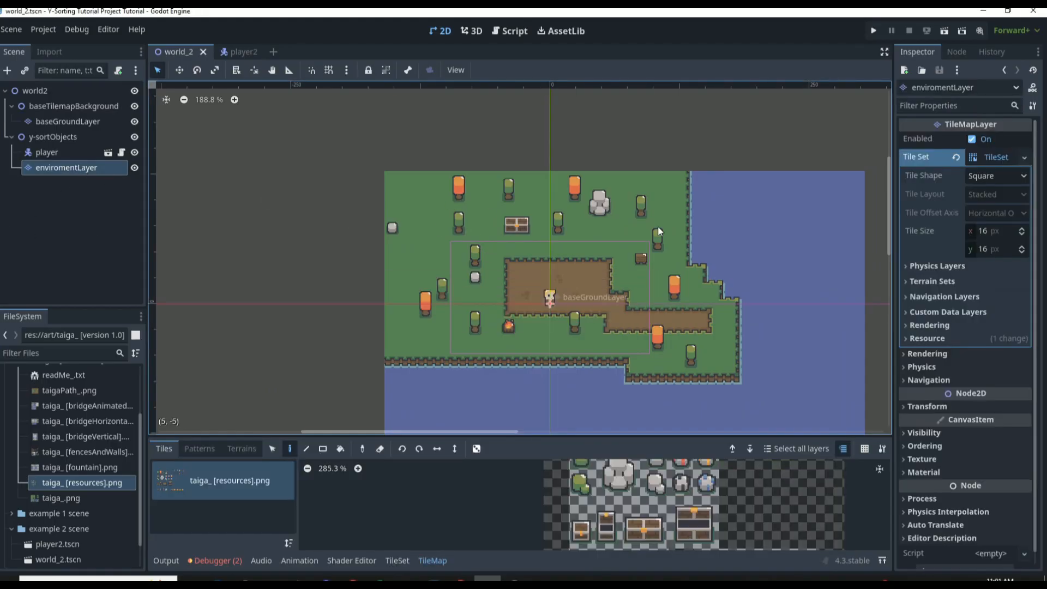
{"action": "left_click", "coordinate": [923, 446]}
{"action": "left_click", "coordinate": [974, 496]}
{"action": "key", "text": "ctrl+s"}
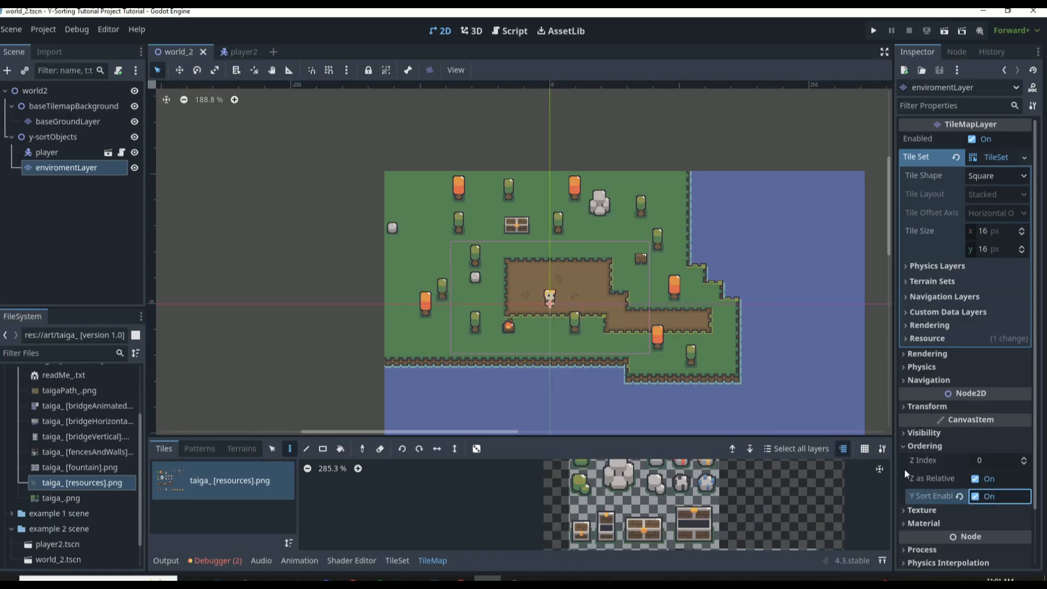
Check the player's Ordering settings and turn on Y Sort Enabled for the y-sortObjects node
{"action": "left_click", "coordinate": [48, 153]}
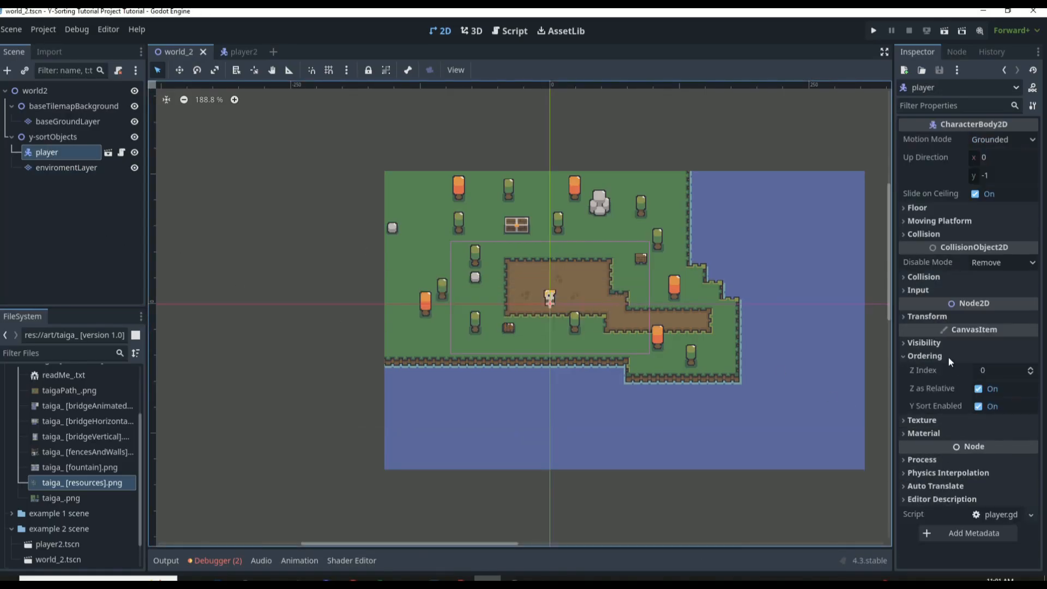
{"action": "left_click", "coordinate": [73, 137]}
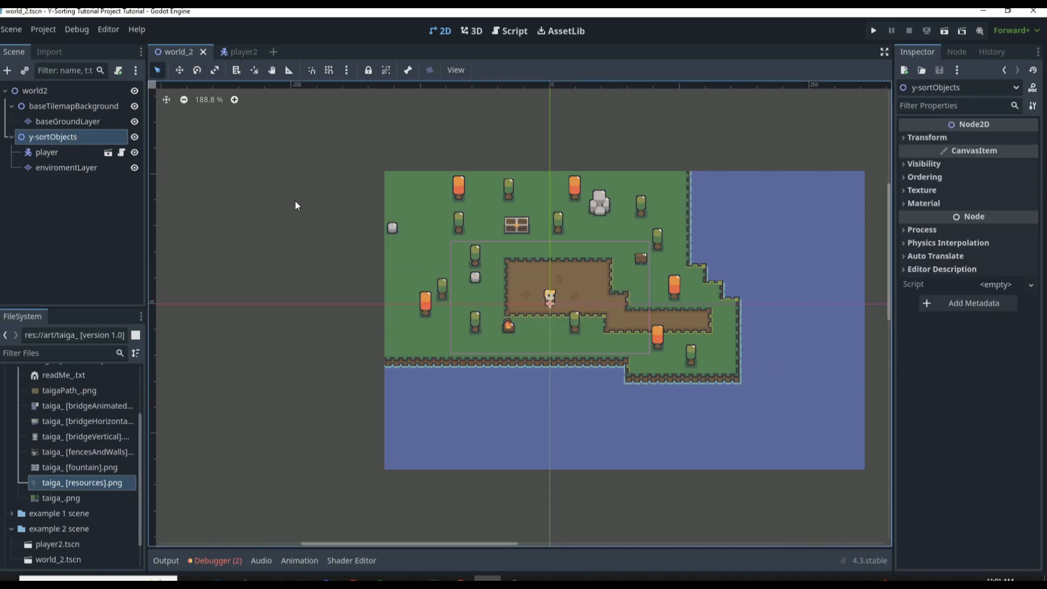
{"action": "left_click", "coordinate": [953, 177]}
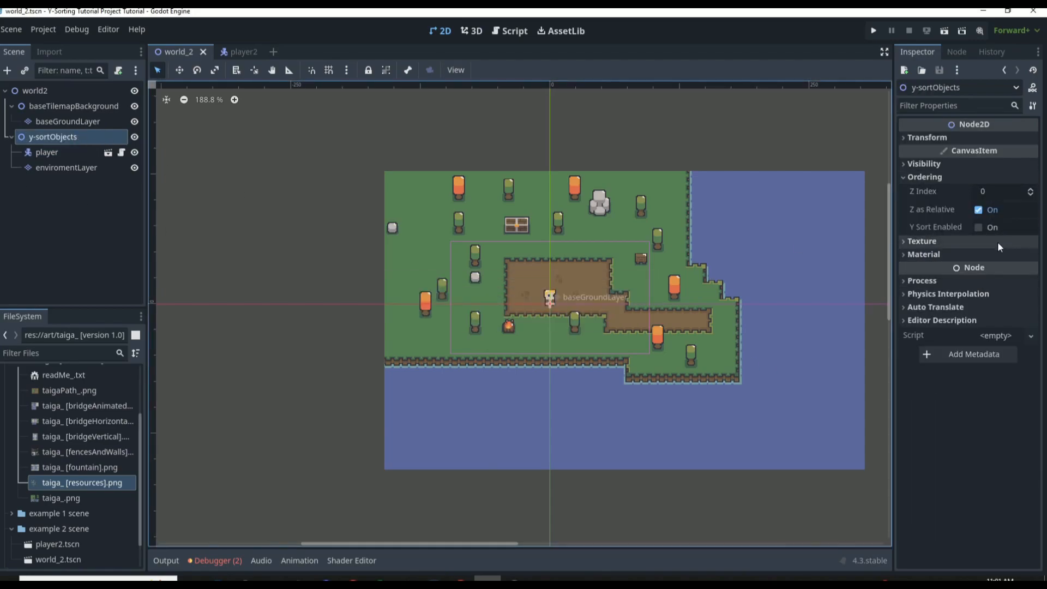
{"action": "left_click", "coordinate": [978, 227]}
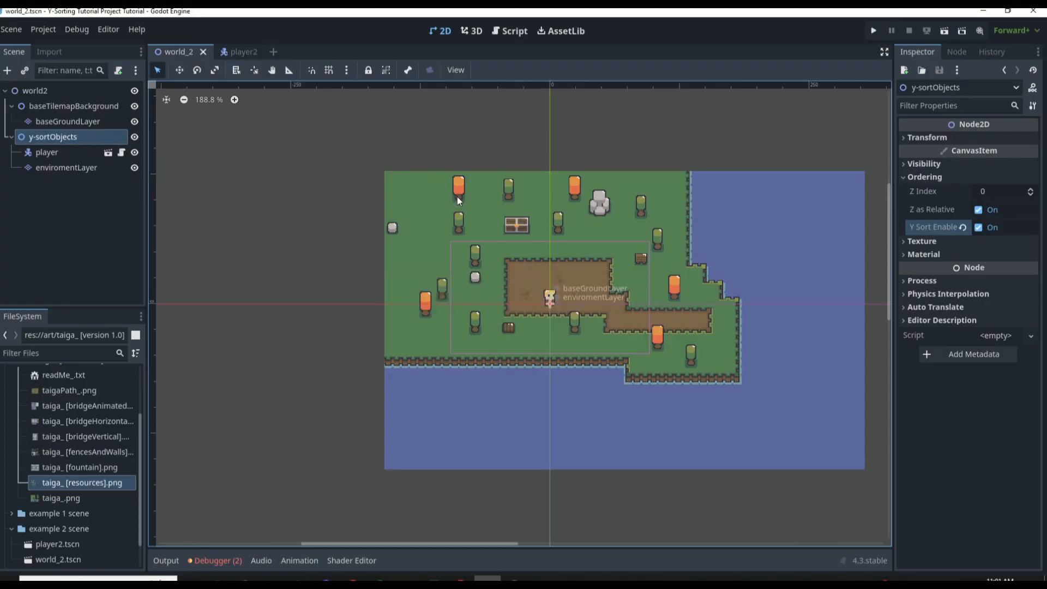
Run the current scene and walk the player down between the campfire and the green tree below the dirt area
{"action": "key", "text": "F6"}
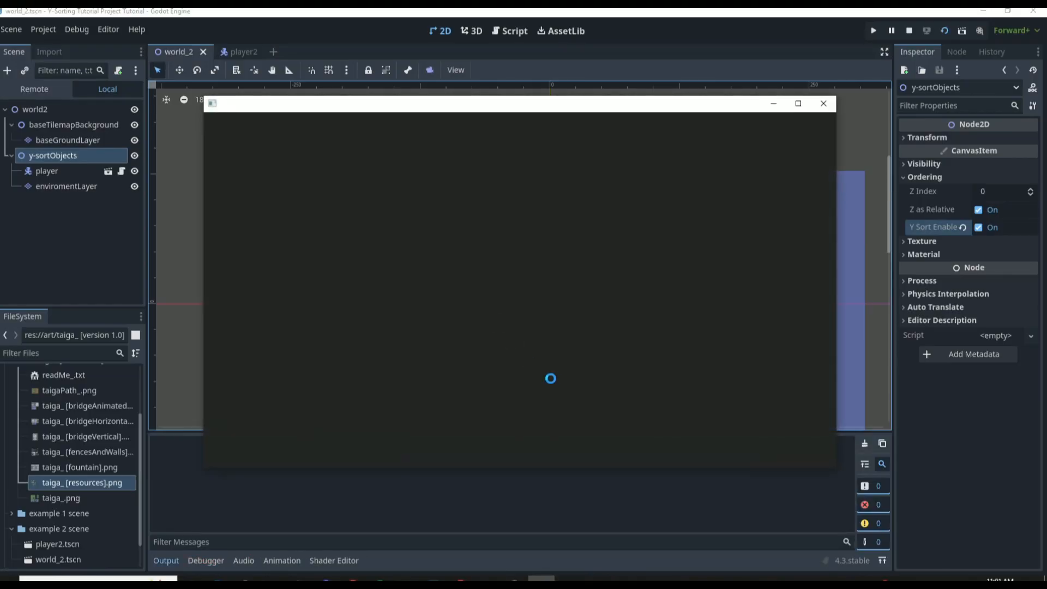
{"action": "key", "text": "Down"}
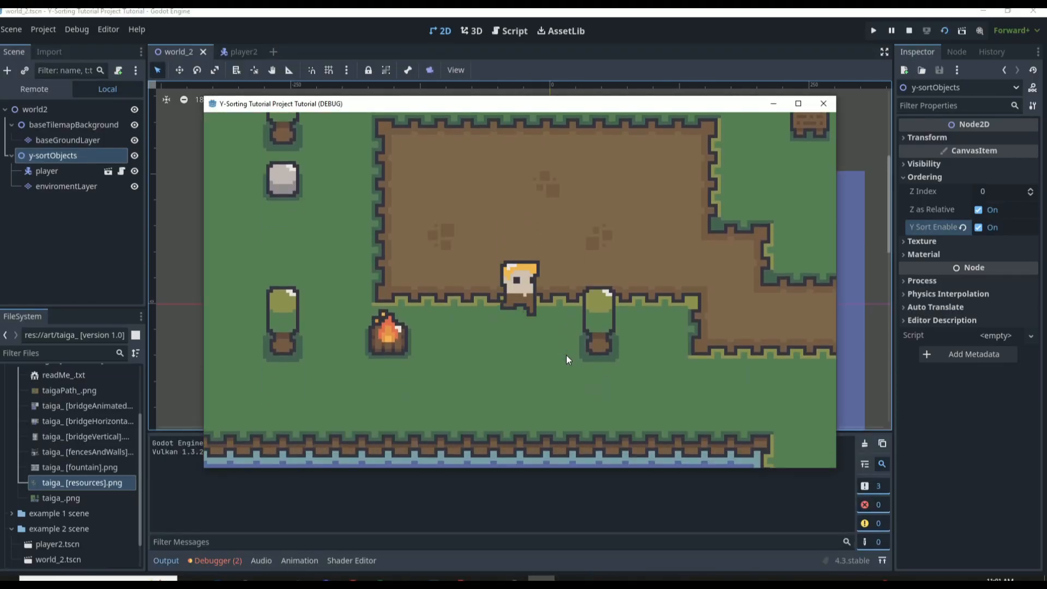
{"action": "key", "text": "Right"}
{"action": "key", "text": "Down"}
{"action": "key", "text": "Left"}
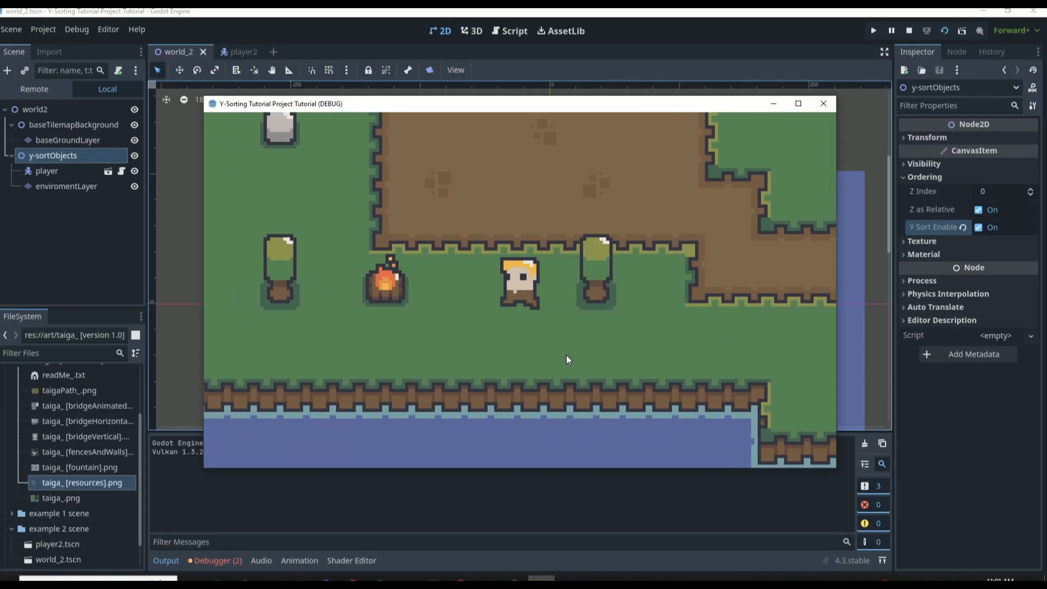
{"action": "key", "text": "Up"}
{"action": "key", "text": "Right"}
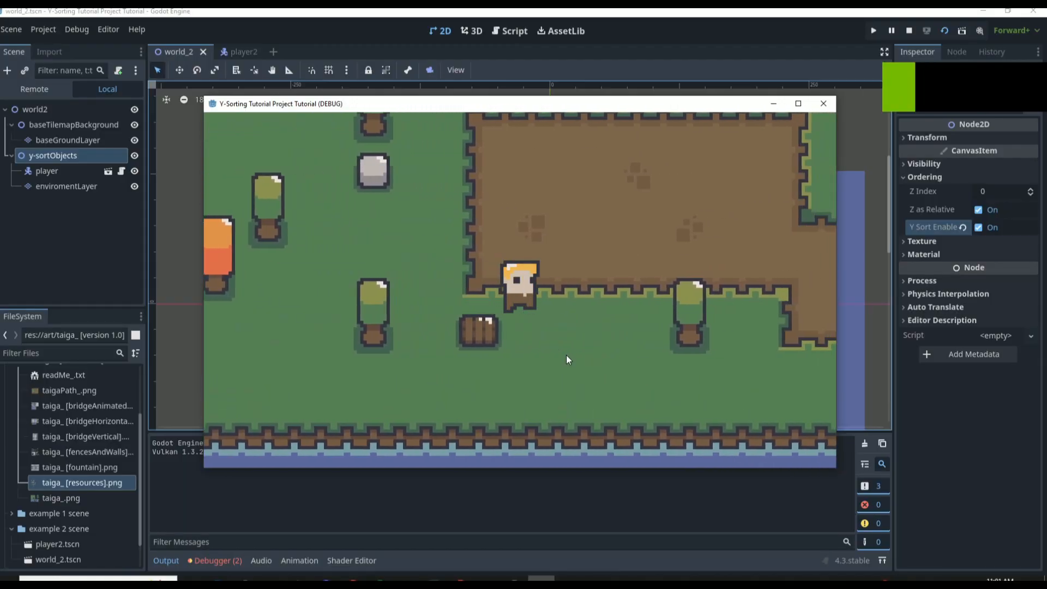
Test Y-sorting by walking the player around the campfire and toward the green tree west of it
{"action": "key", "text": "Left"}
{"action": "key", "text": "Right"}
{"action": "key", "text": "Left"}
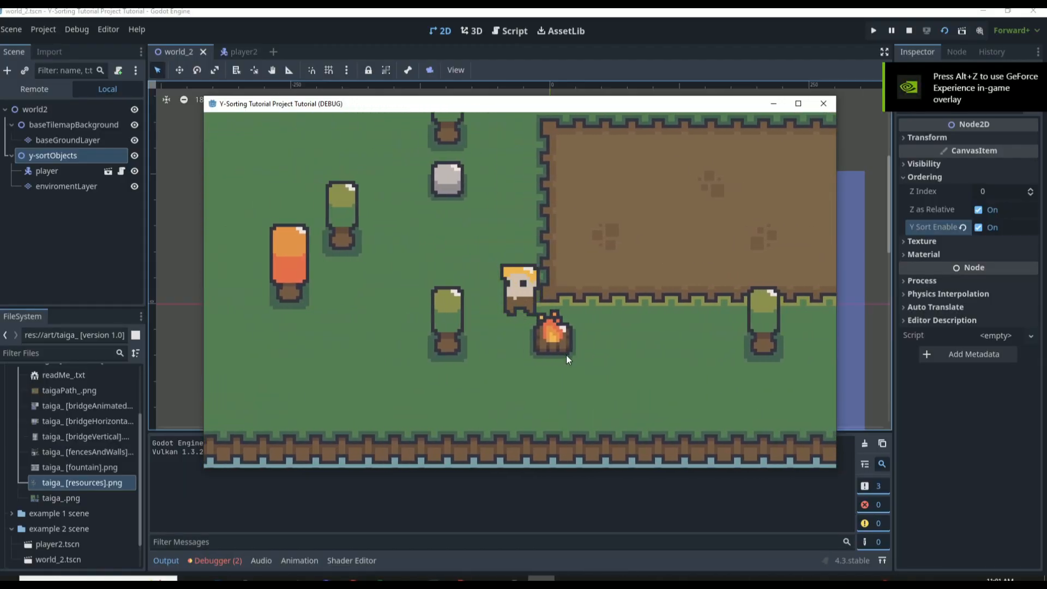
{"action": "key", "text": "Right"}
{"action": "key", "text": "Left"}
{"action": "key", "text": "Down"}
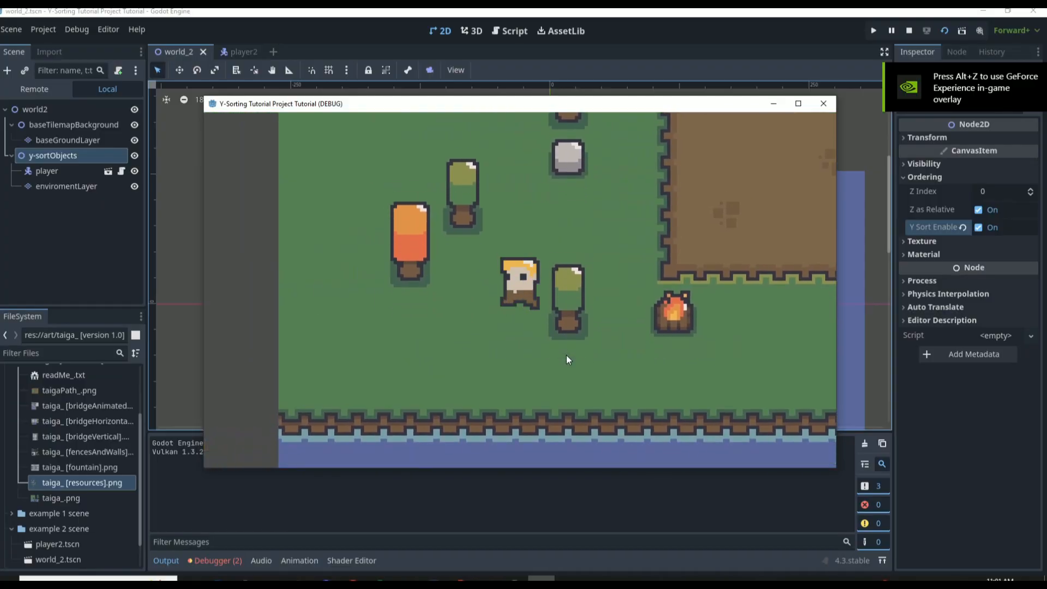
{"action": "key", "text": "Right"}
{"action": "key", "text": "Up"}
{"action": "key", "text": "Left"}
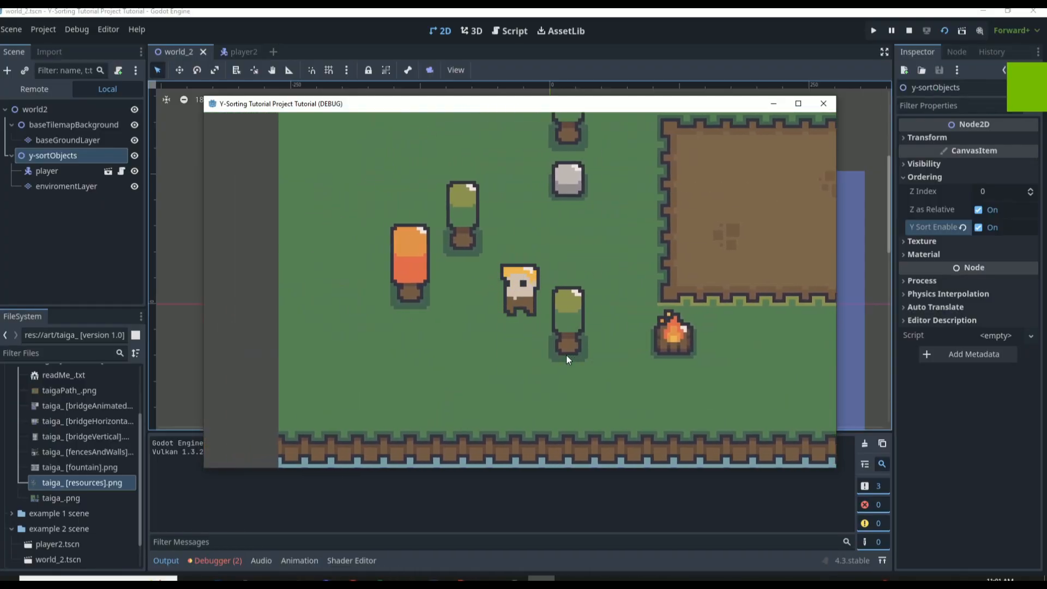
Walk the player behind the orange tree near the map's west edge, and return east toward the dirt area
{"action": "key", "text": "Left"}
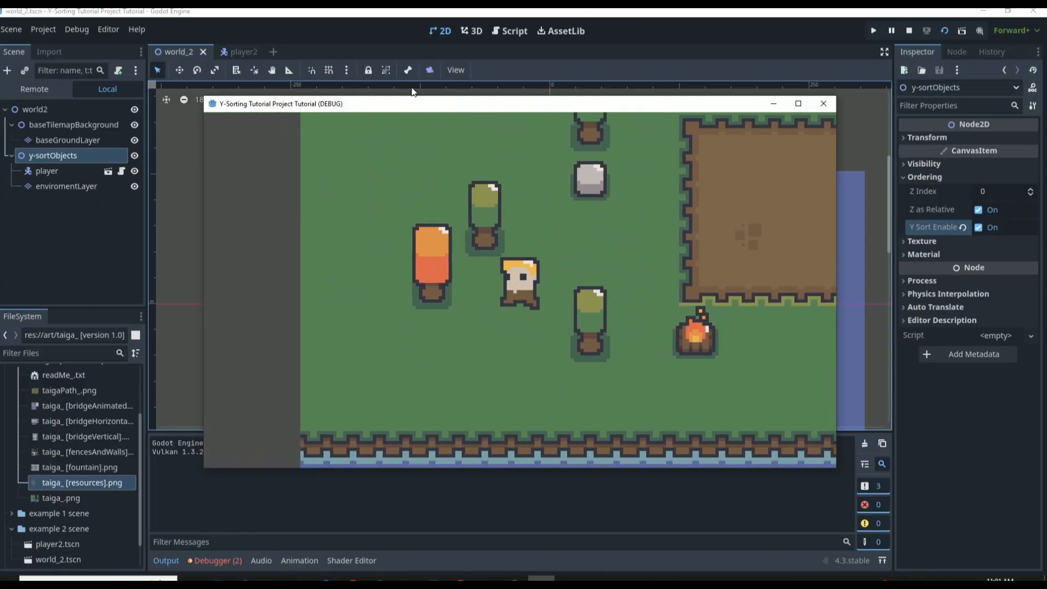
{"action": "key", "text": "Right"}
{"action": "key", "text": "Up"}
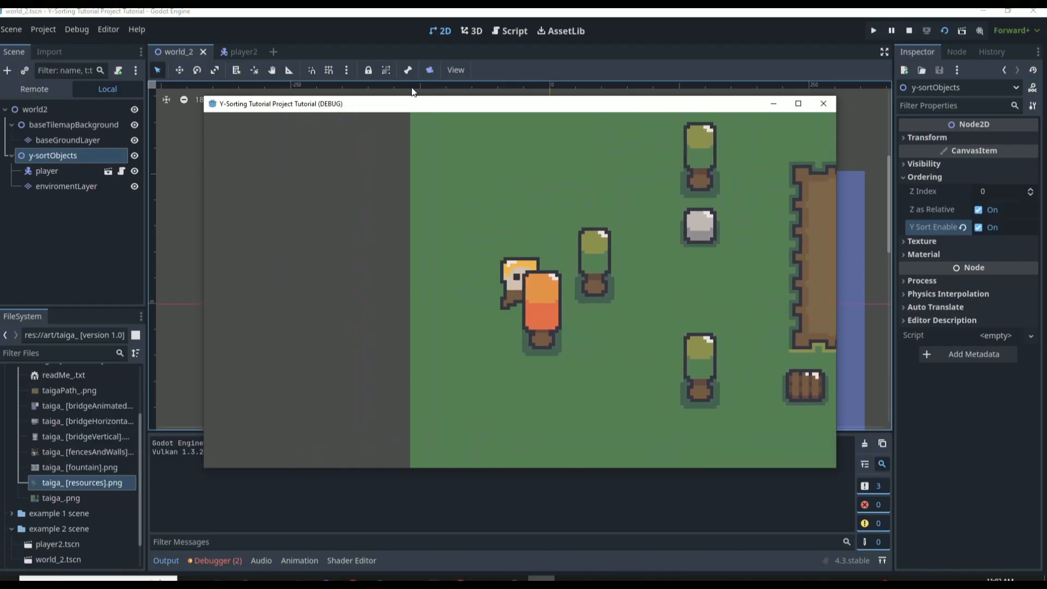
{"action": "key", "text": "Left"}
{"action": "key", "text": "Up"}
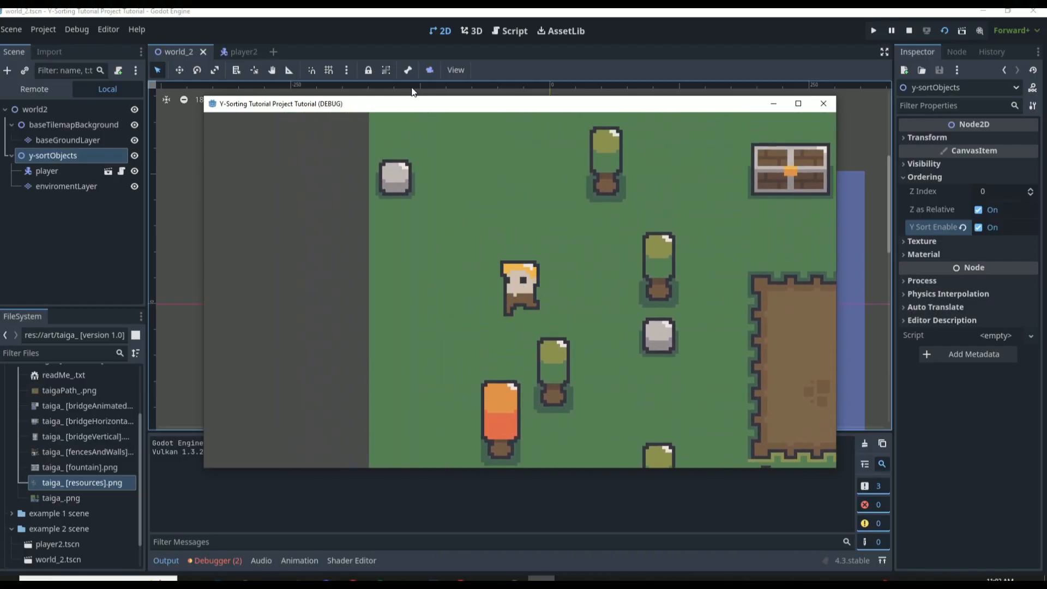
{"action": "key", "text": "Right"}
{"action": "key", "text": "Down"}
{"action": "key", "text": "Right"}
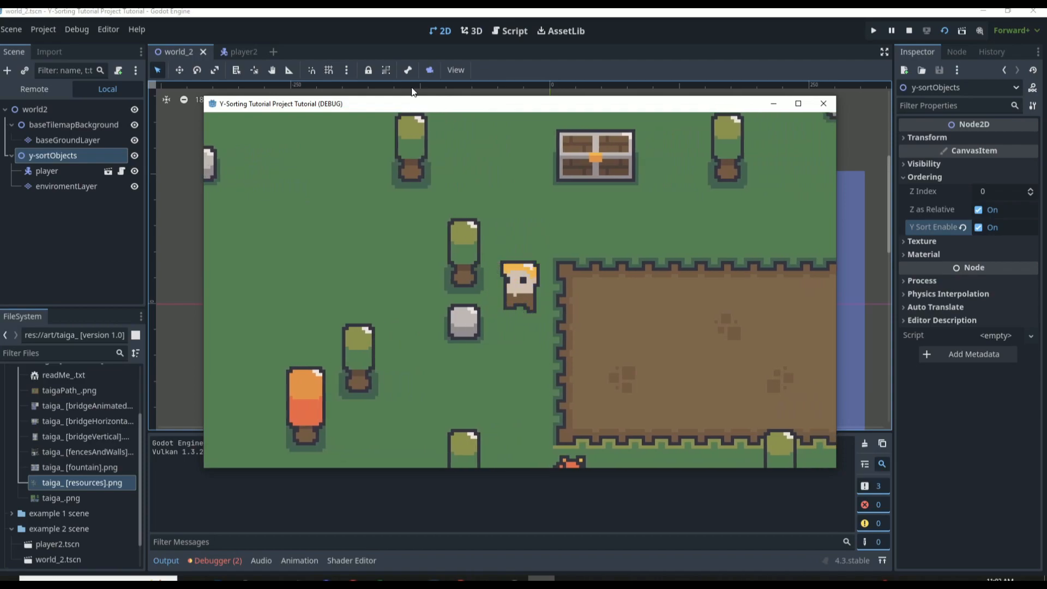
Walk the player repeatedly above and below the large chest to check its draw order
{"action": "key", "text": "Left"}
{"action": "key", "text": "Up"}
{"action": "key", "text": "Right"}
{"action": "key", "text": "Up"}
{"action": "key", "text": "Right"}
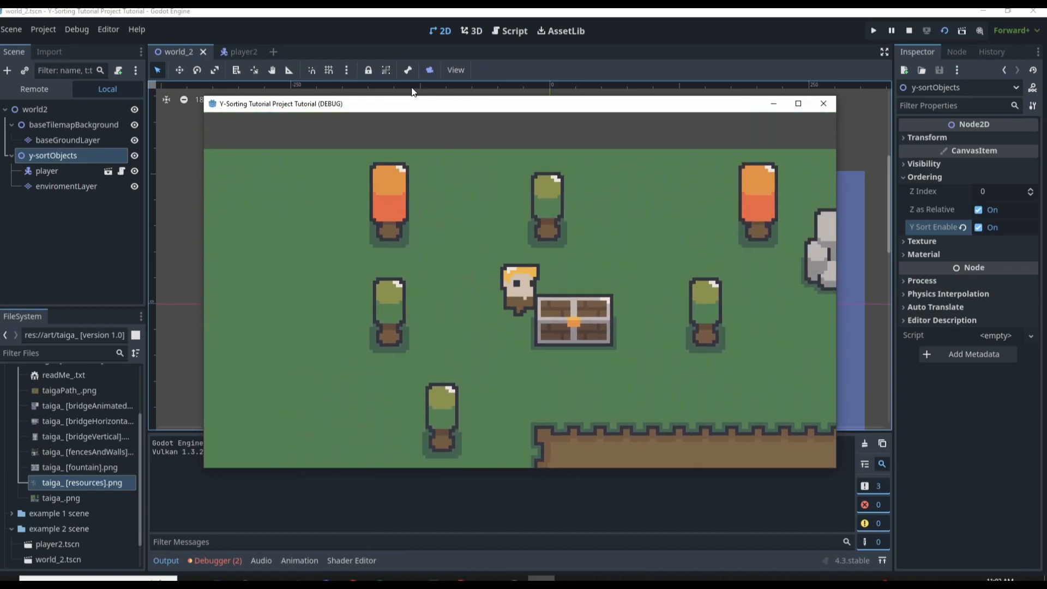
{"action": "key", "text": "Down"}
{"action": "key", "text": "Up"}
{"action": "key", "text": "Down"}
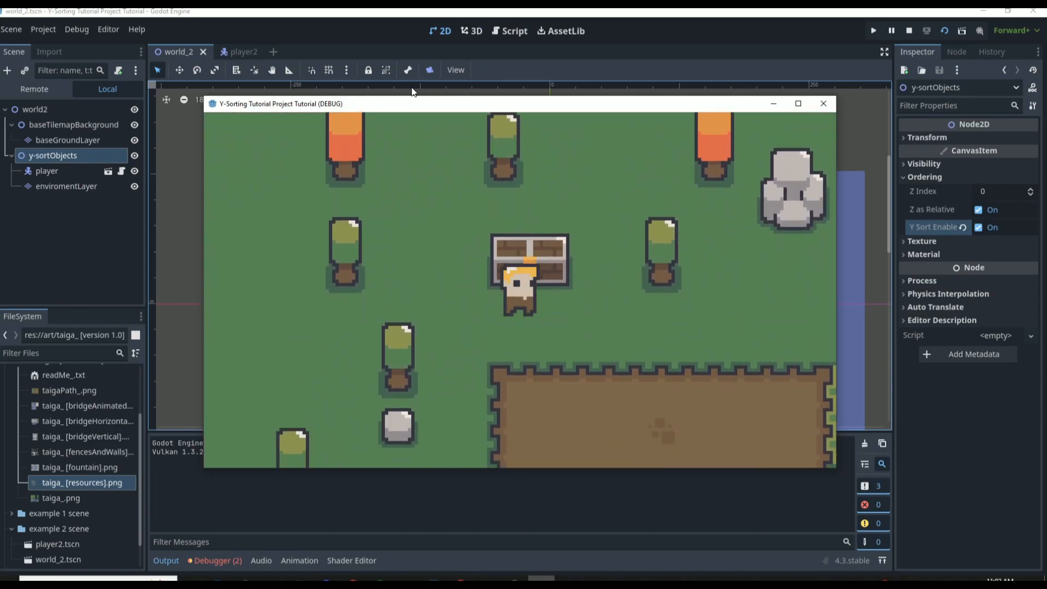
{"action": "key", "text": "Up"}
{"action": "key", "text": "Down"}
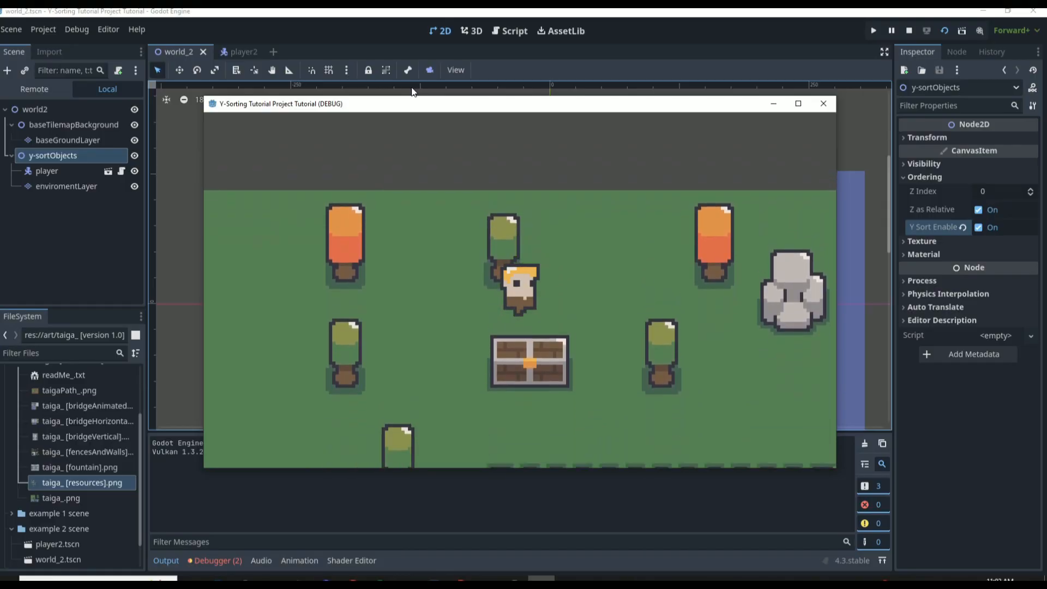
Walk the player past the northern orange tree and around the large boulder to check their draw order
{"action": "key", "text": "Right"}
{"action": "key", "text": "Right"}
{"action": "key", "text": "Up"}
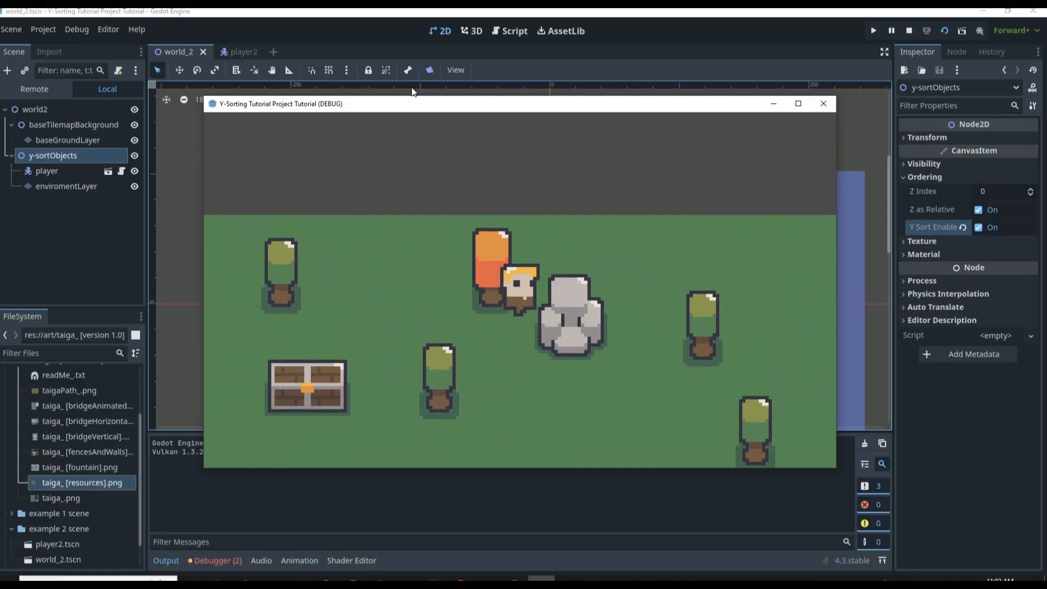
{"action": "key", "text": "Down"}
{"action": "key", "text": "Left"}
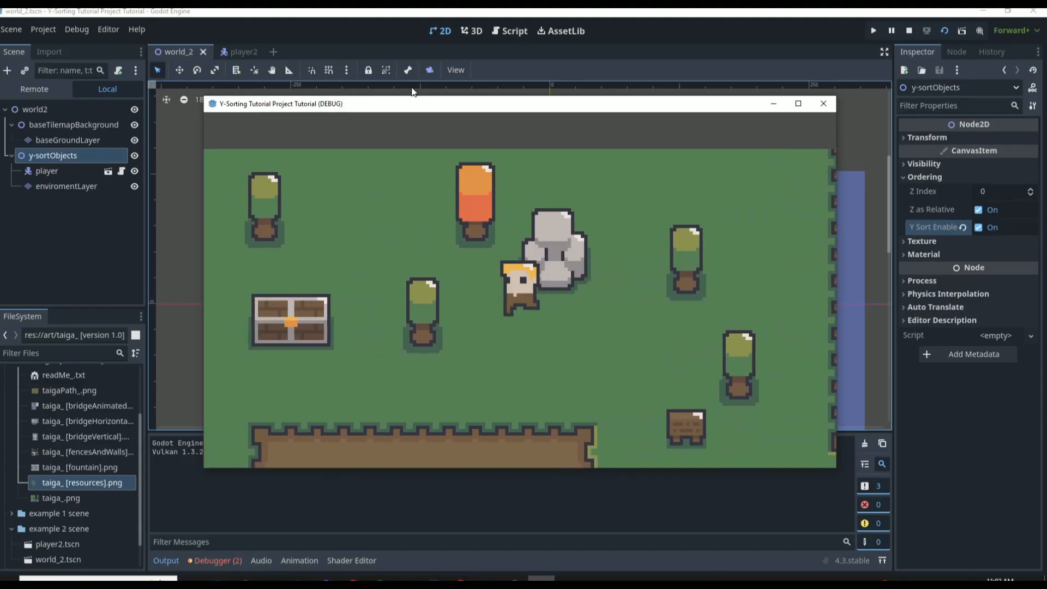
Test the draw order at the small wooden table and neighbouring green tree, and close the running game
{"action": "key", "text": "Down"}
{"action": "key", "text": "Right"}
{"action": "key", "text": "Down"}
{"action": "key", "text": "Right"}
{"action": "key", "text": "Down"}
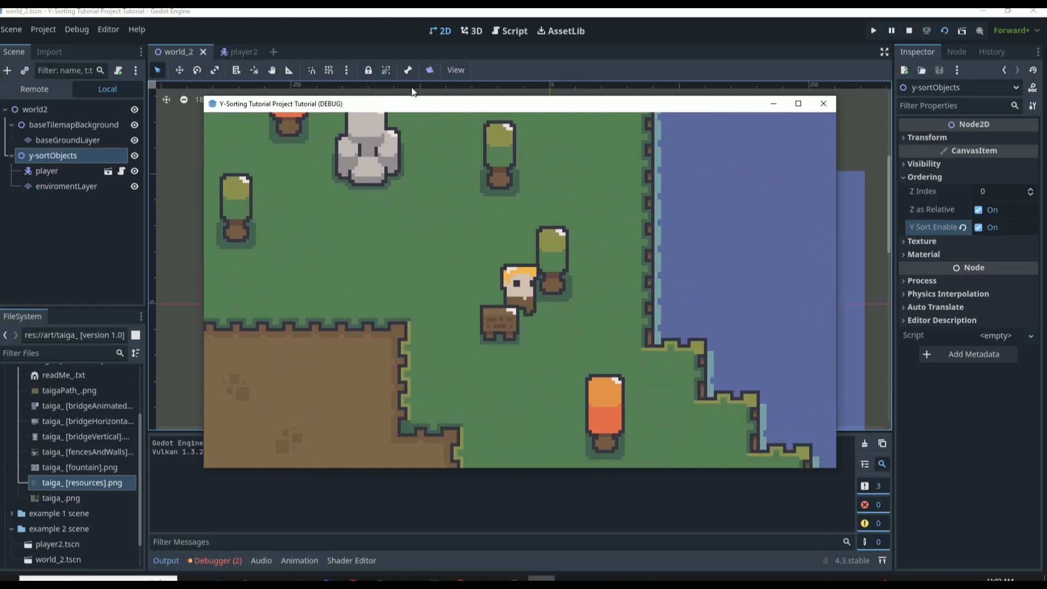
{"action": "key", "text": "Right"}
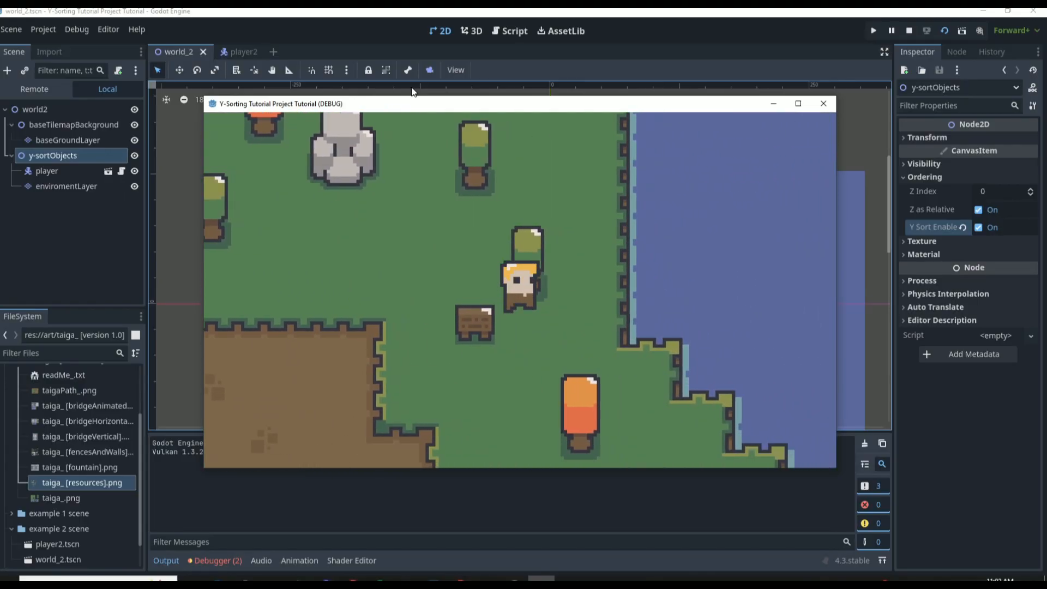
{"action": "key", "text": "Left"}
{"action": "key", "text": "Right"}
{"action": "key", "text": "Down"}
{"action": "key", "text": "Left"}
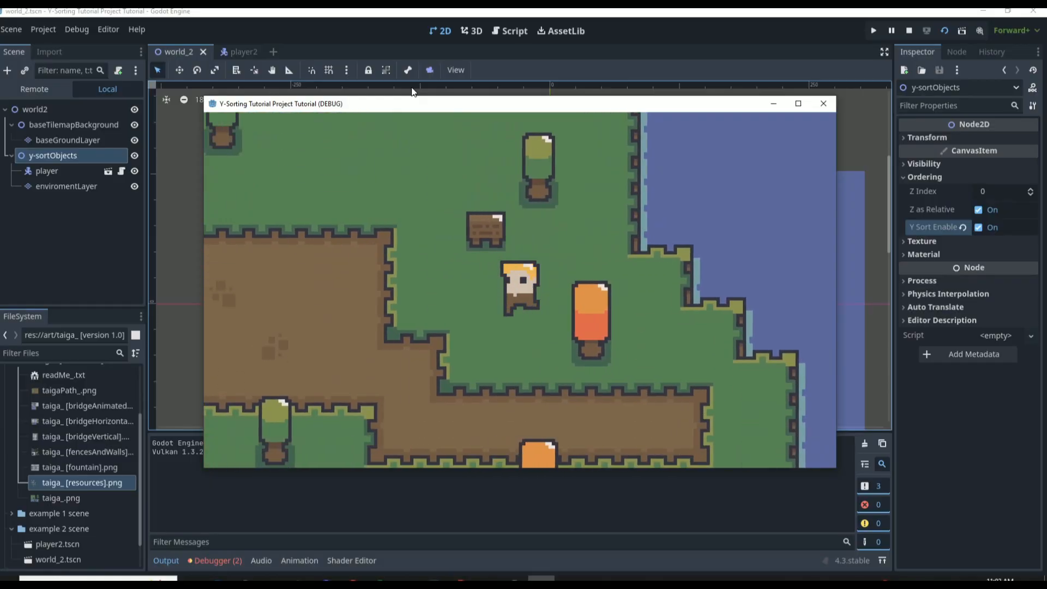
{"action": "left_click", "coordinate": [823, 103]}
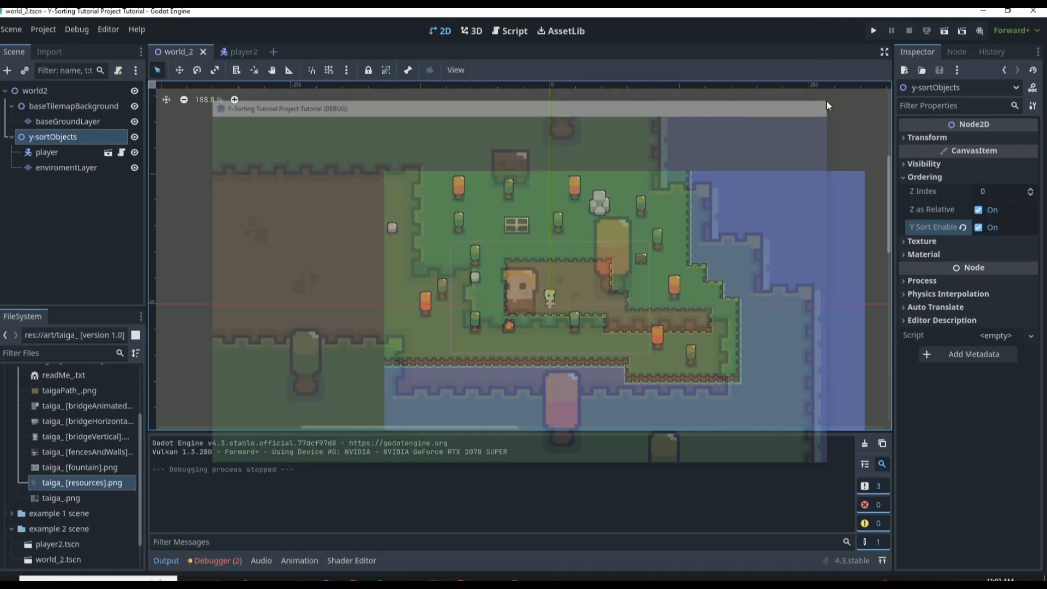
Paint dark green pine tree tiles from taiga_ [resources].png onto the grass in enviromentLayer
{"action": "left_click", "coordinate": [66, 168]}
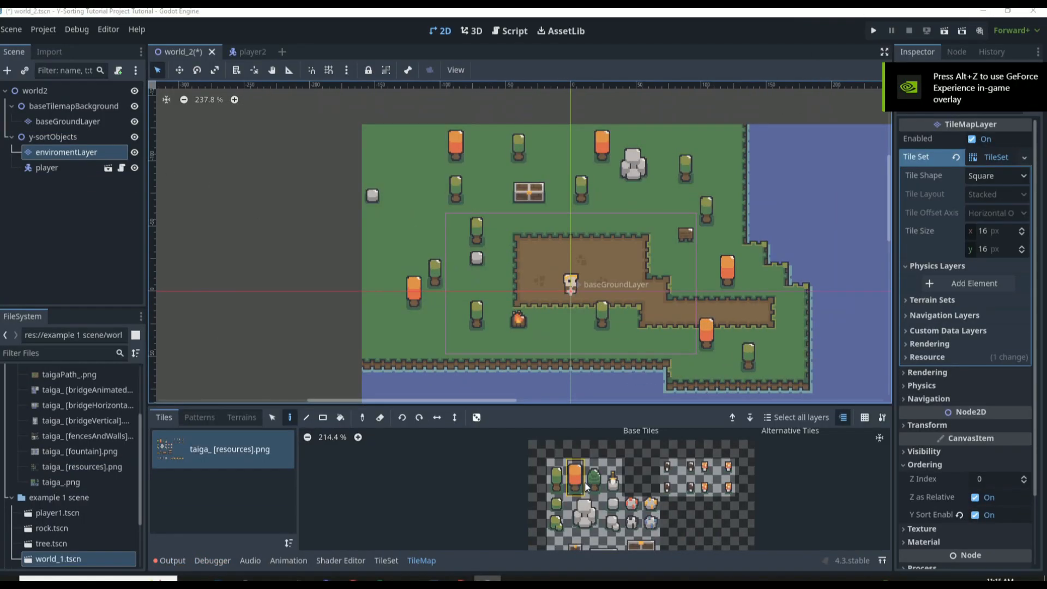
{"action": "left_click", "coordinate": [414, 213]}
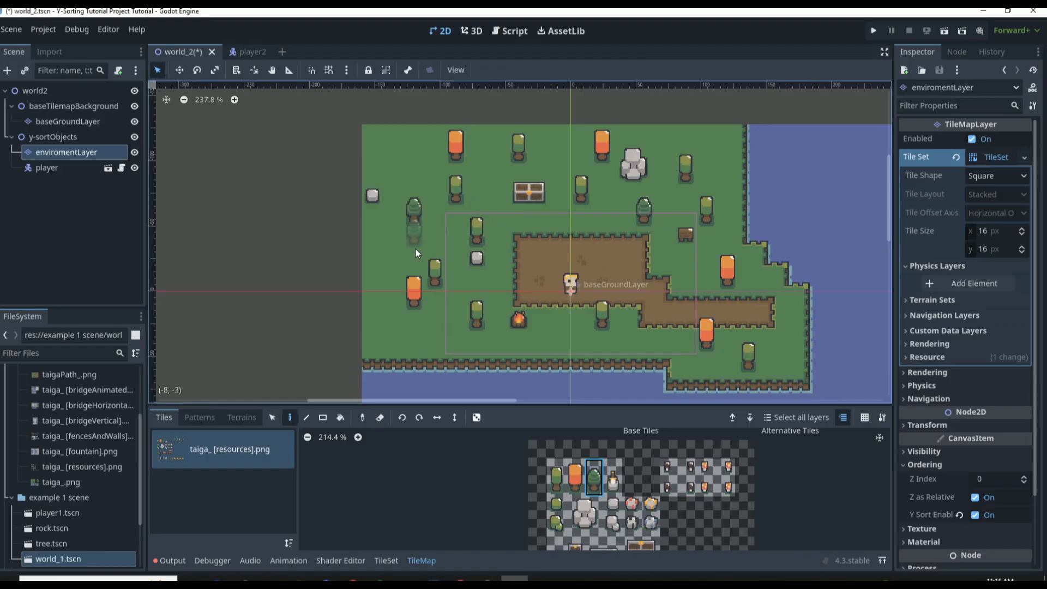
Run the game again and walk the player up to the pine tree northeast of the dirt area
{"action": "key", "text": "F5"}
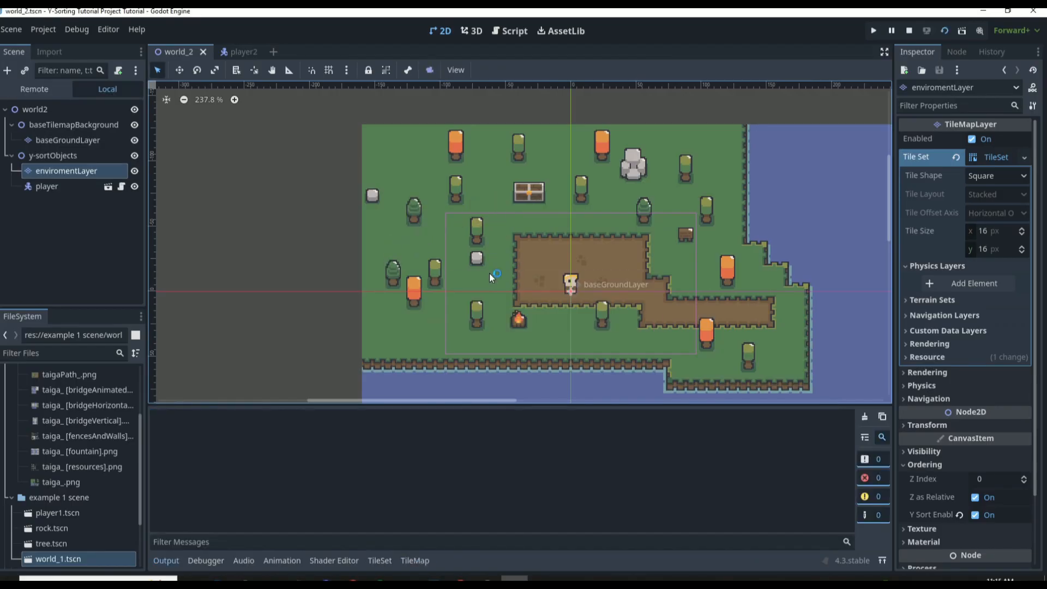
{"action": "key", "text": "Right"}
{"action": "key", "text": "Up"}
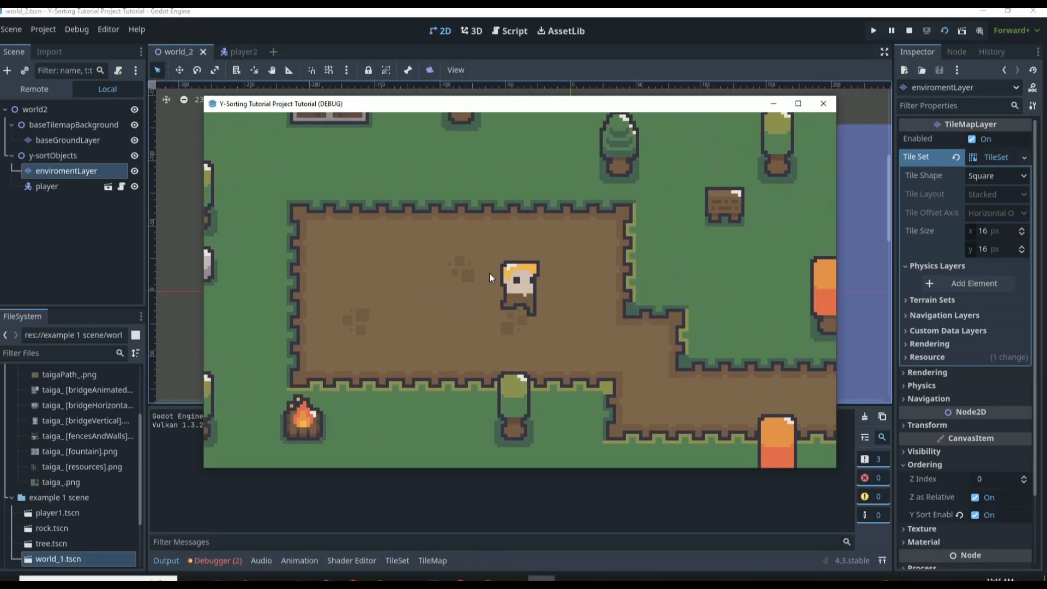
{"action": "key", "text": "Right"}
{"action": "key", "text": "Up"}
{"action": "key", "text": "Down"}
{"action": "key", "text": "Right"}
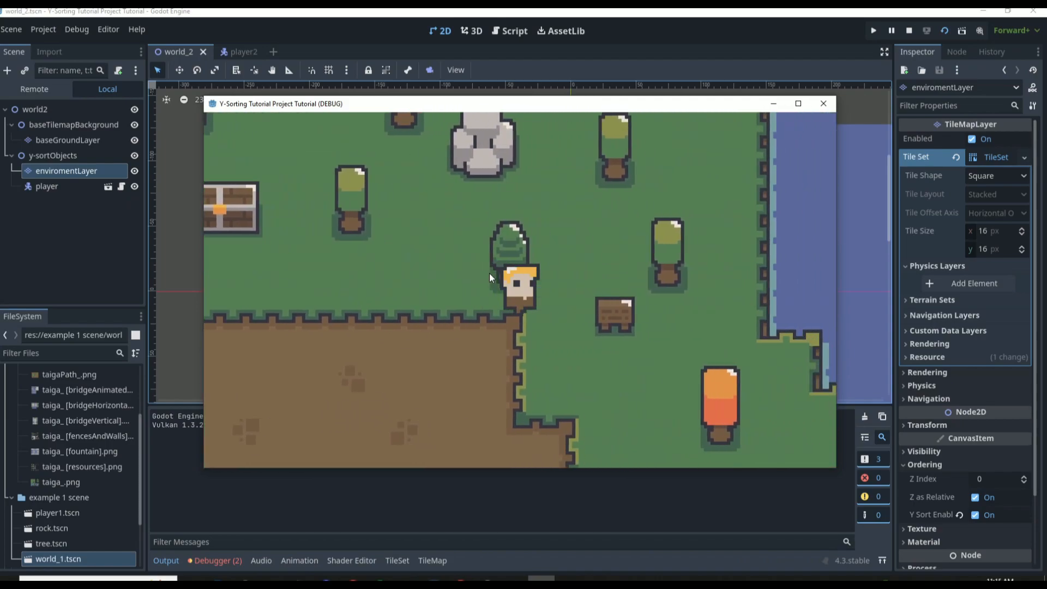
Walk the player around the pine tree and behind the green tree beside the chest, and close the game
{"action": "key", "text": "Up"}
{"action": "key", "text": "Left"}
{"action": "key", "text": "Right"}
{"action": "key", "text": "Down"}
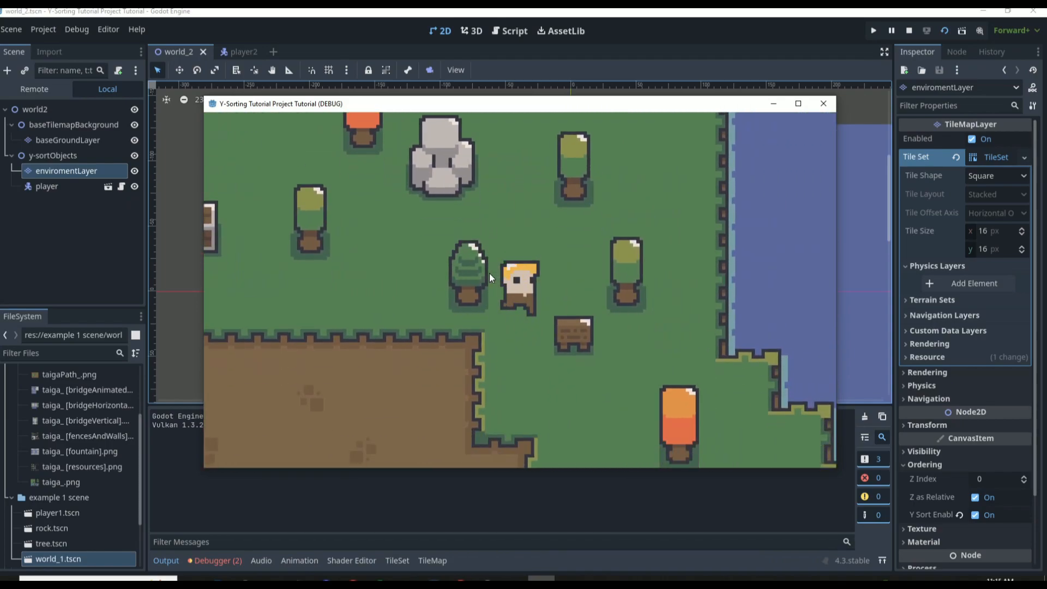
{"action": "key", "text": "Left"}
{"action": "key", "text": "Left"}
{"action": "key", "text": "Up"}
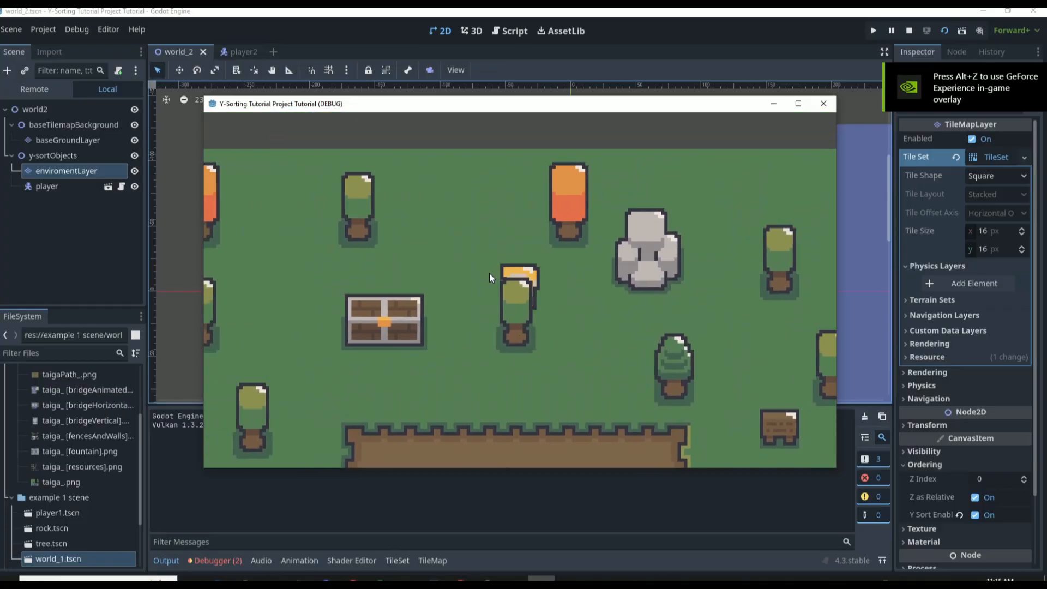
{"action": "left_click", "coordinate": [823, 103]}
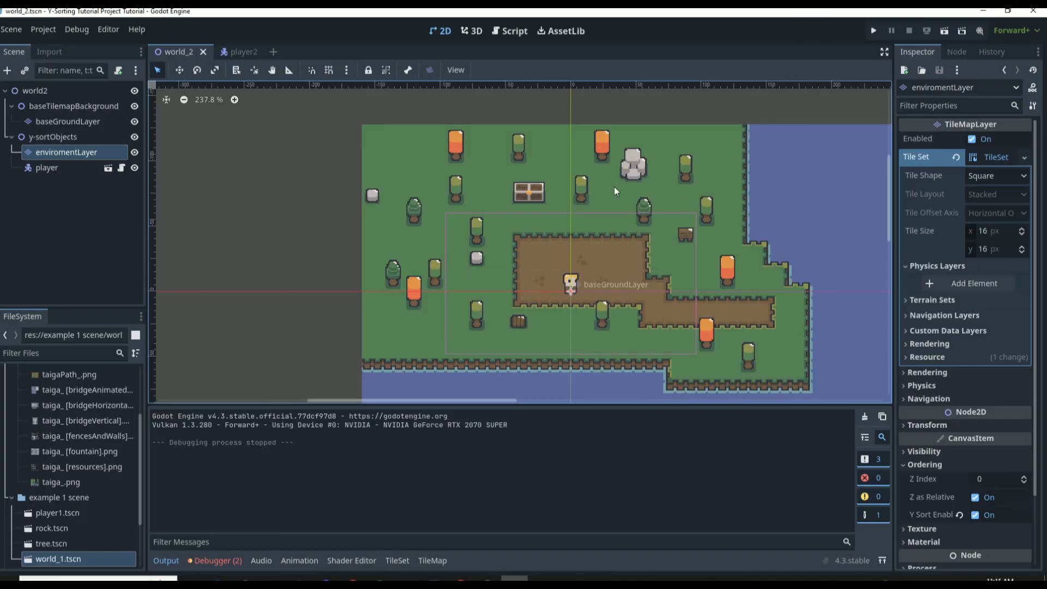
Open the world_1 scene and expand the trees and rocks nodes to examine their child objects
{"action": "scroll", "coordinate": [69, 457], "scroll_direction": "up", "scroll_amount": 2}
{"action": "scroll", "coordinate": [69, 461], "scroll_direction": "down", "scroll_amount": 4}
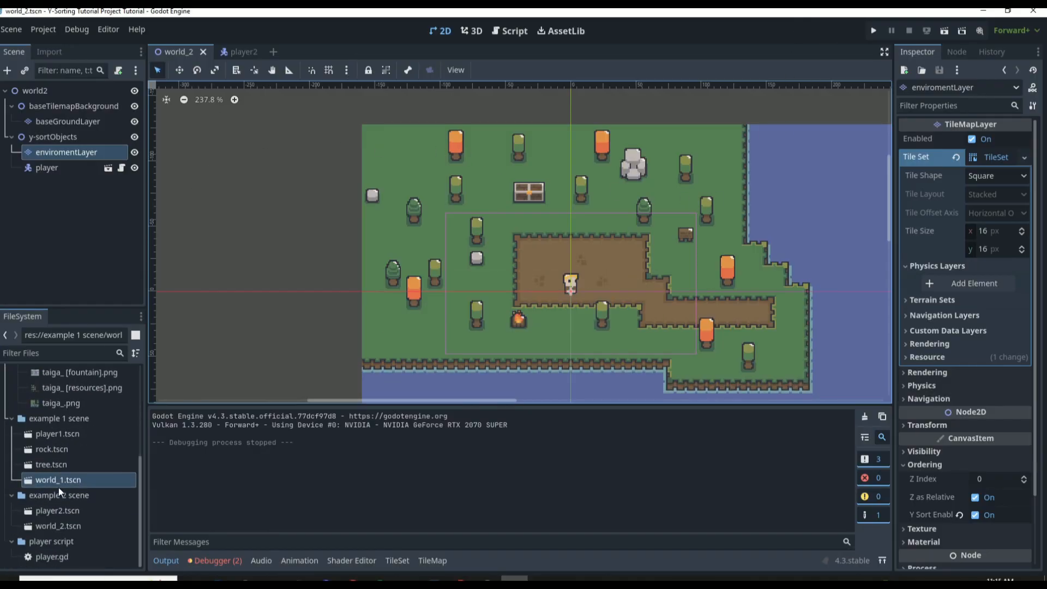
{"action": "double_click", "coordinate": [60, 476]}
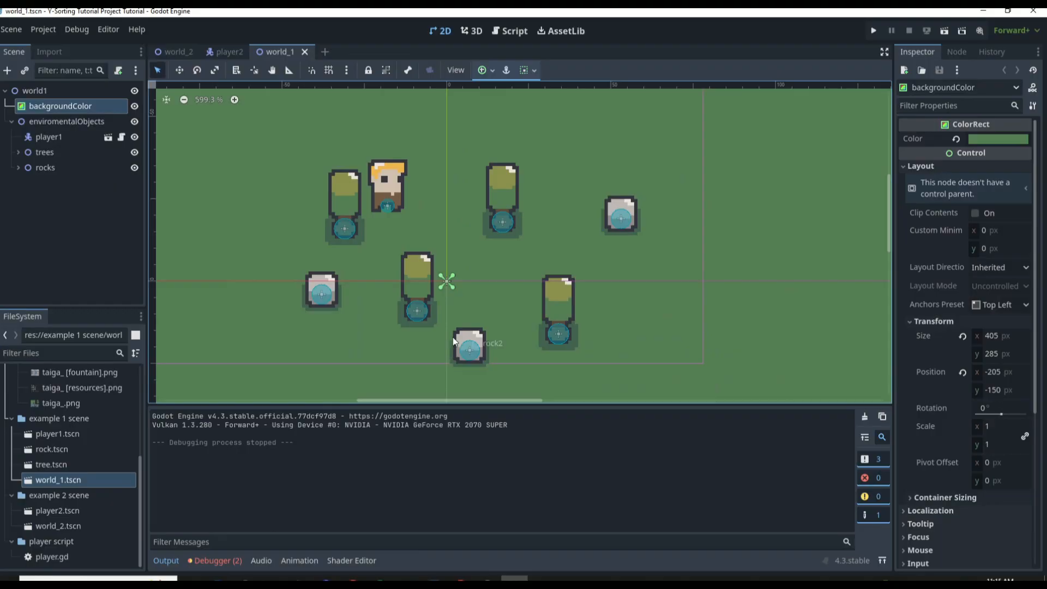
{"action": "scroll", "coordinate": [423, 291], "scroll_direction": "up", "scroll_amount": 3}
{"action": "left_click", "coordinate": [19, 153]}
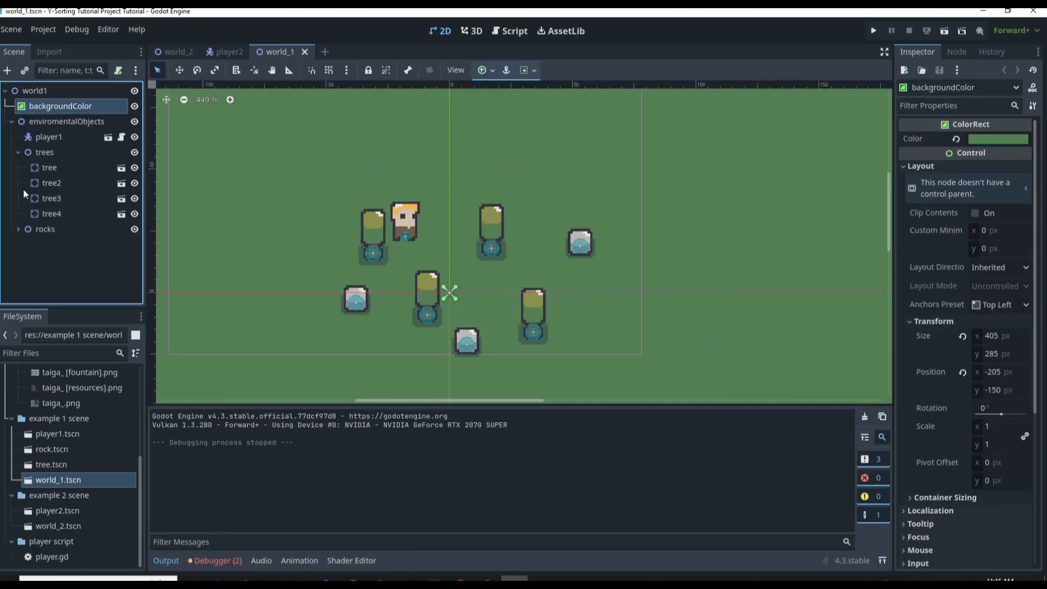
{"action": "left_click", "coordinate": [18, 230]}
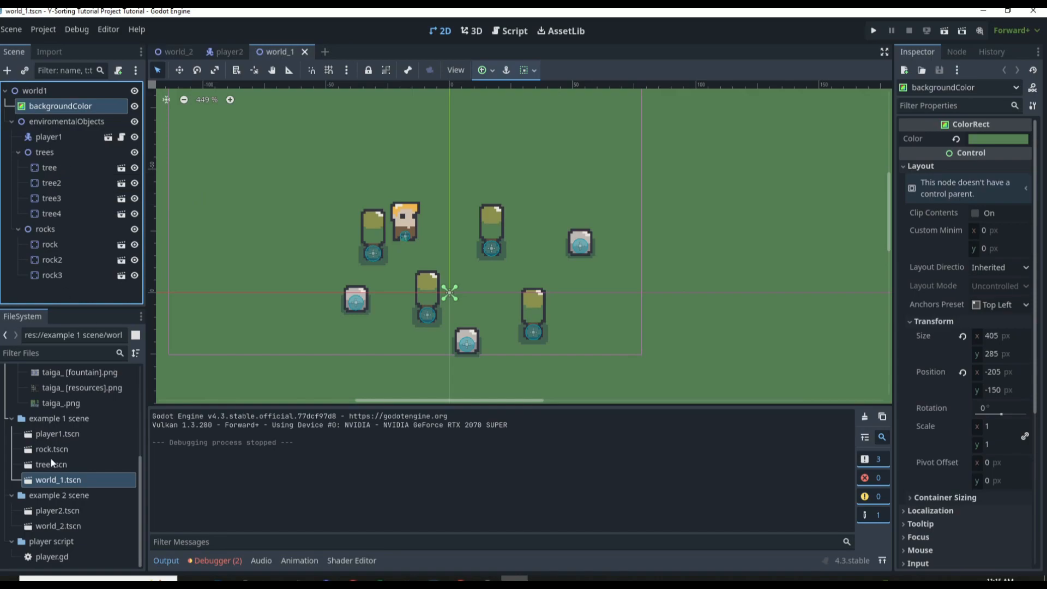
Return to the world_2 scene and open enviromentLayer's TileSet editor with an enlarged work area
{"action": "double_click", "coordinate": [73, 524]}
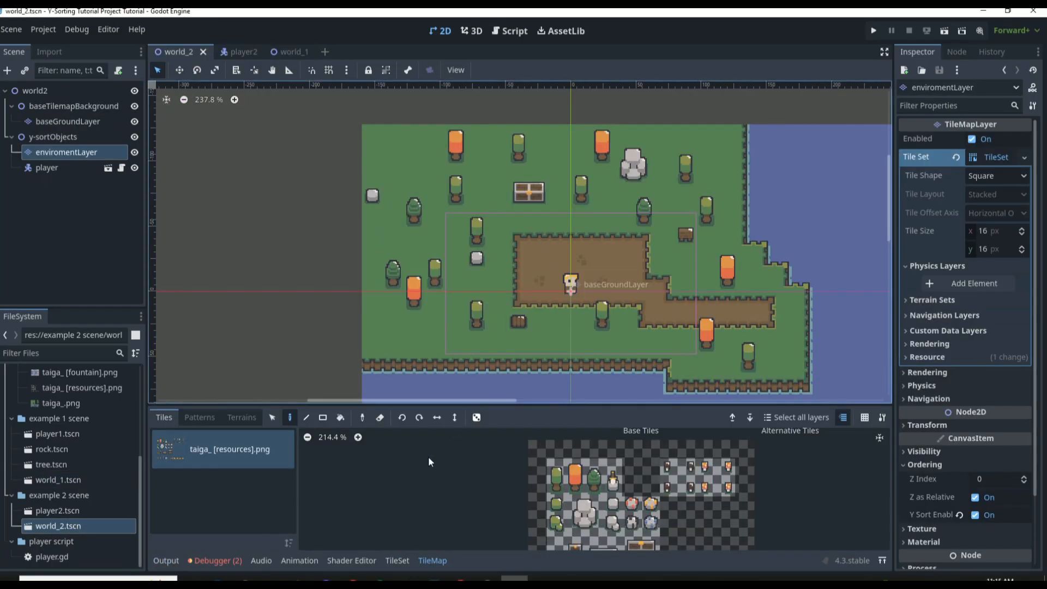
{"action": "left_click", "coordinate": [397, 560]}
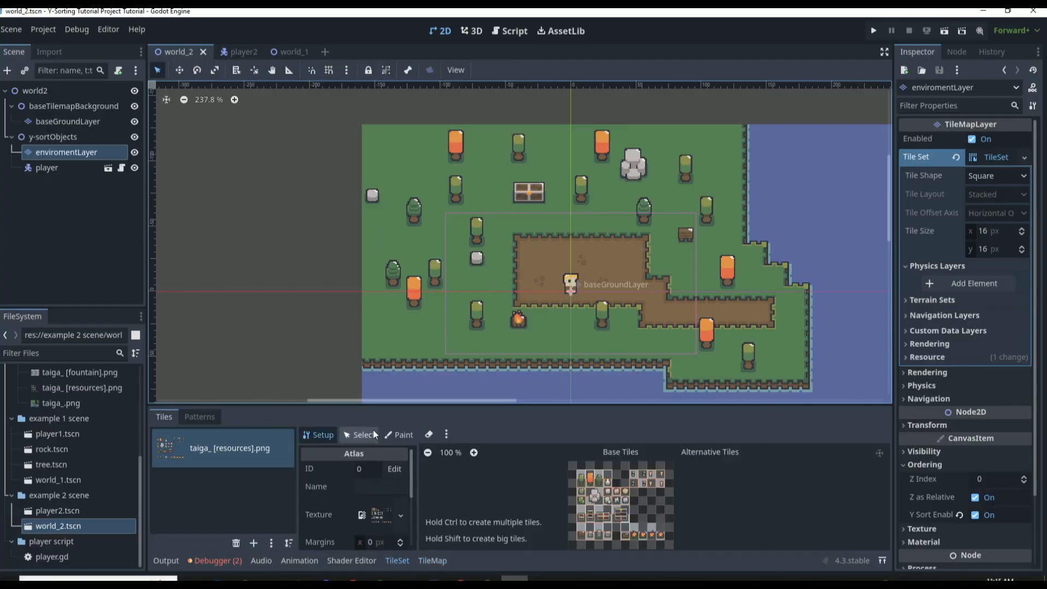
{"action": "left_click_drag", "start_coordinate": [422, 407], "coordinate": [420, 248]}
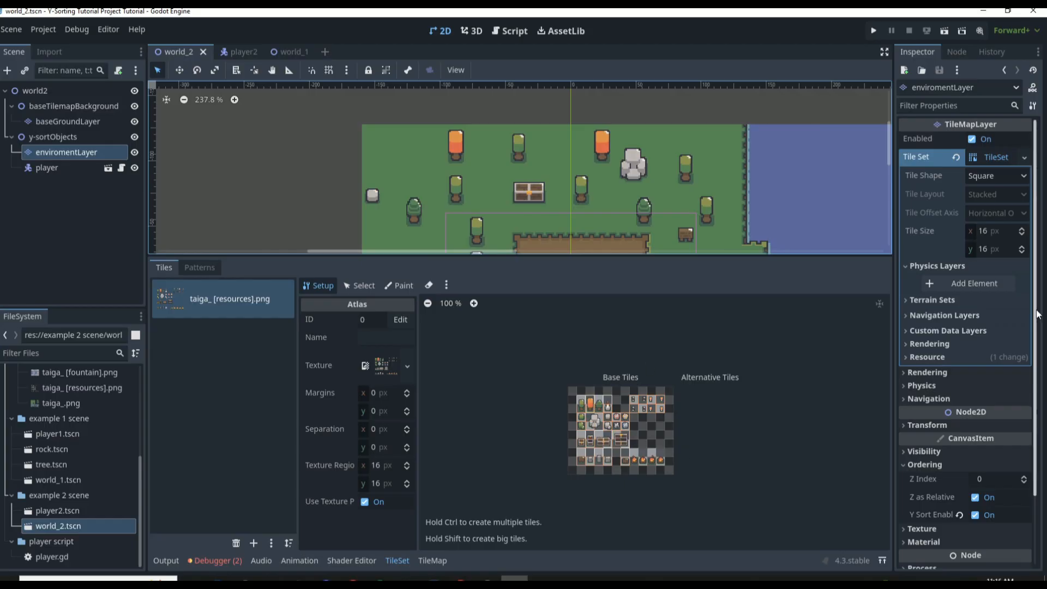
Add a physics layer to enviromentLayer's TileSet and choose Physics Layer 0 as the property to paint
{"action": "left_click", "coordinate": [955, 284]}
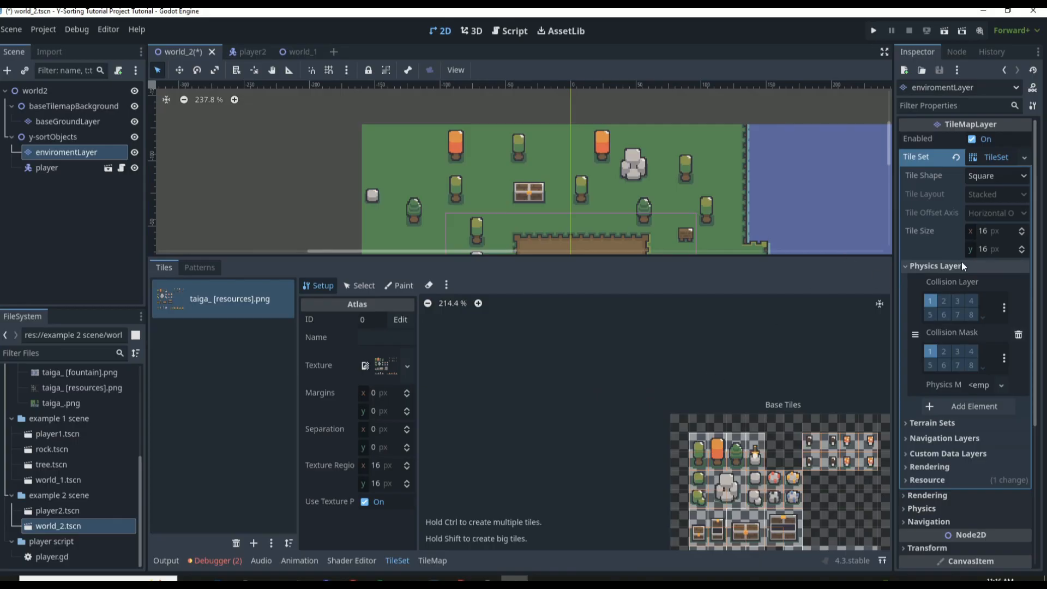
{"action": "left_click", "coordinate": [392, 285]}
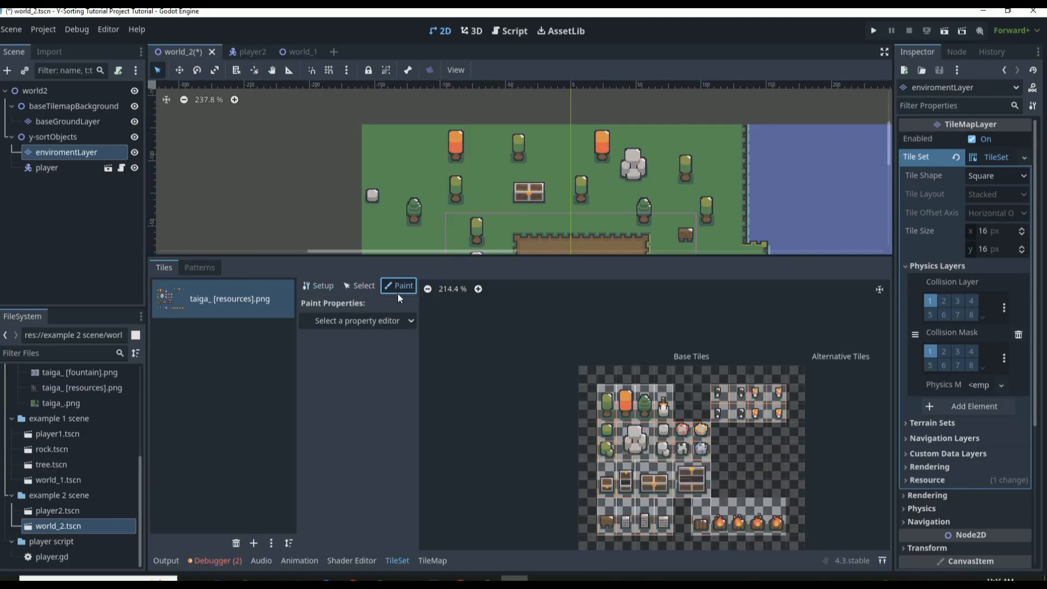
{"action": "left_click", "coordinate": [377, 322]}
{"action": "left_click", "coordinate": [351, 436]}
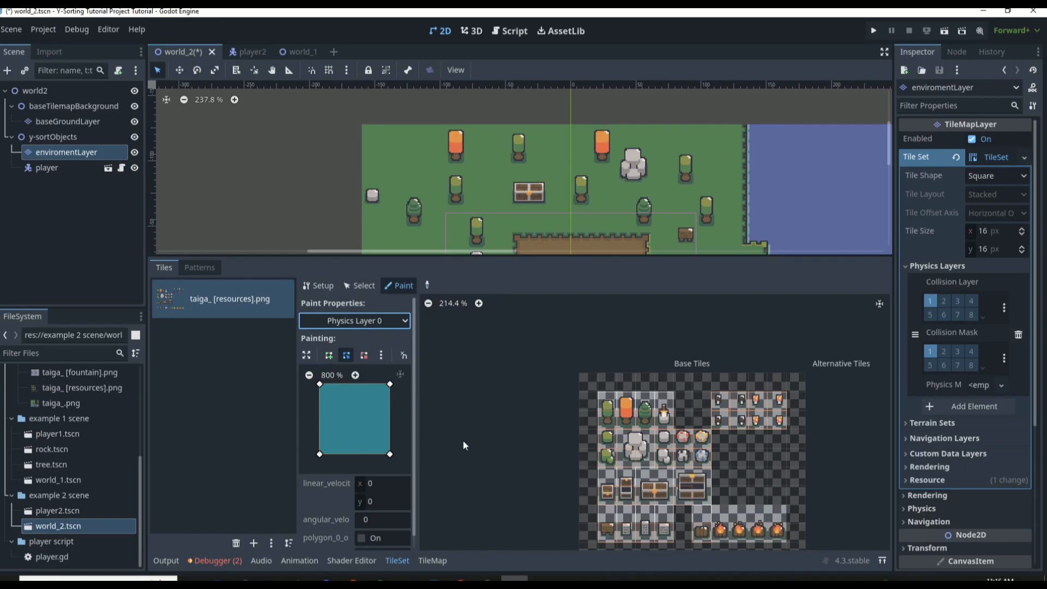
Shape the collision polygon to fit the green tree's trunk and paint it onto the green tree tile
{"action": "scroll", "coordinate": [694, 401], "scroll_direction": "up", "scroll_amount": 5}
{"action": "left_click", "coordinate": [526, 424]}
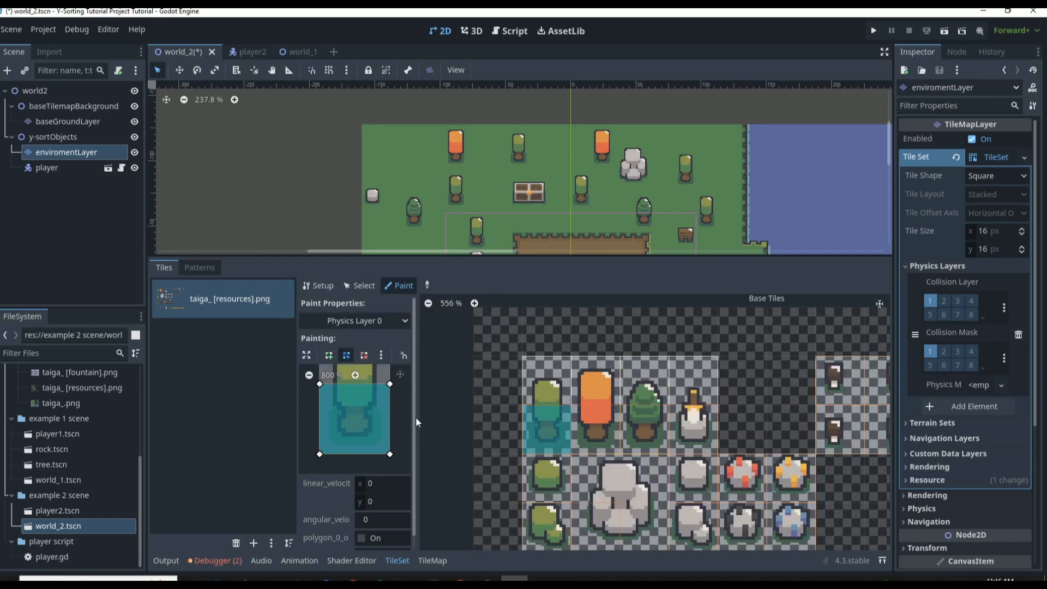
{"action": "left_click_drag", "start_coordinate": [389, 388], "coordinate": [369, 413]}
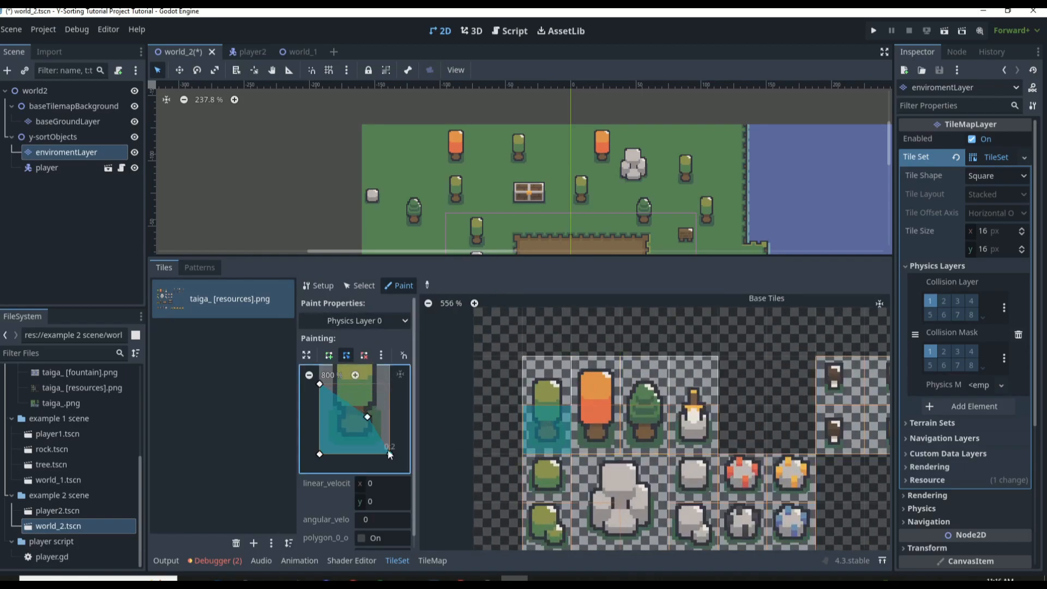
{"action": "left_click_drag", "start_coordinate": [389, 453], "coordinate": [364, 425]}
{"action": "left_click_drag", "start_coordinate": [320, 453], "coordinate": [343, 434]}
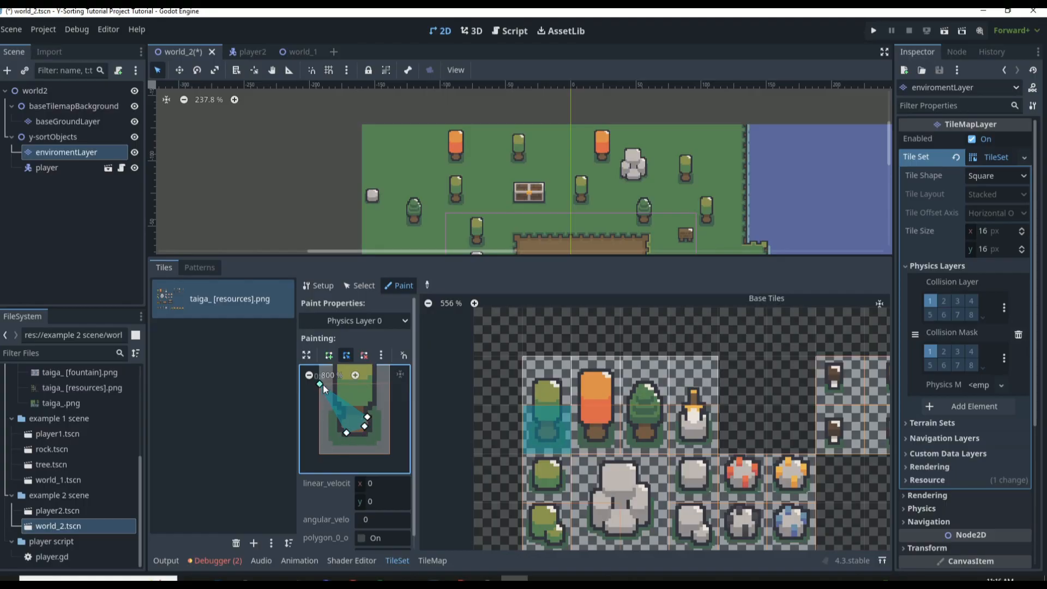
{"action": "left_click_drag", "start_coordinate": [322, 384], "coordinate": [342, 415]}
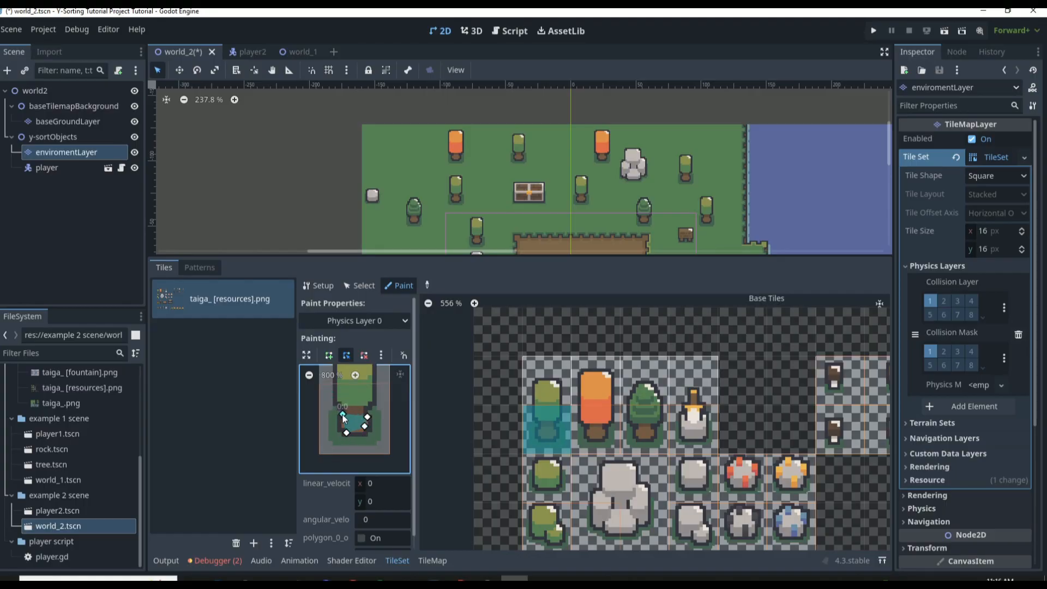
{"action": "left_click", "coordinate": [552, 408]}
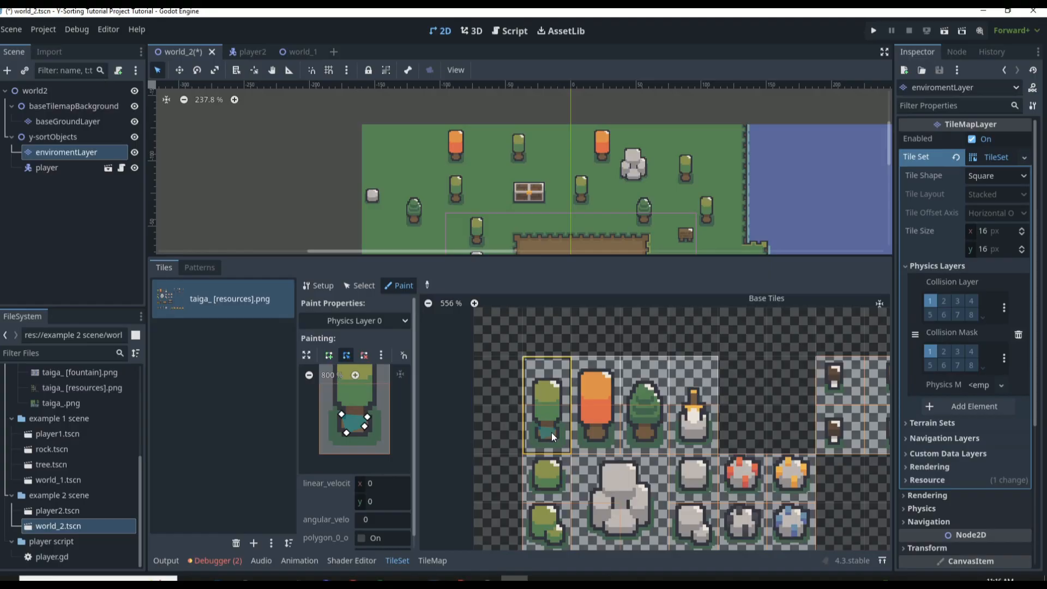
Paint the trunk-sized collision polygon onto the orange tree and pine tree tiles and save the scene
{"action": "left_click", "coordinate": [600, 419]}
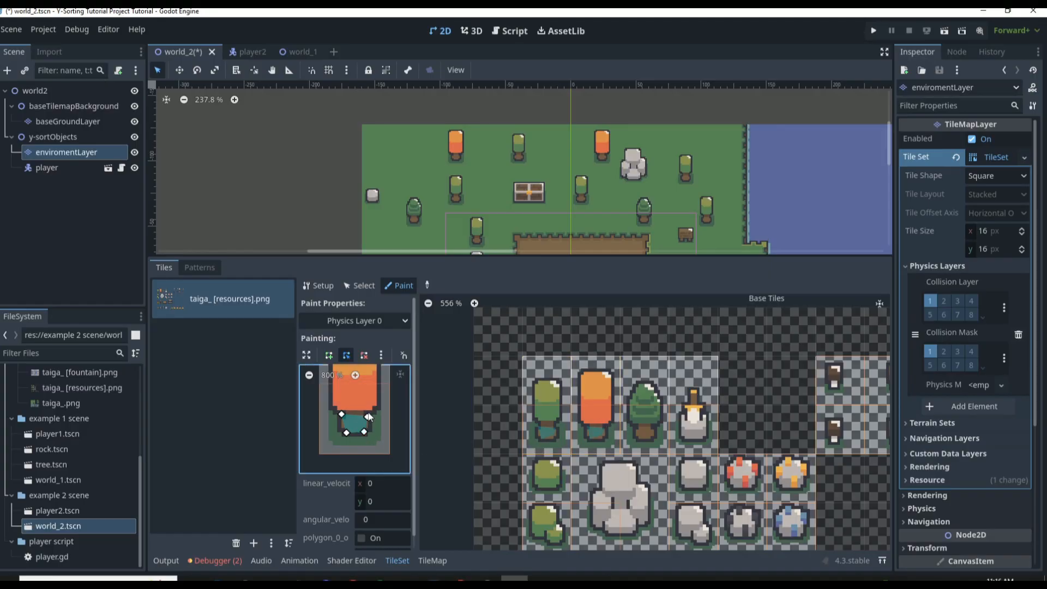
{"action": "left_click", "coordinate": [594, 412]}
{"action": "left_click", "coordinate": [646, 415]}
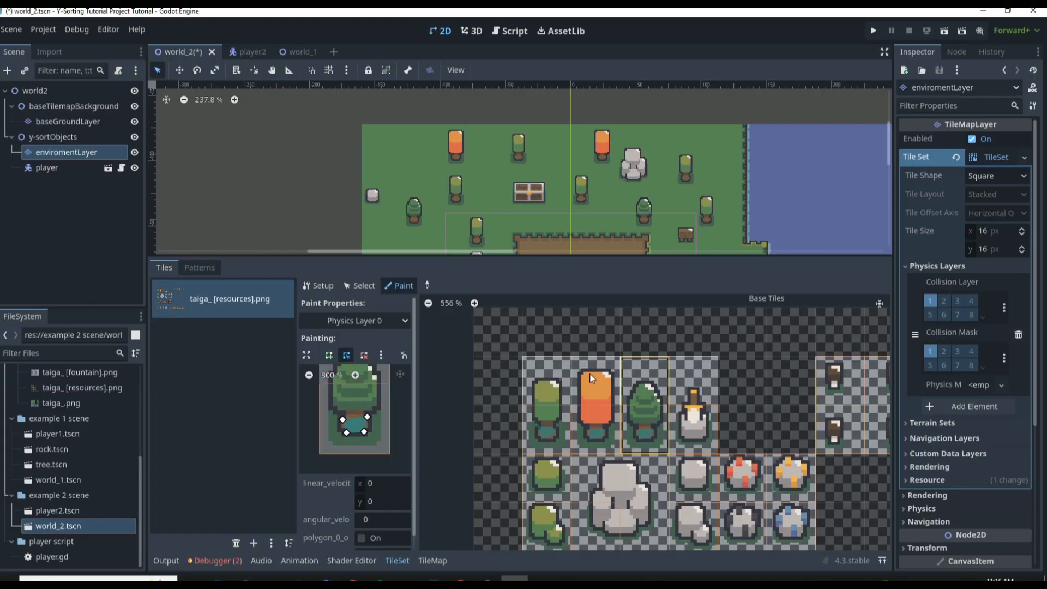
{"action": "scroll", "coordinate": [555, 322], "scroll_direction": "down", "scroll_amount": 2}
{"action": "key", "text": "ctrl+s"}
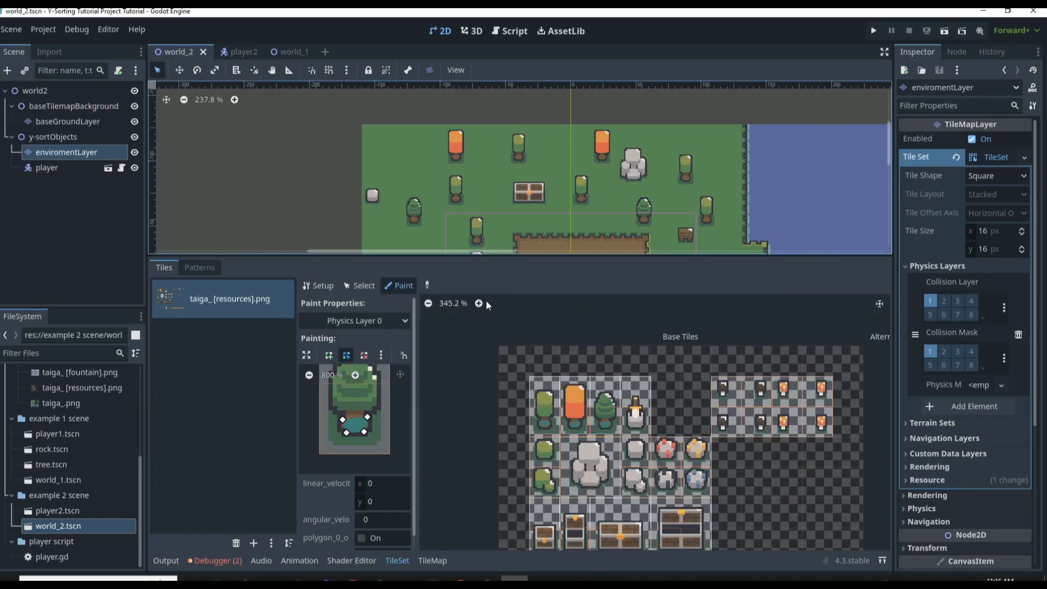
Run the game and walk the player against the green tree south of the dirt area to test its collision
{"action": "key", "text": "F5"}
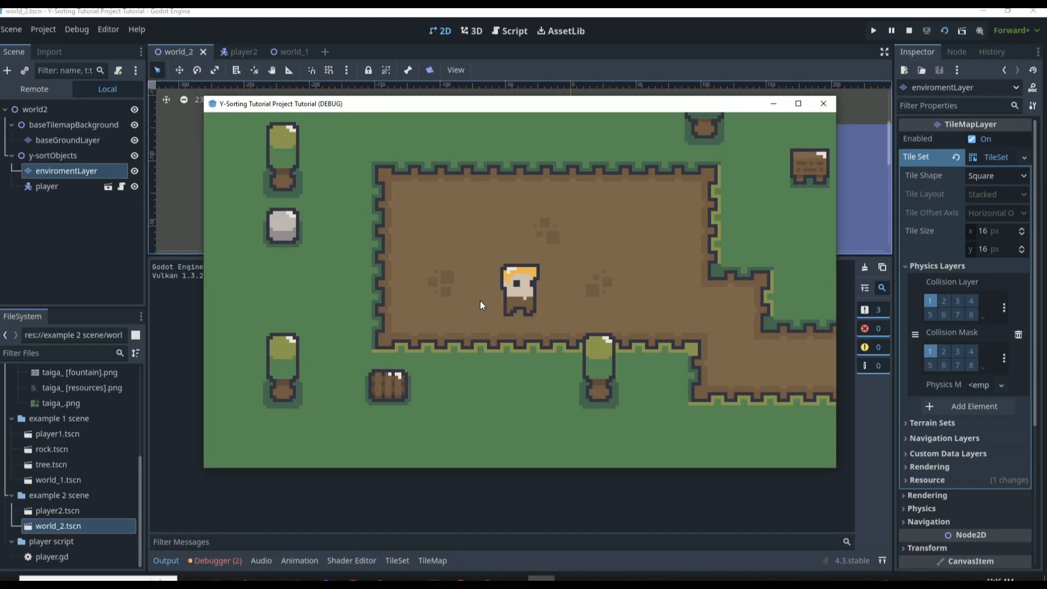
{"action": "key", "text": "Down"}
{"action": "key", "text": "Right"}
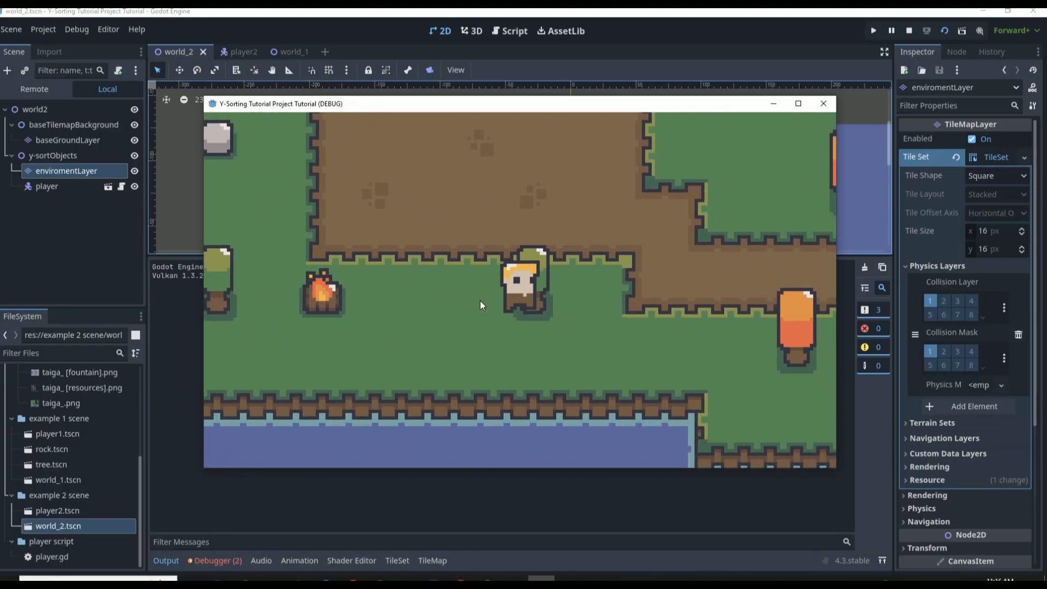
{"action": "key", "text": "Left"}
{"action": "key", "text": "Down"}
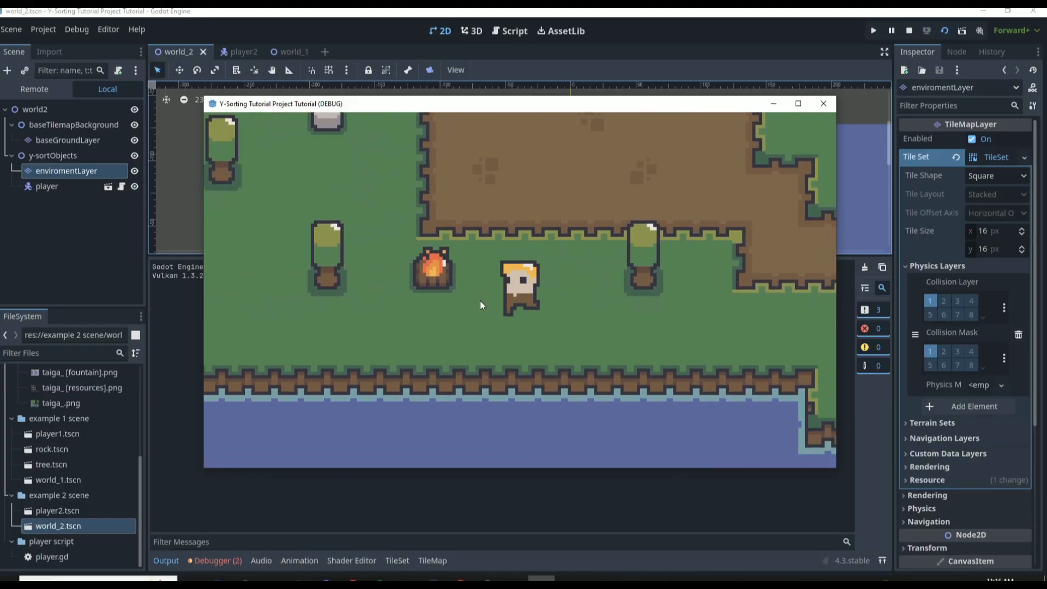
Walk the player west past the campfire and the green tree, and up against the orange tree to test its trunk collision
{"action": "key", "text": "Left"}
{"action": "key", "text": "Up"}
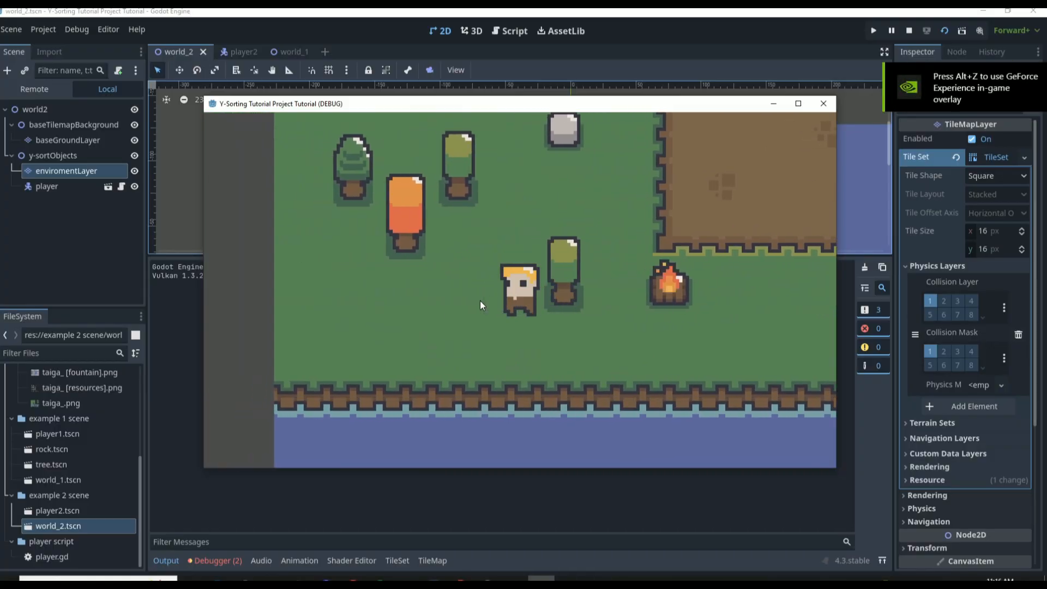
{"action": "key", "text": "Left"}
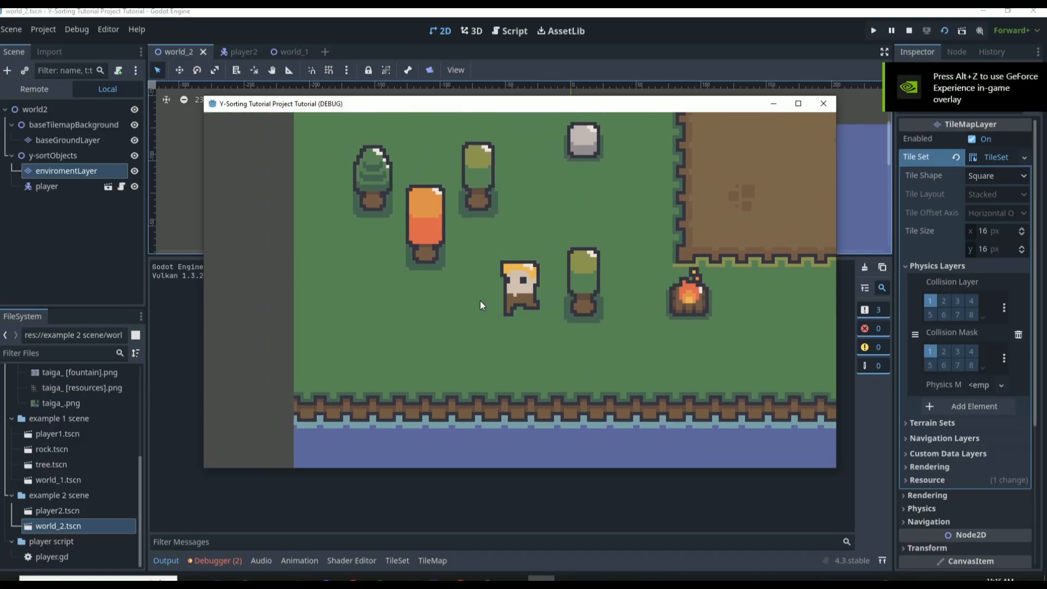
{"action": "key", "text": "Up"}
{"action": "key", "text": "Right"}
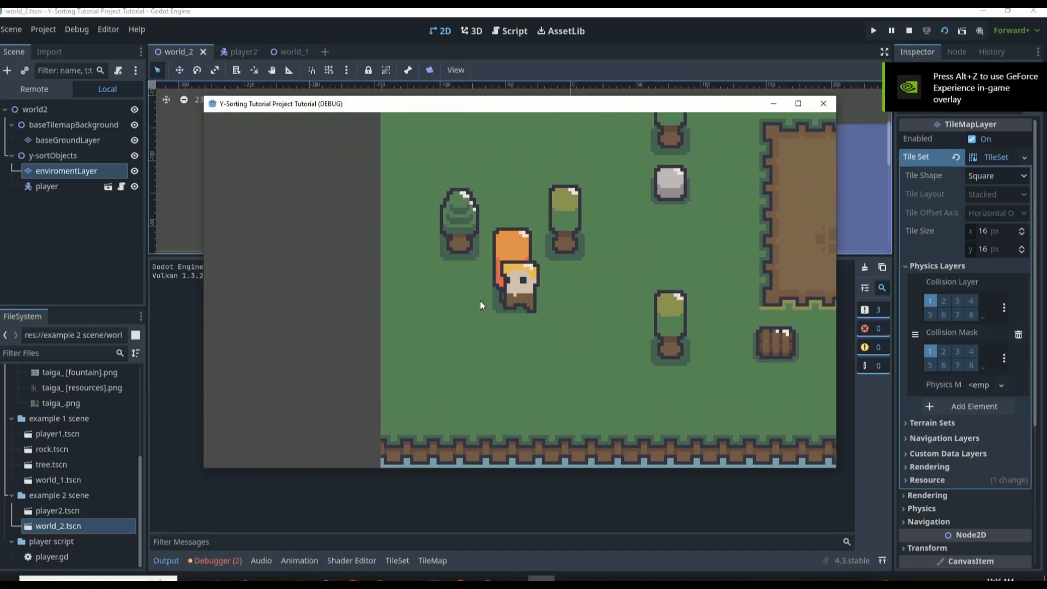
{"action": "key", "text": "Right"}
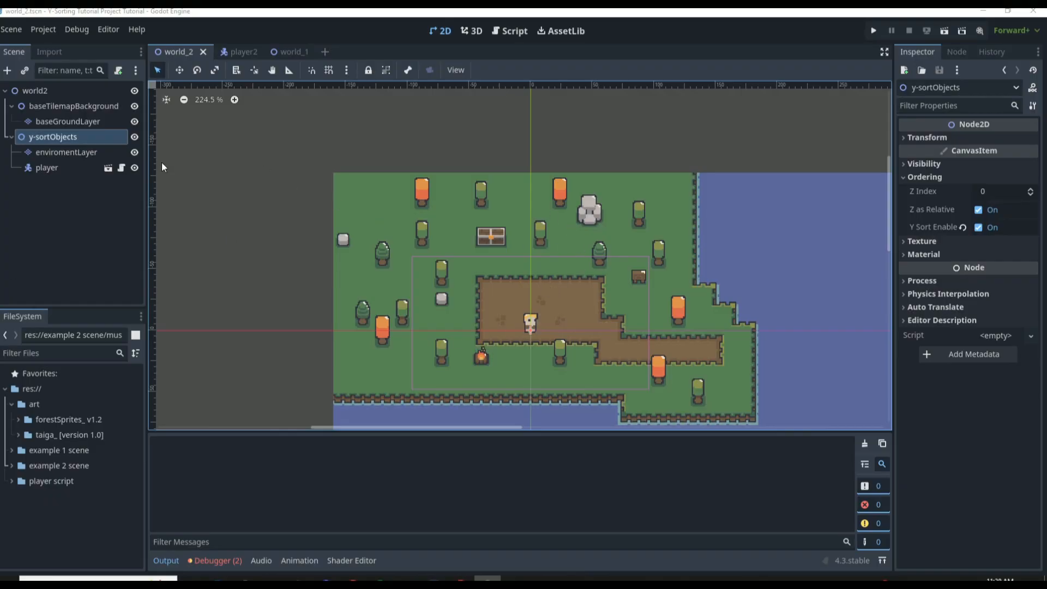
Review the enviromentLayer and player nodes in world_2 and compare them with the trees node in world_1
{"action": "left_click", "coordinate": [74, 152]}
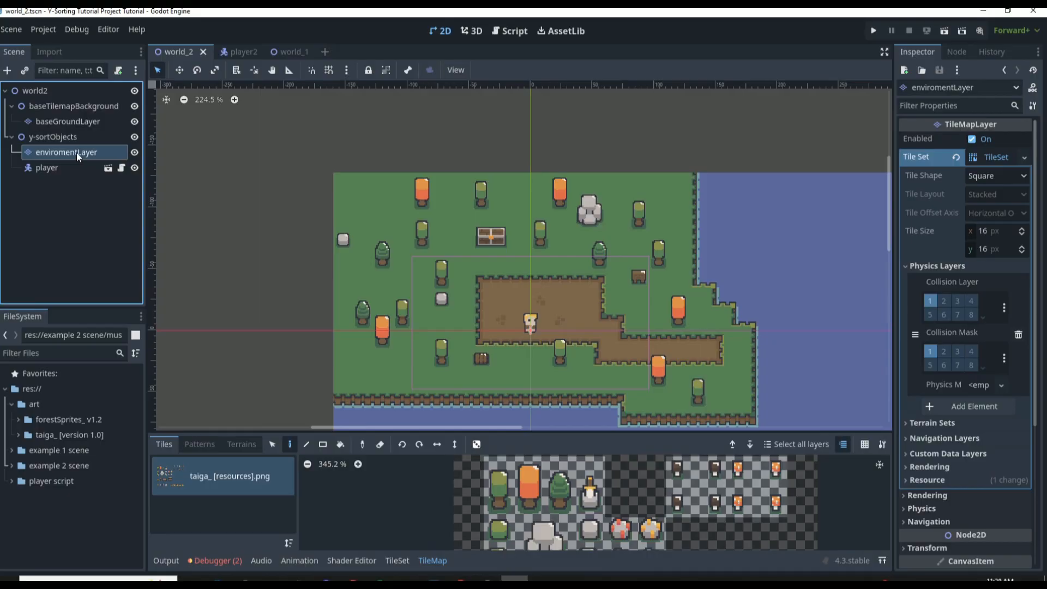
{"action": "left_click", "coordinate": [79, 169]}
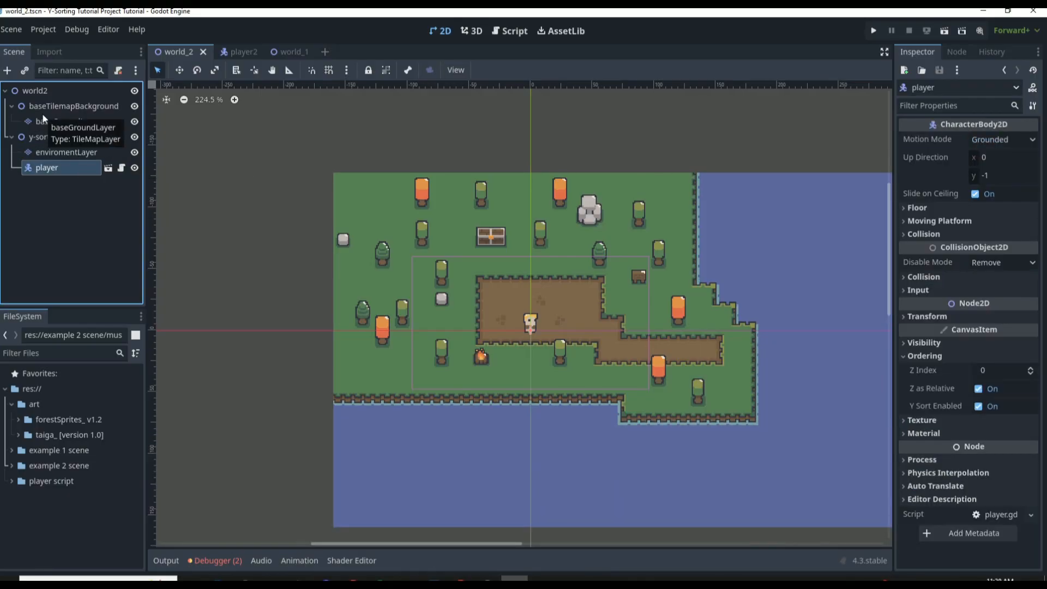
{"action": "left_click", "coordinate": [295, 52]}
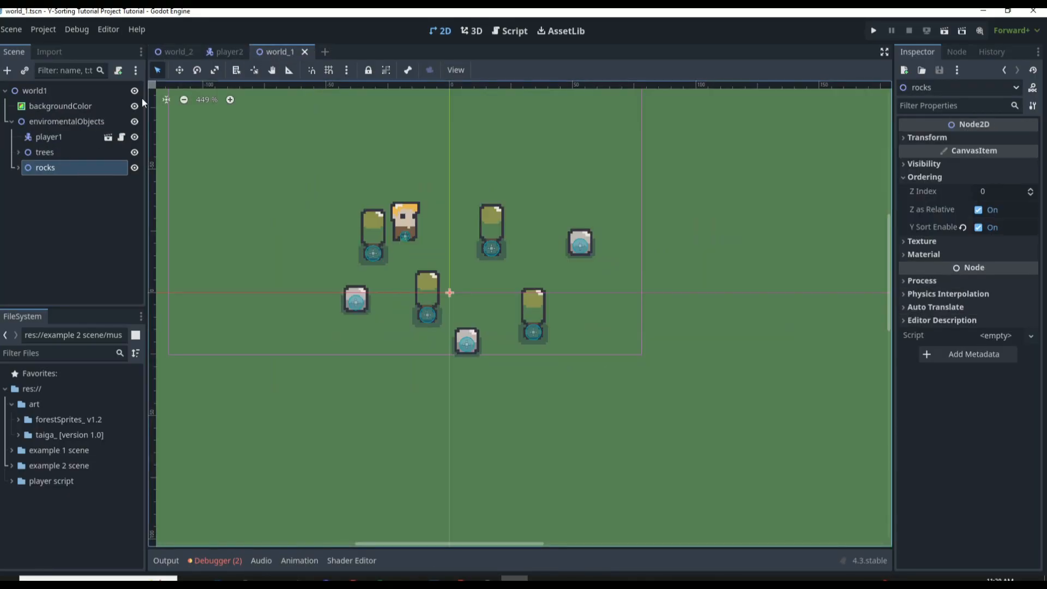
{"action": "left_click", "coordinate": [24, 127]}
{"action": "left_click", "coordinate": [33, 153]}
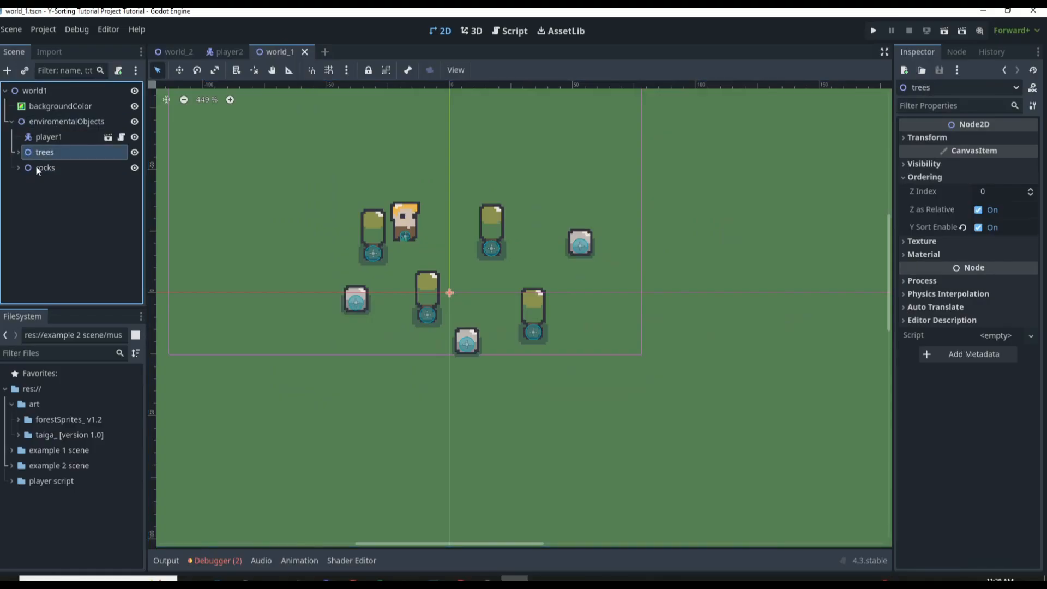
{"action": "left_click", "coordinate": [41, 155], "text": "ctrl"}
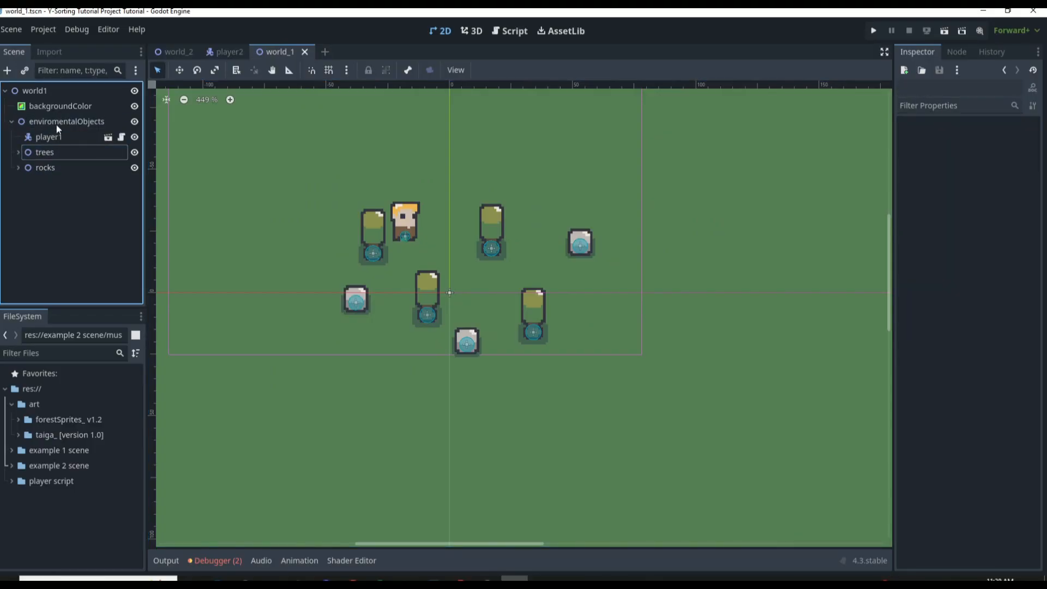
{"action": "left_click", "coordinate": [18, 153]}
{"action": "left_click", "coordinate": [18, 154]}
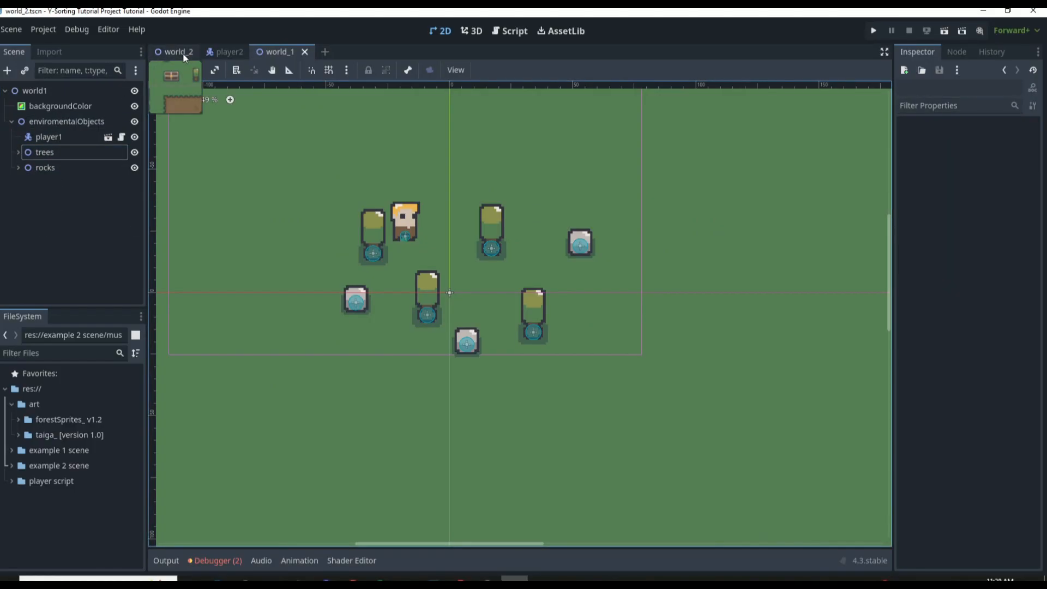
Return to world_2, examine the y-sortObjects node's Ordering properties, and compare them with world_1's Y-sorted nodes
{"action": "left_click", "coordinate": [175, 52]}
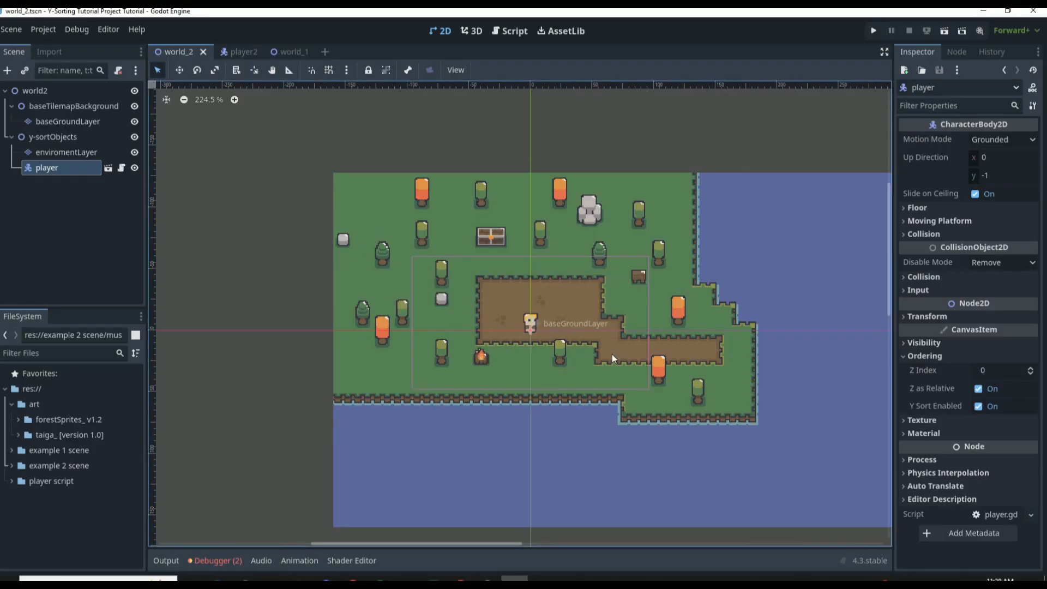
{"action": "scroll", "coordinate": [697, 358], "scroll_direction": "up", "scroll_amount": 1}
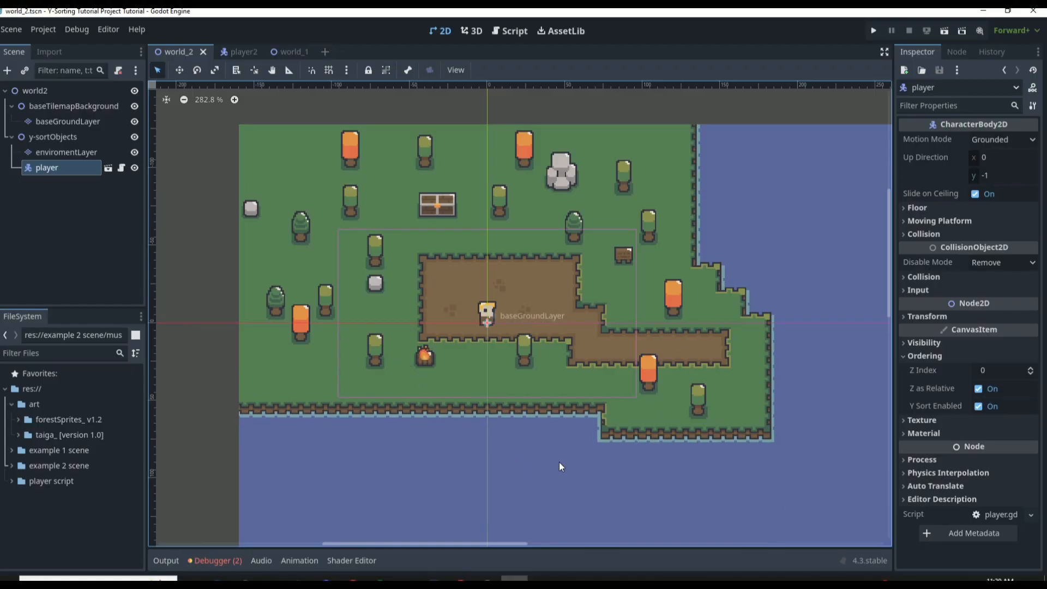
{"action": "left_click", "coordinate": [53, 137]}
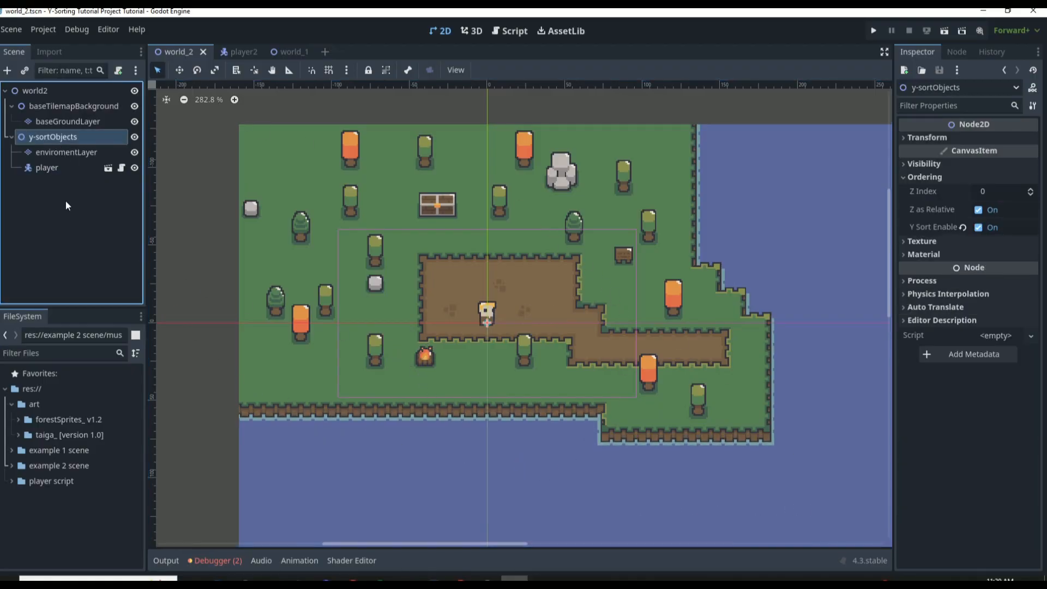
{"action": "left_click", "coordinate": [289, 54]}
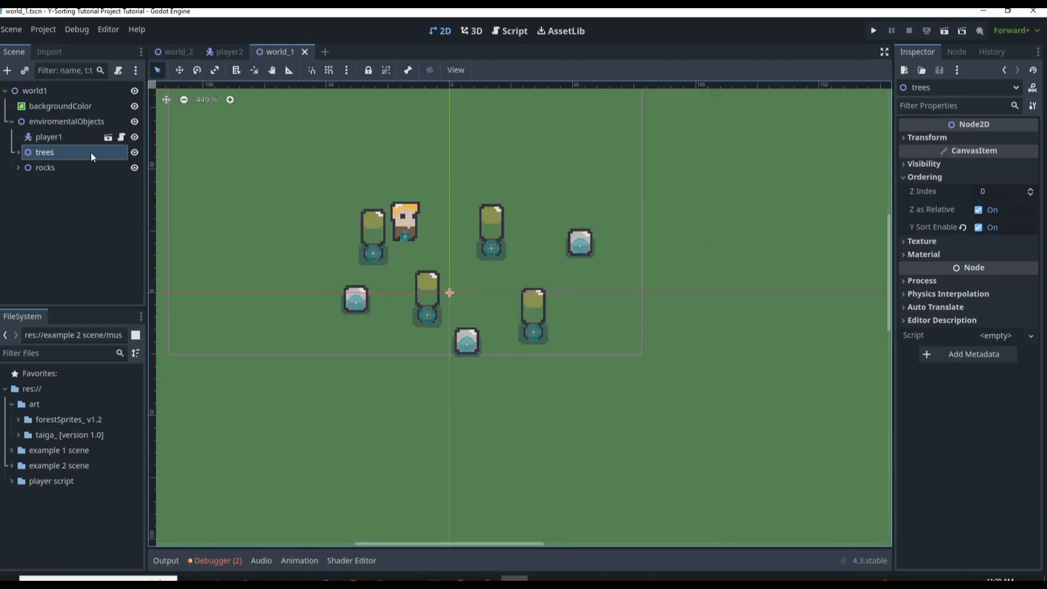
{"action": "left_click", "coordinate": [172, 52]}
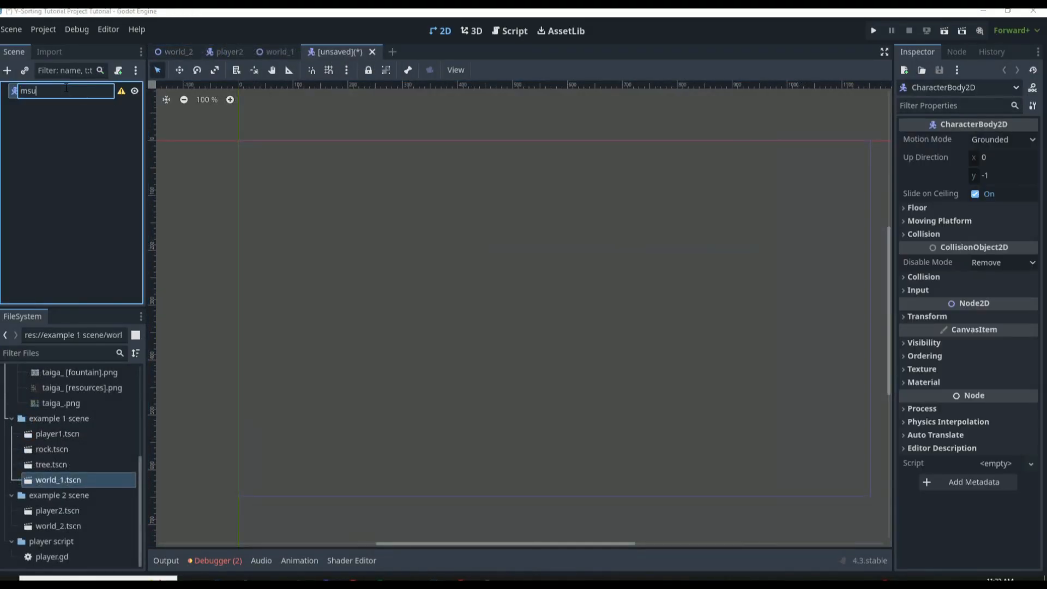
Build the mushroomHead scene with an AnimatedSprite2D holding an idle animation, and set the sprite animation speed to 8 FPS
{"action": "key", "text": "Return"}
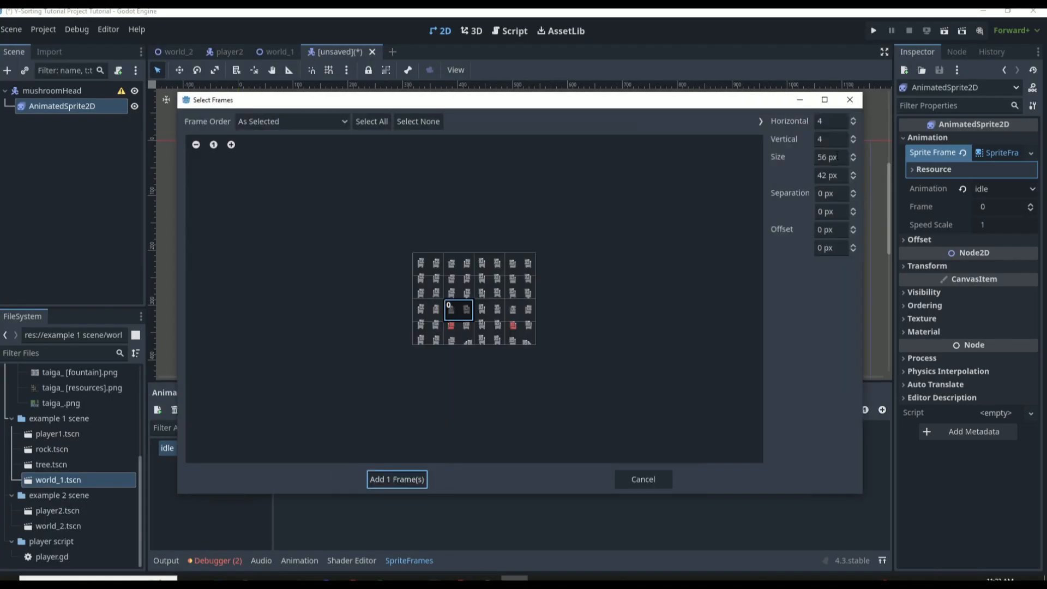
{"action": "type", "text": "8"}
{"action": "key", "text": "Return"}
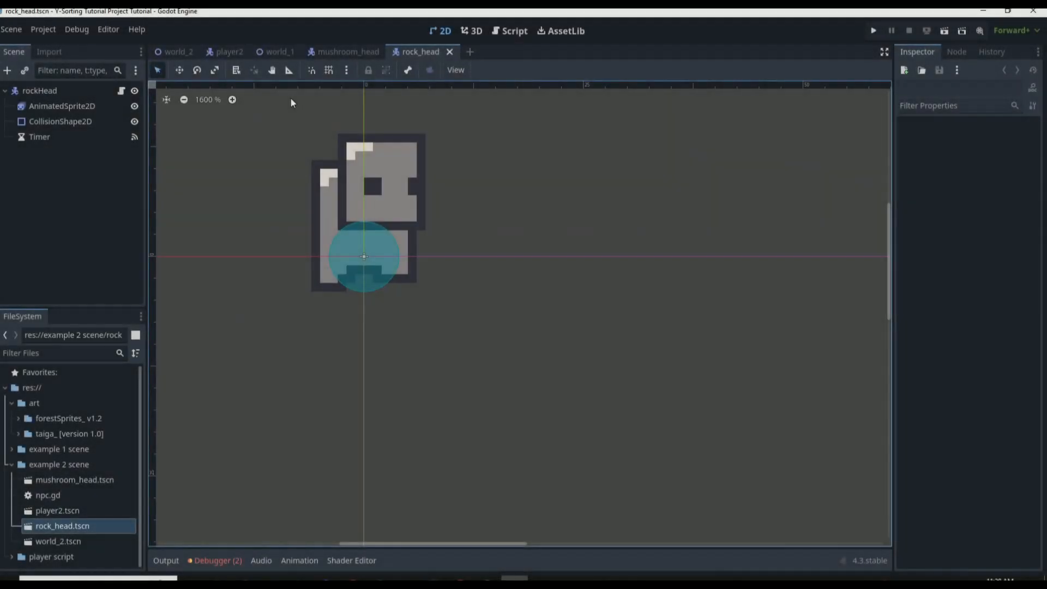
Open the mushroom_head scene, review its npc.gd script, and enable Y Sort on the mushroomHead root node
{"action": "left_click", "coordinate": [342, 52]}
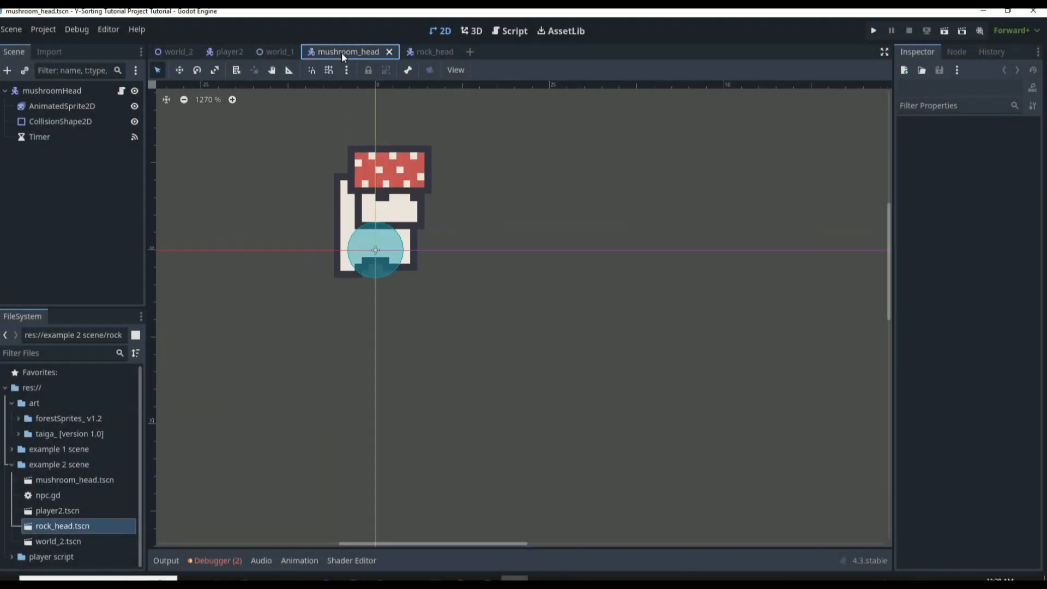
{"action": "left_click", "coordinate": [121, 91]}
{"action": "left_click", "coordinate": [92, 94]}
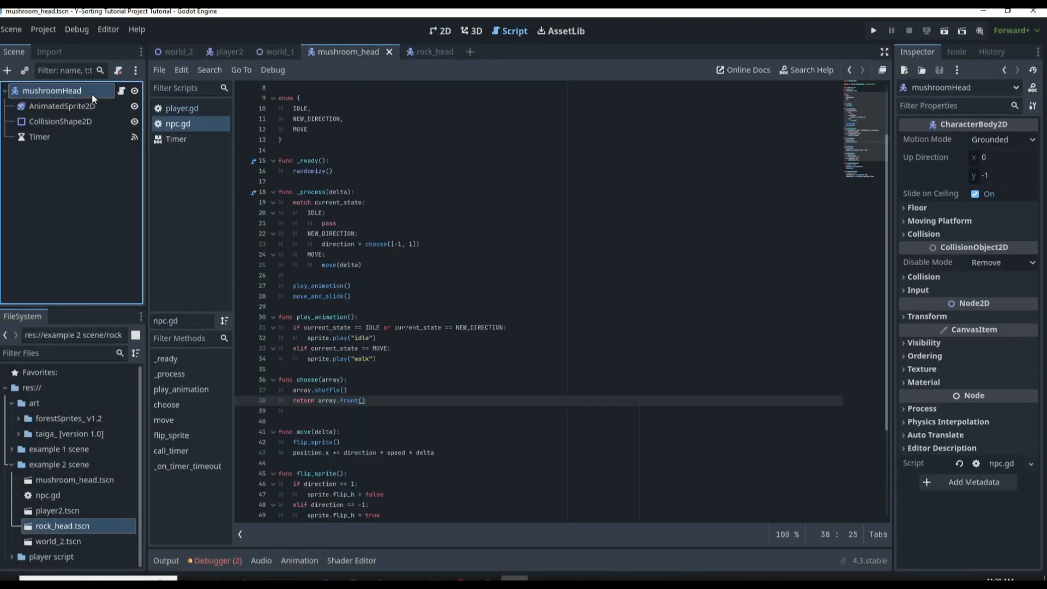
{"action": "left_click", "coordinate": [440, 30]}
{"action": "left_click", "coordinate": [921, 355]}
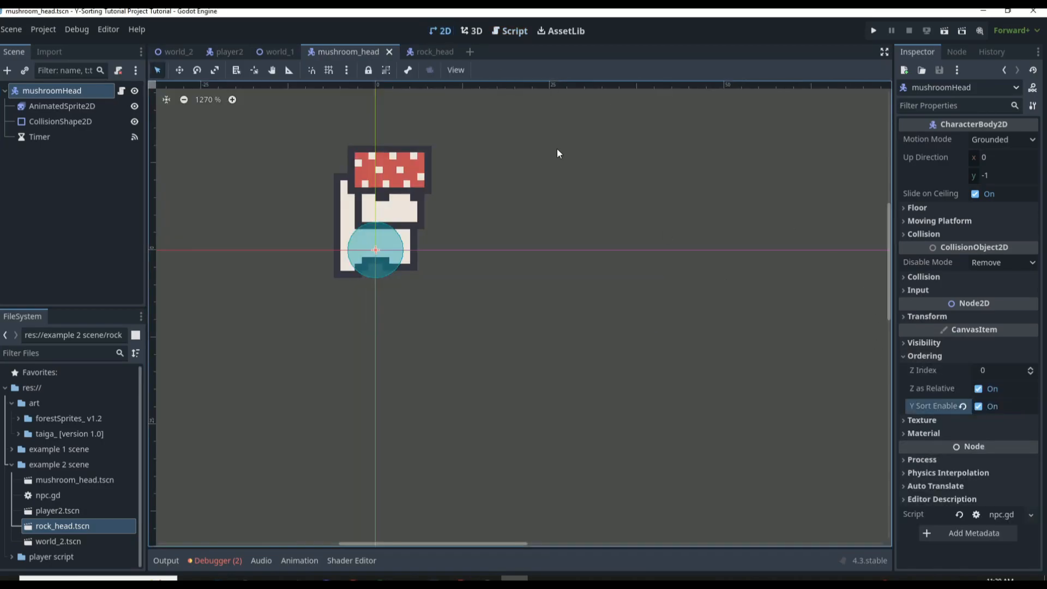
Enable Y Sort on the rockHead root node in the rock_head scene and save the scene
{"action": "left_click", "coordinate": [428, 52]}
{"action": "left_click", "coordinate": [60, 138]}
{"action": "left_click", "coordinate": [87, 107]}
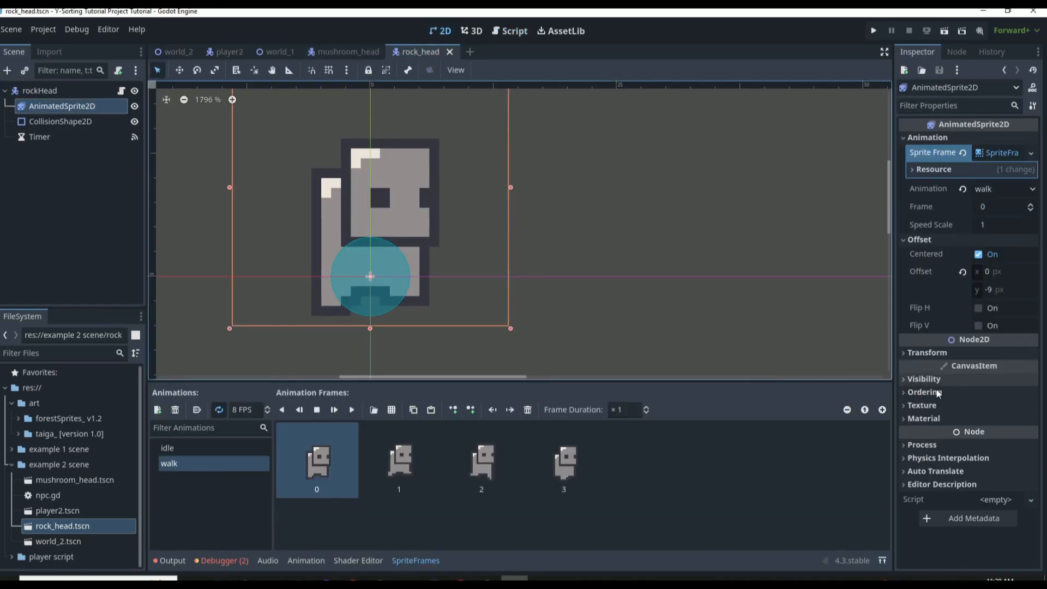
{"action": "left_click", "coordinate": [39, 90]}
{"action": "left_click", "coordinate": [924, 358]}
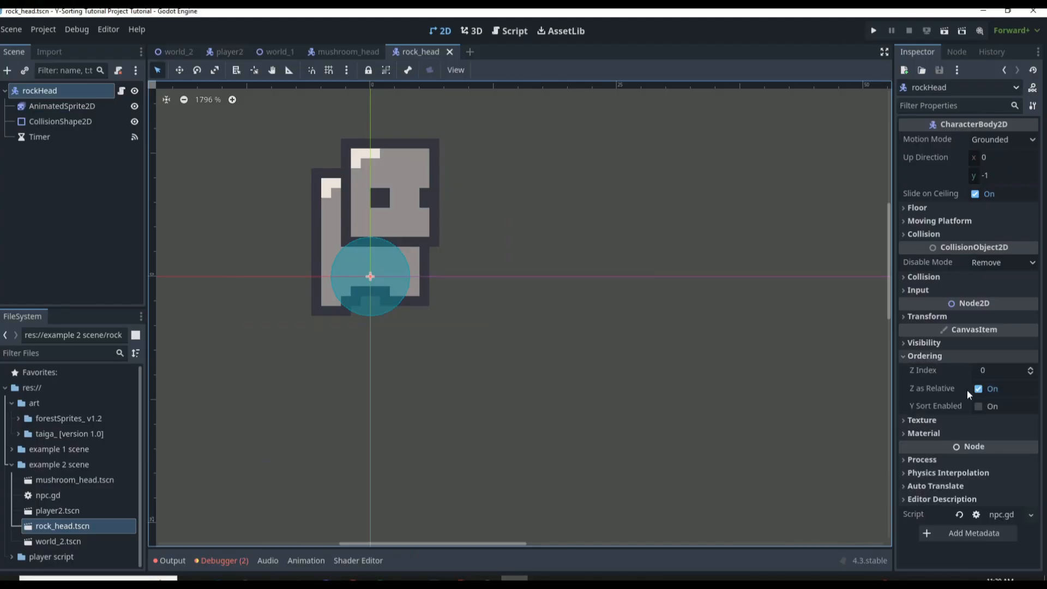
{"action": "key", "text": "ctrl+s"}
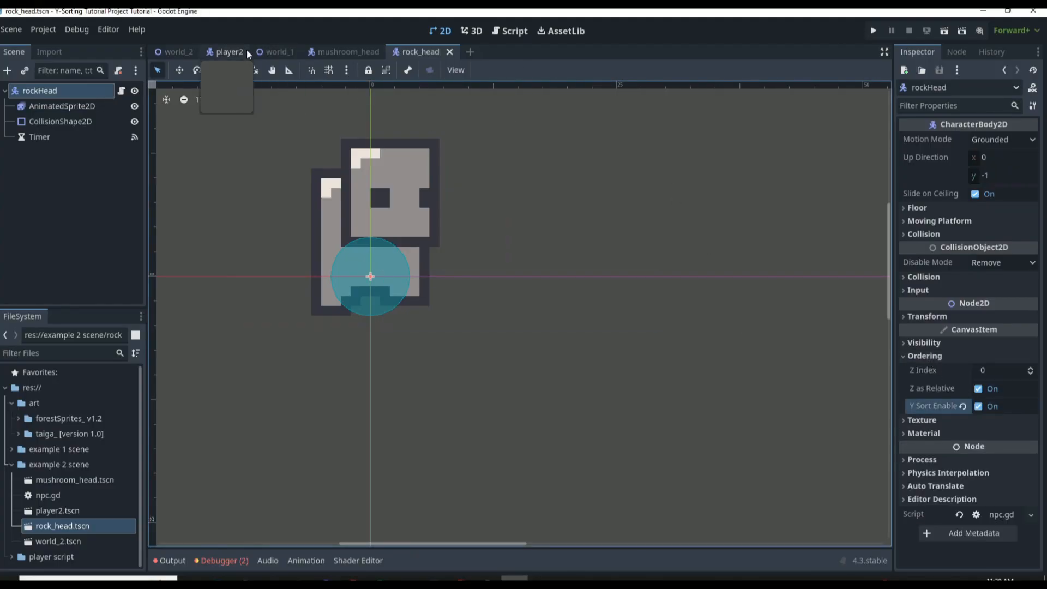
Add a Node2D as a child of y-sortObjects in world_2 and rename it NPCS
{"action": "left_click", "coordinate": [177, 50]}
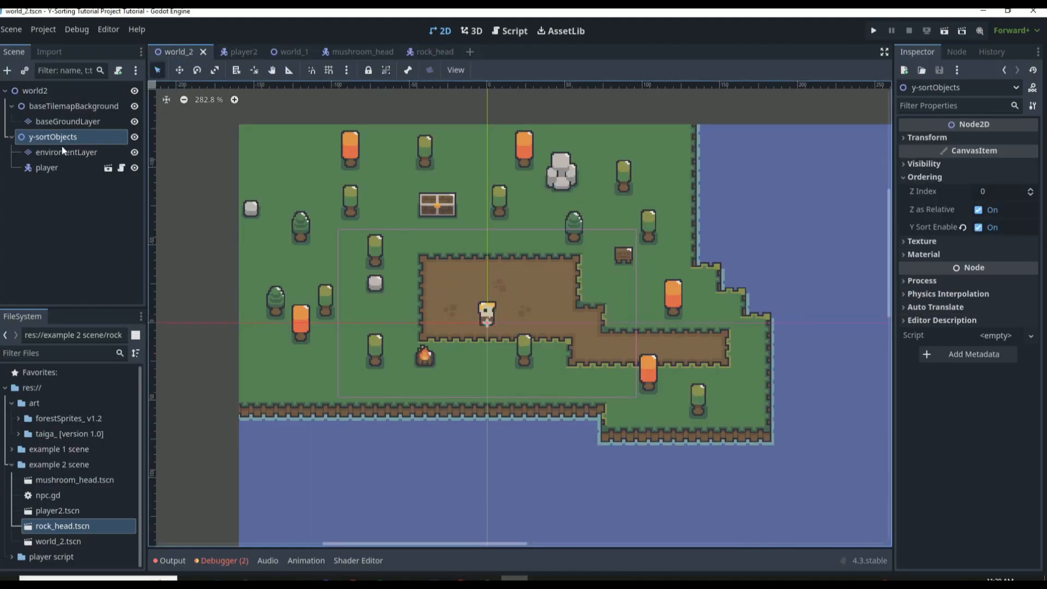
{"action": "left_click", "coordinate": [9, 71]}
{"action": "type", "text": "no"}
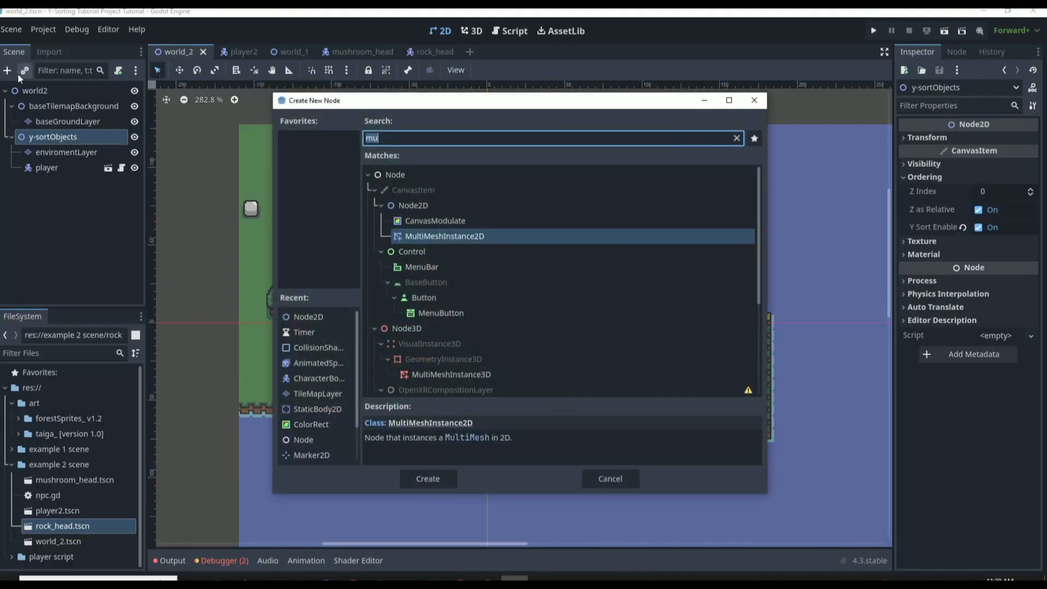
{"action": "type", "text": "de"}
{"action": "key", "text": "Down"}
{"action": "key", "text": "Return"}
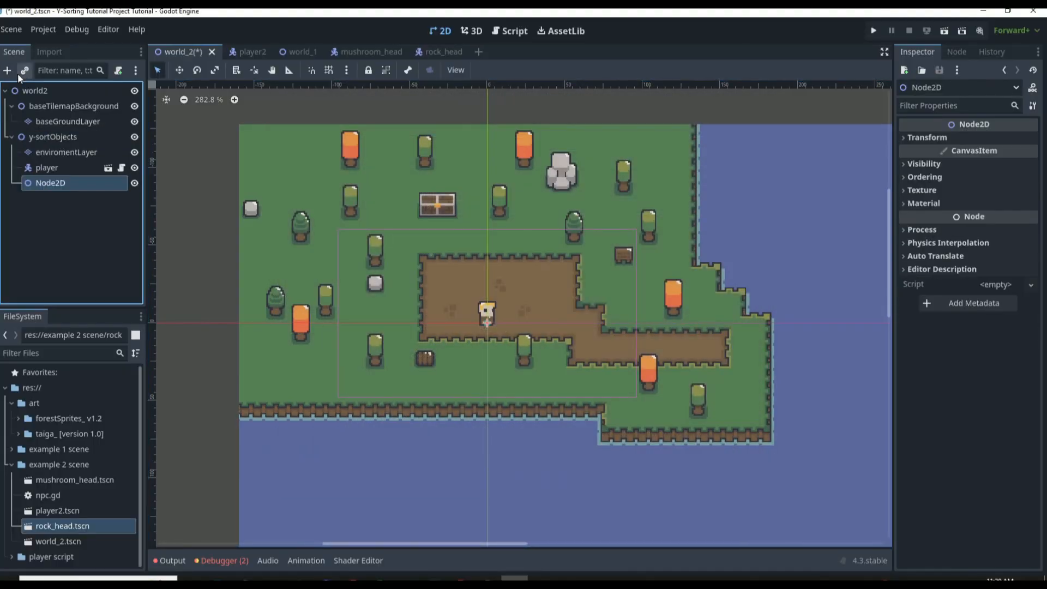
{"action": "double_click", "coordinate": [89, 184]}
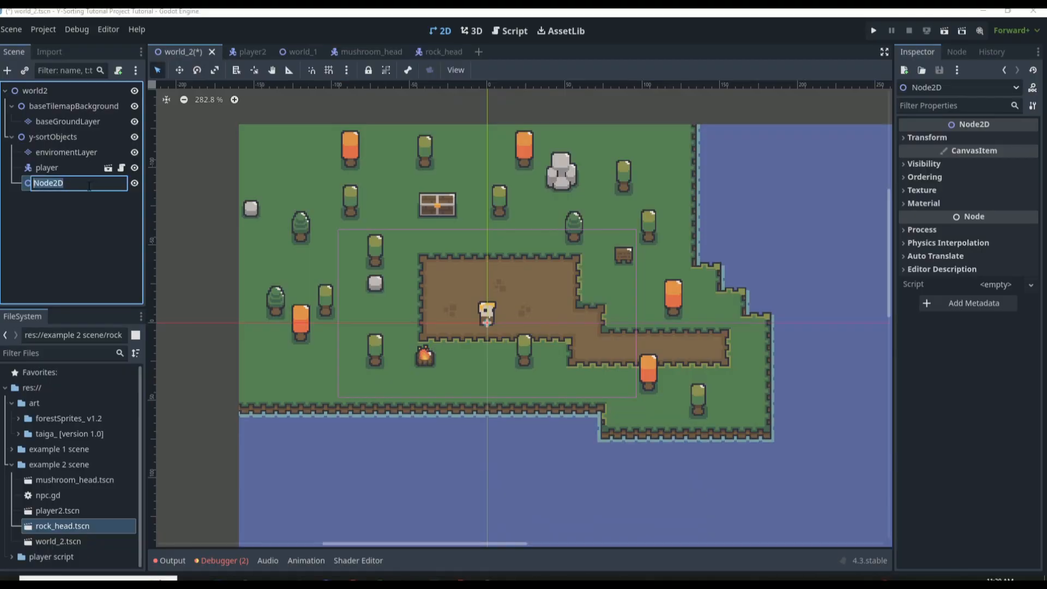
{"action": "type", "text": "NPCS"}
{"action": "key", "text": "Return"}
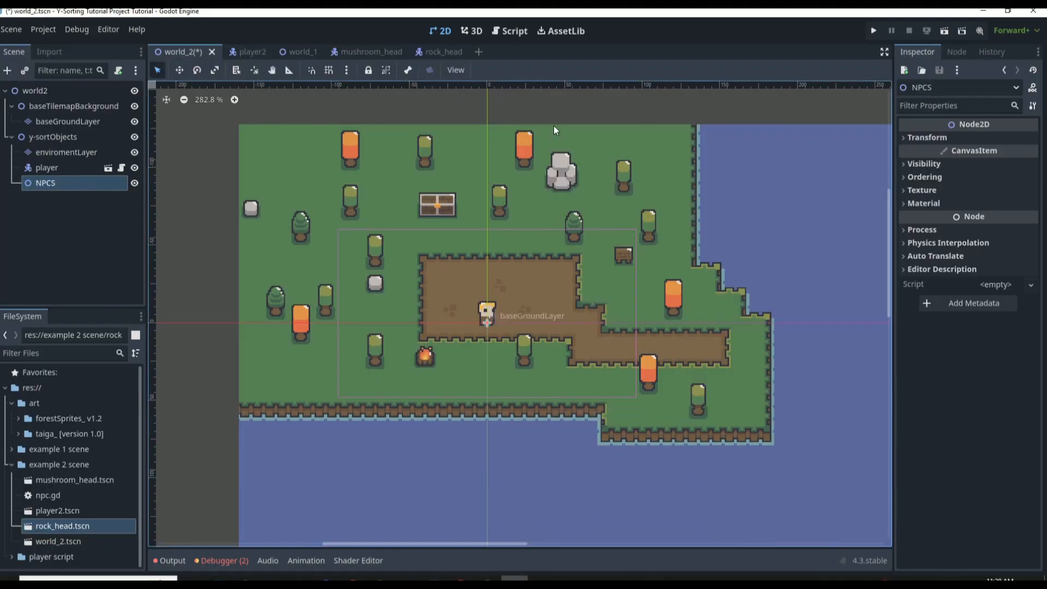
Enable Y Sort in the NPCS node's Ordering properties and save world_2
{"action": "left_click", "coordinate": [921, 176]}
{"action": "left_click", "coordinate": [978, 227]}
{"action": "key", "text": "ctrl+s"}
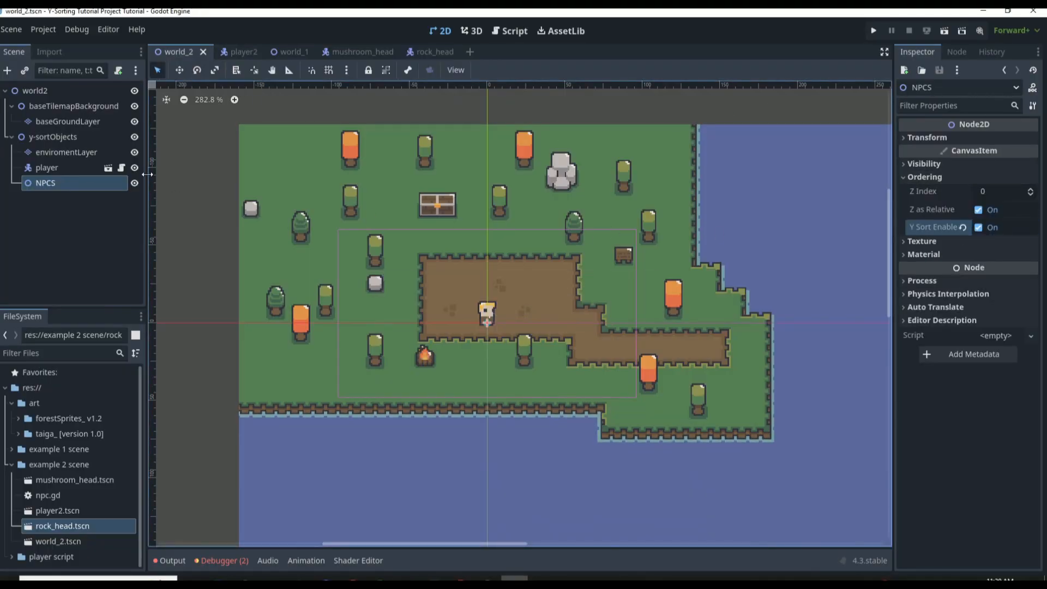
Instantiate the rock_head scene as a child of the NPCS node
{"action": "left_click", "coordinate": [24, 70]}
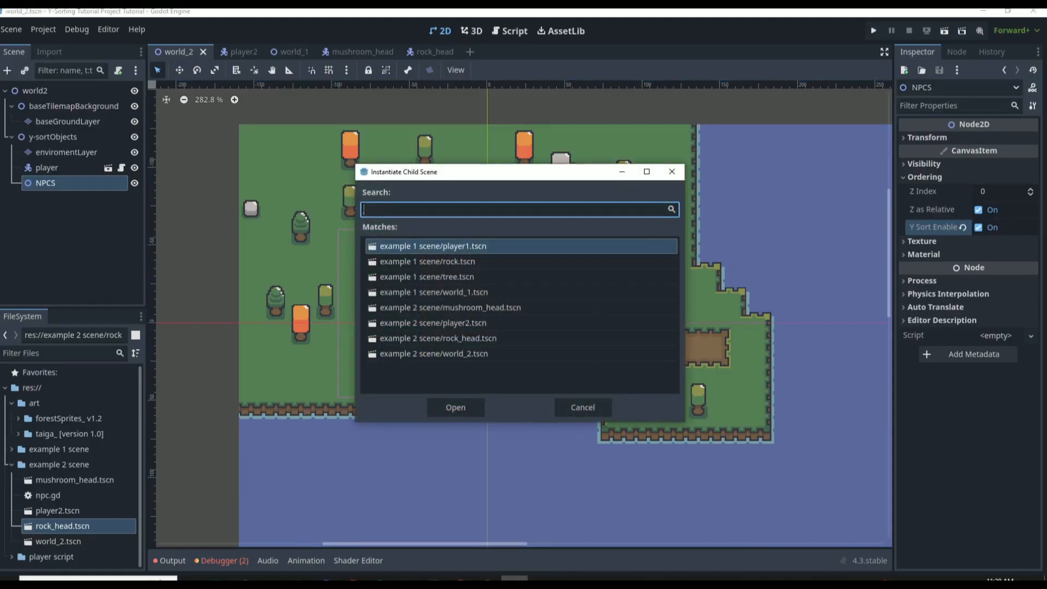
{"action": "type", "text": "rock"}
{"action": "double_click", "coordinate": [400, 262]}
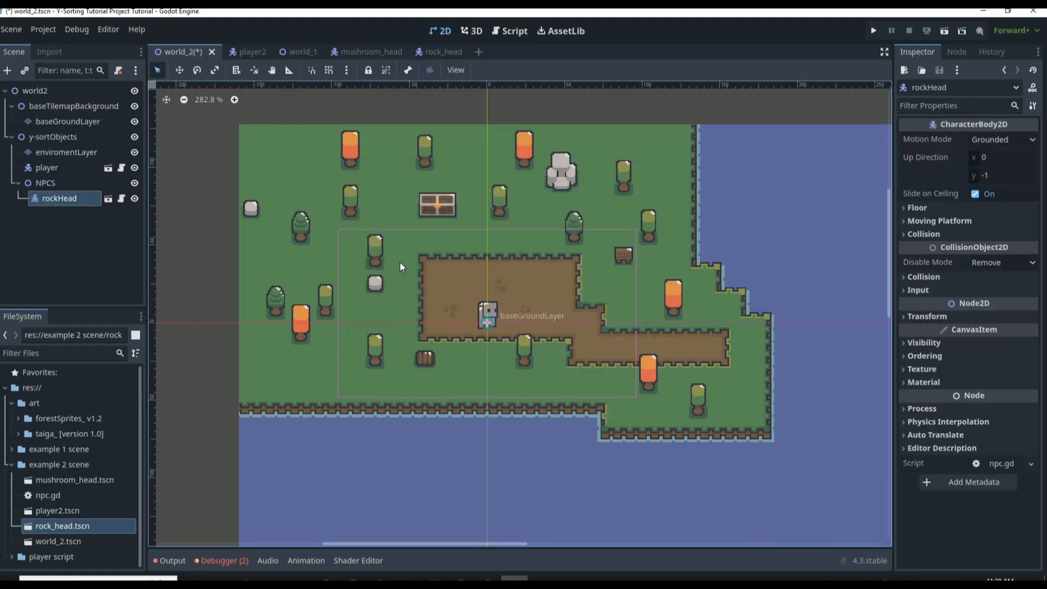
Instantiate mushroom_head under NPCS, place rockHead beside the large boulder and mushroomHead beside the pine near the western edge, and save world_2
{"action": "left_click", "coordinate": [52, 183]}
{"action": "left_click", "coordinate": [8, 70]}
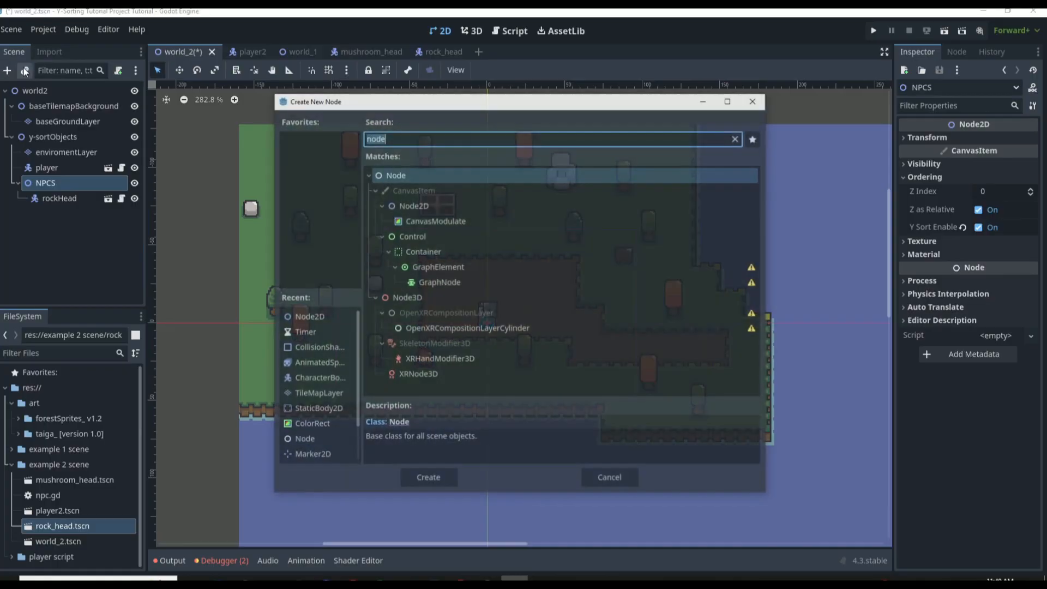
{"action": "left_click", "coordinate": [709, 97]}
{"action": "left_click", "coordinate": [27, 72]}
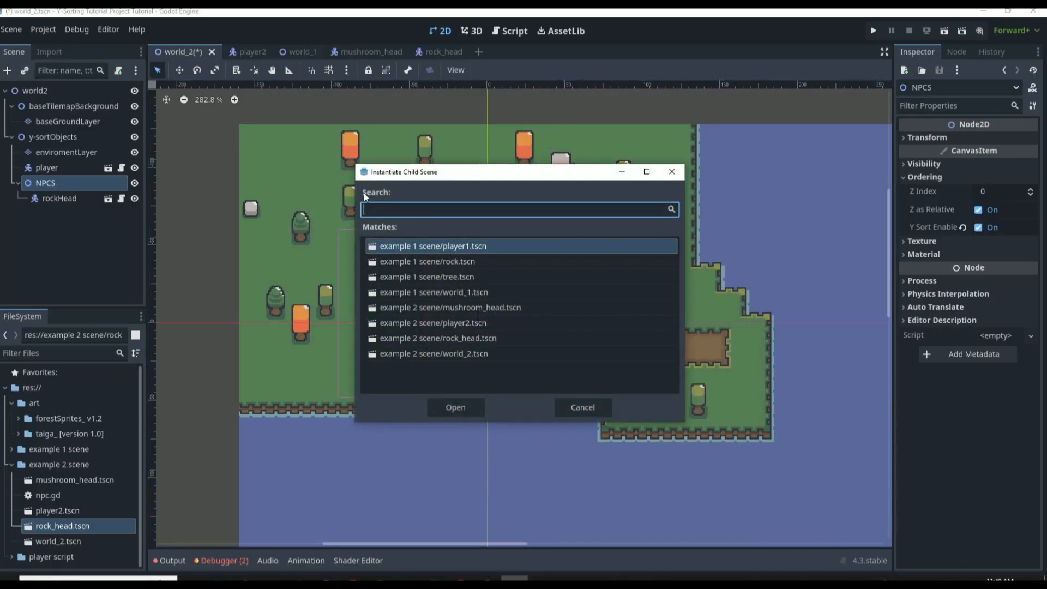
{"action": "type", "text": "mushroom"}
{"action": "key", "text": "Return"}
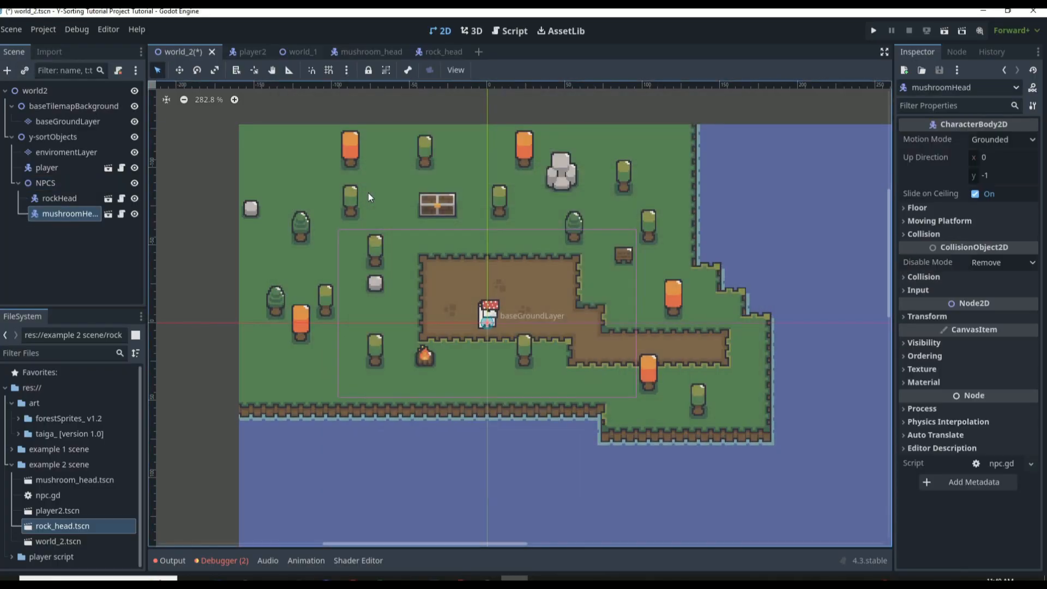
{"action": "left_click_drag", "start_coordinate": [483, 302], "coordinate": [539, 188]}
{"action": "key", "text": "ctrl+s"}
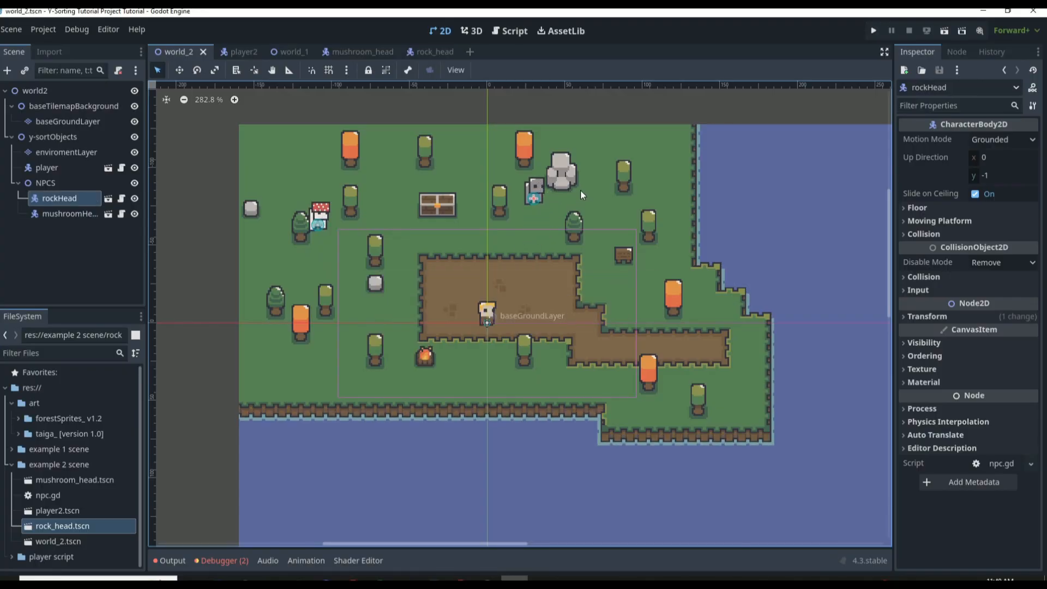
Run the world_2 scene and walk the player up from the dirt area toward the chest and both NPCs
{"action": "key", "text": "F6"}
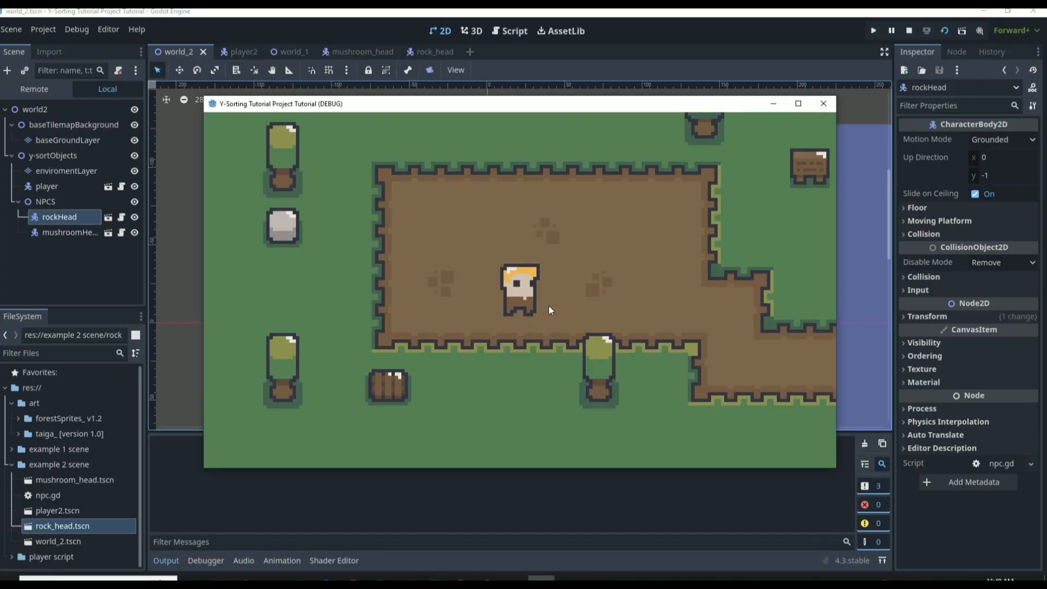
{"action": "key", "text": "Up"}
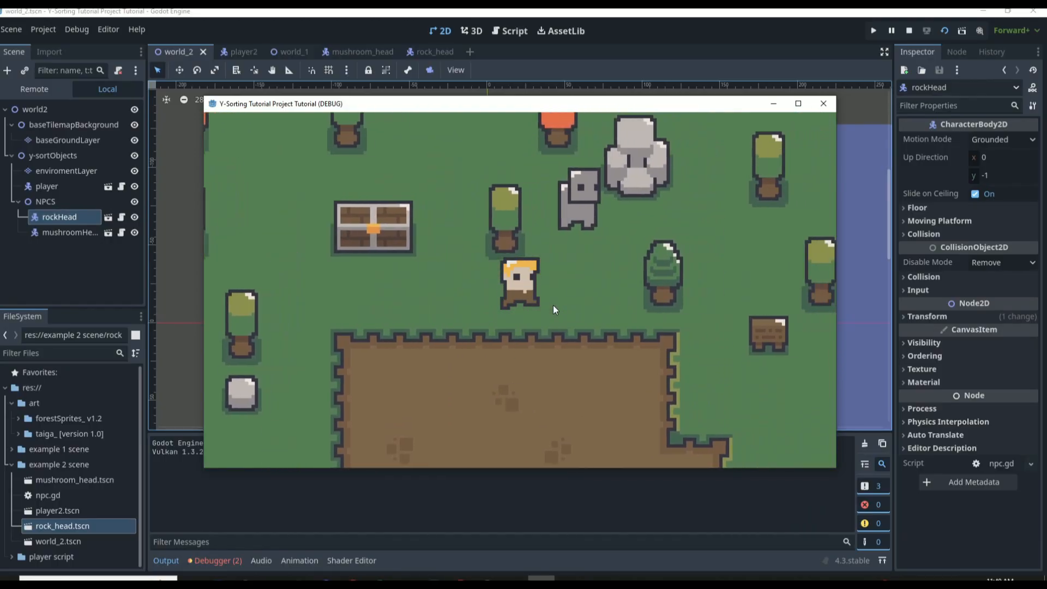
{"action": "key", "text": "Left"}
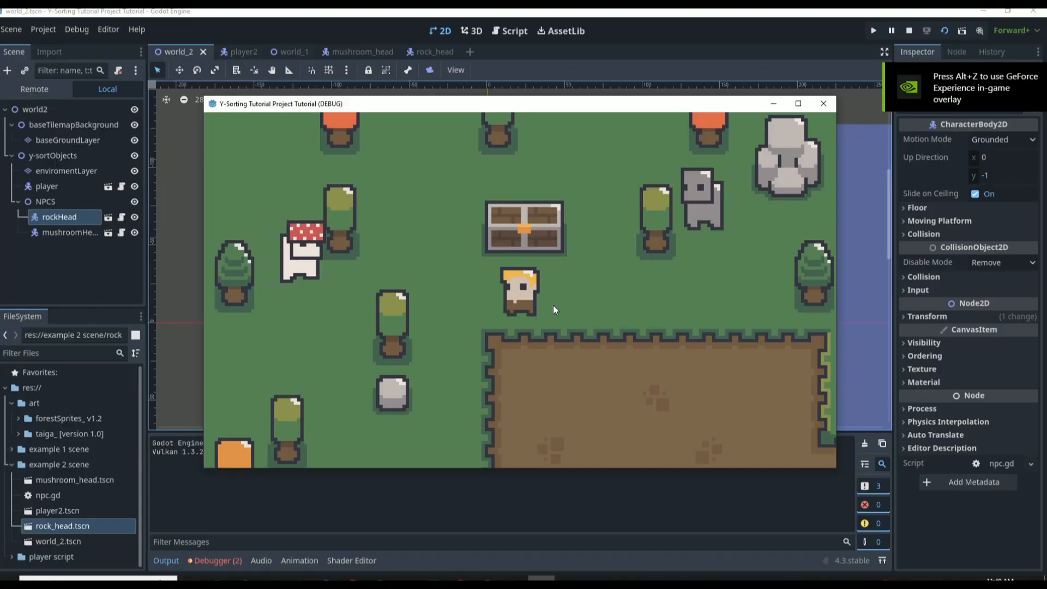
{"action": "key", "text": "Right"}
{"action": "key", "text": "Up"}
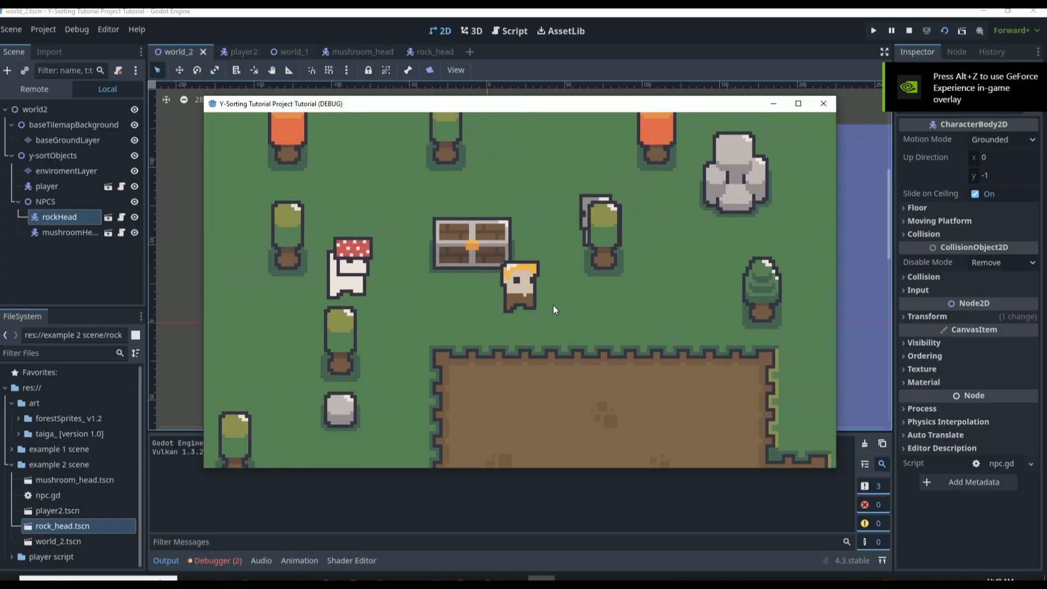
{"action": "key", "text": "Down"}
{"action": "key", "text": "Left"}
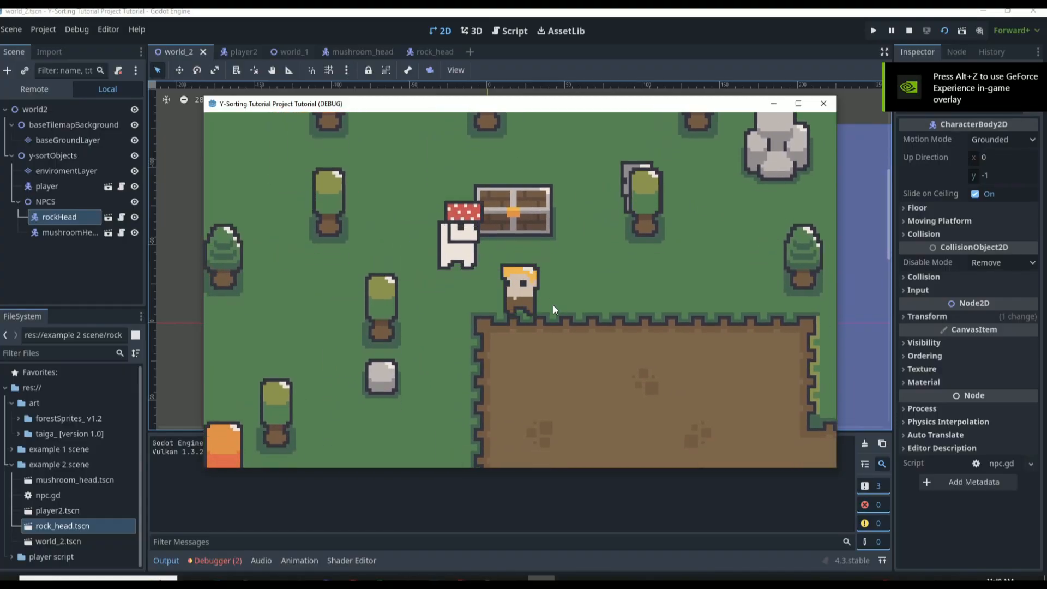
Walk the player in front of, behind and around the mushroomHead NPC to check their Y-sorted draw order
{"action": "key", "text": "Right"}
{"action": "key", "text": "Up"}
{"action": "key", "text": "Left"}
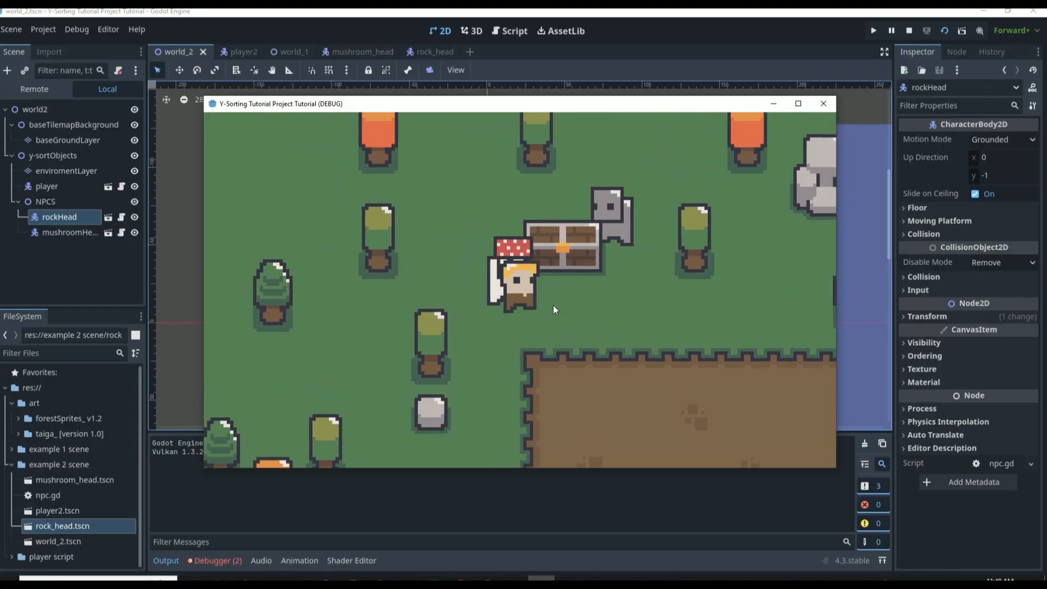
{"action": "key", "text": "Right"}
{"action": "key", "text": "Up"}
{"action": "key", "text": "Left"}
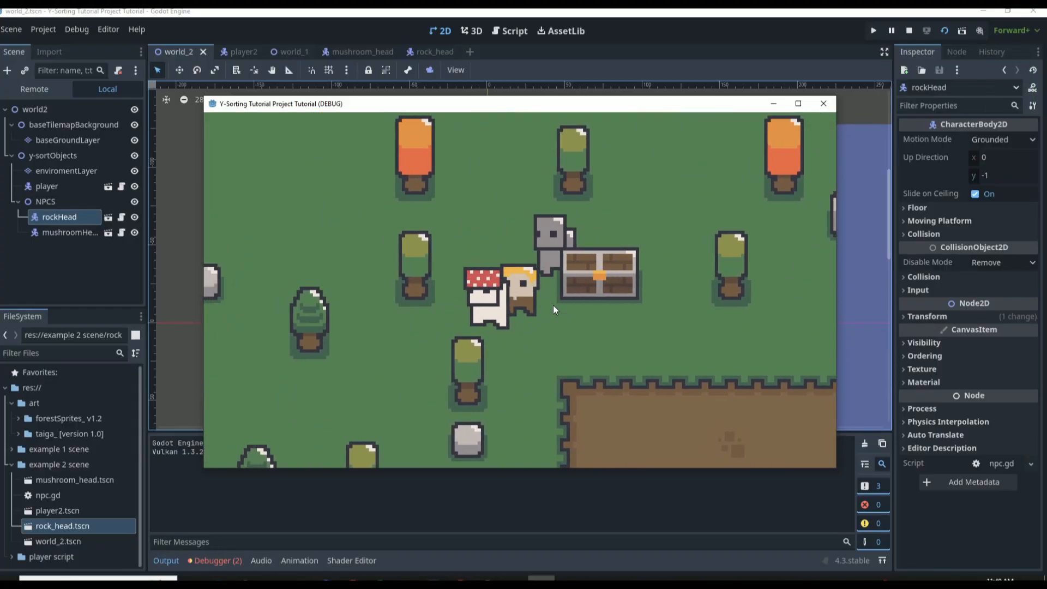
{"action": "key", "text": "Up"}
{"action": "key", "text": "Left"}
{"action": "key", "text": "Down"}
{"action": "key", "text": "Left"}
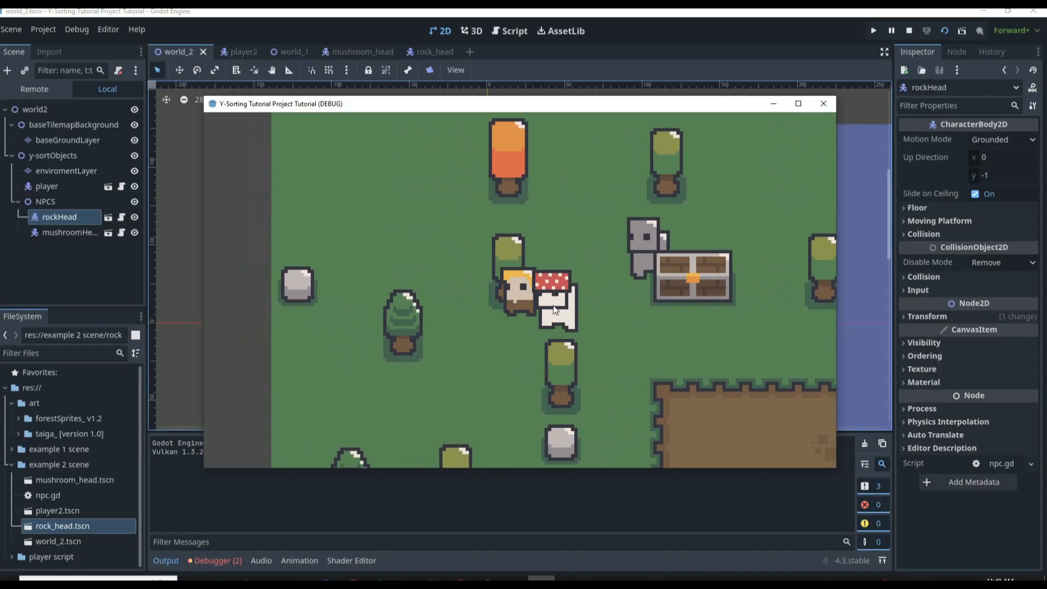
{"action": "key", "text": "Right"}
{"action": "key", "text": "Down"}
{"action": "key", "text": "Left"}
{"action": "key", "text": "Left"}
{"action": "key", "text": "Up"}
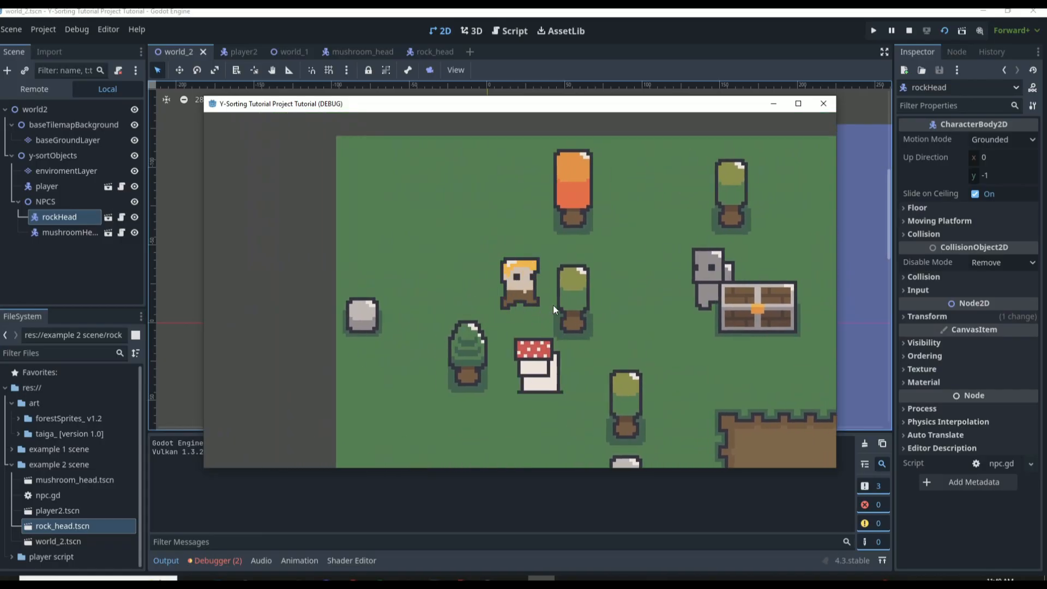
Walk the player around the chest, the rockHead NPC and nearby tree to check their draw order, and close the game
{"action": "key", "text": "Right"}
{"action": "key", "text": "Up"}
{"action": "key", "text": "Right"}
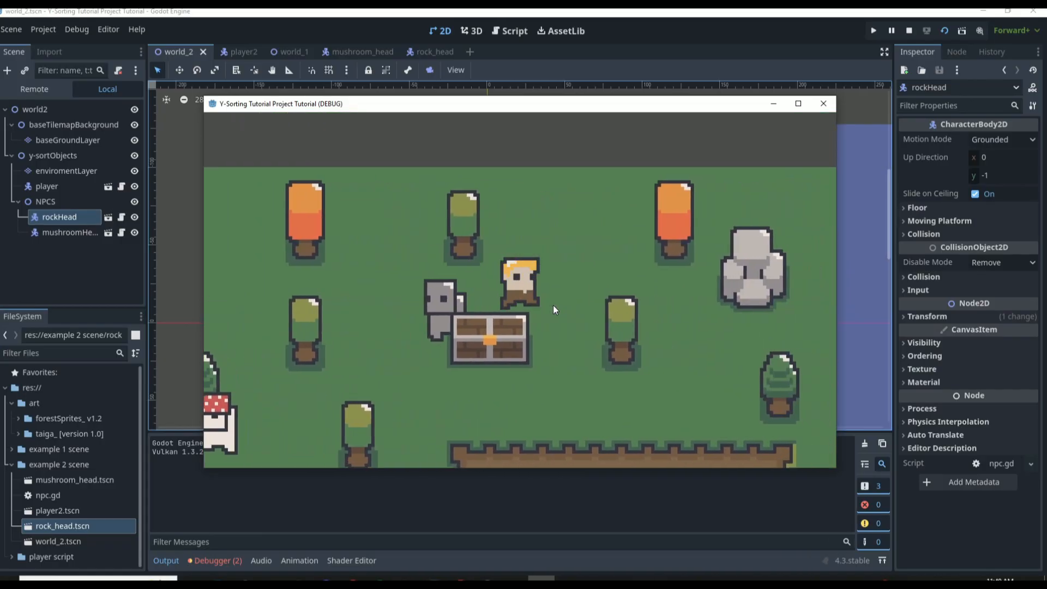
{"action": "key", "text": "Down"}
{"action": "key", "text": "Left"}
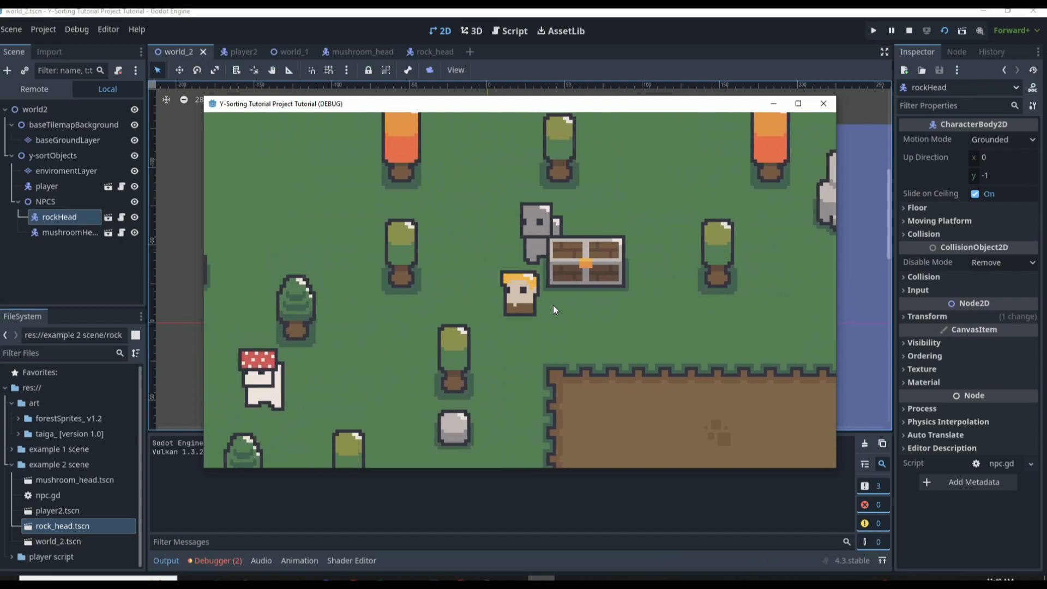
{"action": "key", "text": "Left"}
{"action": "key", "text": "Up"}
{"action": "key", "text": "Right"}
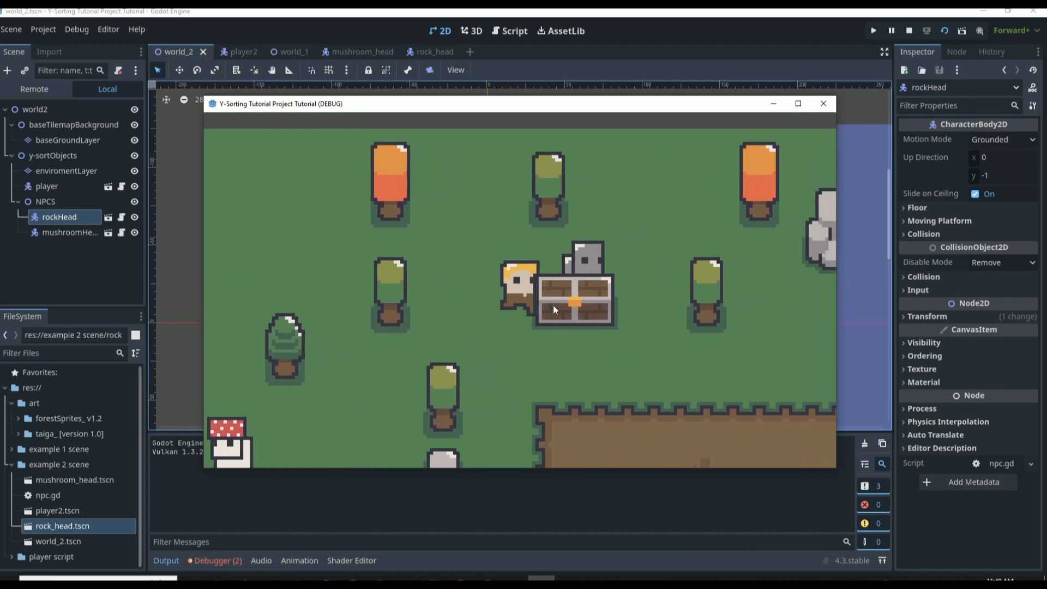
{"action": "key", "text": "Up"}
{"action": "key", "text": "Right"}
{"action": "key", "text": "Down"}
{"action": "key", "text": "Right"}
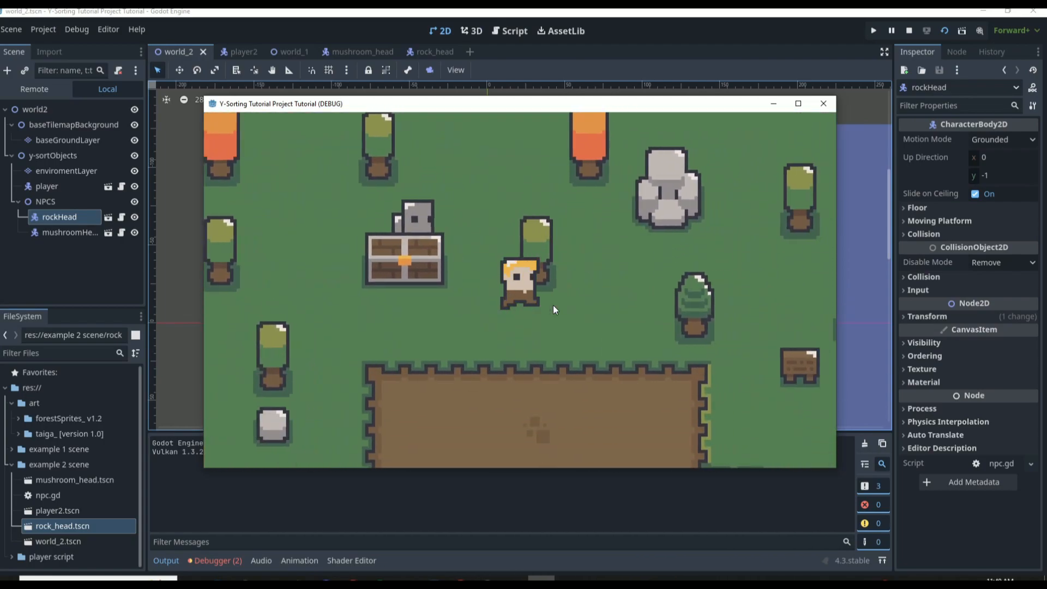
{"action": "key", "text": "Left"}
{"action": "key", "text": "Up"}
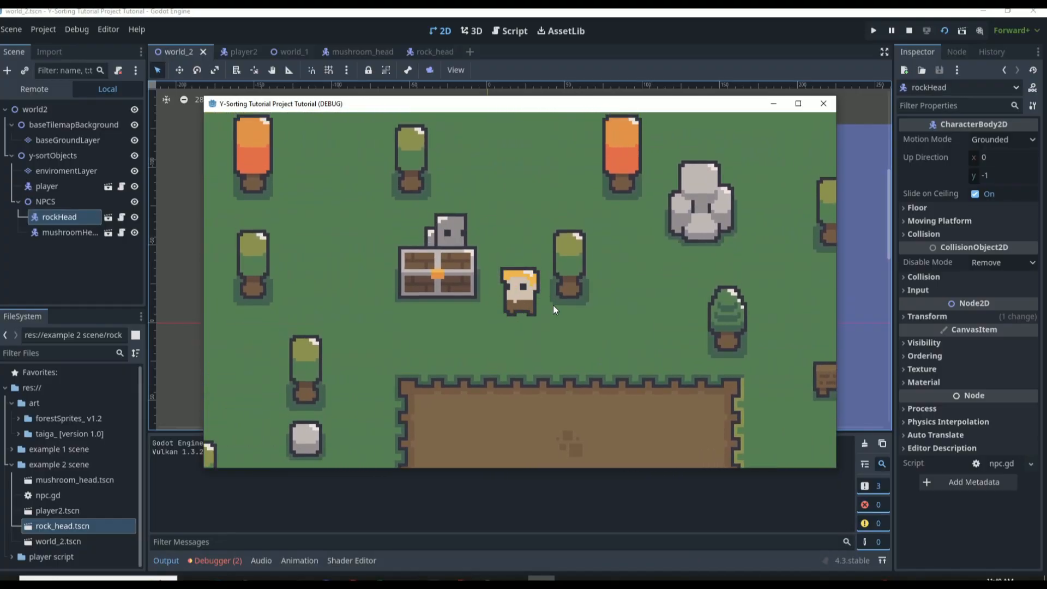
{"action": "left_click", "coordinate": [823, 103]}
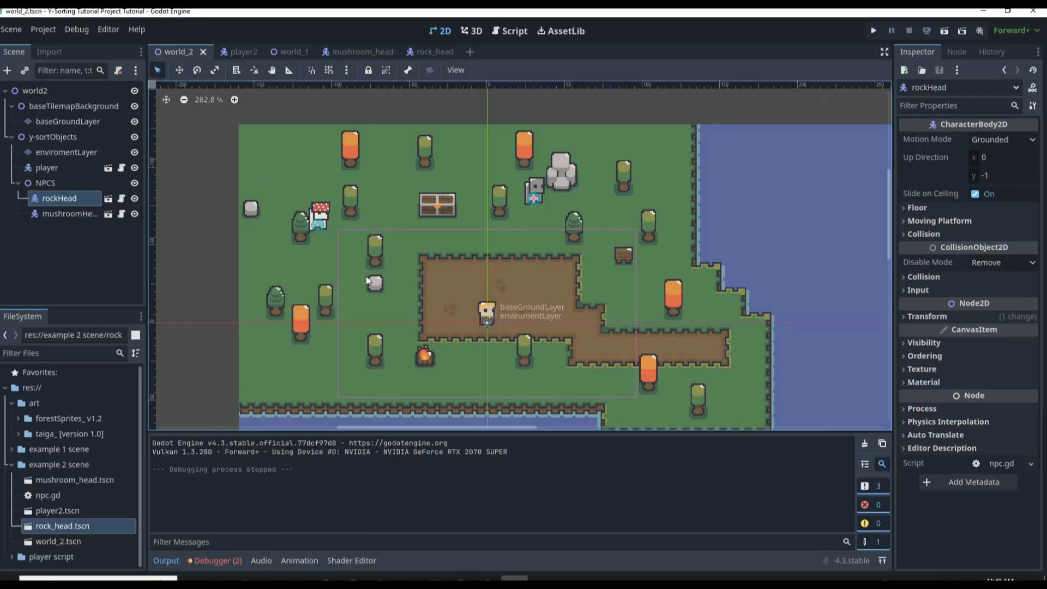
Review the Ordering properties of the y-sortObjects and NPCS nodes and look over the world_2 map
{"action": "left_click", "coordinate": [82, 135]}
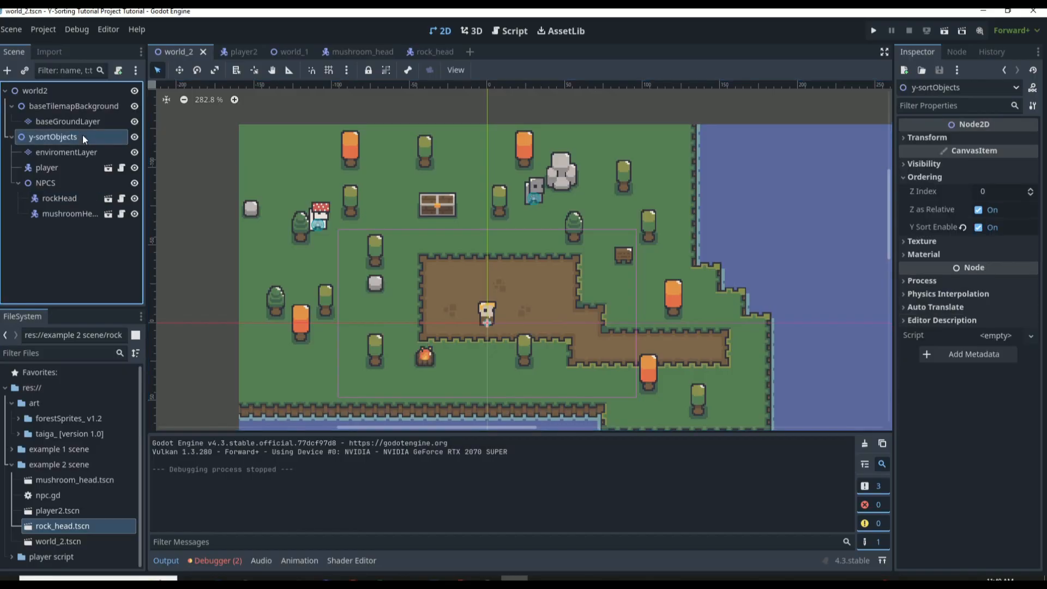
{"action": "left_click", "coordinate": [77, 180]}
{"action": "left_click", "coordinate": [18, 183]}
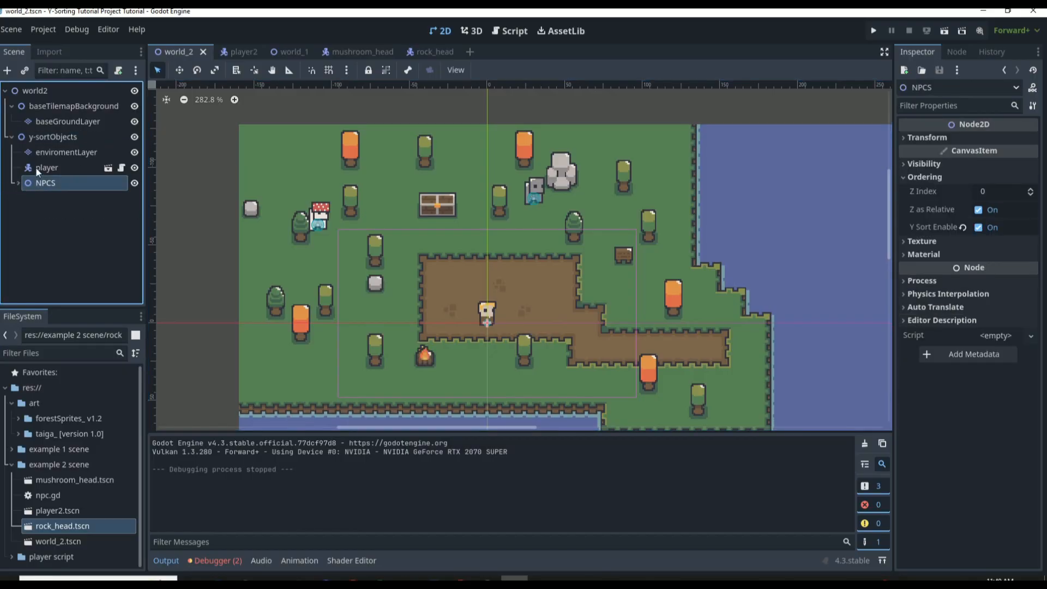
{"action": "left_click", "coordinate": [43, 137]}
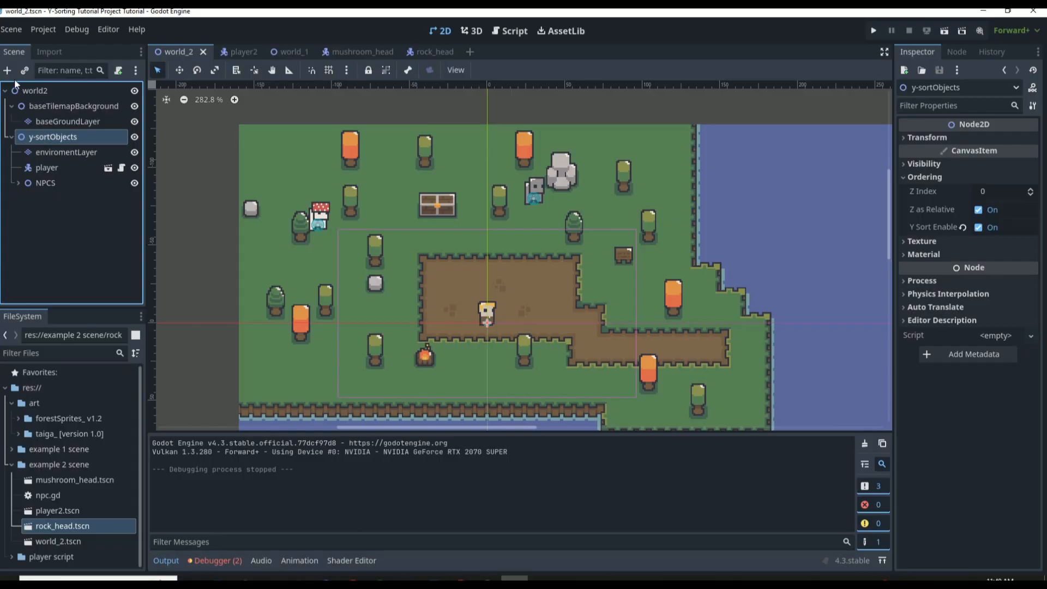
{"action": "right_click", "coordinate": [43, 134]}
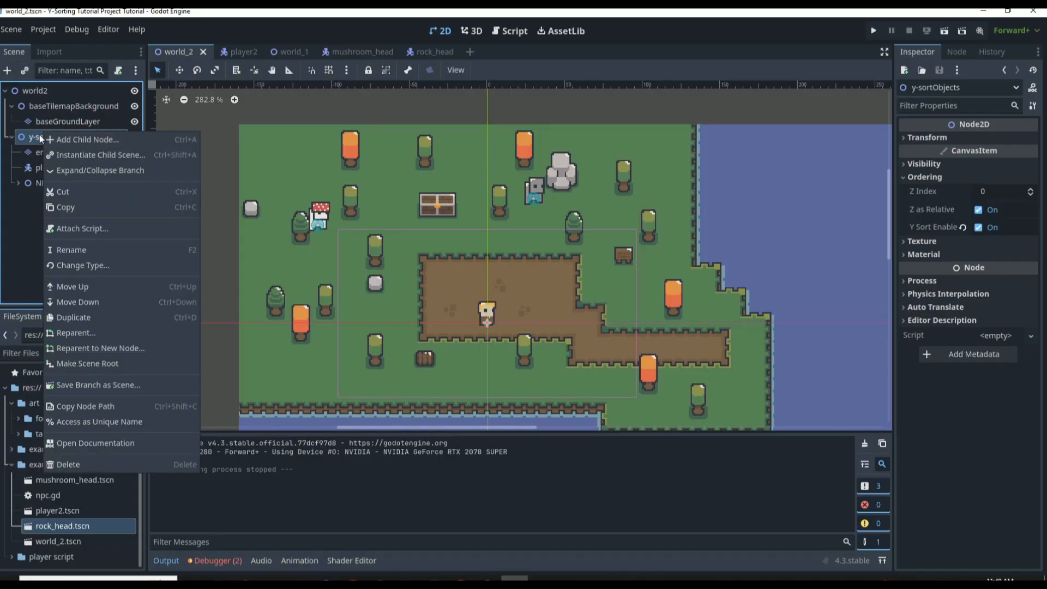
{"action": "left_click", "coordinate": [32, 205]}
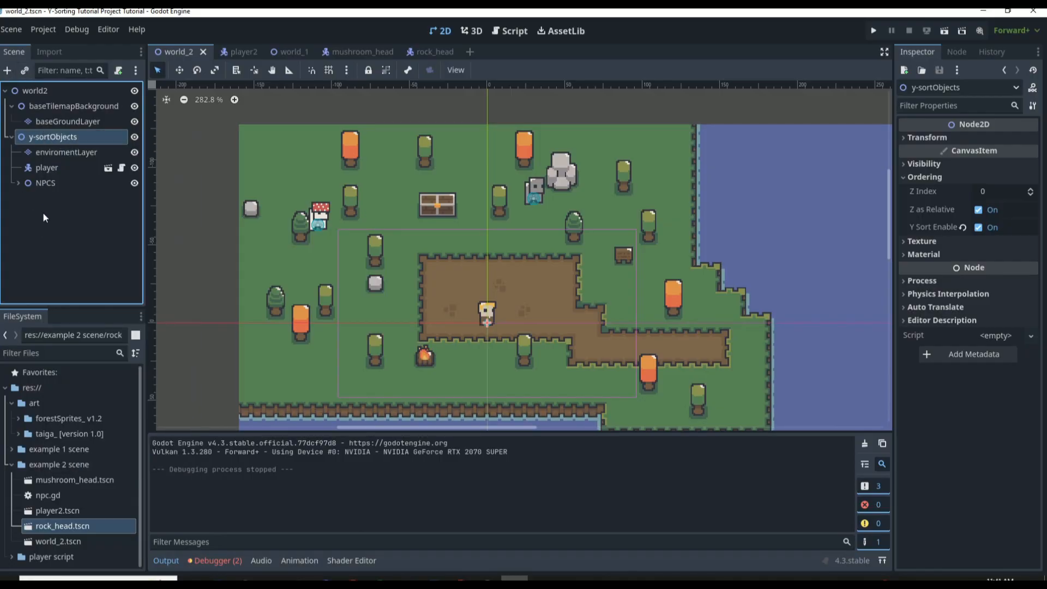
{"action": "scroll", "coordinate": [526, 257], "scroll_direction": "down", "scroll_amount": 8}
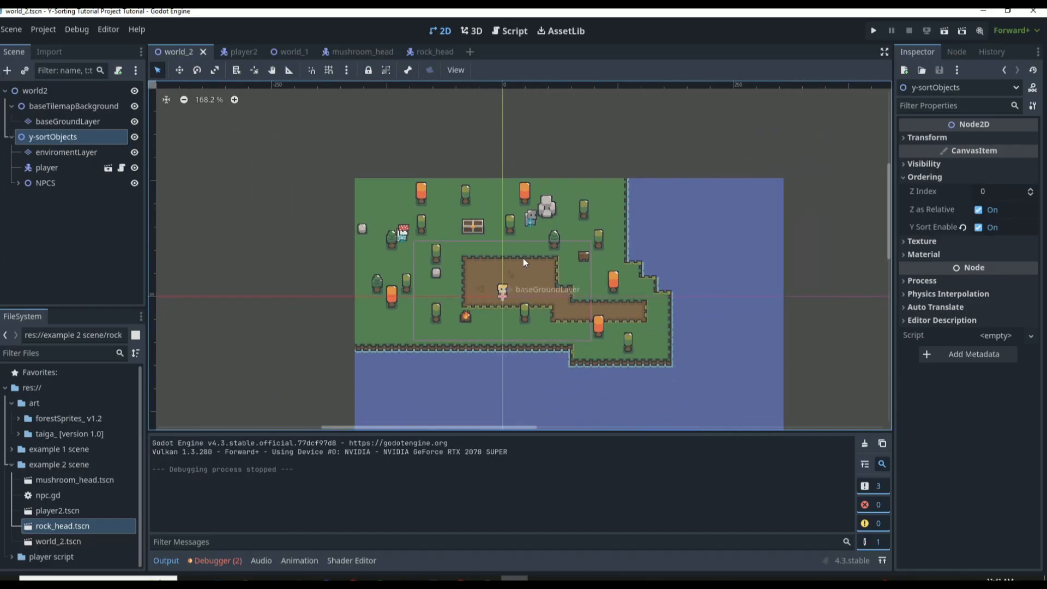
{"action": "scroll", "coordinate": [529, 364], "scroll_direction": "up", "scroll_amount": 8}
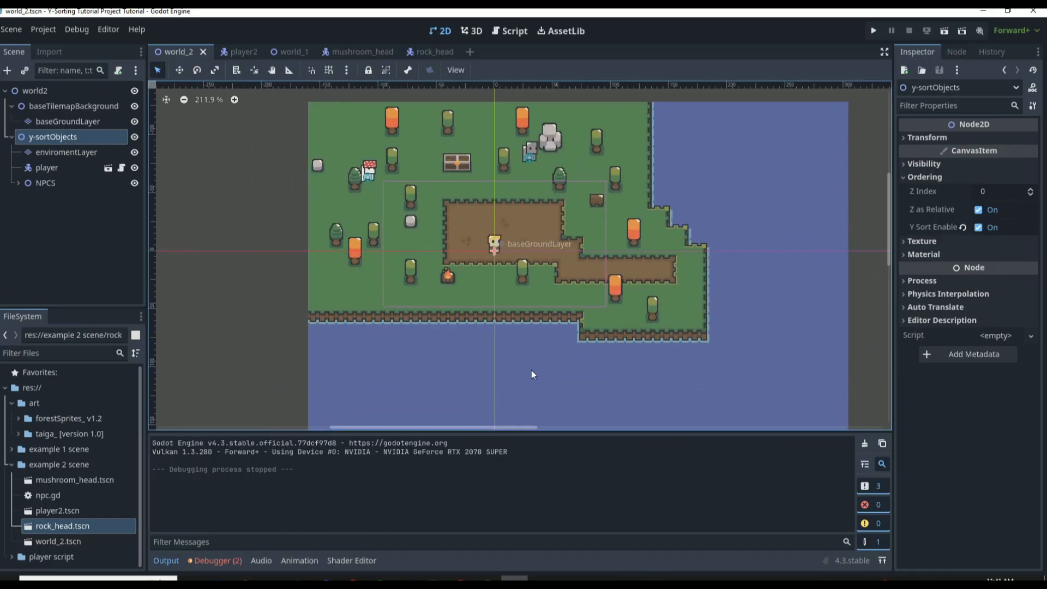
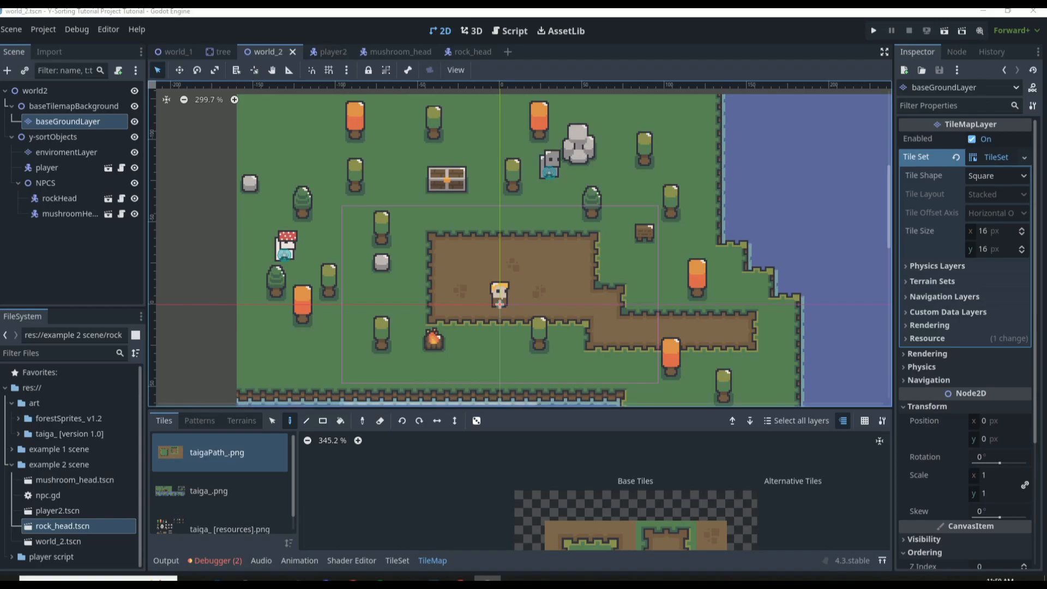
In the world_1 scene, move the selected tree node down to position x 12, y -15 px
{"action": "left_click", "coordinate": [177, 55]}
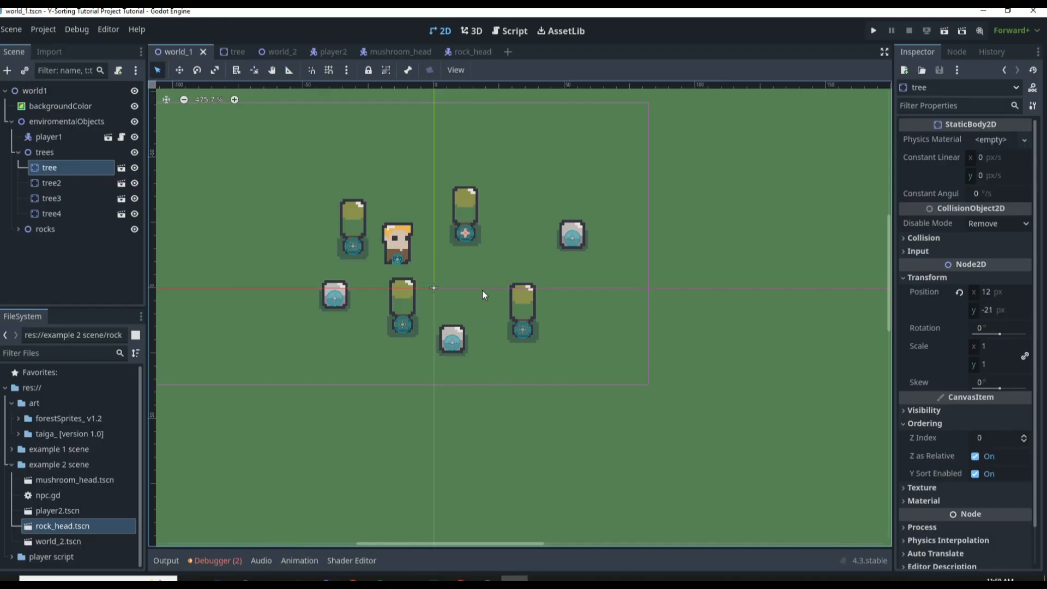
{"action": "left_click_drag", "start_coordinate": [490, 261], "coordinate": [491, 276], "text": "alt"}
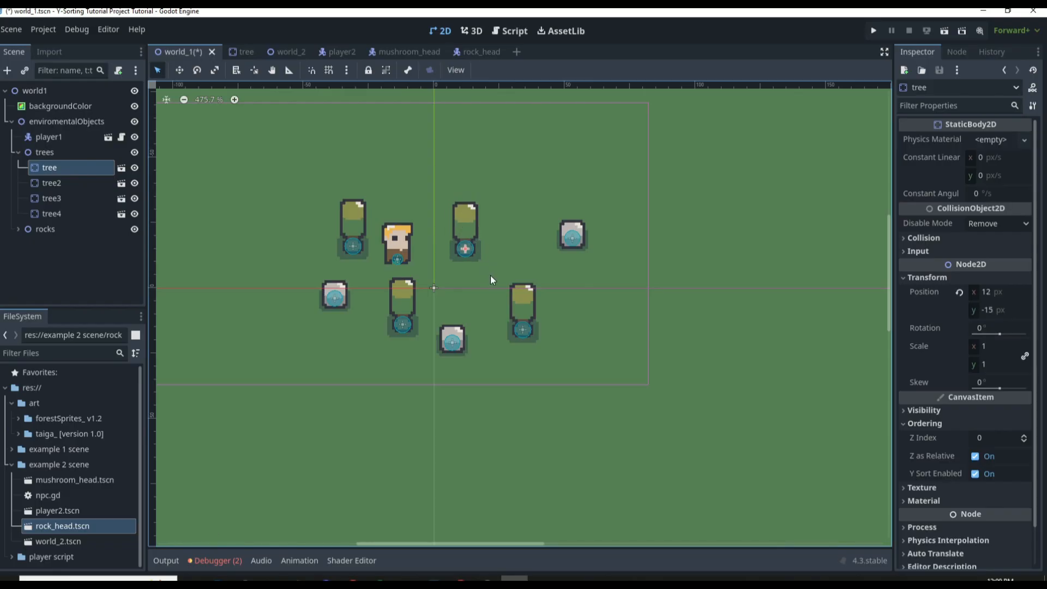
Look over the world_2 map and compare the Ordering properties of the y-sortObjects and NPCS nodes, also checking the enviromentLayer node
{"action": "left_click", "coordinate": [293, 54]}
{"action": "scroll", "coordinate": [670, 200], "scroll_direction": "up", "scroll_amount": 3}
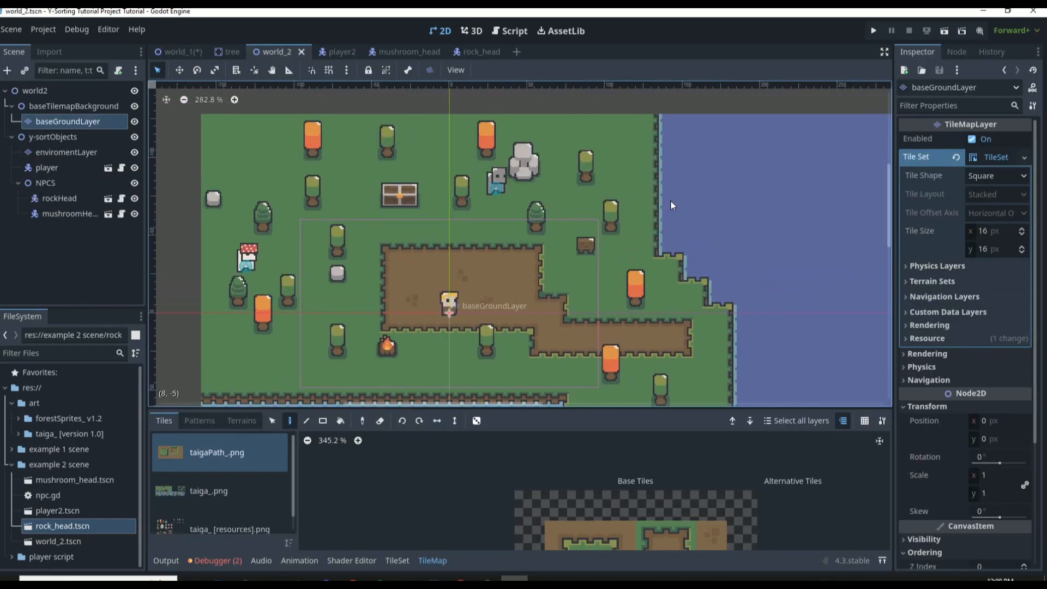
{"action": "scroll", "coordinate": [365, 220], "scroll_direction": "down", "scroll_amount": 4}
{"action": "scroll", "coordinate": [367, 294], "scroll_direction": "up", "scroll_amount": 2}
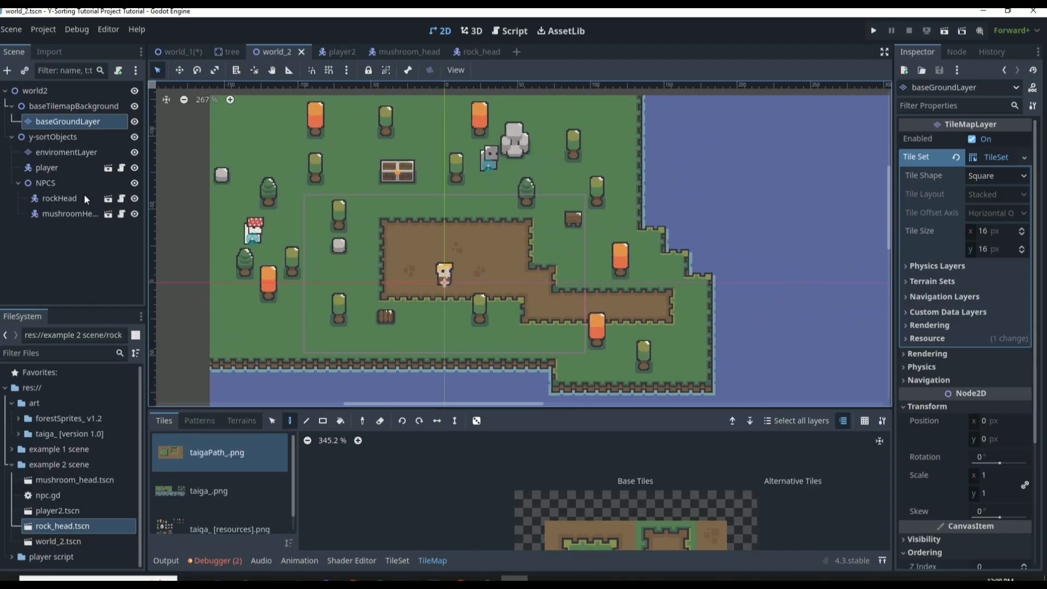
{"action": "left_click", "coordinate": [75, 154]}
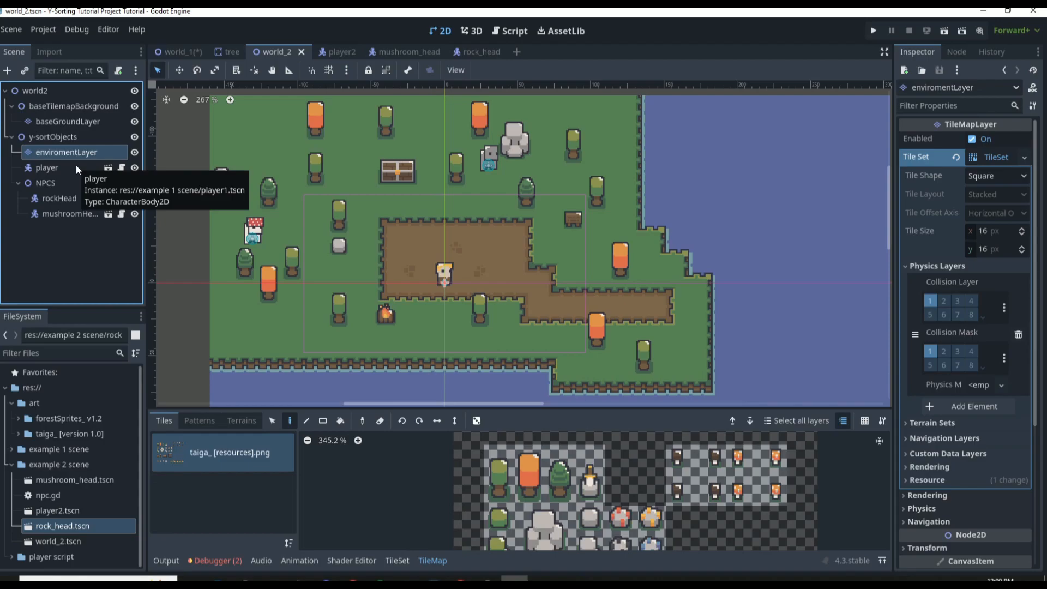
{"action": "left_click", "coordinate": [52, 138]}
{"action": "left_click", "coordinate": [55, 184]}
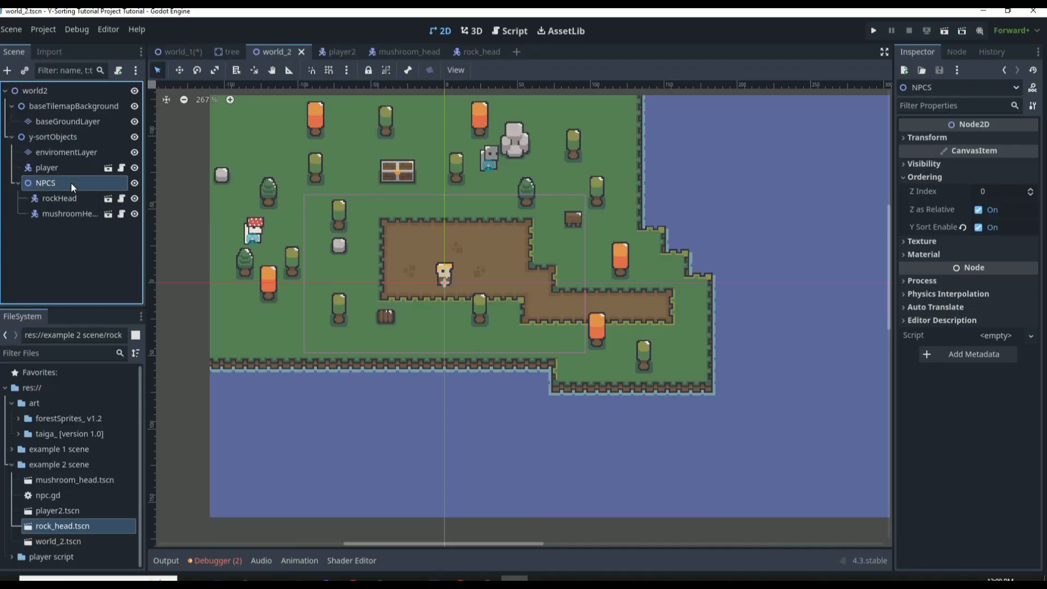
{"action": "left_click", "coordinate": [74, 137]}
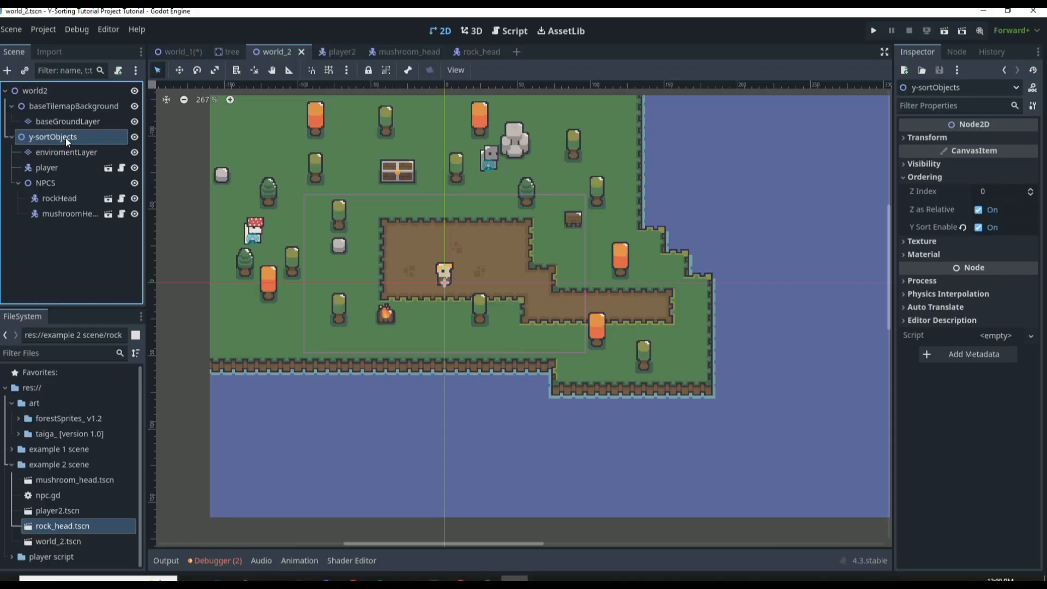
{"action": "left_click", "coordinate": [66, 182]}
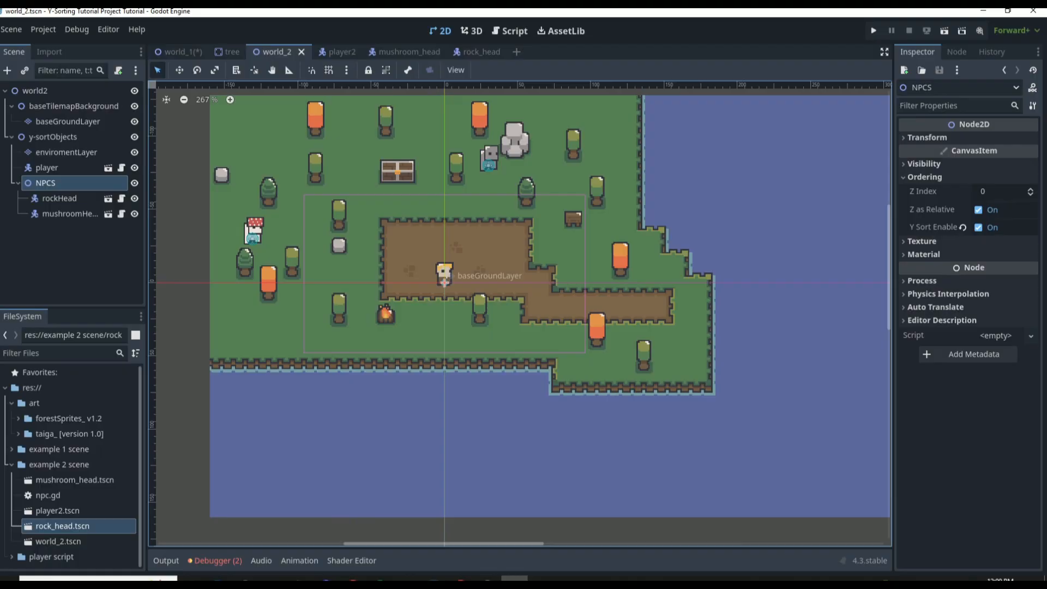
{"action": "left_click", "coordinate": [92, 137]}
{"action": "left_click", "coordinate": [75, 182]}
Run the world_2 scene, walk the player up to the rockHead NPC and back to check draw order, and close the game
{"action": "key", "text": "F6"}
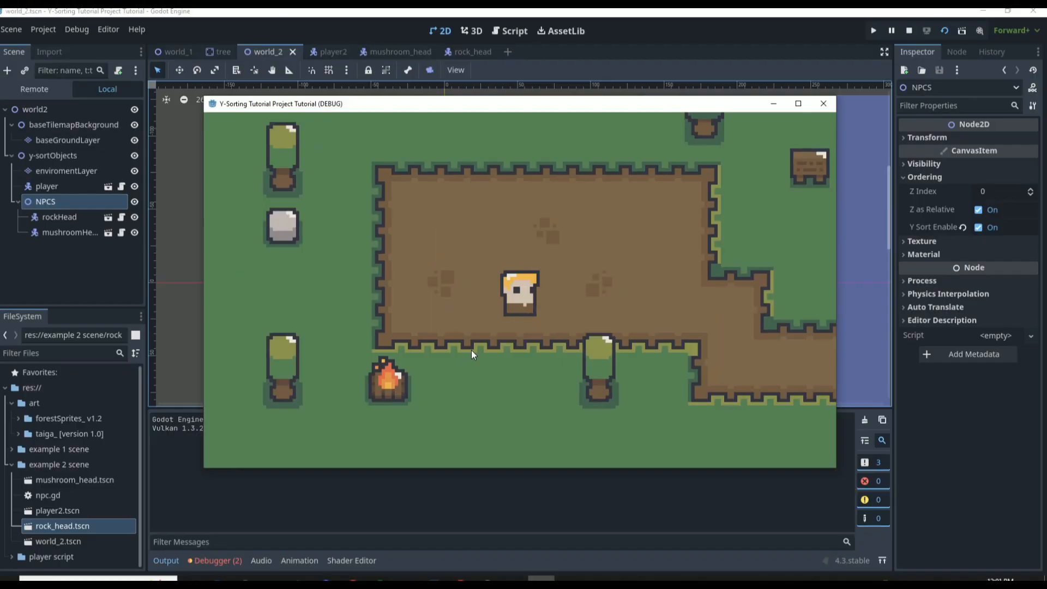
{"action": "key", "text": "Up"}
{"action": "key", "text": "Right"}
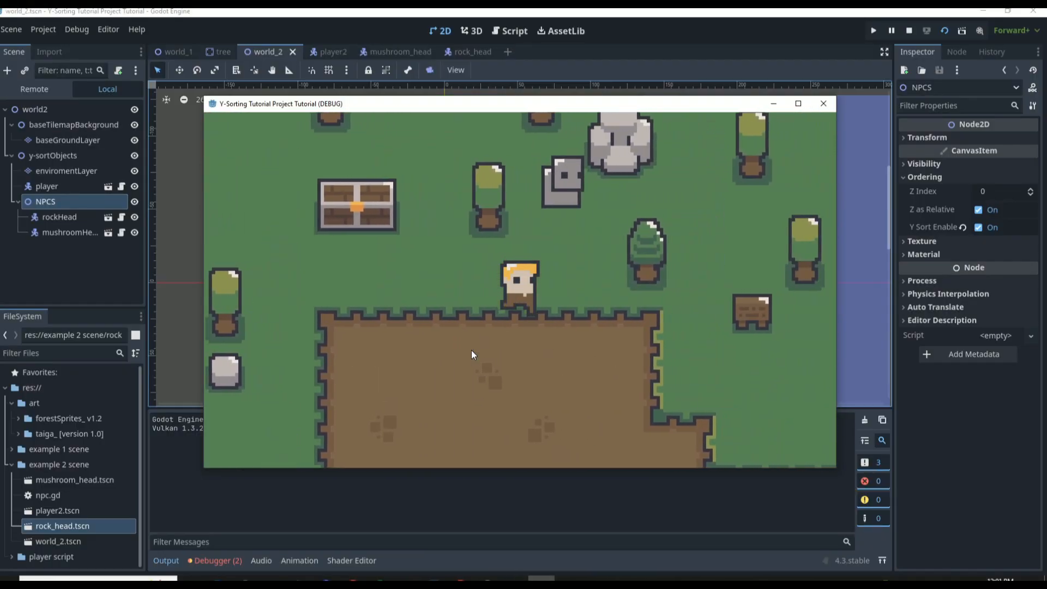
{"action": "key", "text": "Up"}
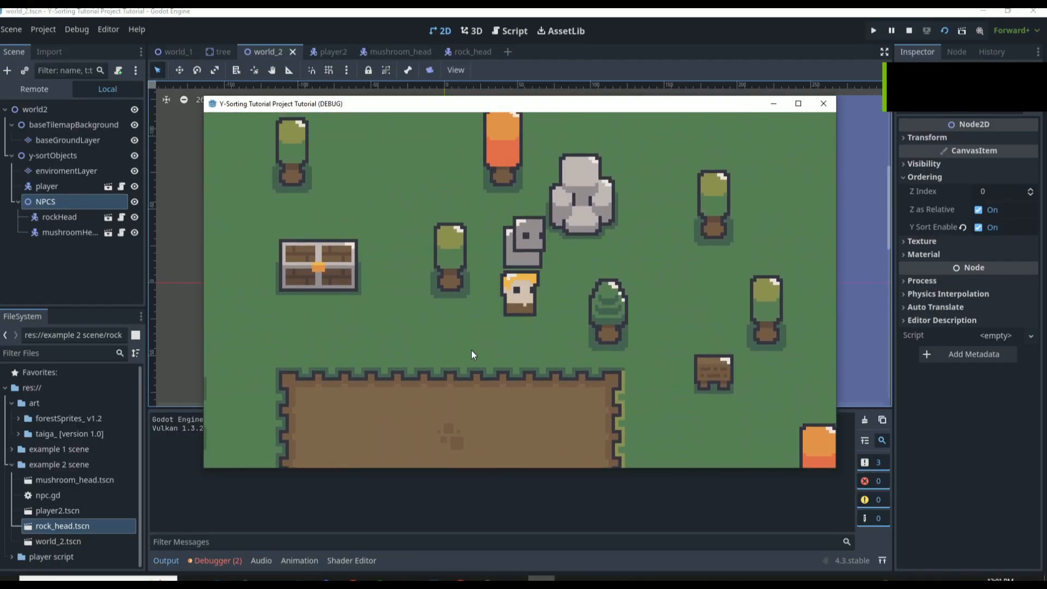
{"action": "key", "text": "Down"}
{"action": "key", "text": "Left"}
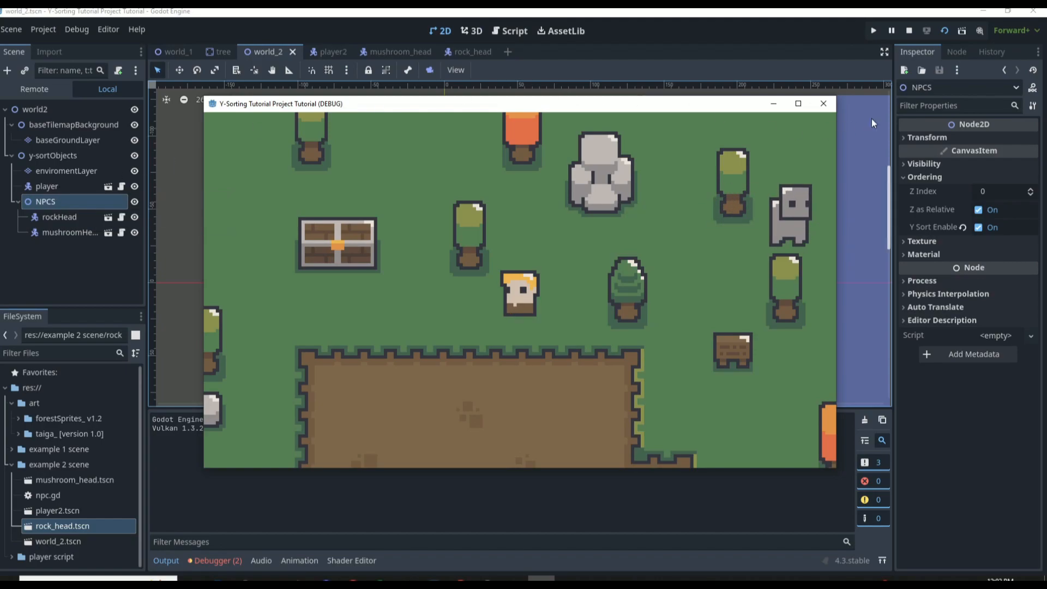
{"action": "left_click", "coordinate": [831, 105]}
Open the tree scene and inspect the Ordering properties of its root tree node
{"action": "left_click", "coordinate": [206, 57]}
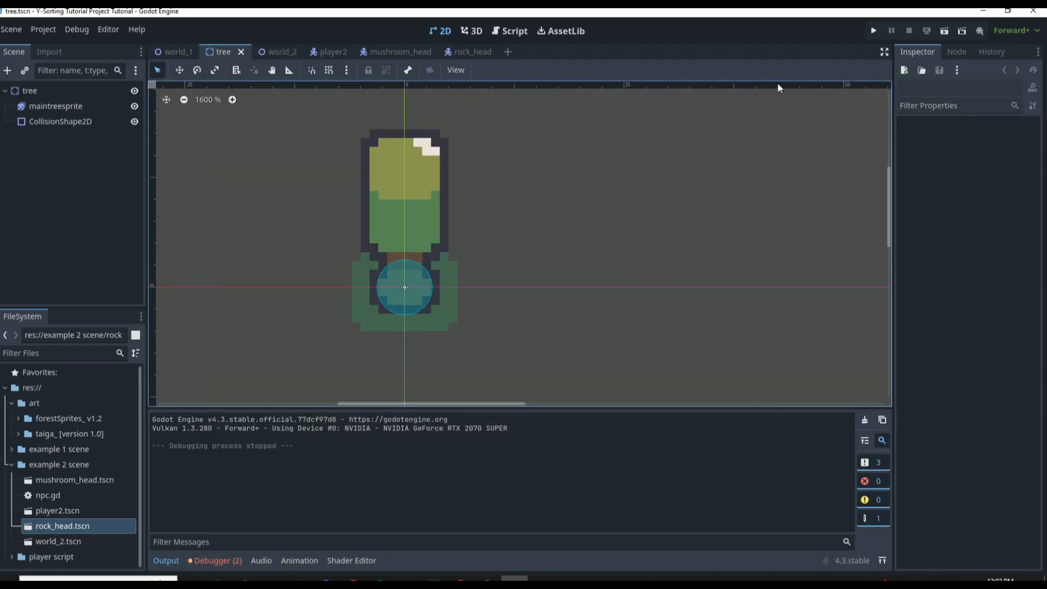
{"action": "left_click", "coordinate": [94, 90]}
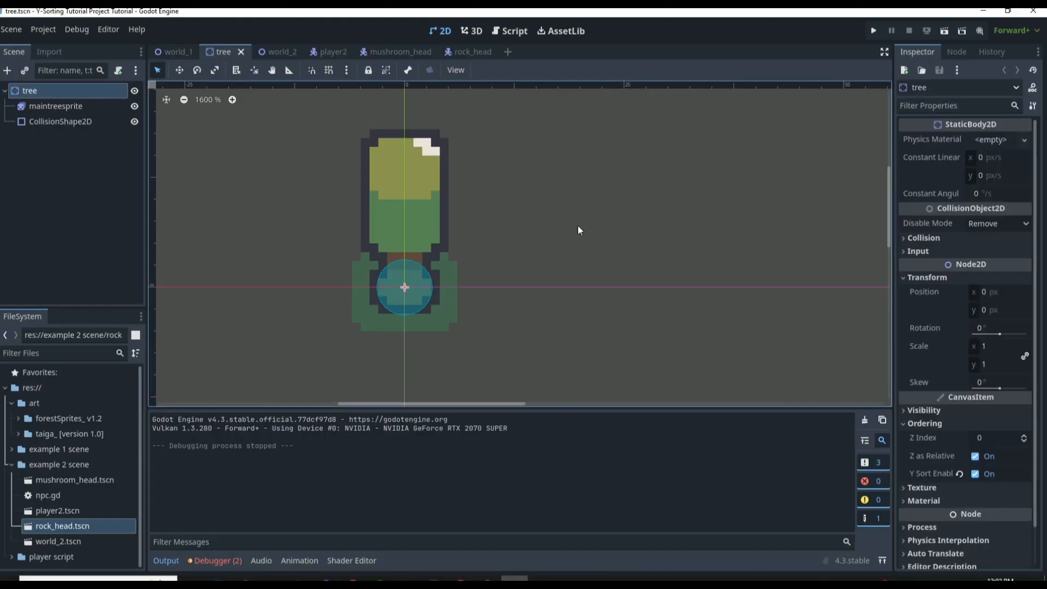